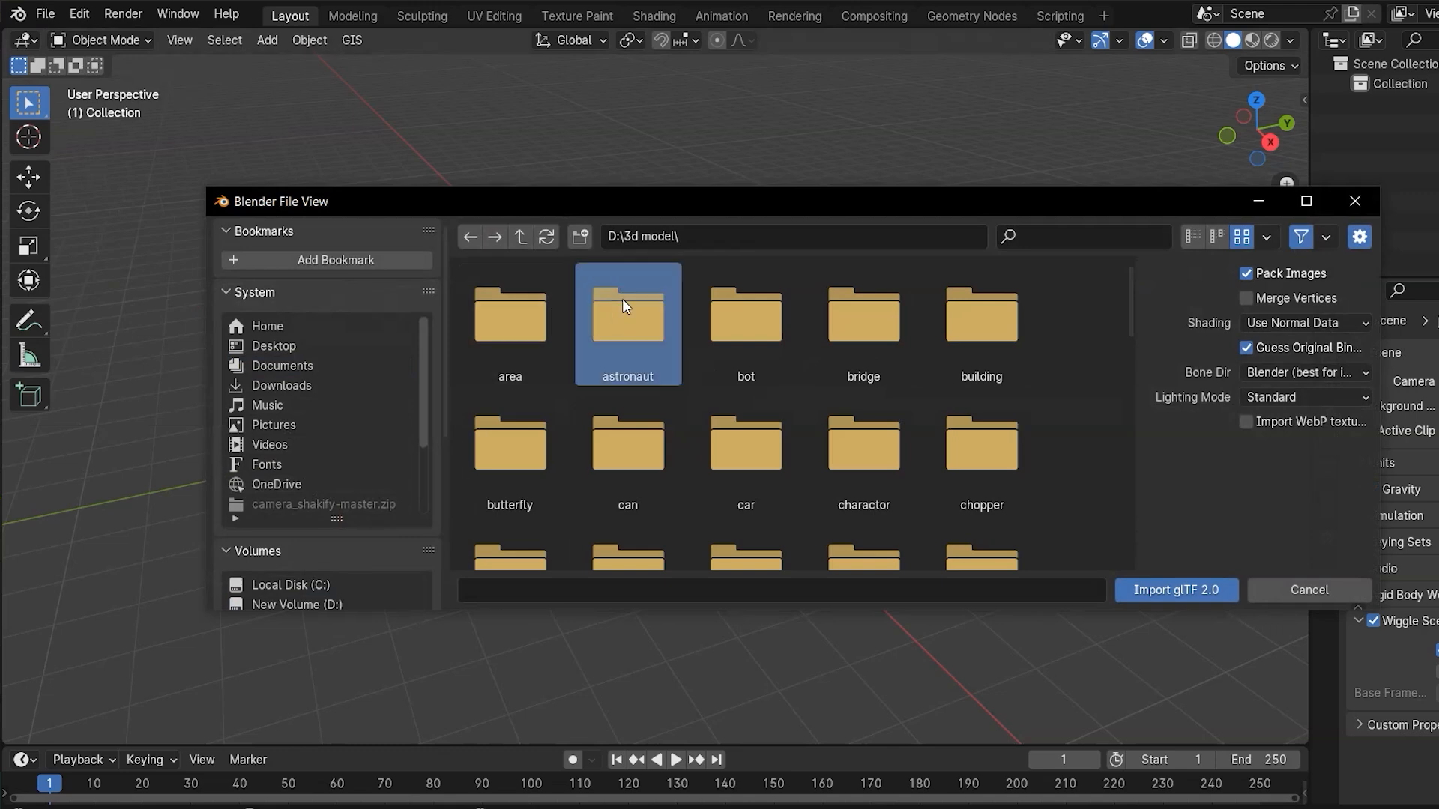
double_click(622, 298)
- Import the floating astronaut glb, inspect it, then delete this first import
left_click(510, 323)
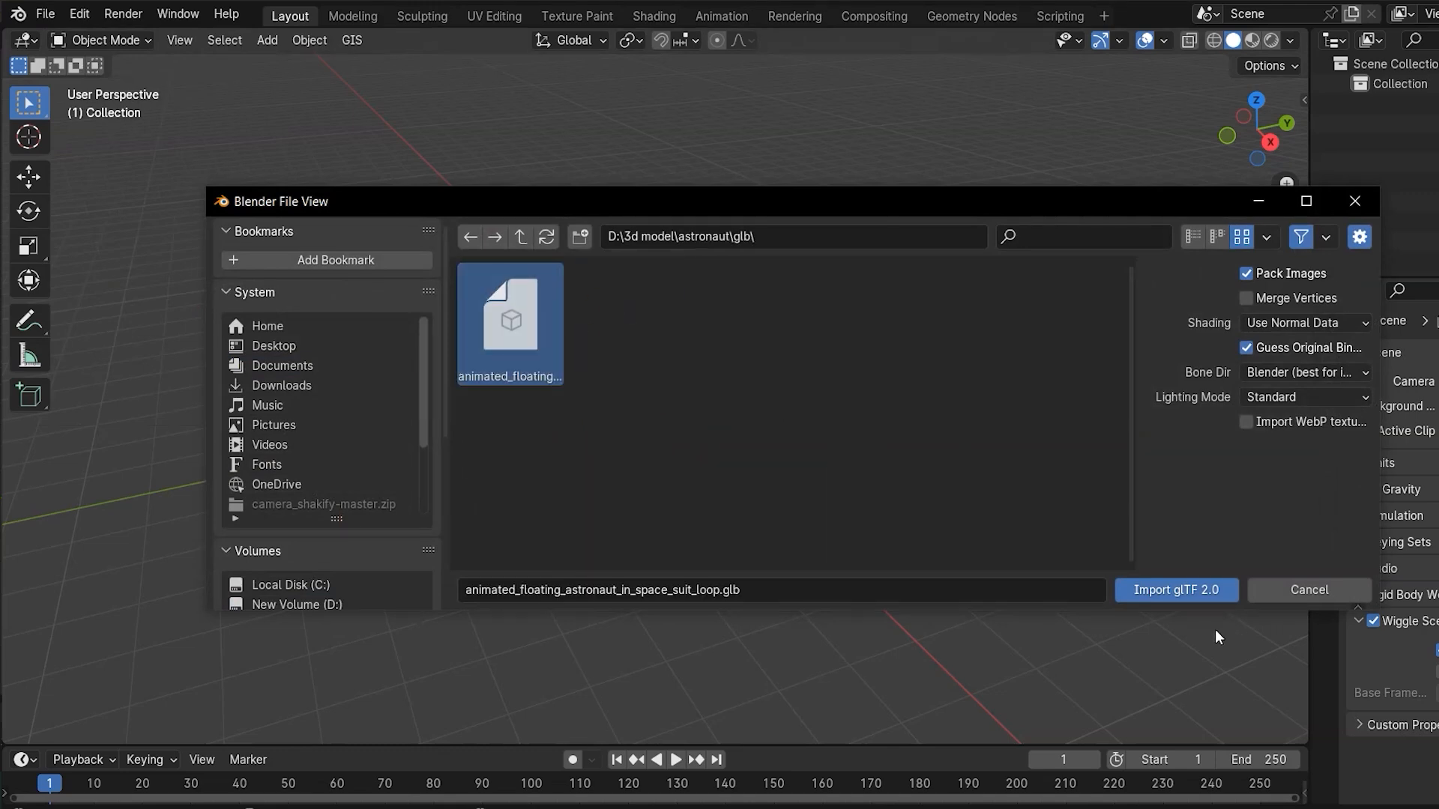
left_click(1198, 595)
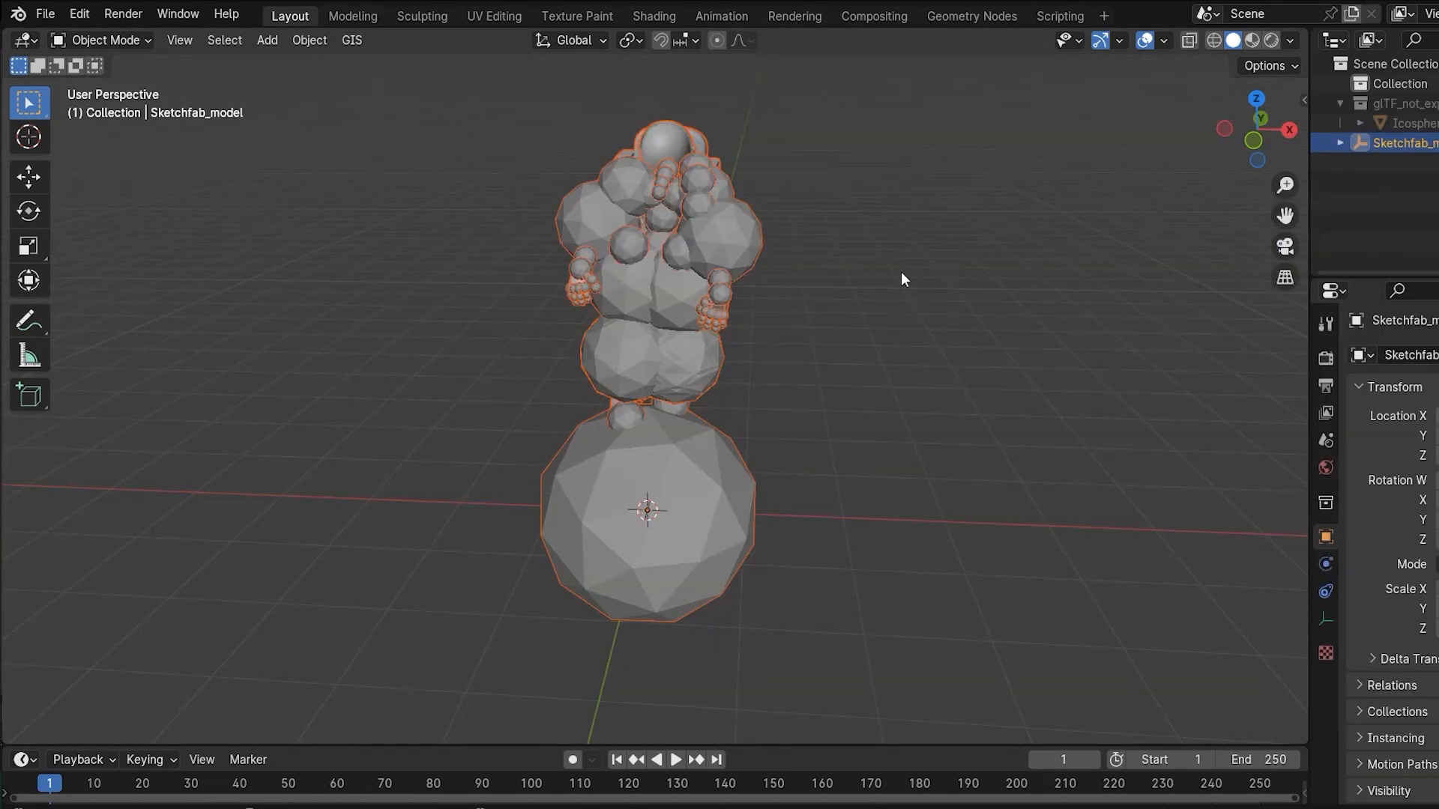
middle_click_drag(901, 272, 849, 252)
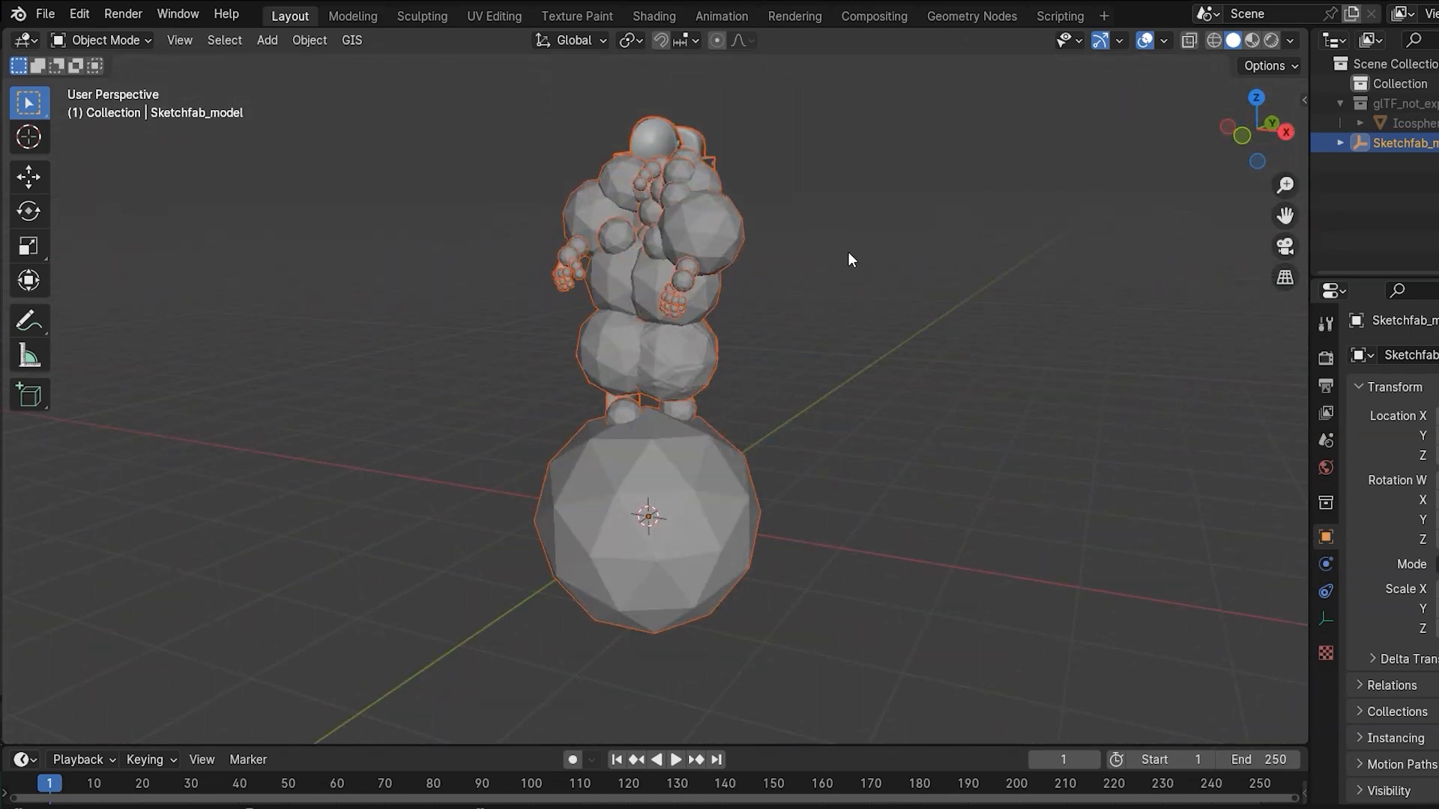
middle_click_drag(852, 258, 799, 310)
key("x")
left_click(799, 310)
- Re-import the astronaut via glTF 2.0 with Bone Dir set to Temperance (average)
left_click(46, 15)
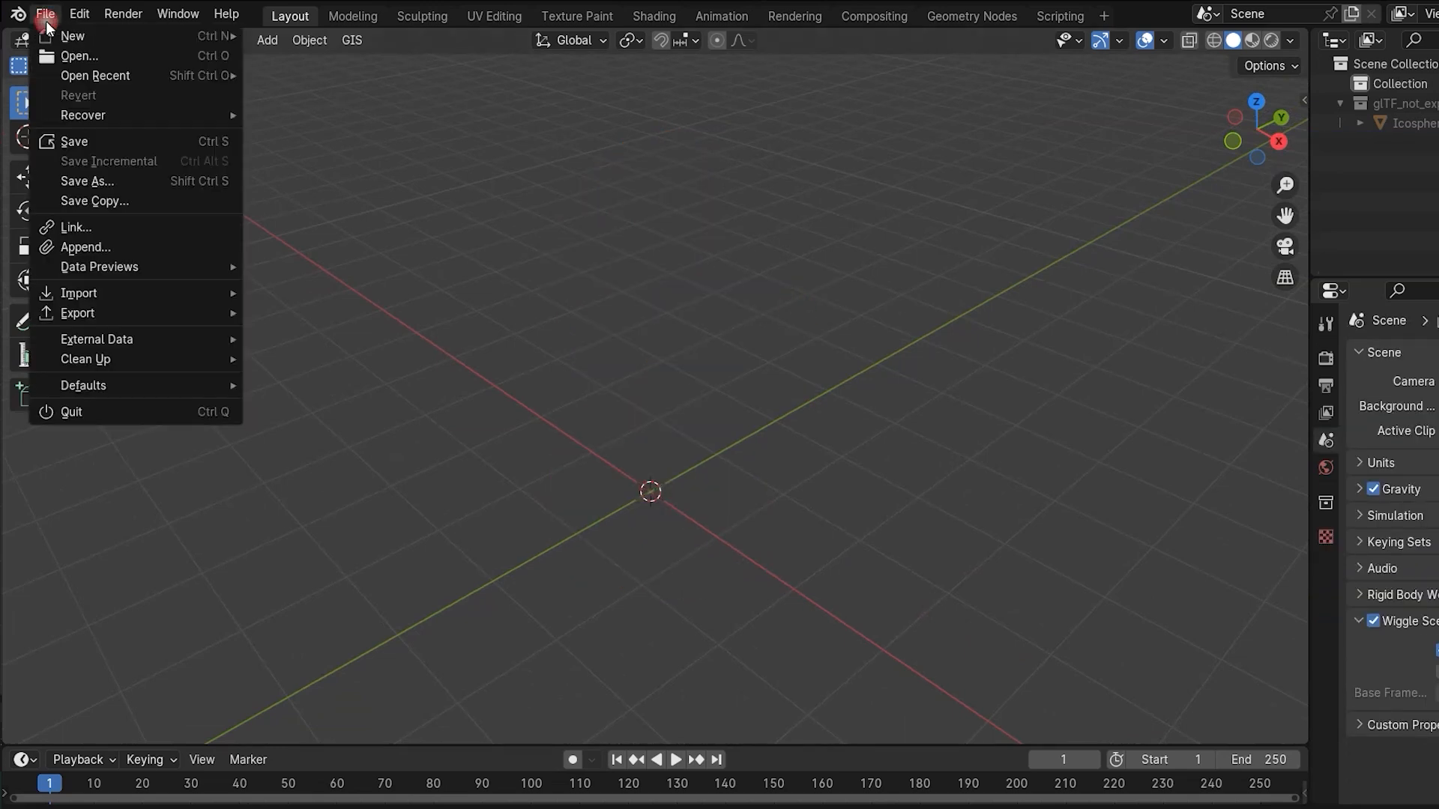
mouse_move(163, 292)
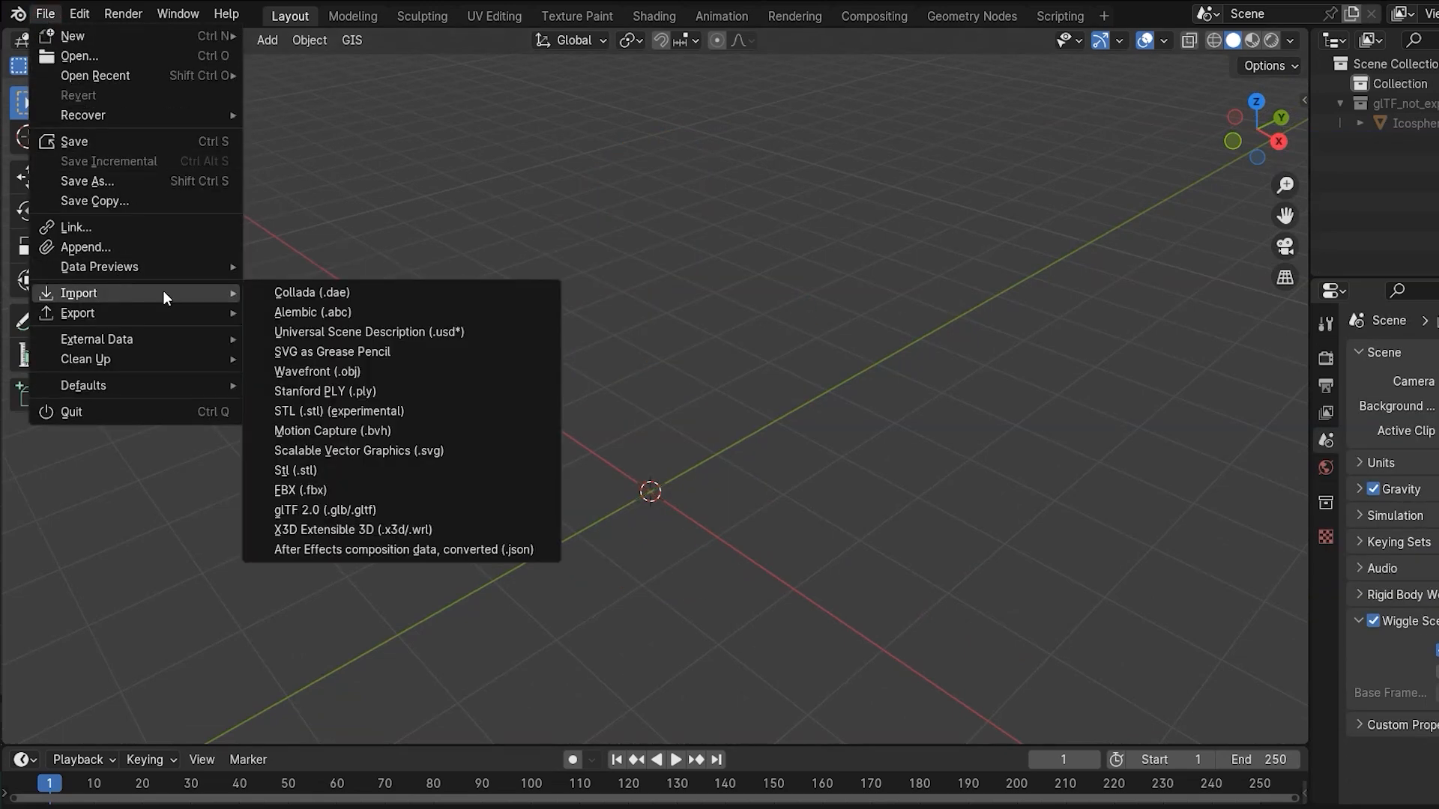
left_click(359, 509)
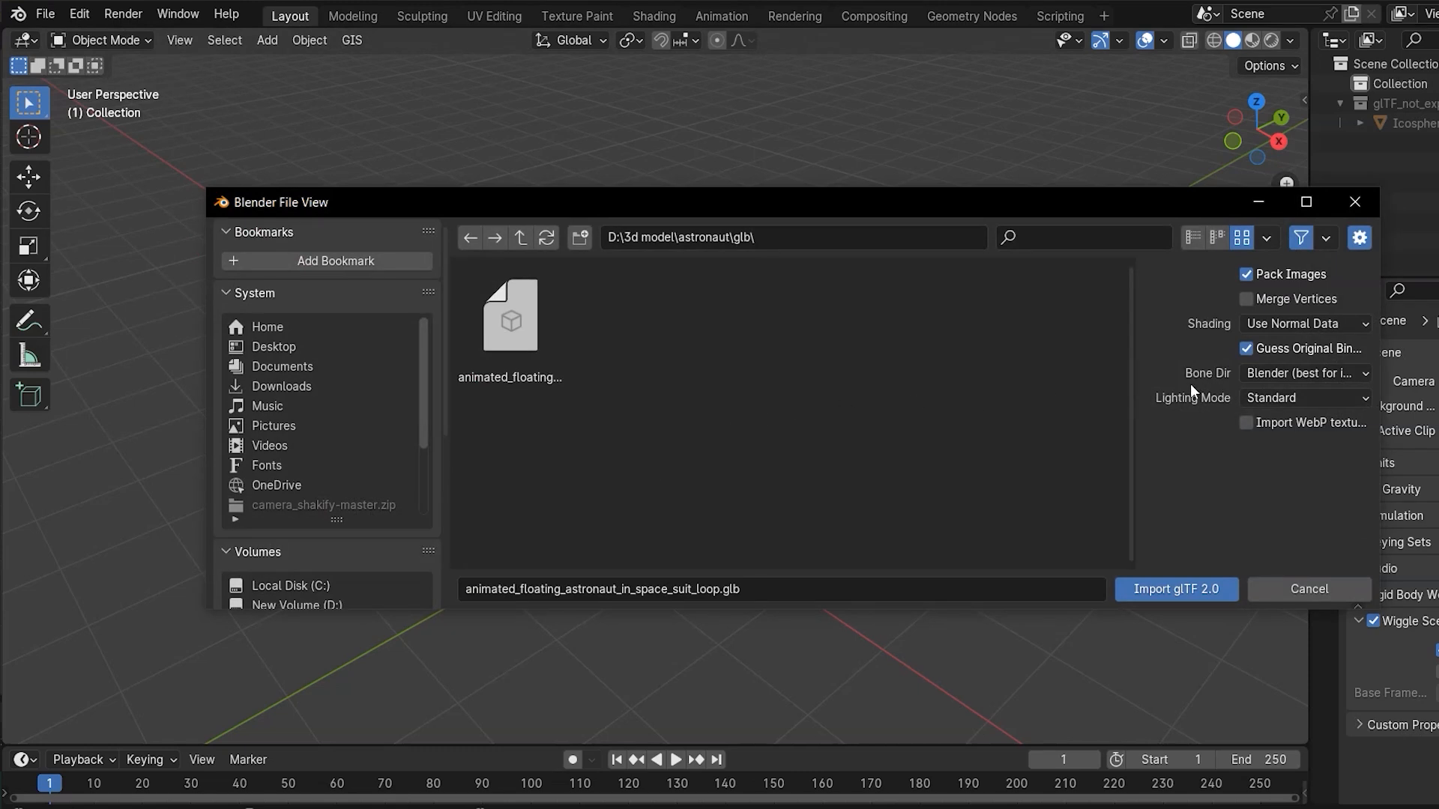
left_click(1273, 374)
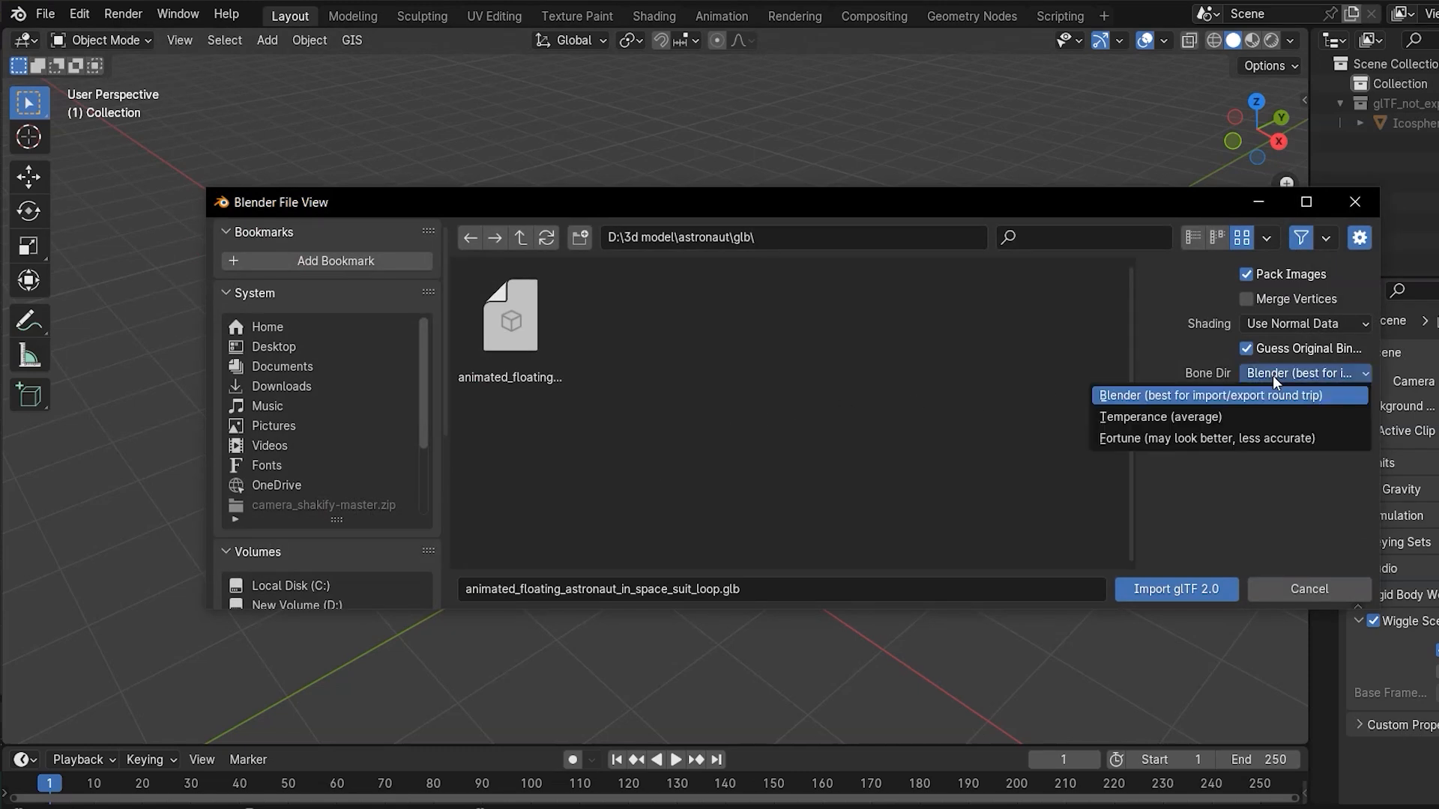
left_click(1170, 419)
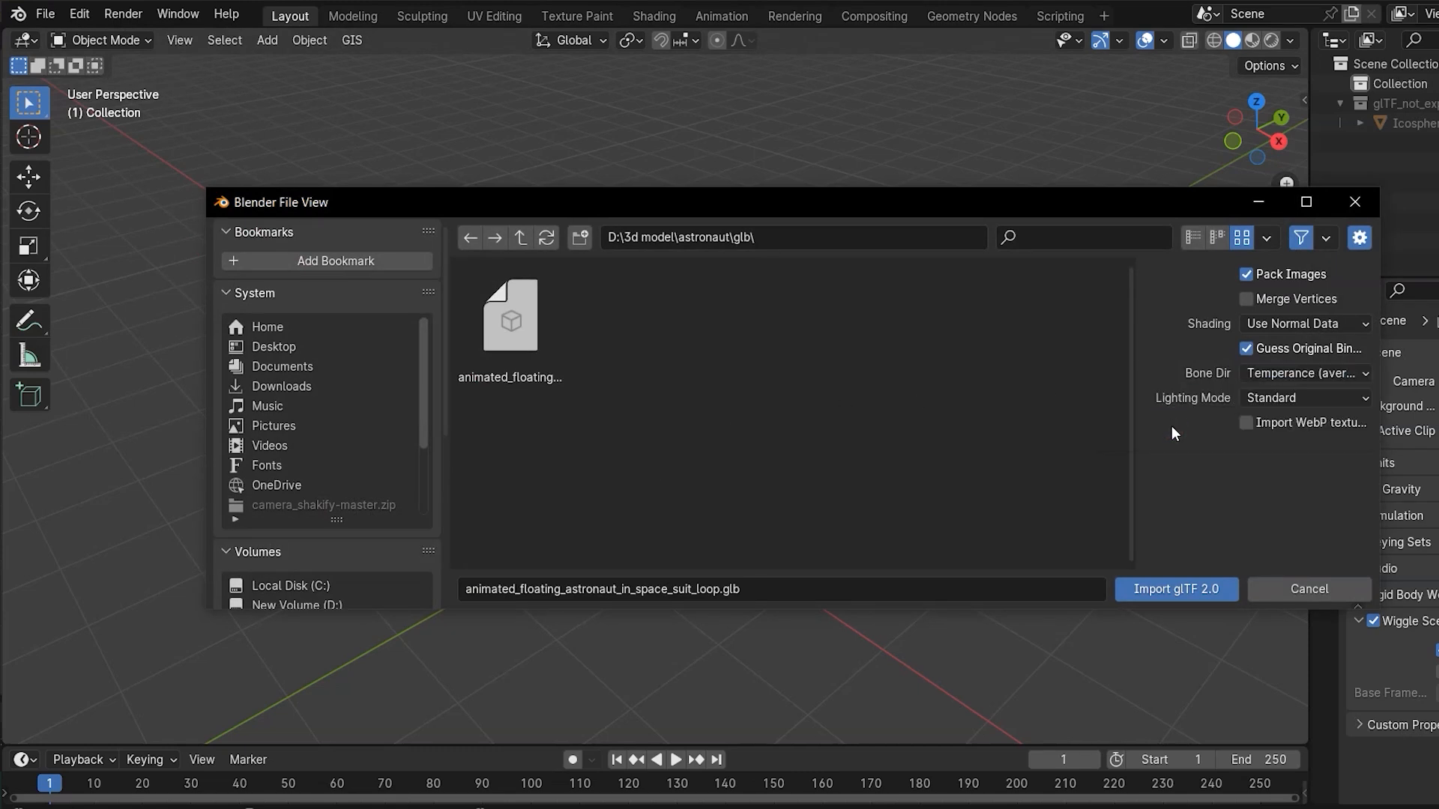
left_click(1180, 588)
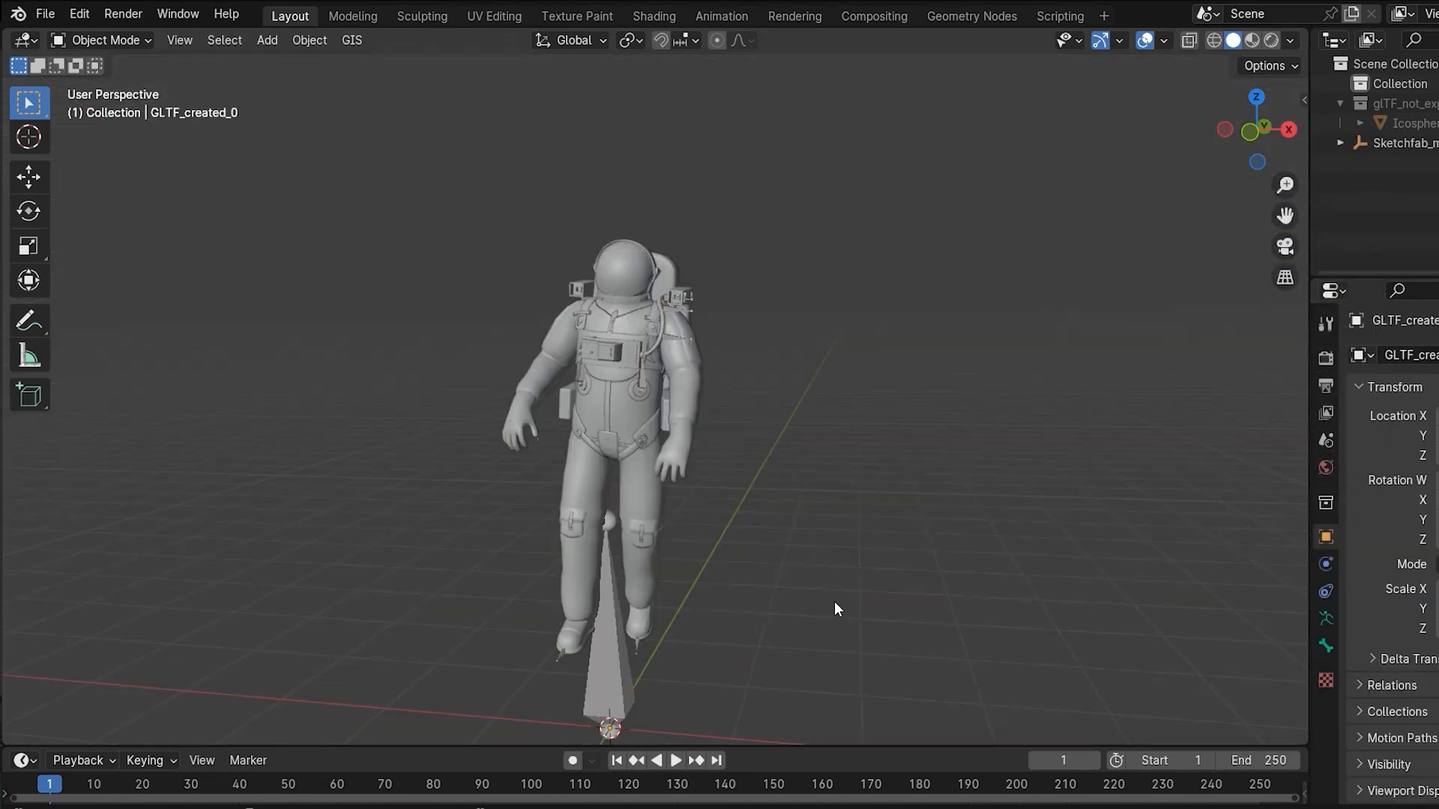
- Make the astronaut armature's bones draw In Front of the mesh
left_click(598, 663)
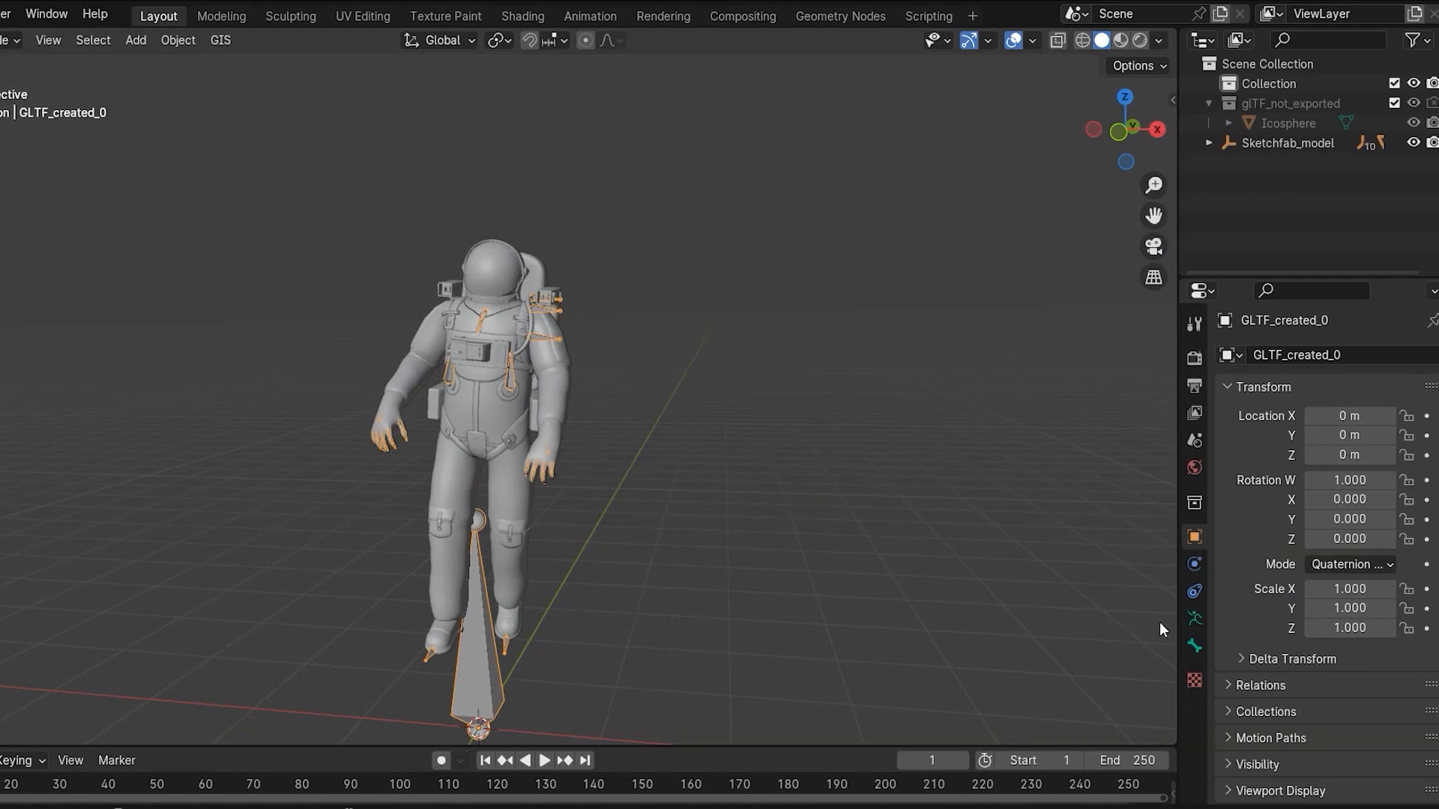
left_click(1312, 618)
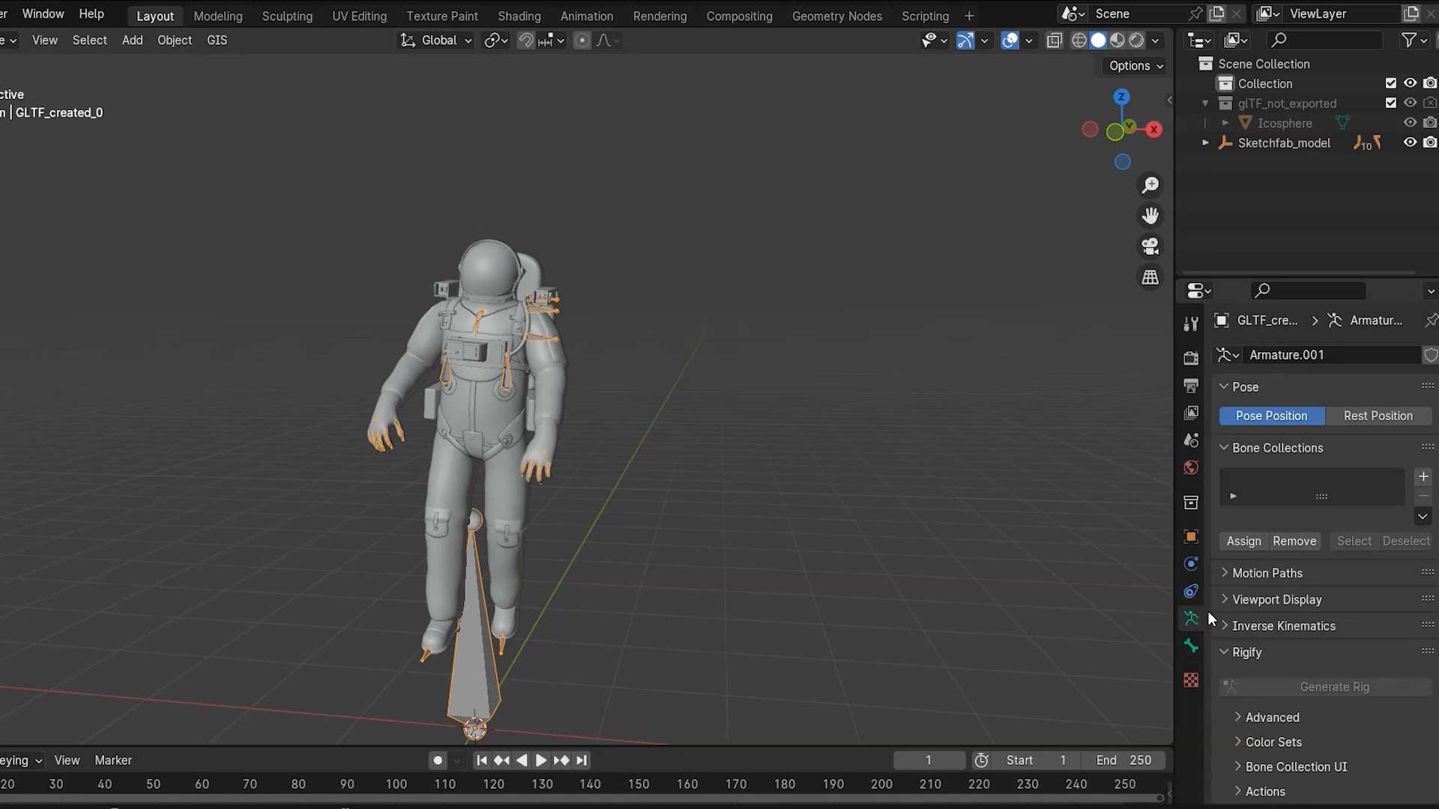
left_click(1221, 600)
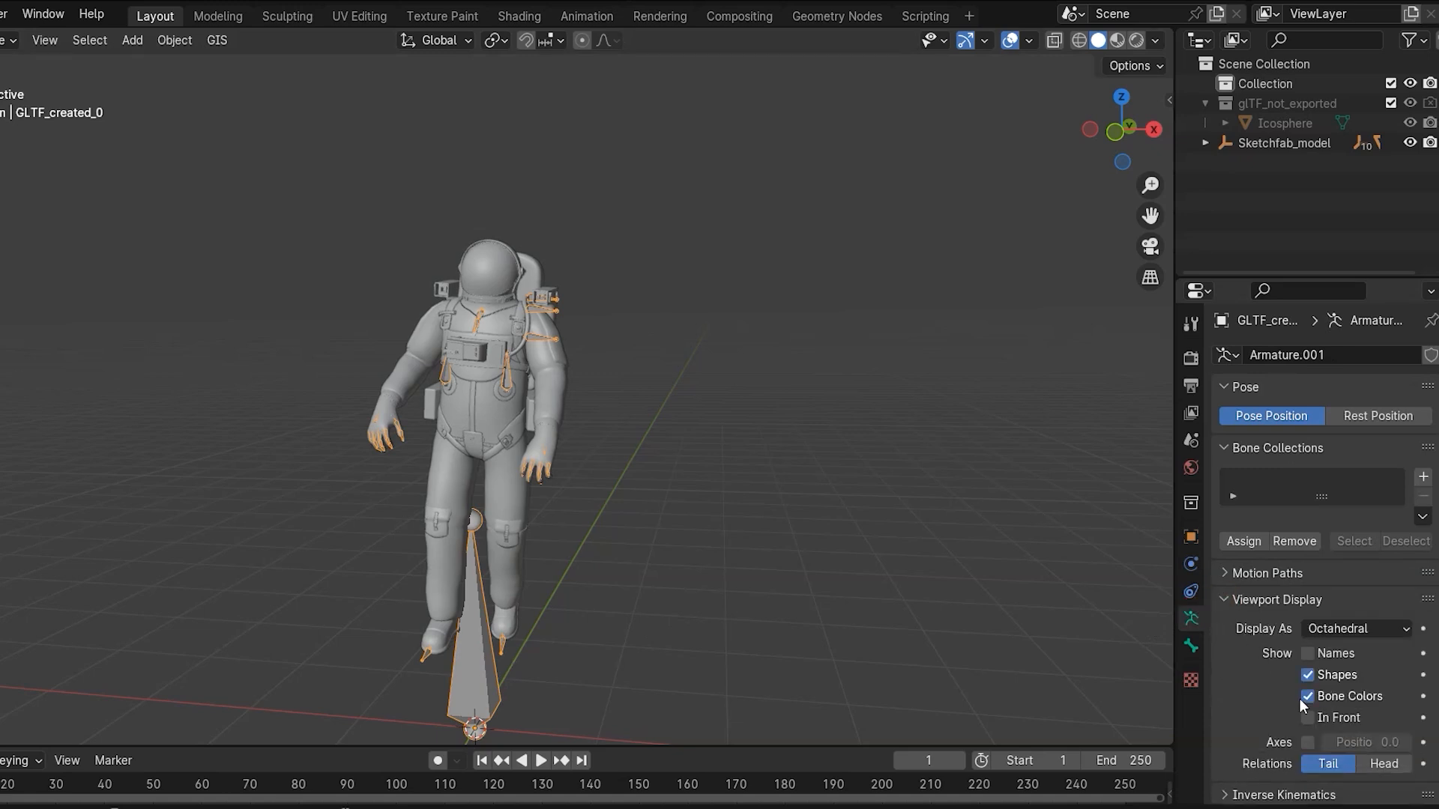
left_click(1308, 717)
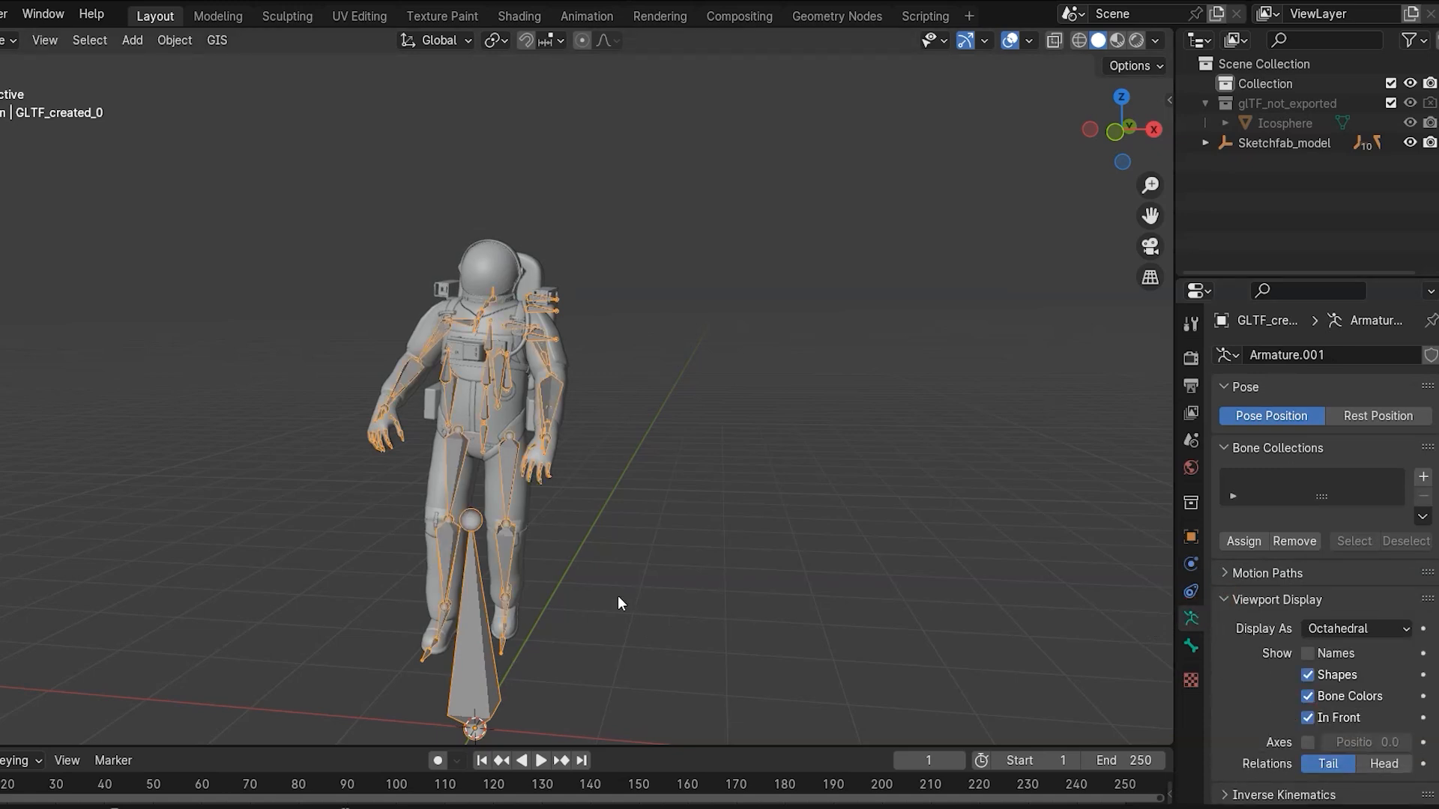
middle_click_drag(611, 379, 869, 352)
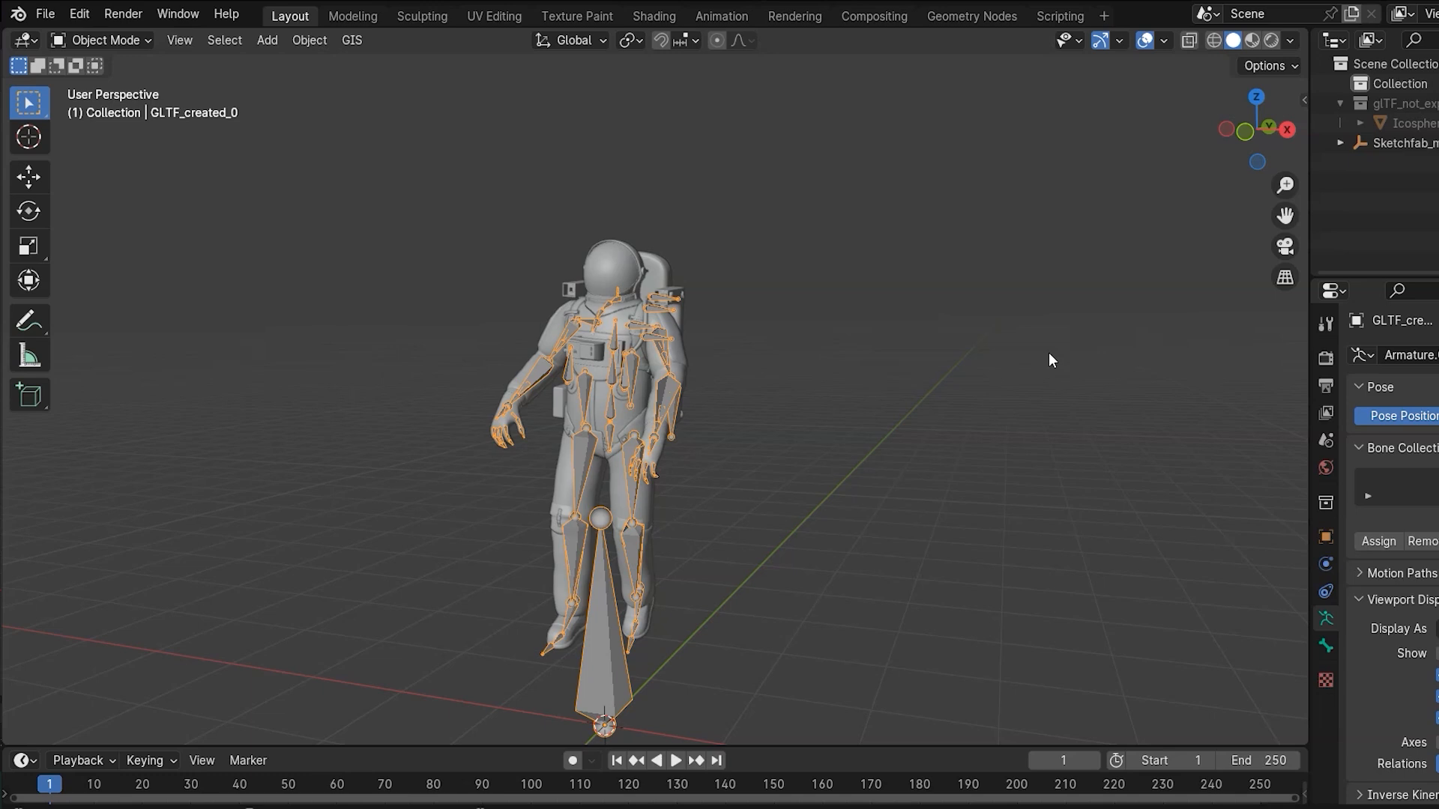
- Scale the armature down to 0.563, about 2 m tall, and enter Pose Mode
key("n")
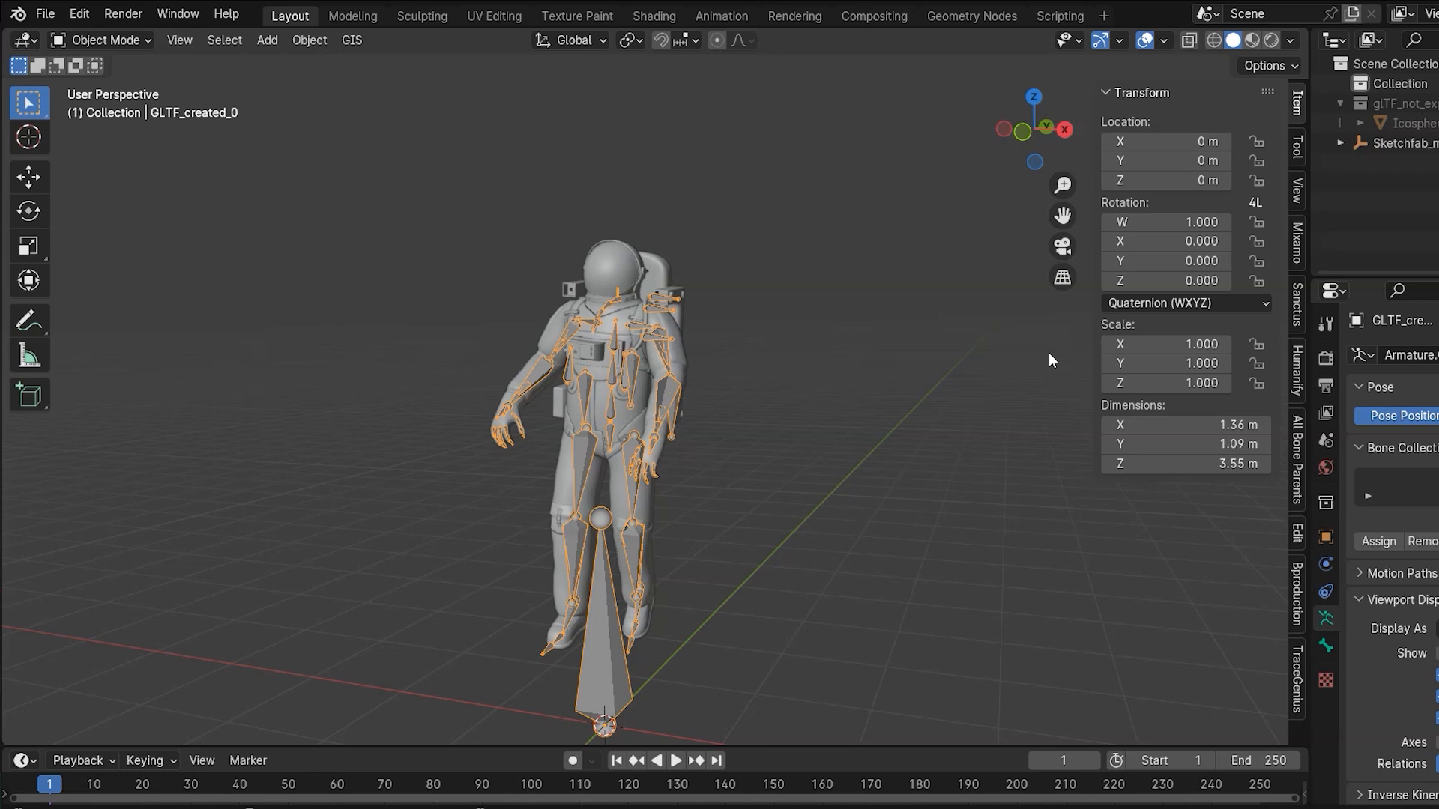
key("s")
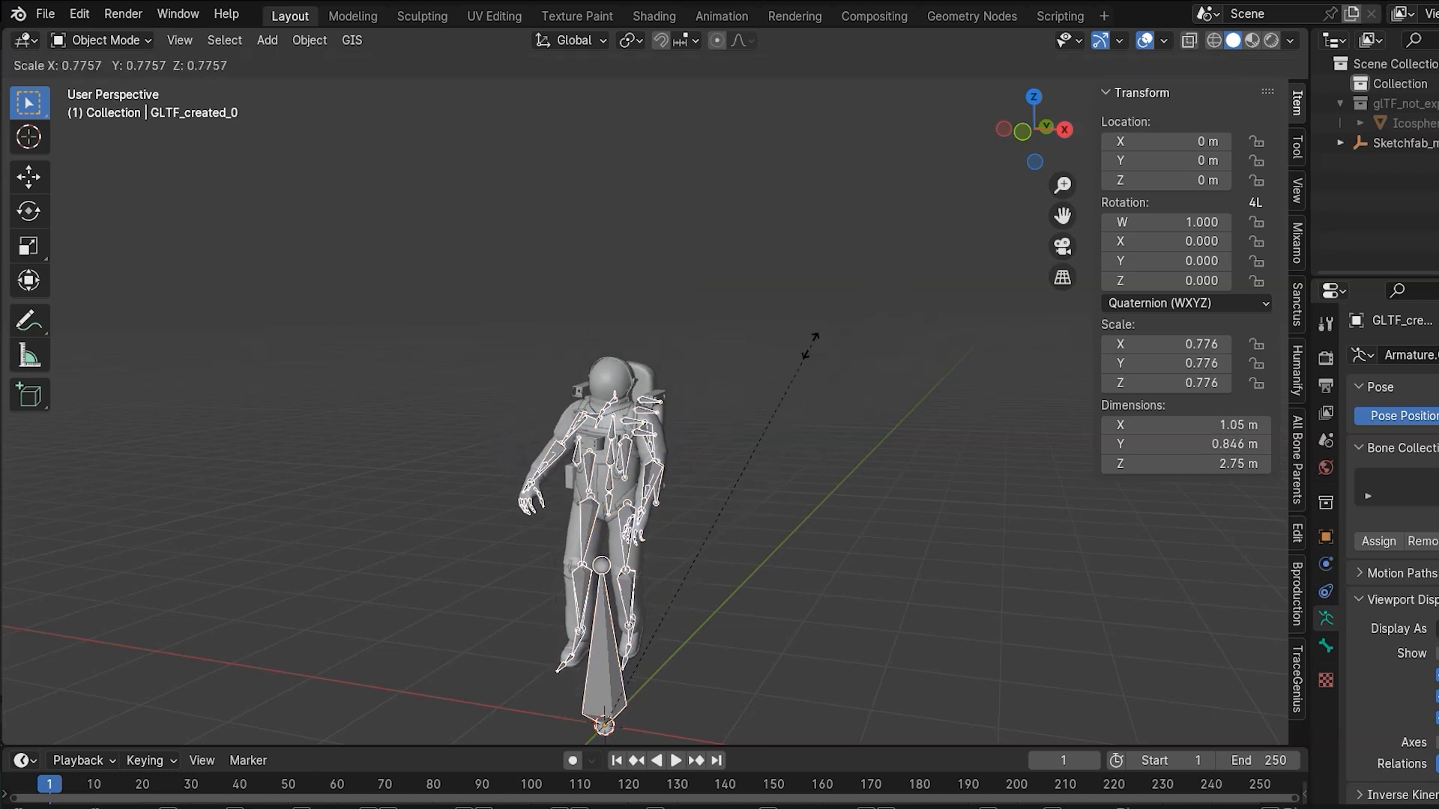
left_click(739, 437)
key("KP_Decimal")
middle_click_drag(749, 388, 795, 382)
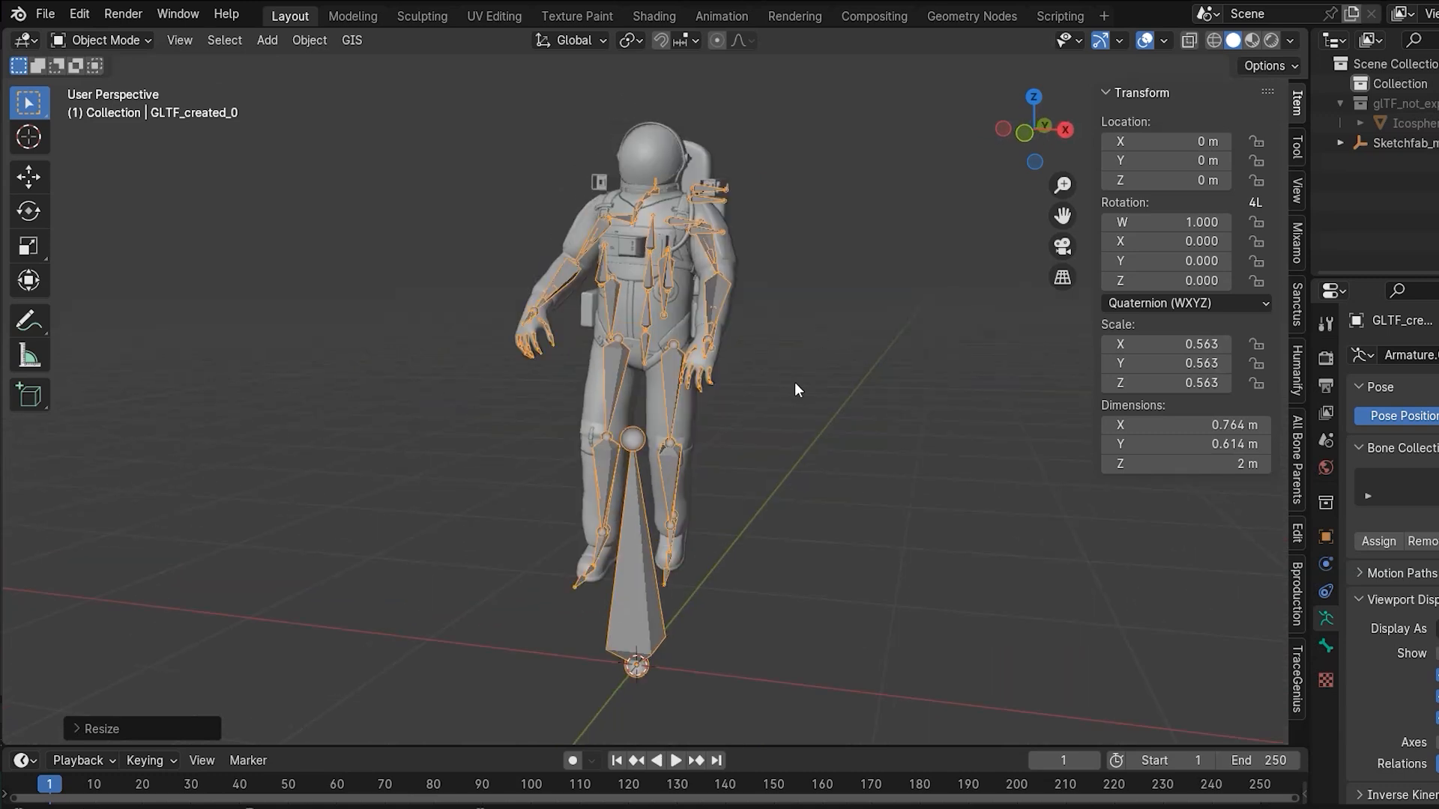
key("ctrl+Tab")
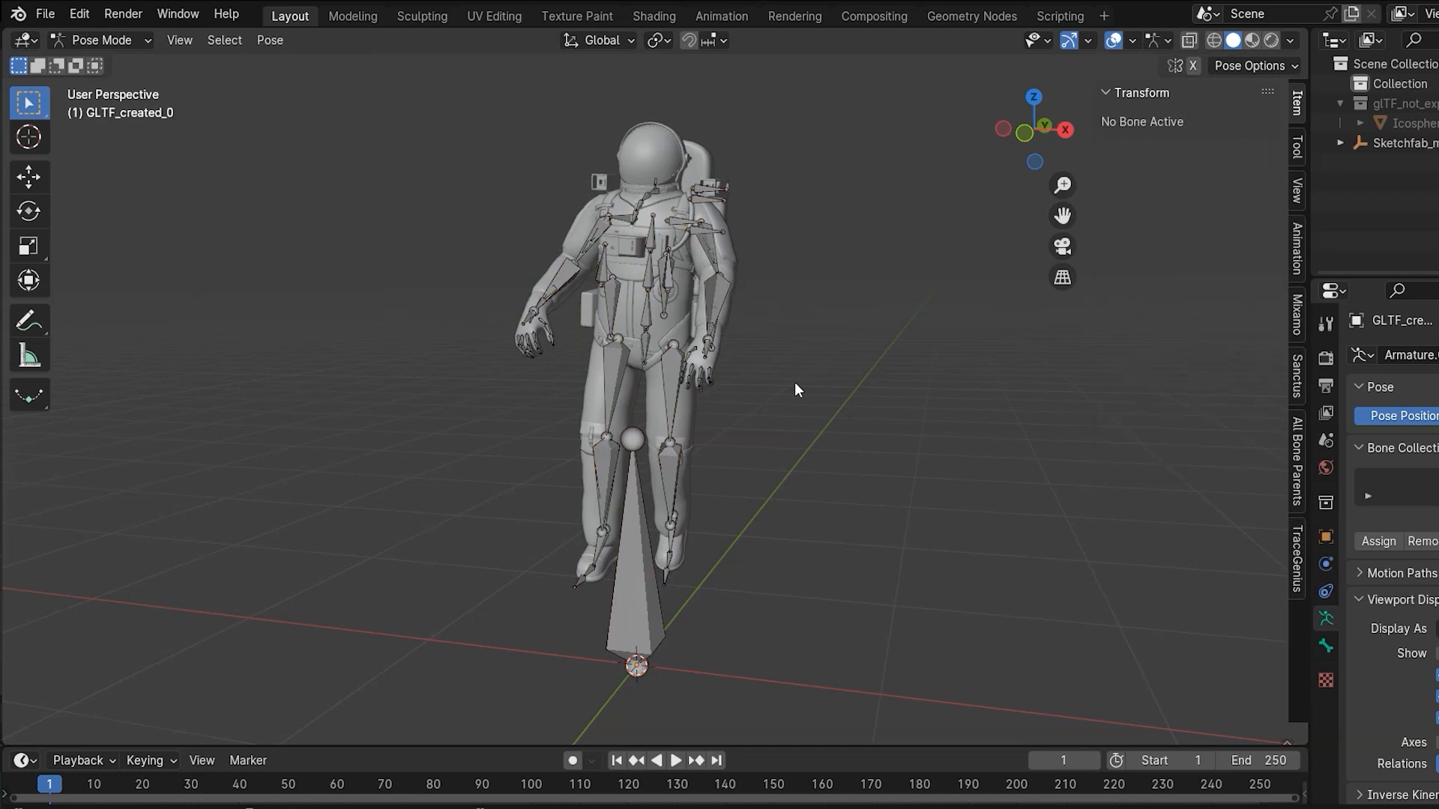
- Select all bones and clear all their transforms to the rest T-pose
key("a")
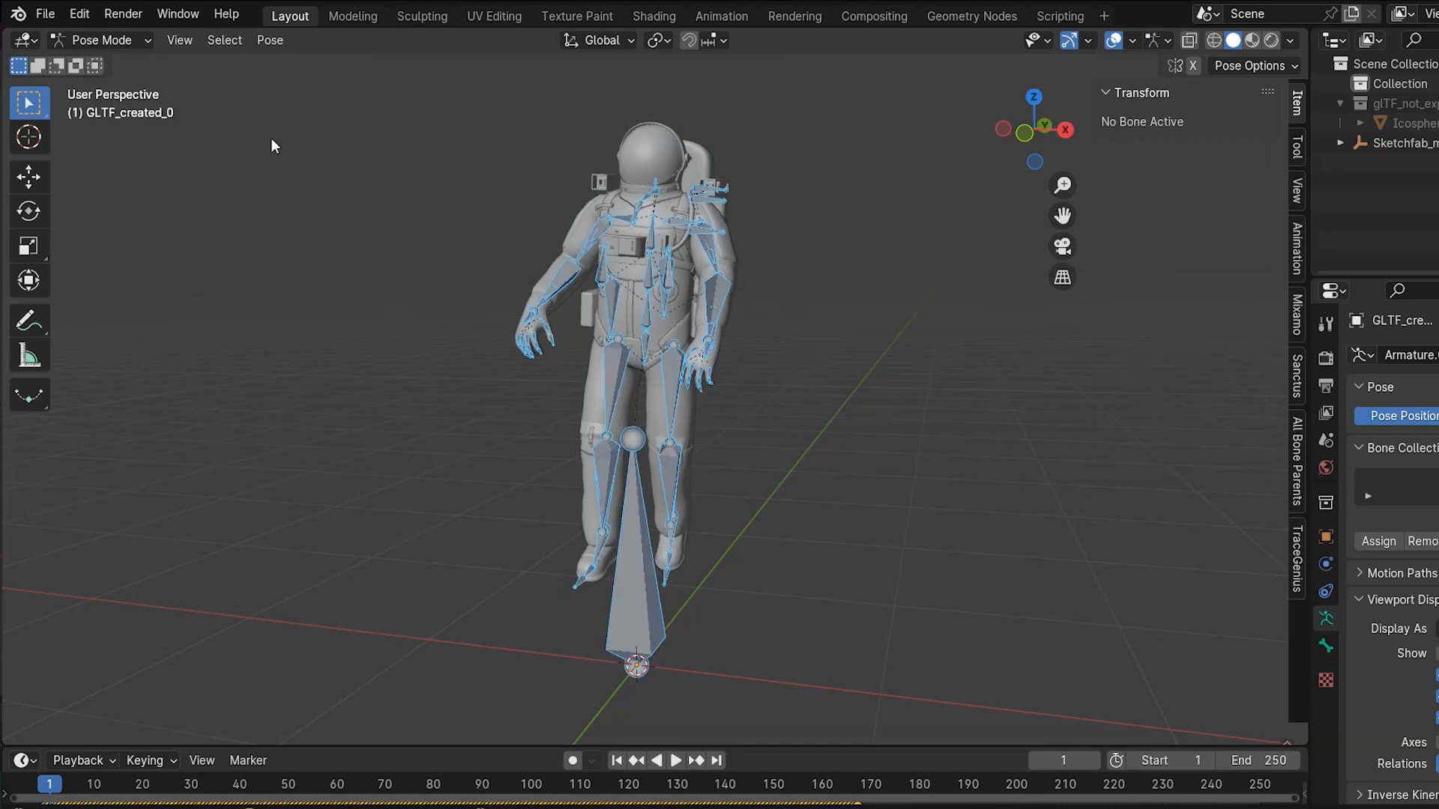
left_click(264, 40)
mouse_move(320, 84)
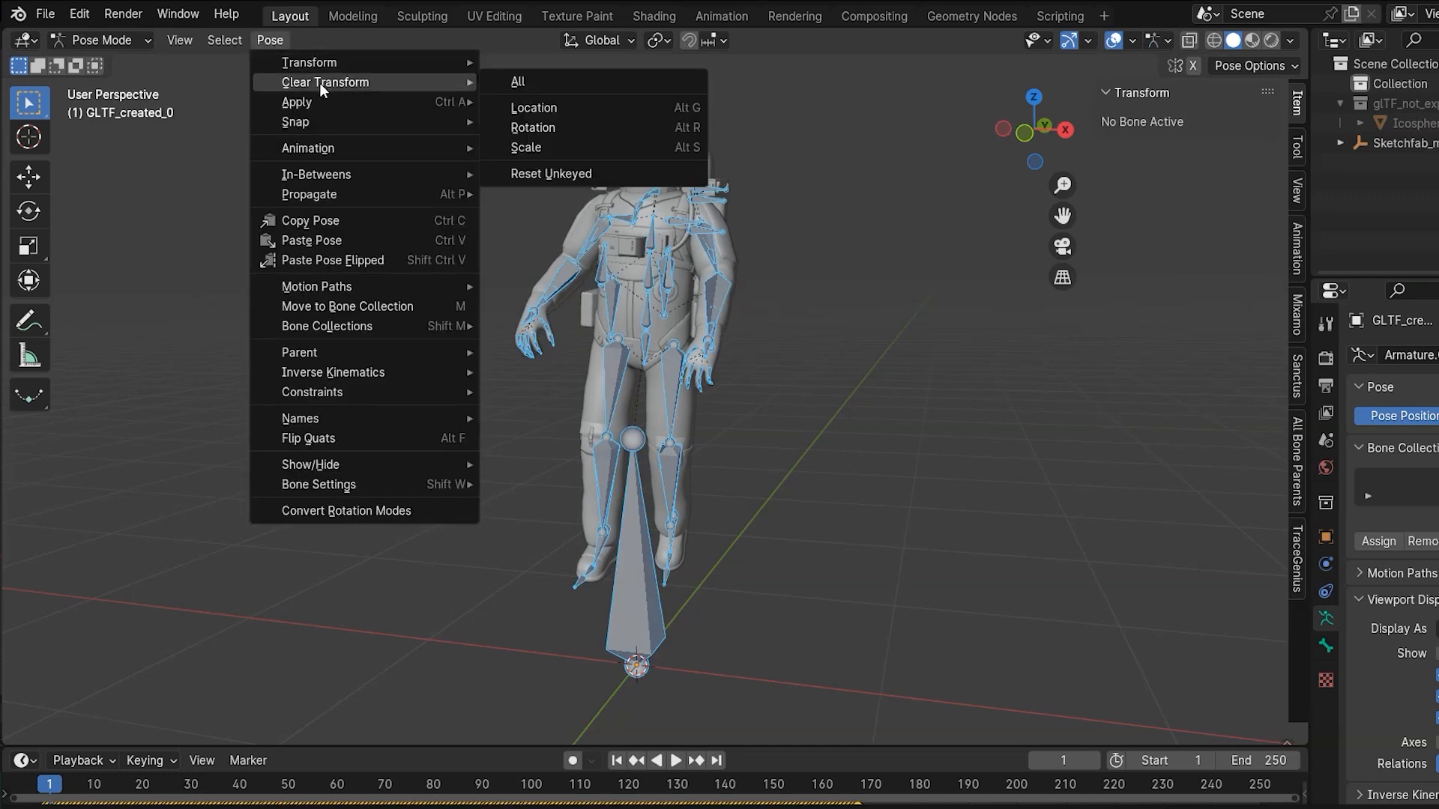
left_click(611, 92)
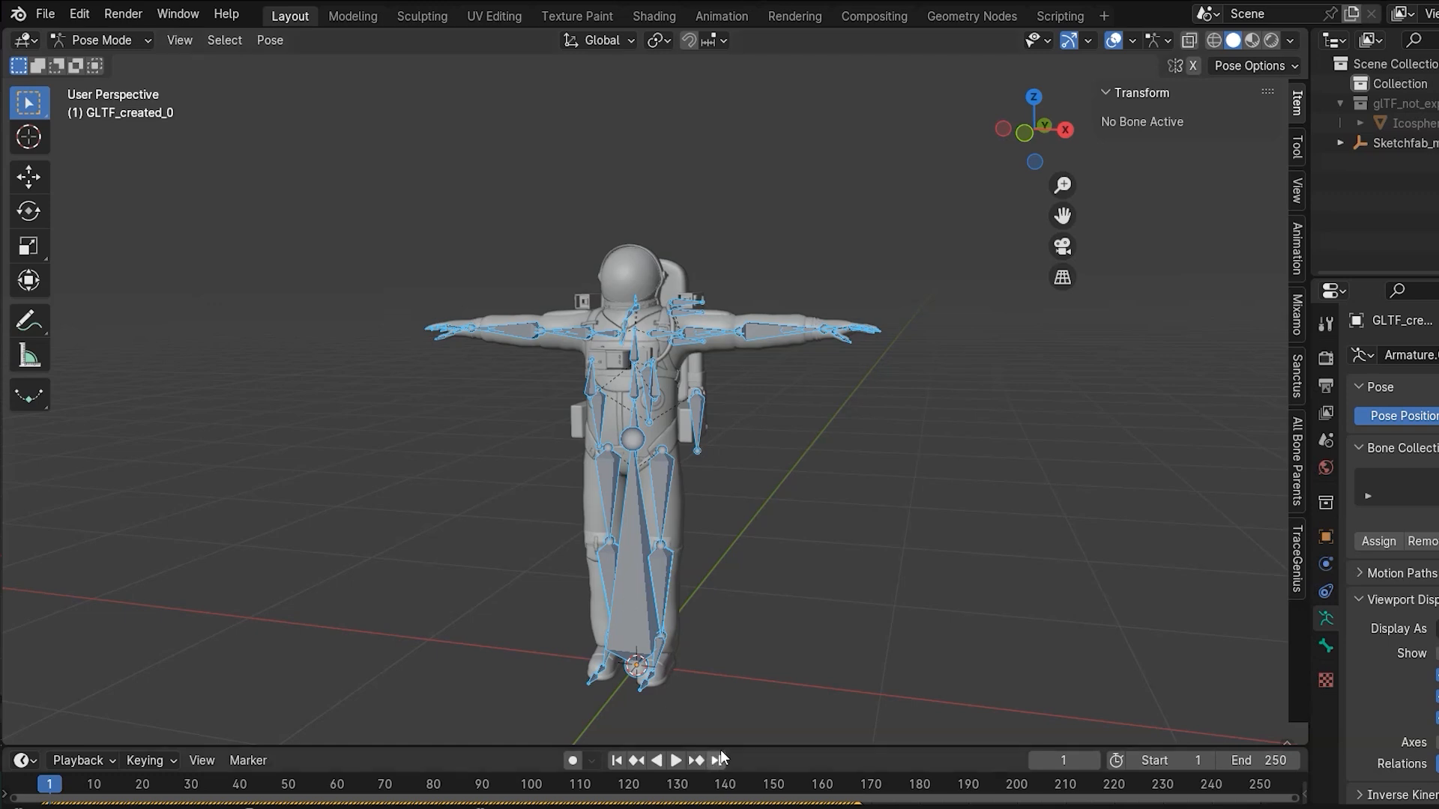
- Enlarge the timeline and delete all the astronaut's animation keyframes
left_click_drag(726, 747, 733, 620)
key("x")
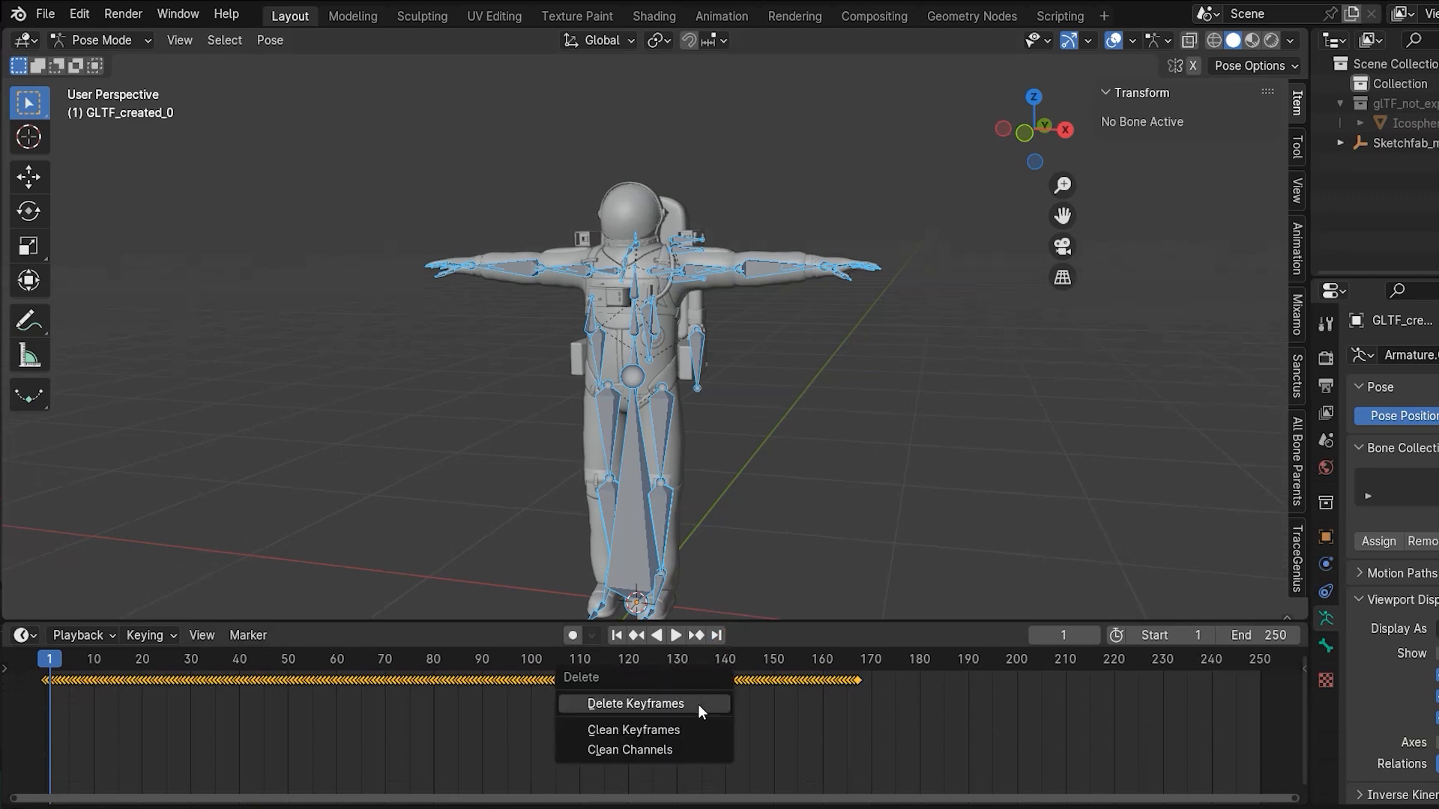
left_click(699, 704)
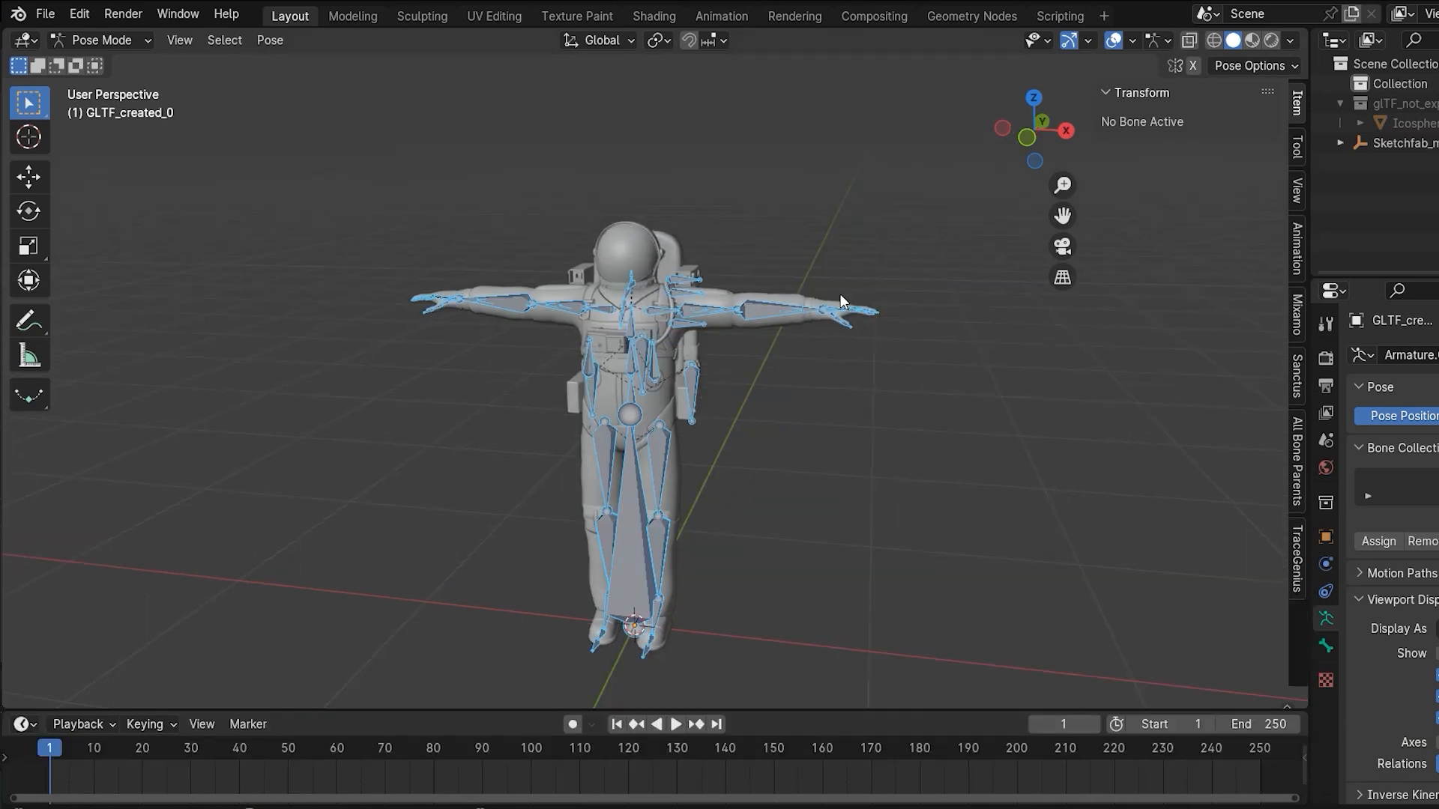
left_click(608, 44)
- Set transform orientation to Local and the bone rotation mode to XYZ Euler
left_click(573, 123)
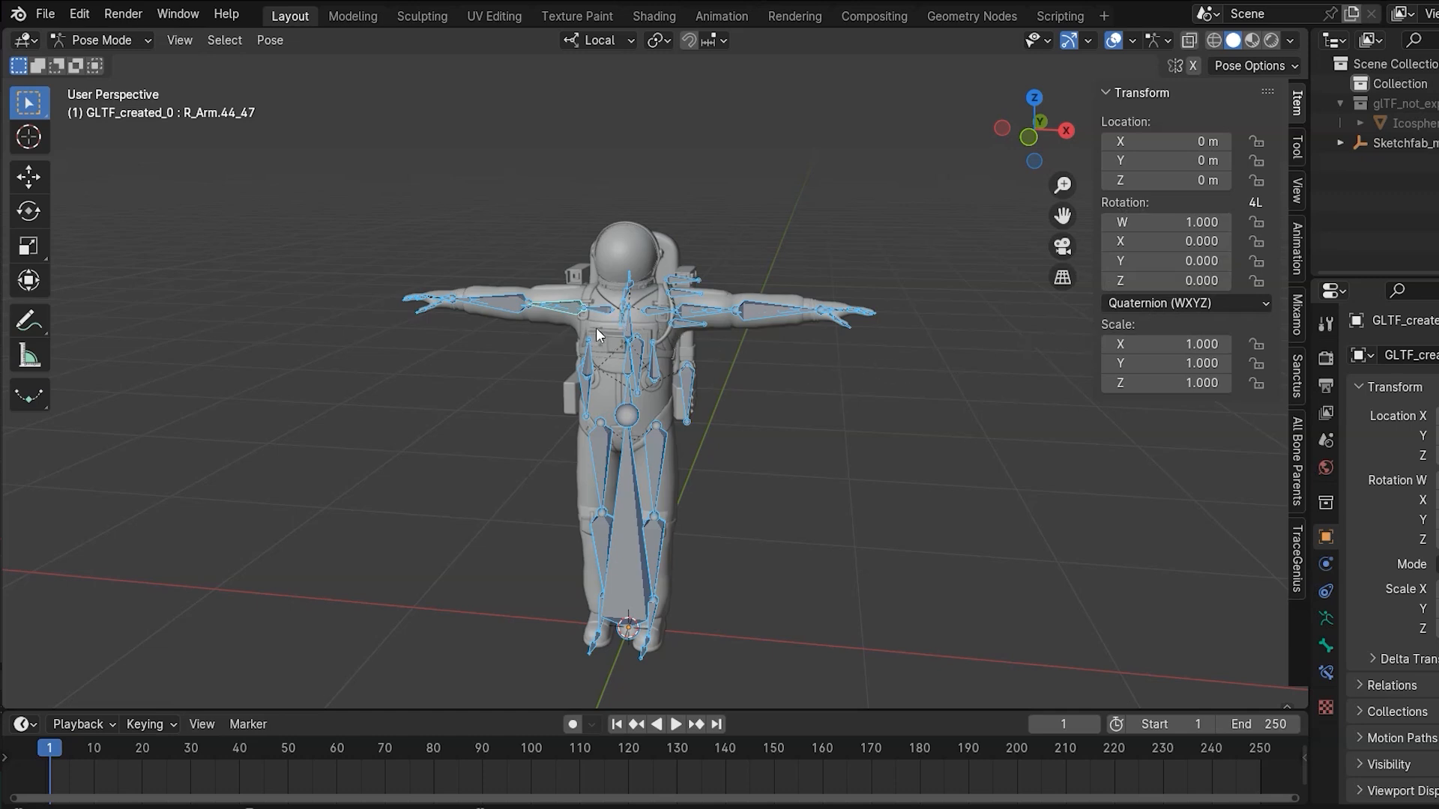
left_click(1136, 299)
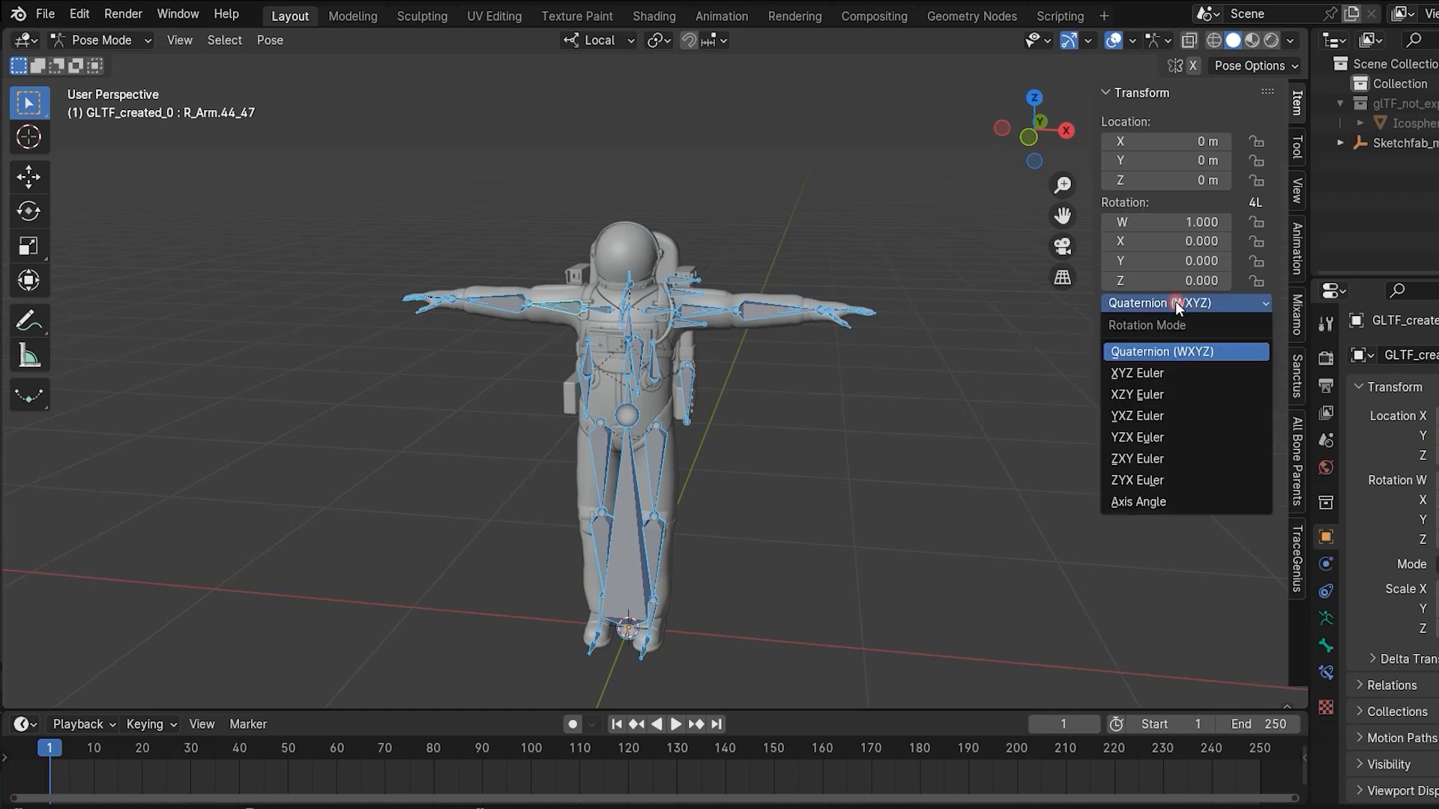
left_click(1142, 374, "alt")
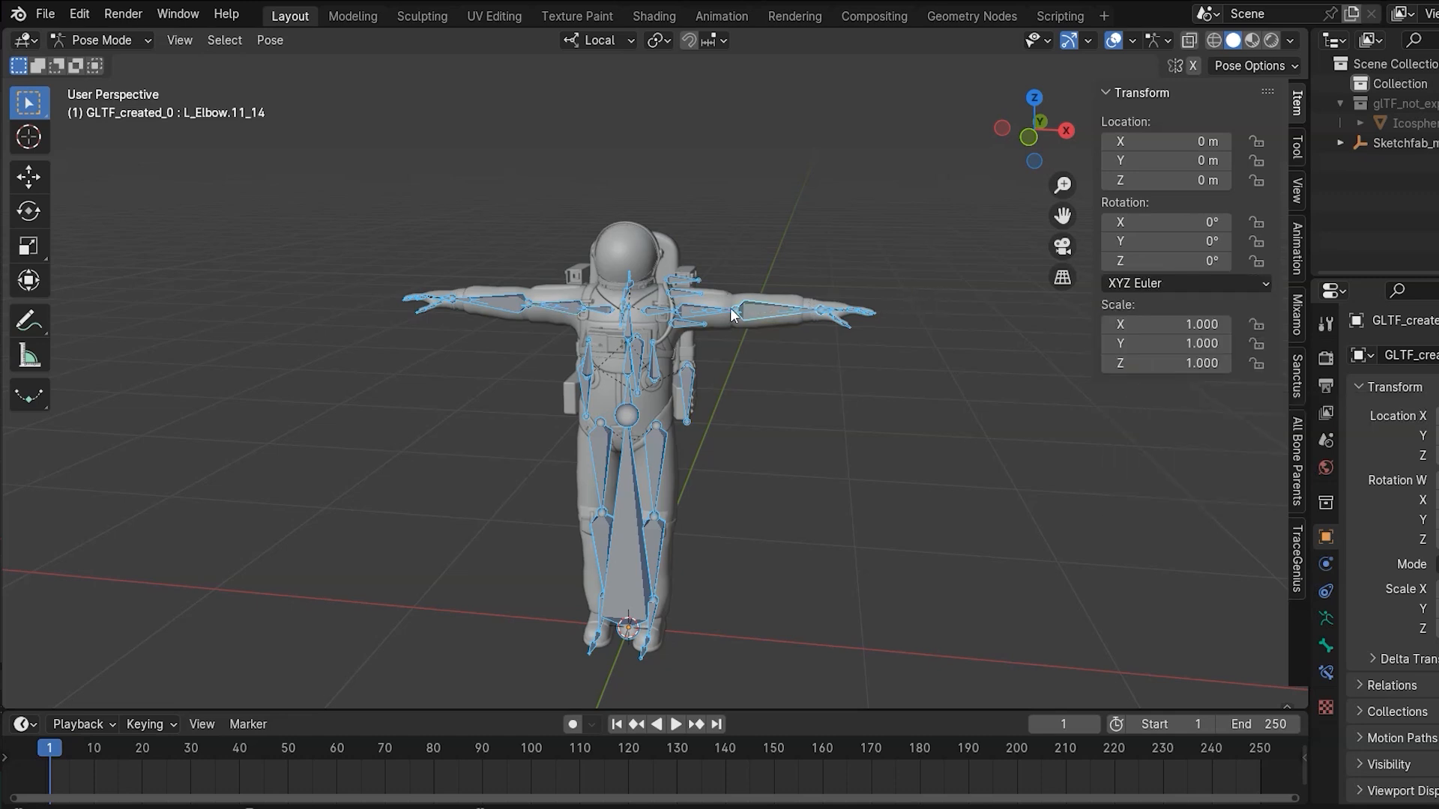
left_click(691, 305)
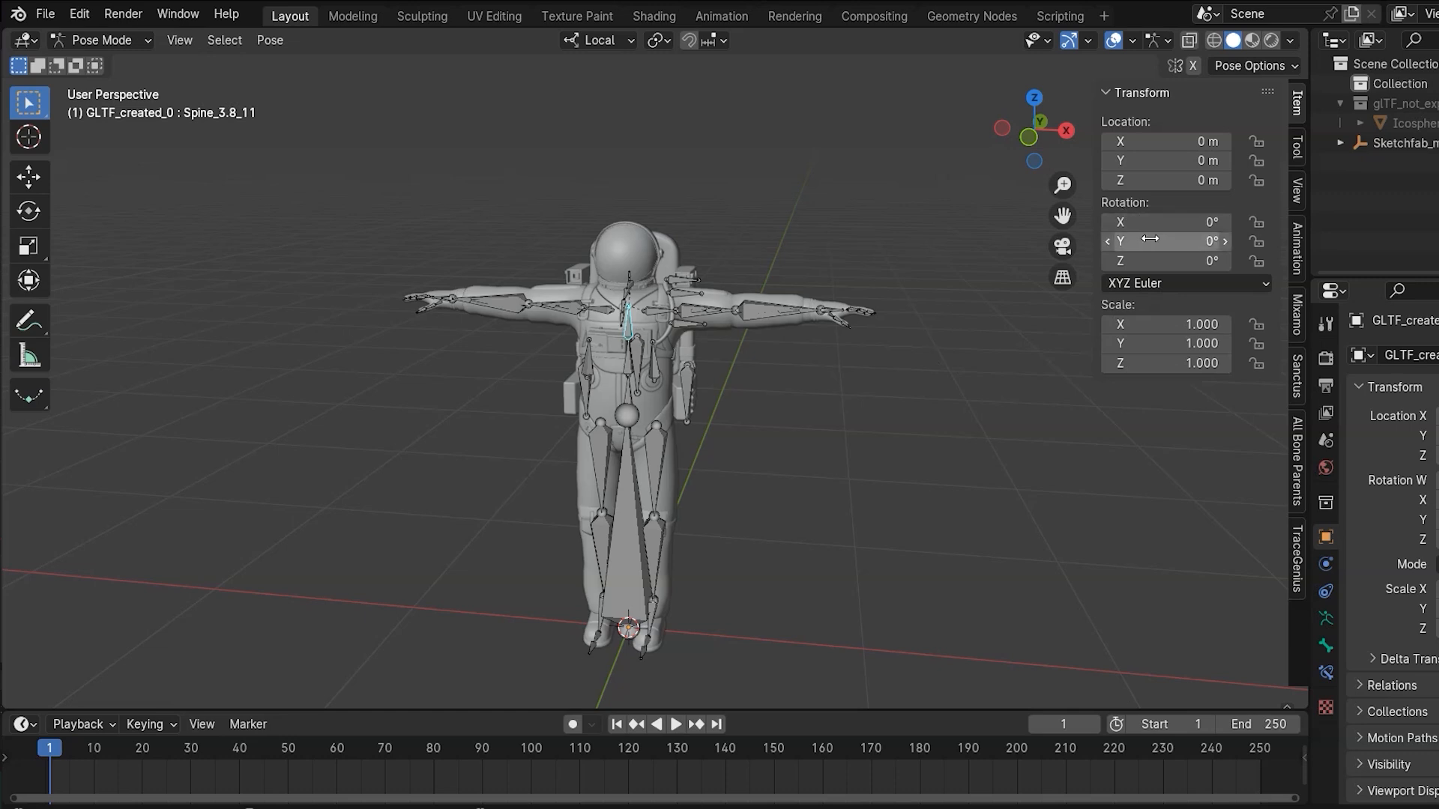
- Rotate right upper arm R_Arm.44_47 and forearm R_Elbow.45_48 downward into the new pose
key("KP_7")
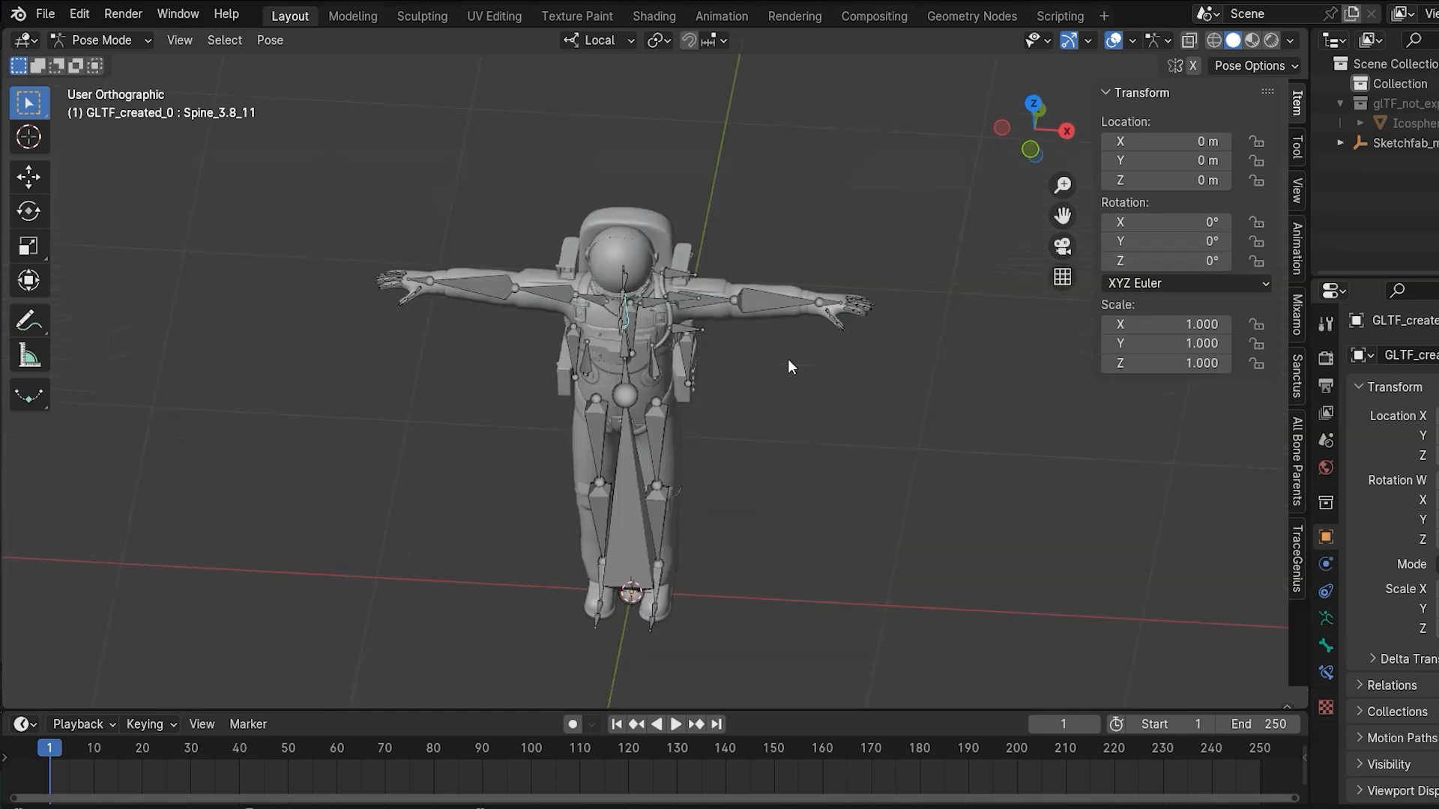
scroll(494, 315, "up", 1)
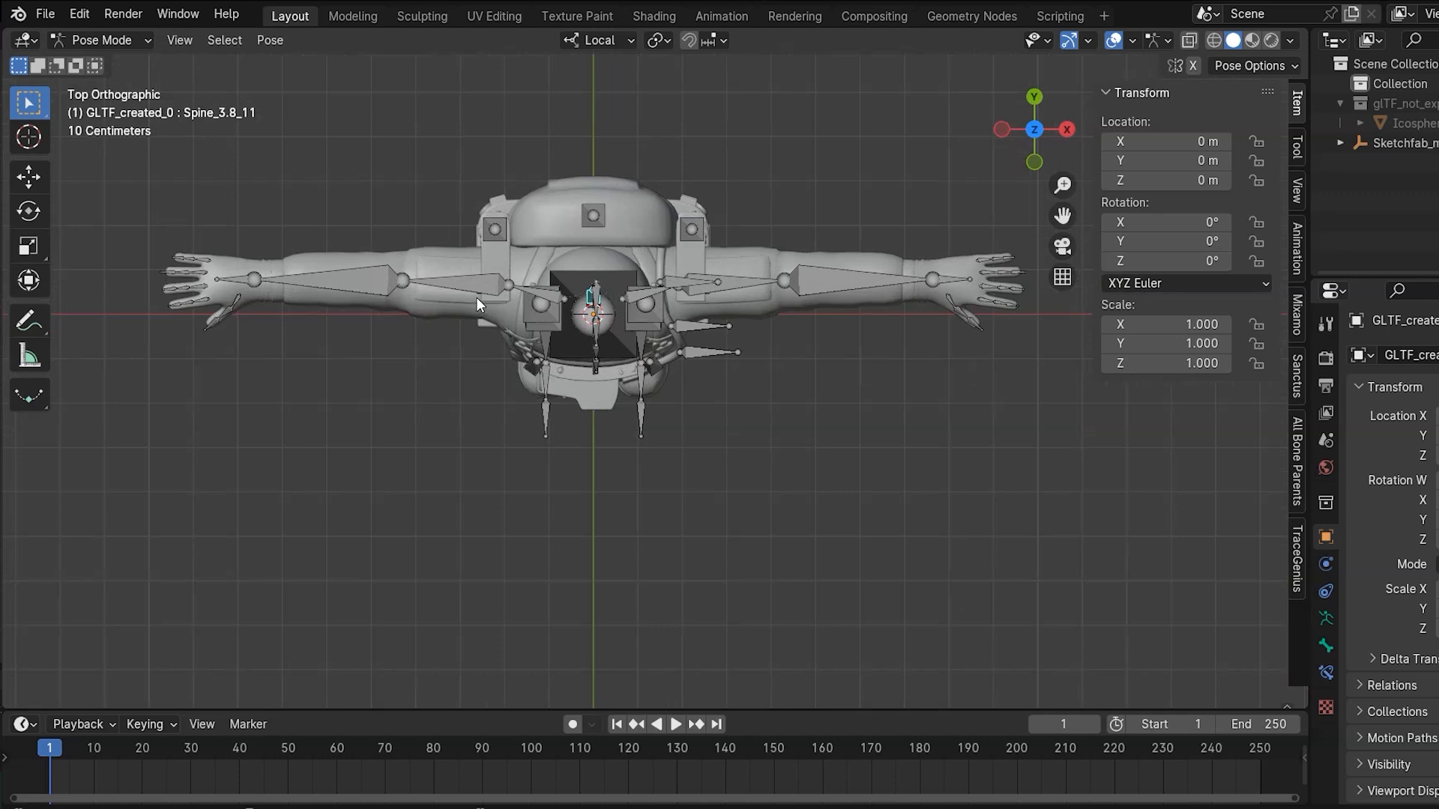
left_click(475, 294)
key("r")
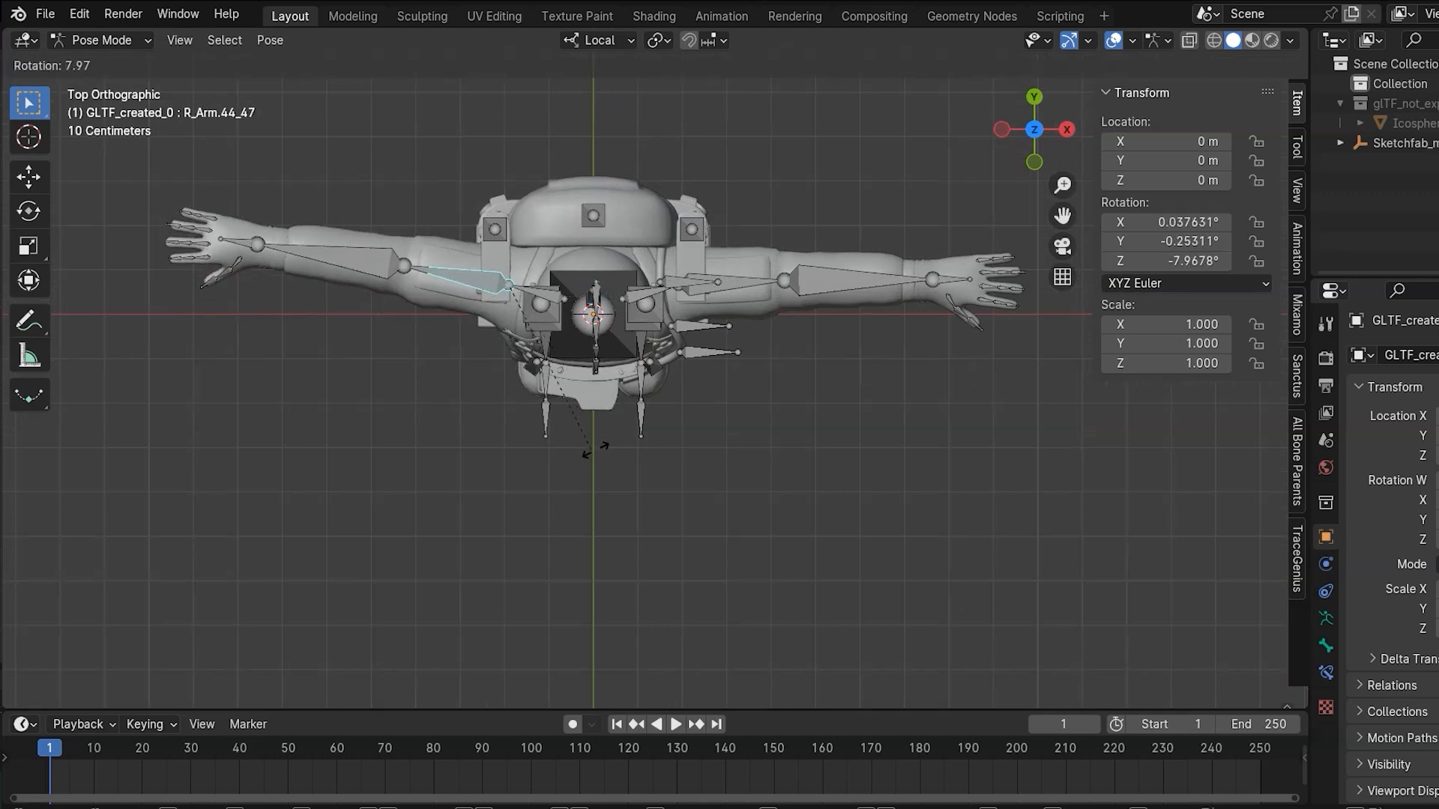
left_click(862, 248)
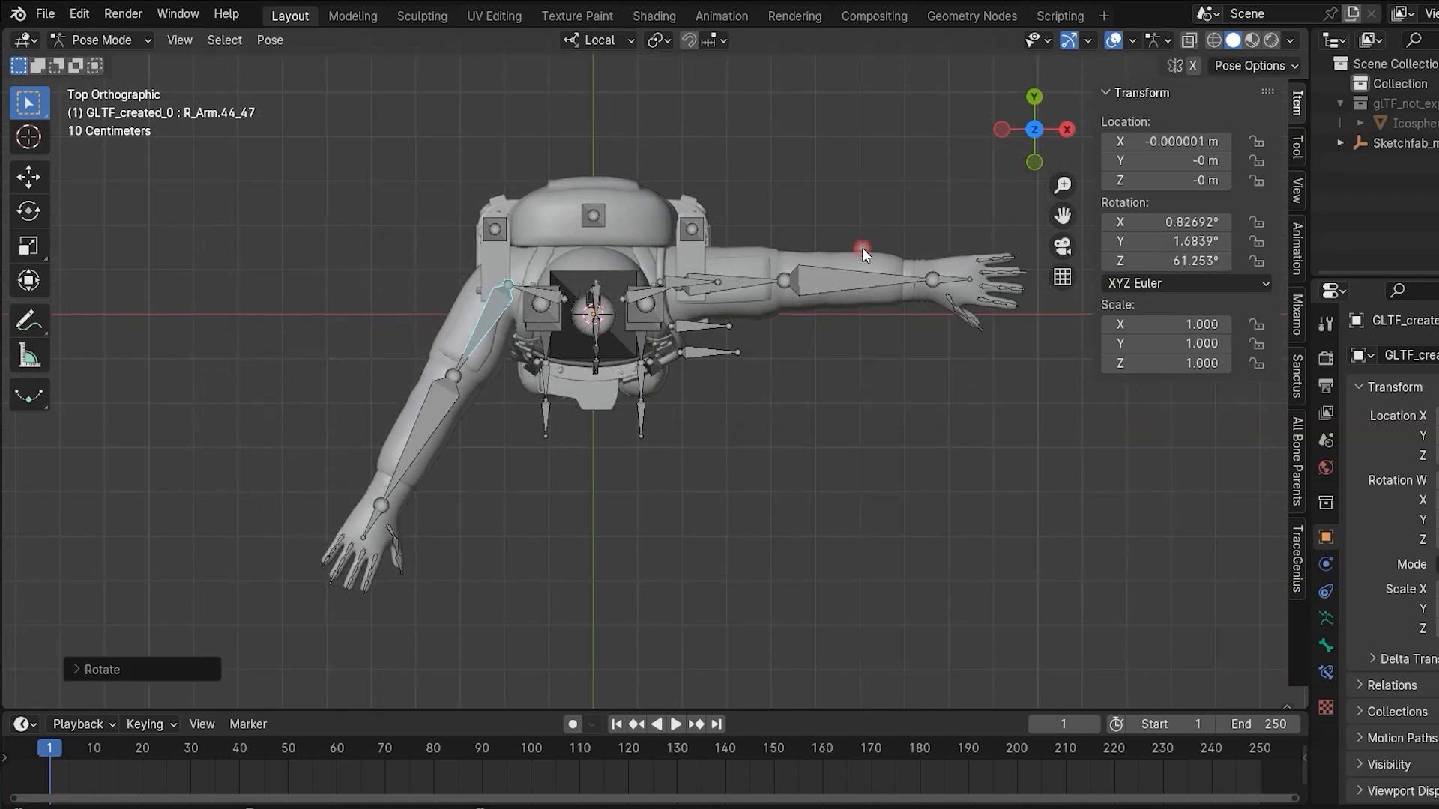
left_click(432, 434)
key("r")
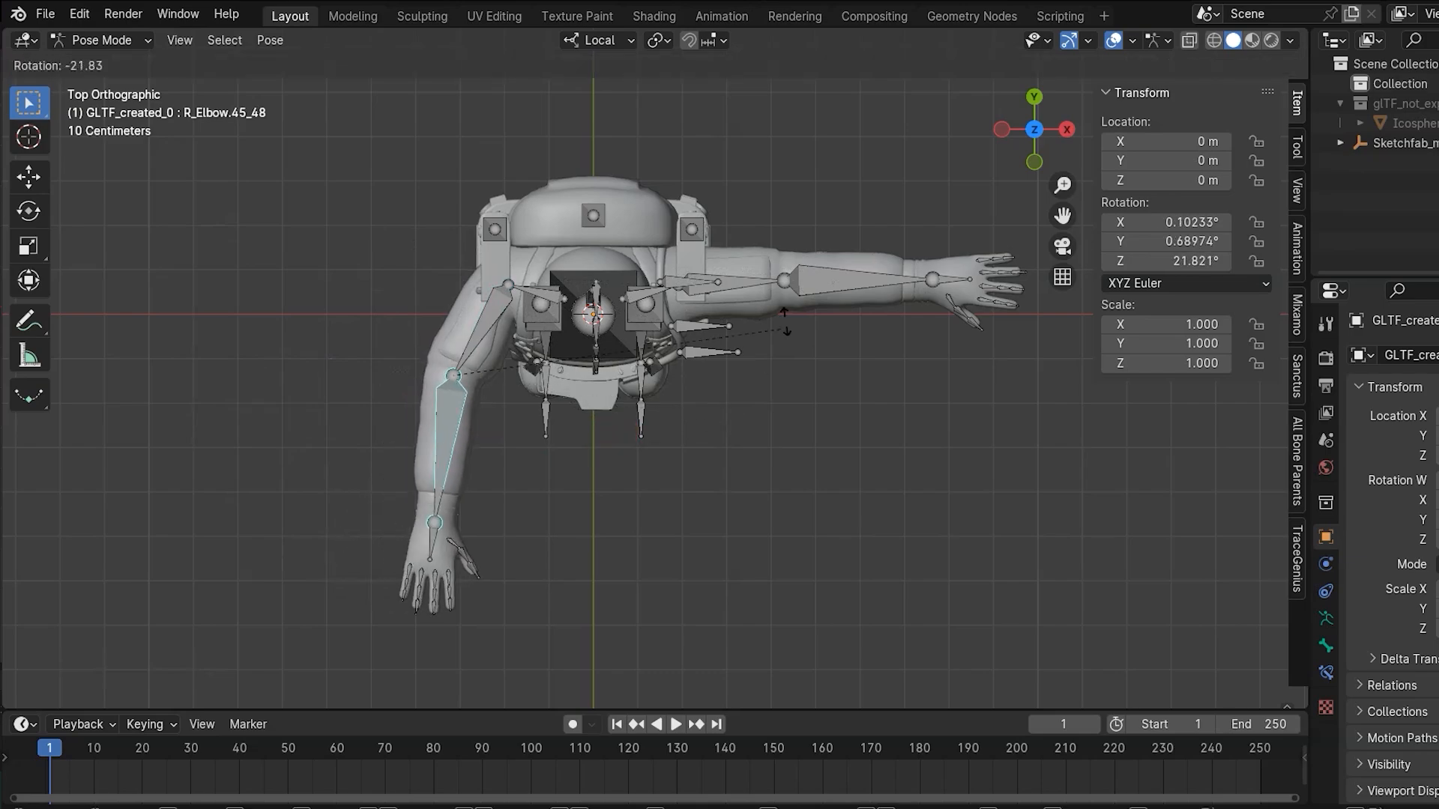
left_click(799, 257)
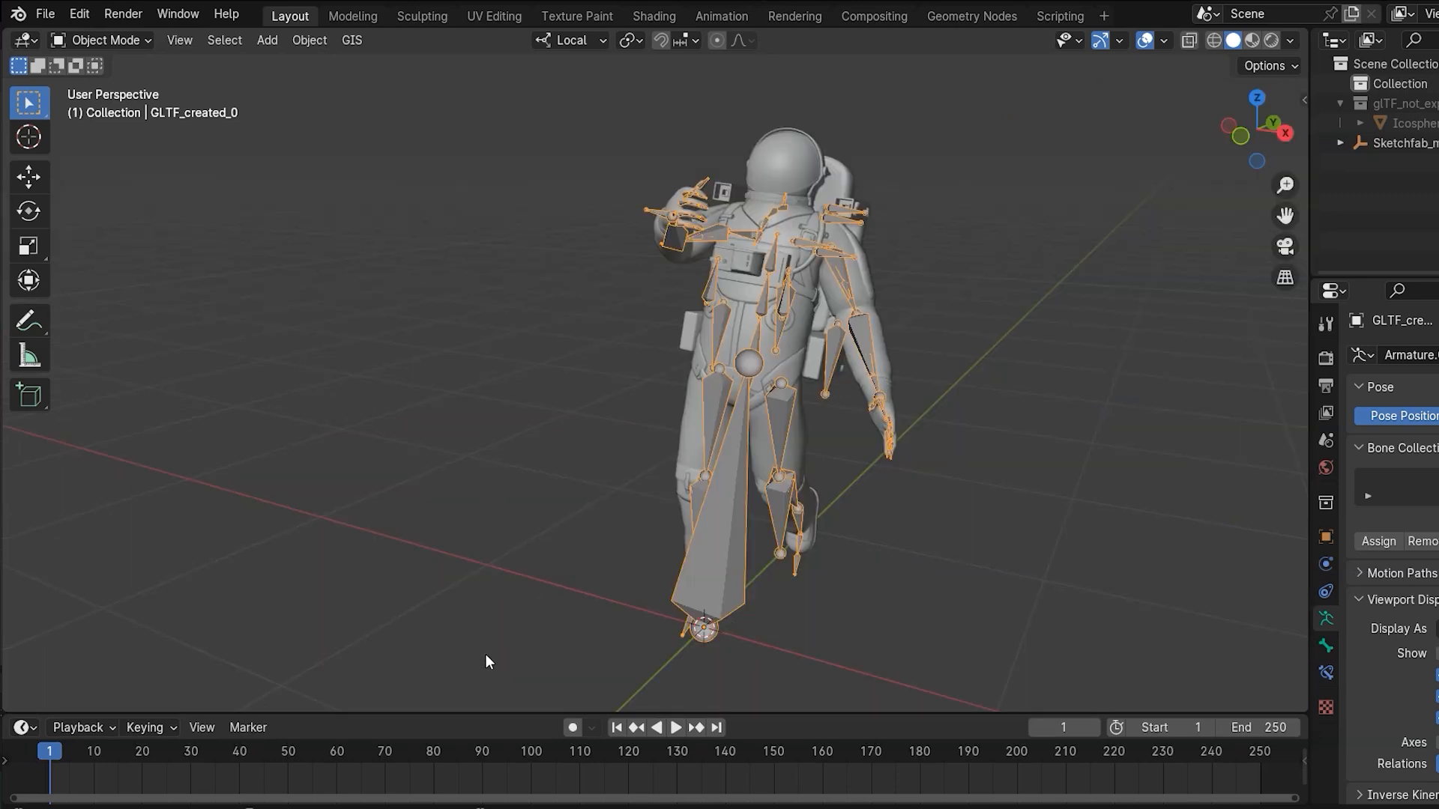
- Split the viewport vertically and turn the left area into a Graph Editor
right_click(483, 714)
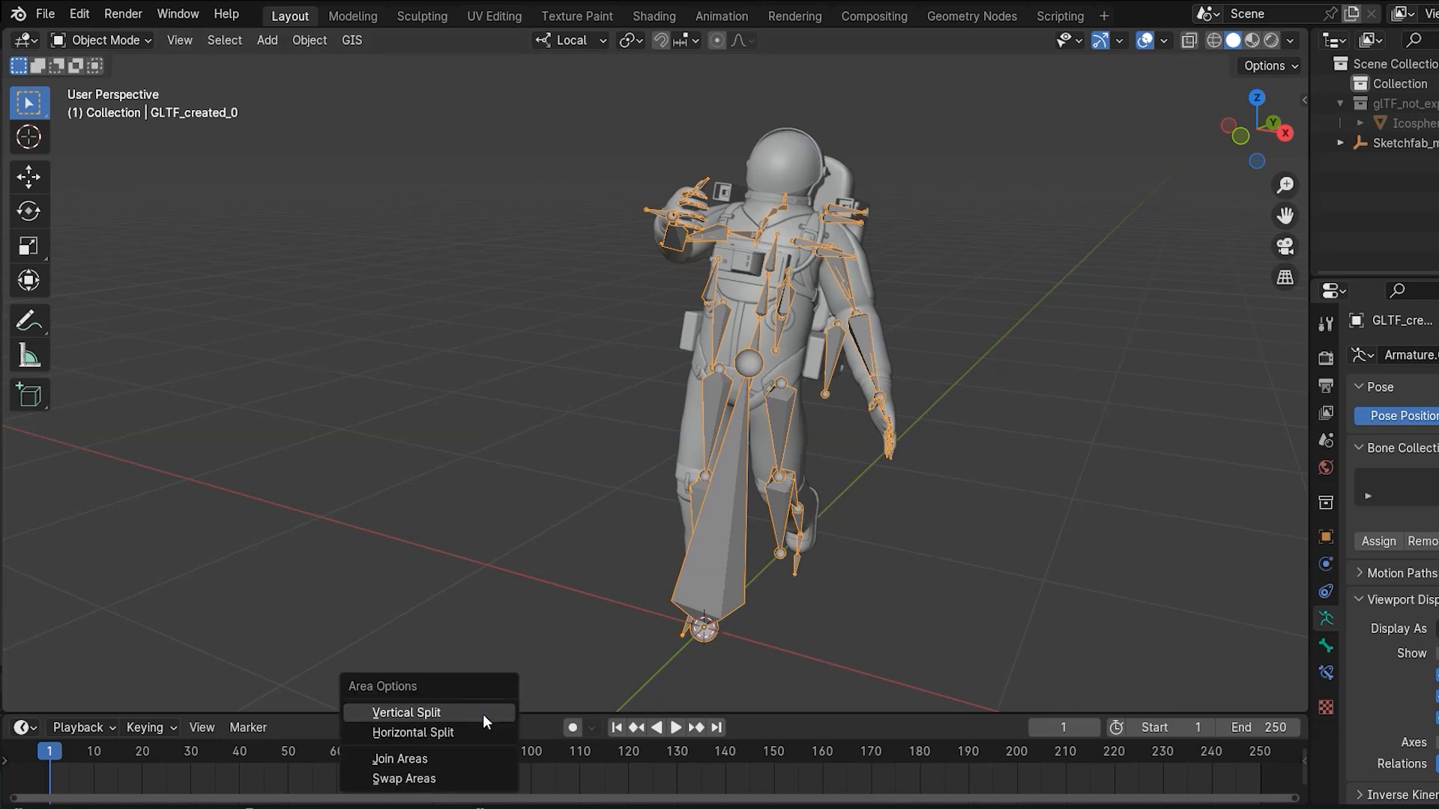
left_click(483, 714)
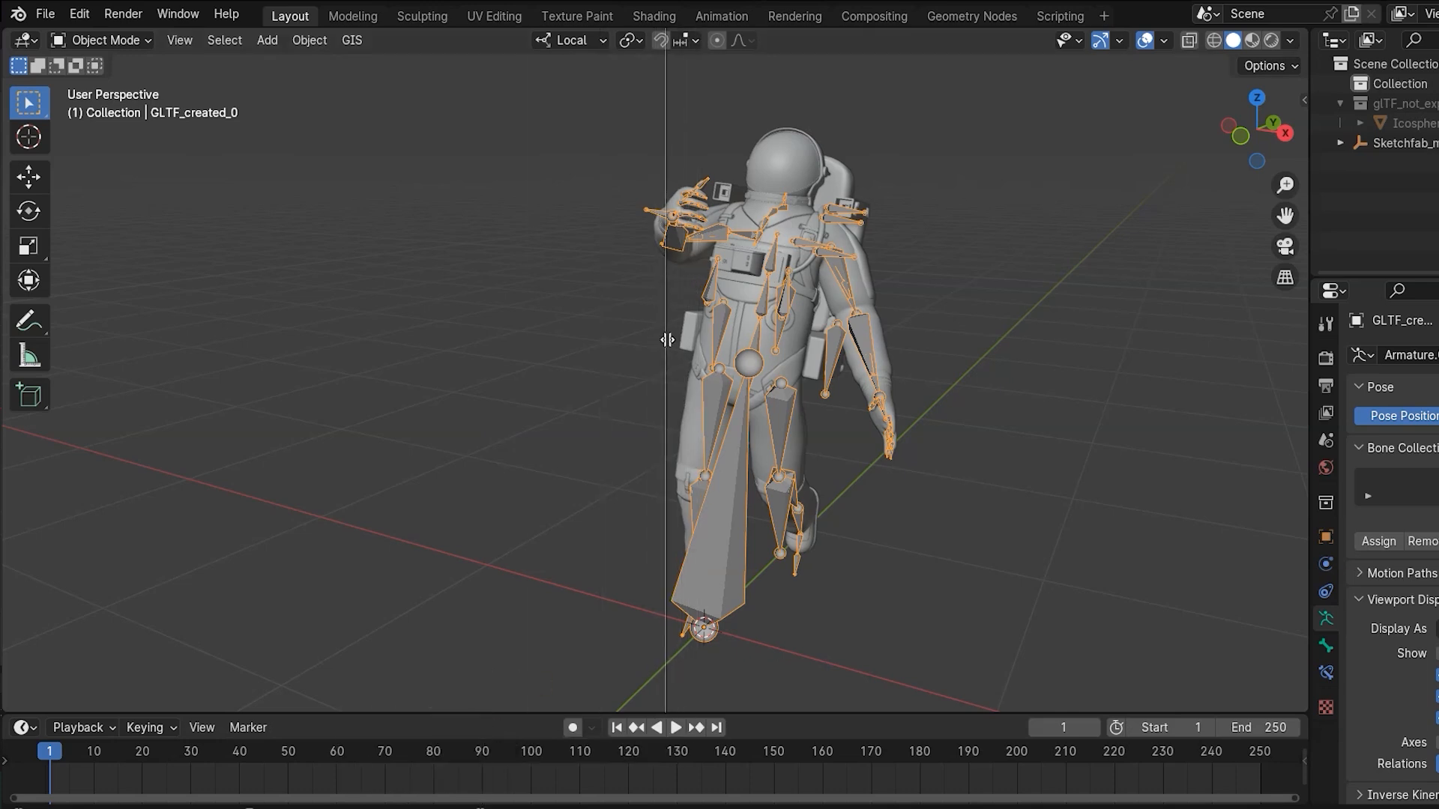
left_click(666, 345)
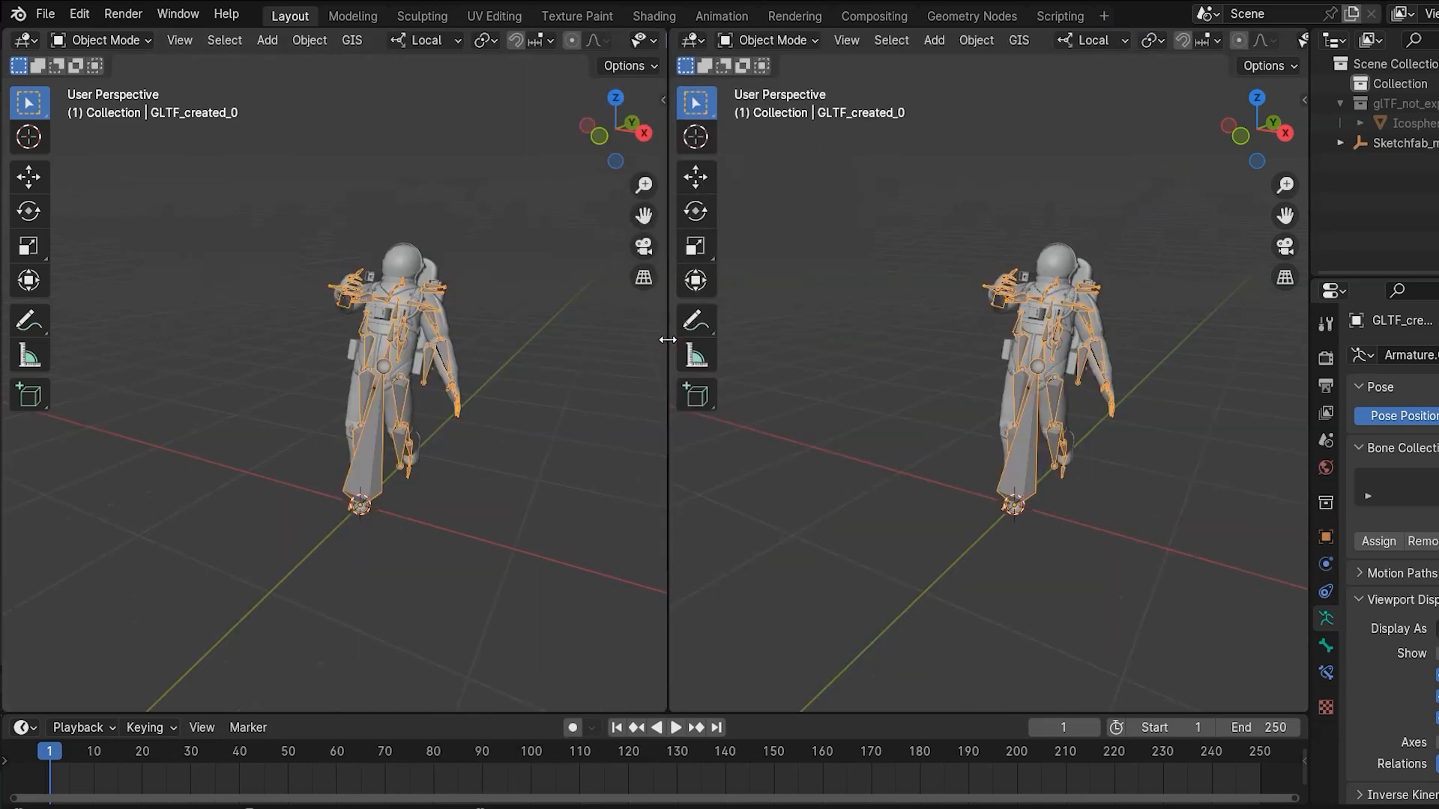
left_click(26, 40)
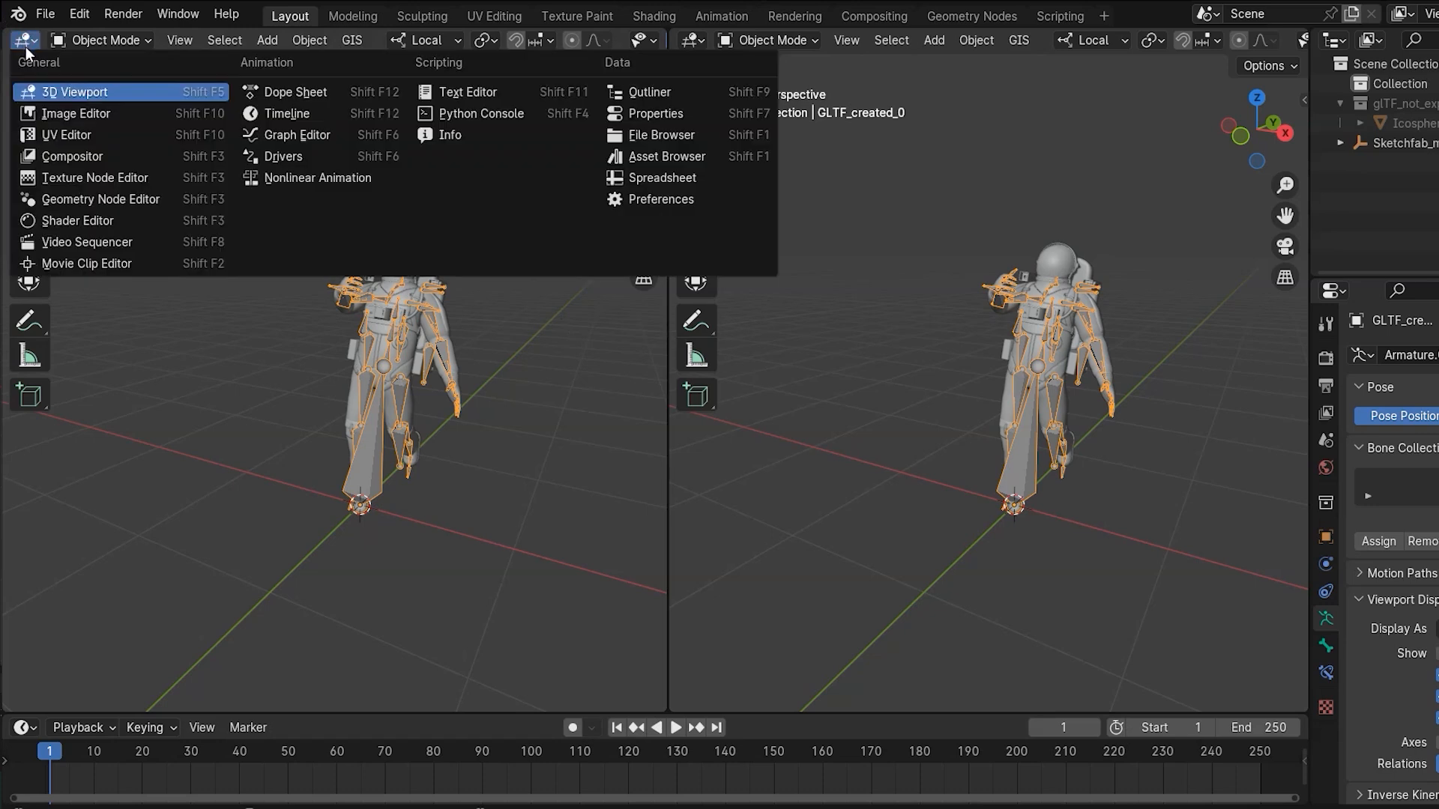
left_click(315, 137)
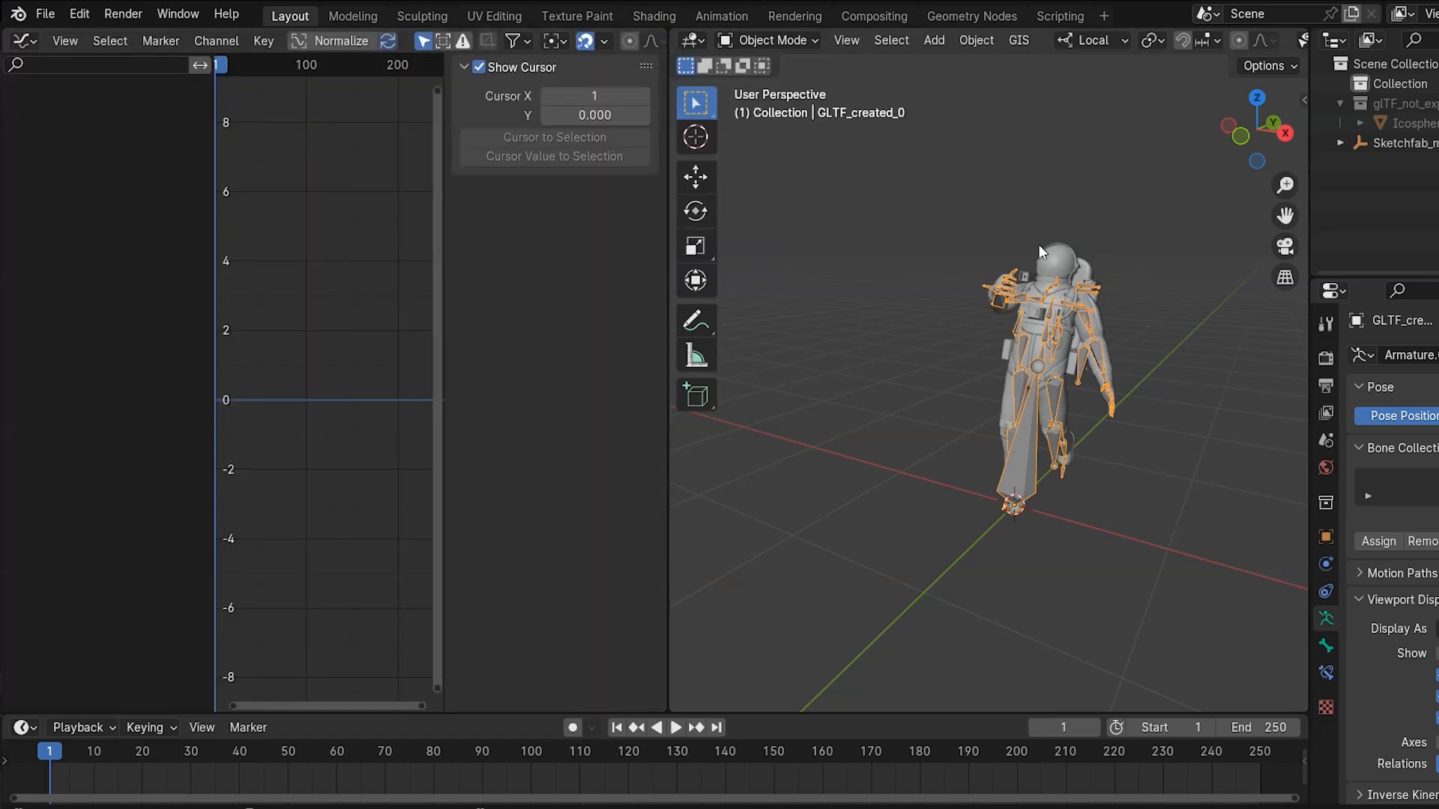
- Key Root.4_7's location and rotation at frame 1 and list its six curves
key("ctrl+Tab")
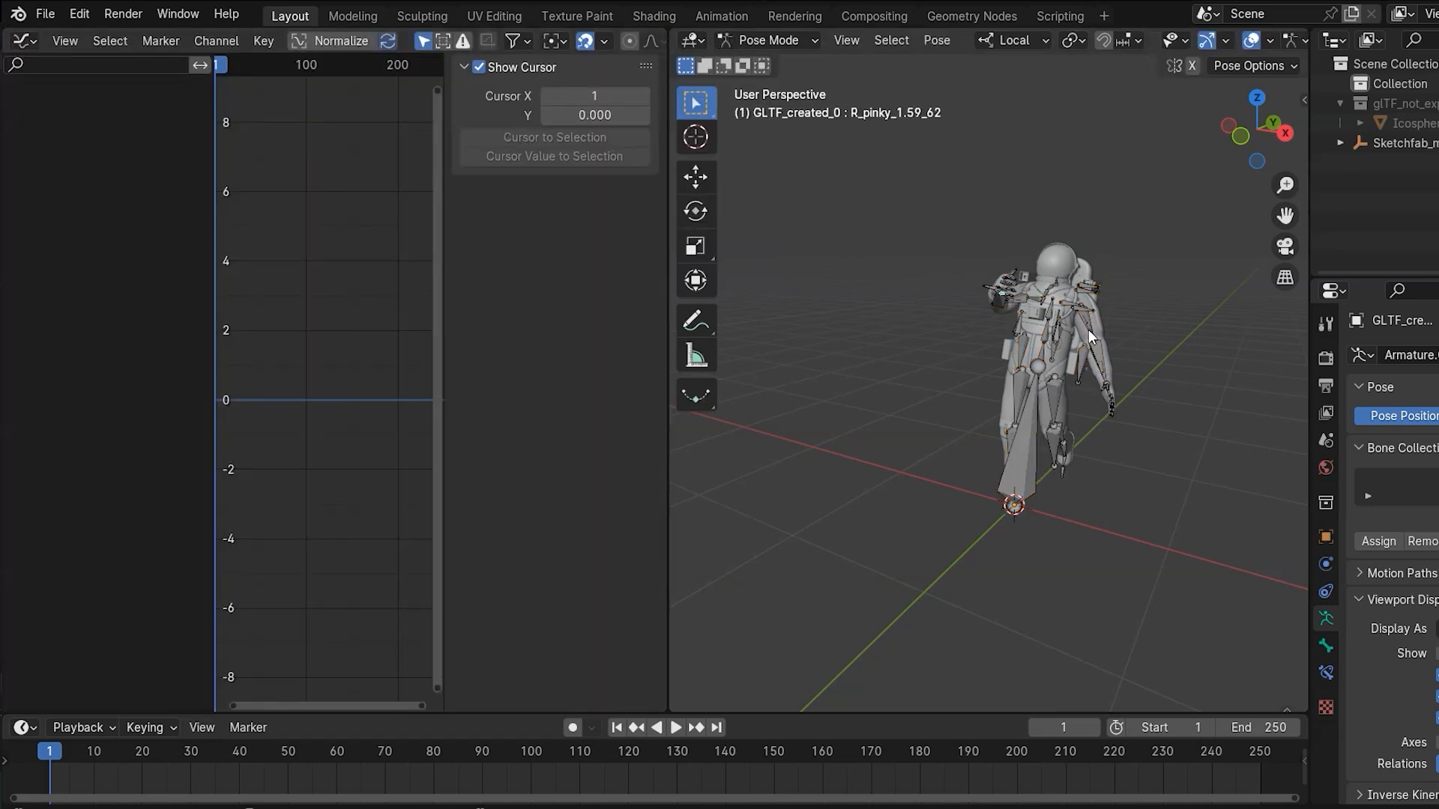
left_click(1028, 439)
scroll(1028, 441, "up", 1)
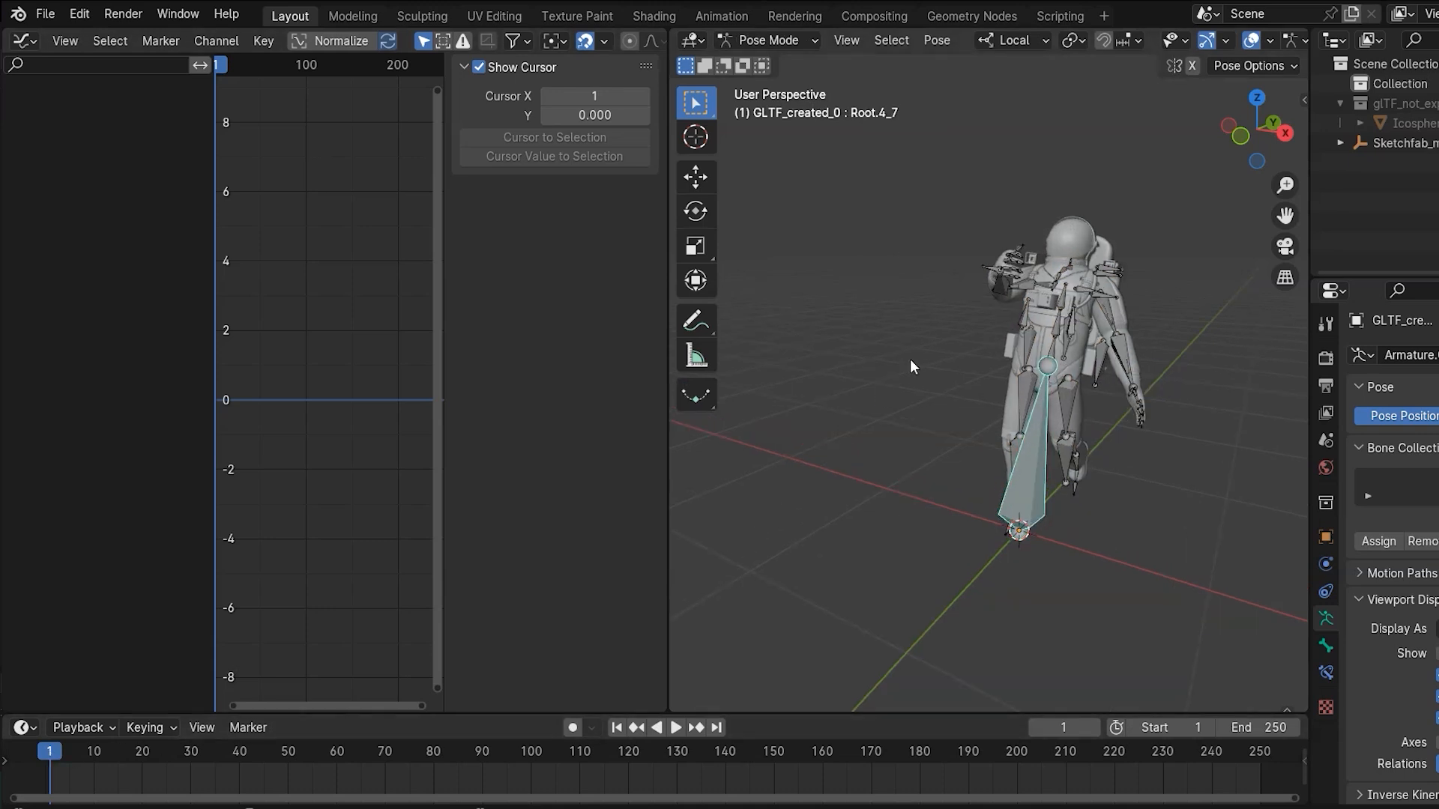
key("k")
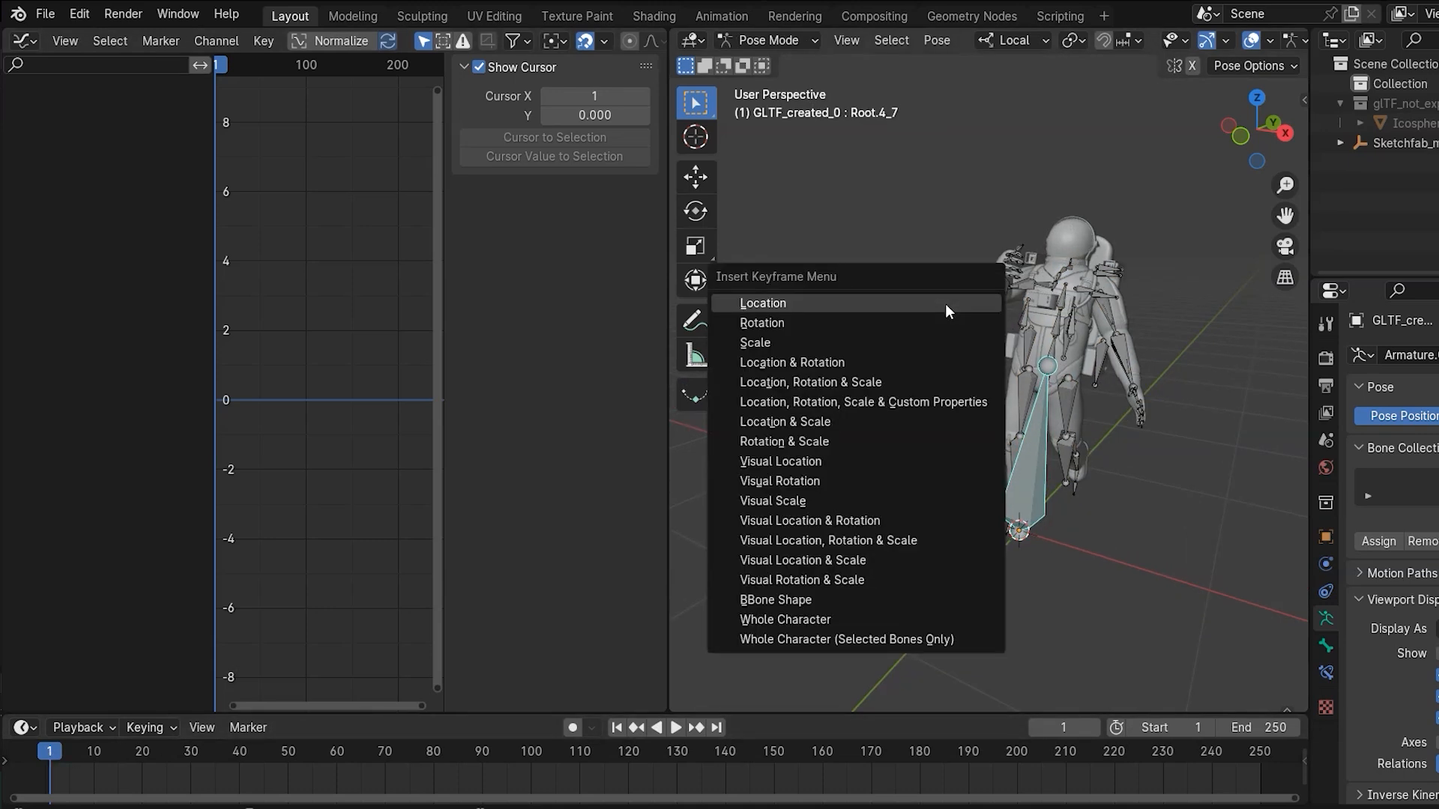
left_click(892, 362)
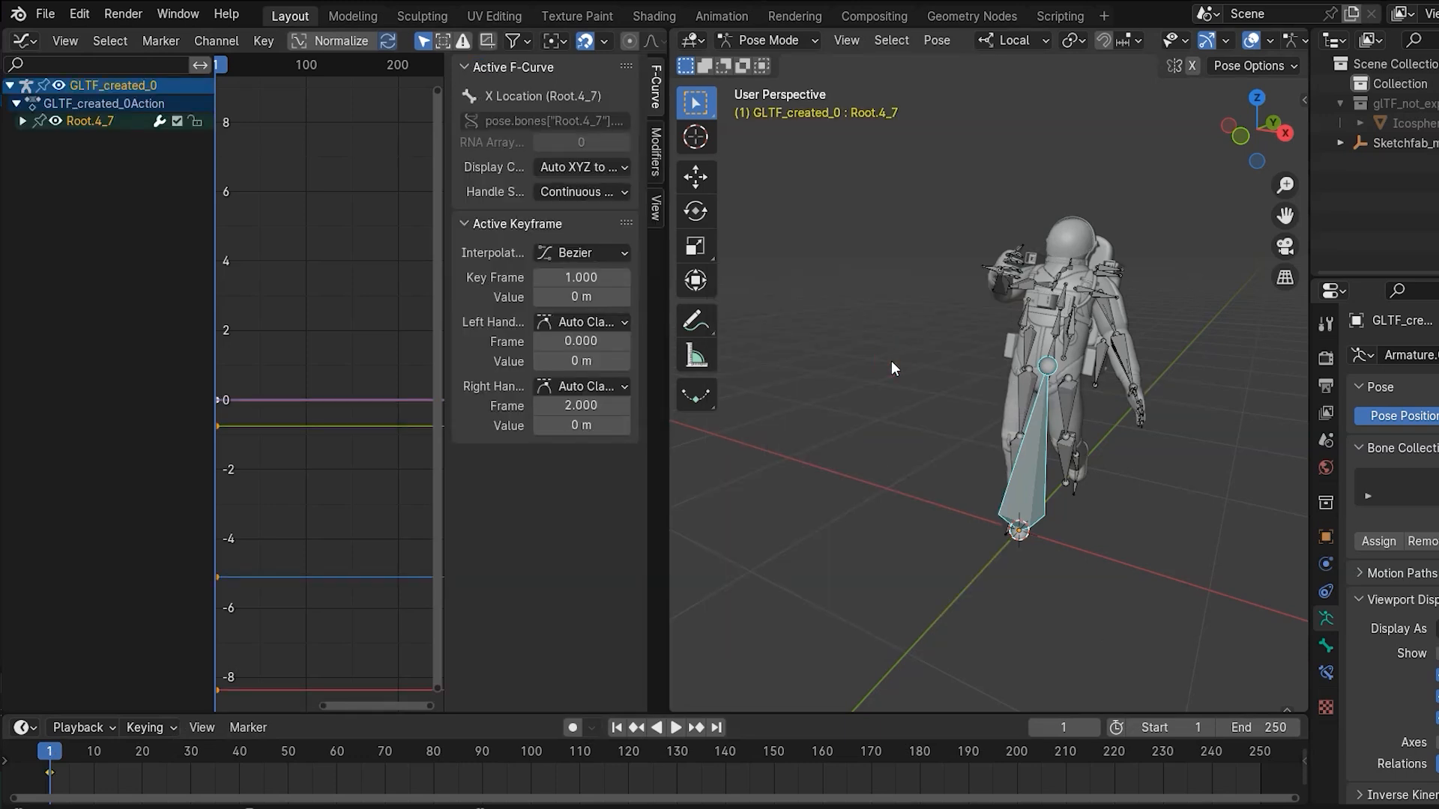
left_click(22, 122)
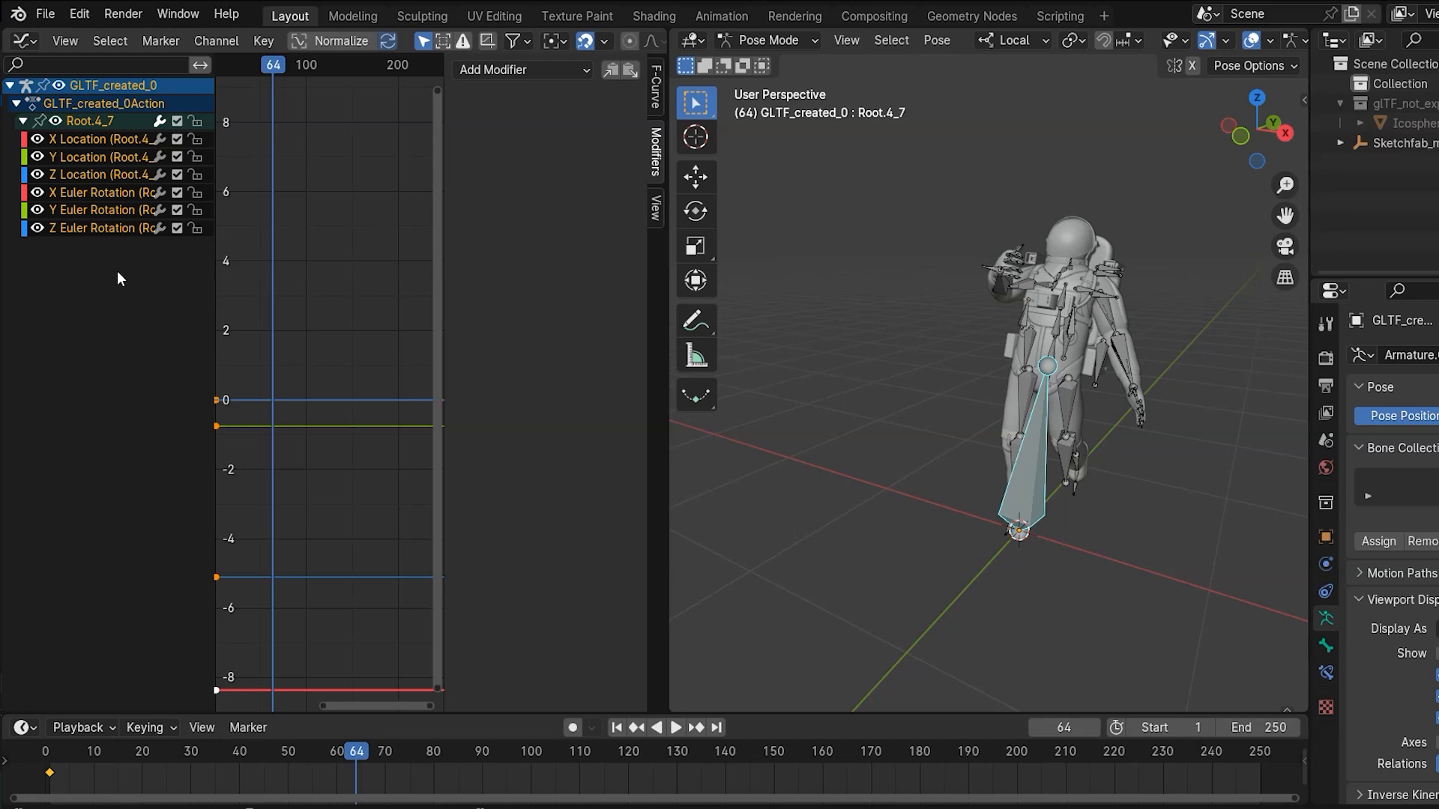
- Add a Noise modifier to Root.4_7's Y Euler Rotation curve and preview it
left_click(101, 212)
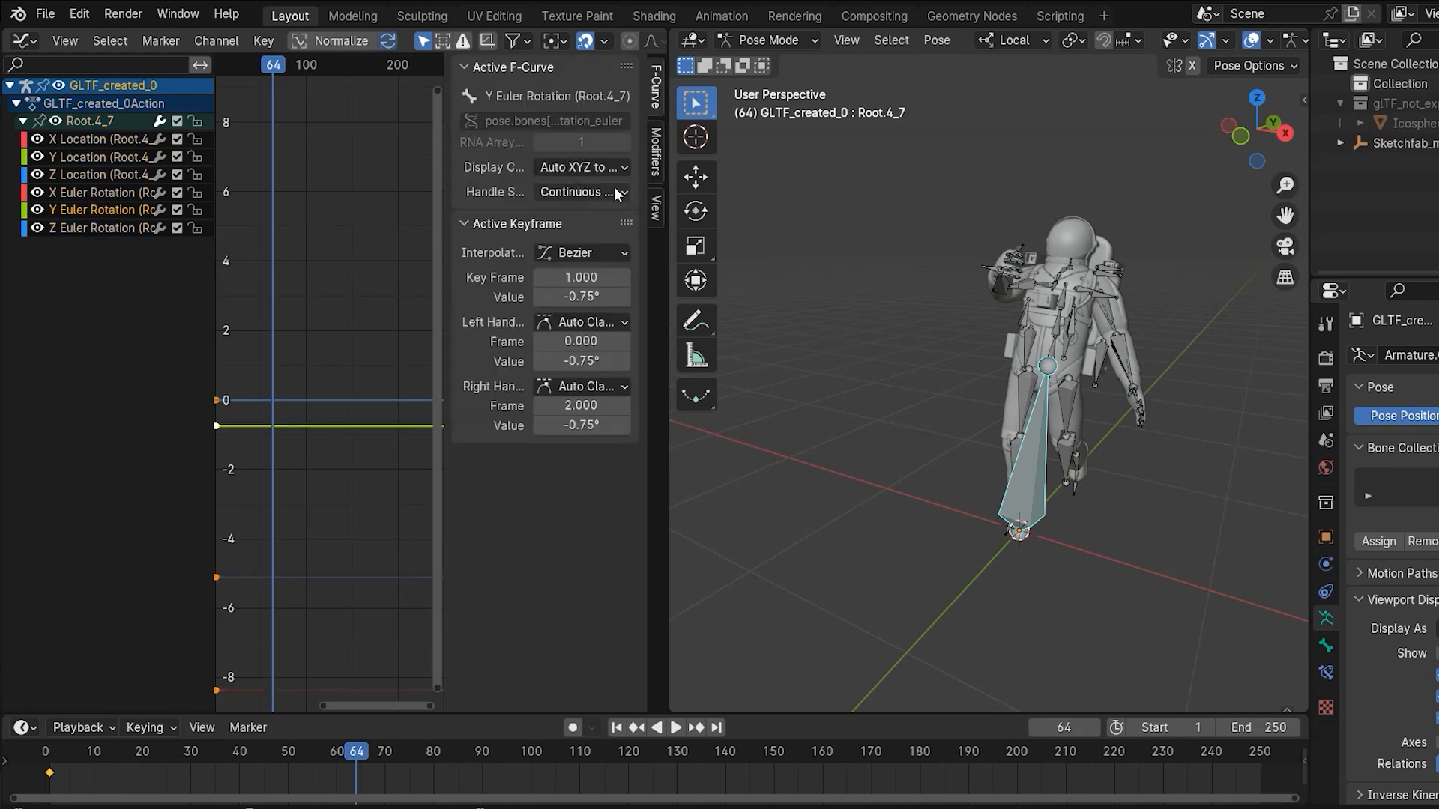
left_click(656, 159)
left_click(538, 71)
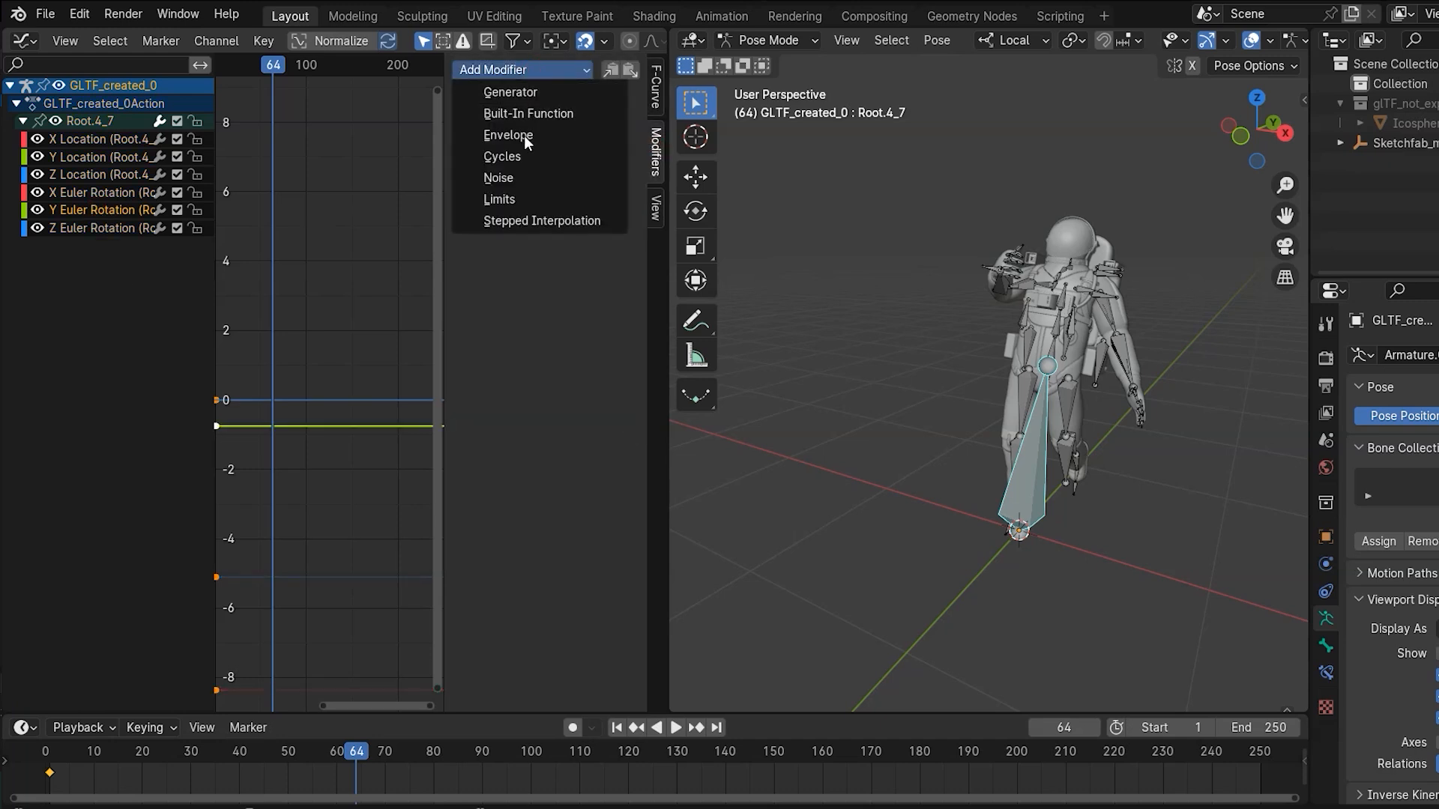
left_click(511, 175)
key("space")
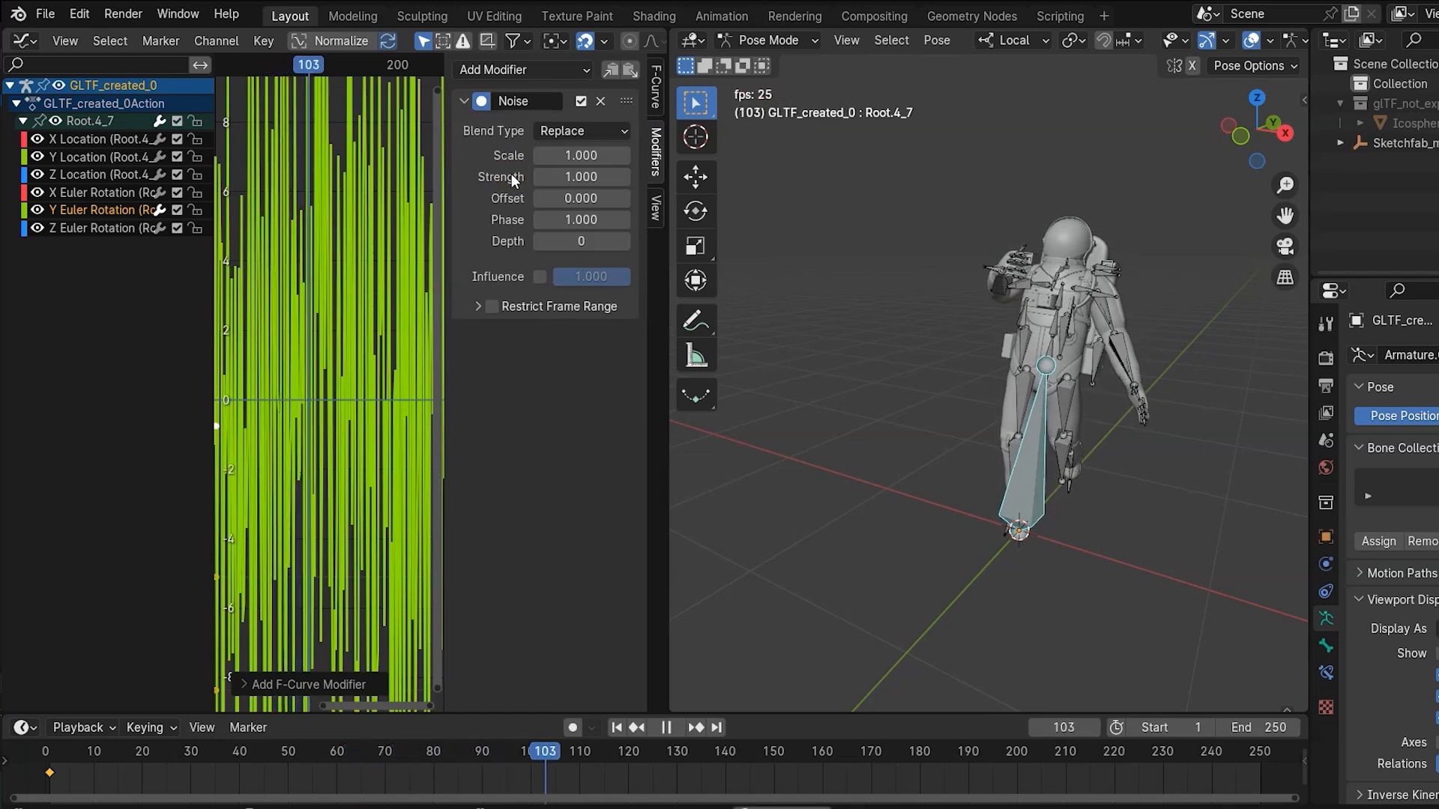
key("space")
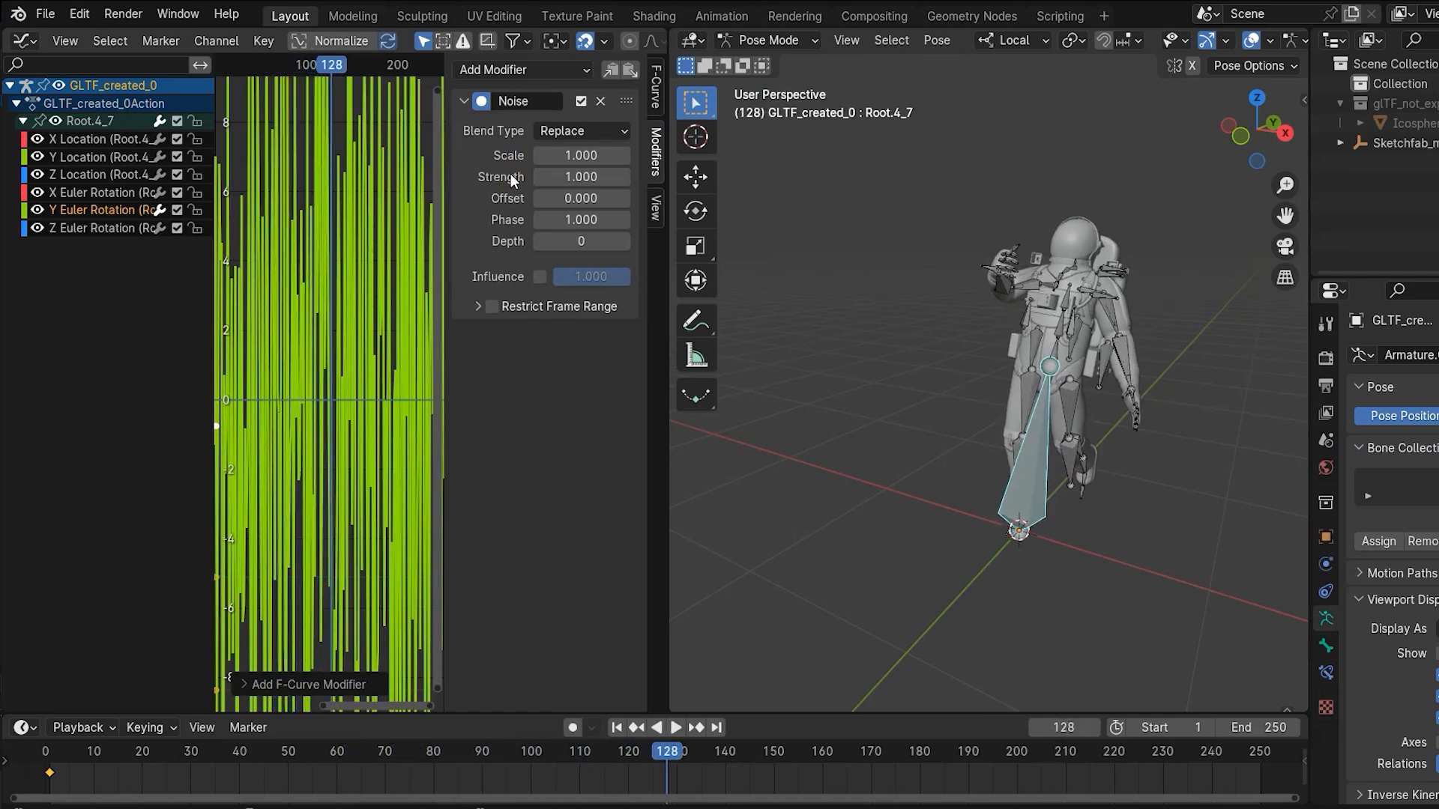
left_click(616, 727)
- Set the Noise Scale to 125 and Strength to 0.2, then play the sway
left_click(591, 155)
type("12")
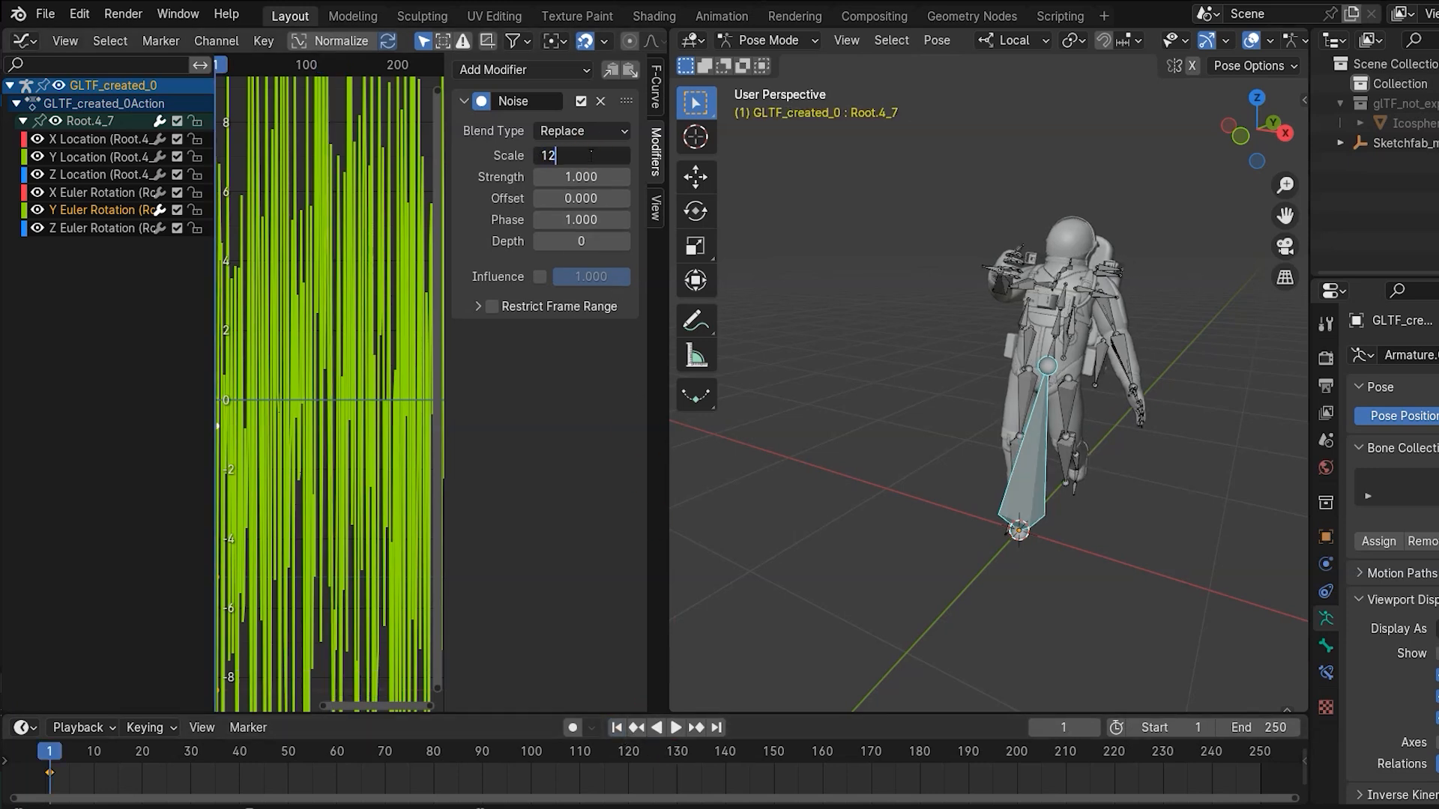
type("5")
key("Return")
left_click(582, 174)
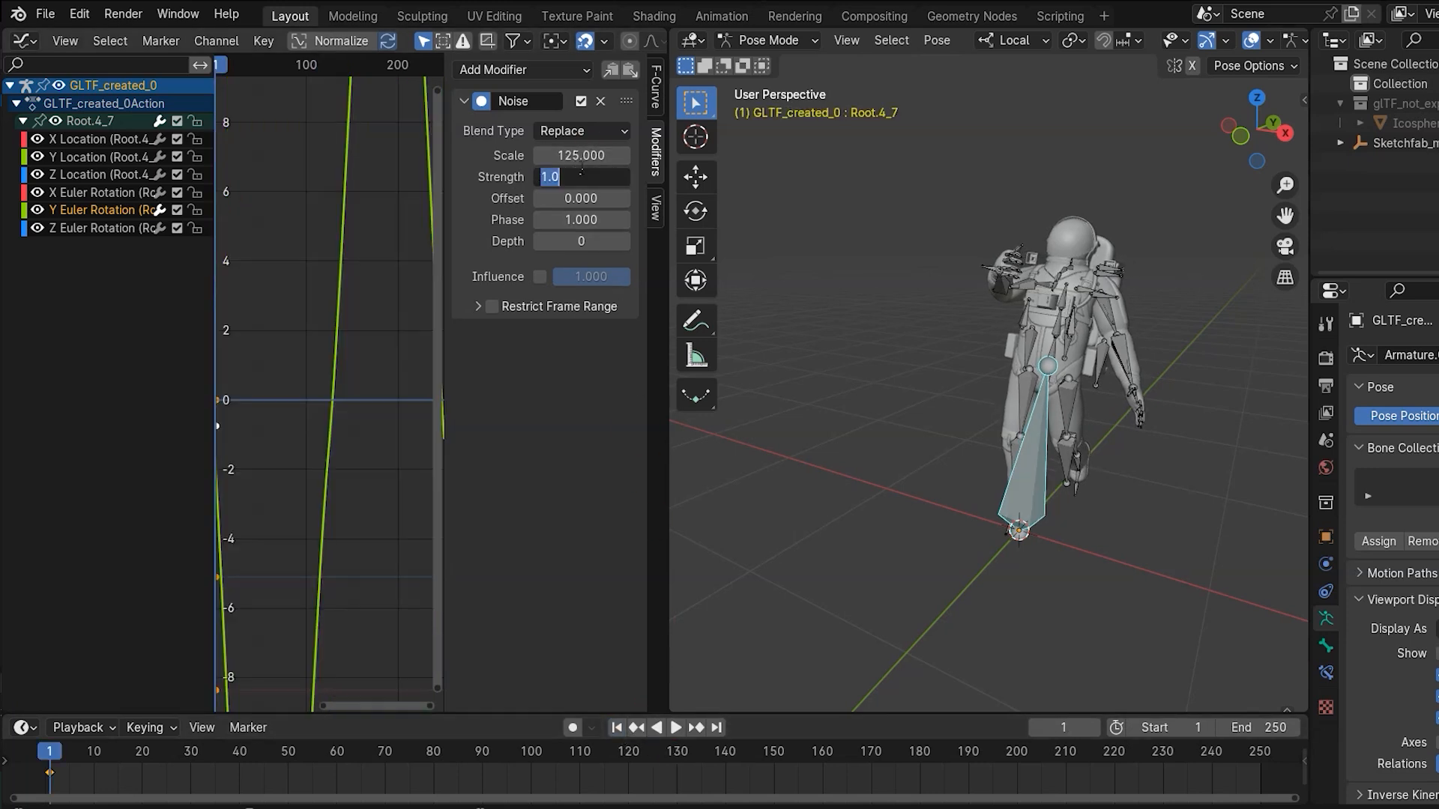
type("0.2")
key("Return")
key("space")
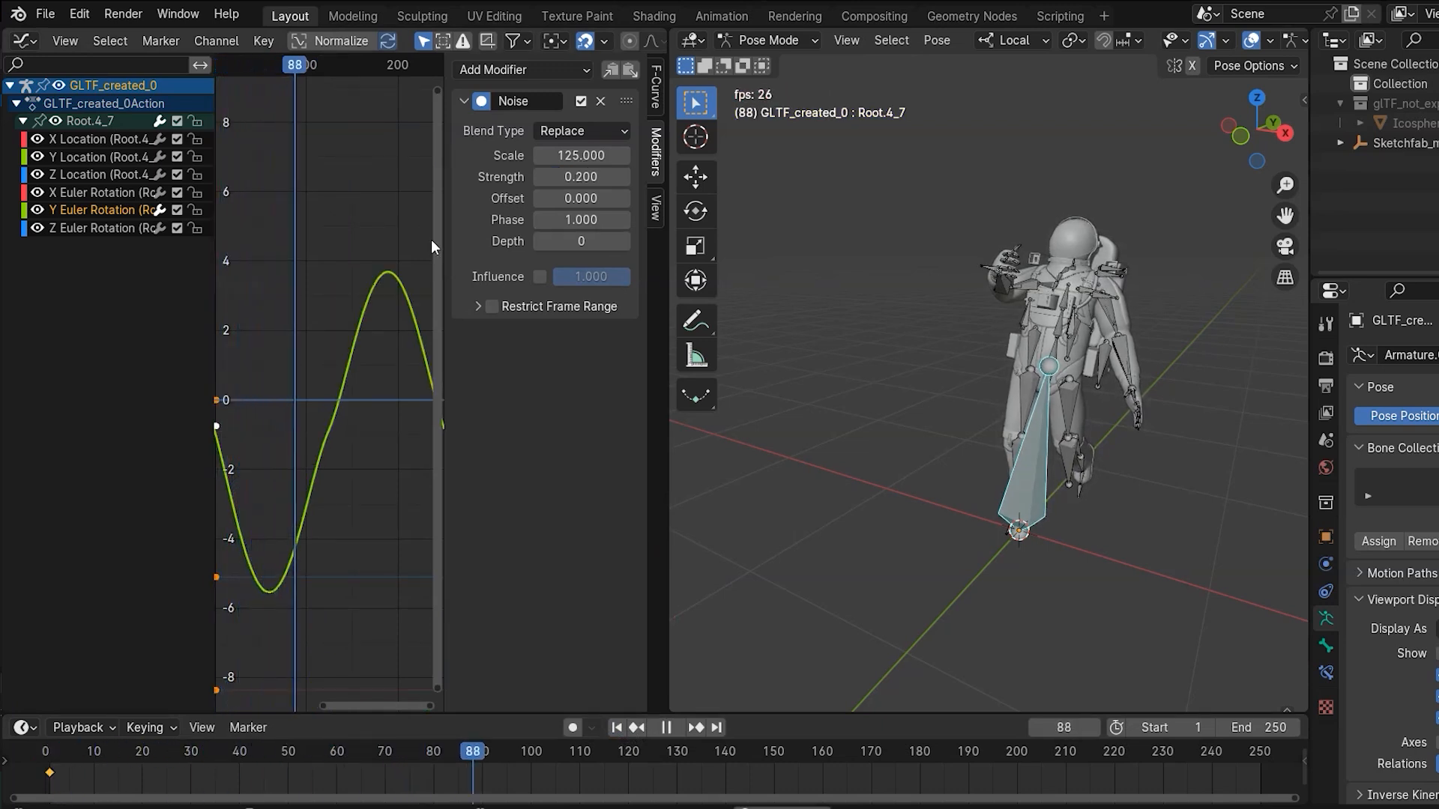
key("space")
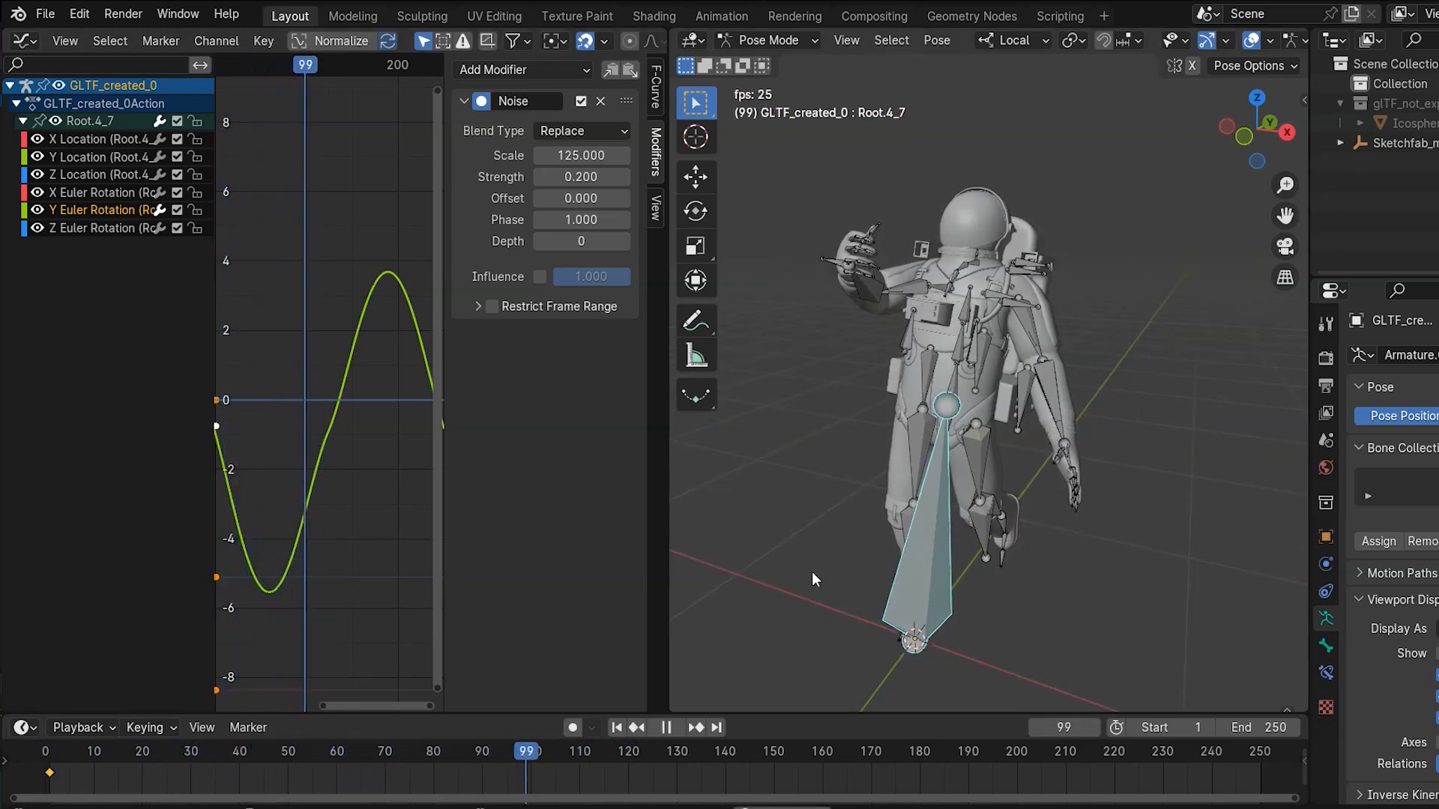
key("space")
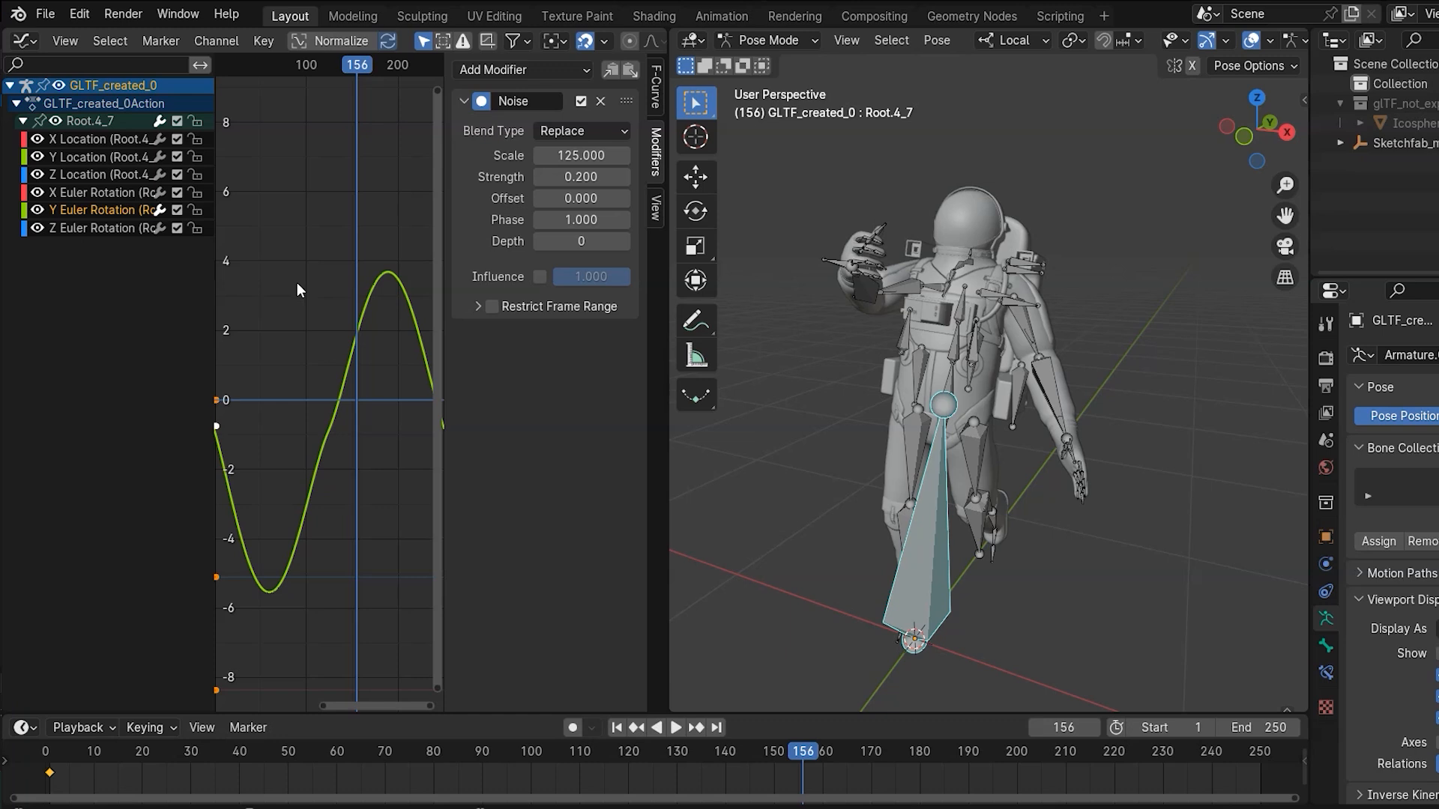
- Copy the Noise modifier onto the Z Euler Rotation curve and preview it
left_click(606, 70)
left_click(79, 227)
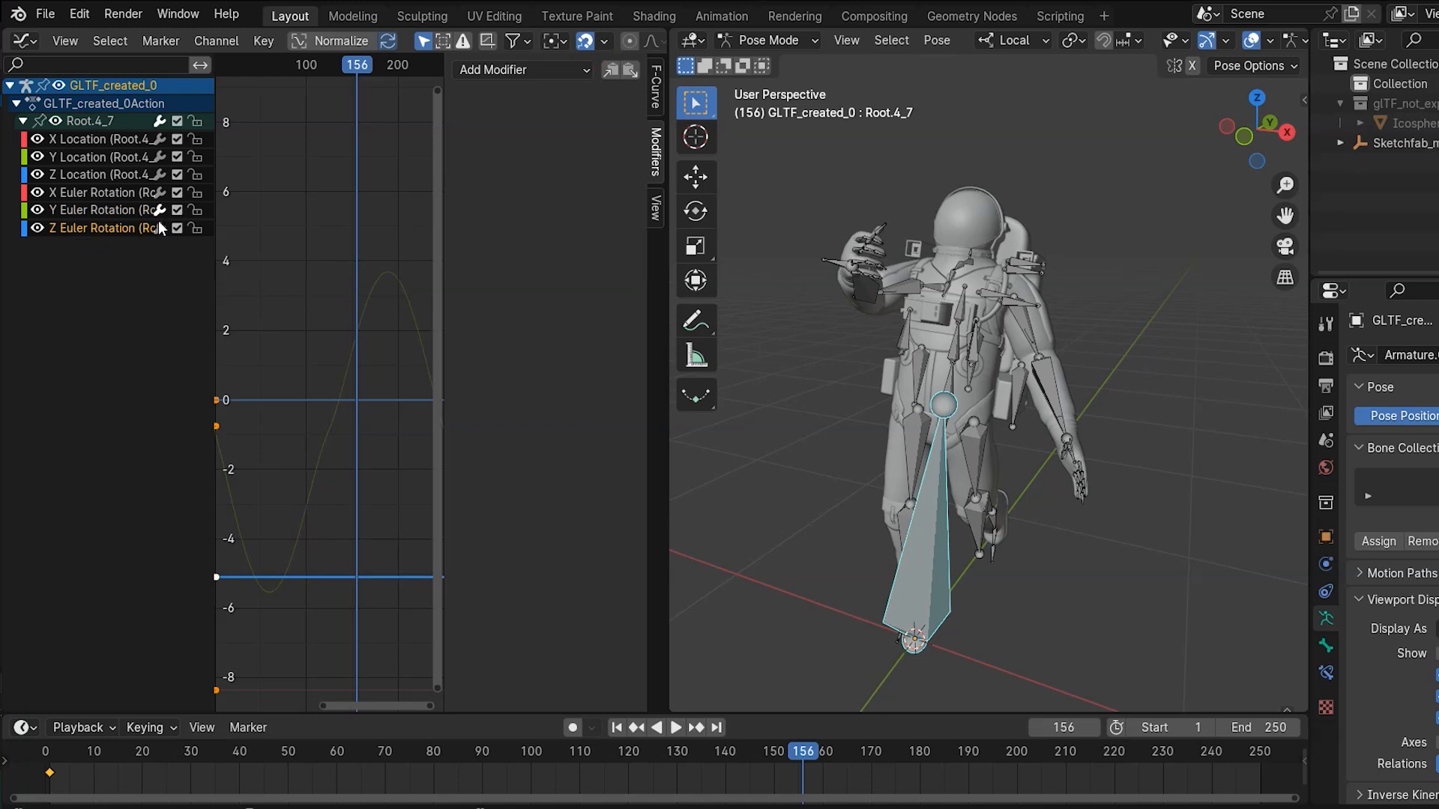
left_click(629, 70)
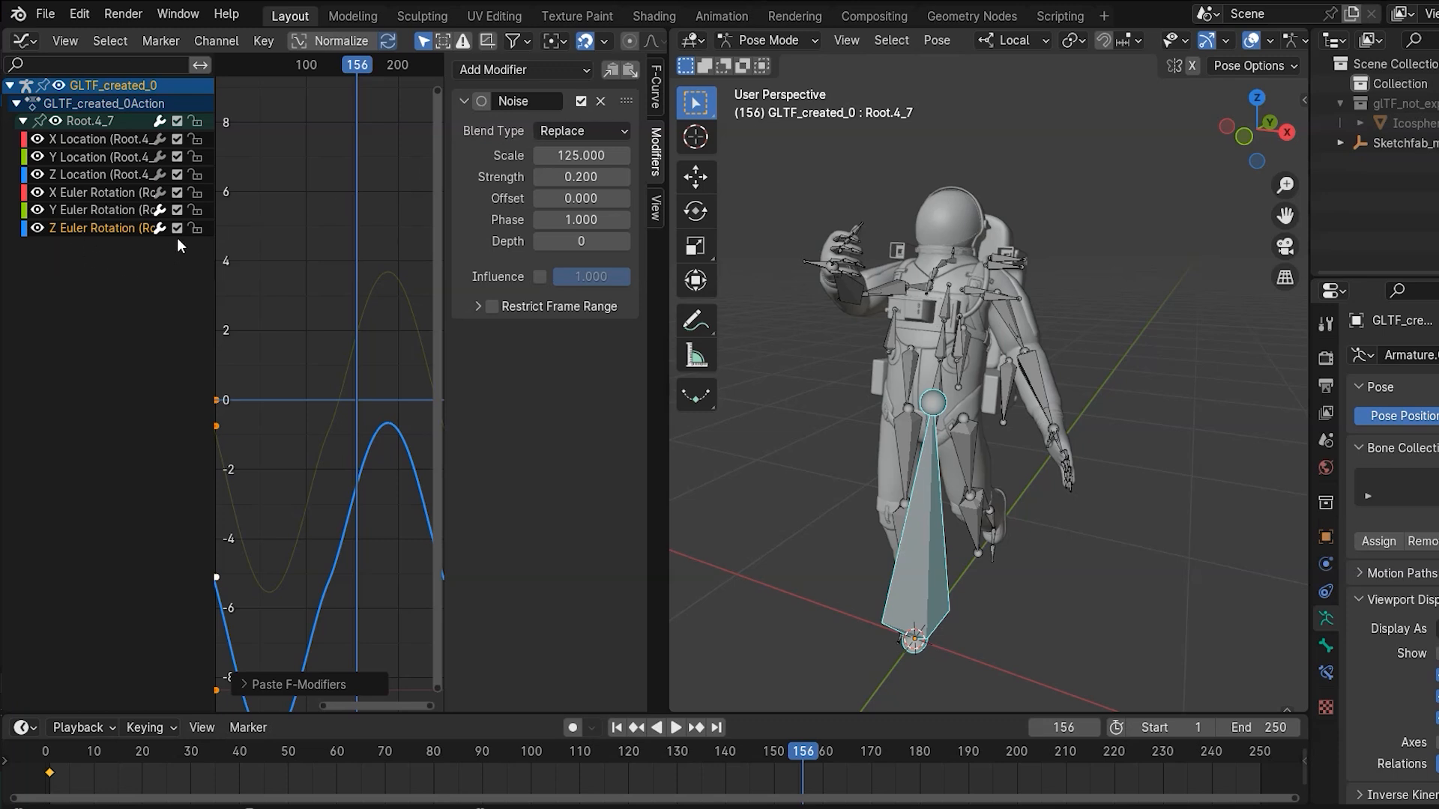
left_click(617, 728)
key("space")
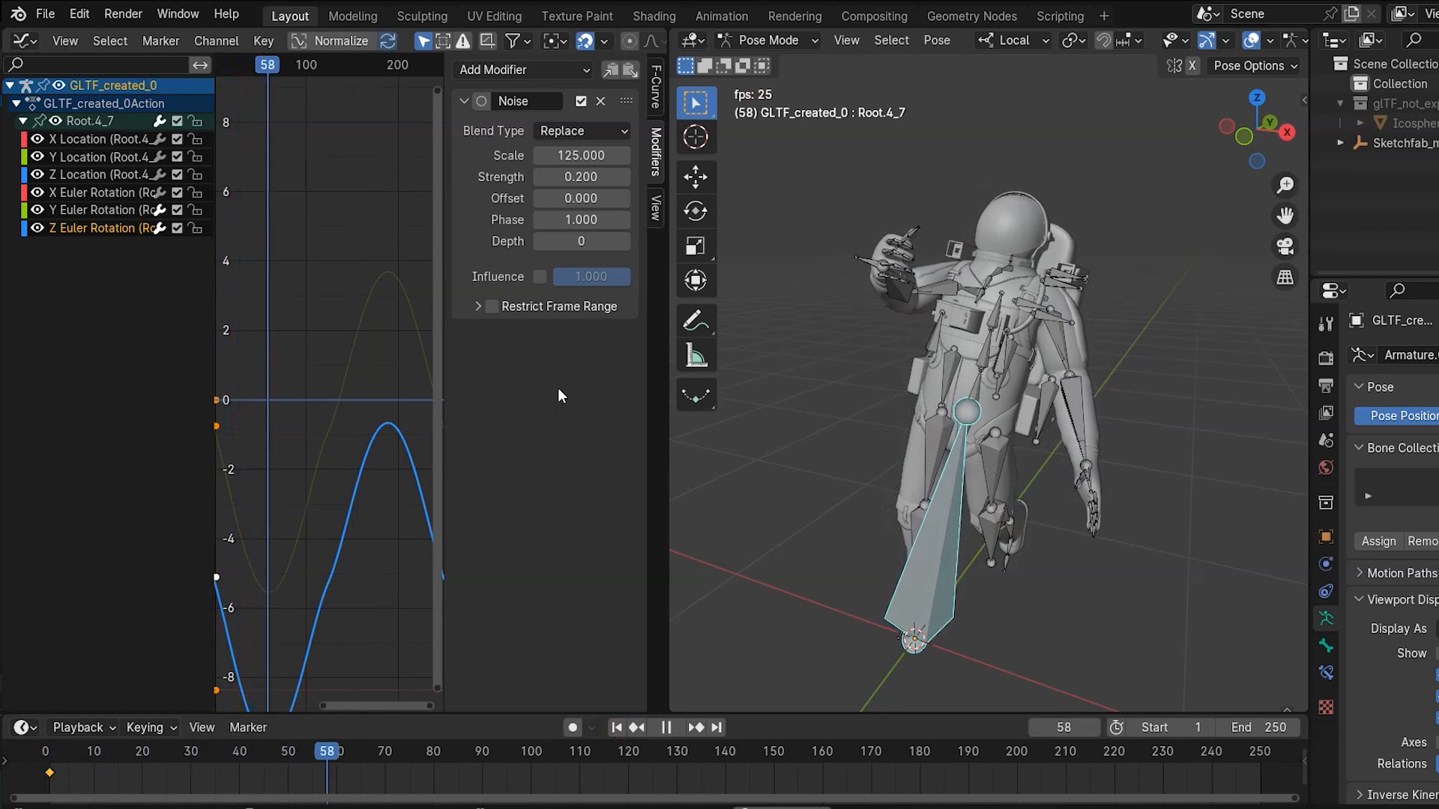
key("space")
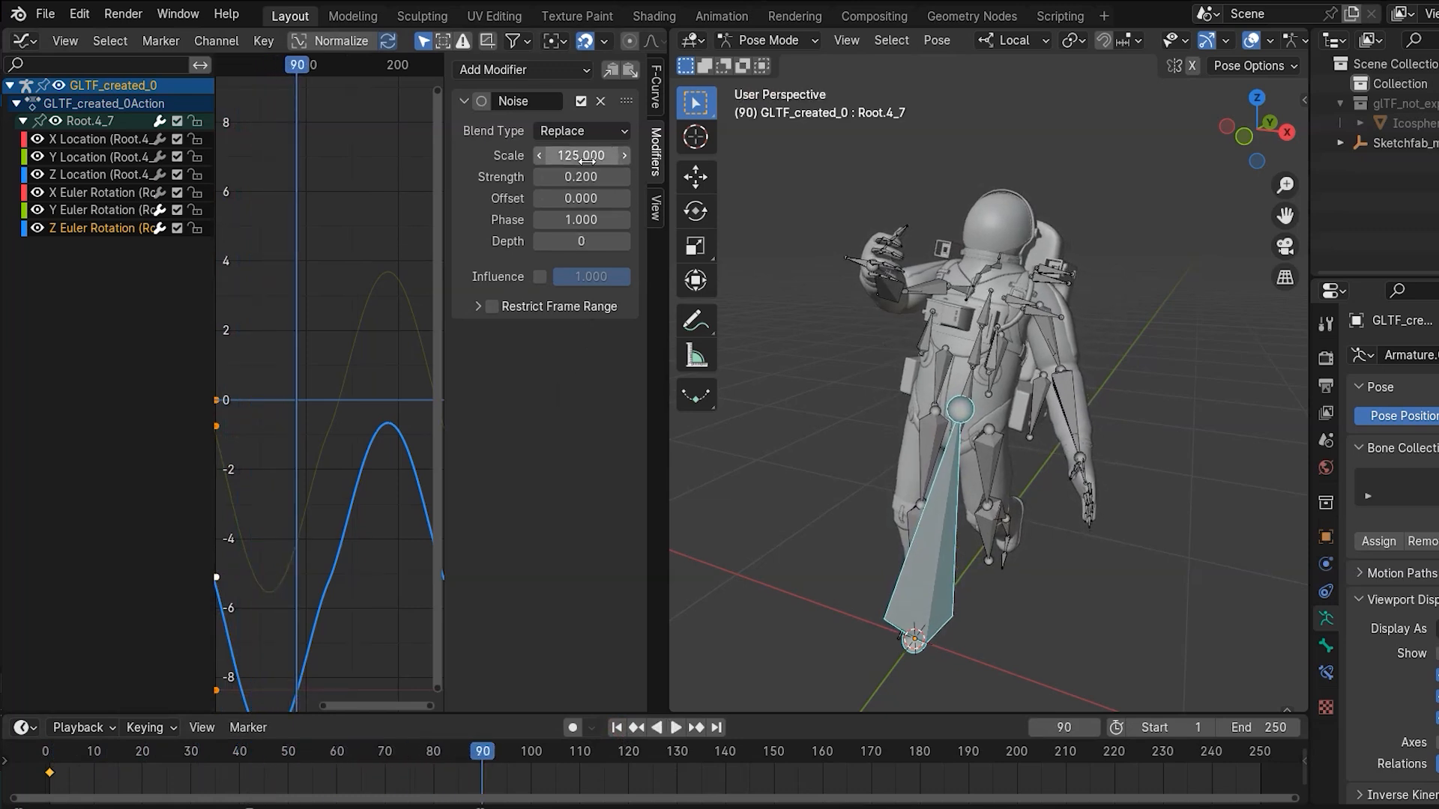
- Set the Z rotation noise to Scale 200 and Strength 0.1, then replay
double_click(582, 157)
type("200")
key("Return")
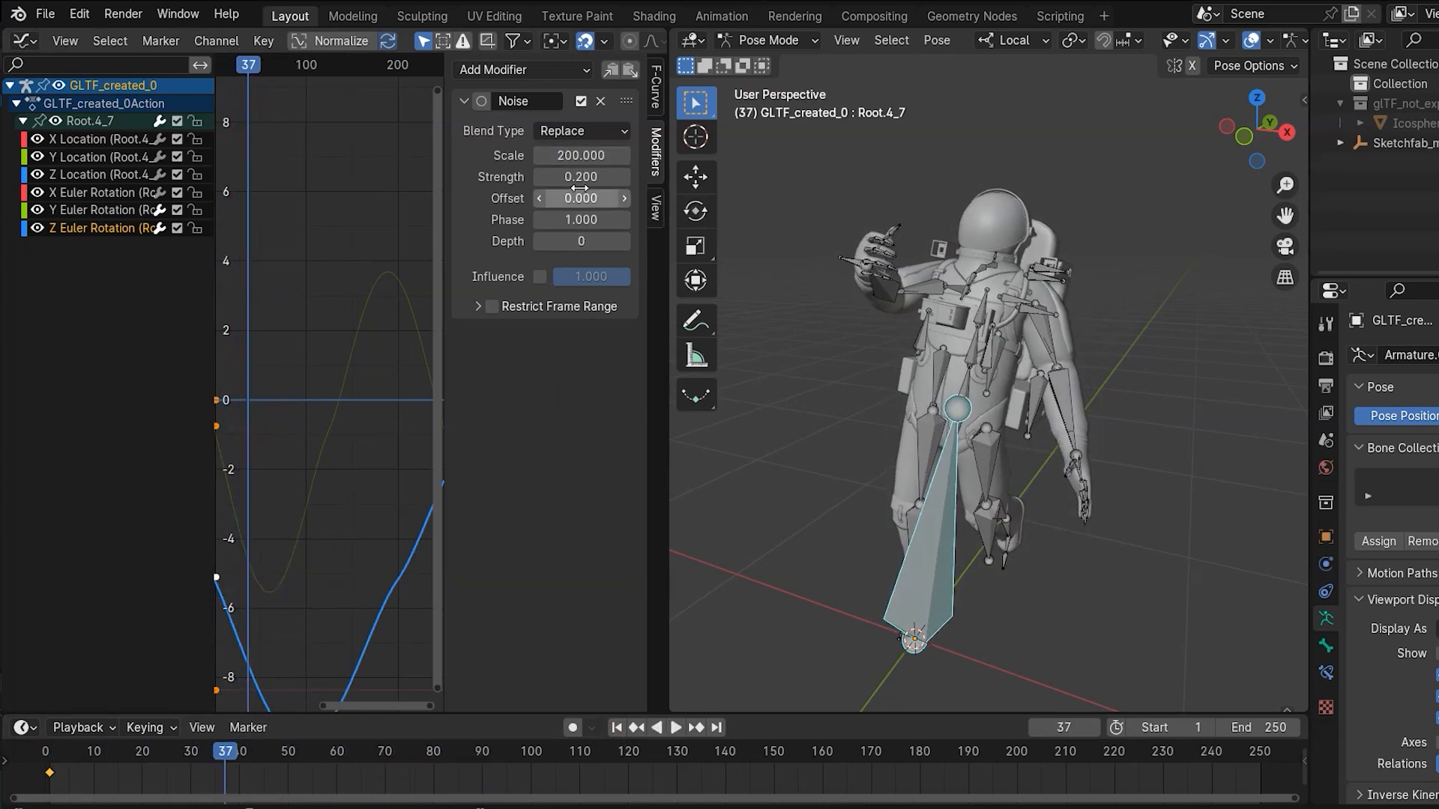
double_click(580, 179)
type("0.1")
key("Return")
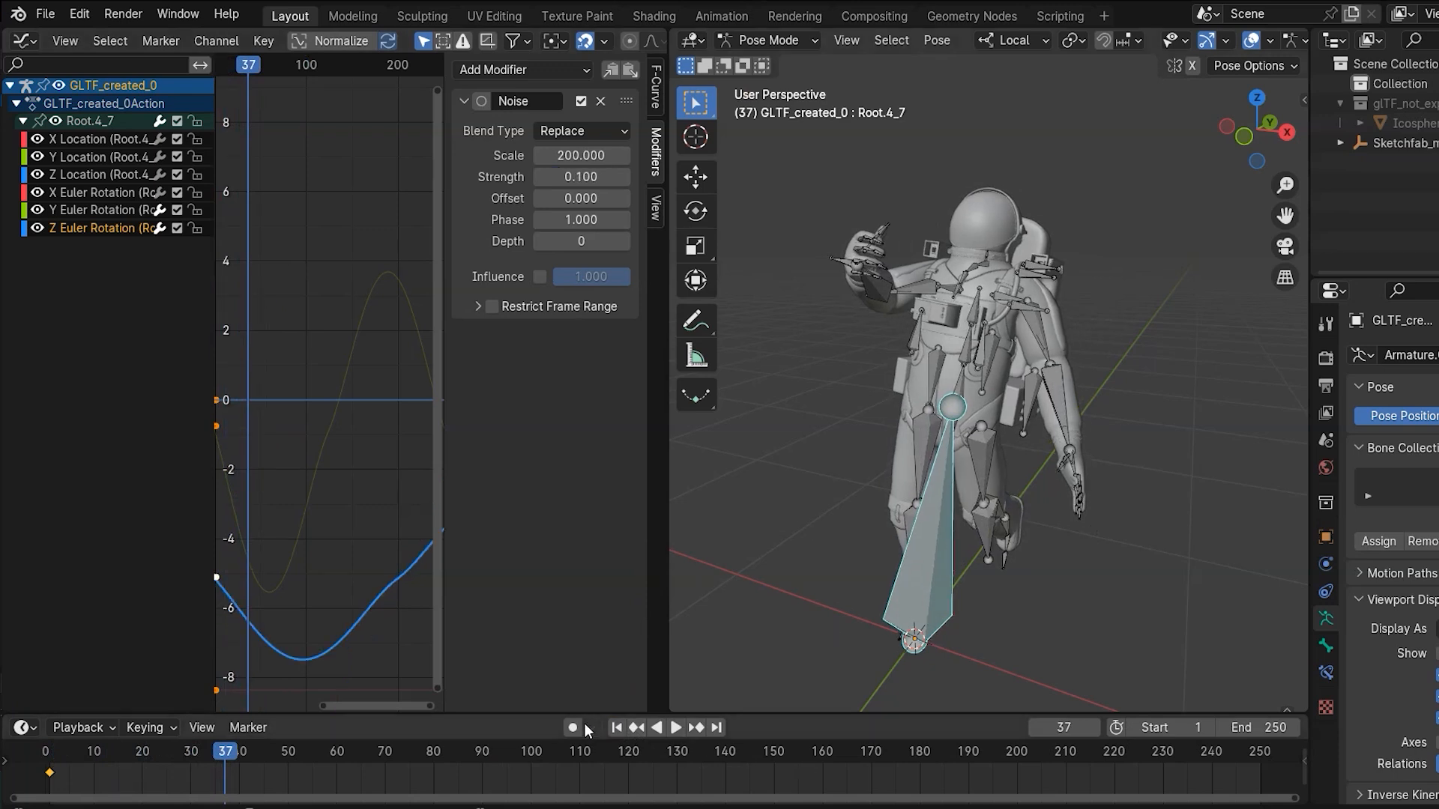
left_click(626, 730)
key("space")
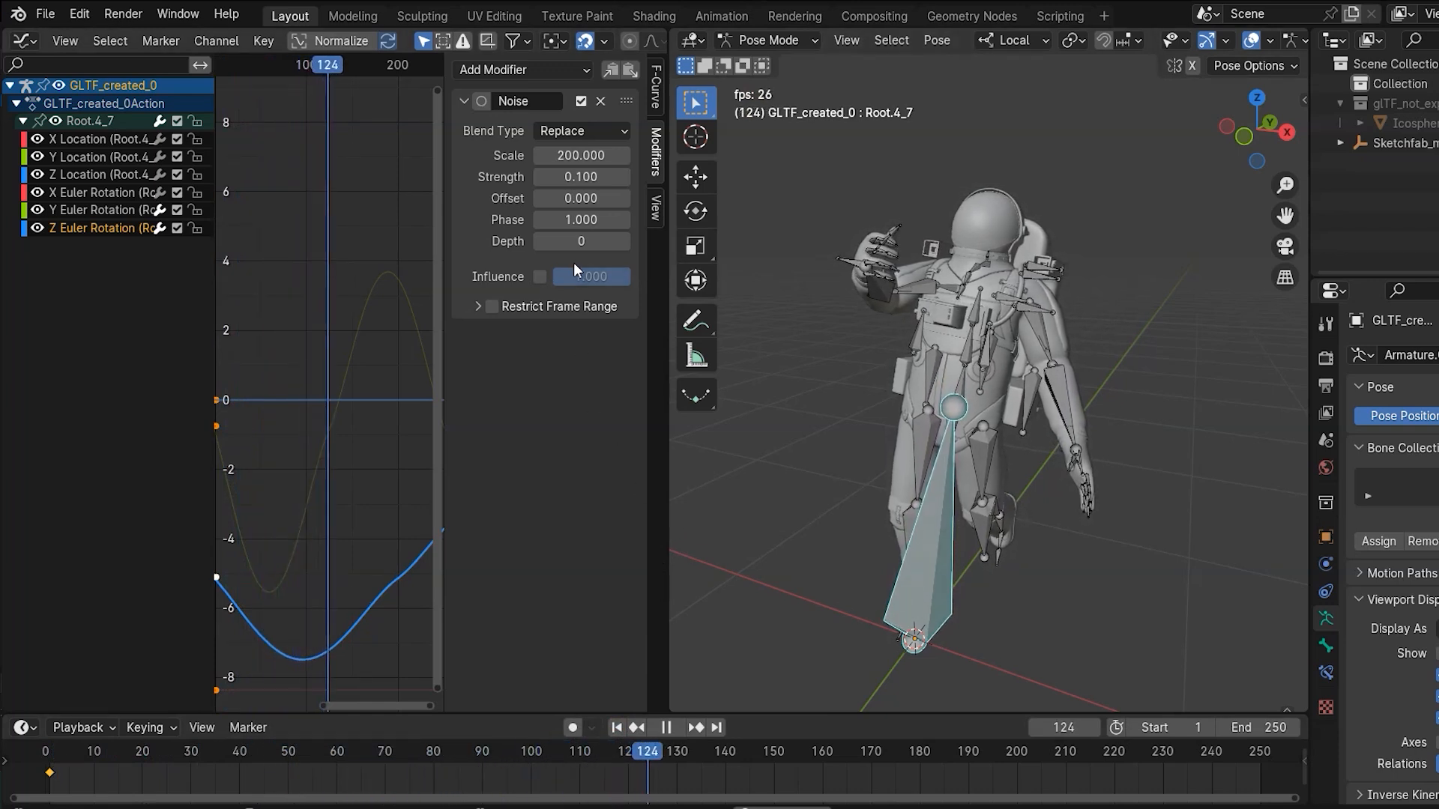
key("space")
- Lower the Z rotation noise Strength to 0.05 and replay from frame 1
left_click(590, 176)
type("0.05")
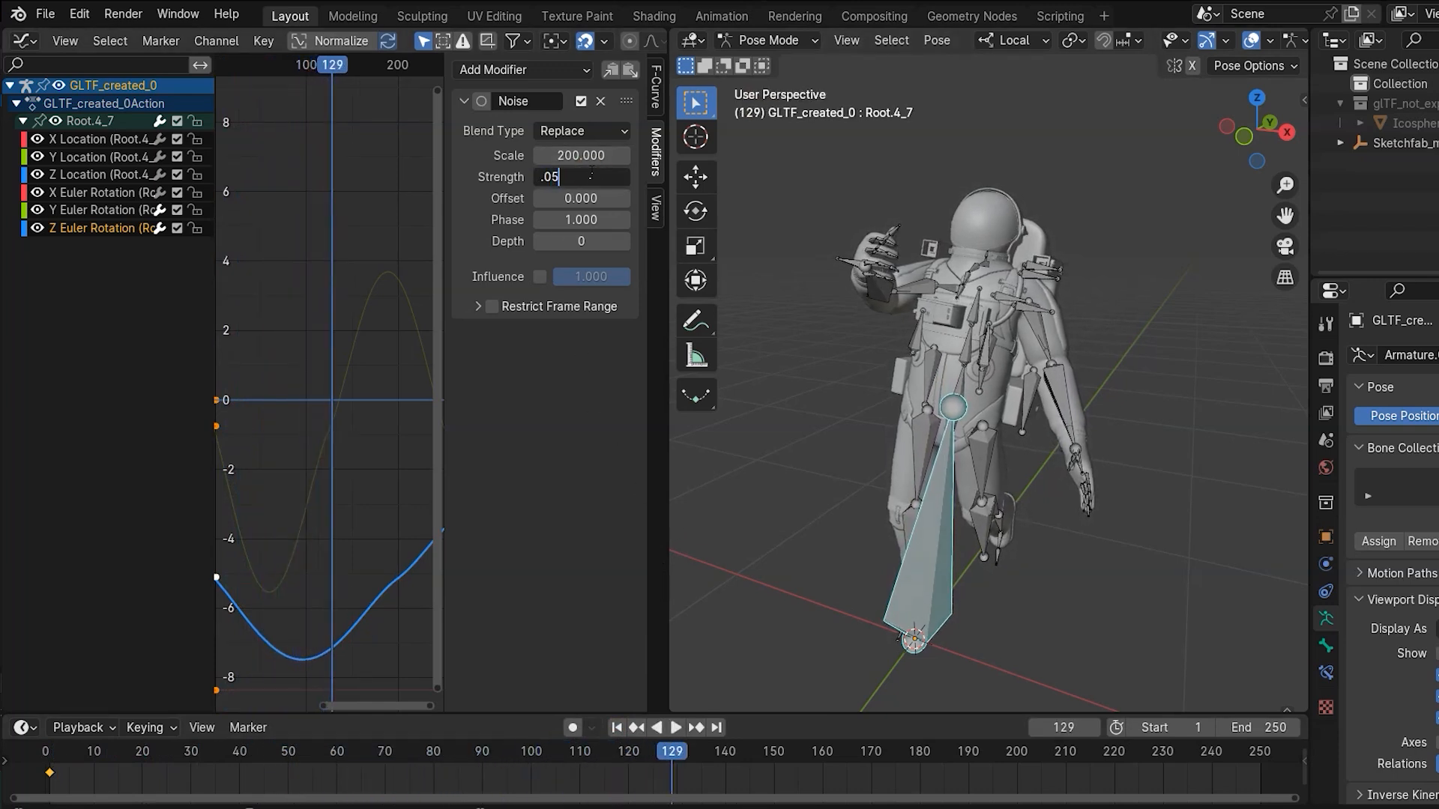
key("Return")
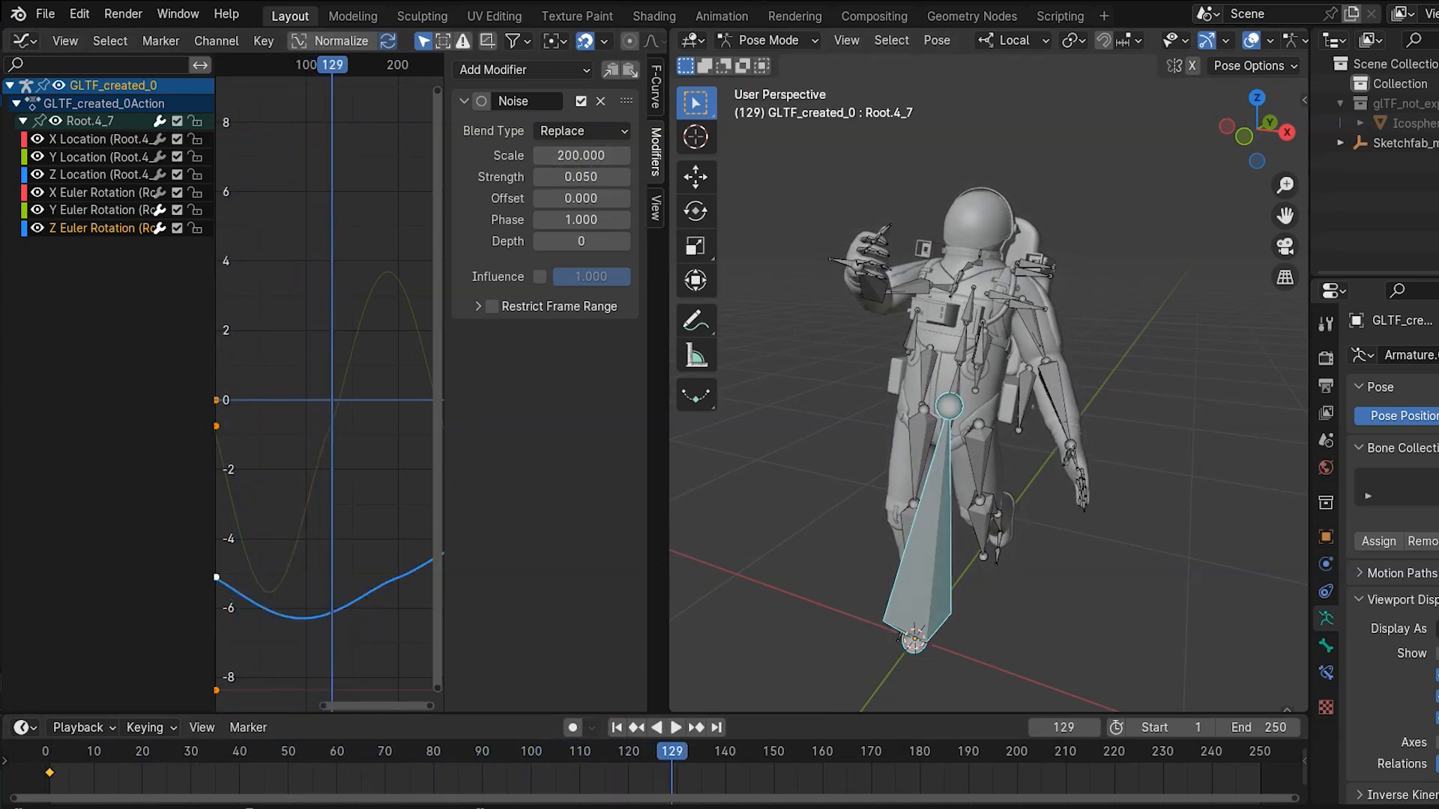
left_click(616, 727)
key("space")
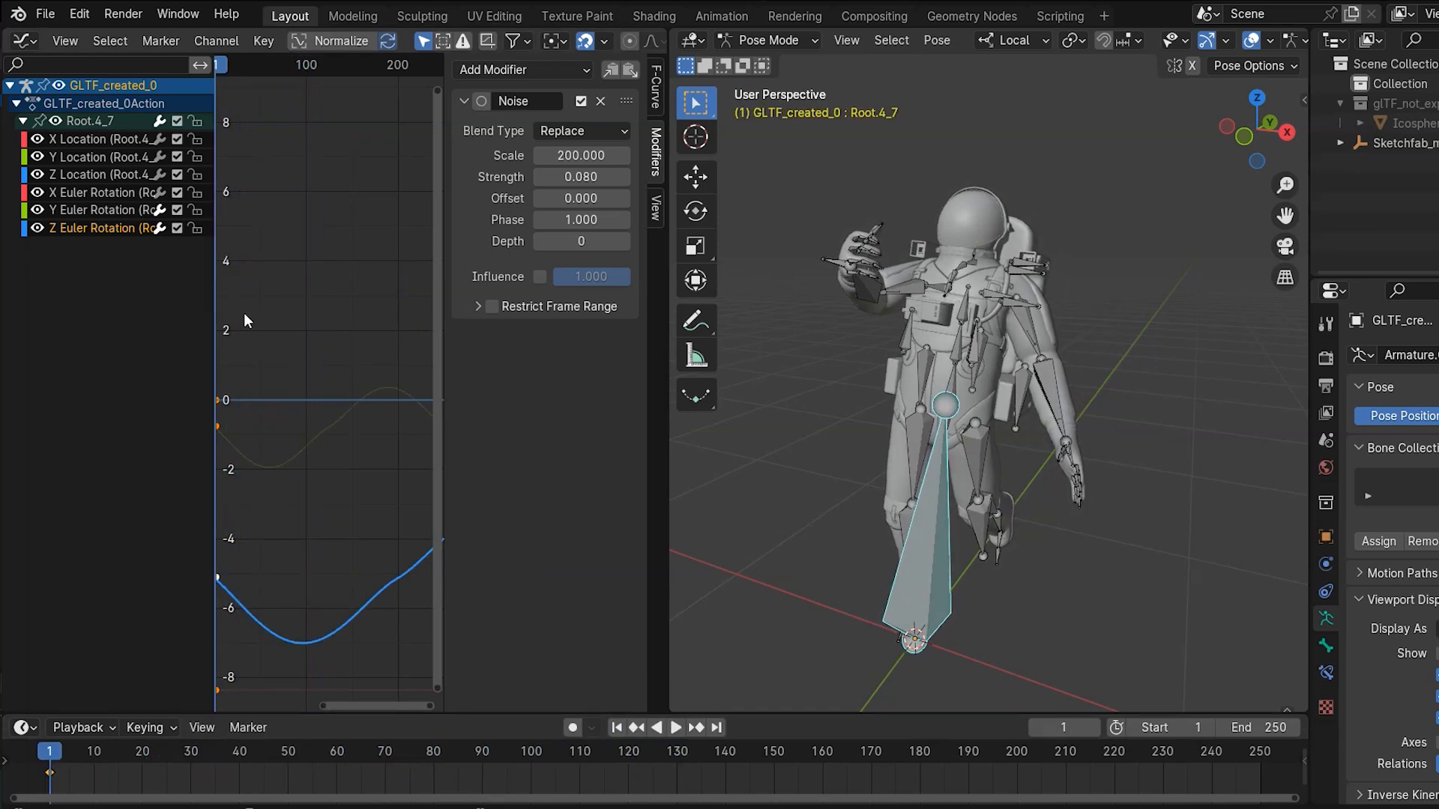
left_click(101, 214)
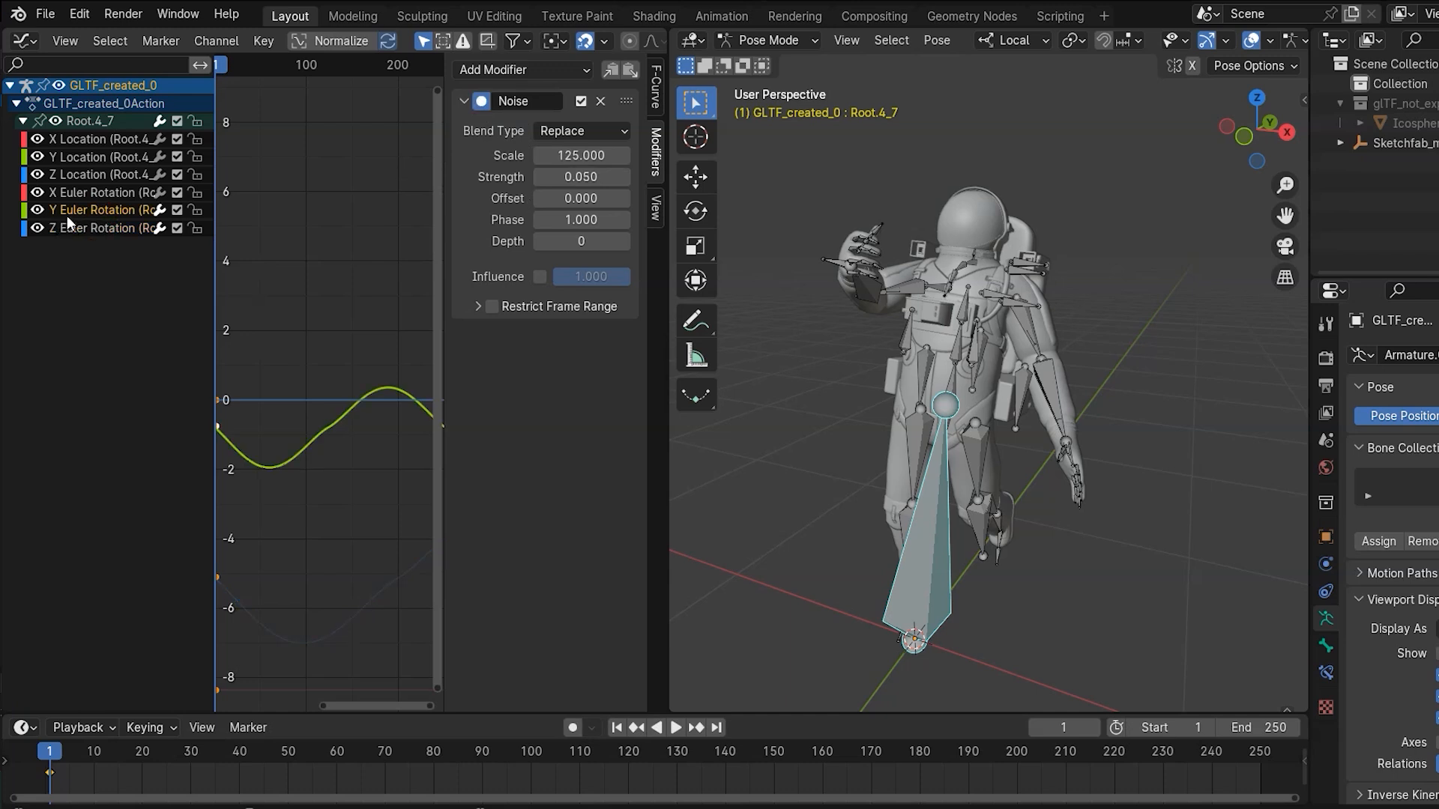
left_click(98, 234)
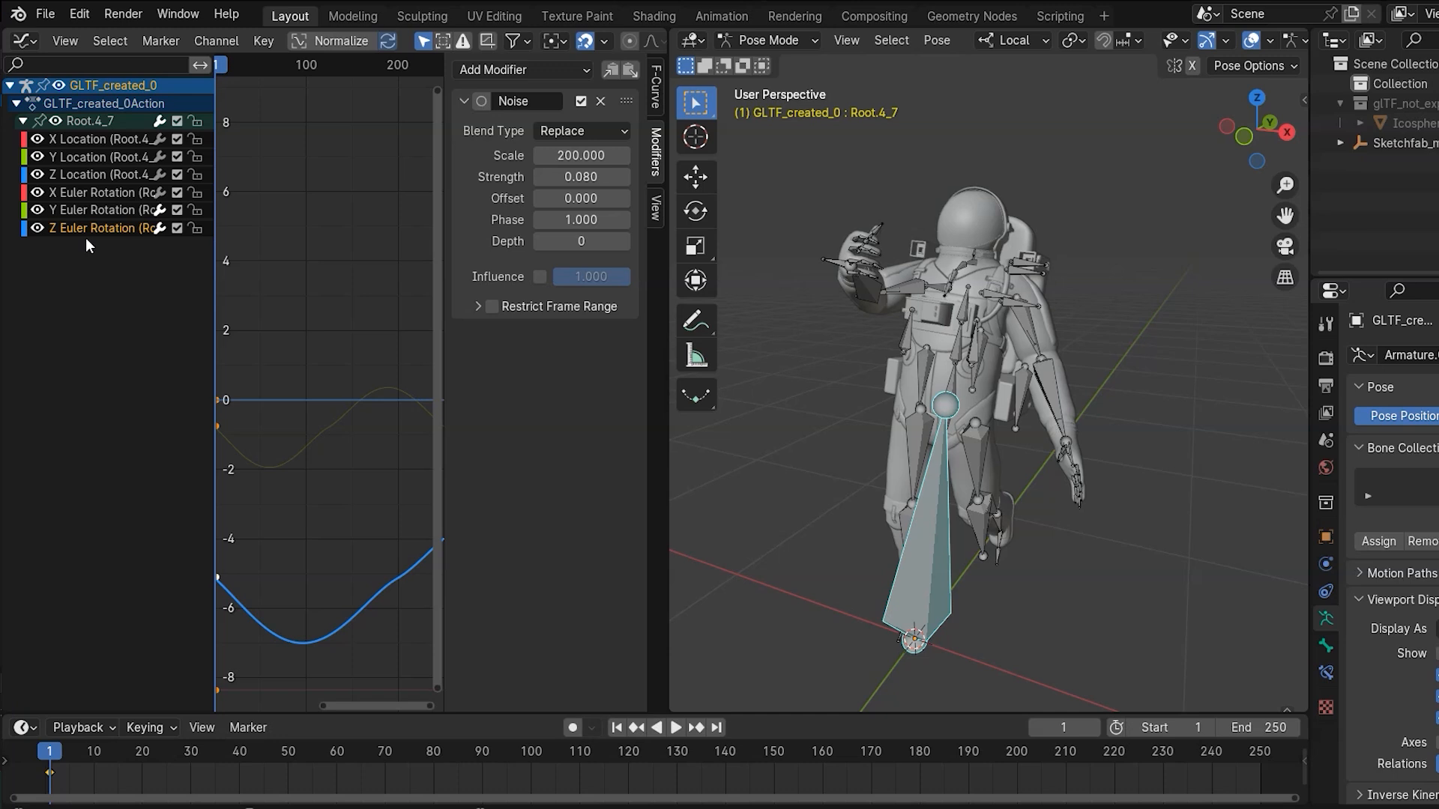
double_click(597, 219)
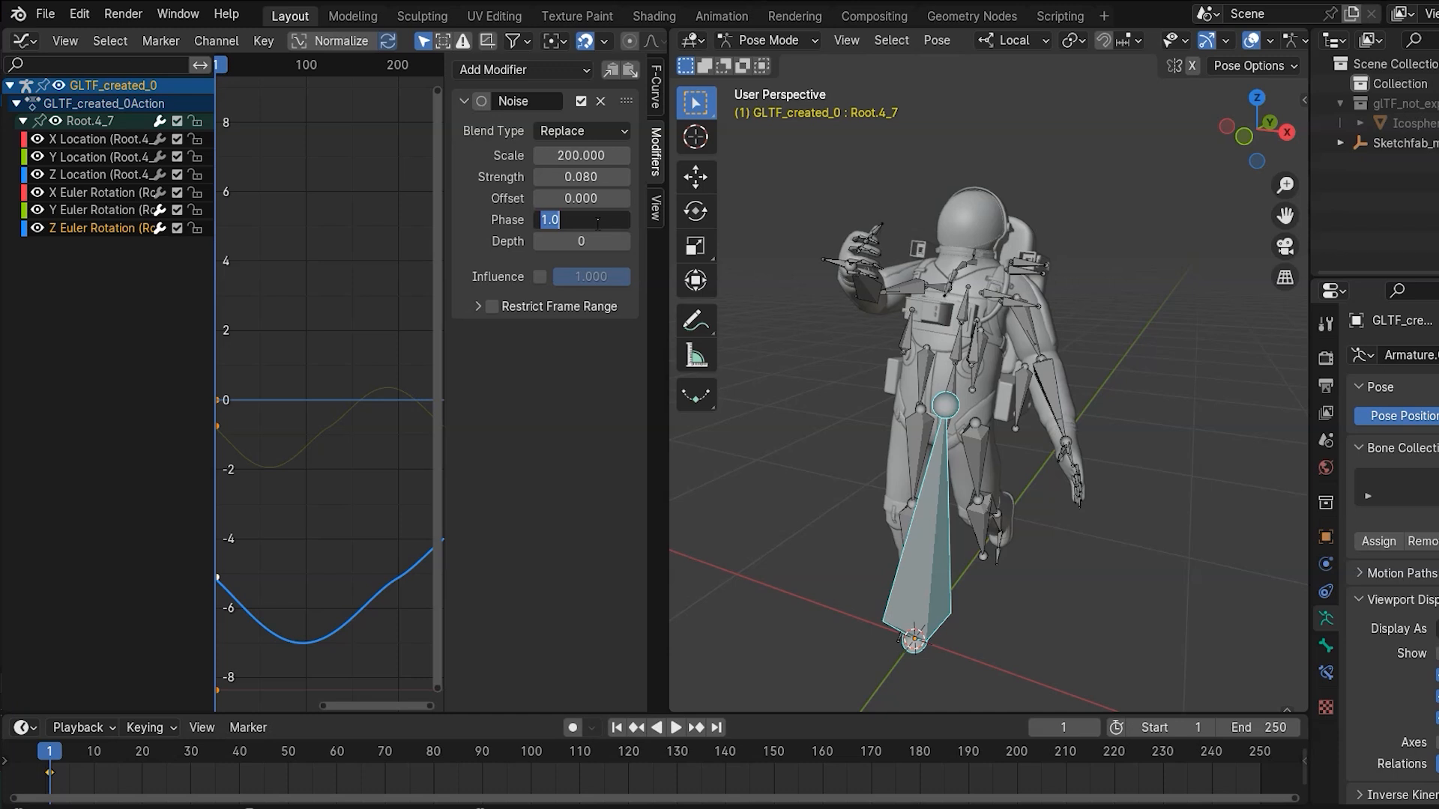
type("6516547256")
key("Return")
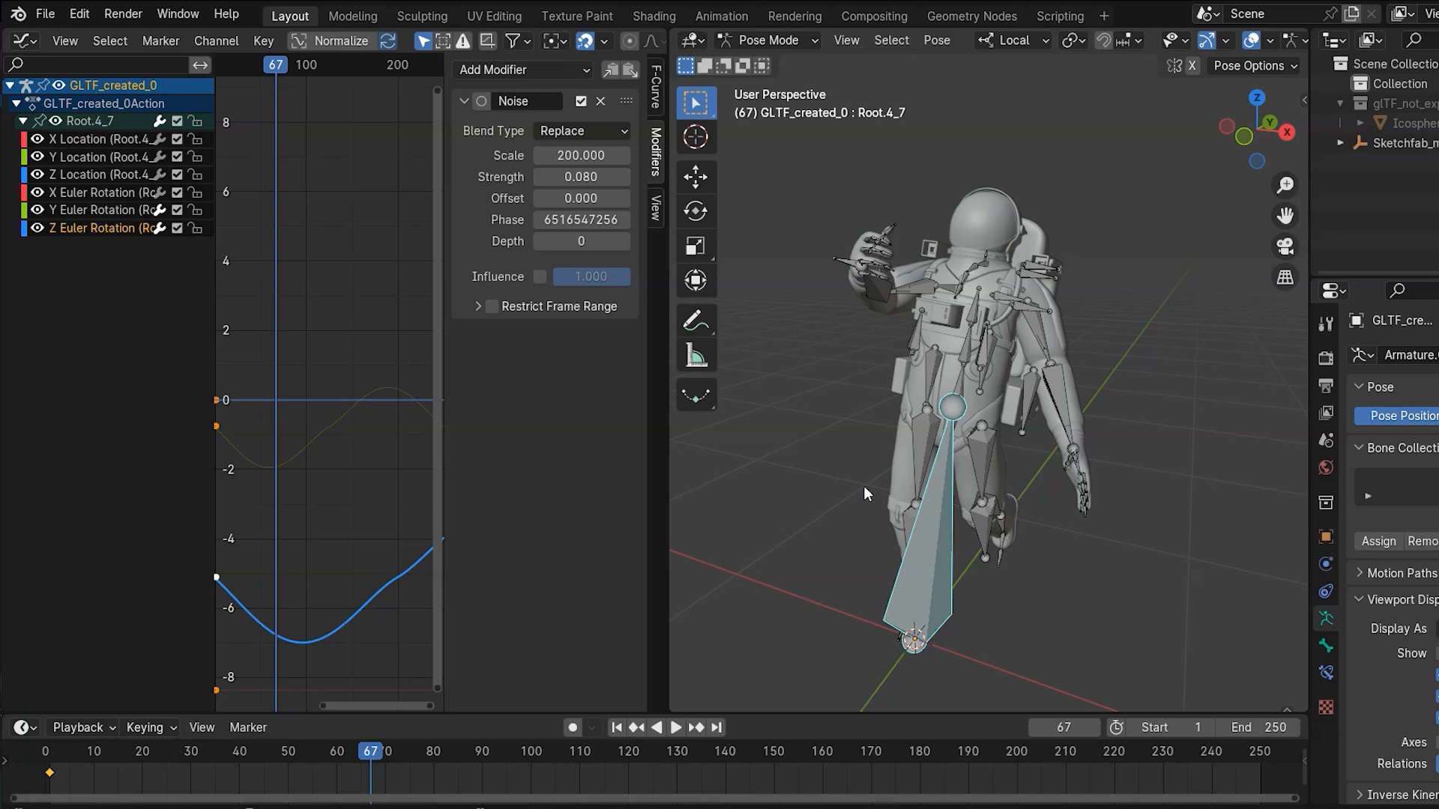
- Key R_Arm.44_47's location and rotation at frame 1 and list its six channels
left_click(917, 290)
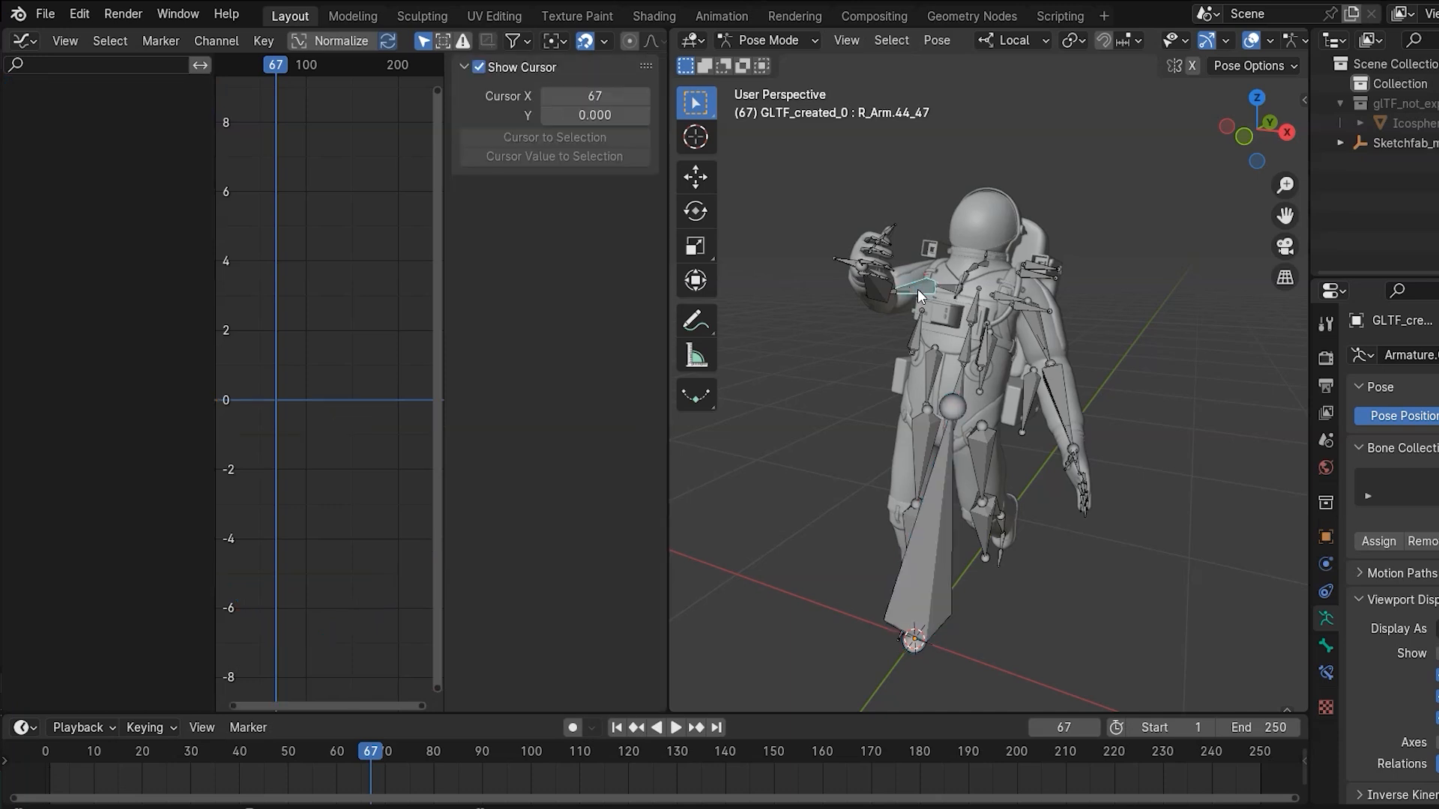
left_click(616, 728)
key("i")
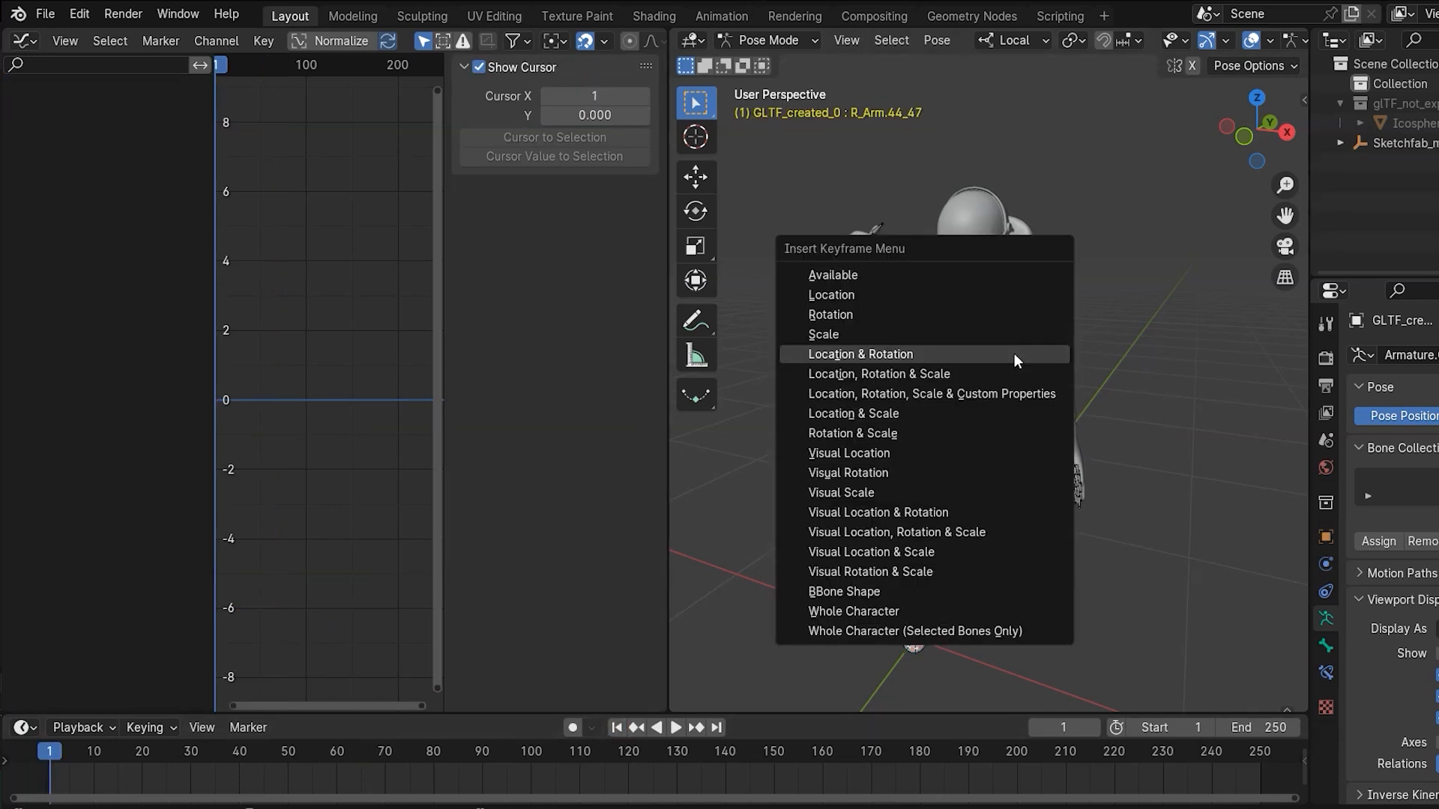
left_click(1014, 355)
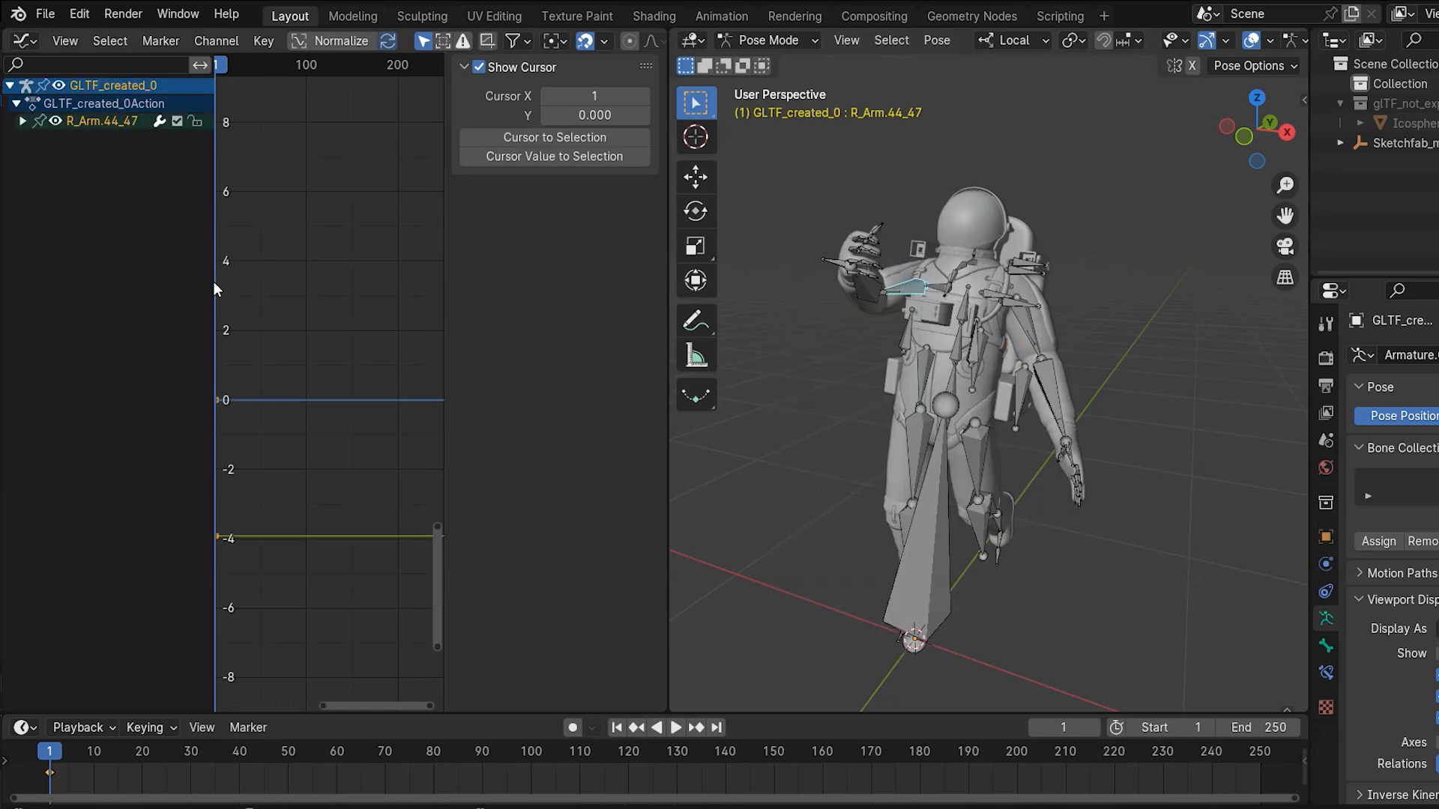
left_click(20, 122)
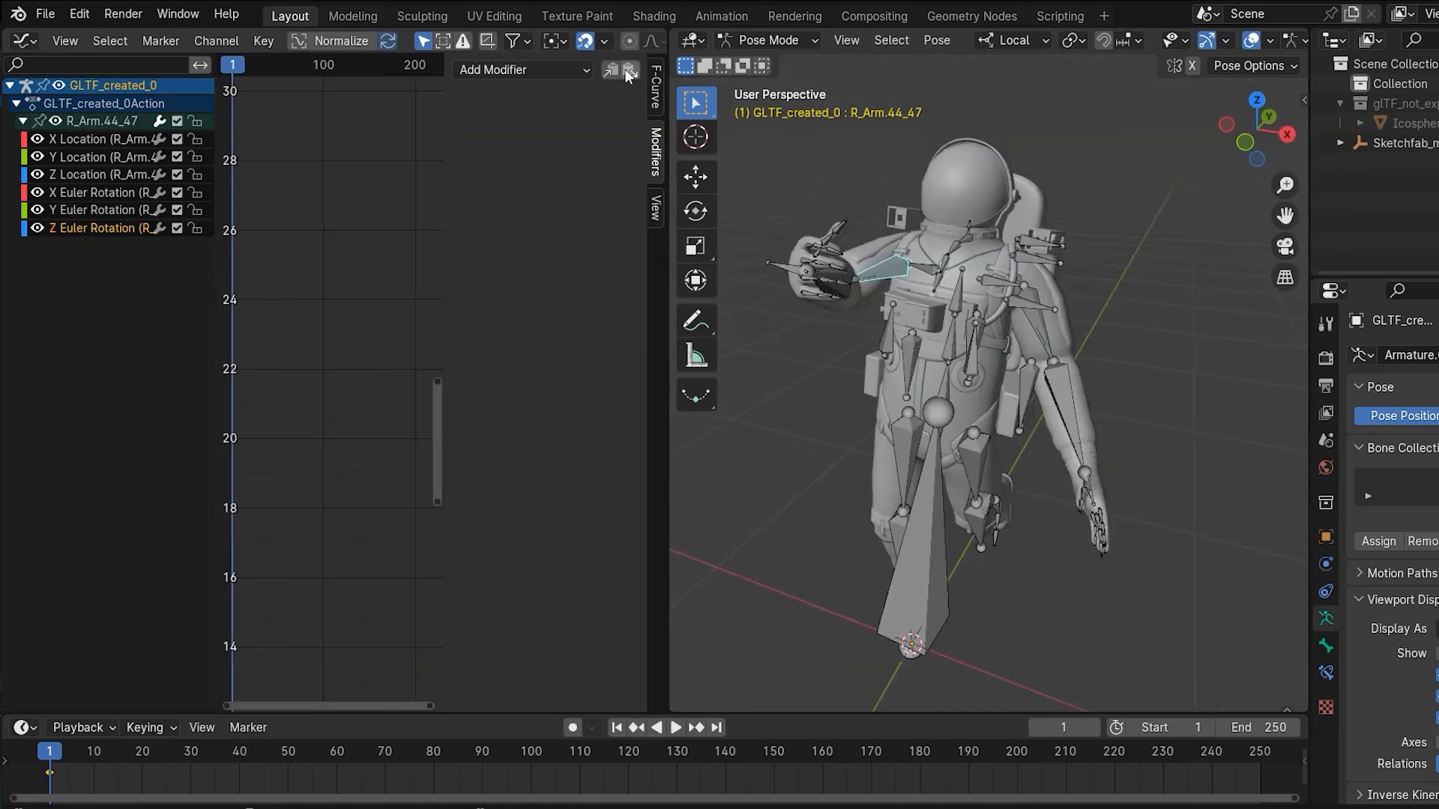
- Paste the Noise modifier onto the arm curves, preview, and set Scale to 200
left_click(626, 70)
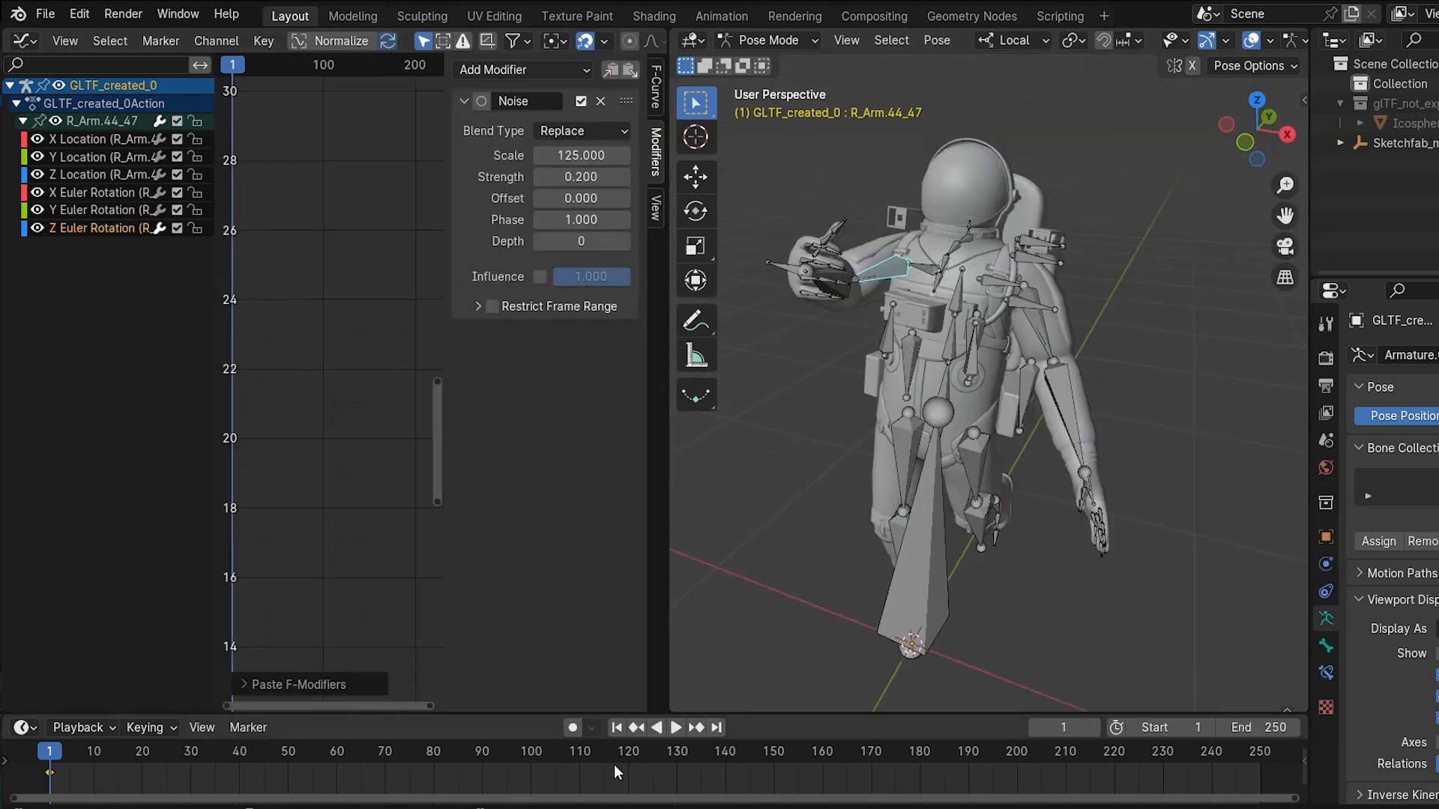
key("space")
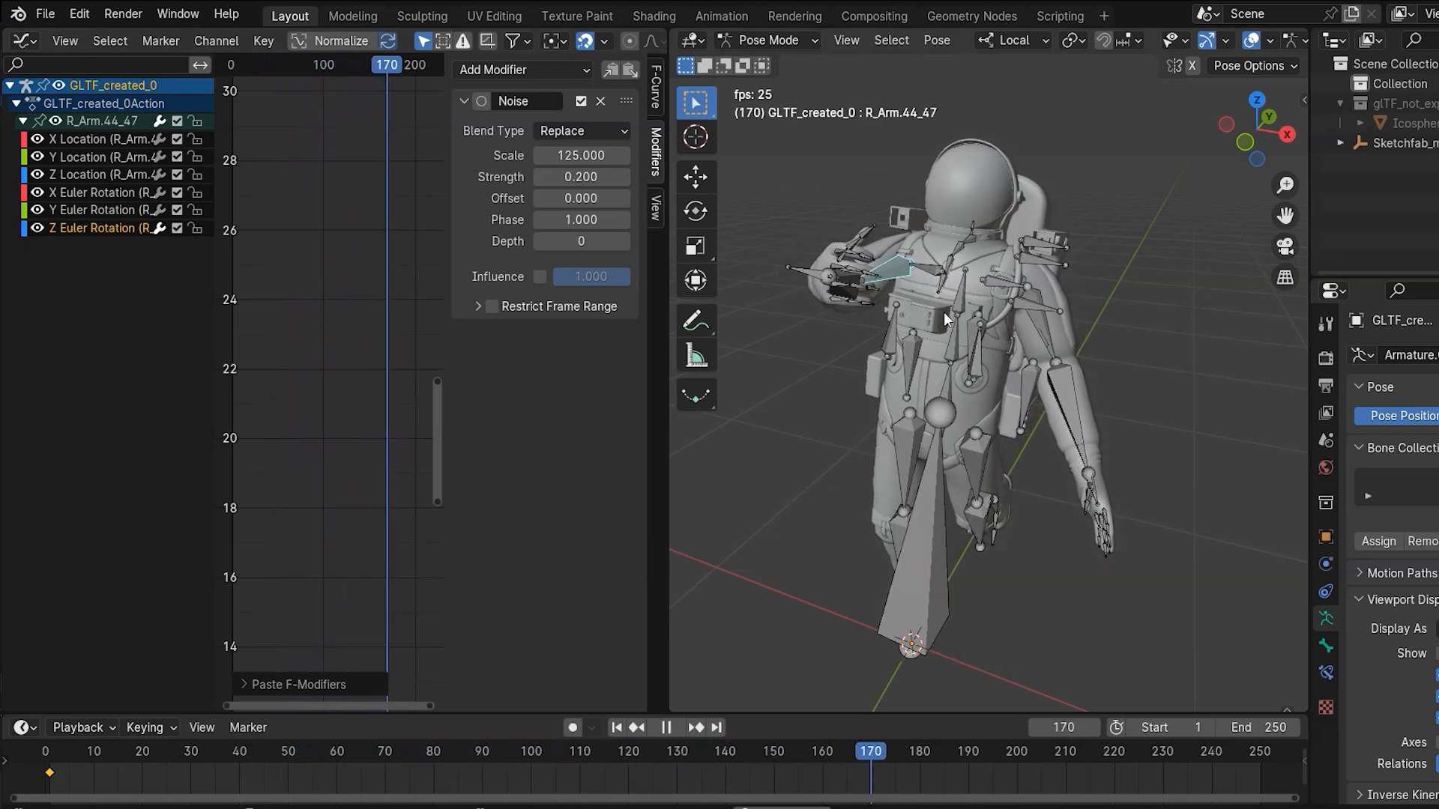
key("space")
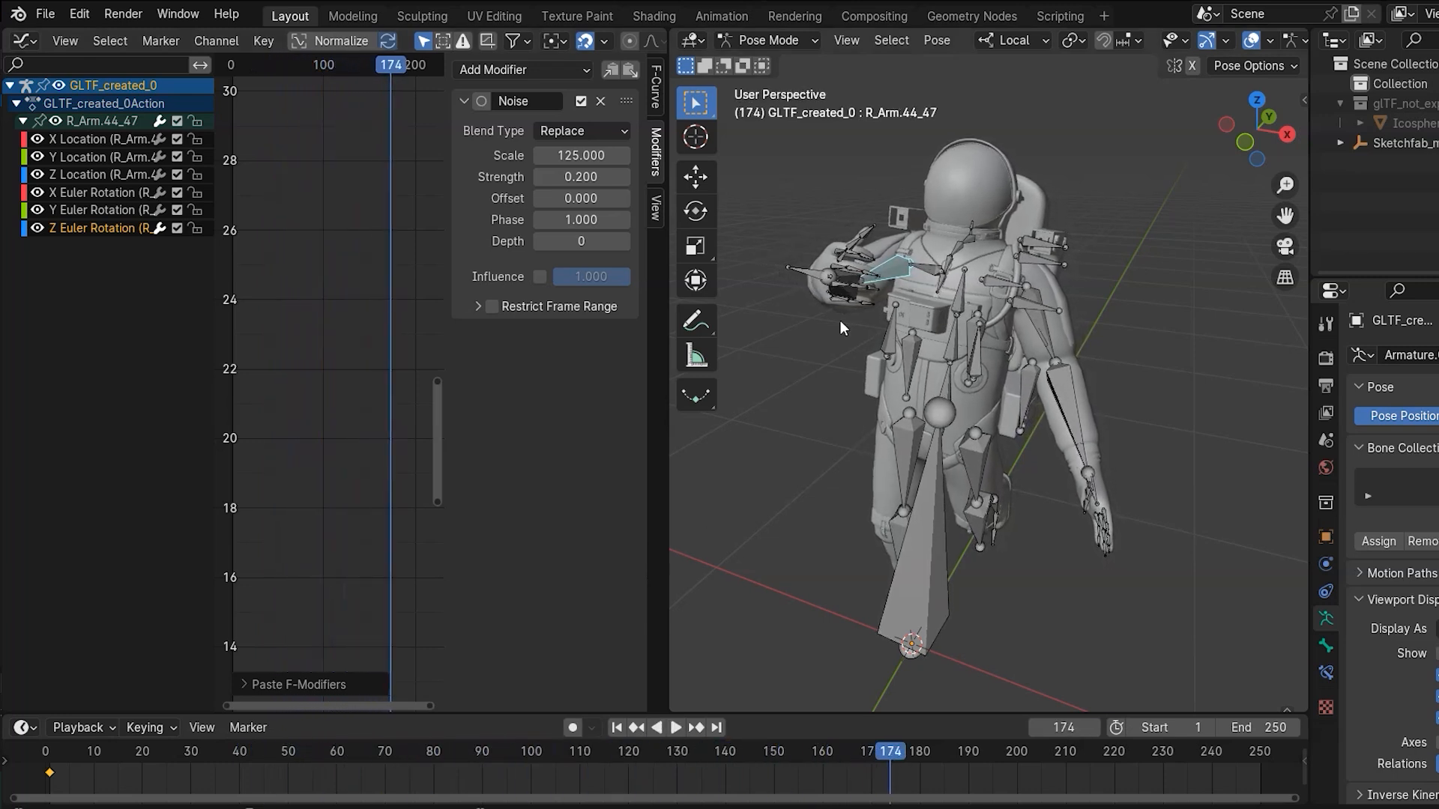
left_click(592, 156)
type("200")
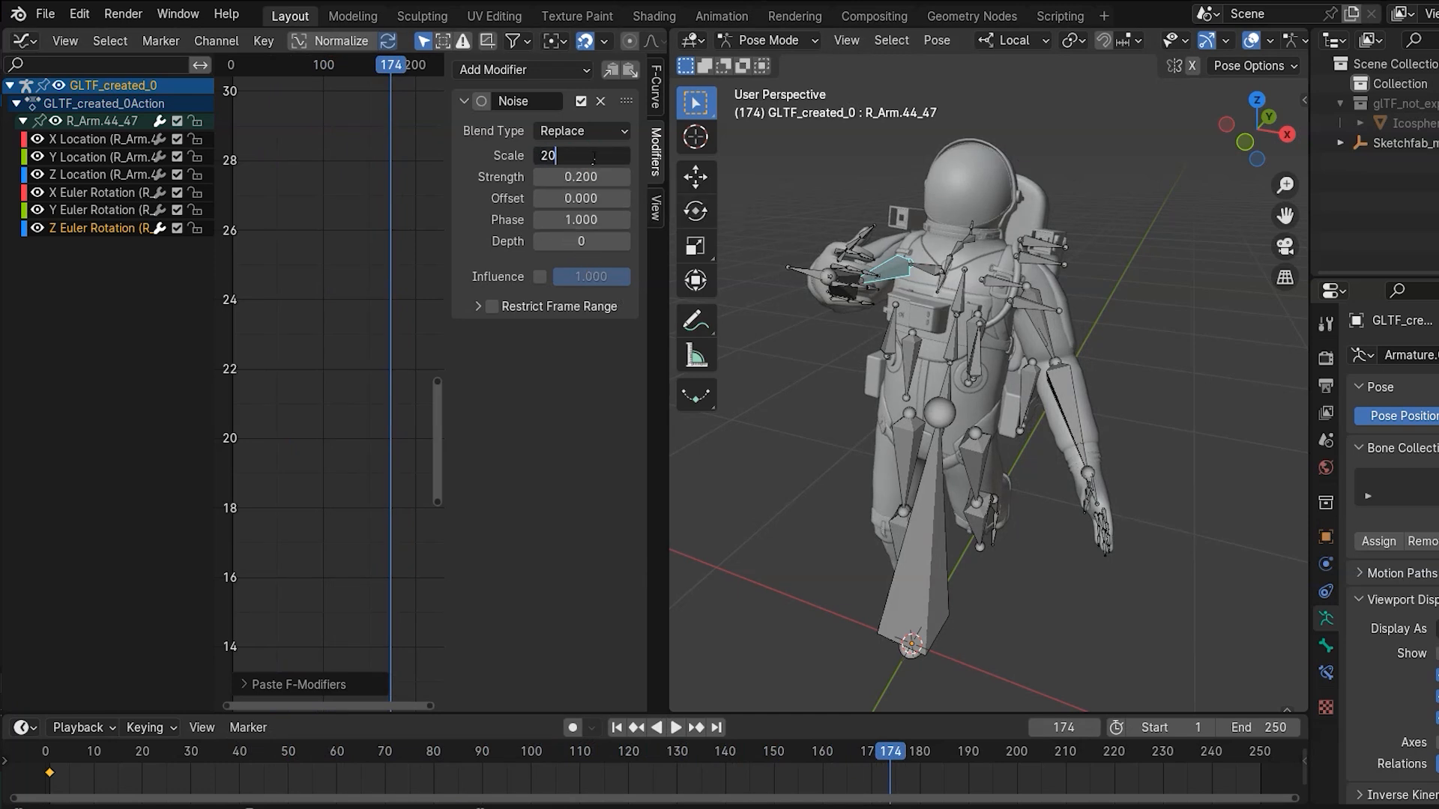
key("Return")
- Lower the arm noise Strength to 0.1 and replay from frame 1
left_click(586, 178)
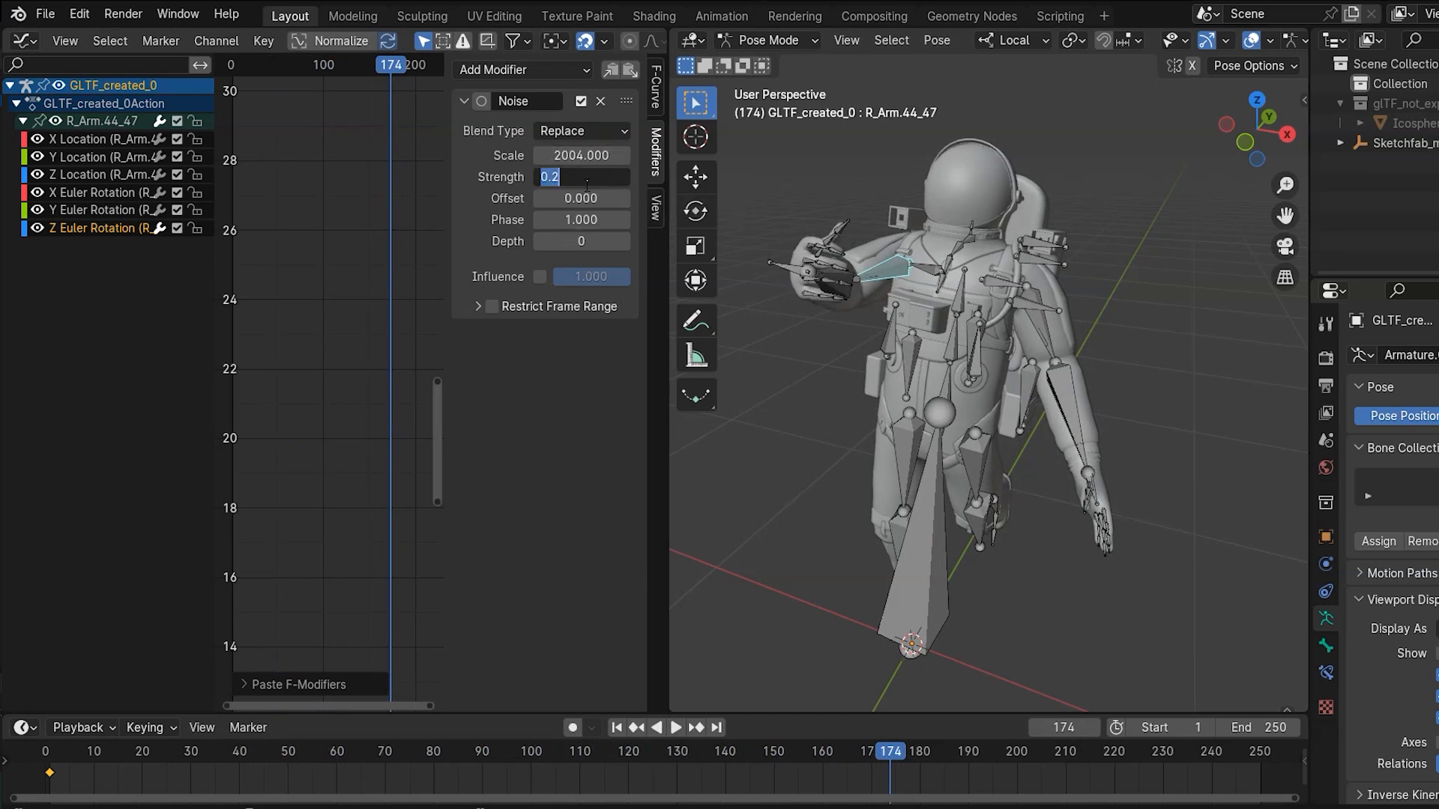
key("BackSpace")
type("0.1")
key("Return")
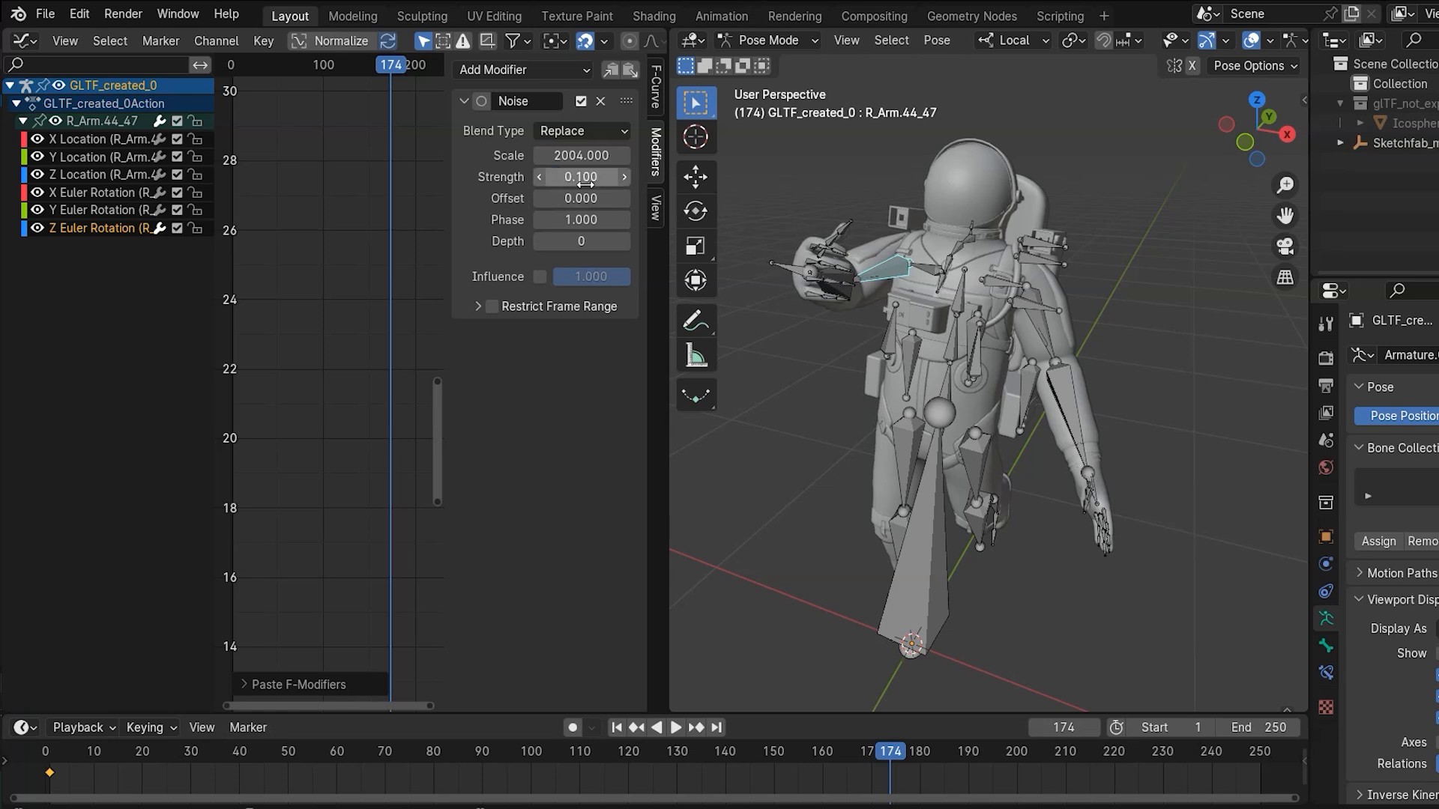
left_click(616, 727)
key("space")
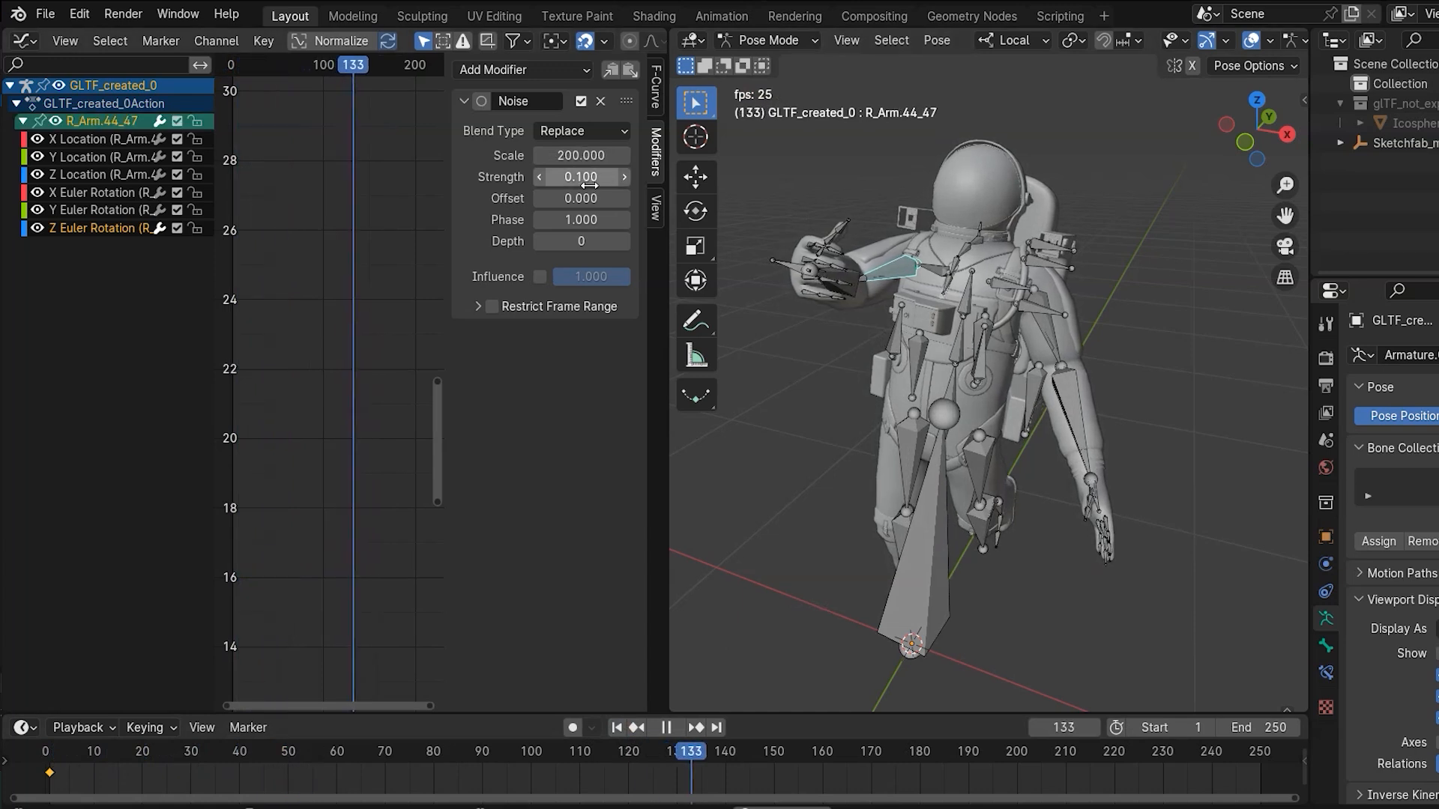
key("space")
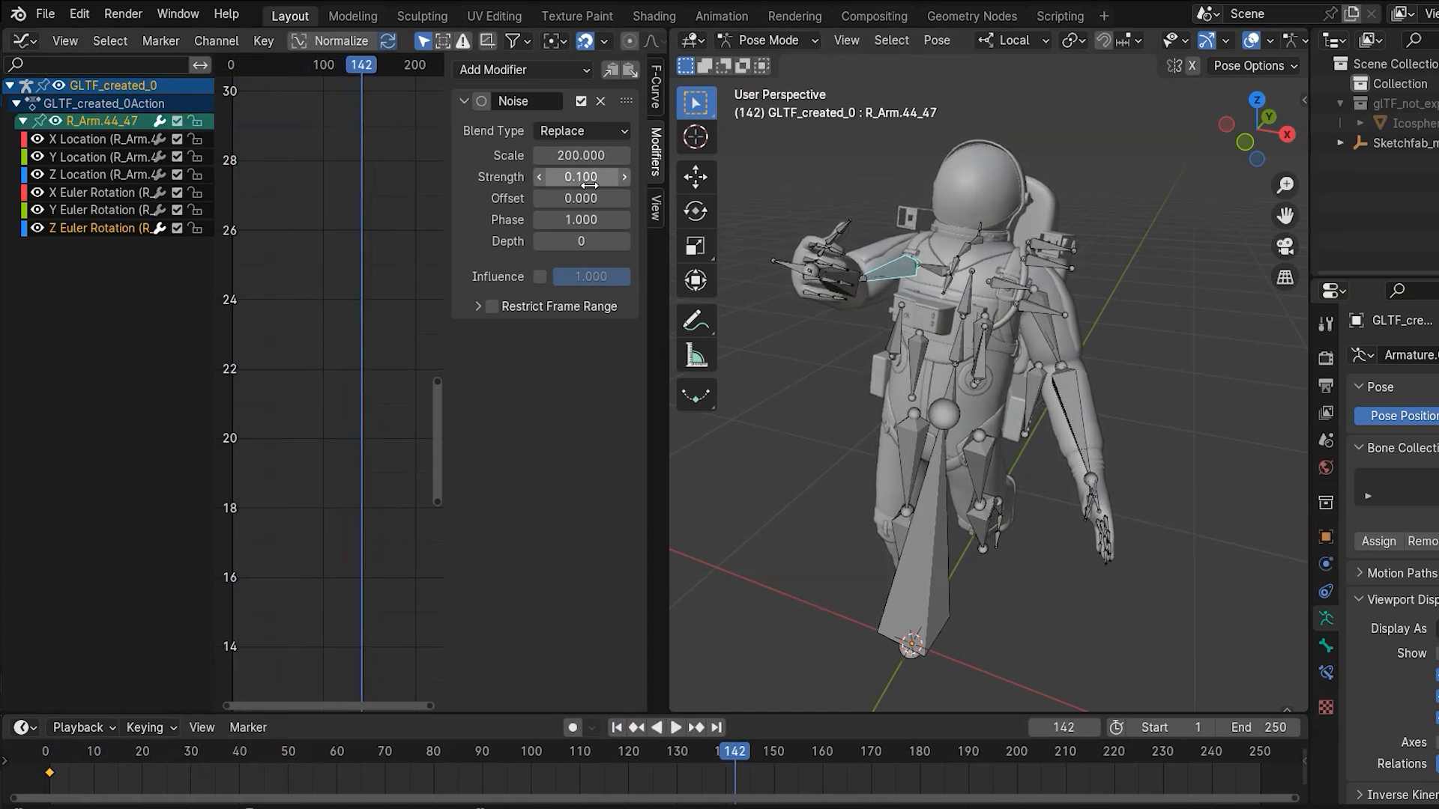
left_click(566, 218)
type("5316541654")
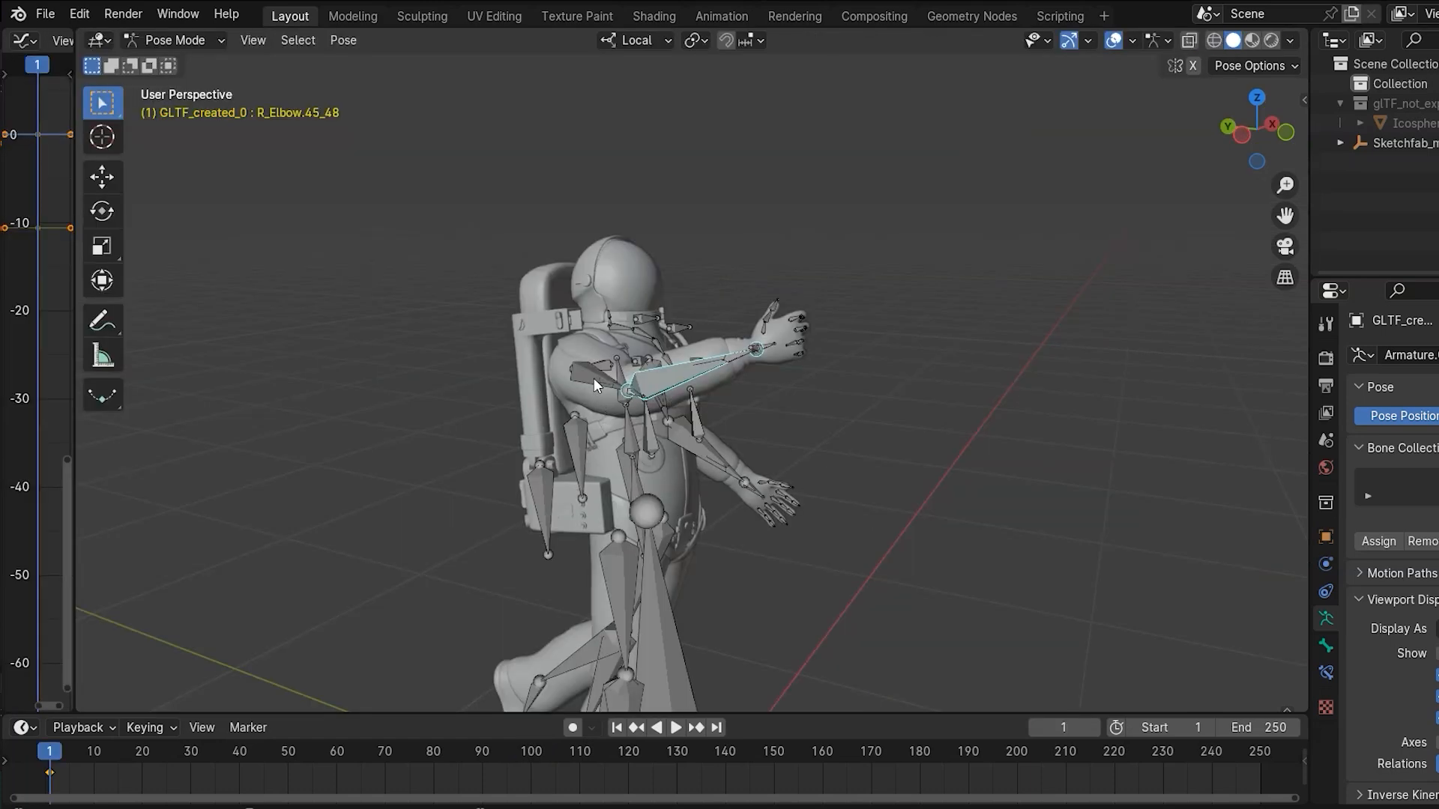
left_click(594, 377)
- In Right Ortho view, rotate R_Arm down and key its Location & Rotation at frame 1
key("KP_3")
key("r")
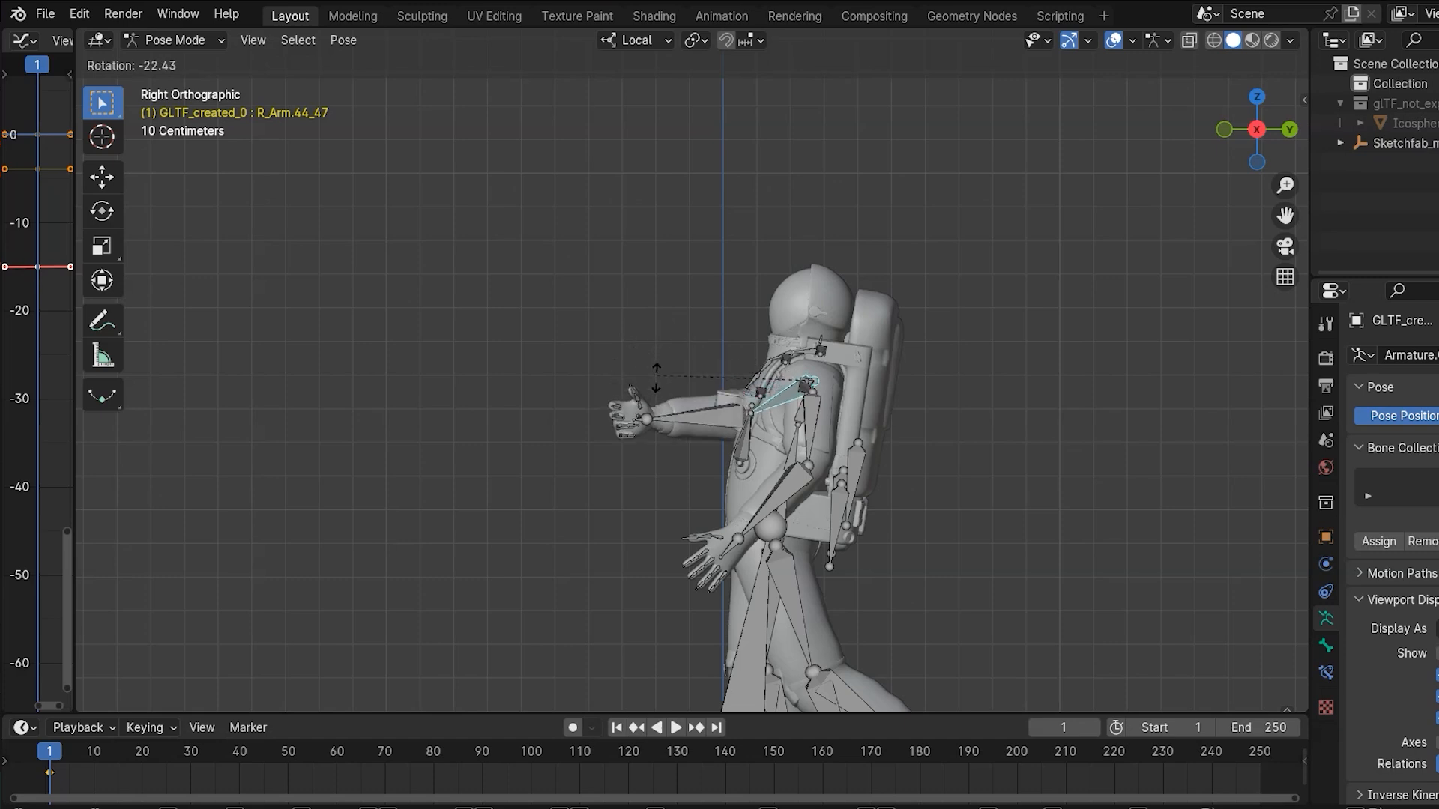
left_click(661, 439)
middle_click_drag(661, 439, 1057, 449)
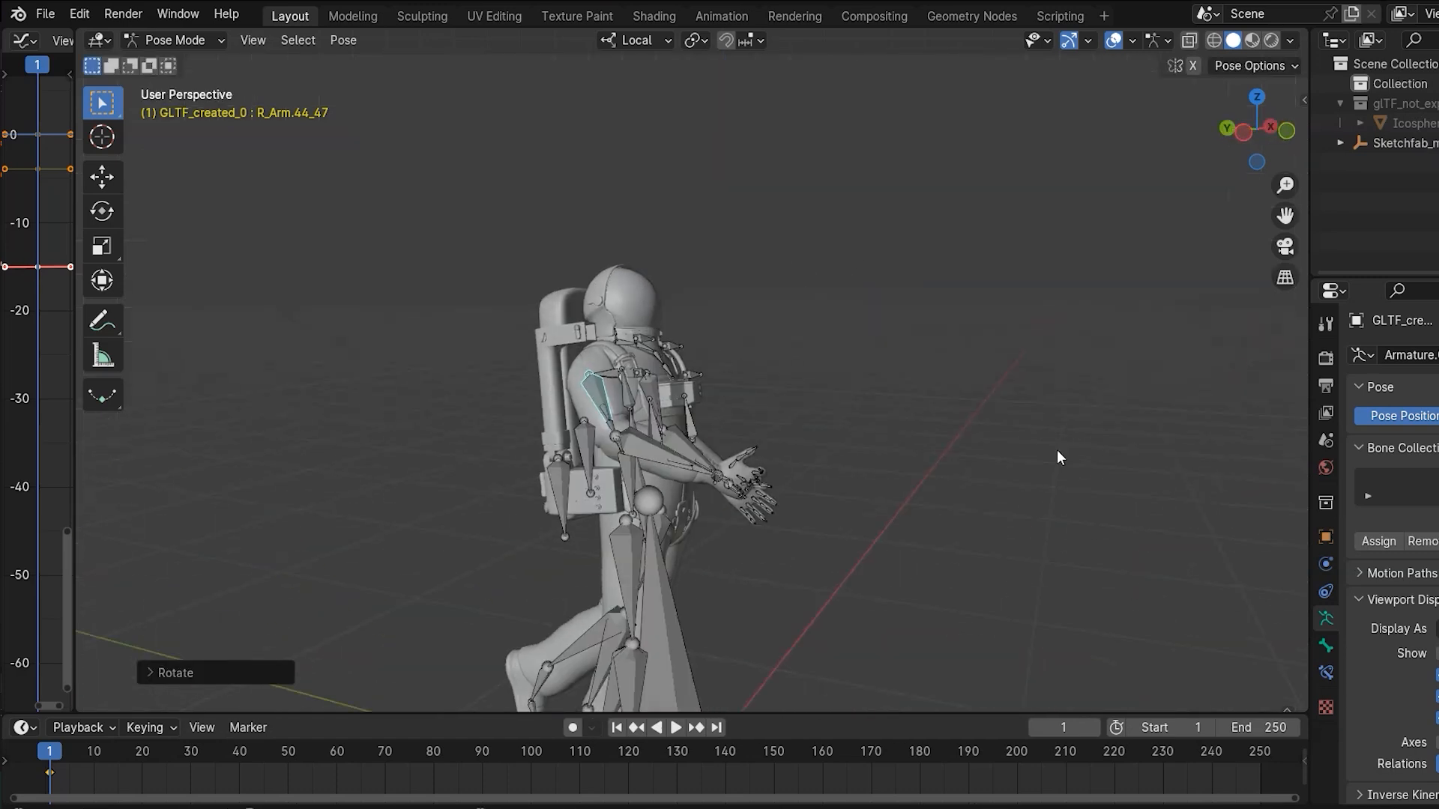
key("i")
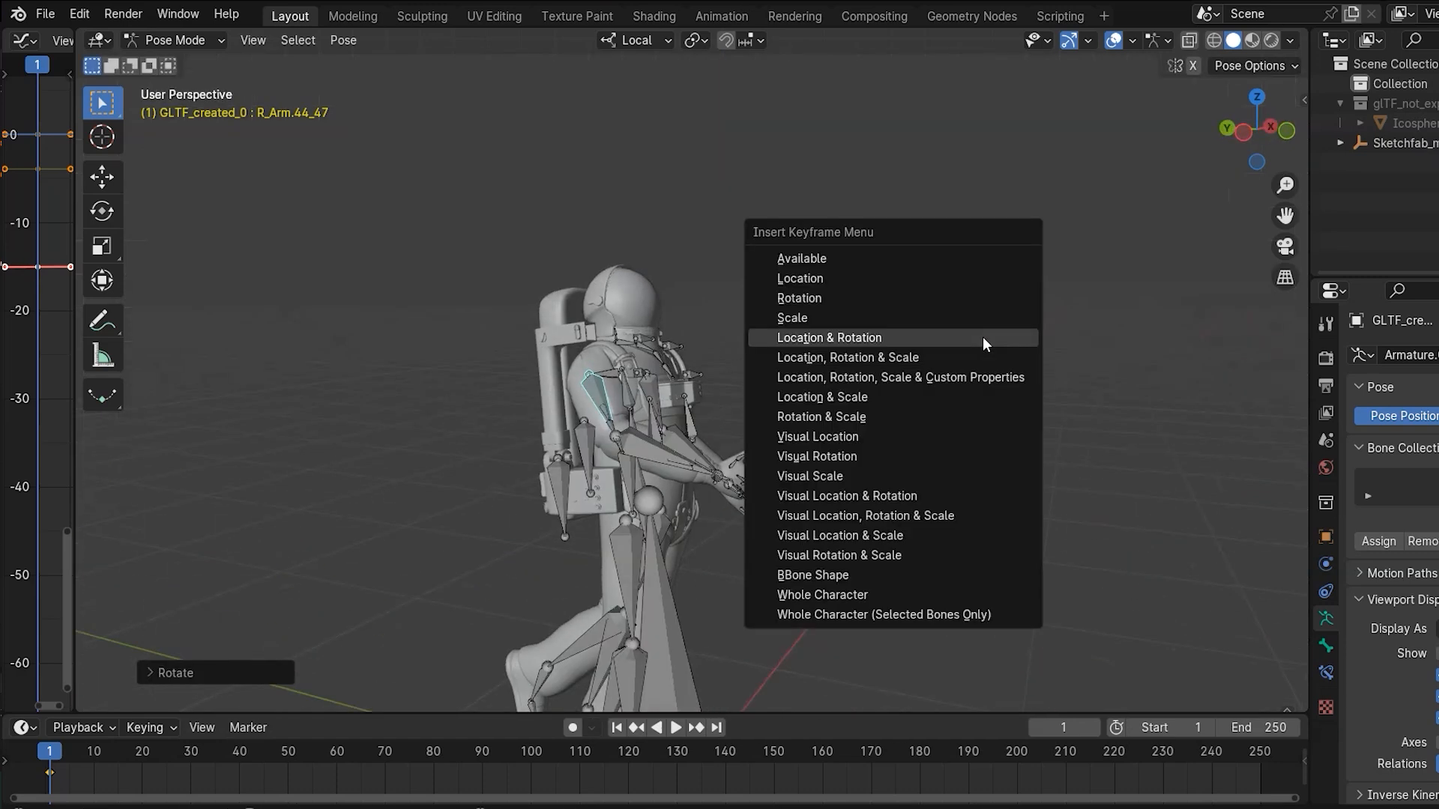
left_click(983, 337)
- At frame 20, rotate R_Arm up and forward and key it again
left_click_drag(54, 752, 143, 753)
key("KP_3")
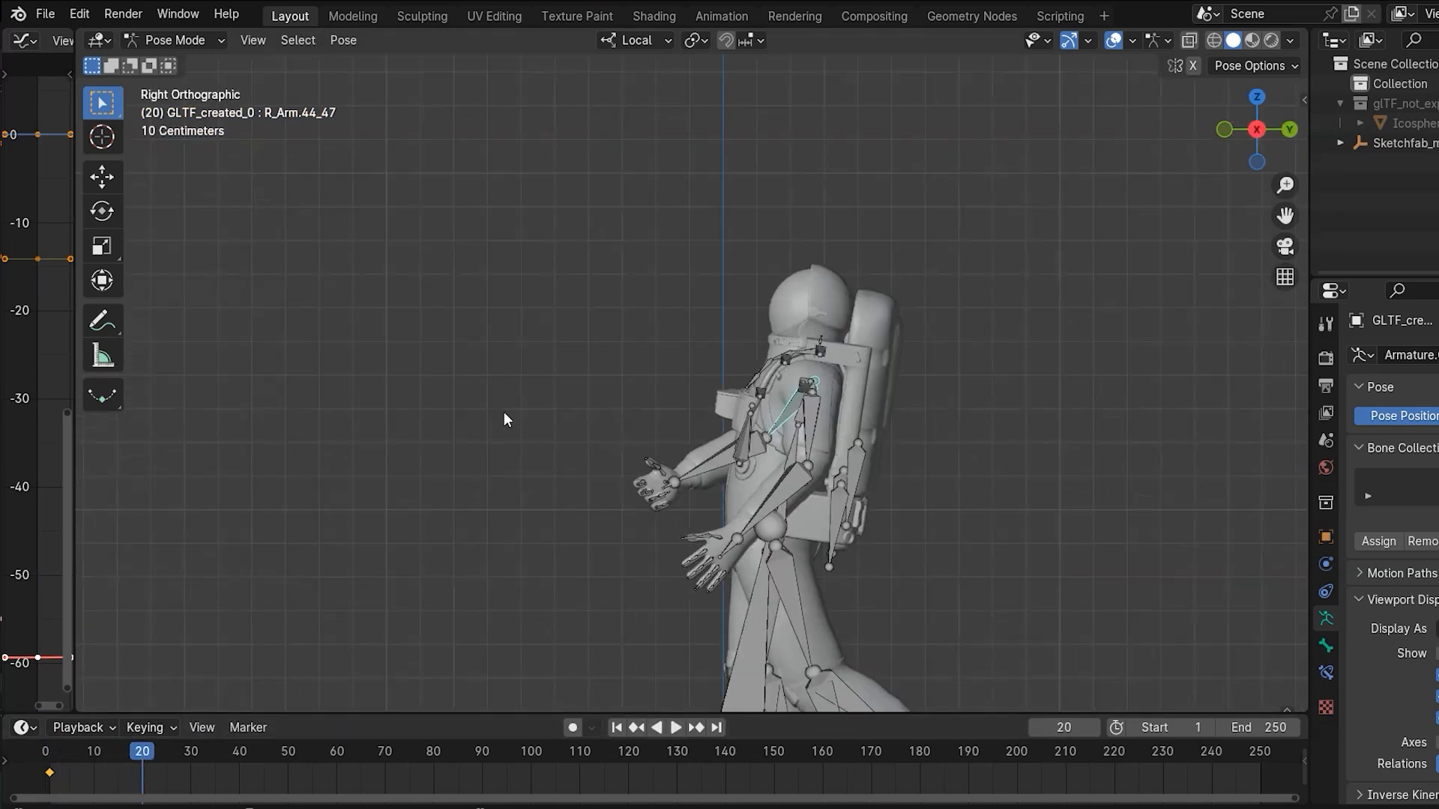
key("r")
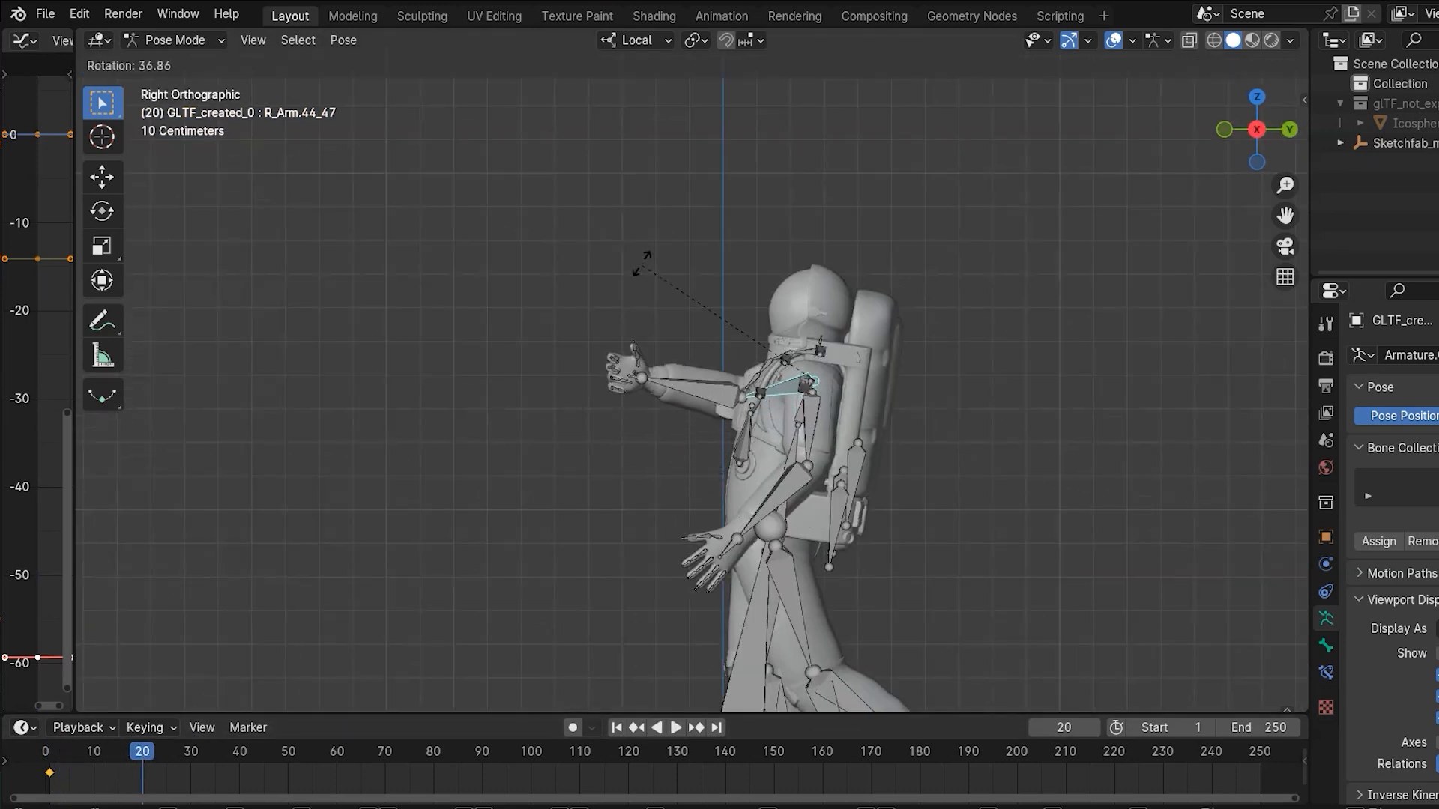
left_click(642, 262)
key("i")
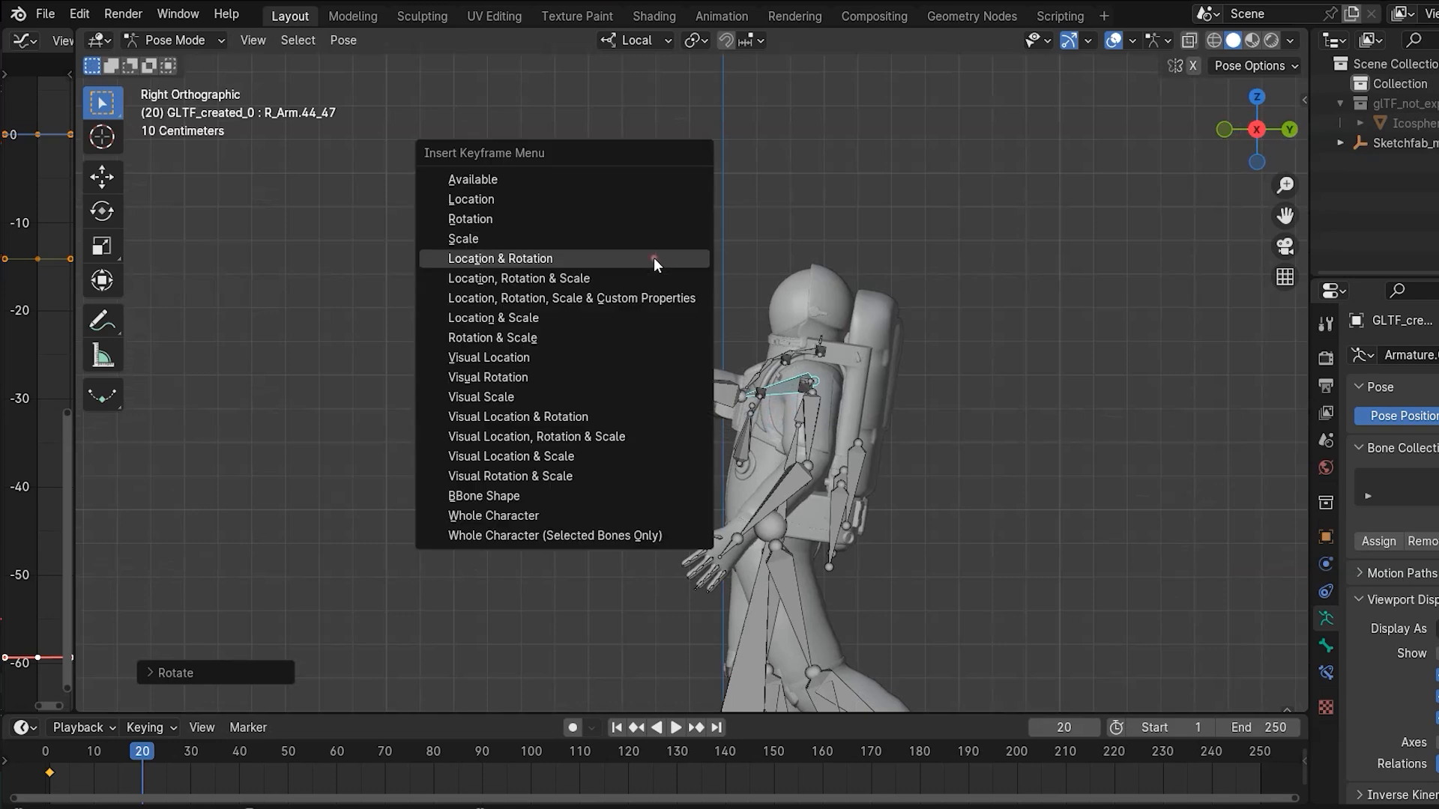
left_click(654, 258)
- Rewind to the first frame and play the arm-raising animation
key("shift+Left")
middle_click_drag(475, 497, 639, 597)
key("space")
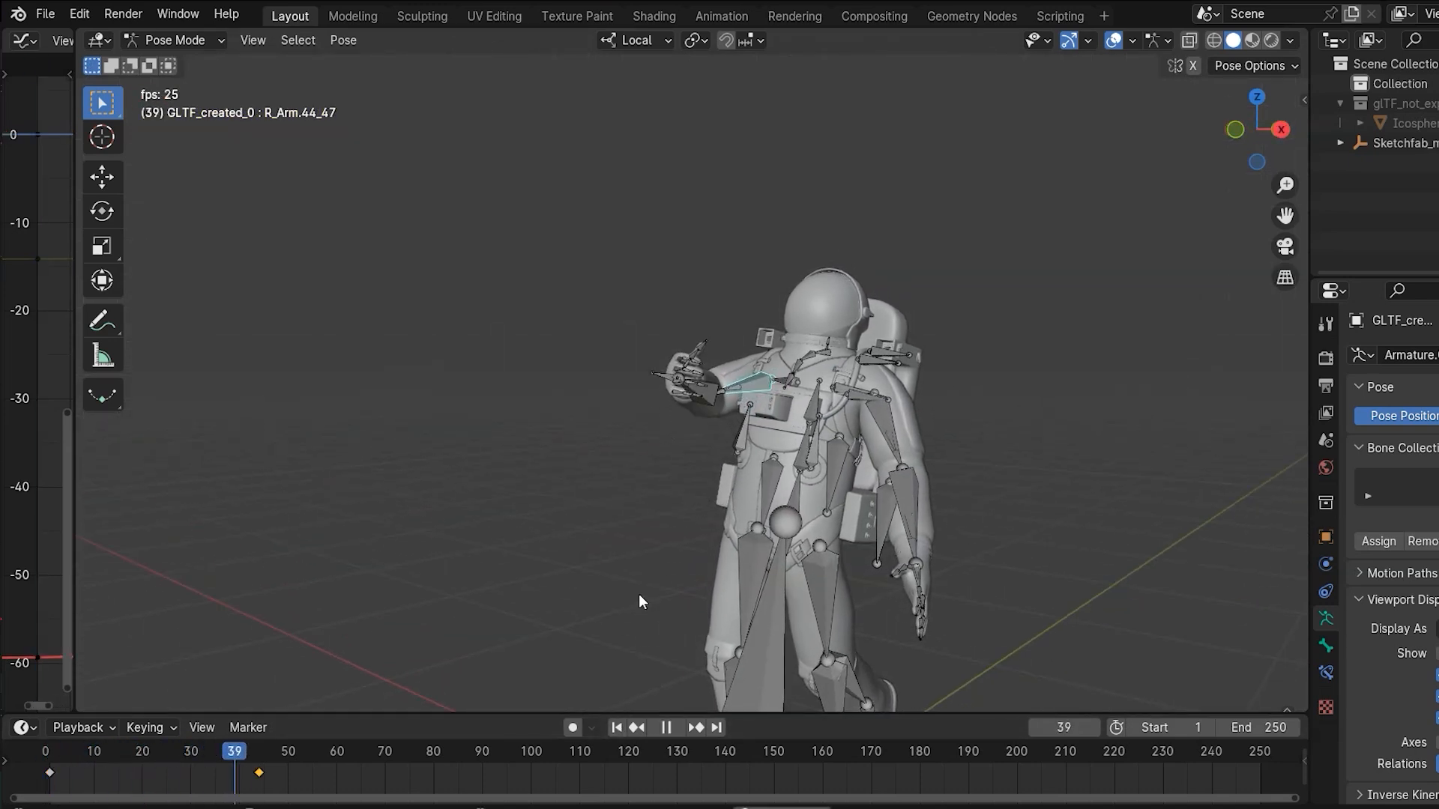
key("space")
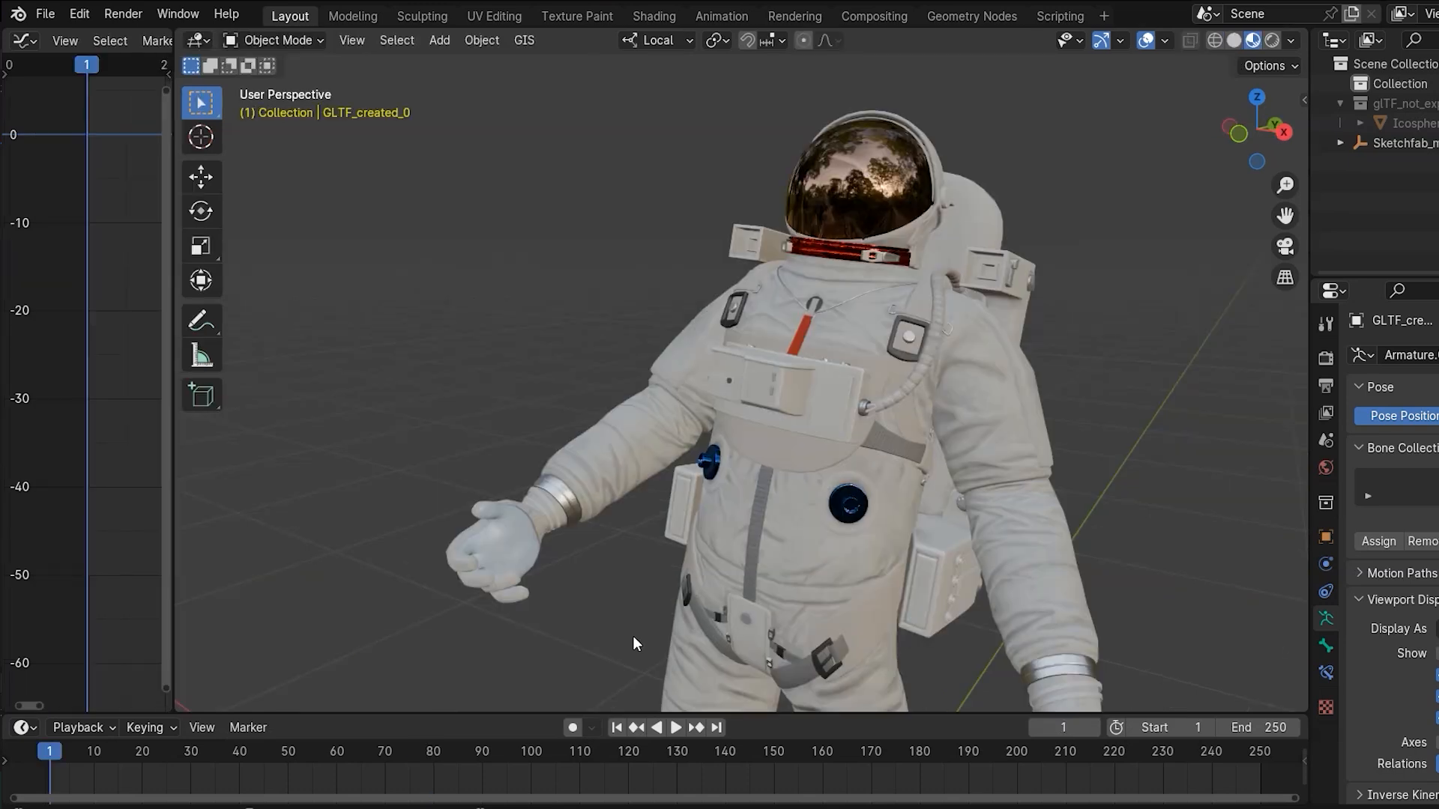
- Review the arm animation, then select the armature and hide its bones with H
key("space")
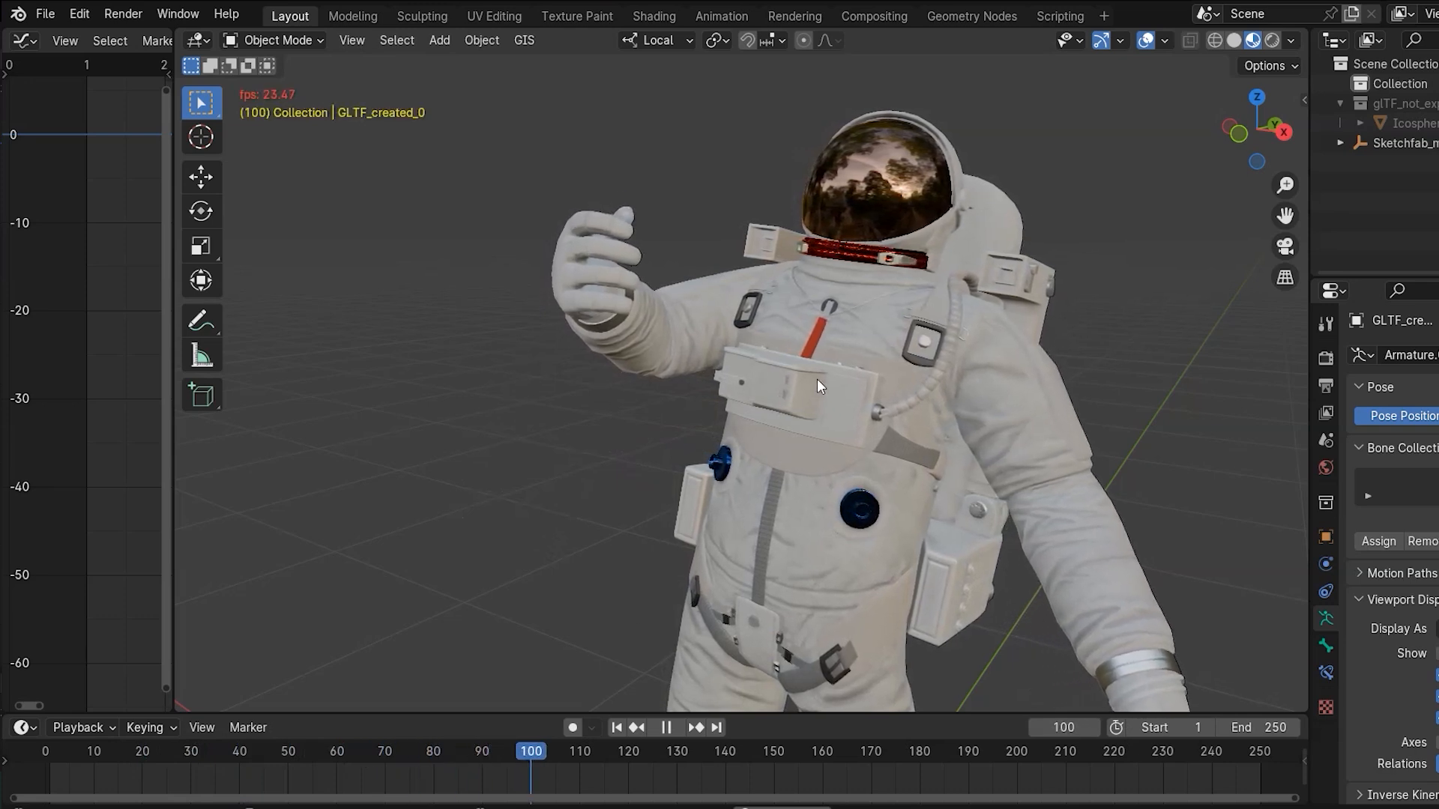
key("space")
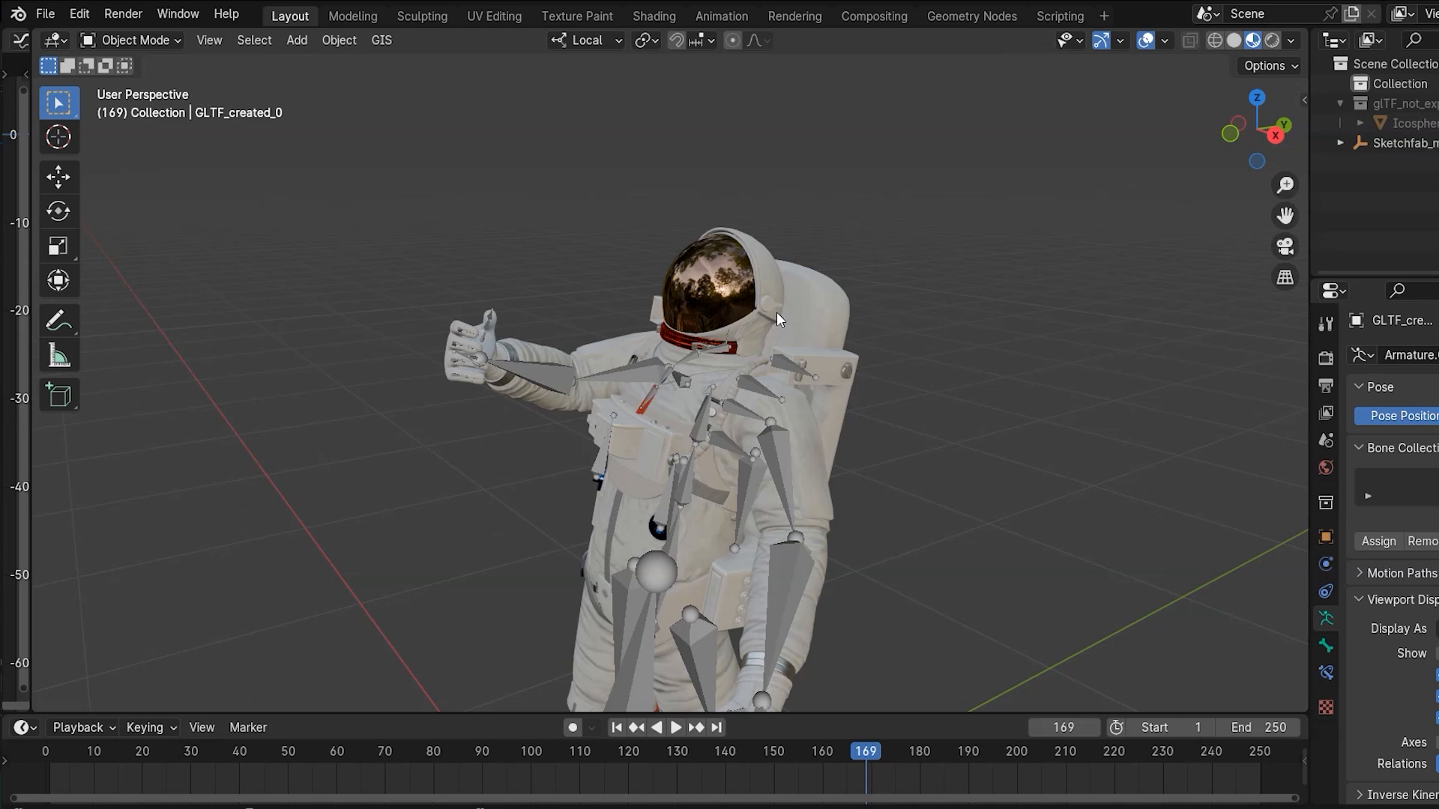
left_click(645, 369)
key("h")
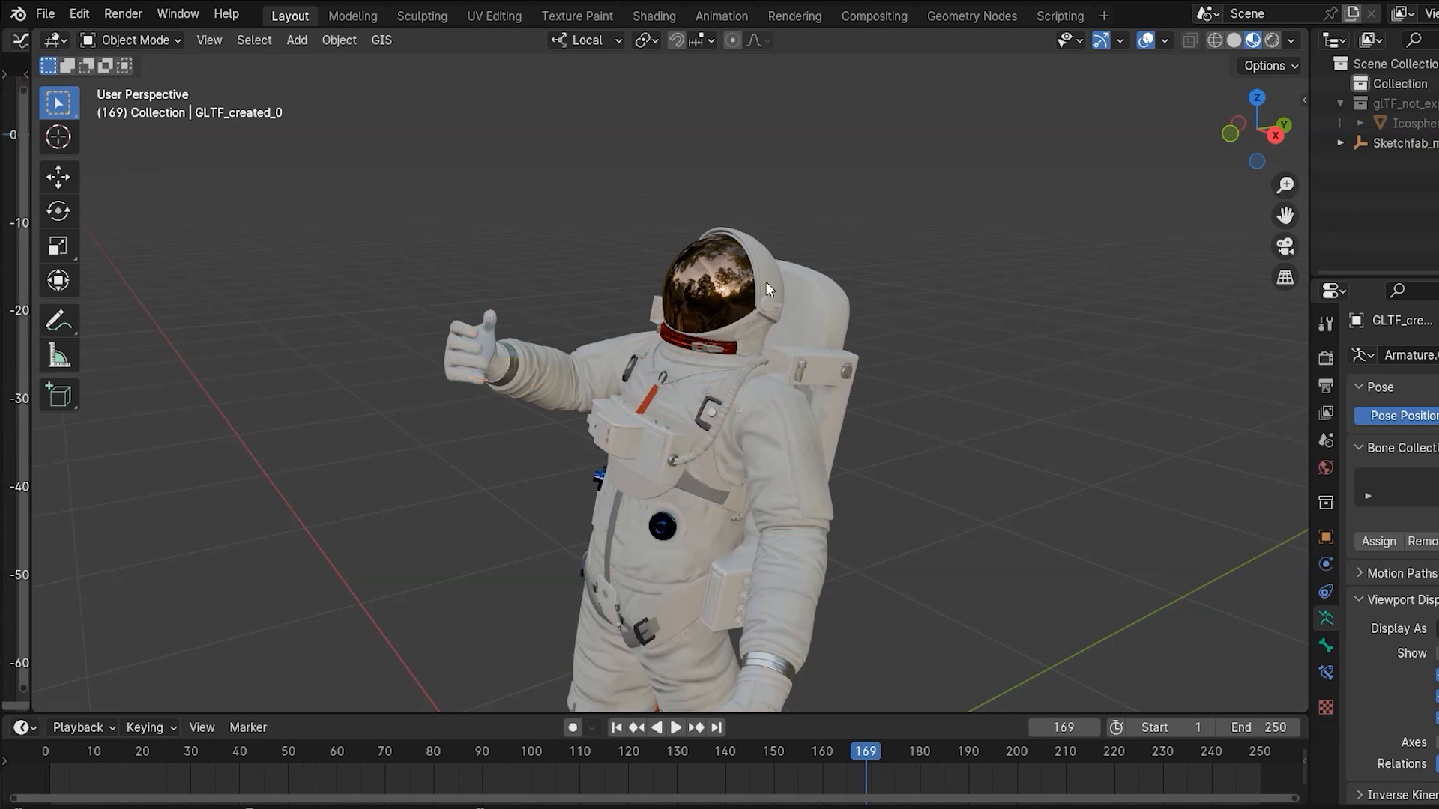
key("alt+h")
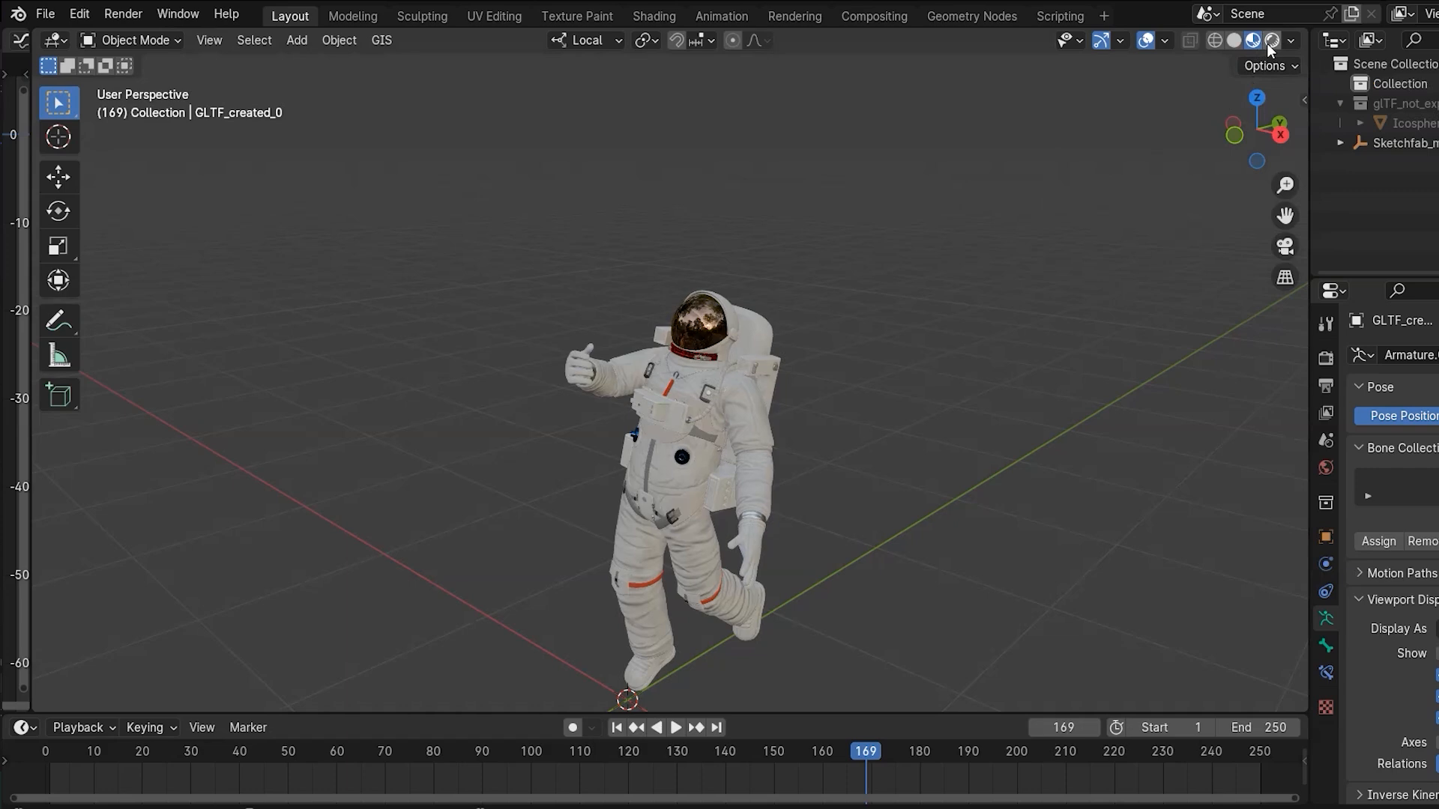
- Switch the viewport to rendered shading and render with Cycles on GPU Compute
left_click(1271, 40)
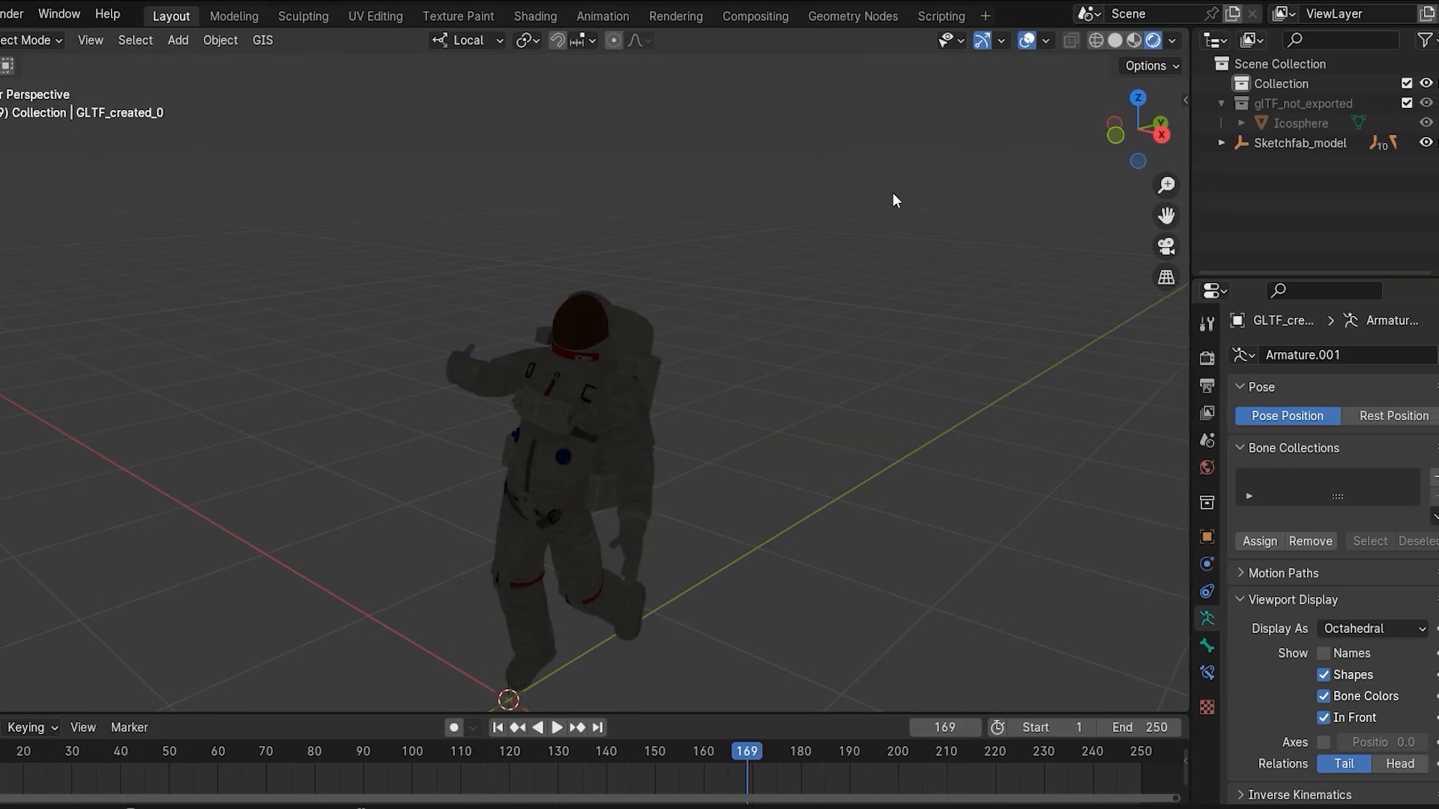
left_click(1191, 358)
left_click(1334, 355)
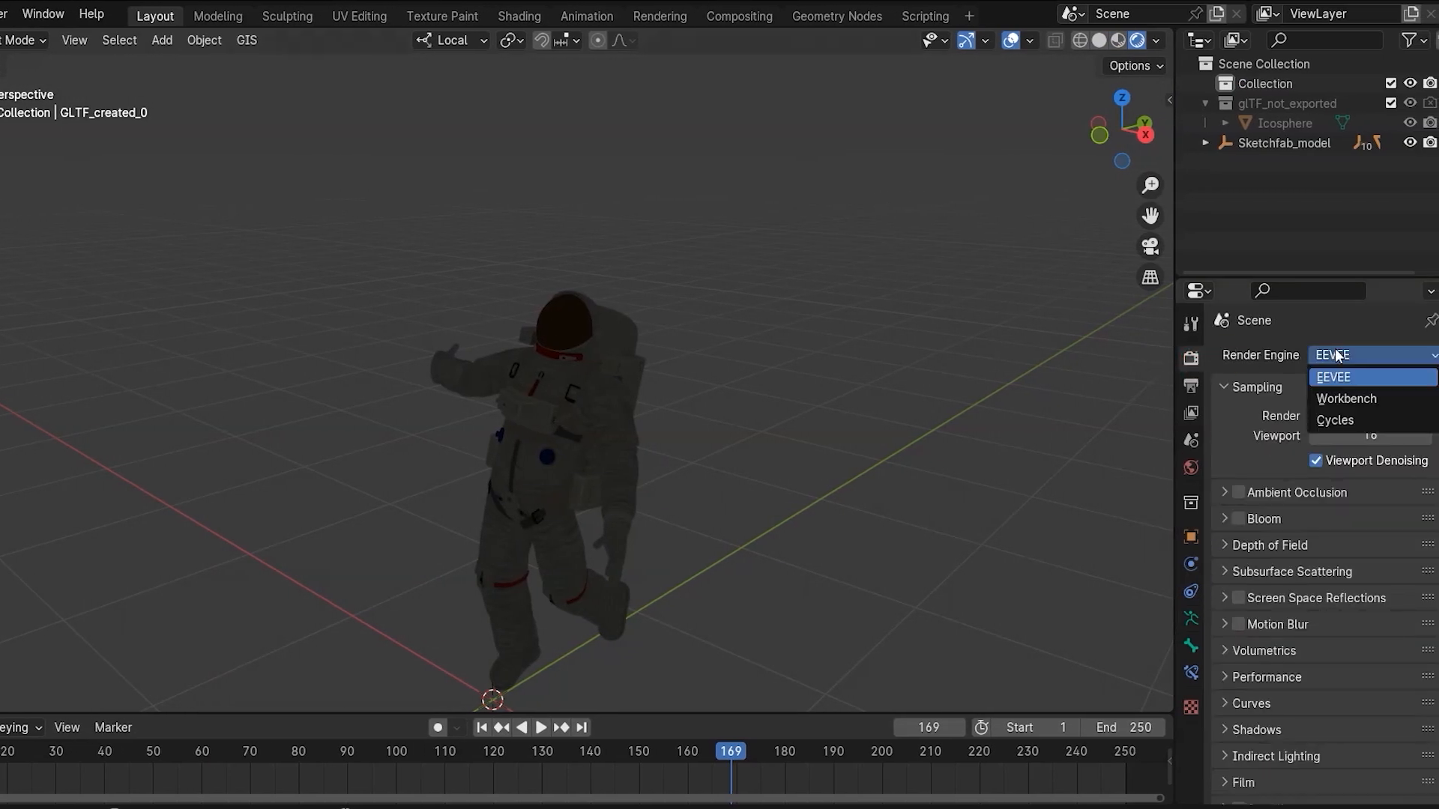
left_click(1345, 426)
left_click(1355, 410)
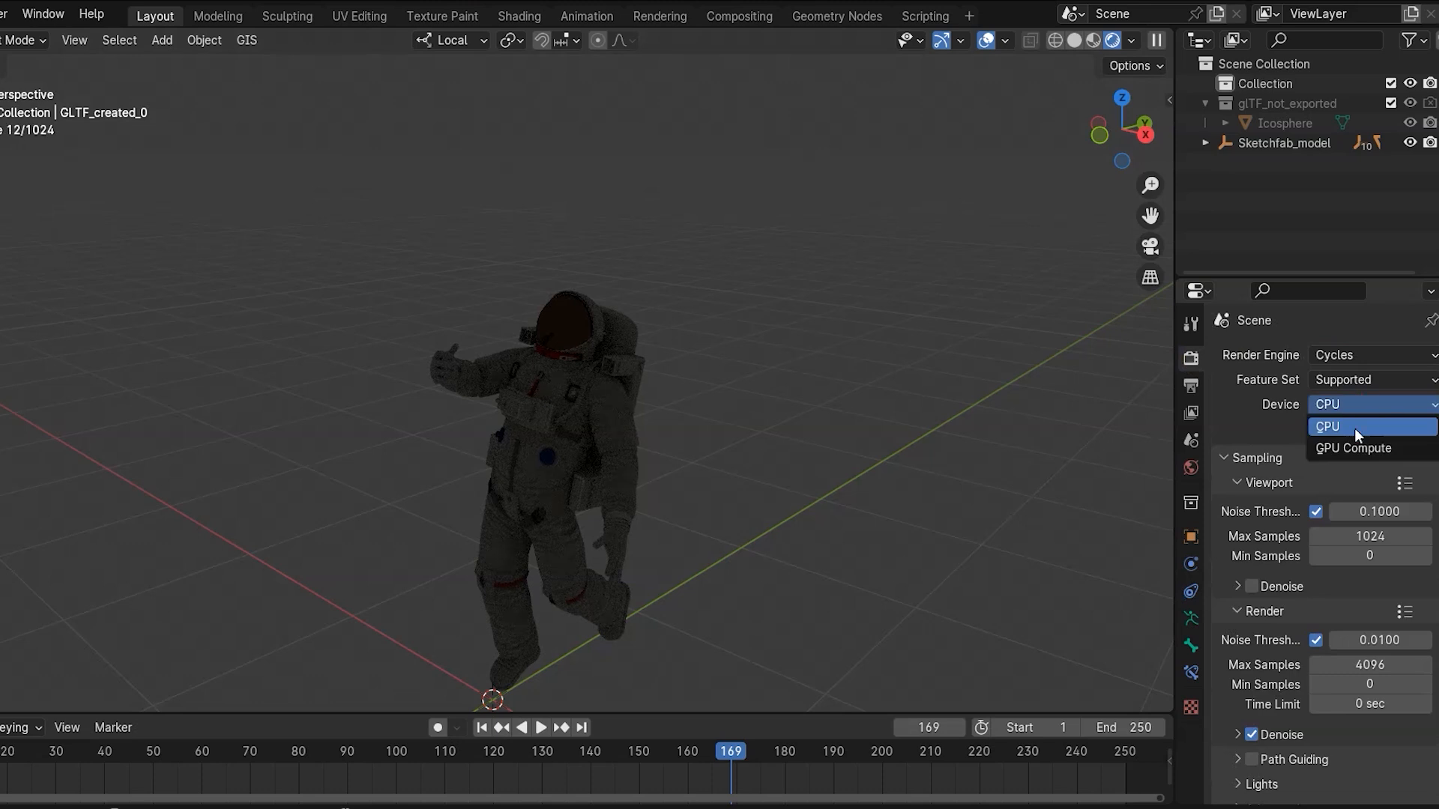
left_click(1352, 448)
- Set viewport Max Samples to 100 and render Max Samples to 500
left_click(1358, 537)
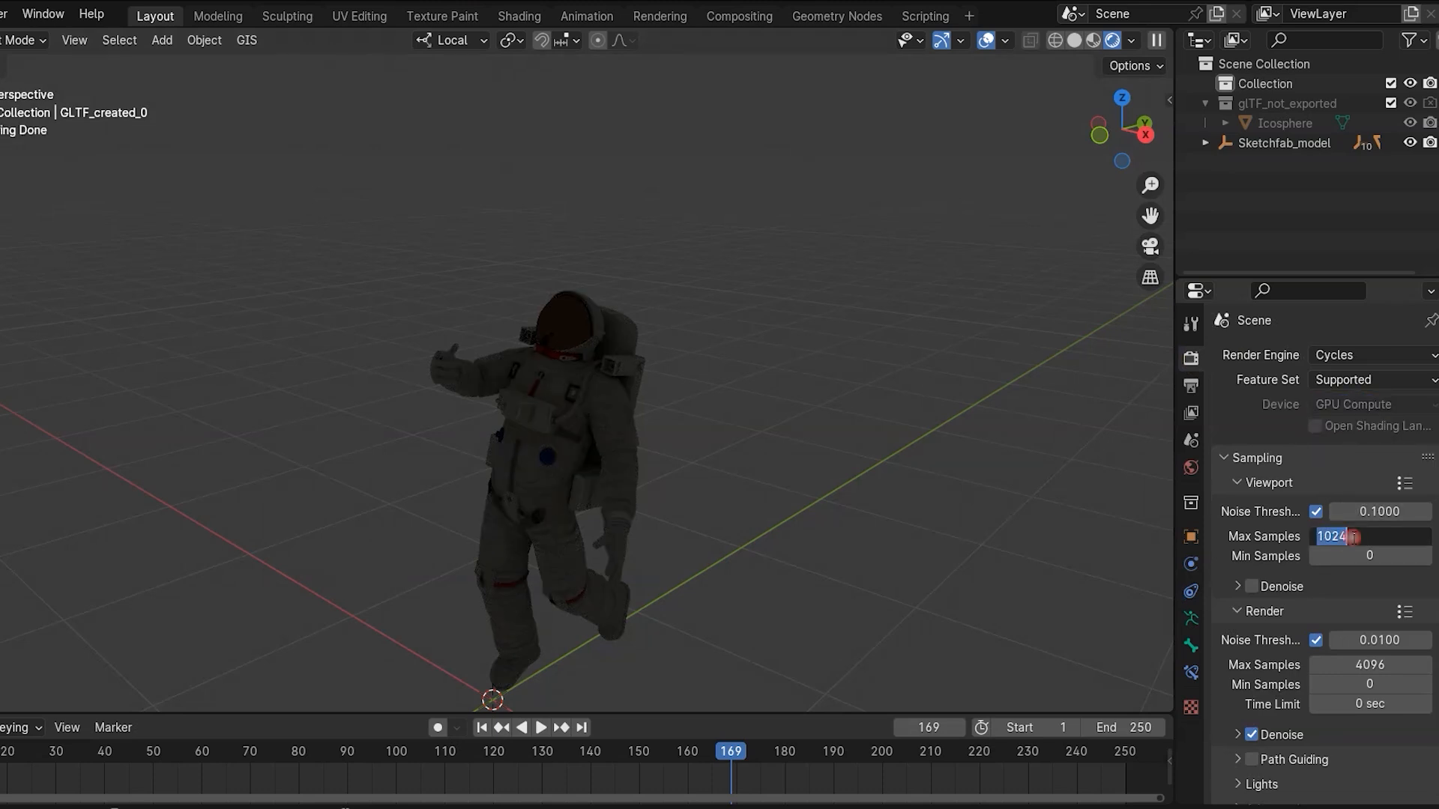
type("100")
key("Return")
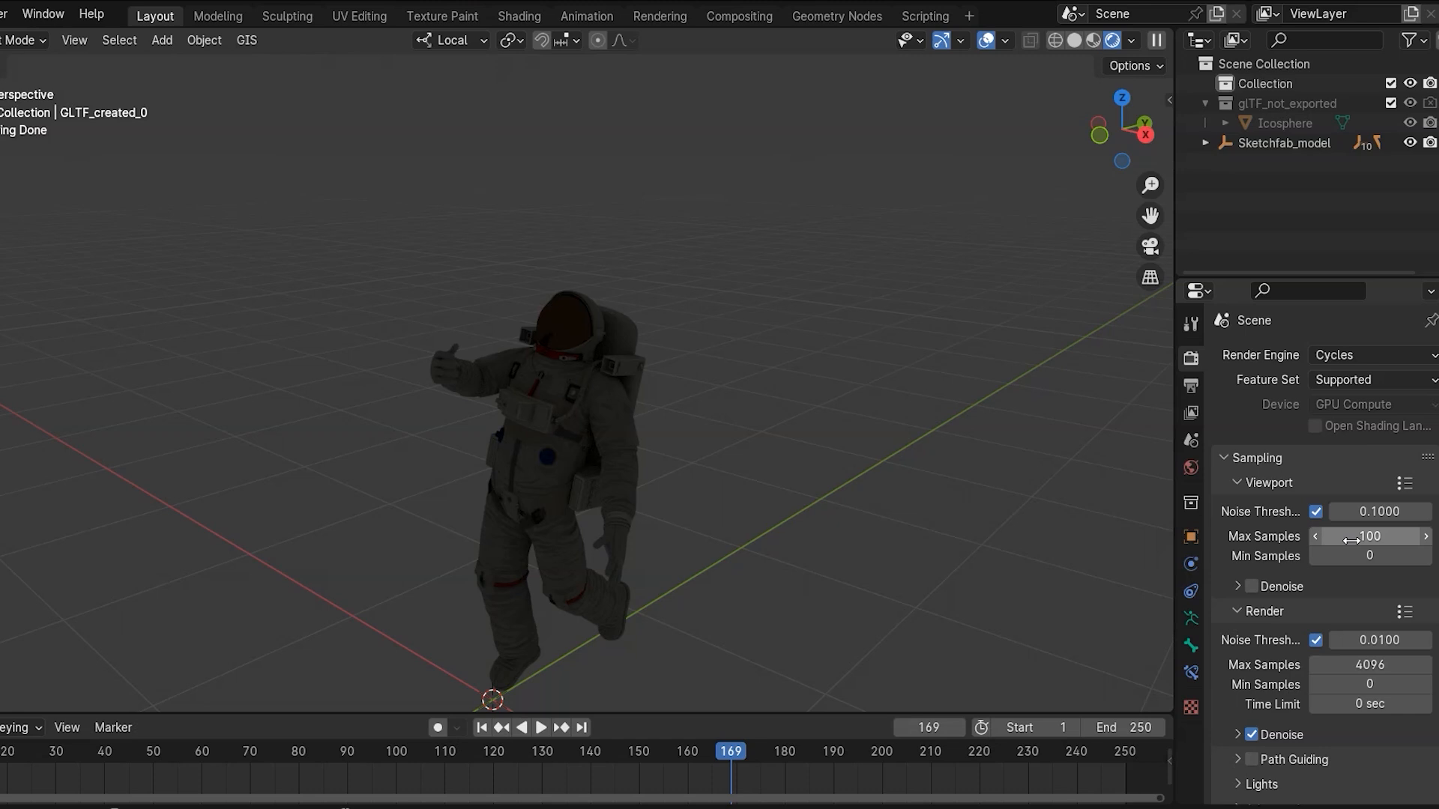
left_click(1413, 665)
type("500")
key("Return")
key("shift+a")
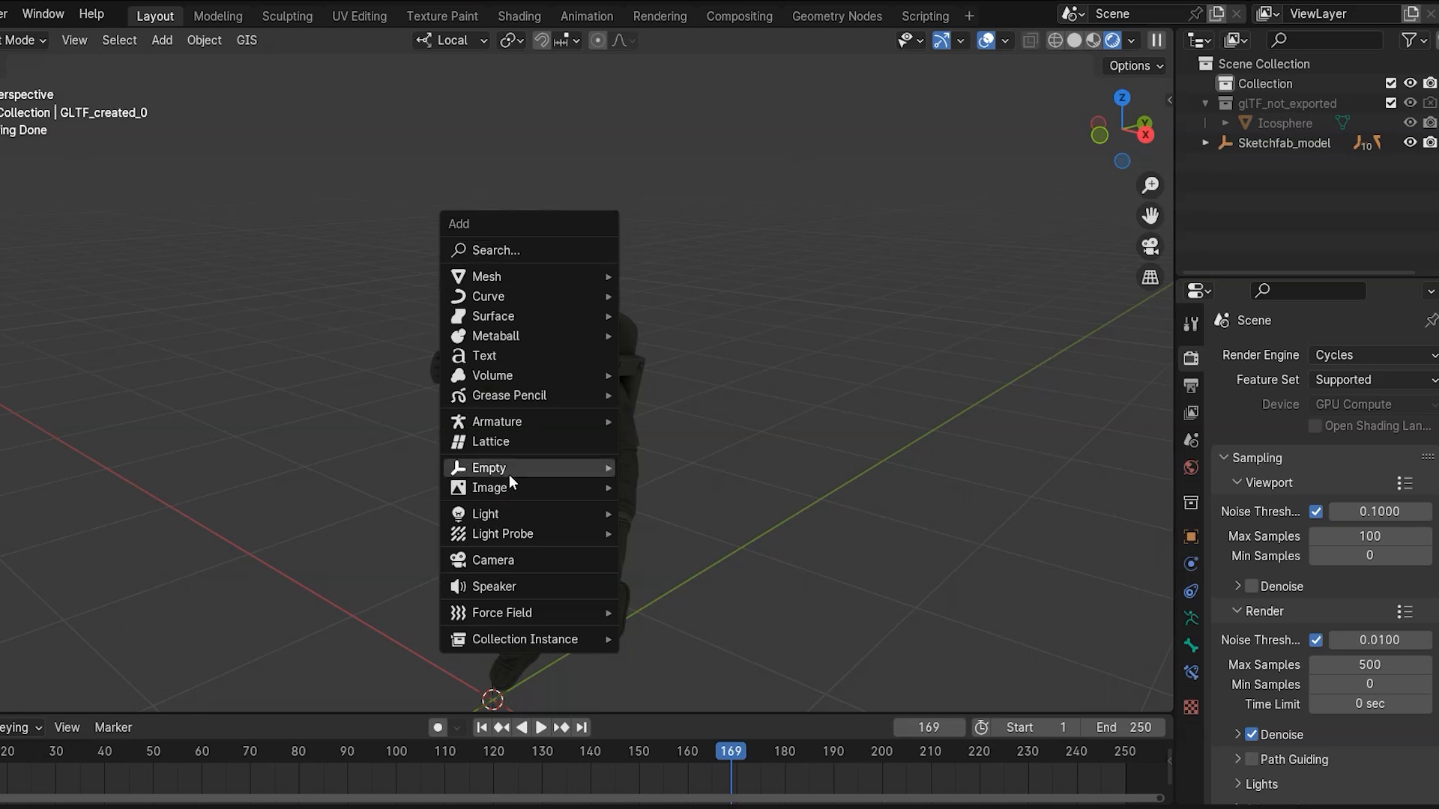
- Add a spot light and raise it along Z high above the astronaut
mouse_move(570, 514)
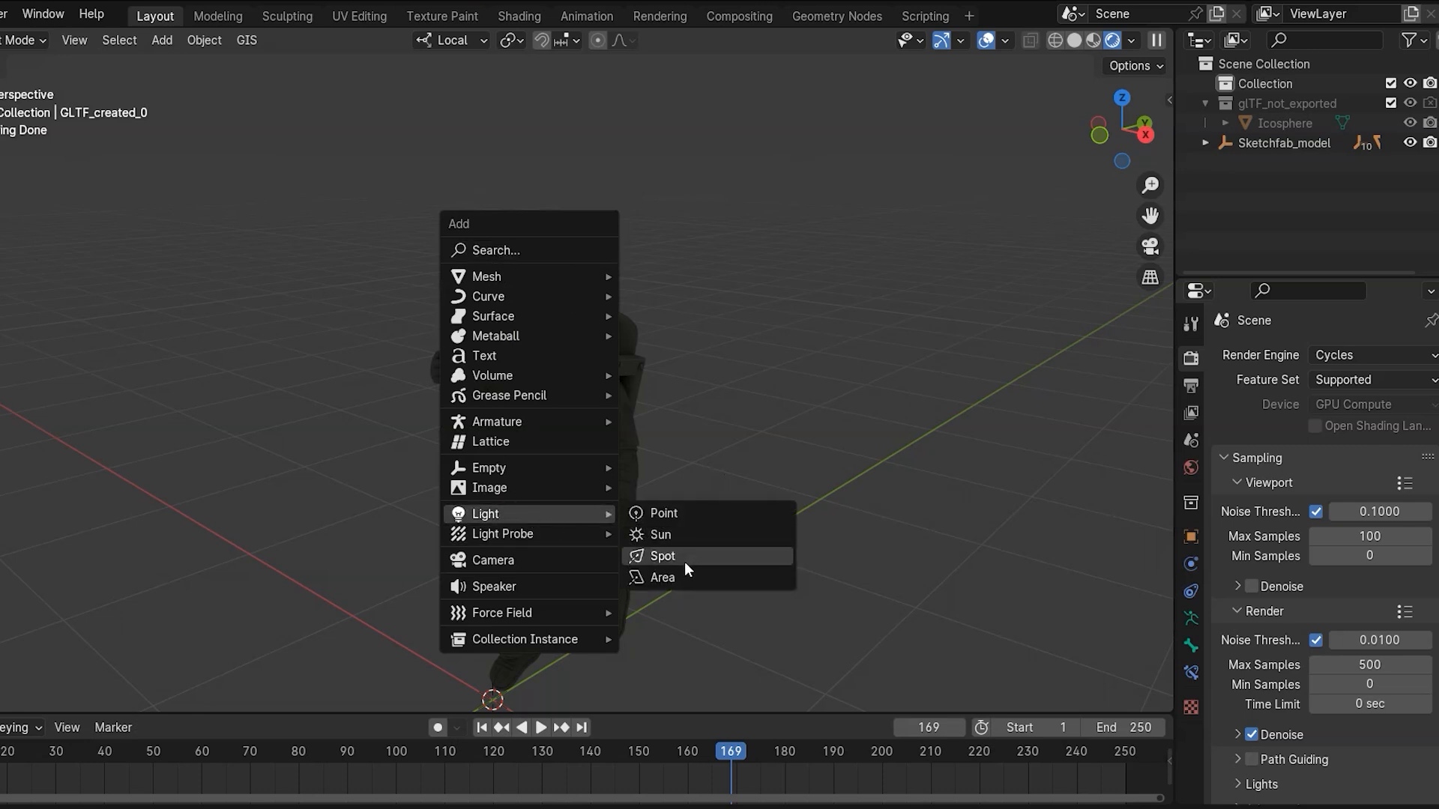
left_click(662, 556)
key("g")
key("z")
key("z")
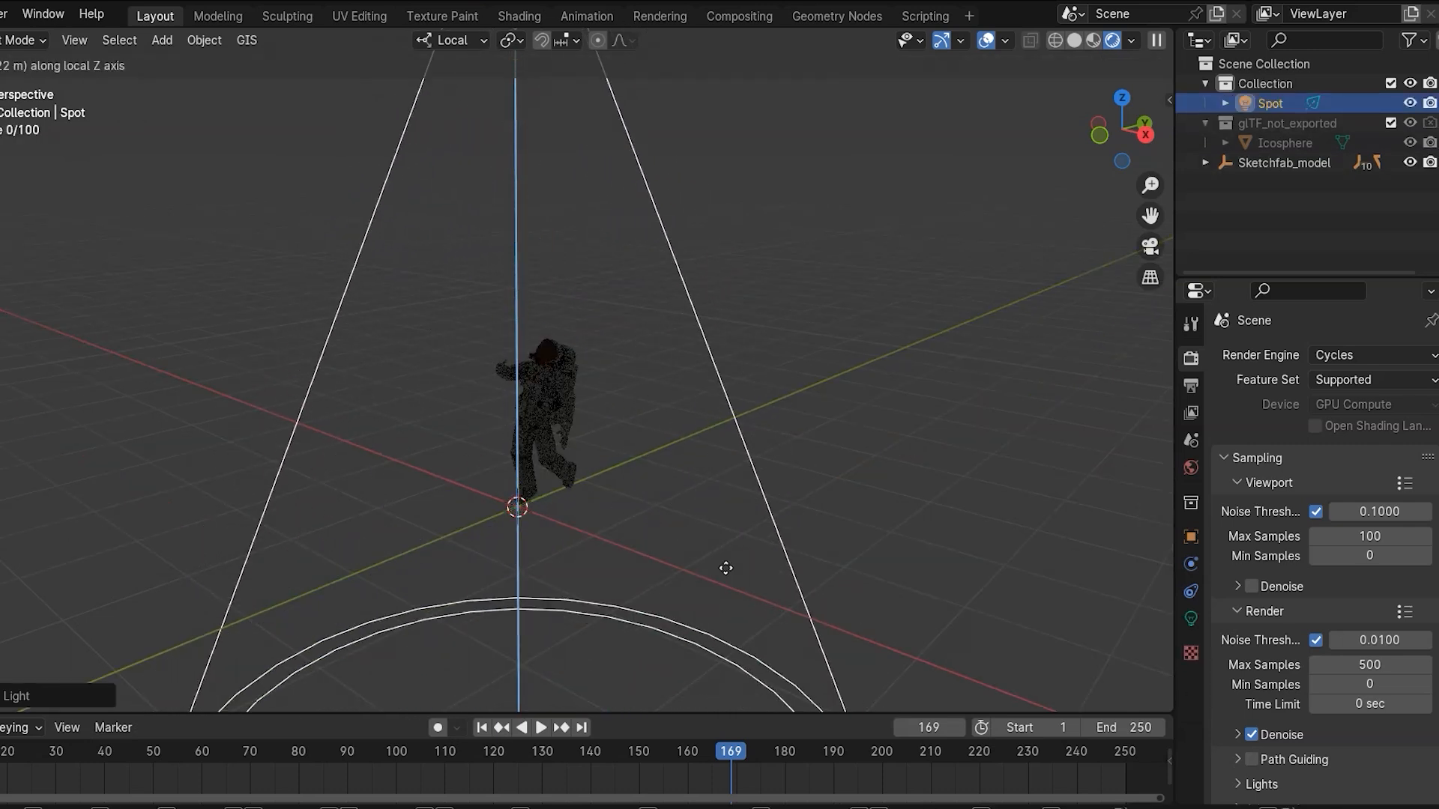
left_click(780, 100)
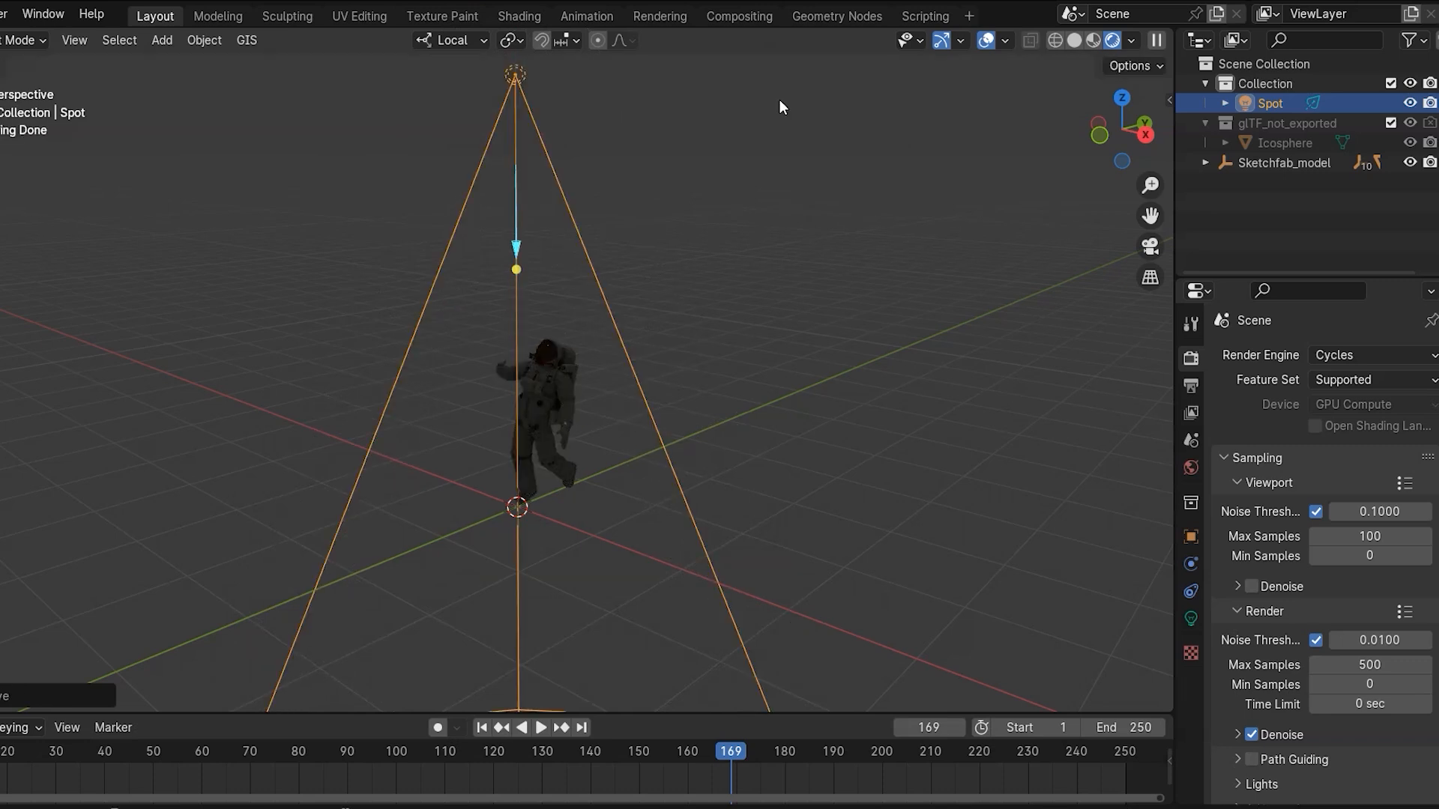
- Set the world strength to 0 and enter 500 W for the spot light's power
left_click(1192, 469)
left_click_drag(1380, 506, 1275, 507)
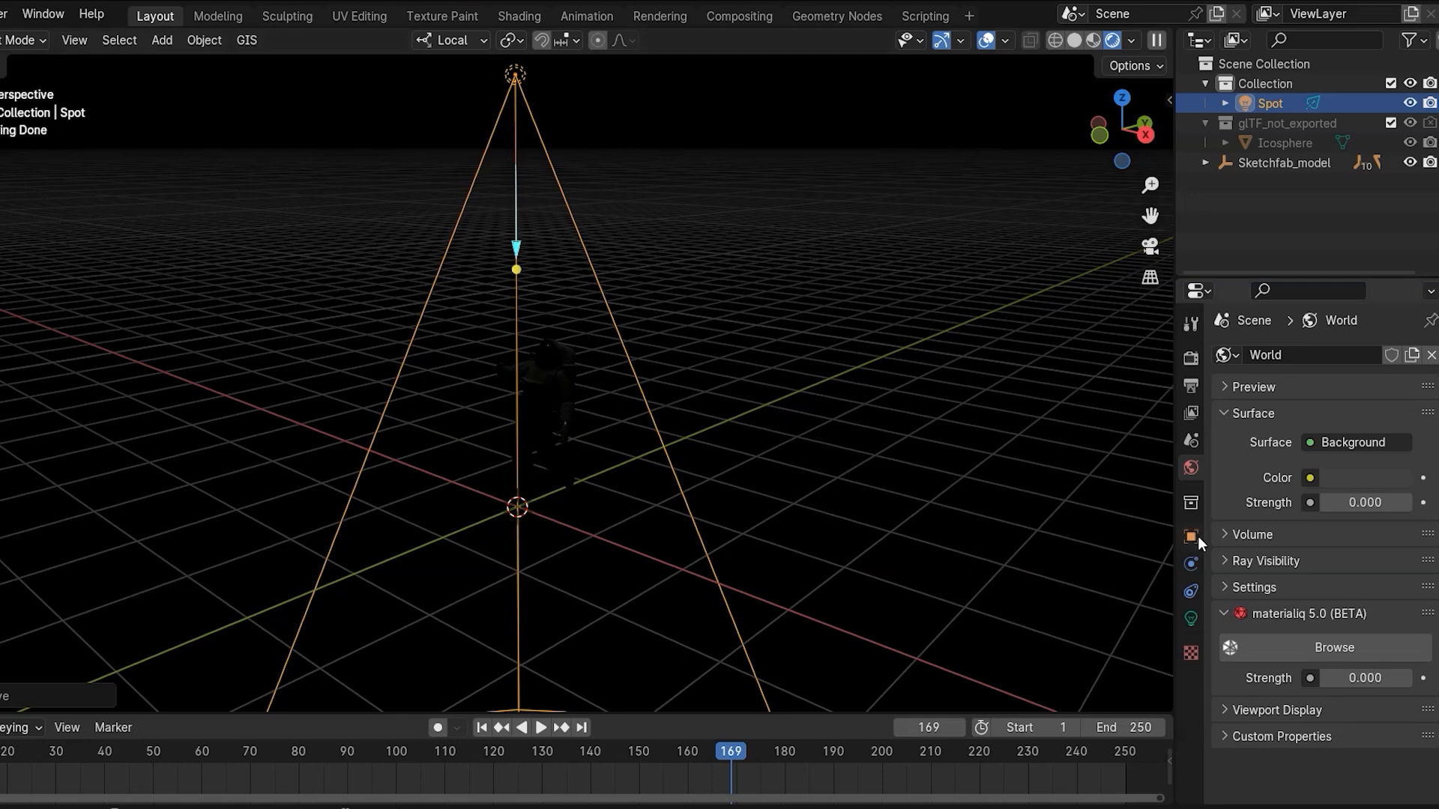
left_click(1191, 618)
left_click(1338, 489)
type("500")
key("Return")
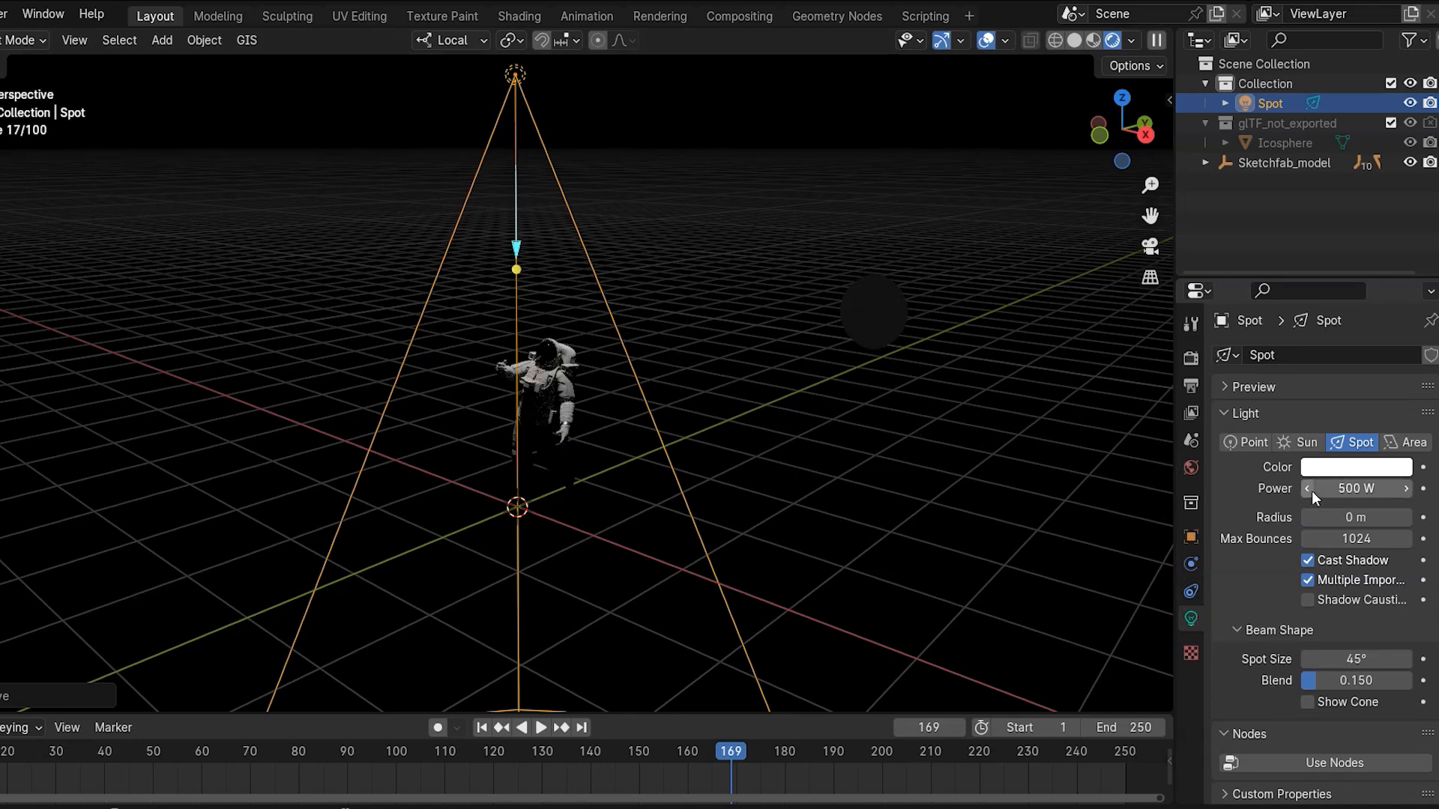
scroll(446, 401, "up", 3)
middle_click_drag(449, 382, 502, 347)
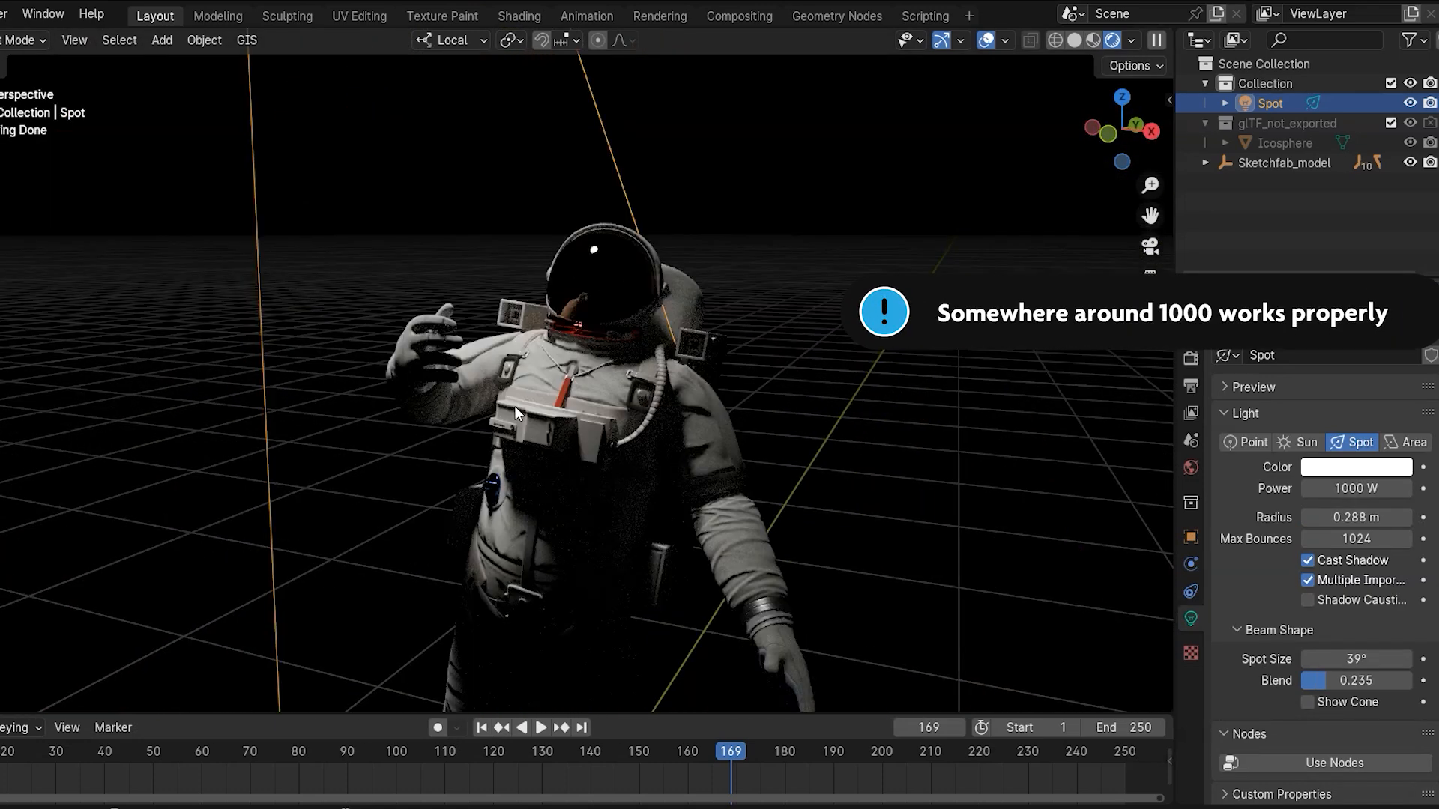
key("shift+a")
- Add a camera aligned to the view and frame the astronaut using Lock Camera to View
mouse_move(523, 390)
left_click(445, 434)
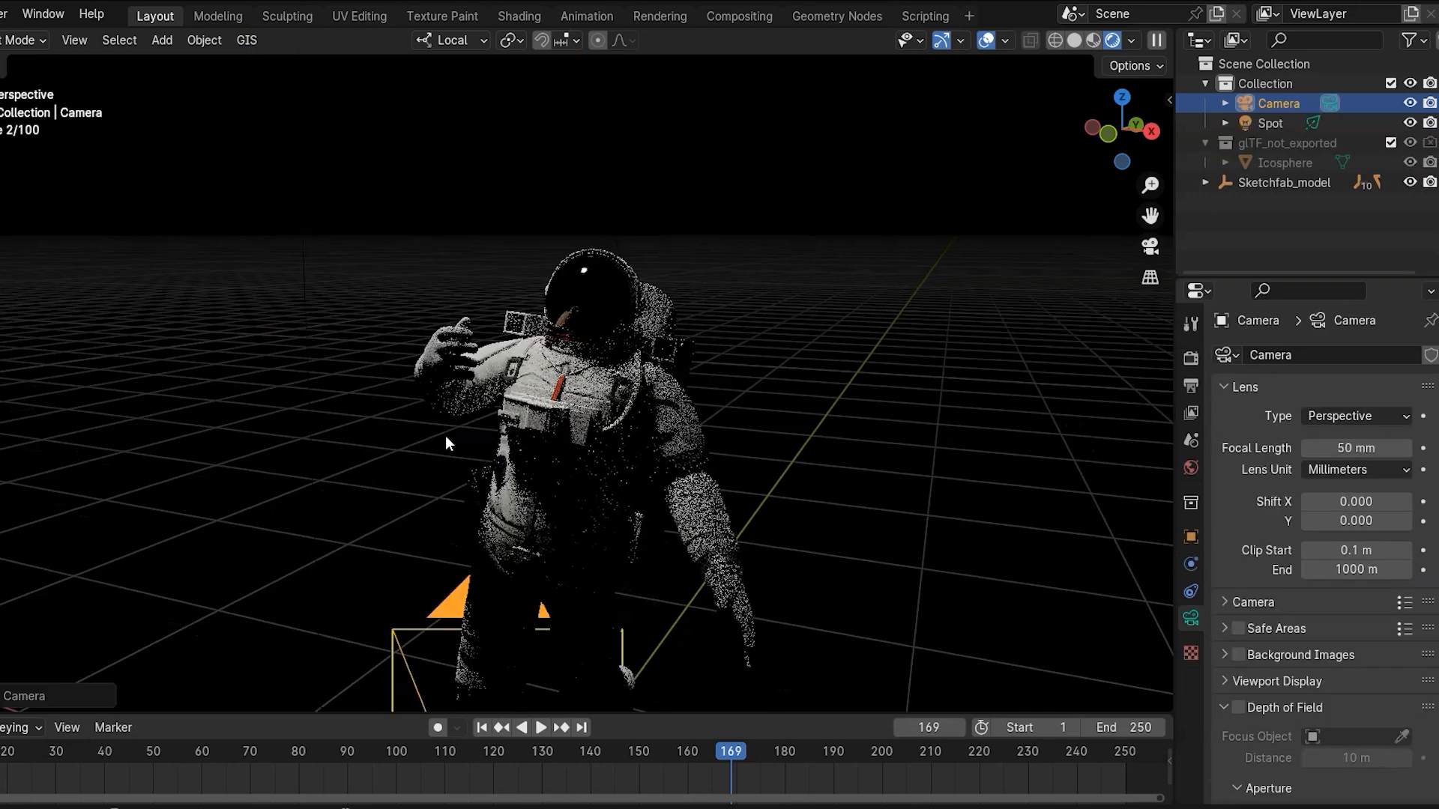
key("ctrl+alt+KP_0")
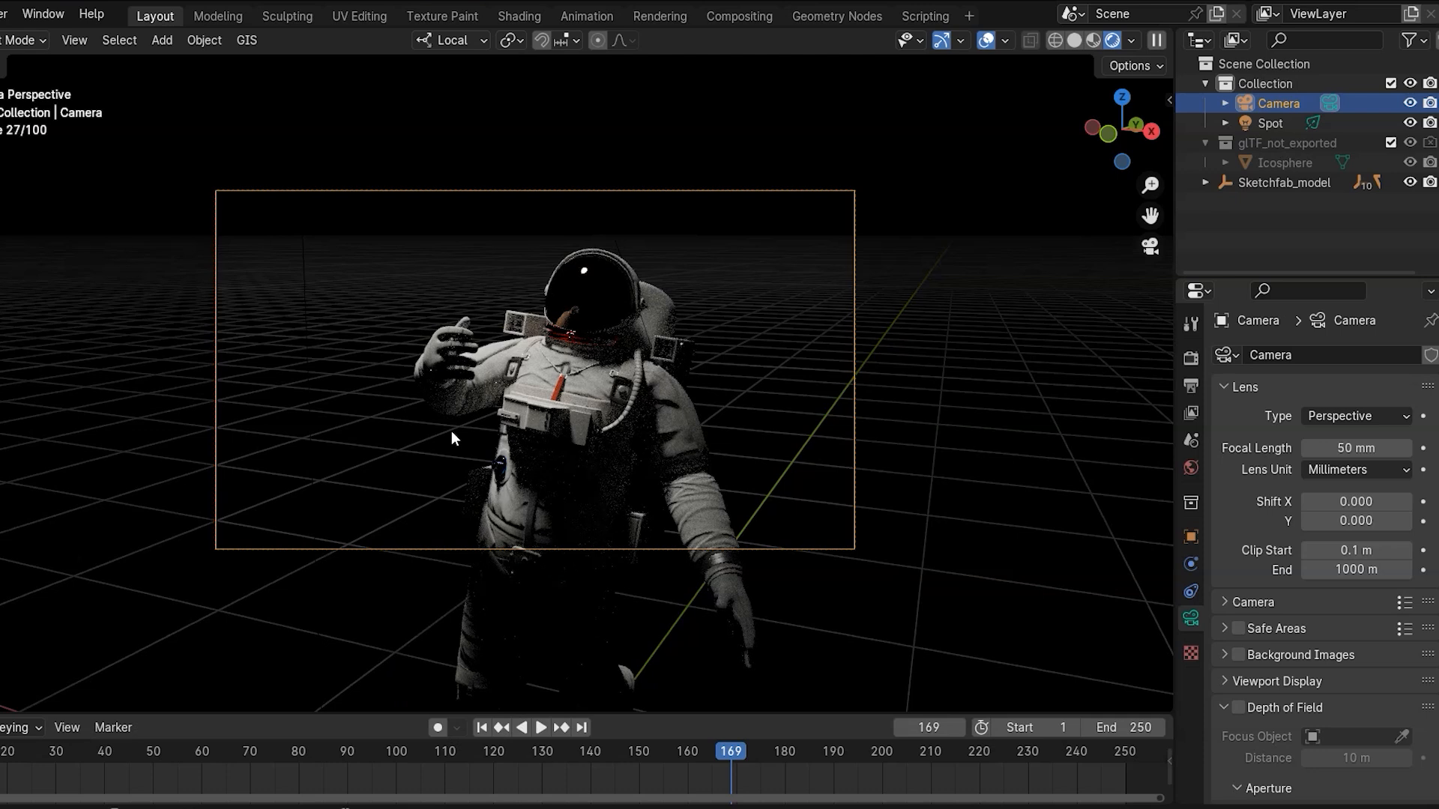
key("n")
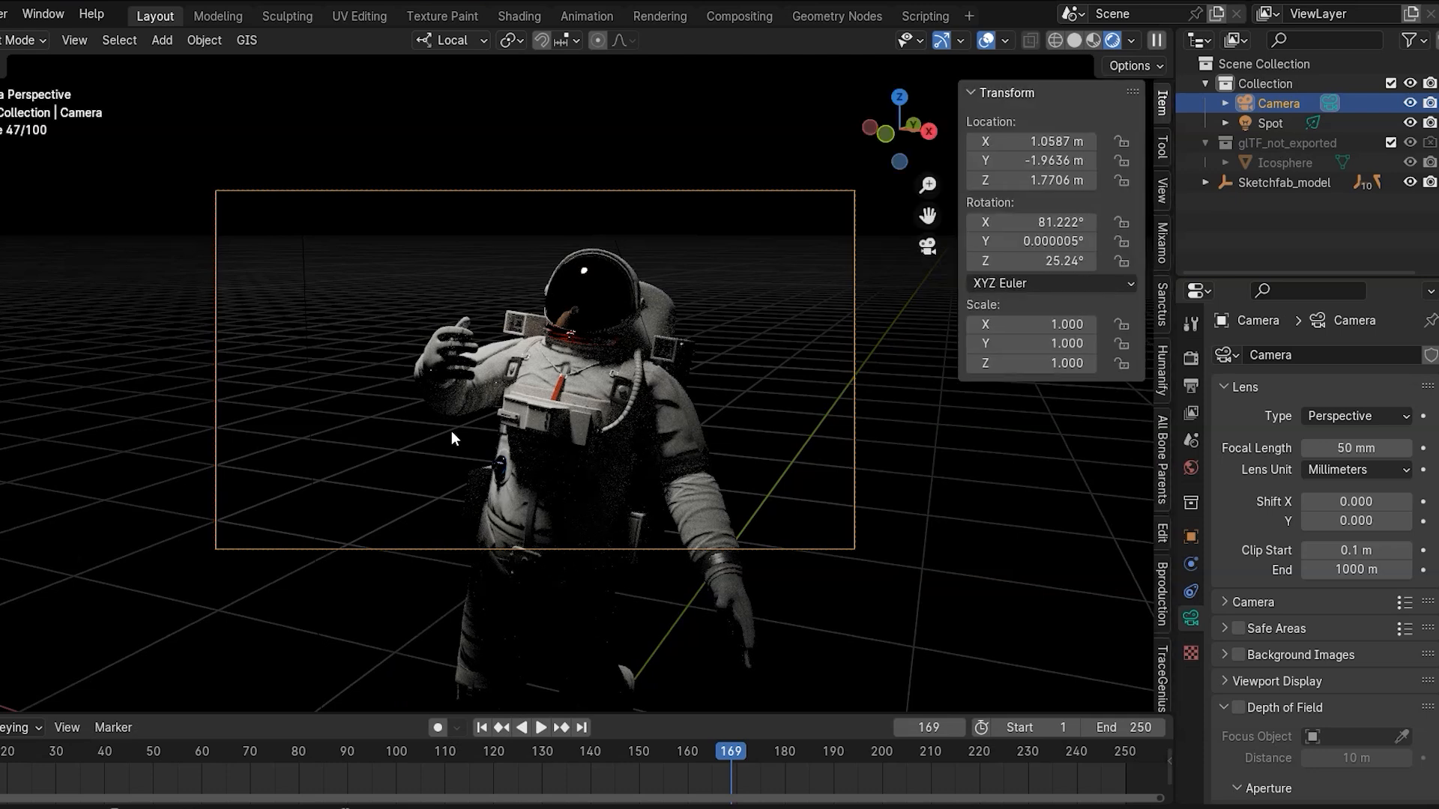
left_click(1161, 197)
left_click(1047, 338)
middle_click_drag(703, 361, 659, 369)
scroll(713, 350, "up", 2)
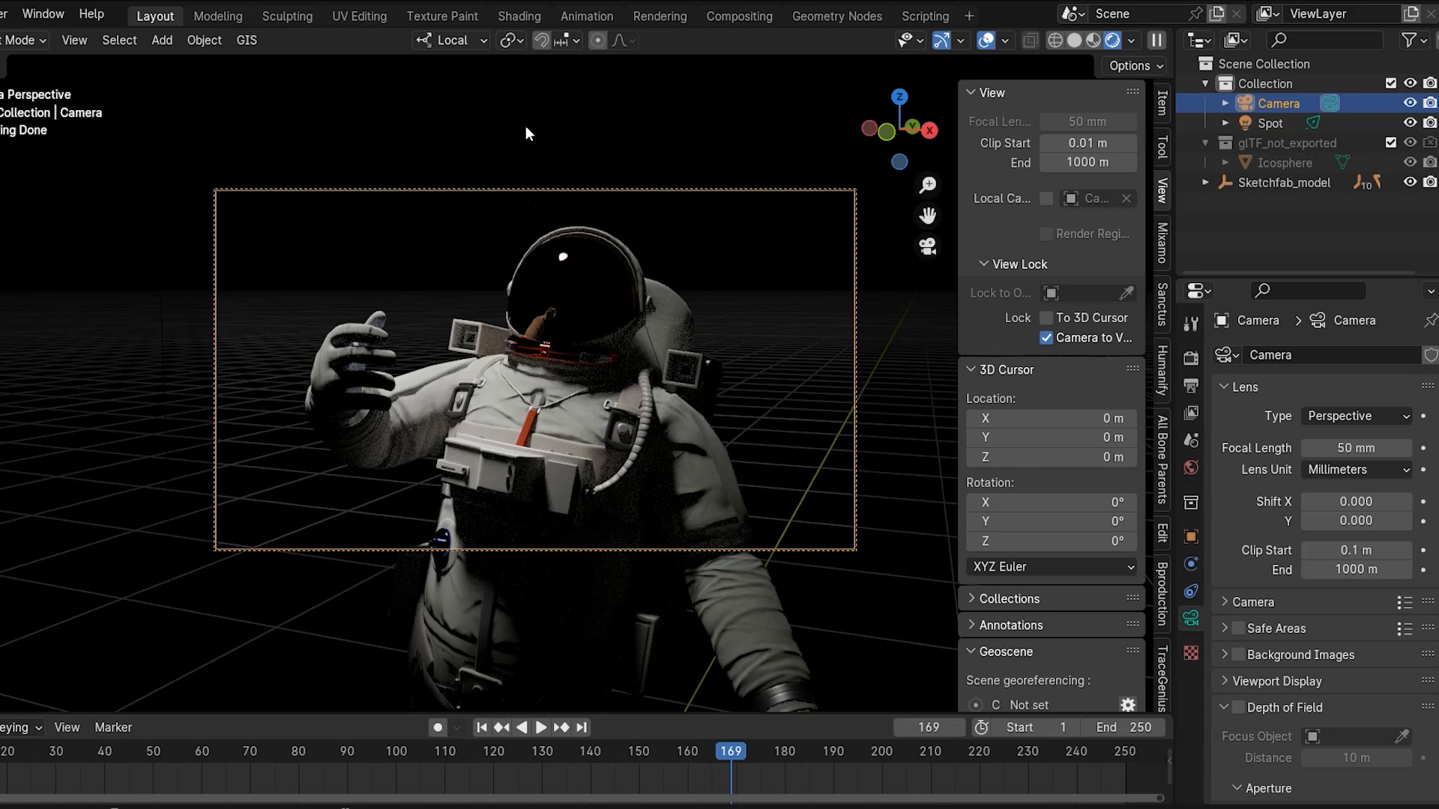
left_click(1046, 339)
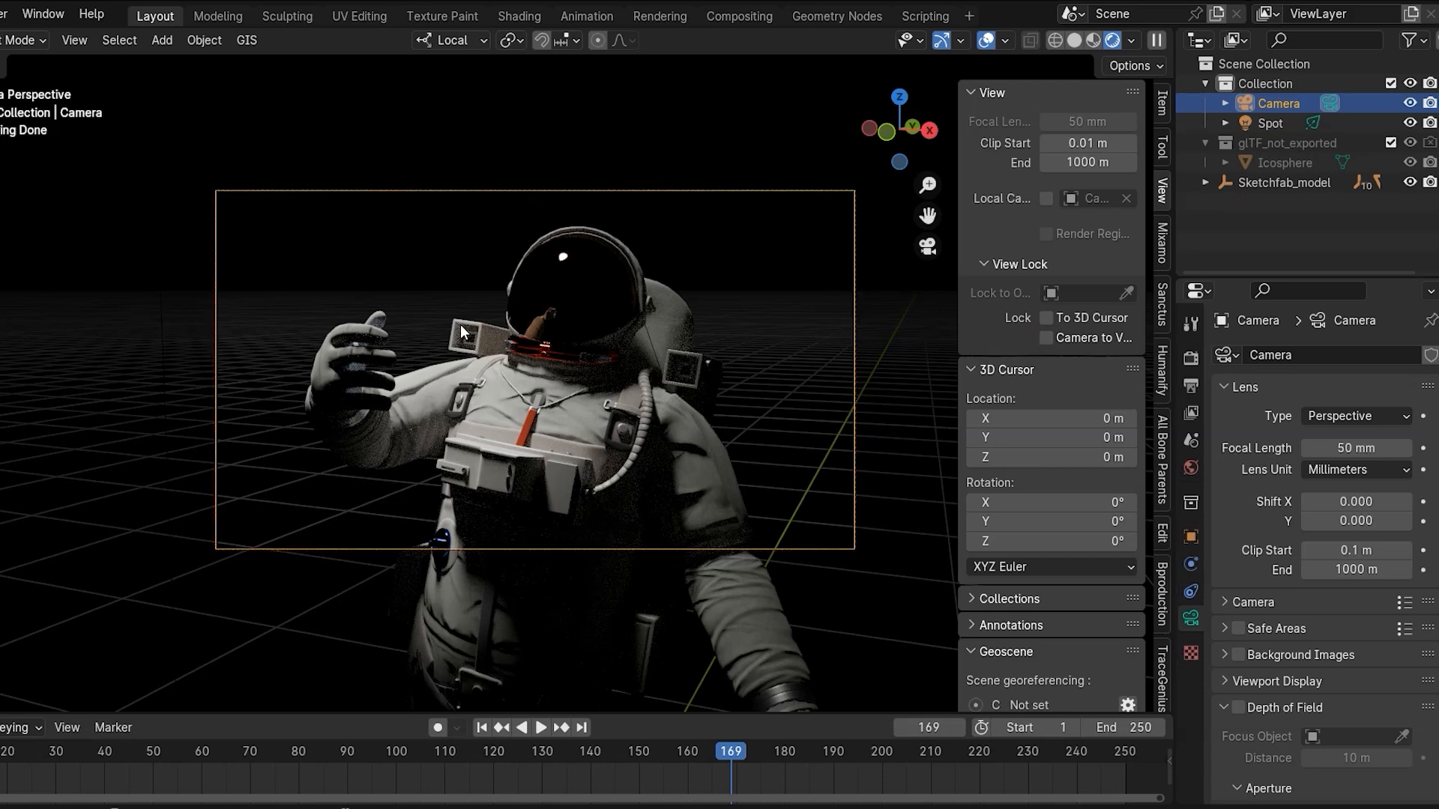
scroll(477, 335, "up", 4)
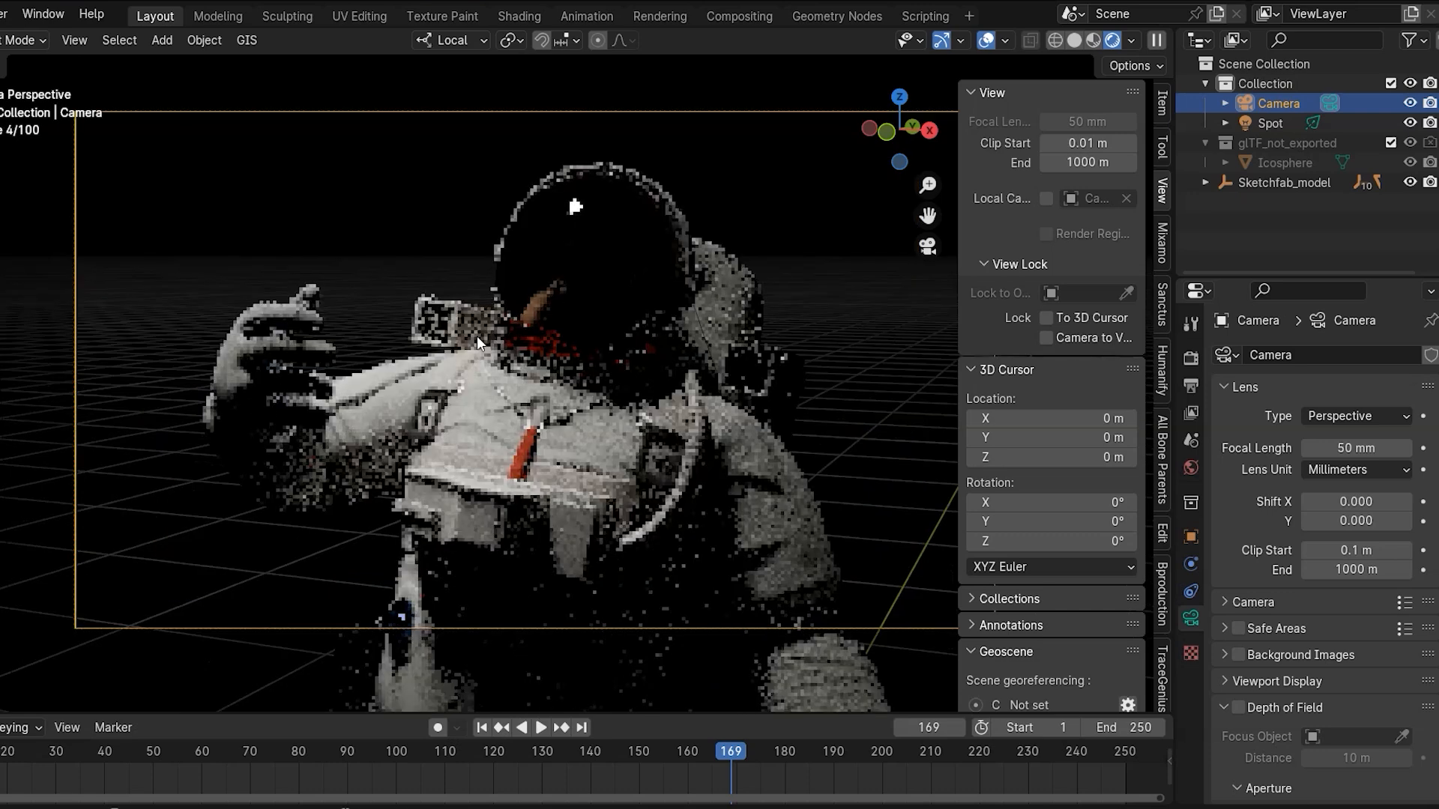
scroll(477, 336, "up", 3)
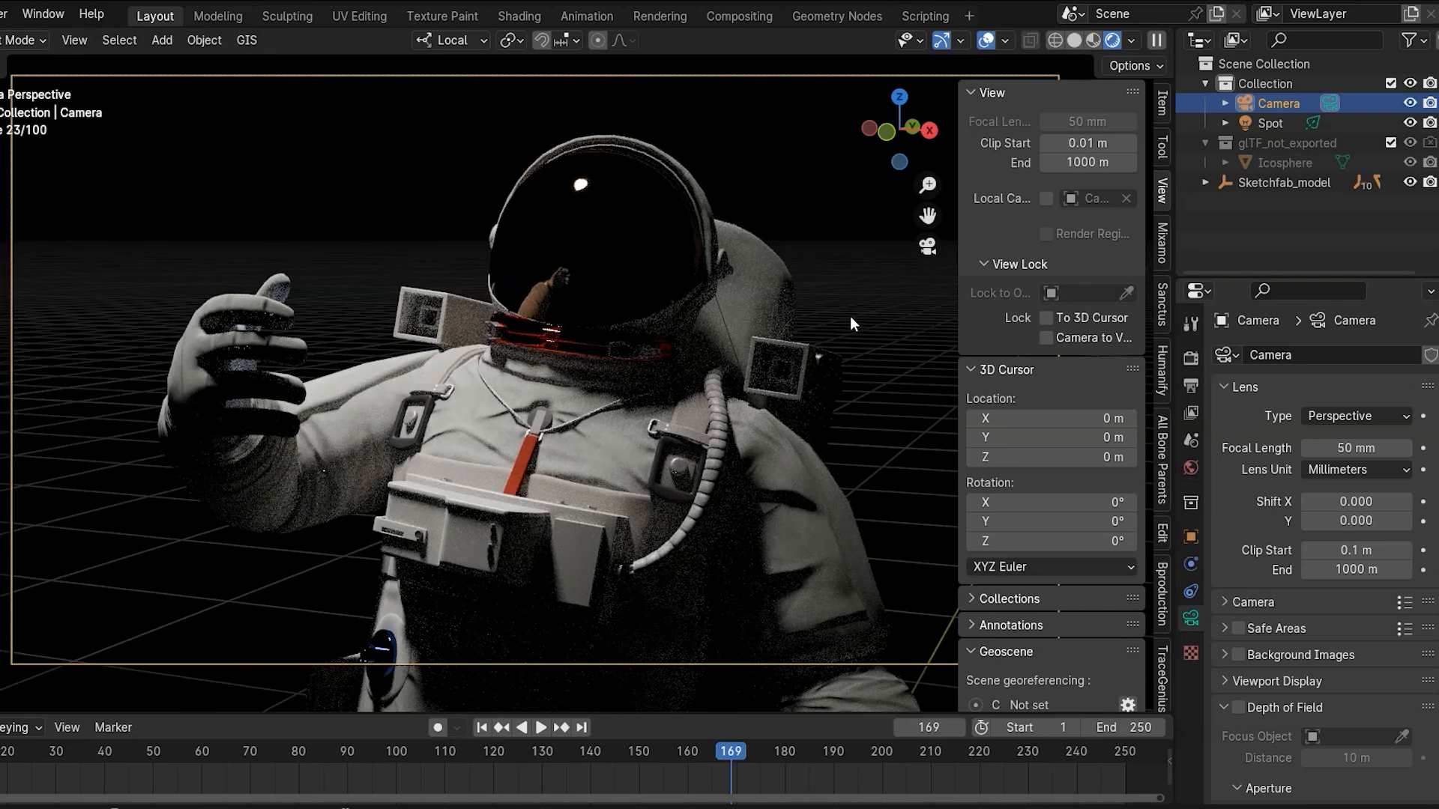
key("n")
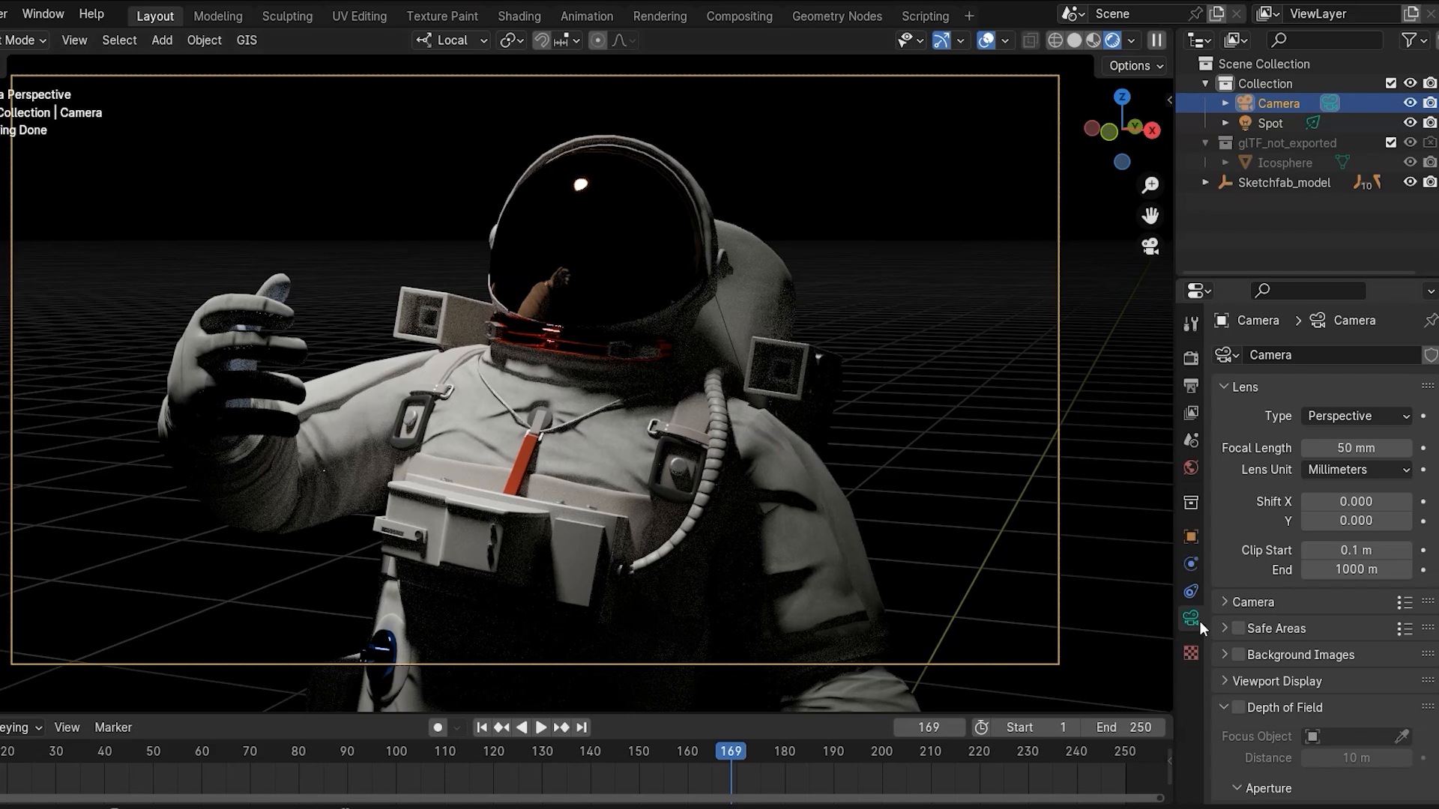
- Set the camera's focal length to 30 mm
left_click(1346, 449)
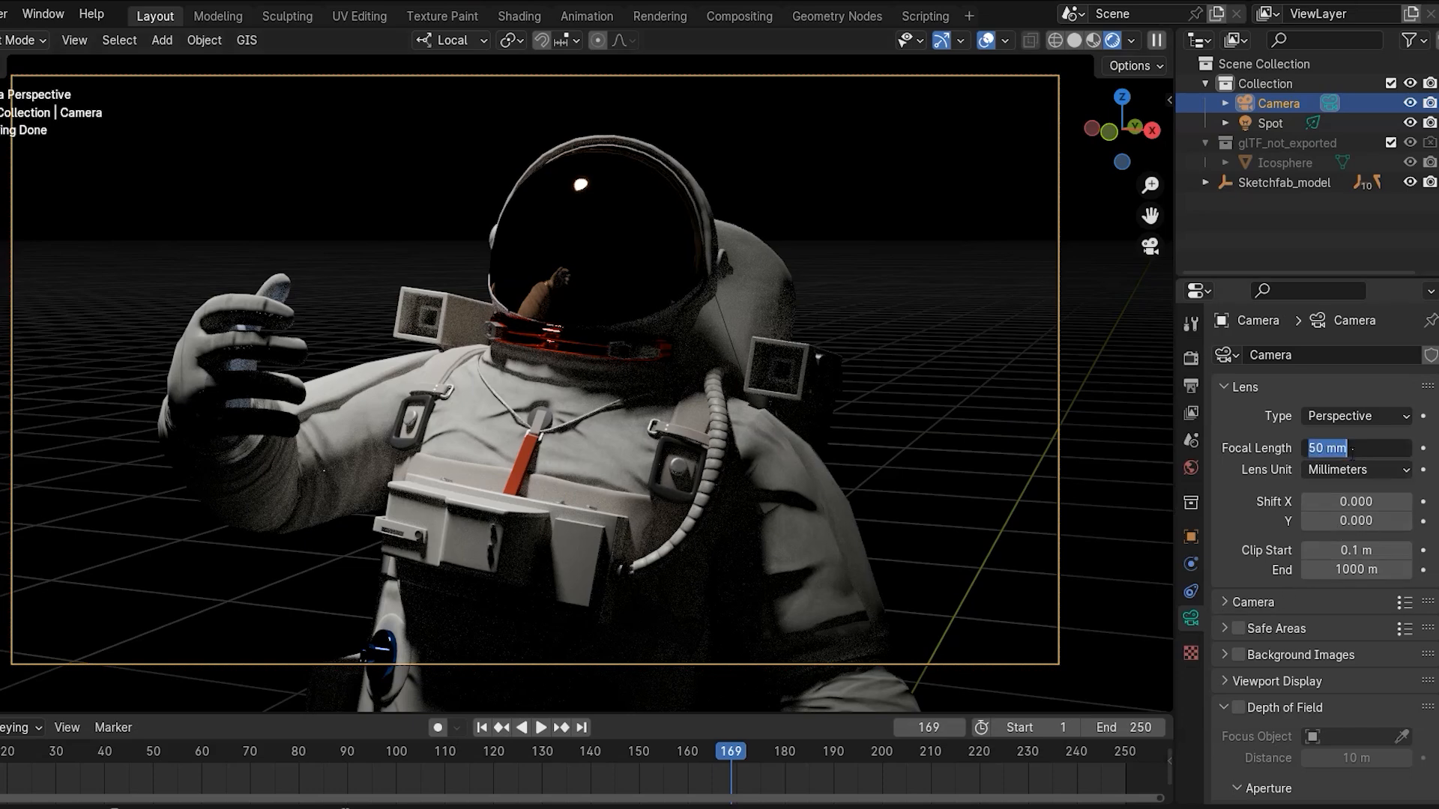
type("30")
key("Return")
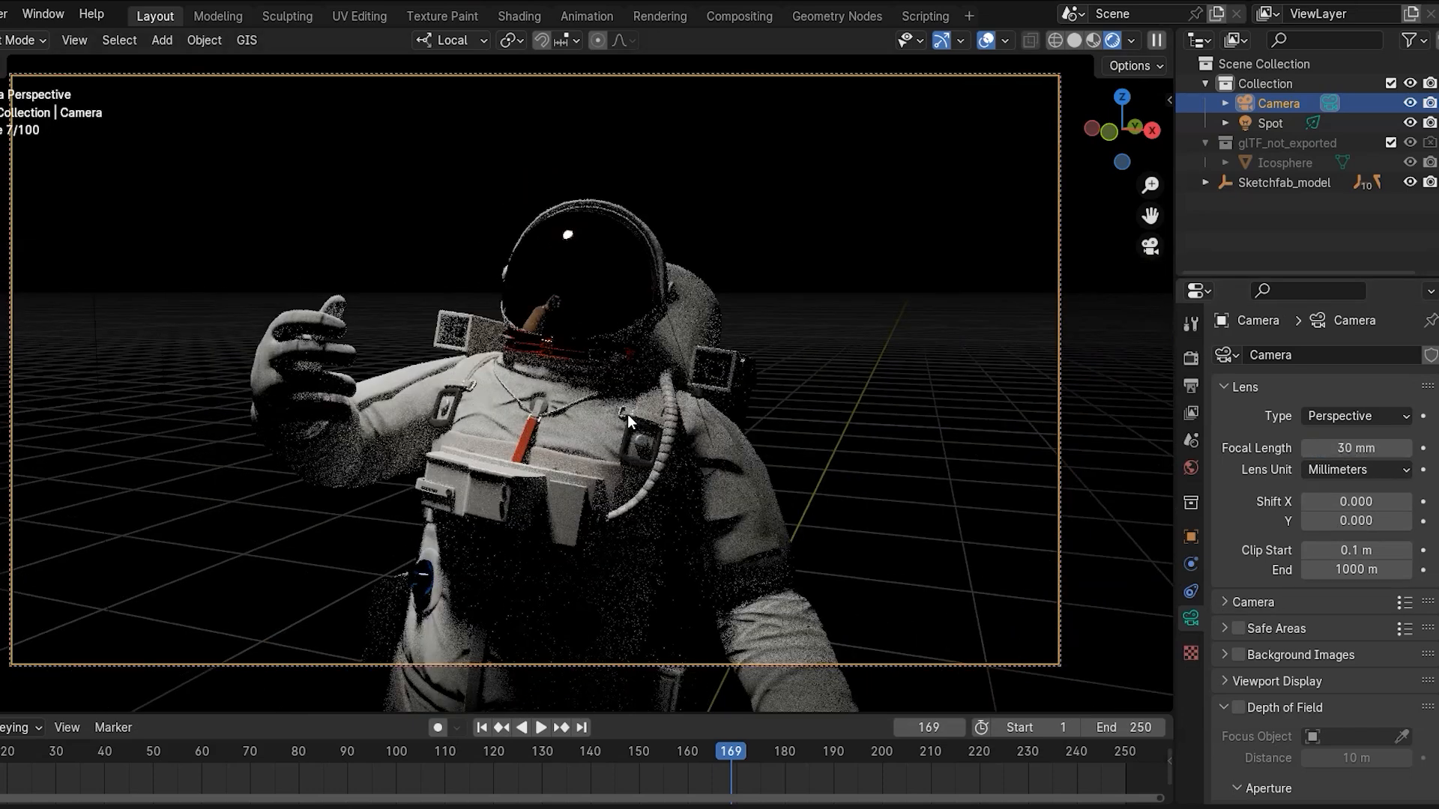
middle_click_drag(615, 407, 605, 370)
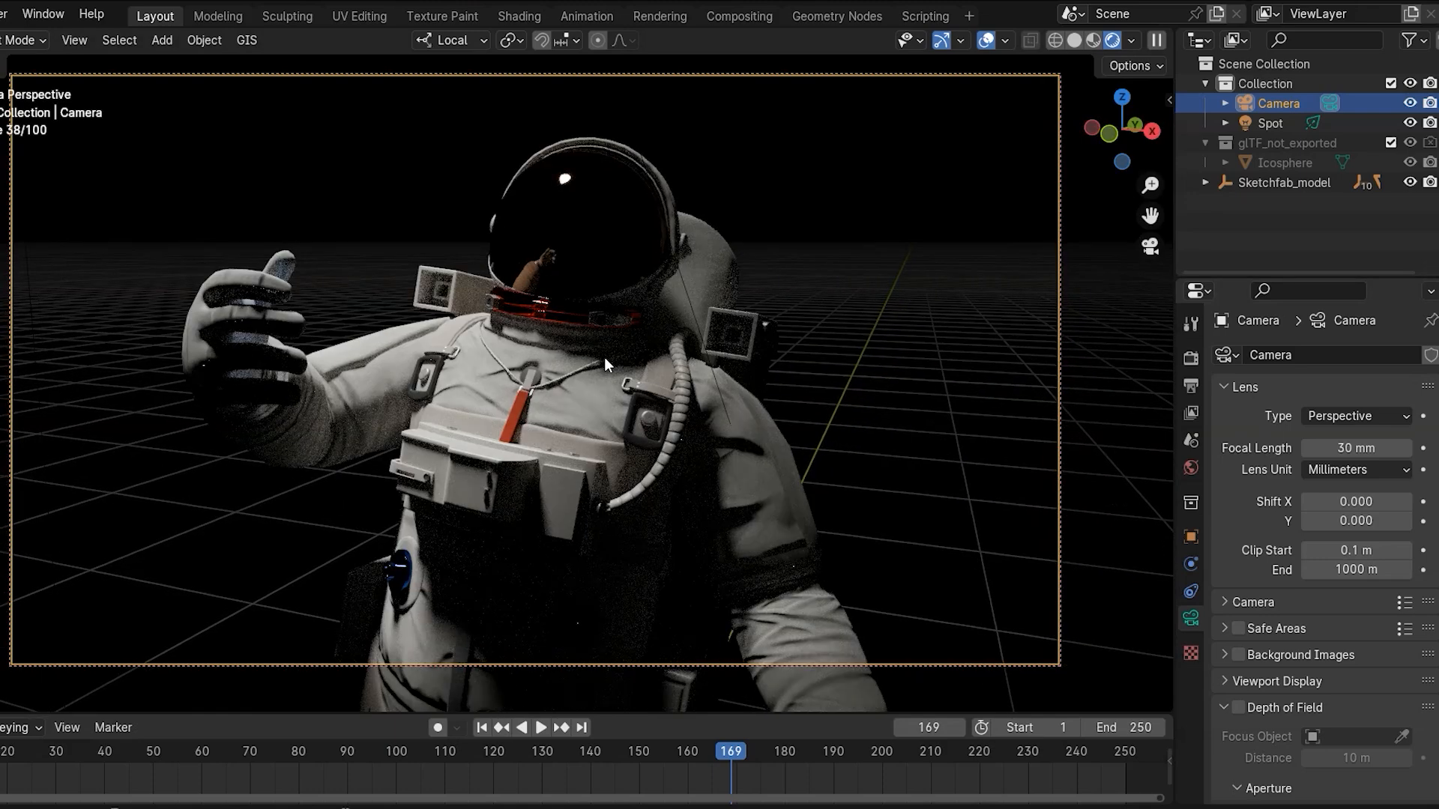
key("KP_0")
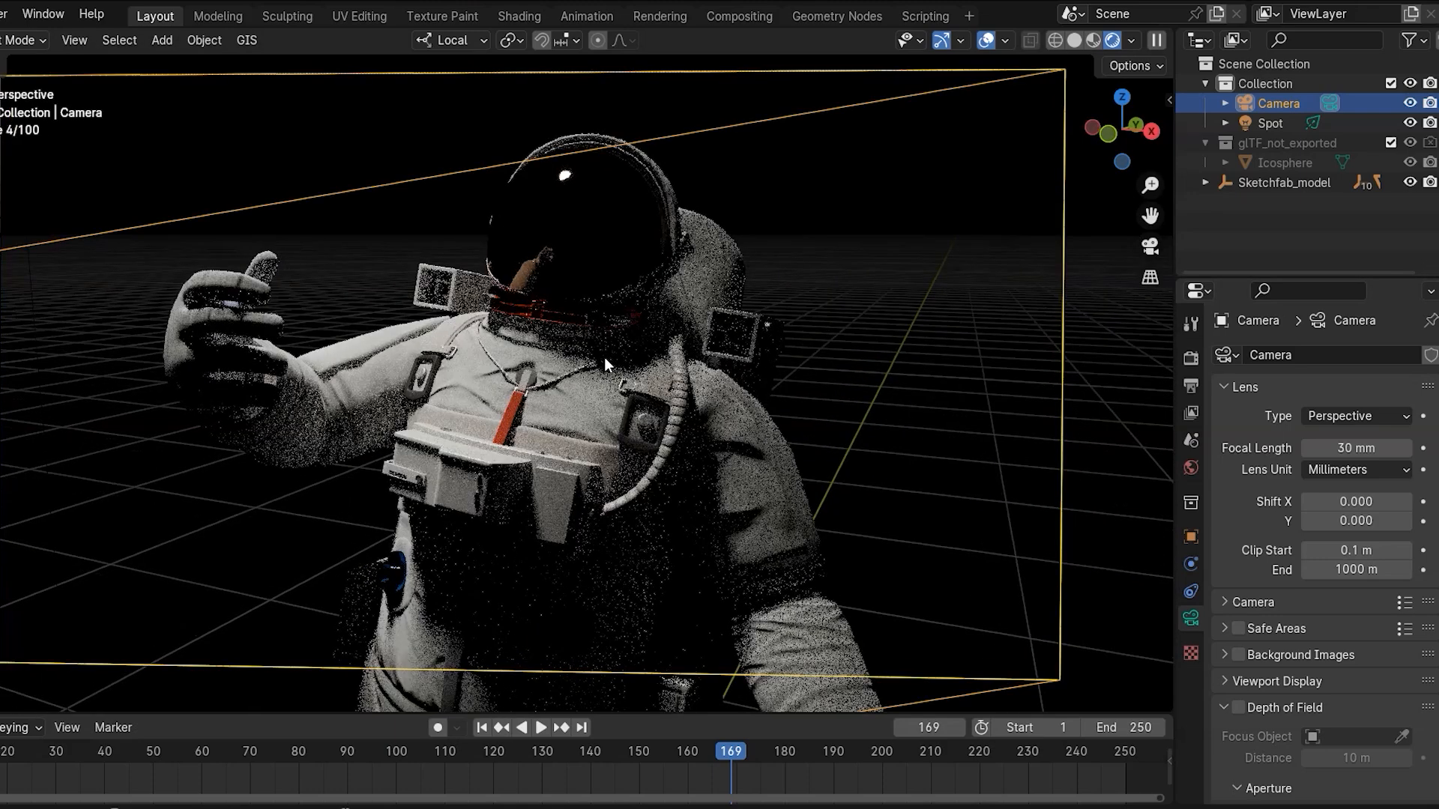
key("shift+a")
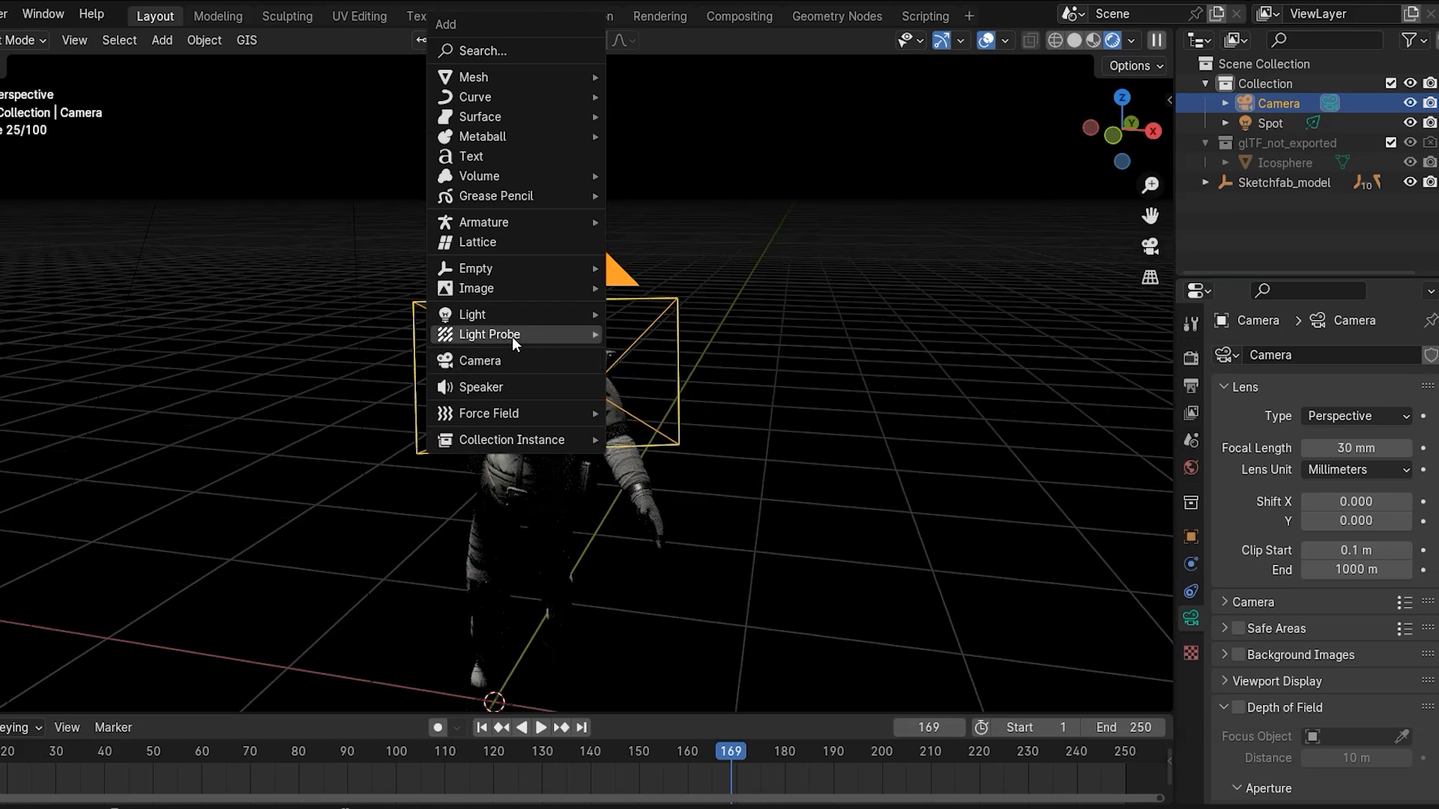
- Add a second spot light, move it sideways on Y, and tilt it to face sideways at torso height
mouse_move(510, 319)
left_click(659, 354)
middle_click_drag(658, 354, 513, 434)
key("g")
key("y")
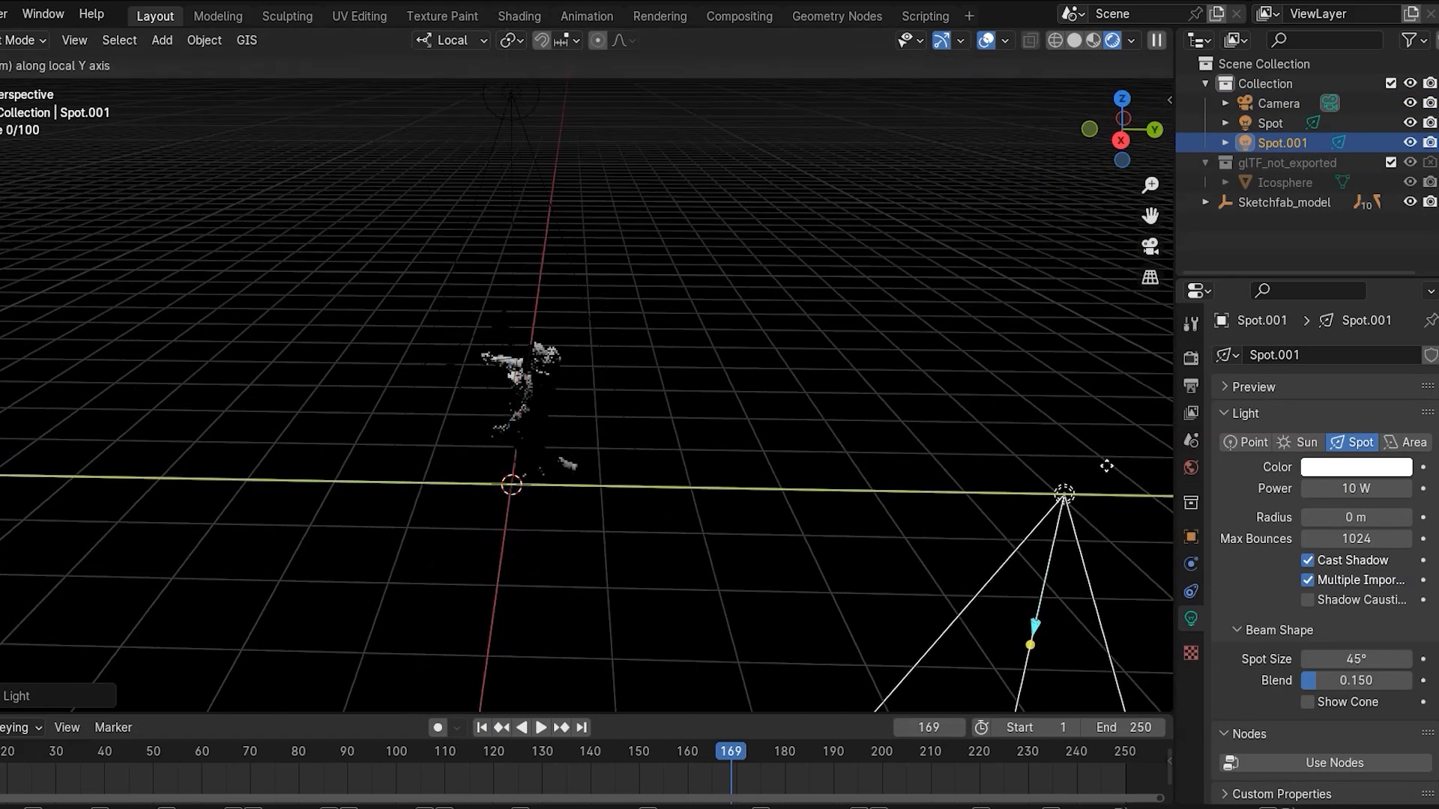
left_click(1096, 461)
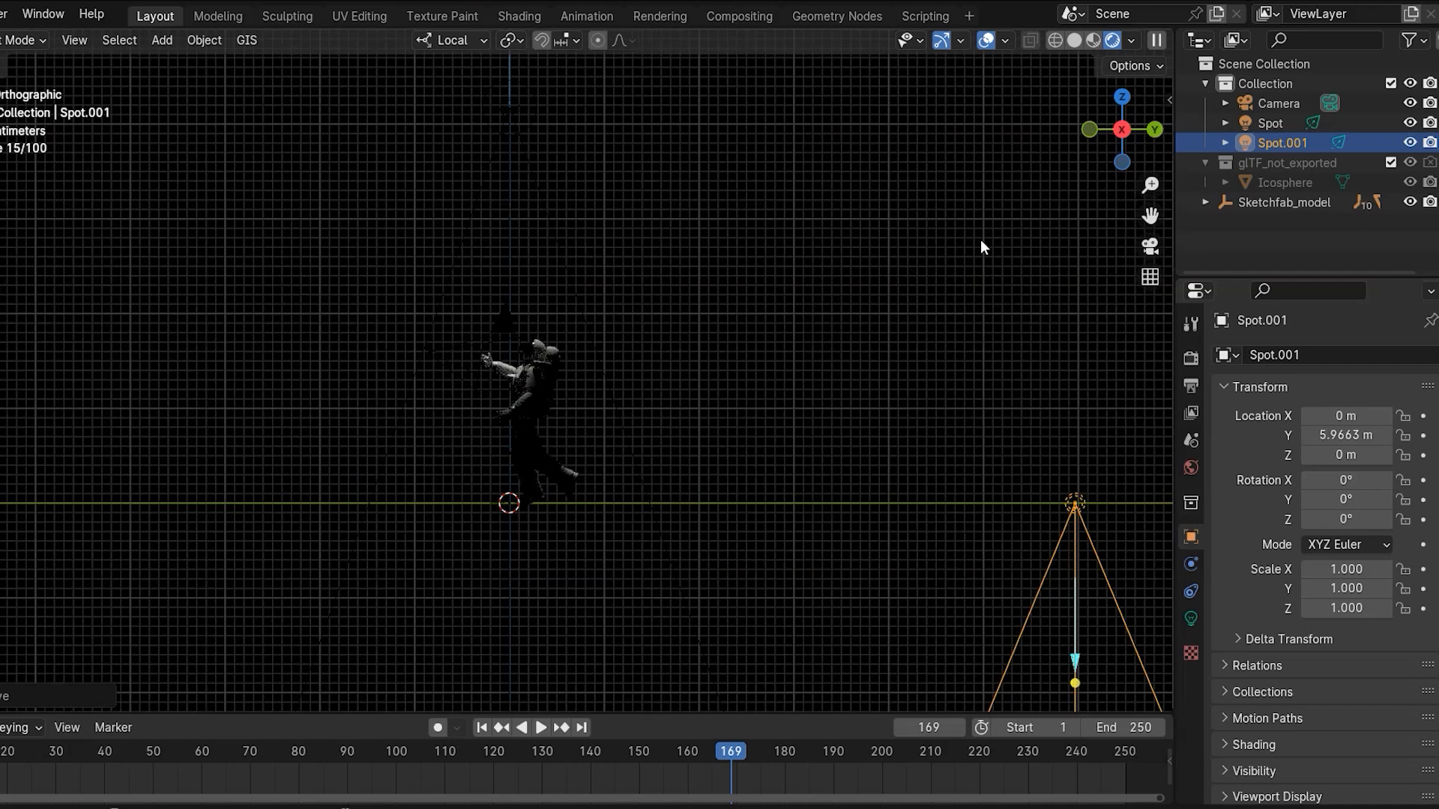
key("r")
left_click(934, 586)
key("g")
key("y")
left_click(932, 527)
- From top view, place Spot.001 beside the astronaut and rotate it on Z to aim at him
key("KP_7")
key("g")
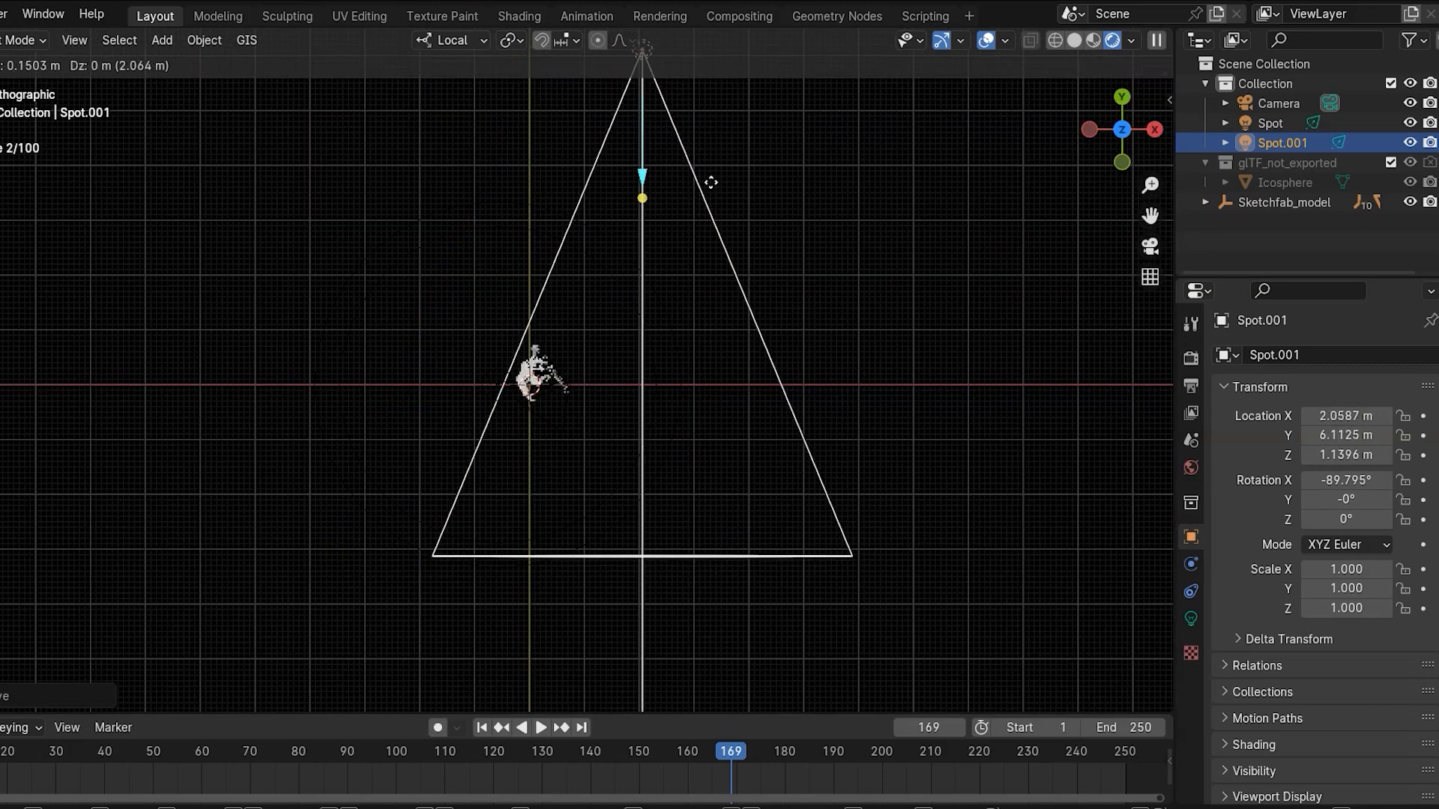
left_click(791, 211)
key("r")
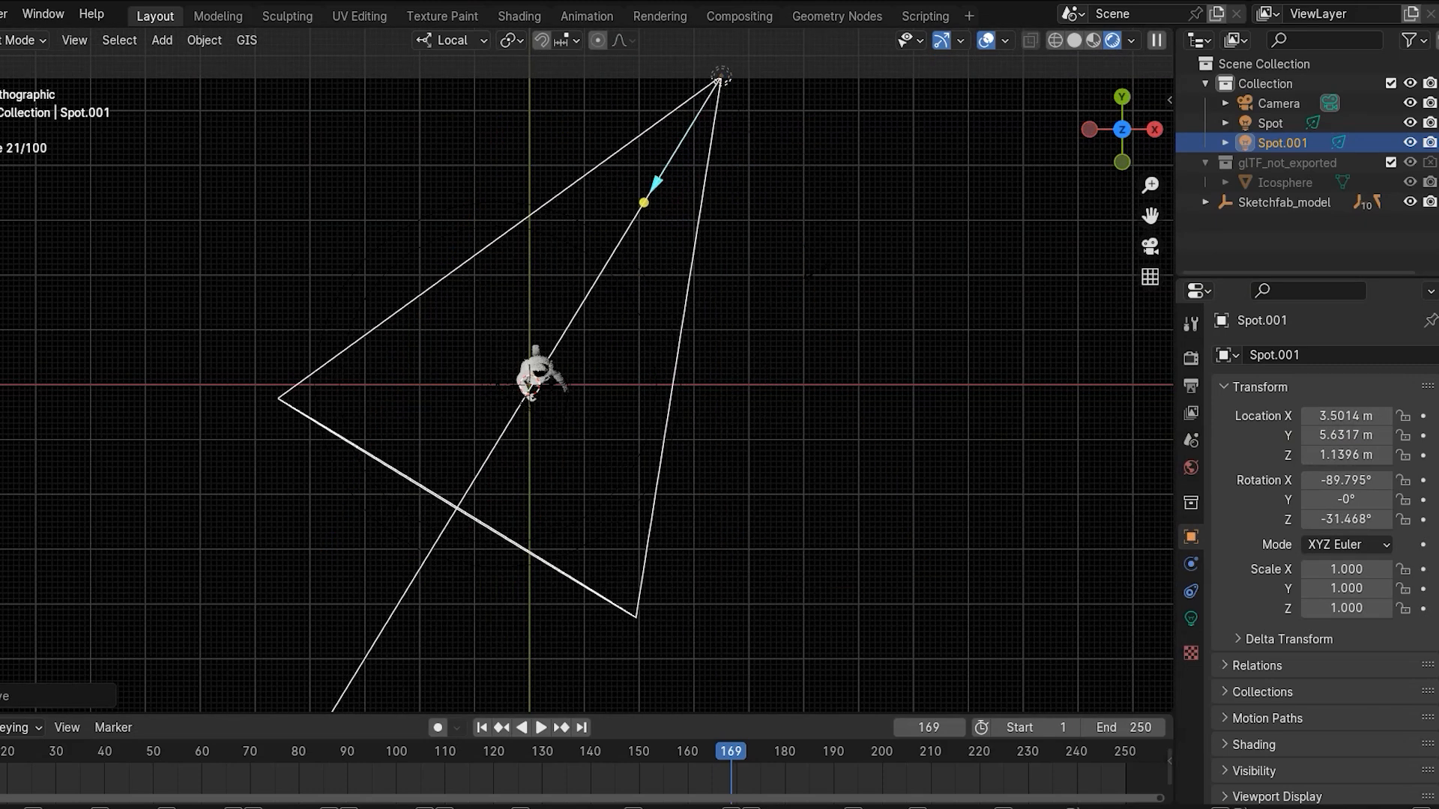
left_click(592, 465)
middle_click_drag(592, 464, 308, 231)
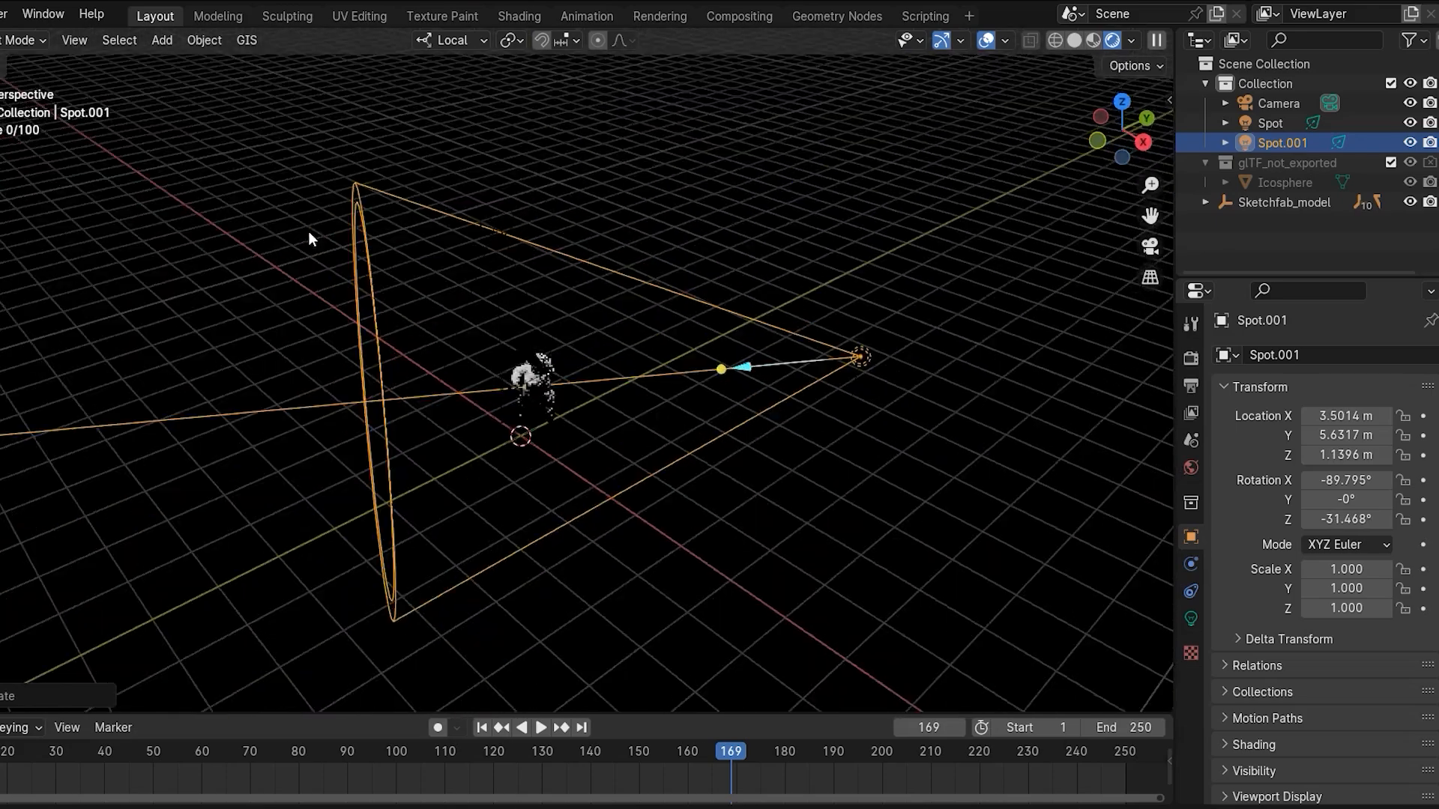
scroll(465, 337, "up", 6)
middle_click_drag(538, 532, 425, 580)
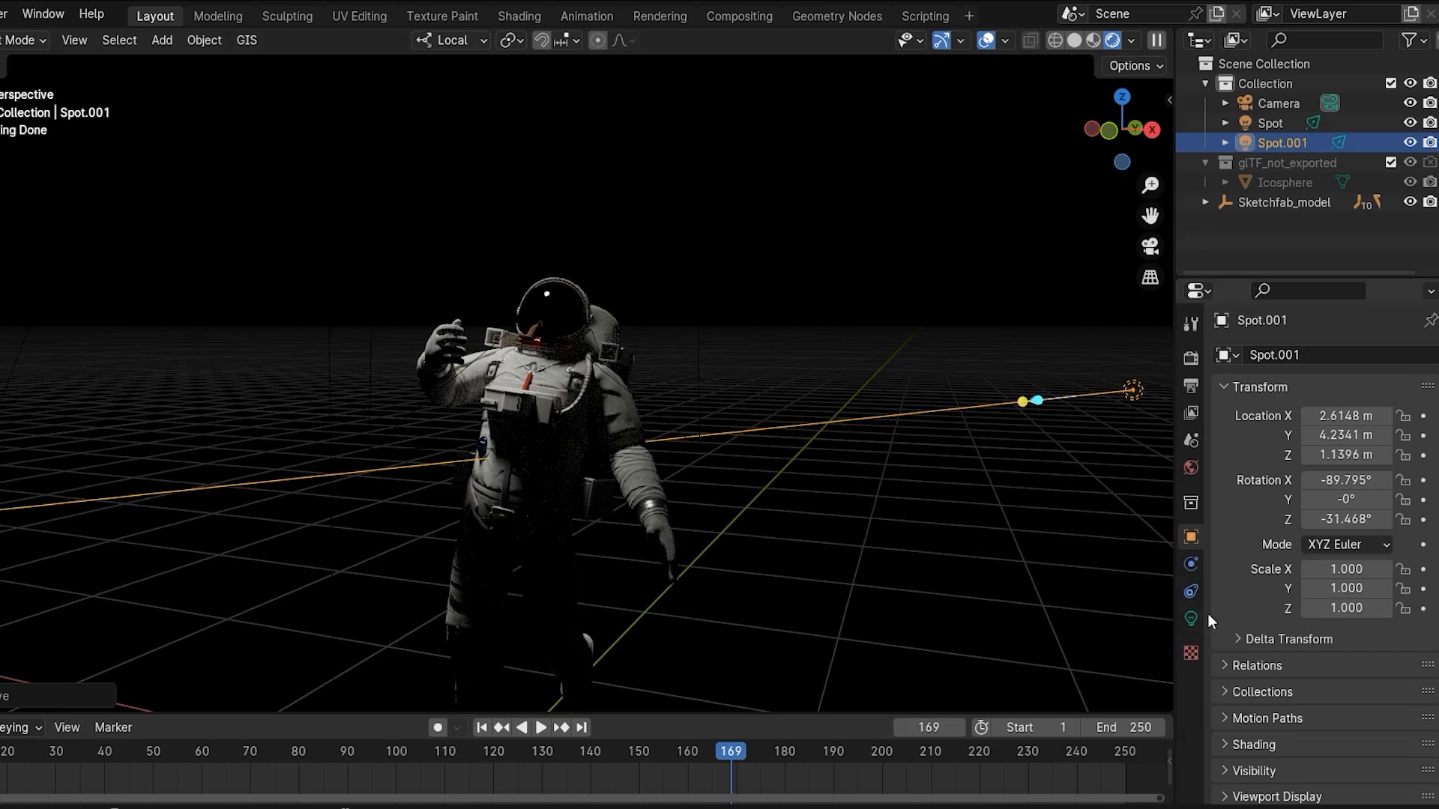
- Give Spot.001 400 W power and a saturated magenta colour
left_click(1192, 617)
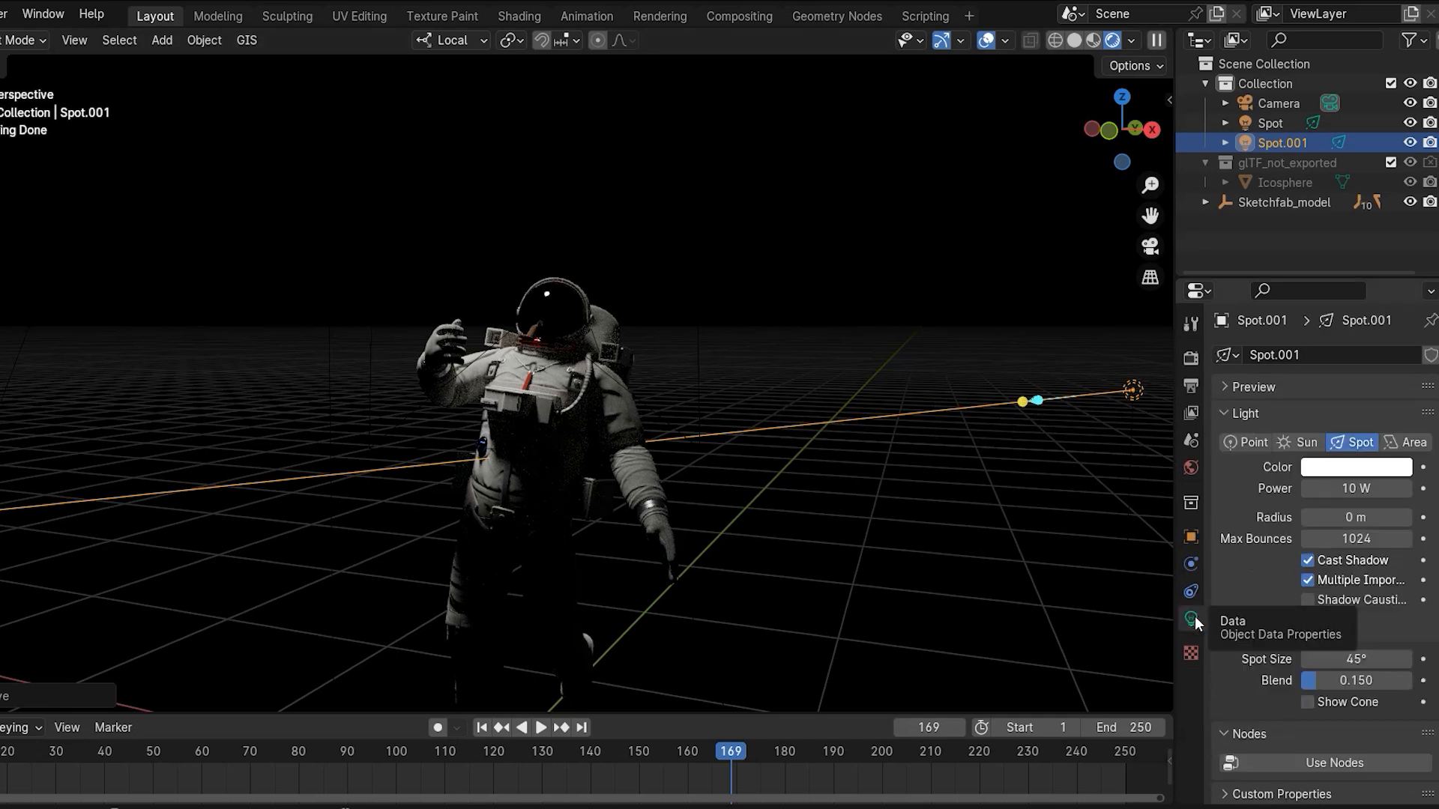
left_click(1378, 489)
type("400")
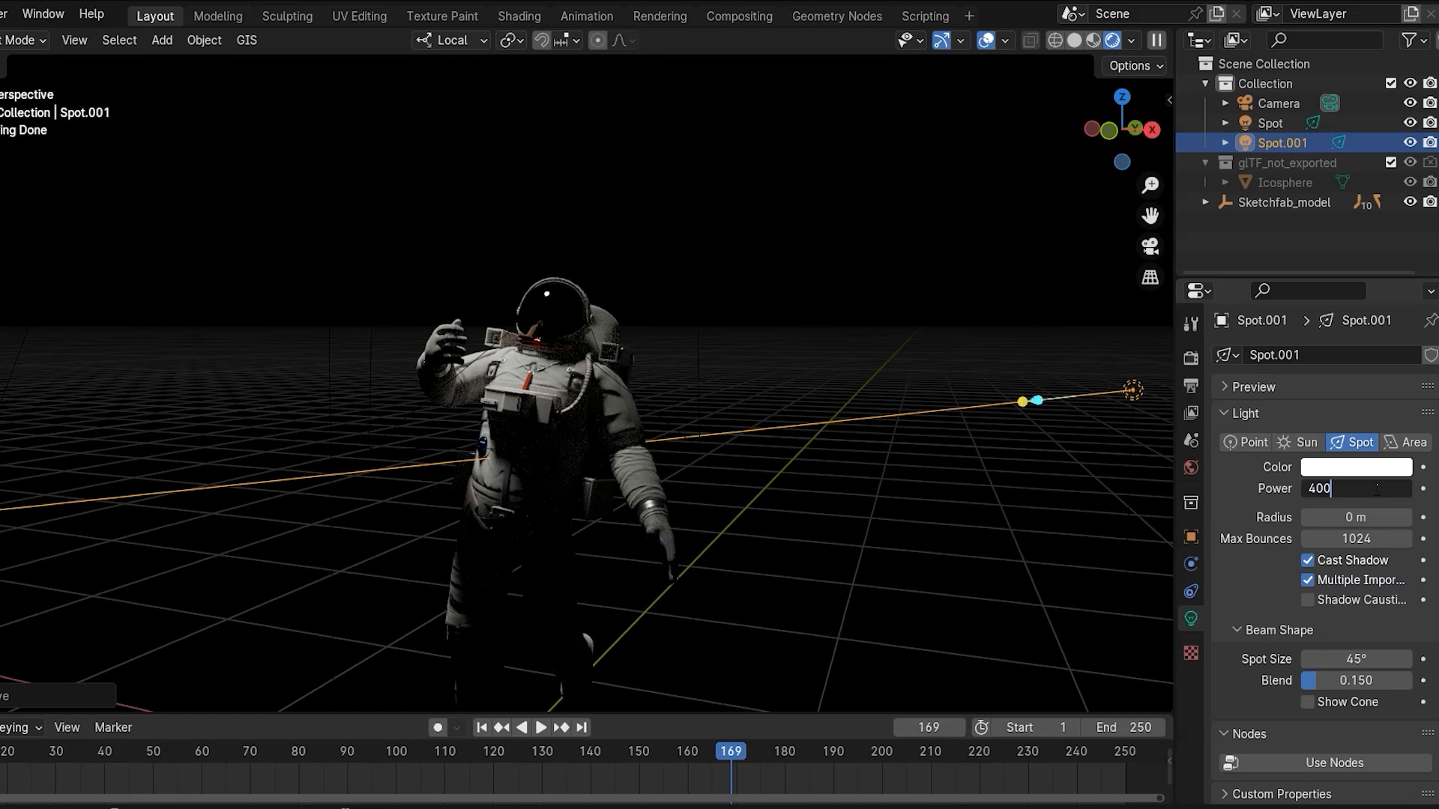
key("Return")
left_click(1357, 467)
left_click(1307, 273)
left_click_drag(1307, 273, 1322, 315)
- Check through the camera and lower the pink light's power to 200 W
key("KP_0")
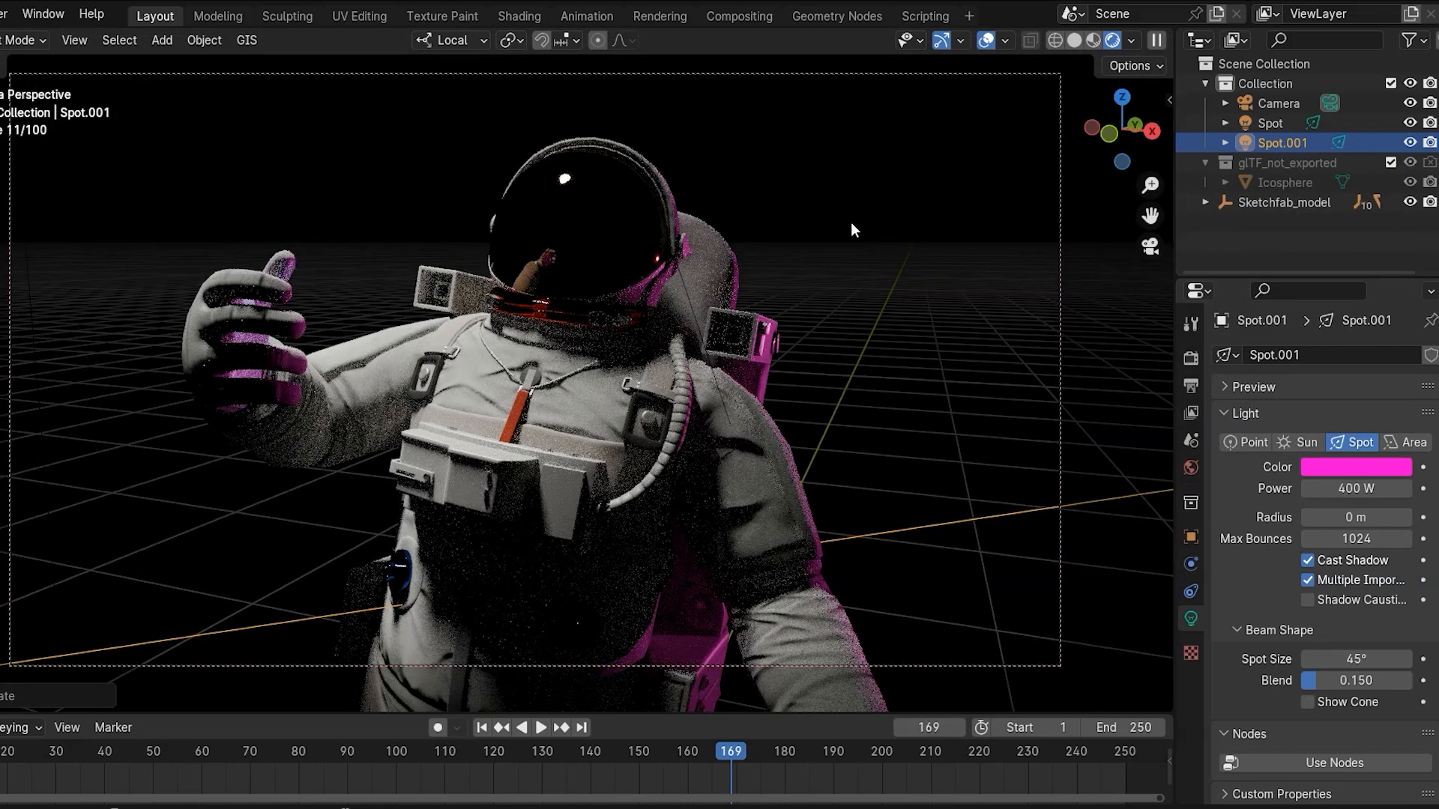
left_click(1340, 491)
type("200")
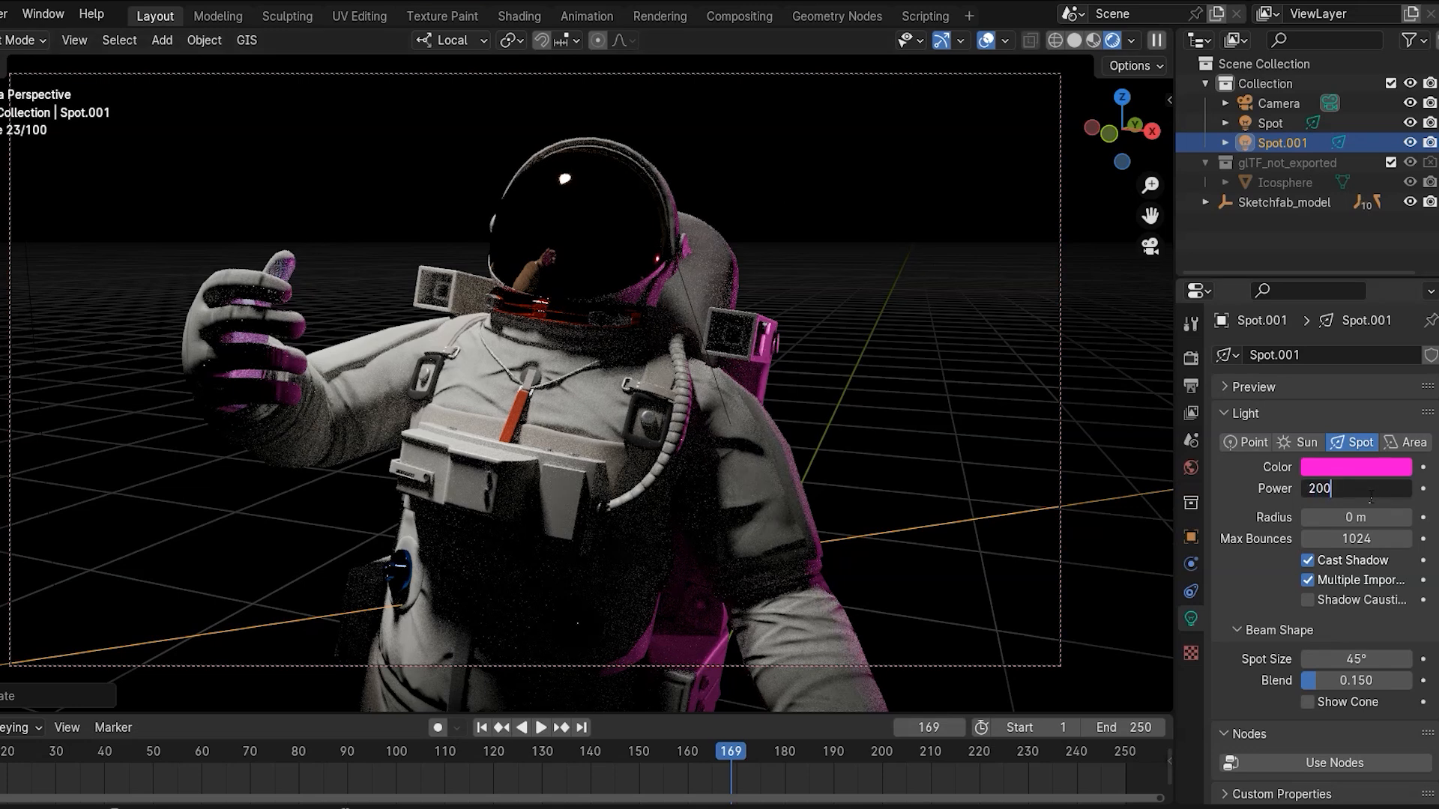
key("Return")
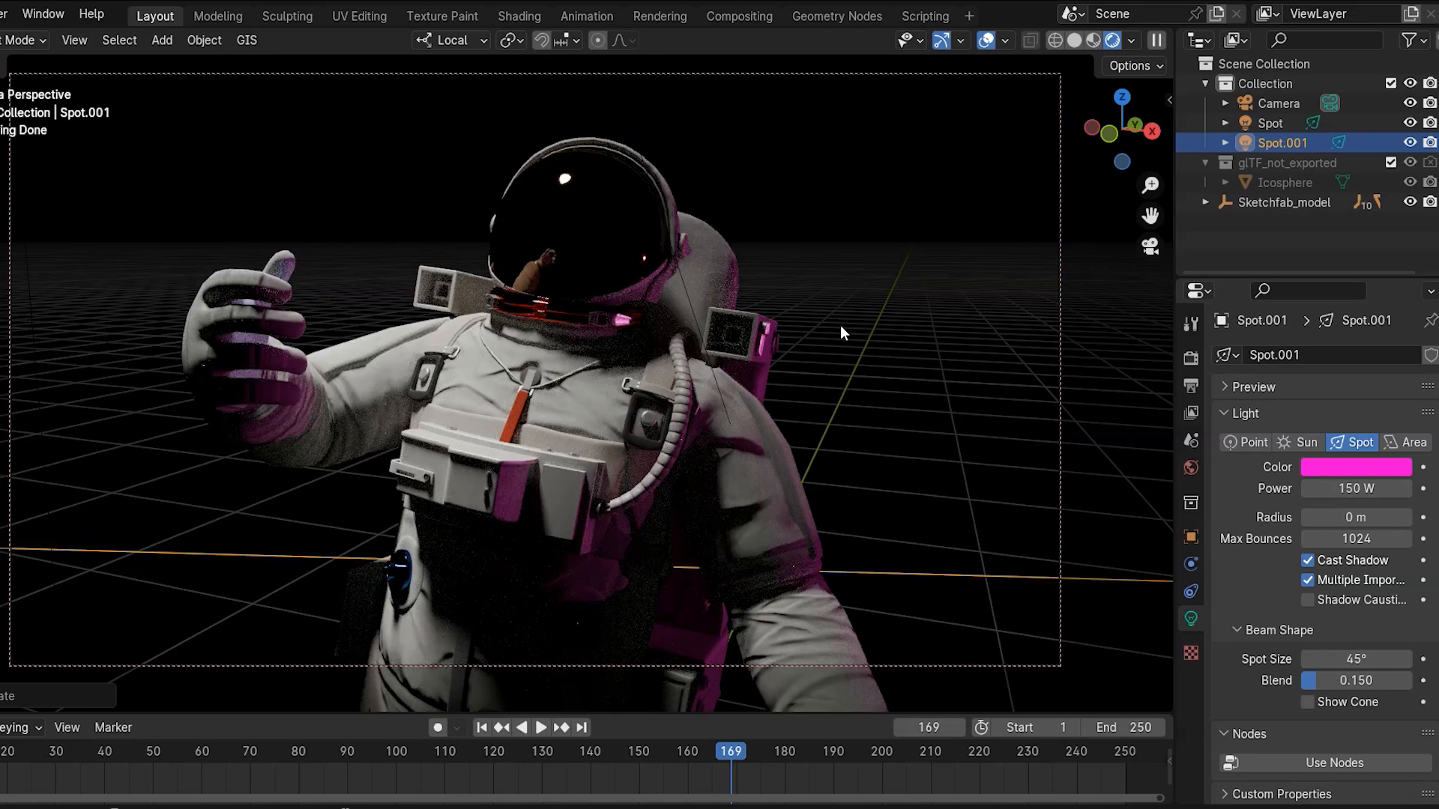
key("KP_7")
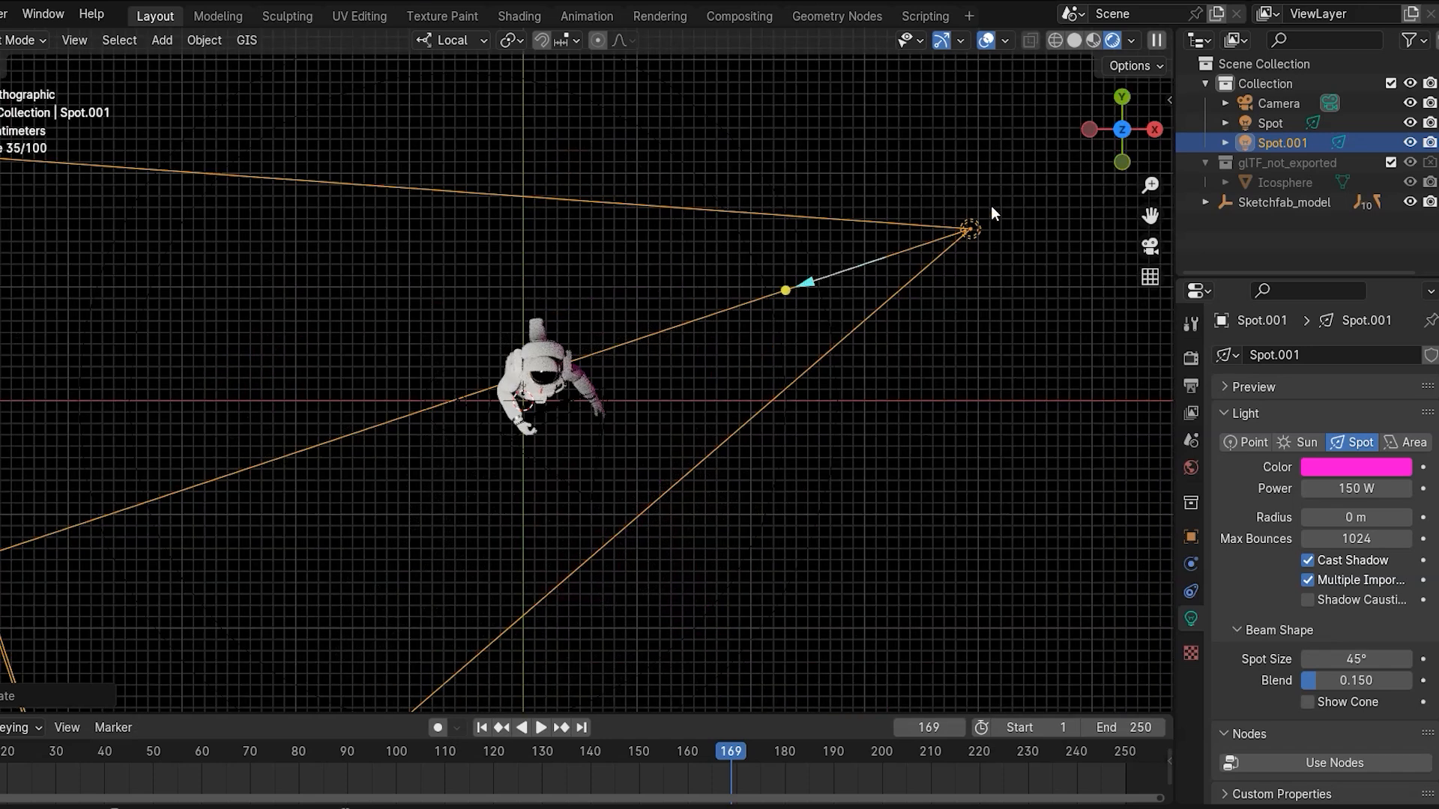
- Duplicate the pink light to the astronaut's left, aim it at him, and make it cyan
key("shift+d")
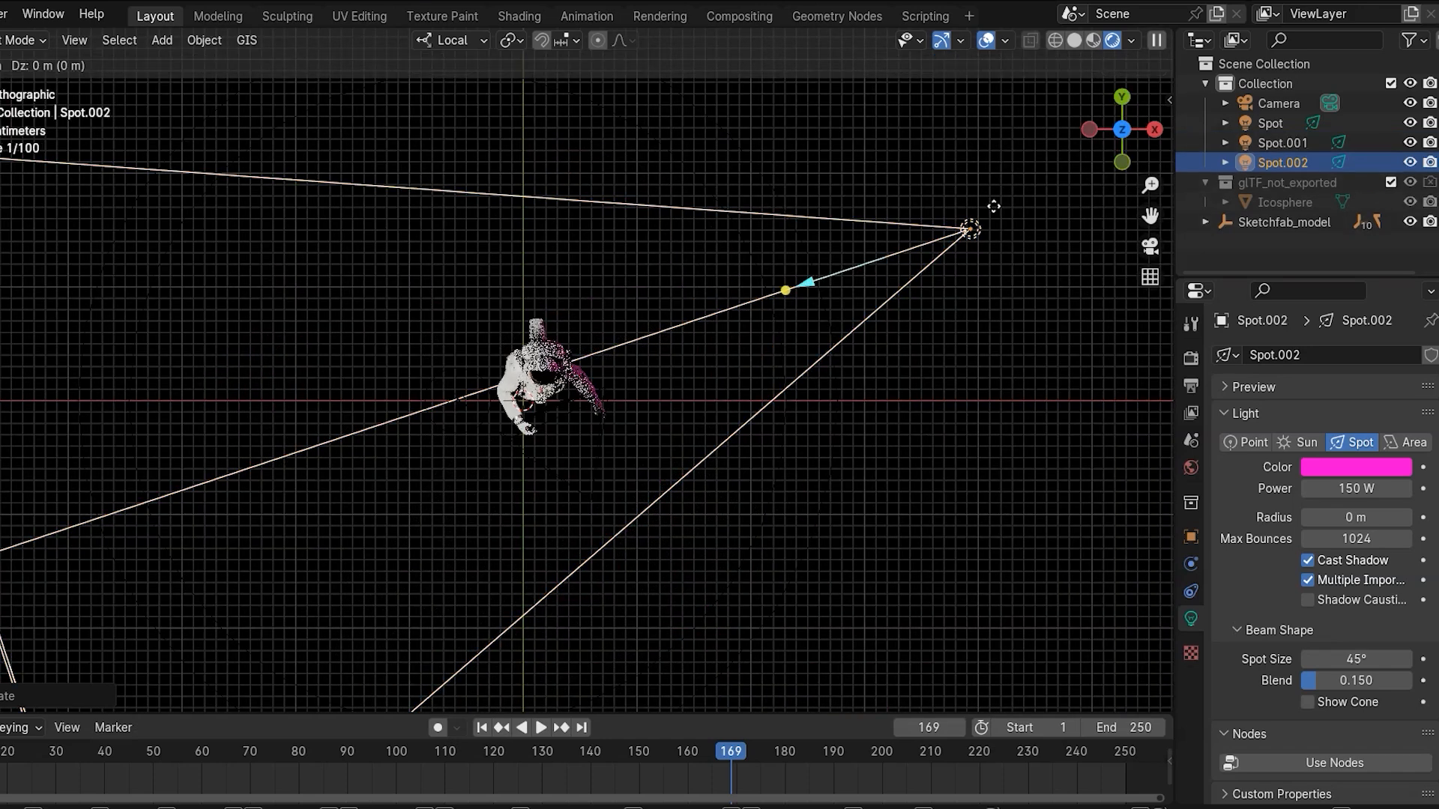
left_click(112, 341)
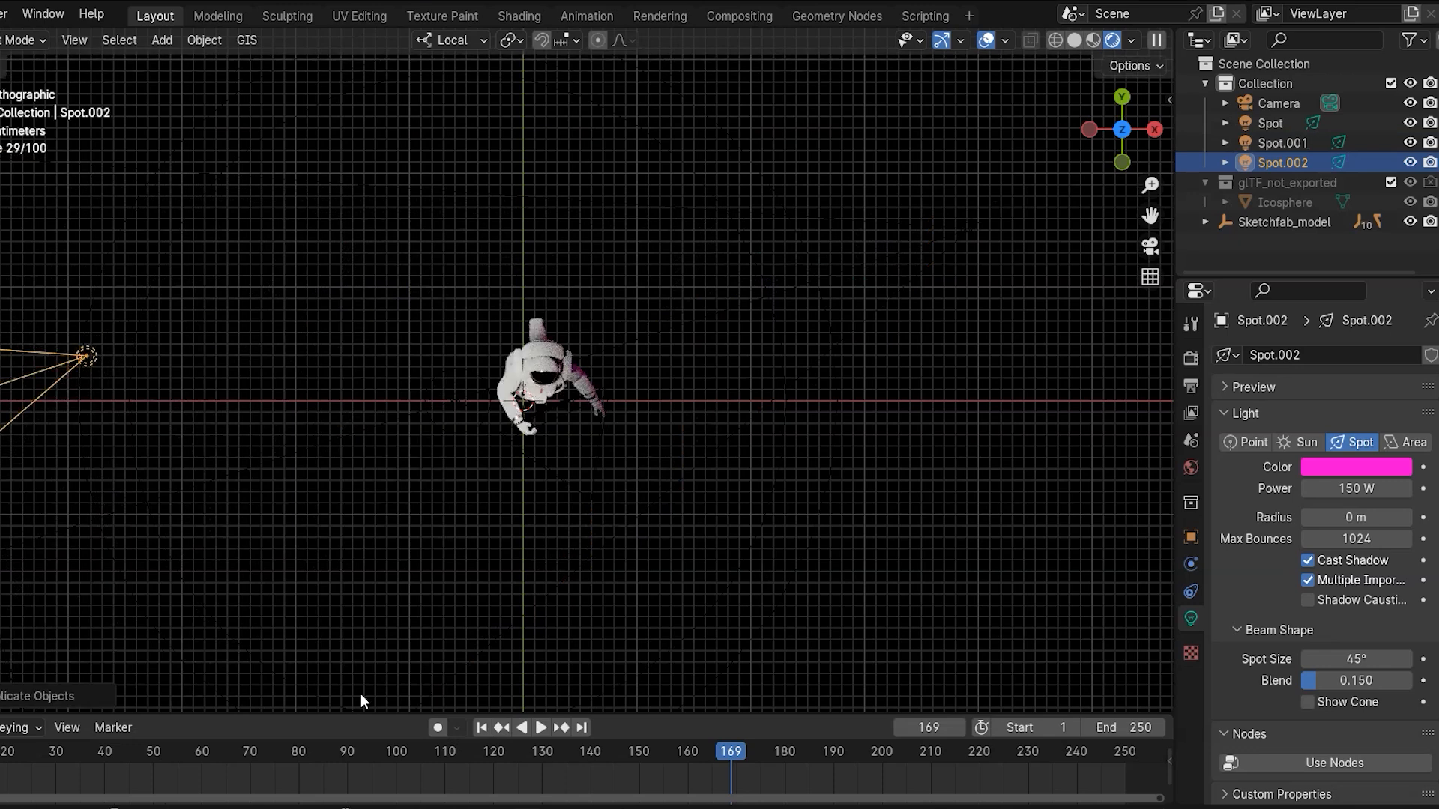
key("r")
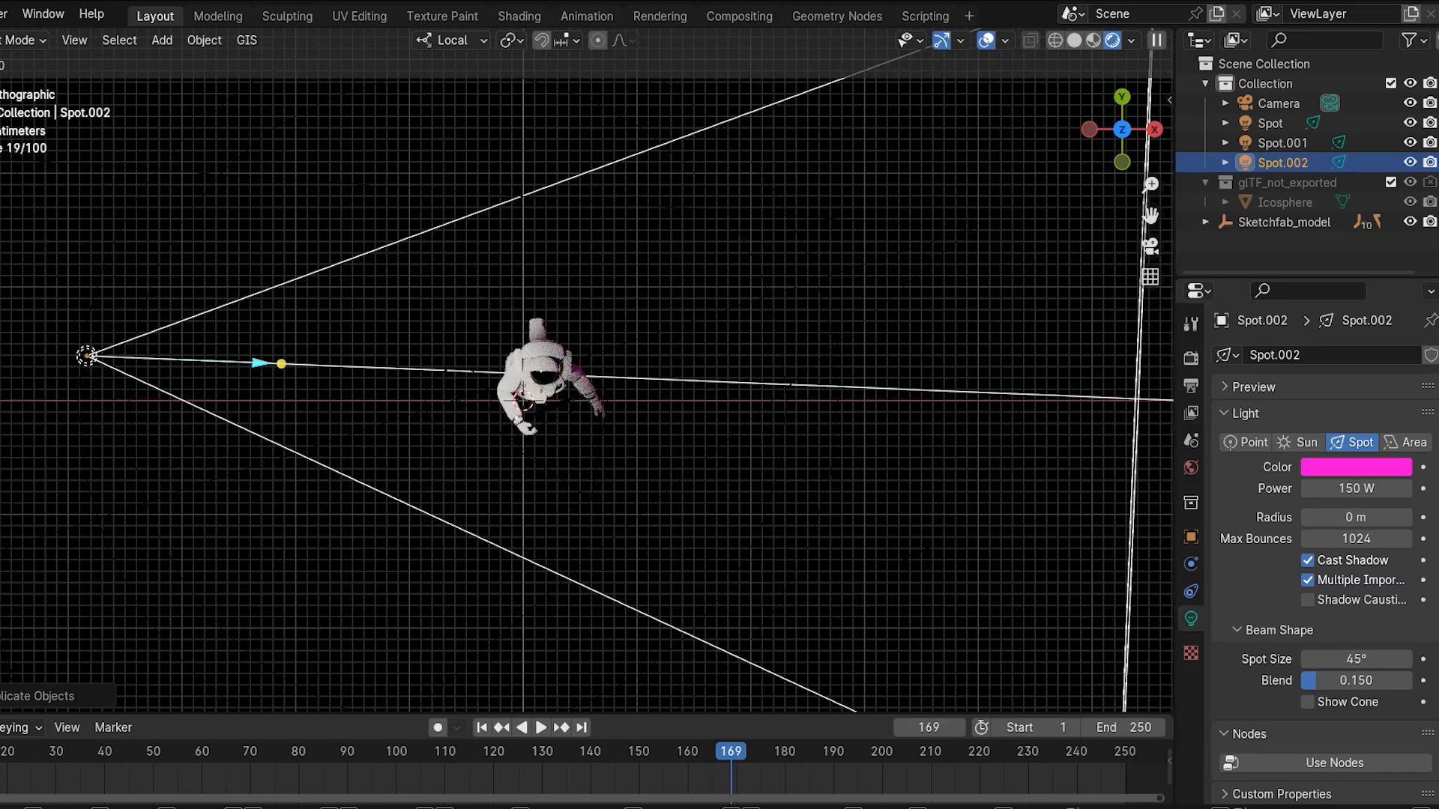
left_click(811, 568)
key("KP_0")
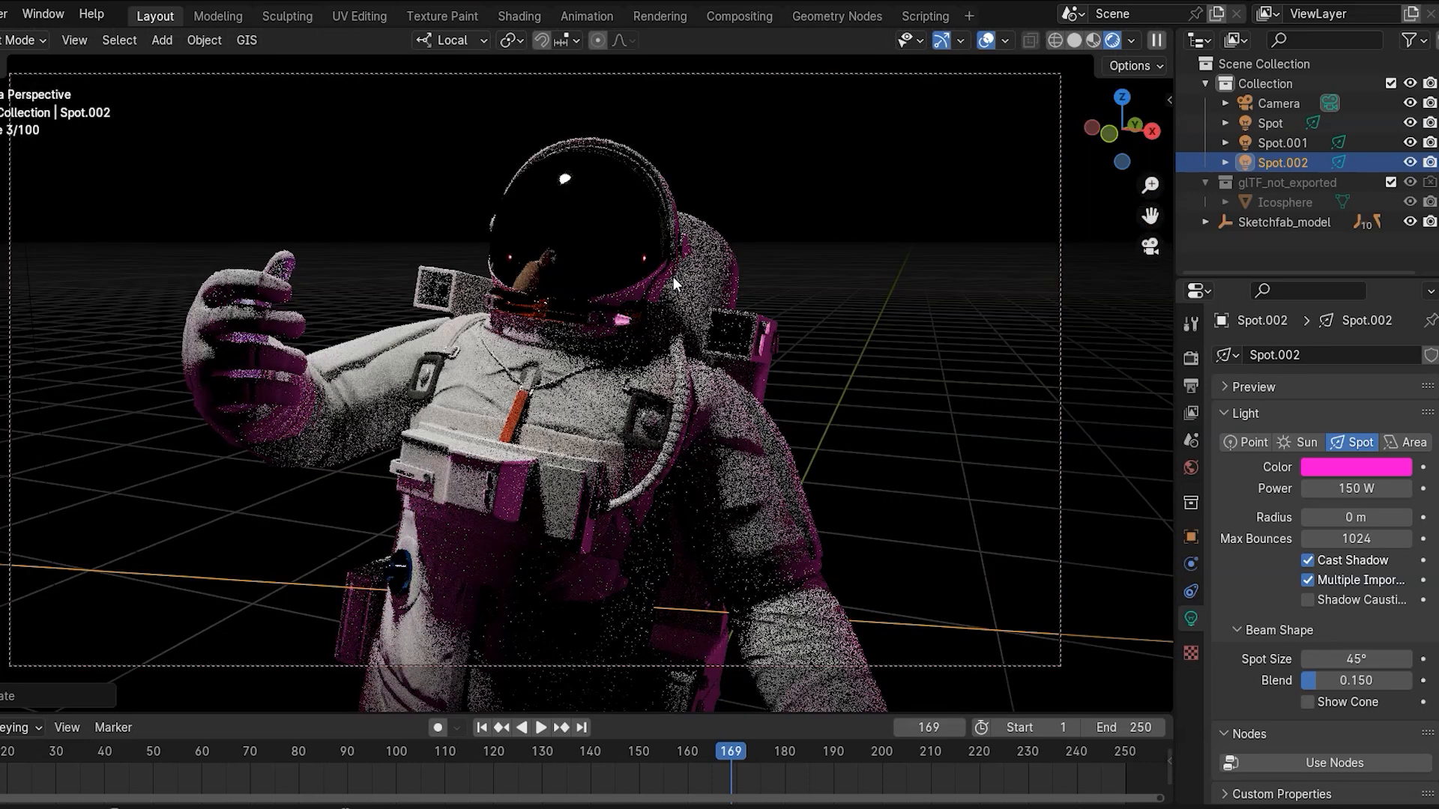
left_click(1389, 465)
left_click_drag(1288, 233, 1299, 179)
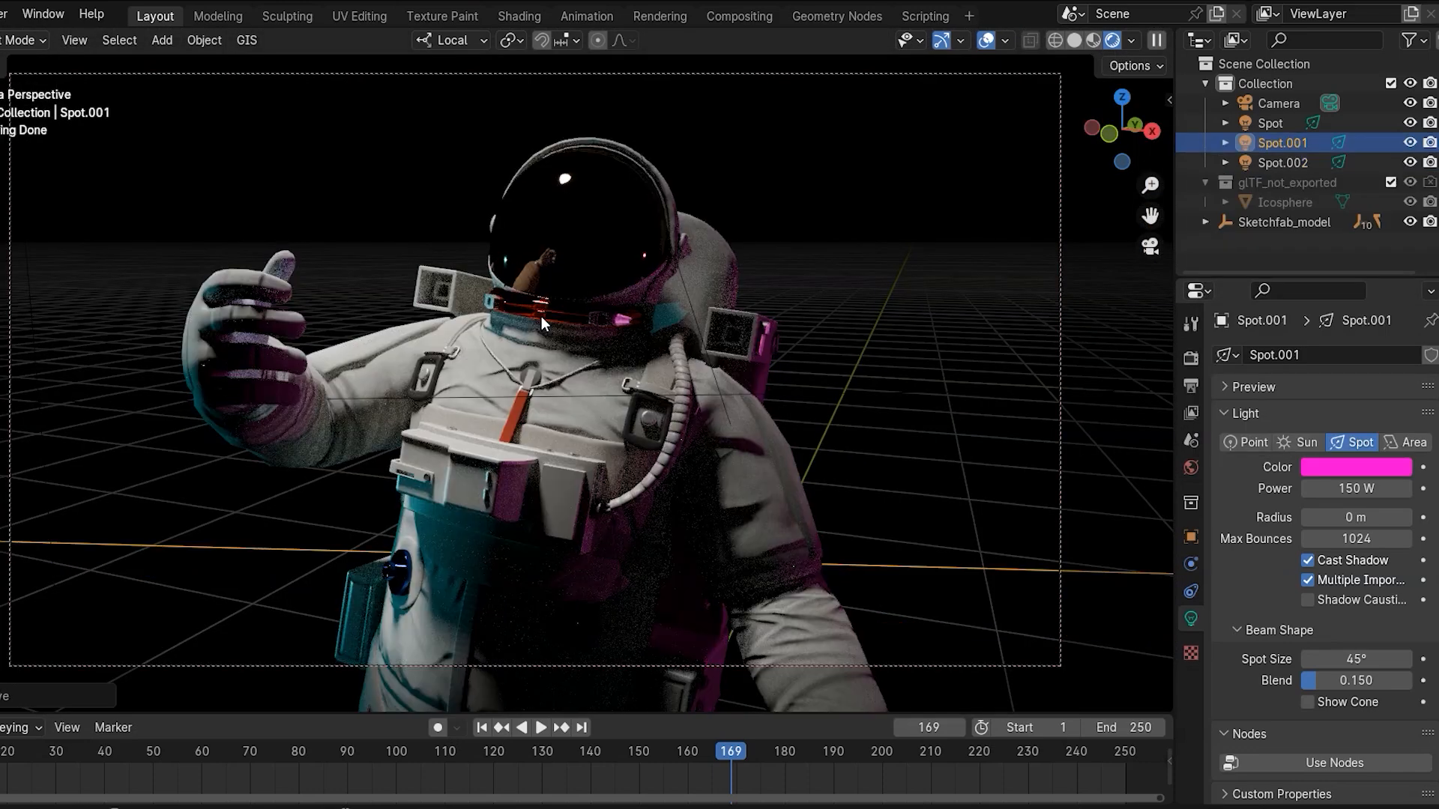
- Select Spot, Spot.001 and Spot.002 in the Outliner and move them into a new collection named Light
left_click(1289, 120)
left_click(1285, 154, "shift")
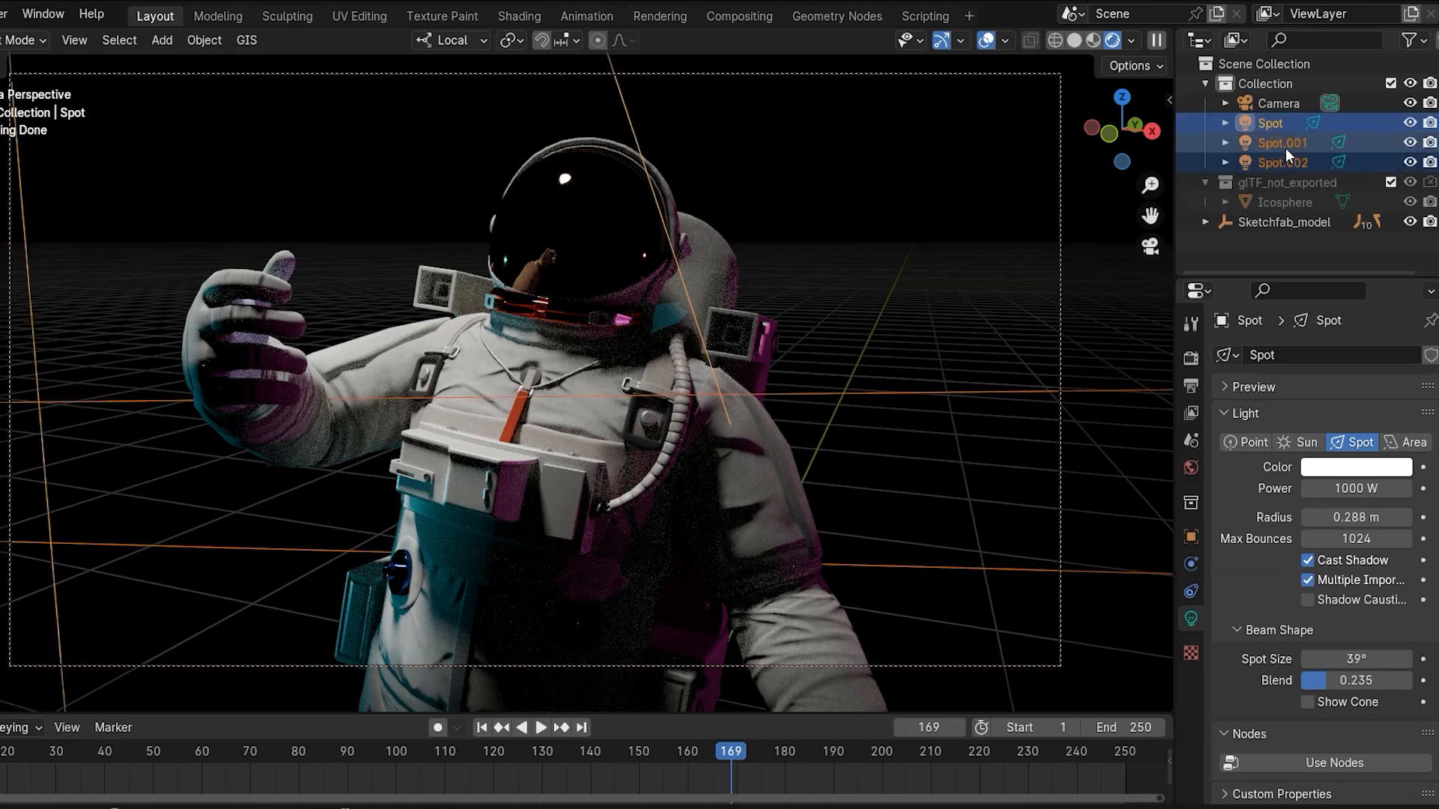
key("m")
left_click(1285, 146)
key("BackSpace")
type("Light")
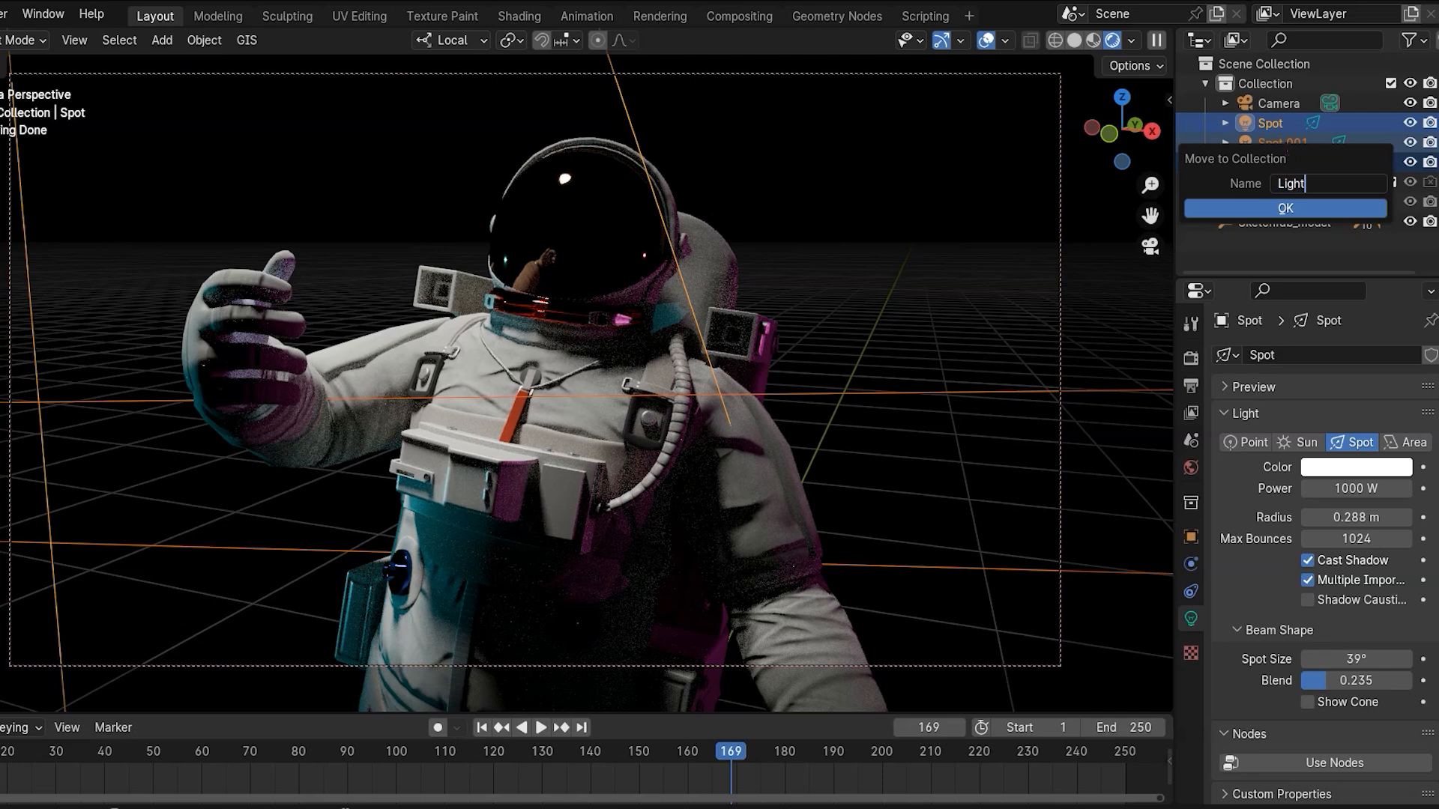
key("Return")
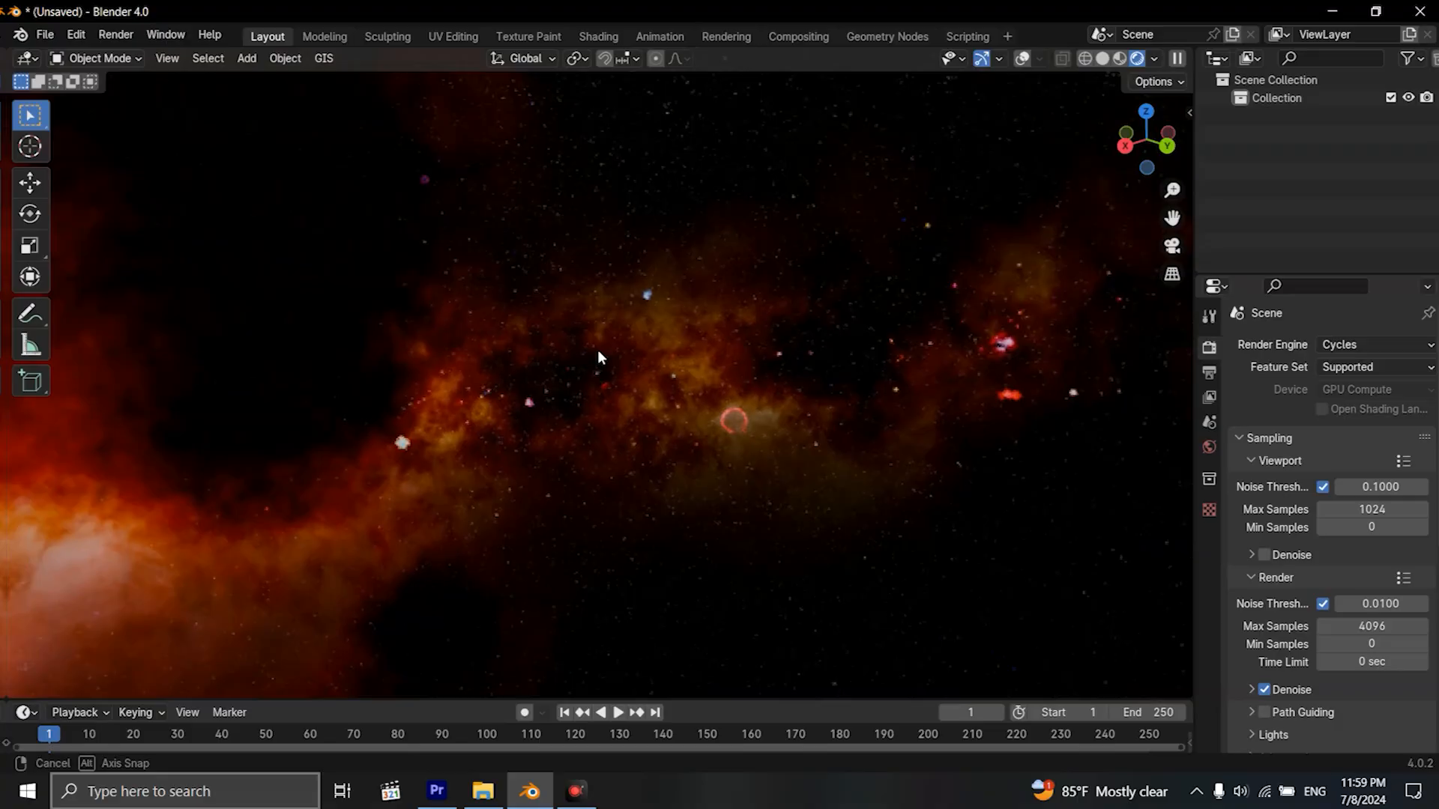
- Set the world colour to use an Environment Texture
middle_click_drag(598, 350, 344, 293)
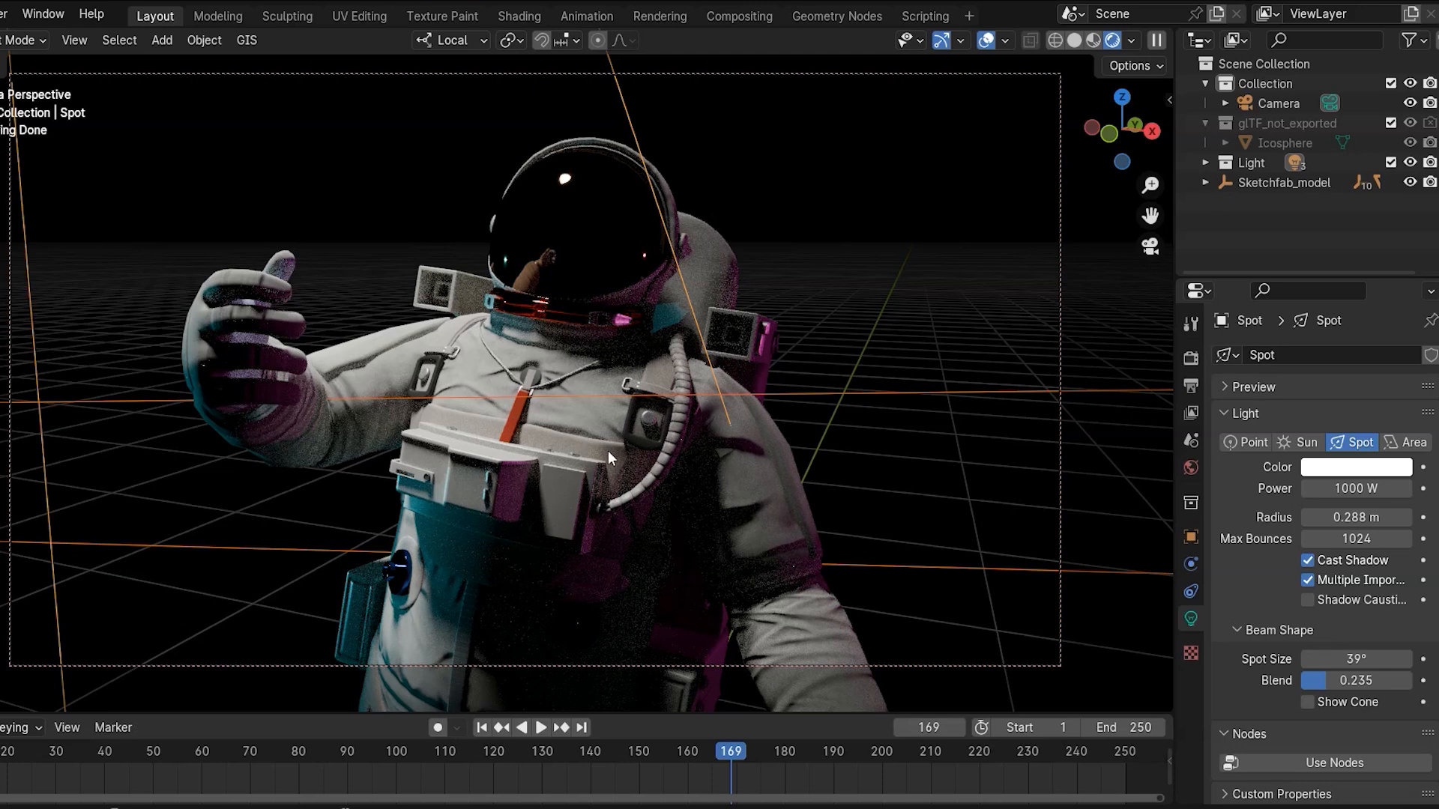
left_click(1191, 469)
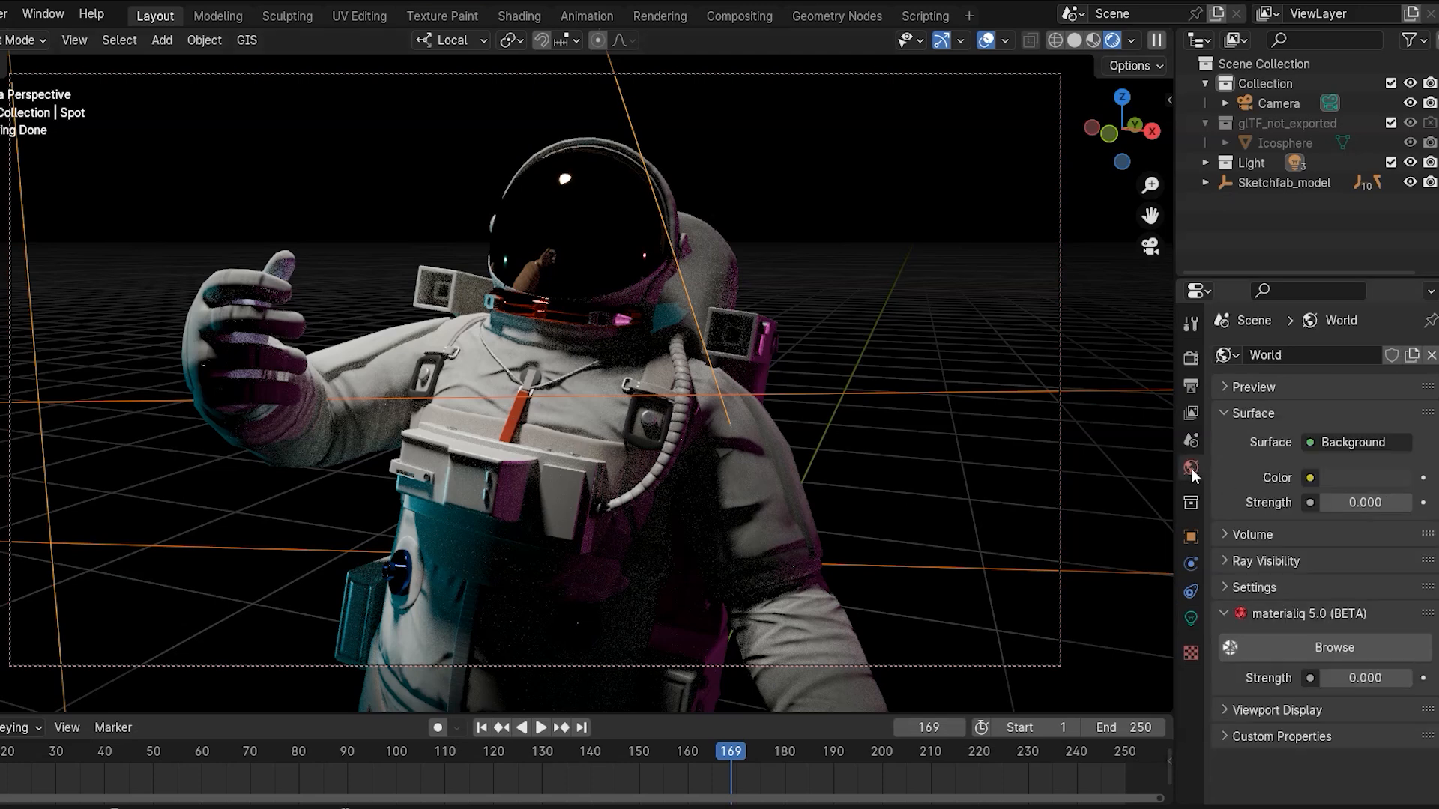
left_click(1311, 478)
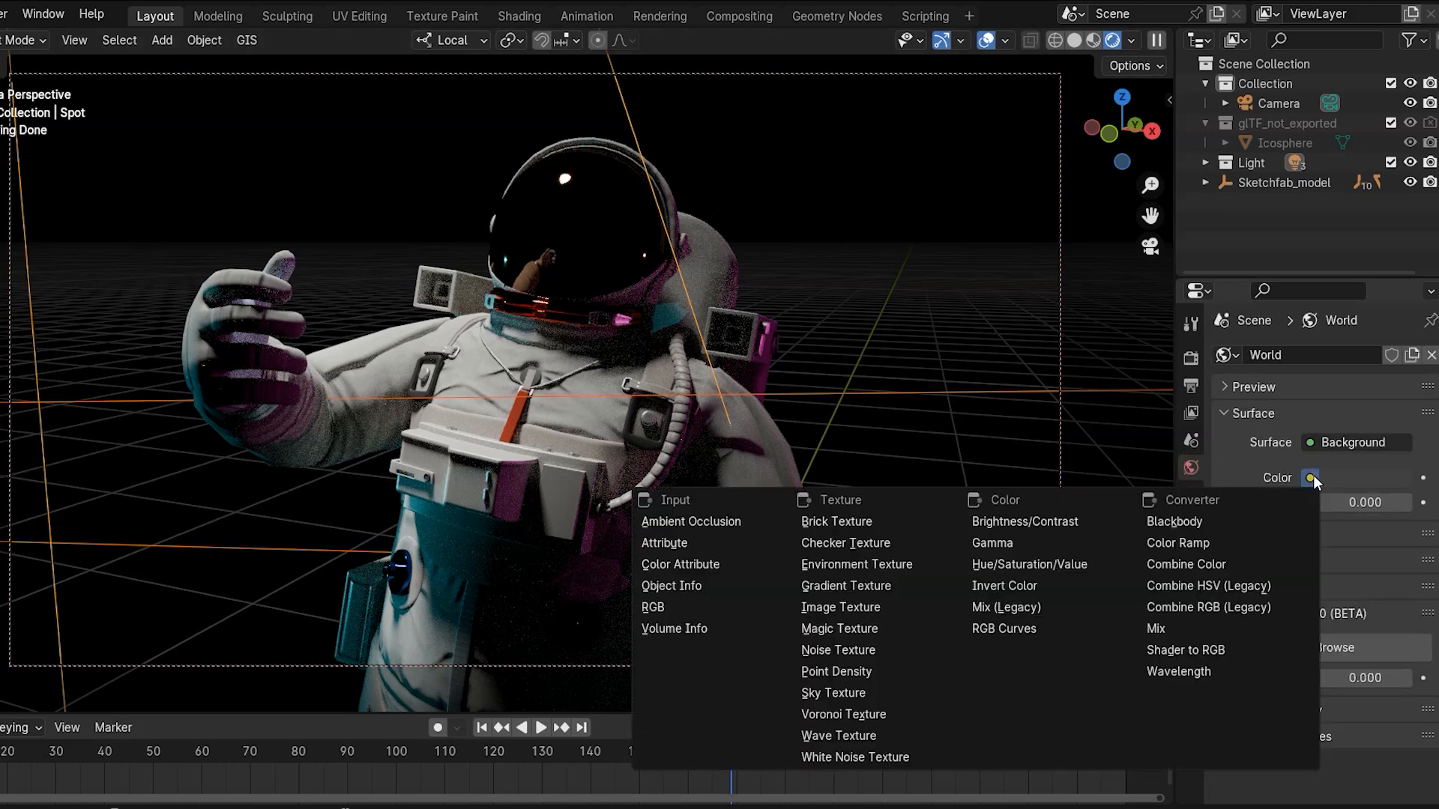
left_click(902, 568)
- Load Pillars_Of_Creation.exr from the Space/Nebulas folder on the D: drive as the environment image
left_click(1349, 502)
left_click(162, 604)
double_click(590, 339)
double_click(511, 334)
double_click(510, 334)
double_click(960, 326)
double_click(406, 318)
double_click(483, 318)
double_click(361, 308)
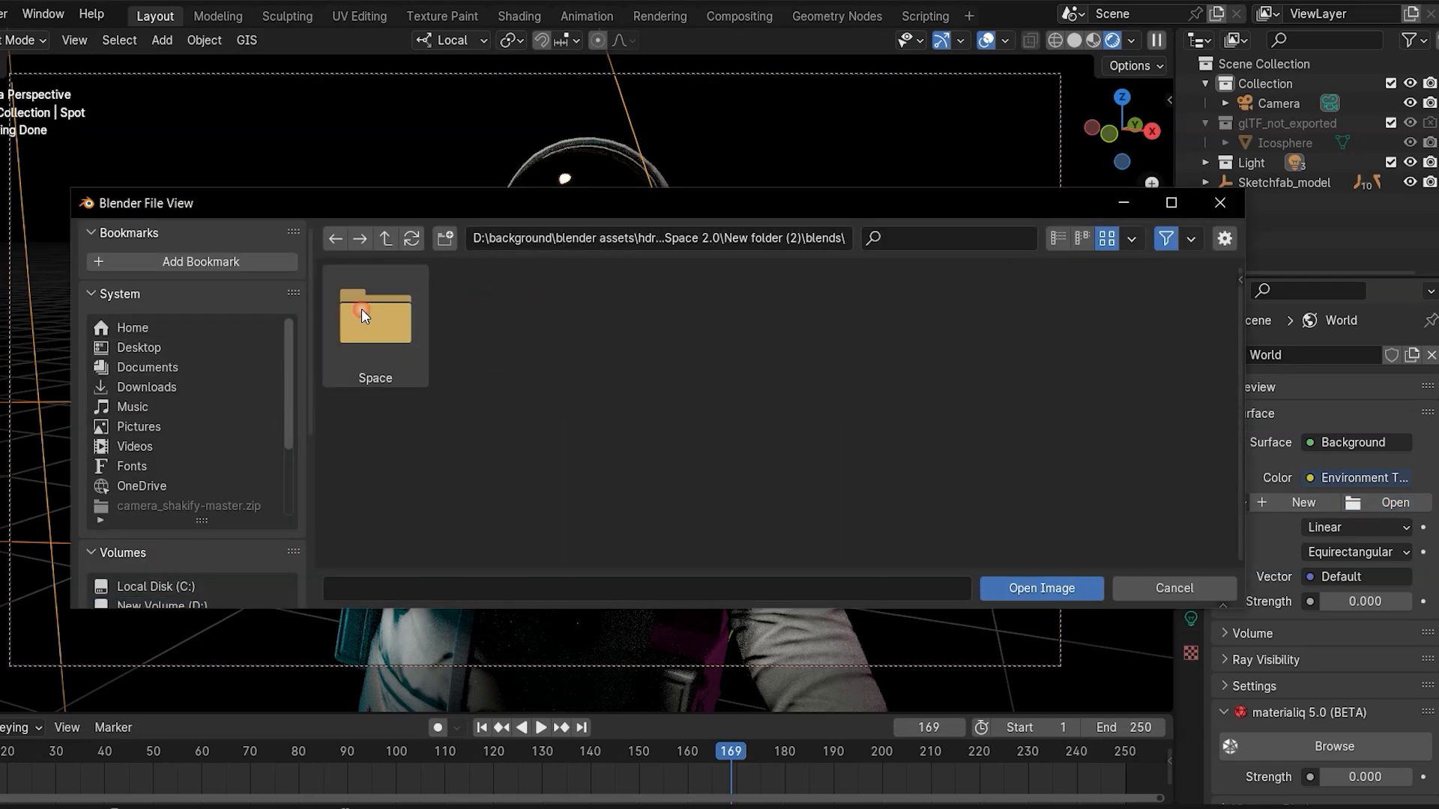
double_click(520, 320)
double_click(398, 321)
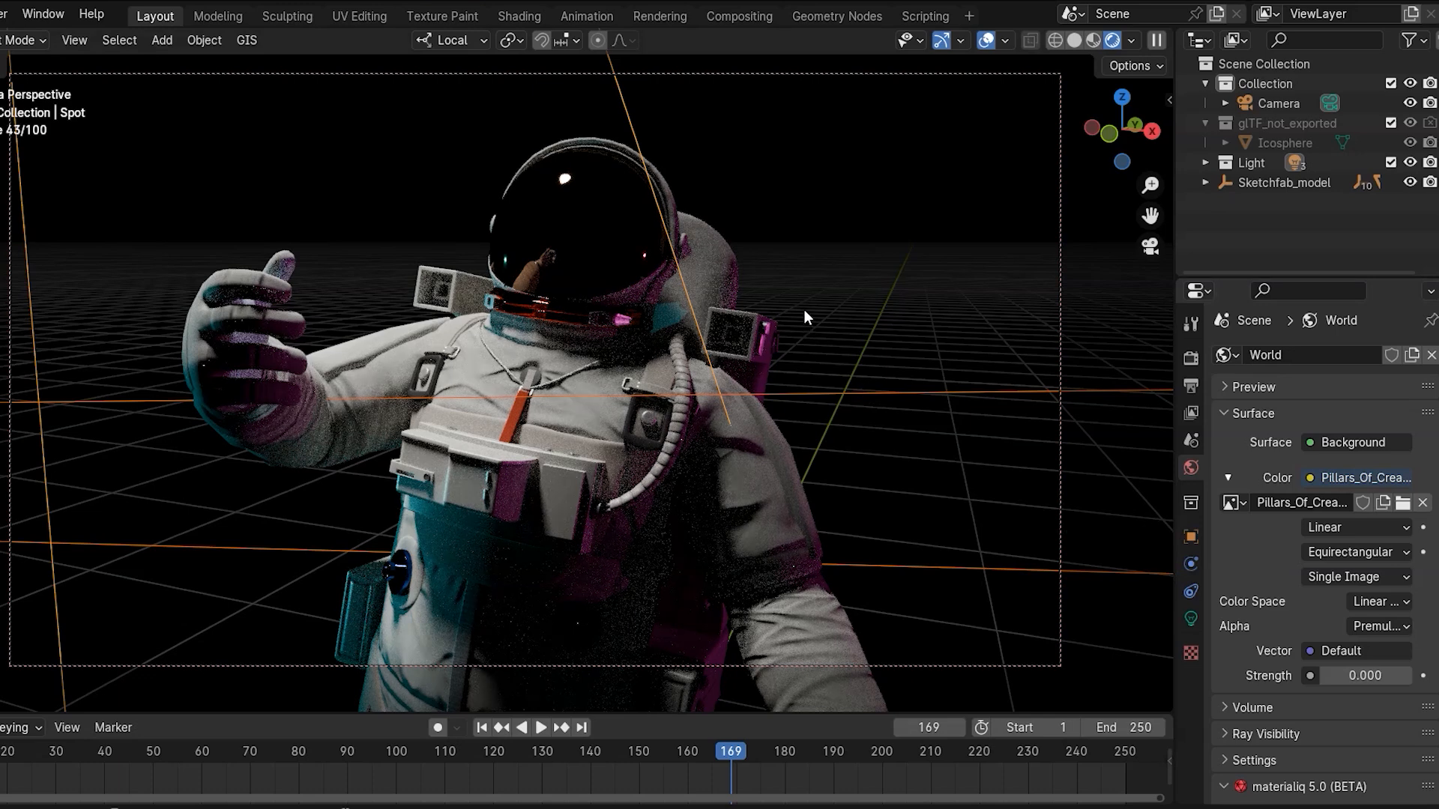
- Set the world strength to 1 and orbit around the astronaut to inspect the nebula background
left_click(1366, 675)
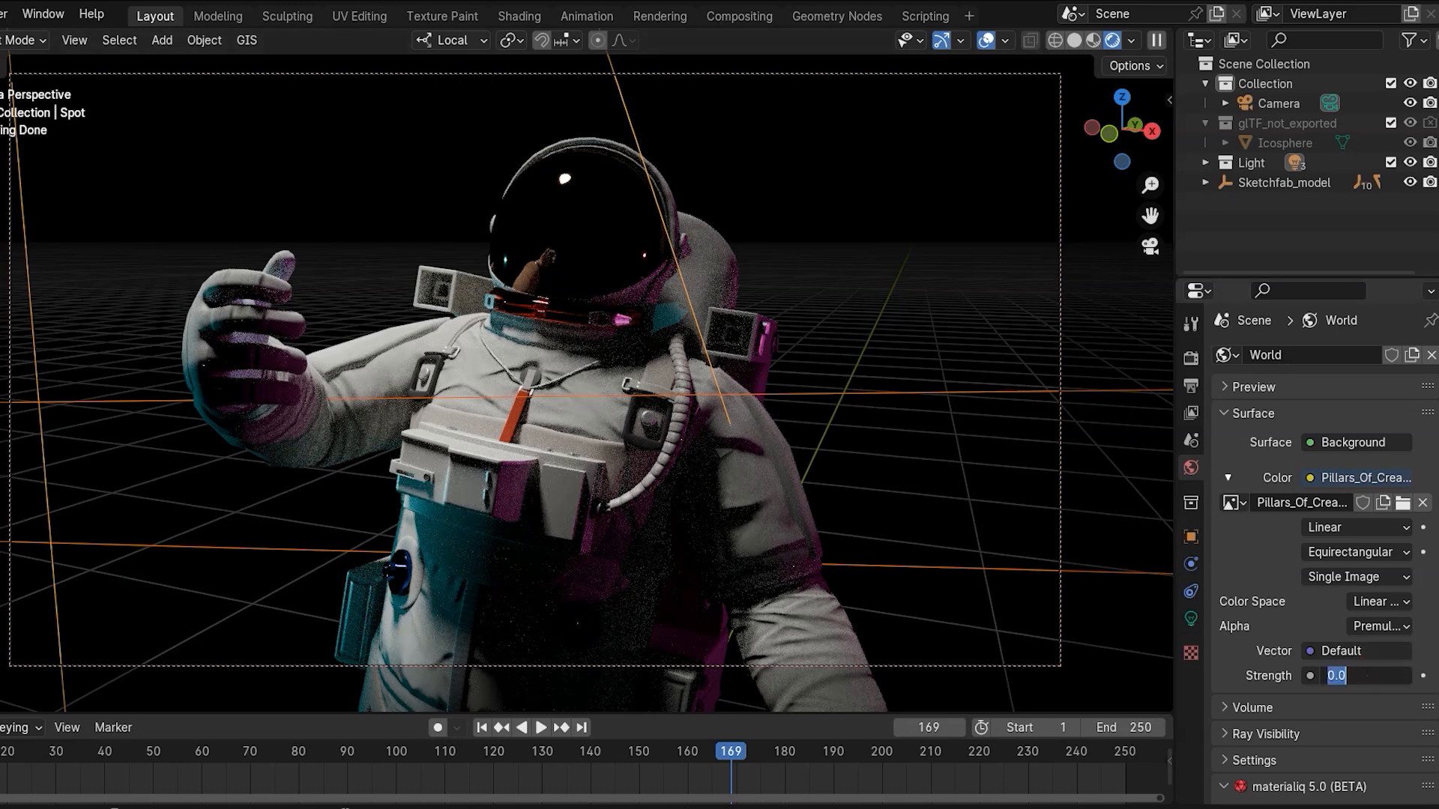
type("1")
key("Return")
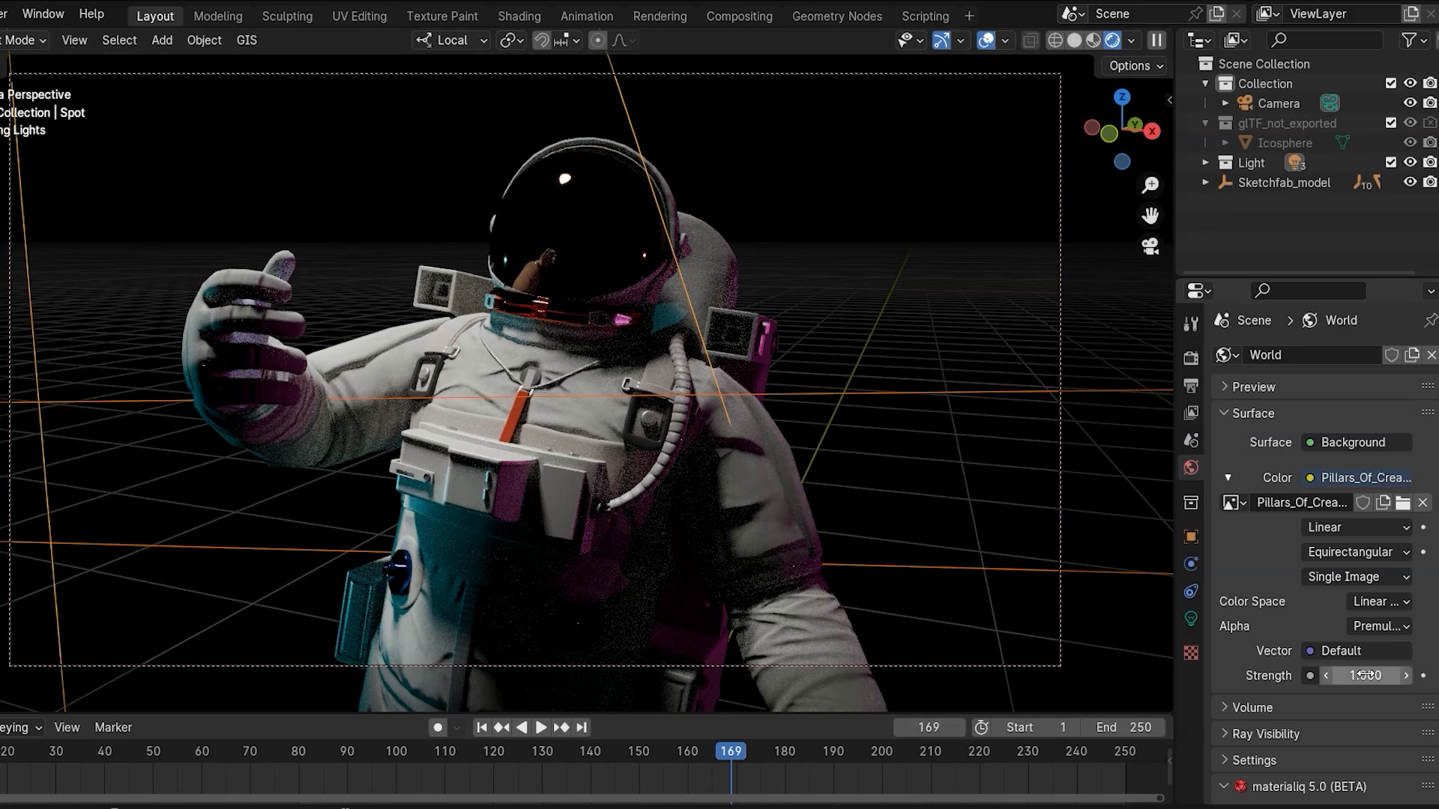
key("KP_0")
middle_click_drag(312, 242, 914, 165)
key("KP_0")
left_click_drag(31, 154, 635, 157)
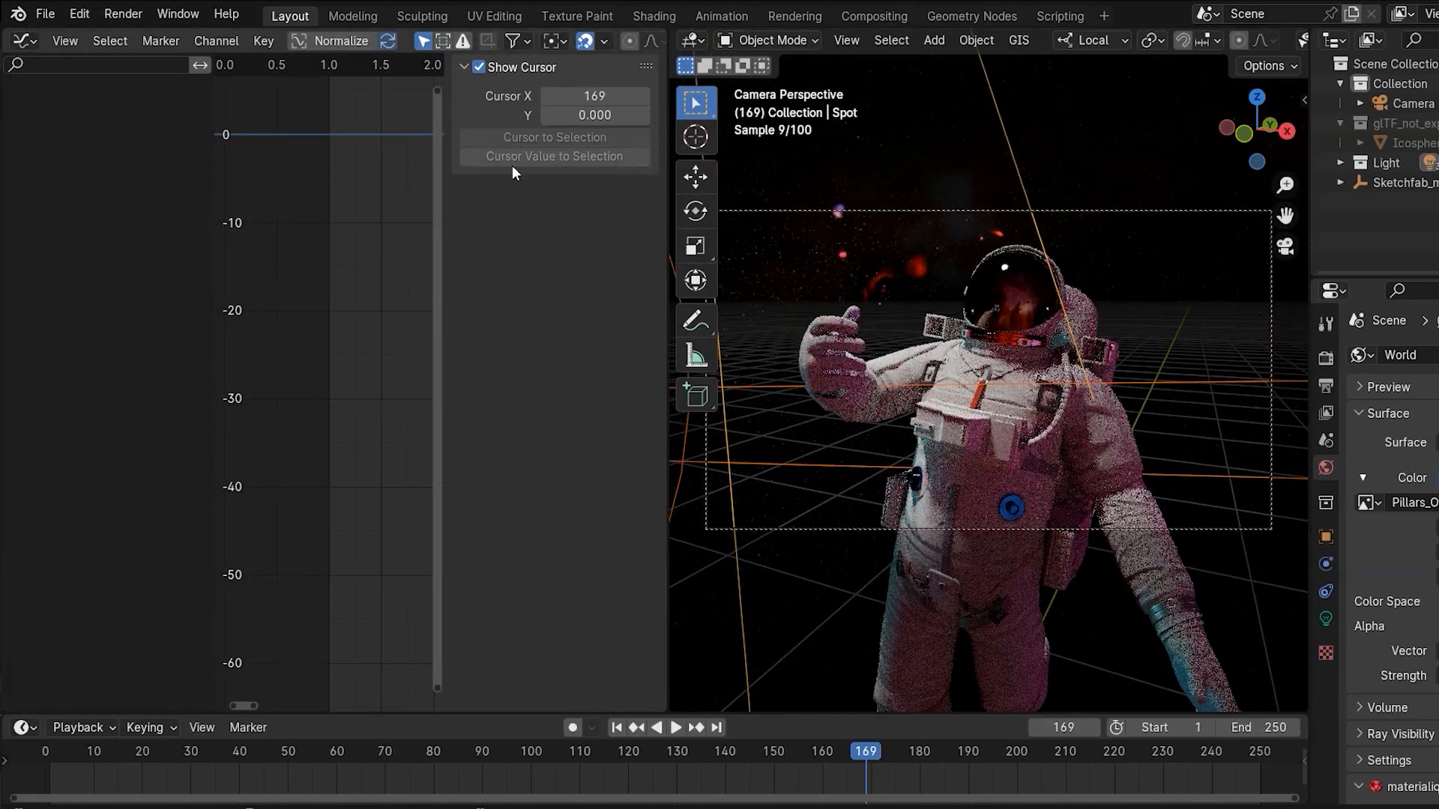
- Turn the left area into a Shader Editor showing the World node tree, with the sidebar hidden
left_click(25, 41)
left_click(76, 219)
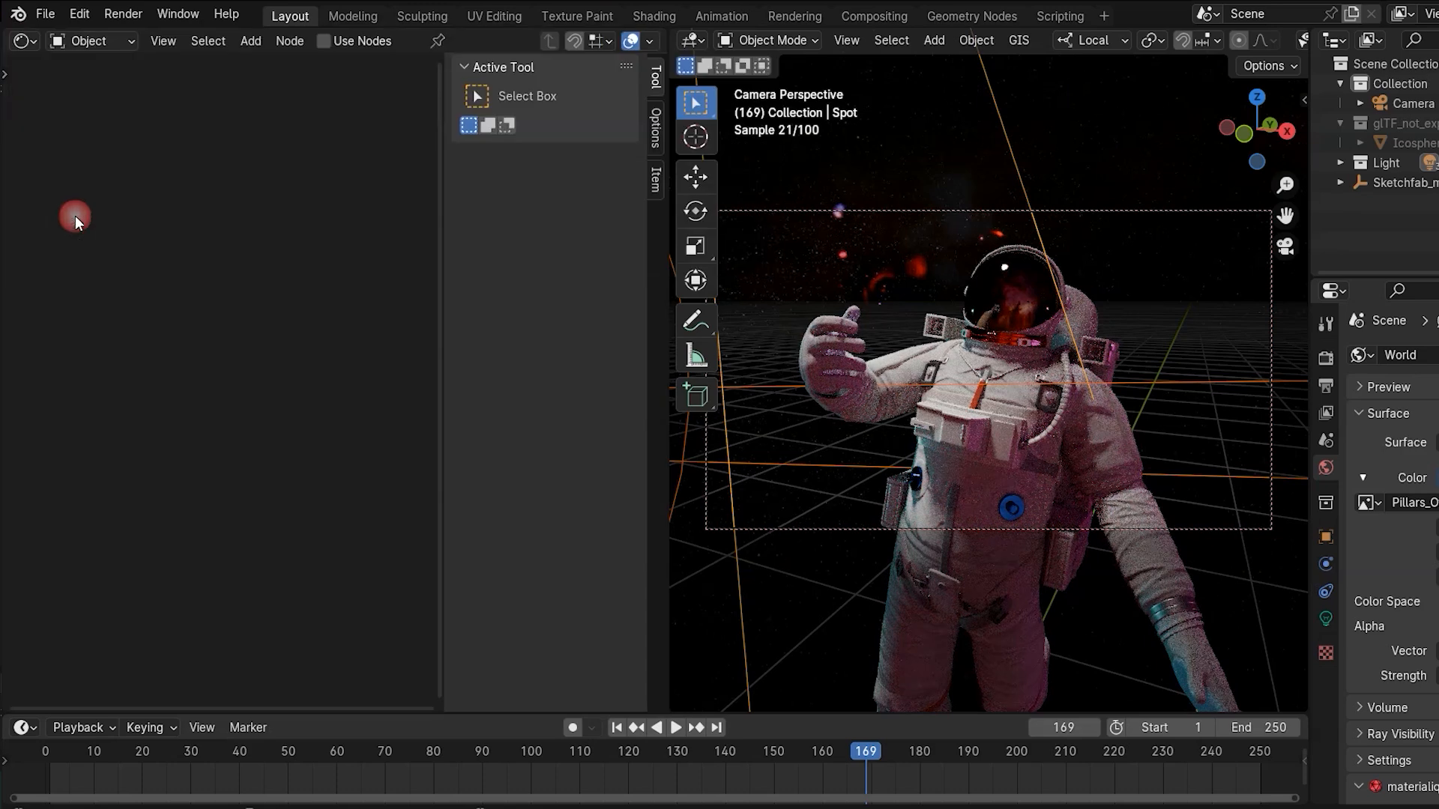
left_click(93, 45)
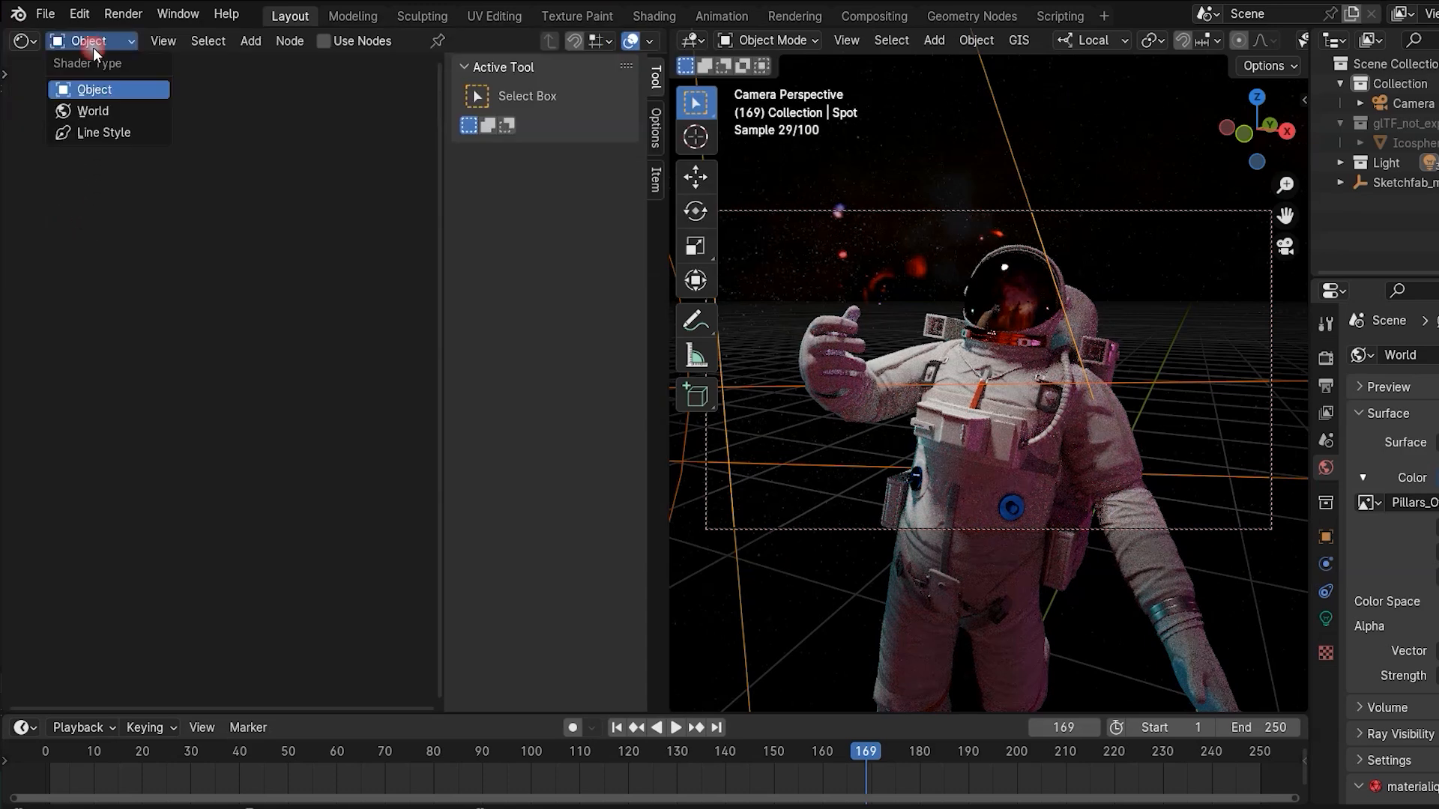
left_click(94, 110)
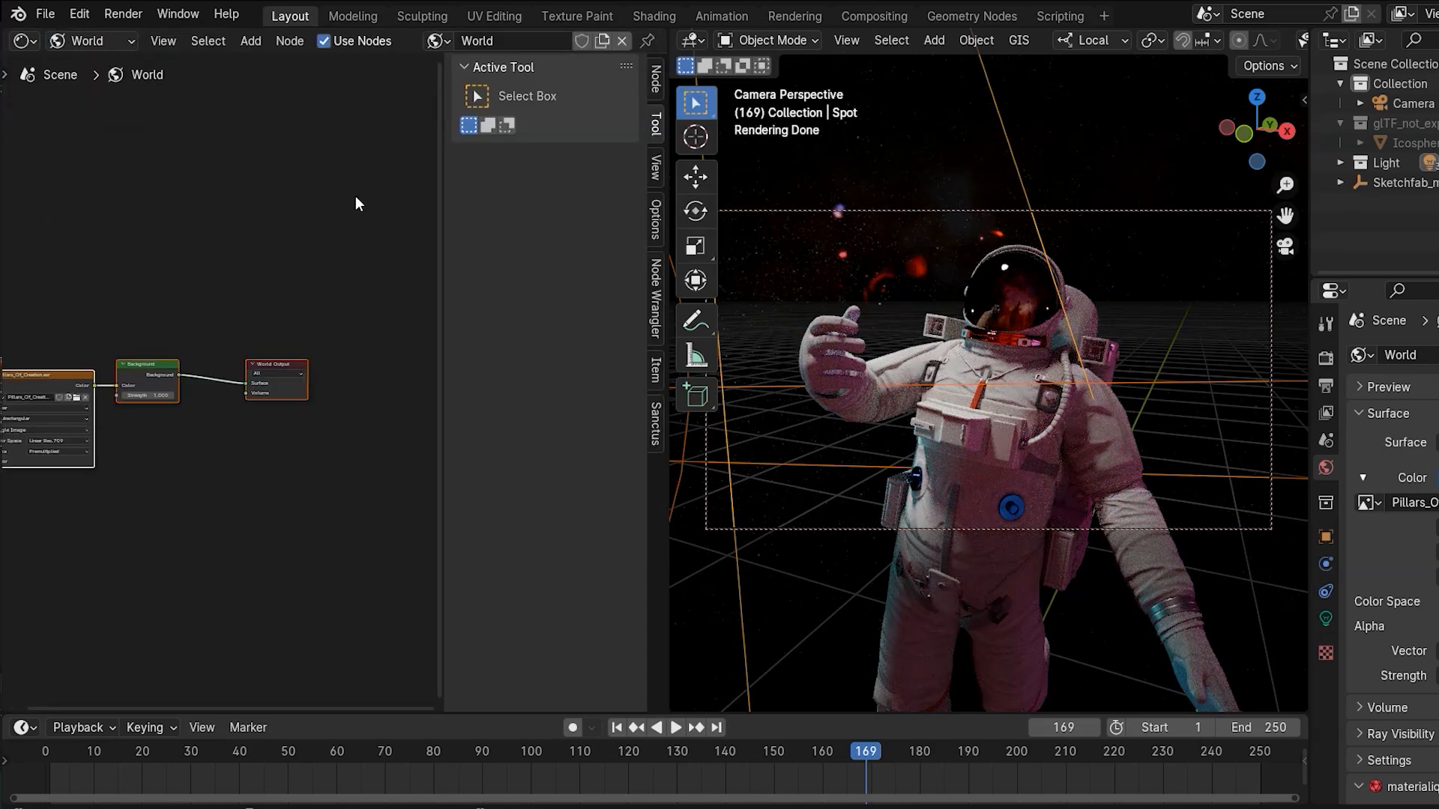
key("n")
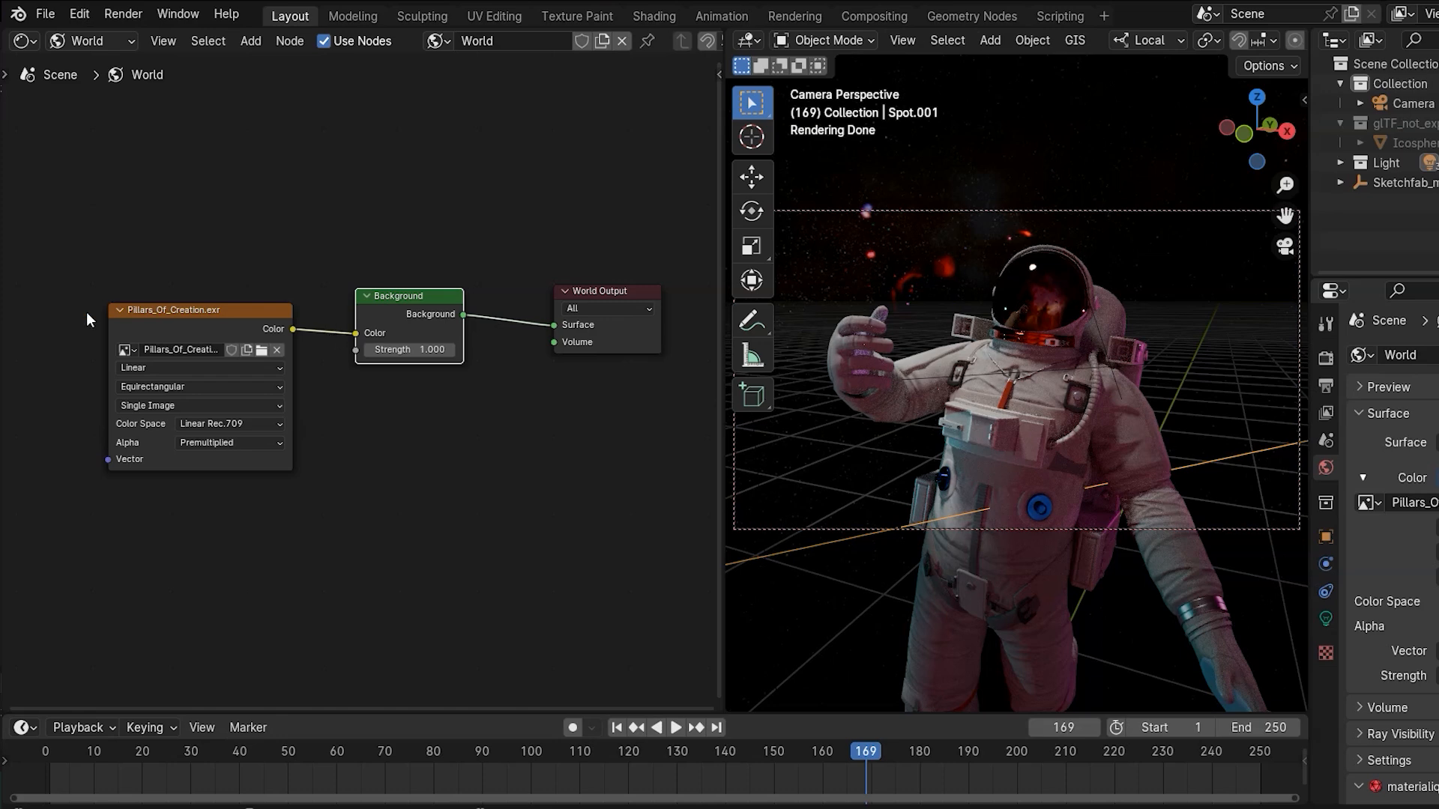
- Try adding Texture Coordinate and Mapping nodes to the Pillars_Of_Creation image with Ctrl+T, then delete them
left_click(202, 309)
key("ctrl+t")
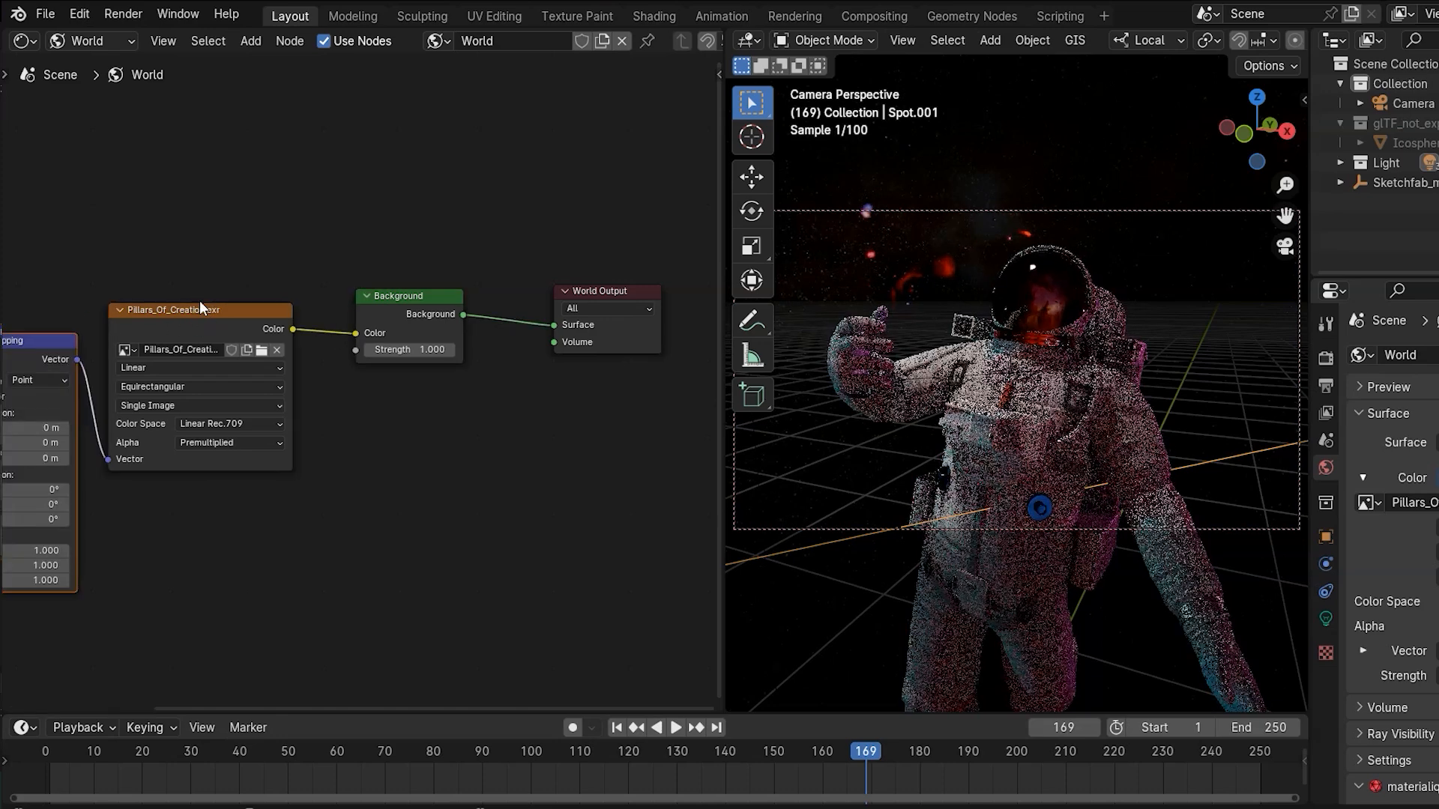
middle_click_drag(231, 304, 511, 264)
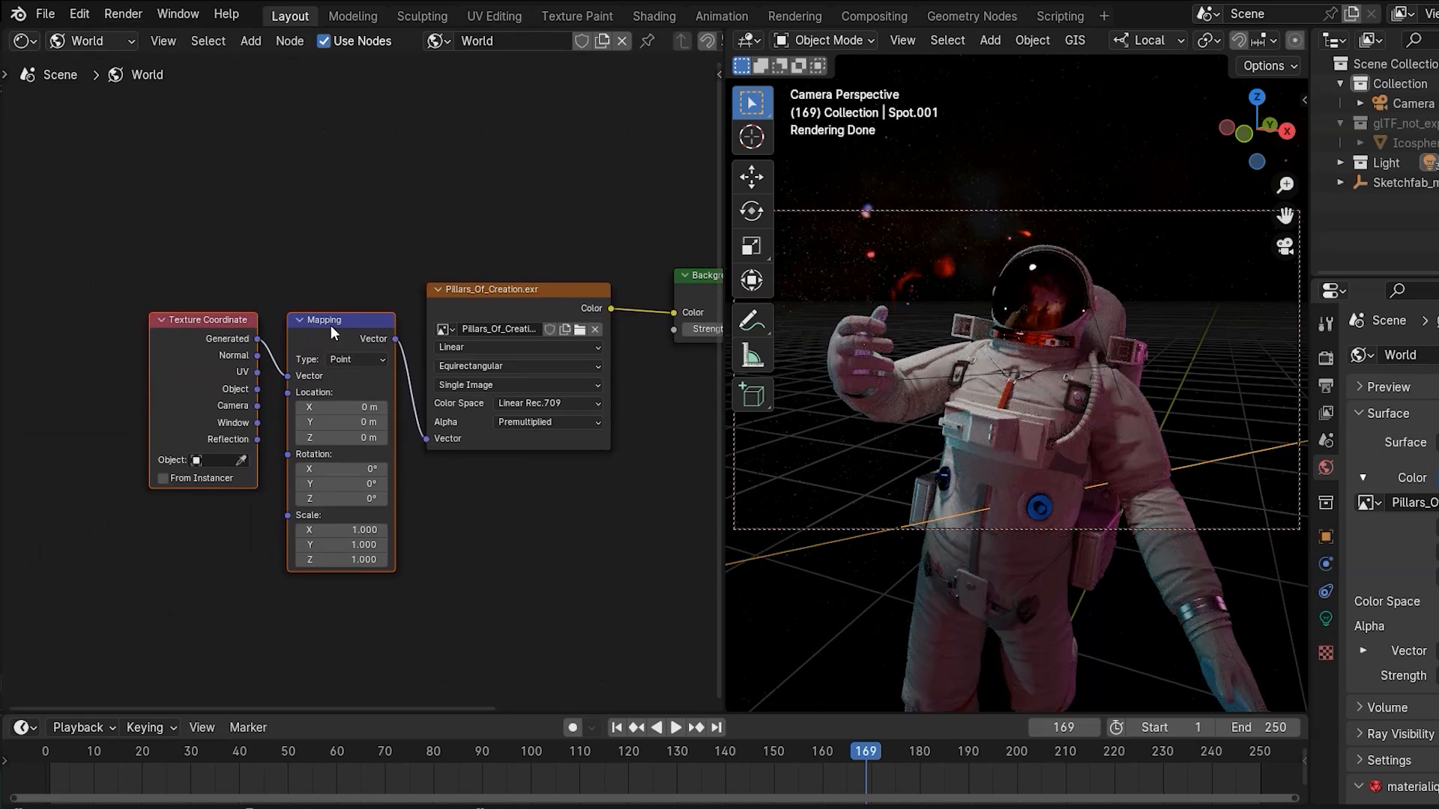
key("x")
left_click(80, 14)
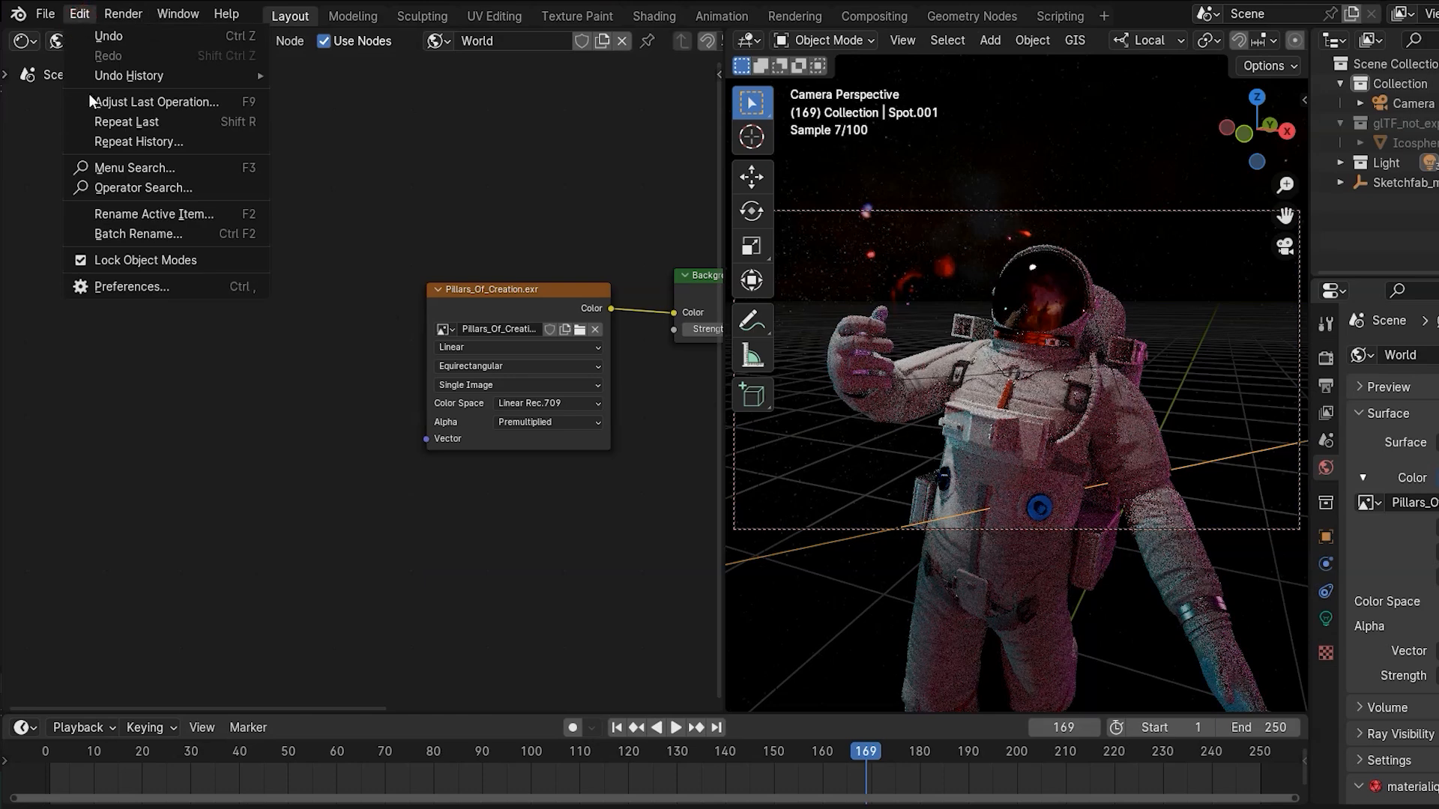
- Confirm the Node Wrangler add-on is enabled, then give the Pillars_Of_Creation image Texture Coordinate and Mapping nodes
left_click(133, 286)
left_click(608, 63)
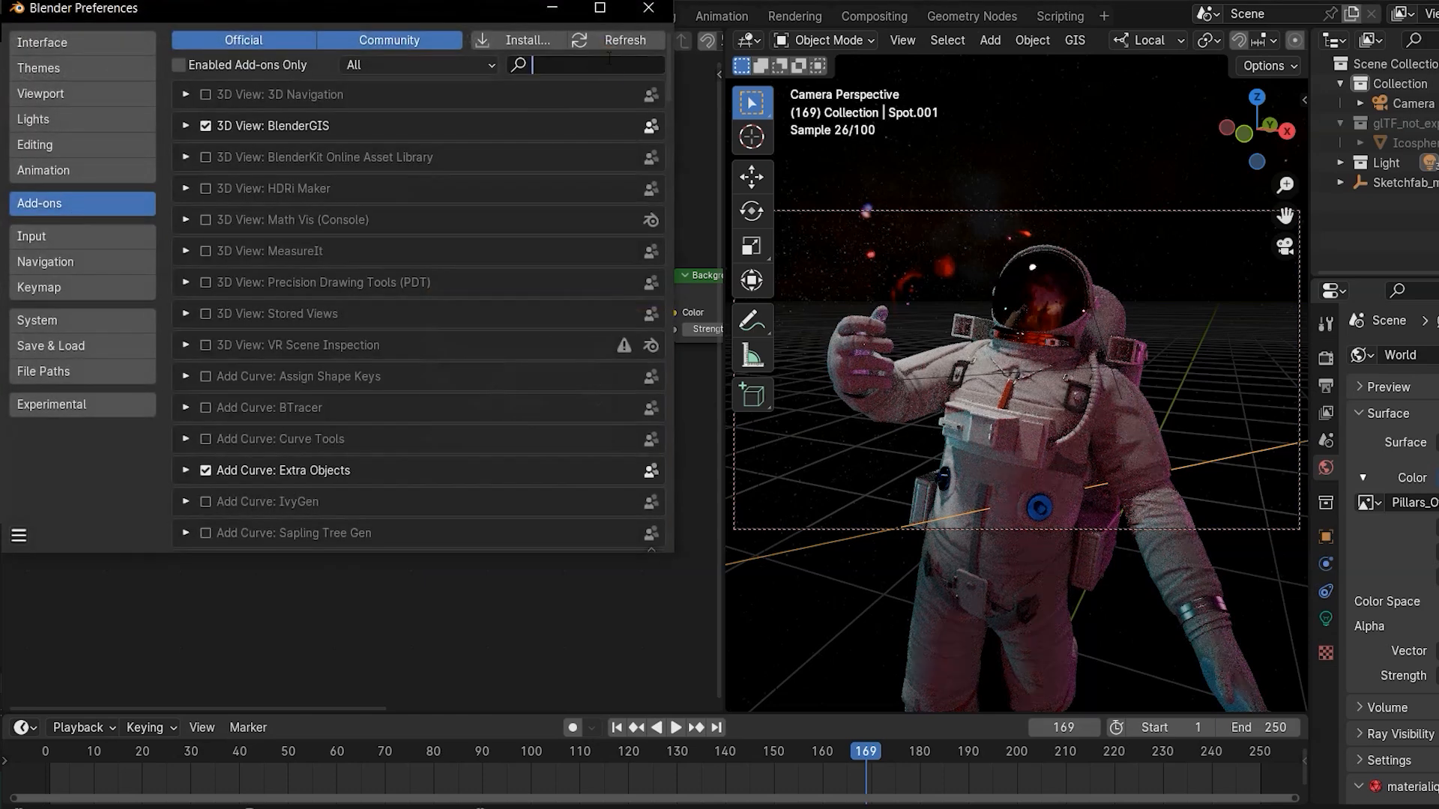
type("node wra")
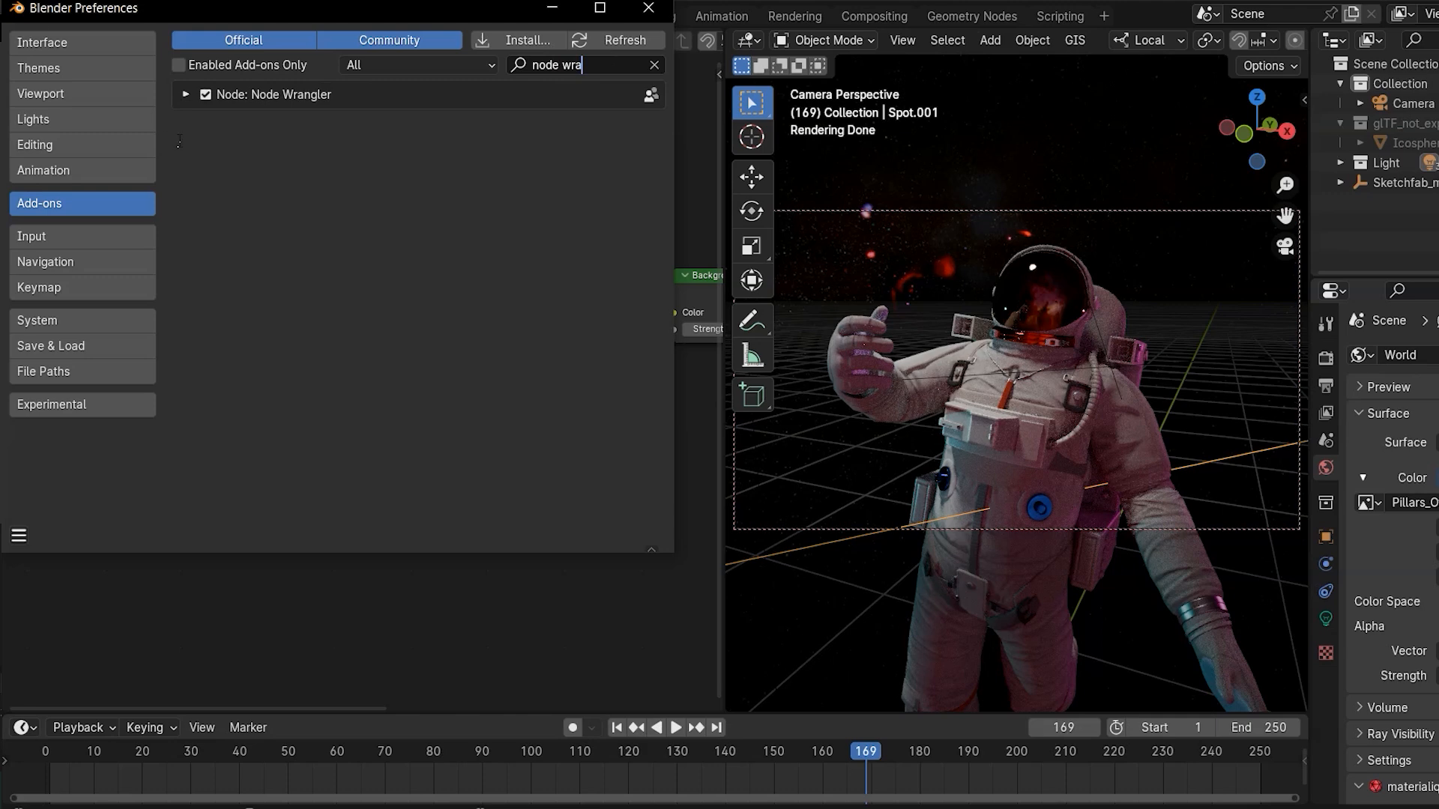
left_click(649, 8)
left_click(476, 284)
key("ctrl+t")
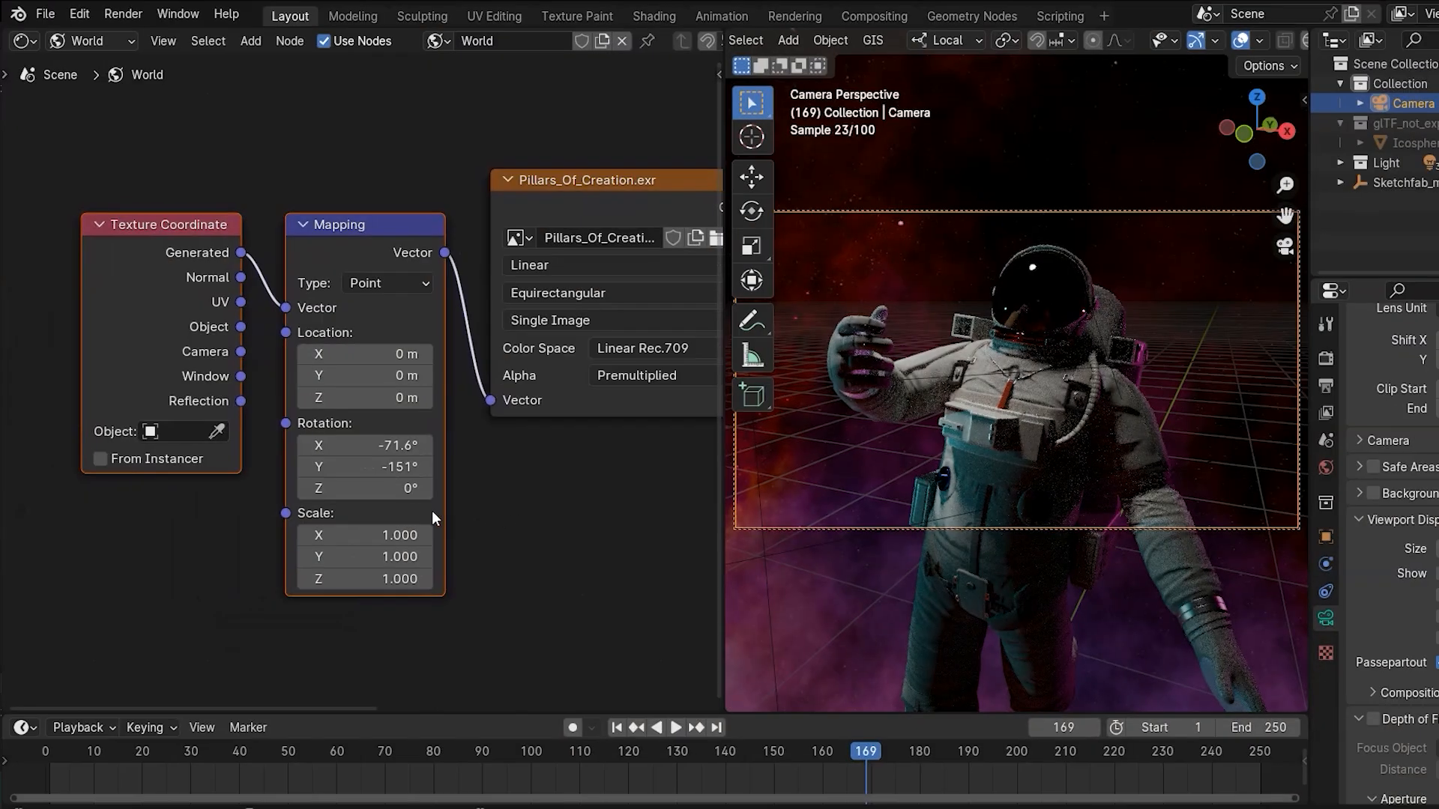
- Insert a Hue/Saturation/Value node between the nebula image and Background: Hue 0.320, Saturation 2.000, Value 0.500
scroll(420, 495, "up", 3)
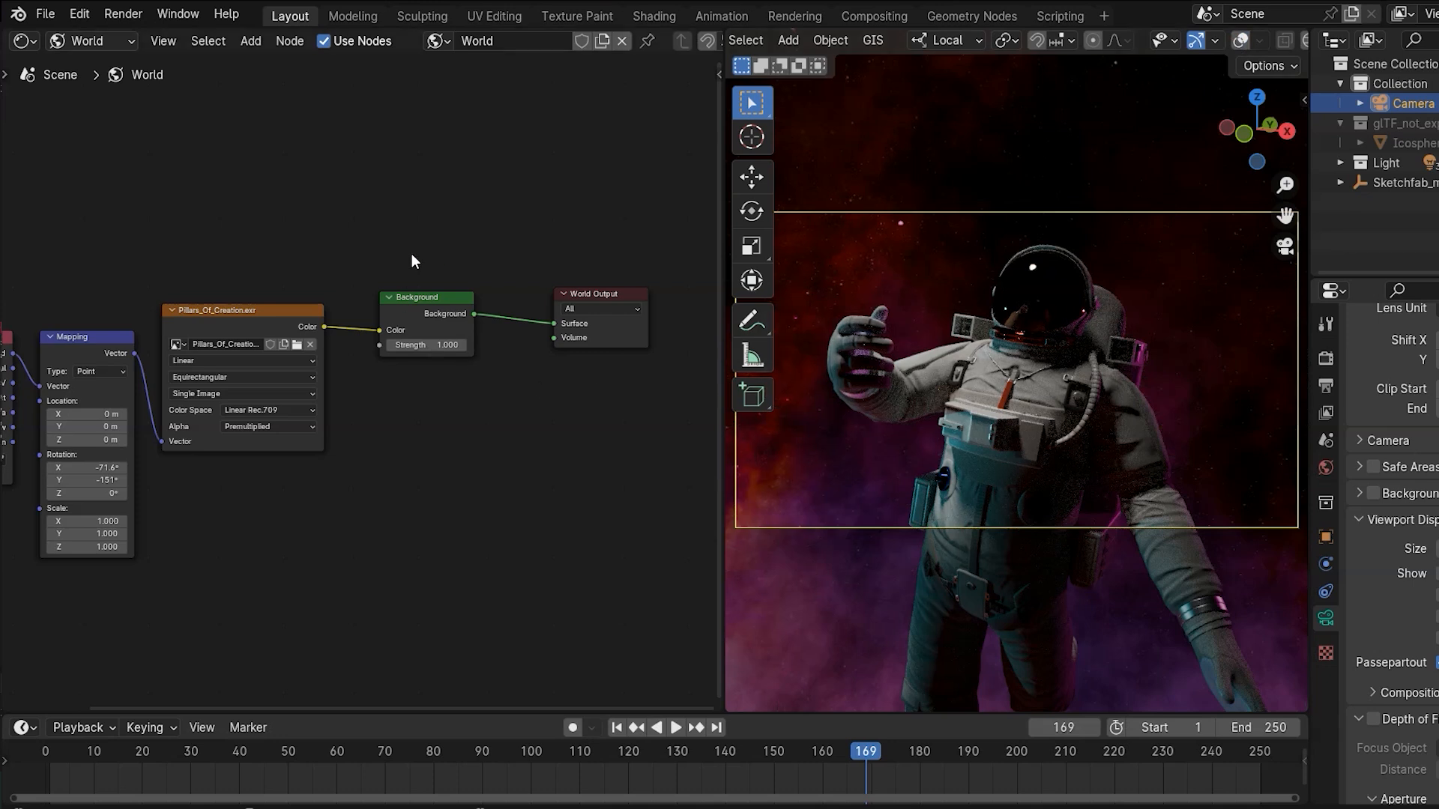
left_click_drag(408, 298, 612, 307)
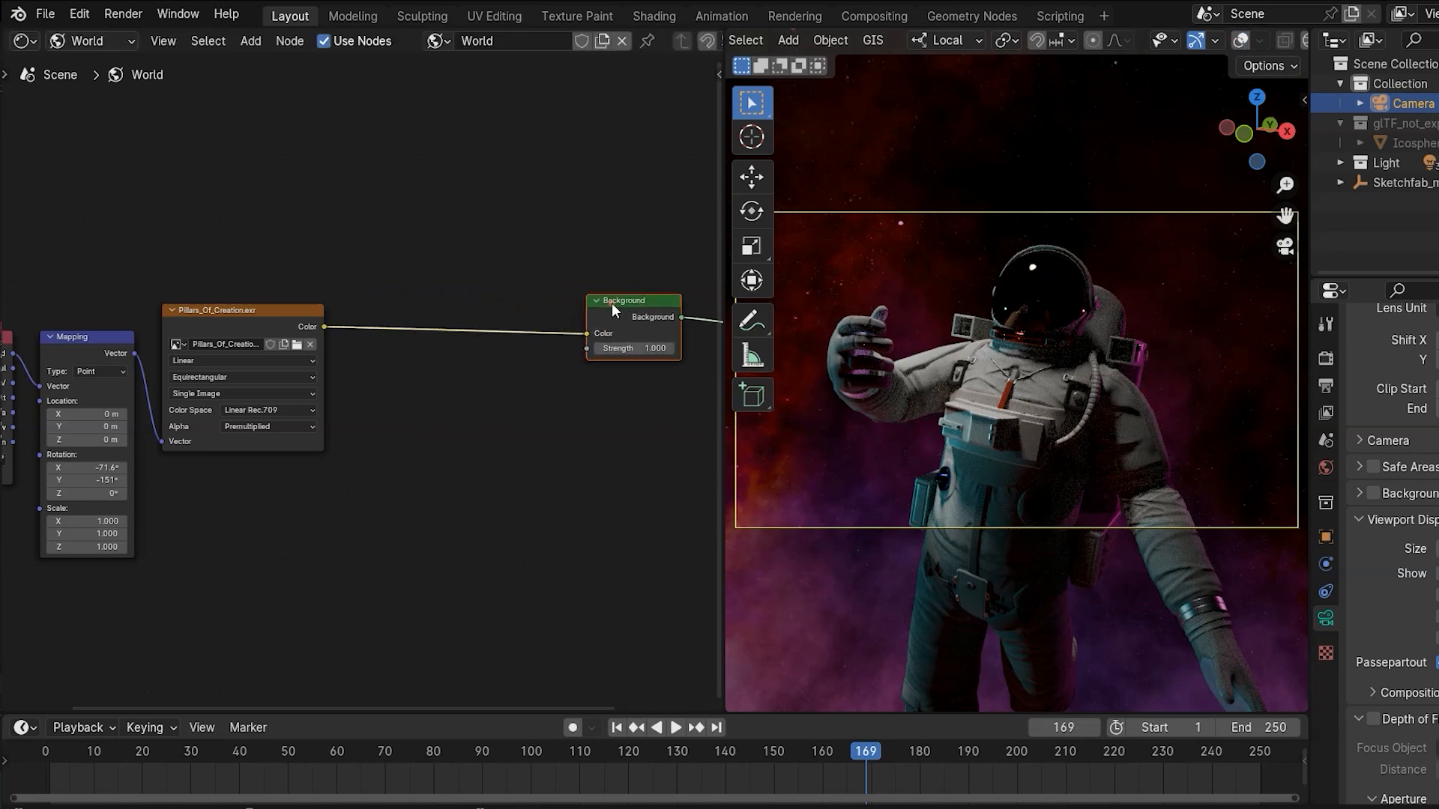
key("shift+a")
left_click(500, 266)
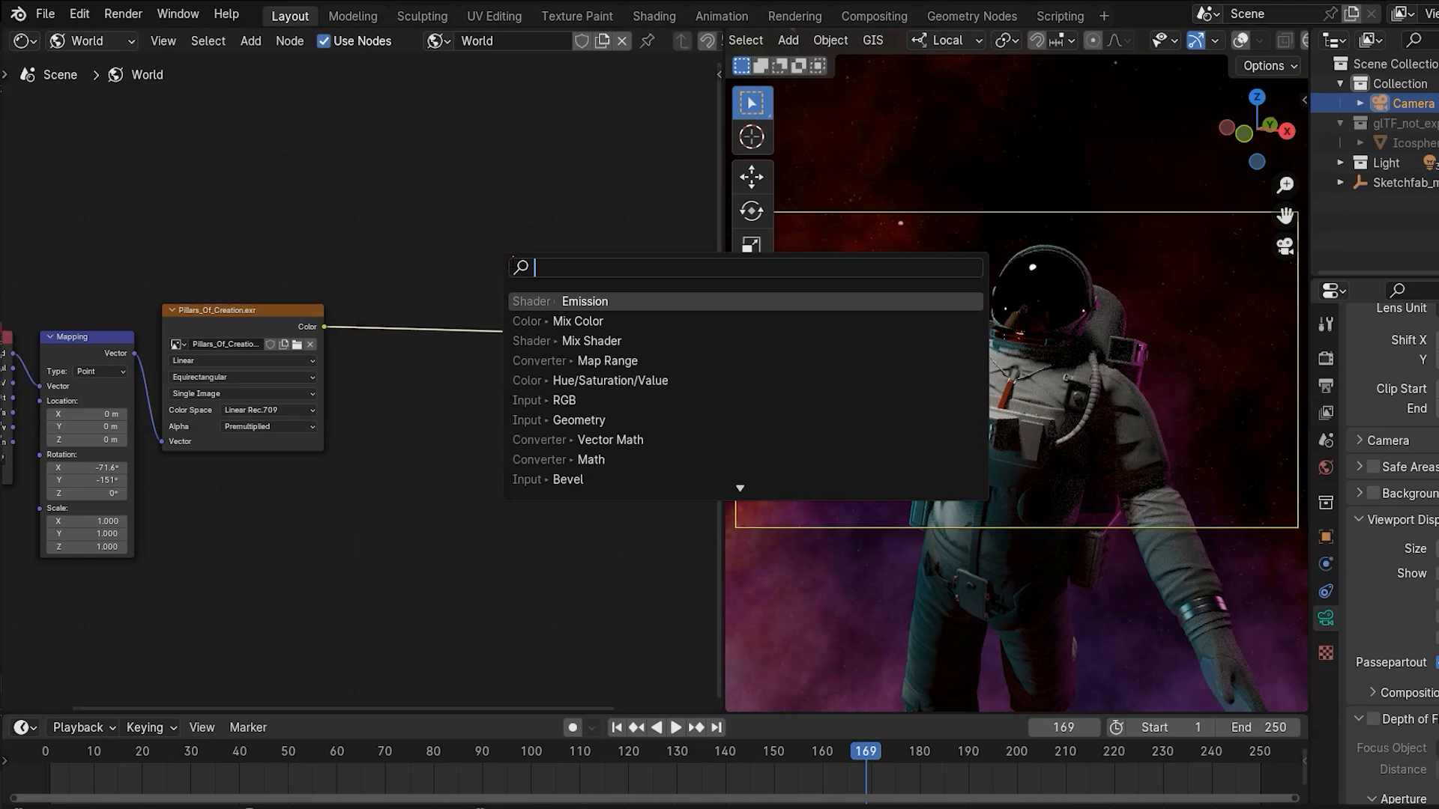
type("Hu")
key("Return")
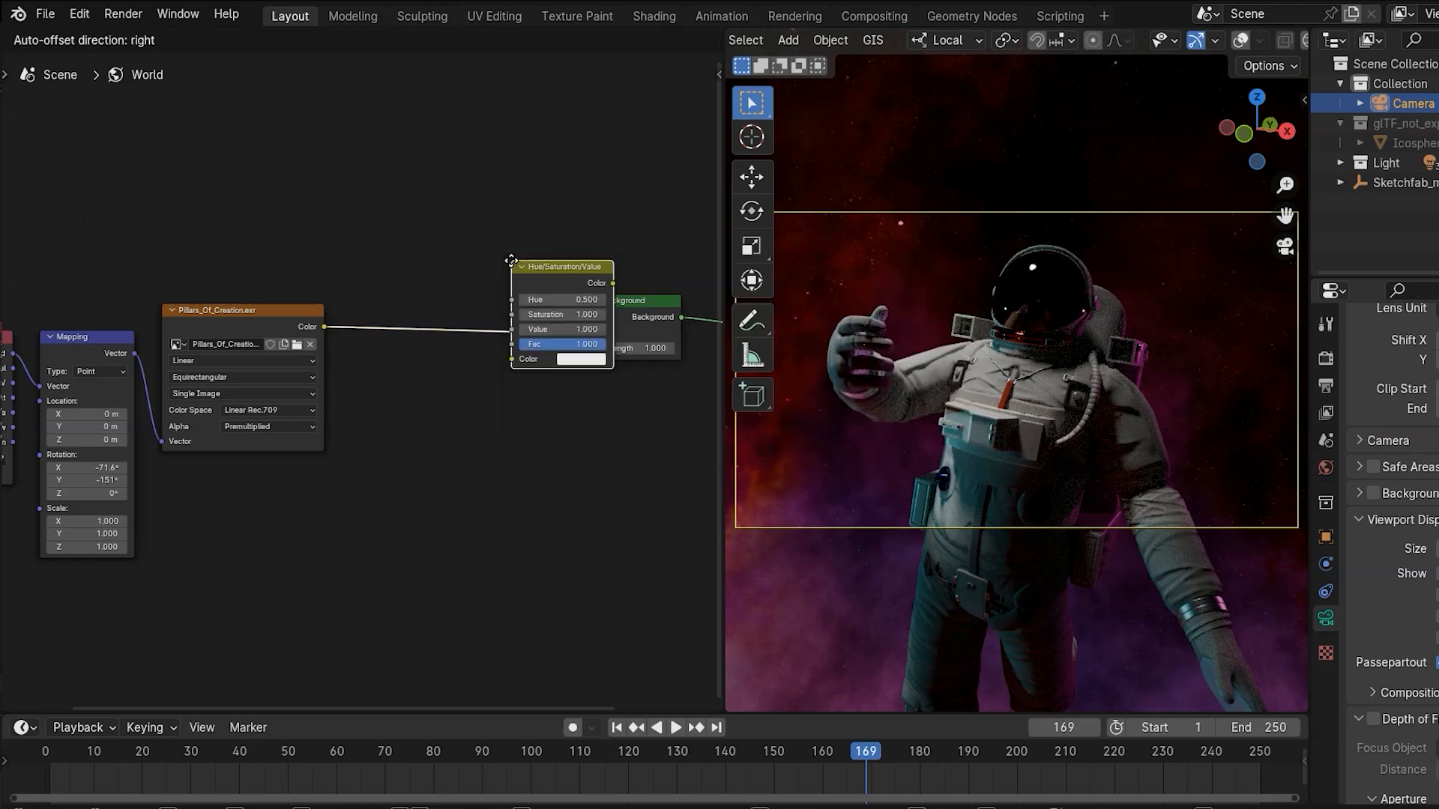
left_click(383, 281)
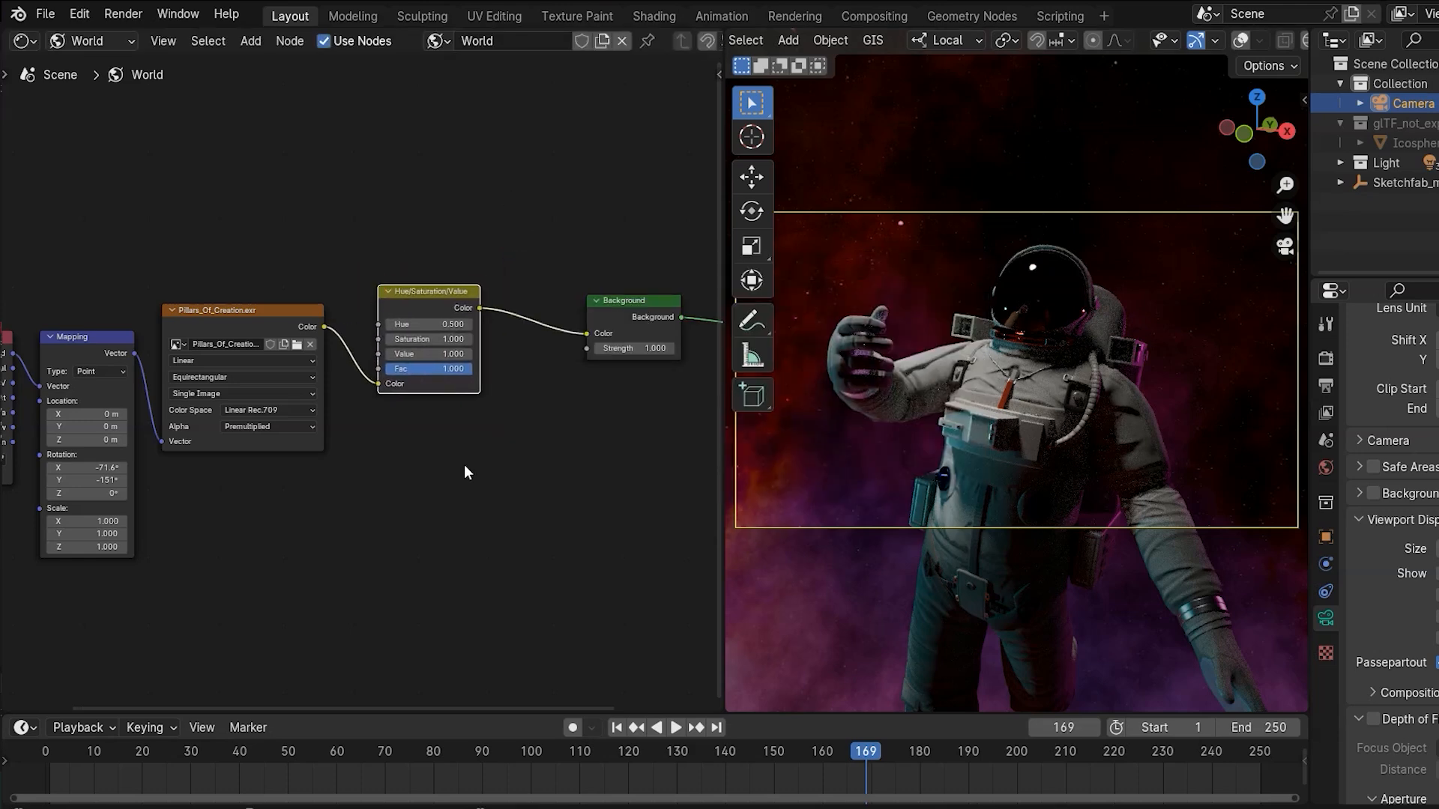
scroll(416, 326, "up", 1)
scroll(416, 325, "up", 6)
left_click_drag(486, 283, 637, 283, "ctrl")
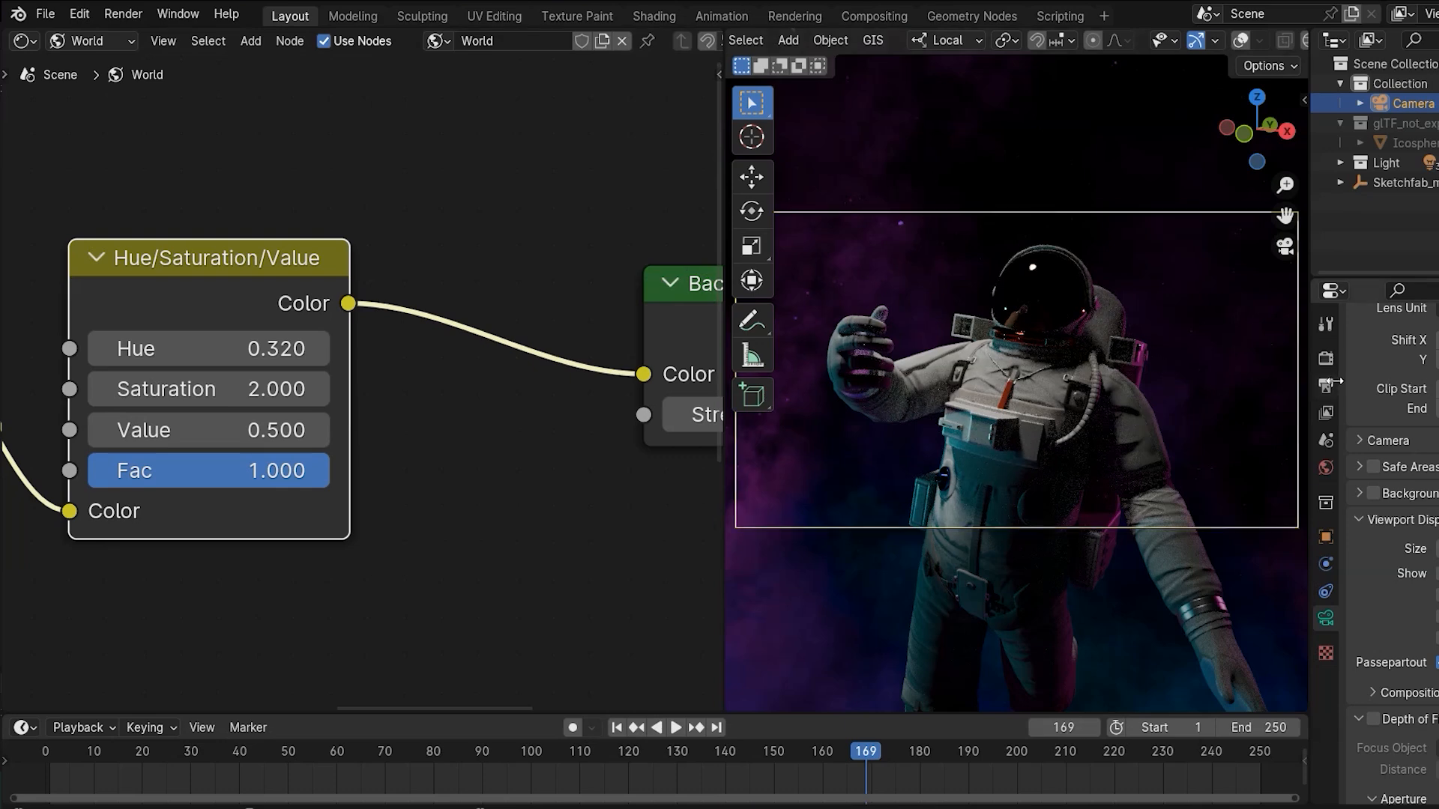
left_click(870, 528)
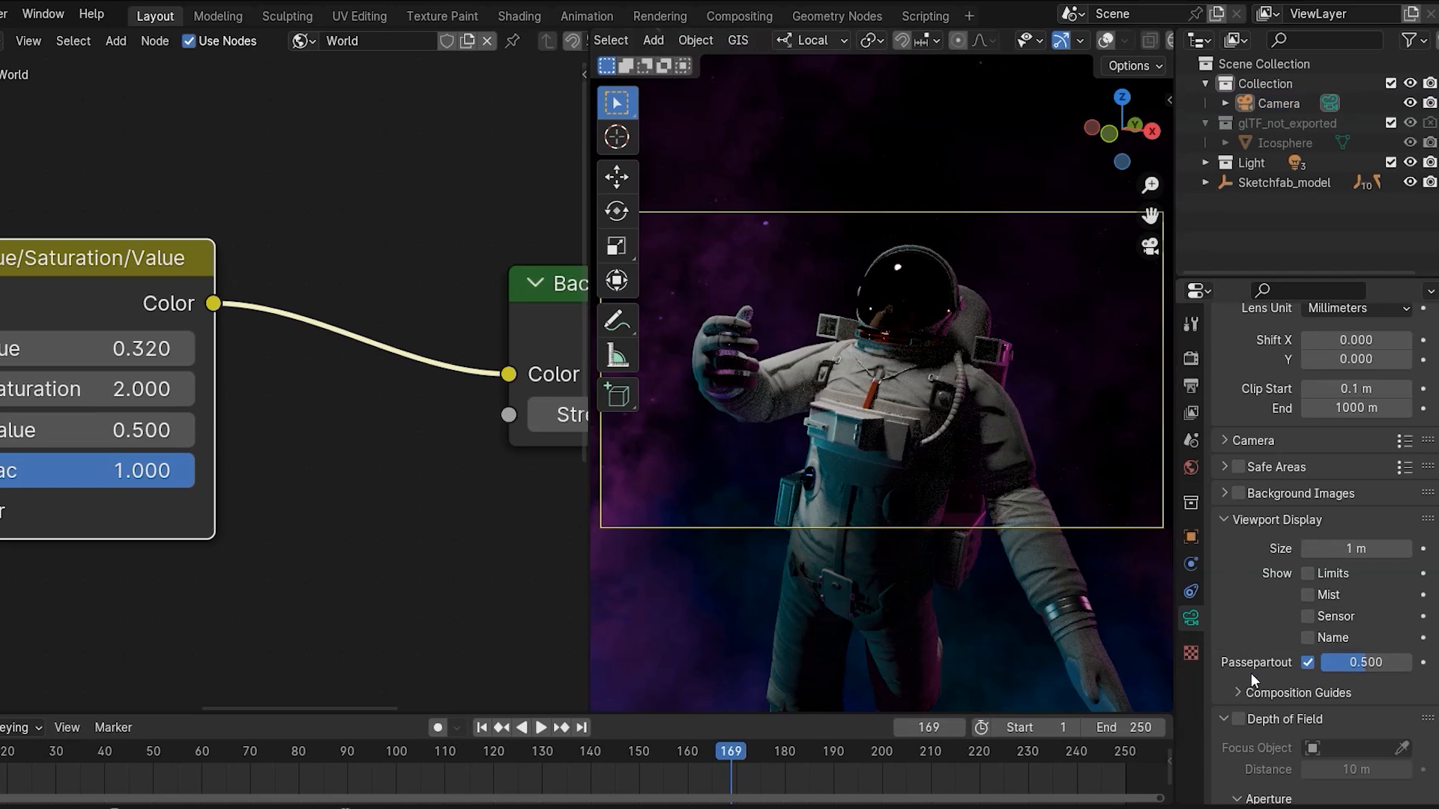
- Set the camera's Passepartout to 1.000 so everything outside the frame is black
left_click_drag(1347, 664, 1417, 664)
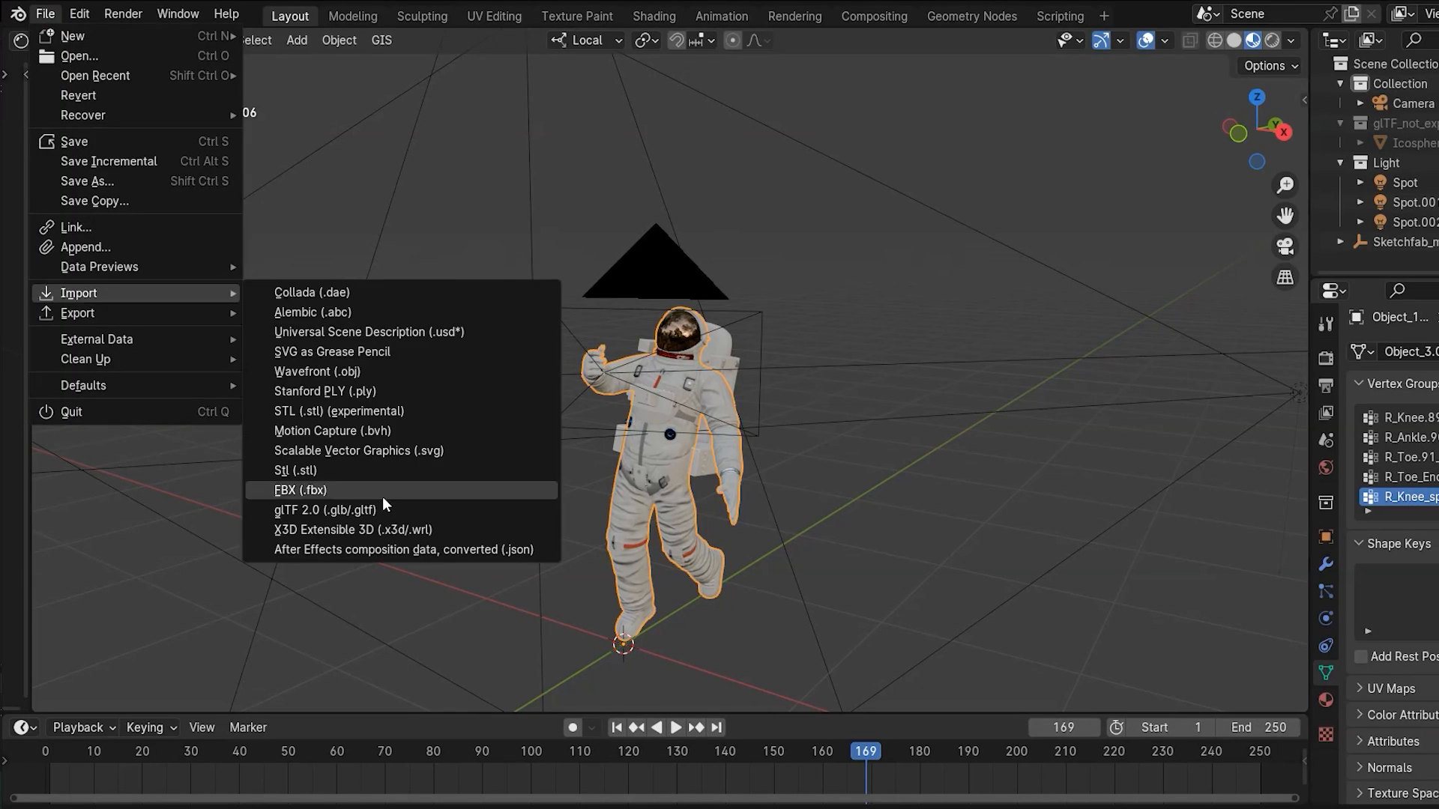
- Import the blue butterfly glTF model, shrink it, and place it in front of the astronaut's chest
left_click(375, 509)
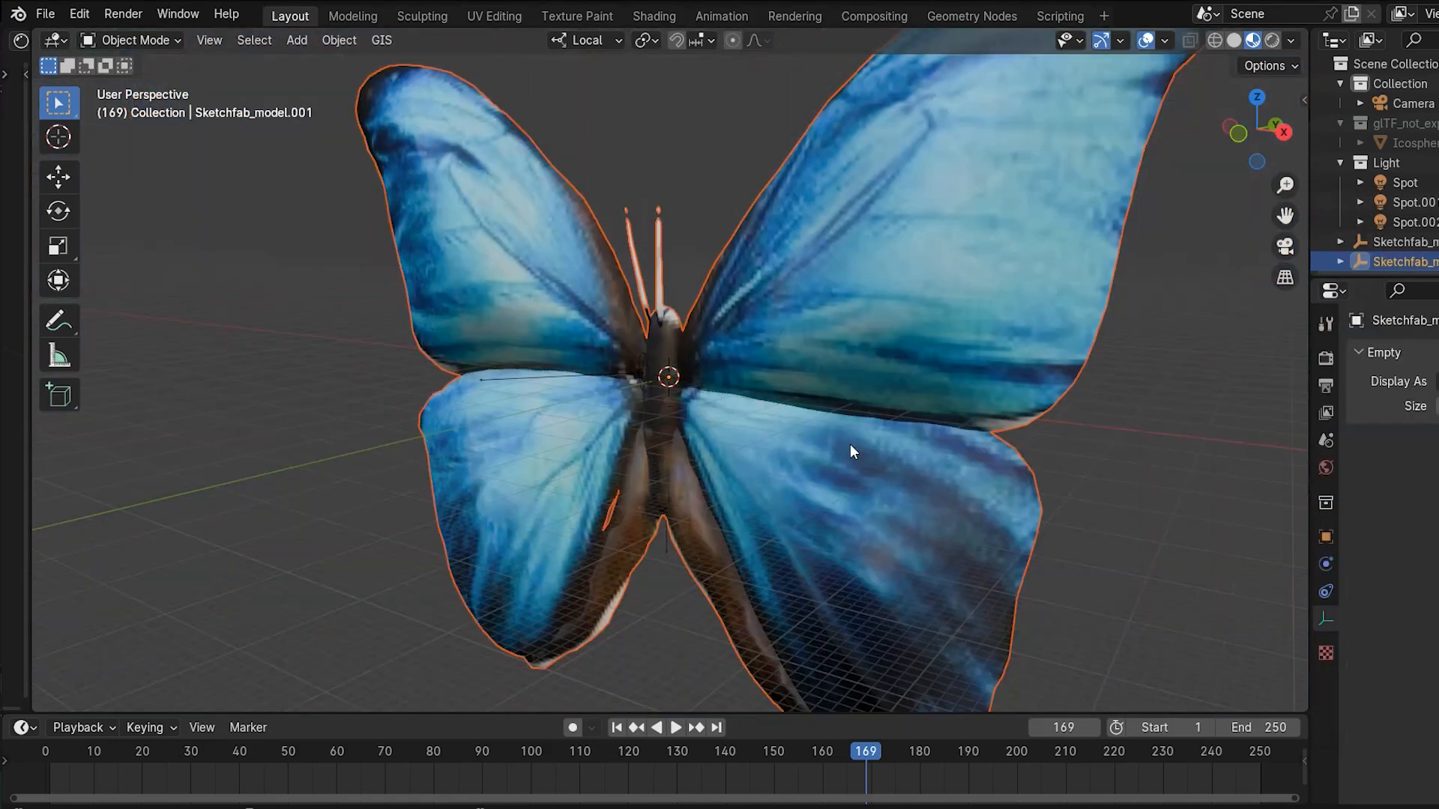
scroll(850, 444, "down", 8)
key("s")
left_click(888, 281)
key("s")
left_click(673, 335)
key("g")
left_click(699, 244)
middle_click_drag(699, 244, 235, 353)
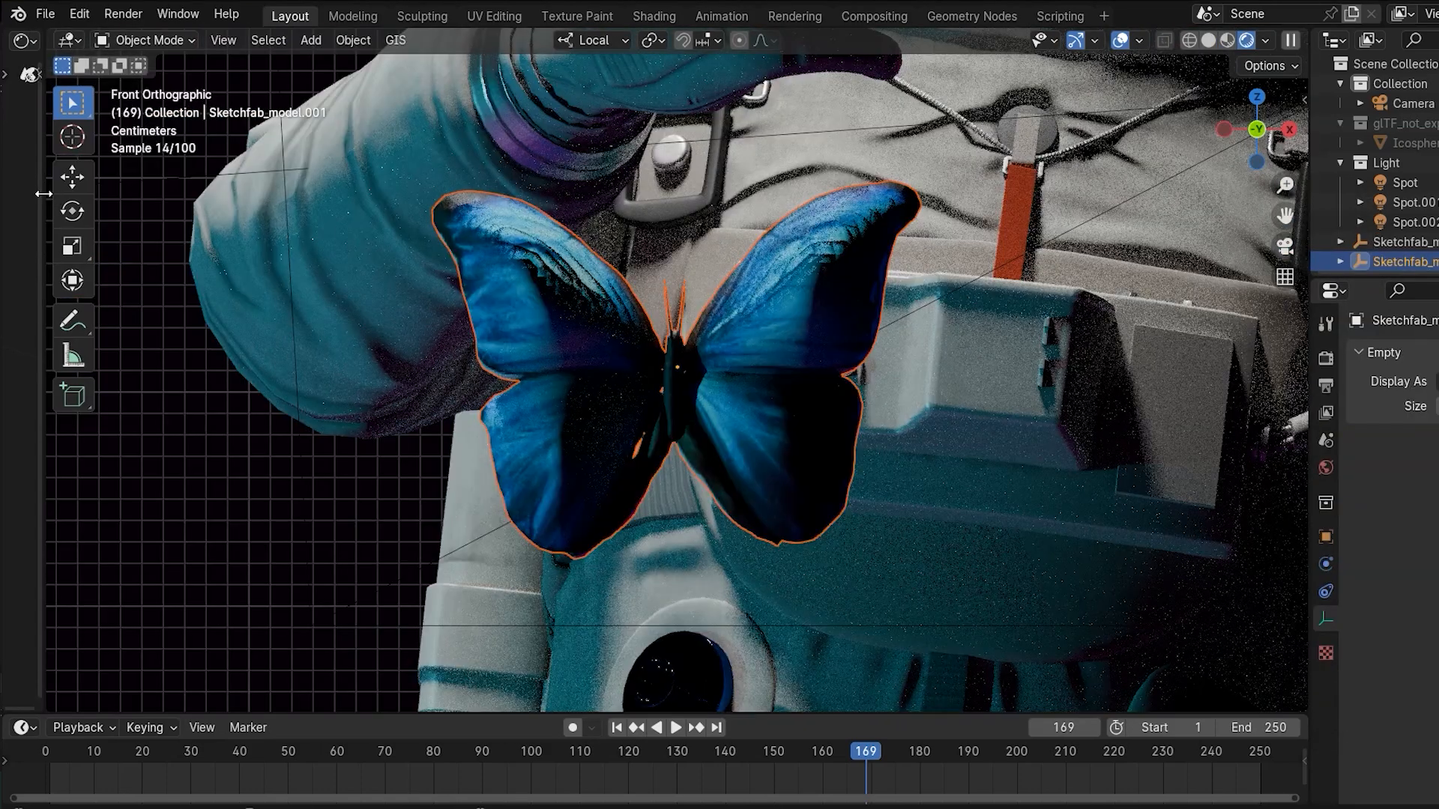
- Widen the node editor and switch its Shader Type to Object
left_click_drag(31, 195, 578, 213)
left_click(87, 41)
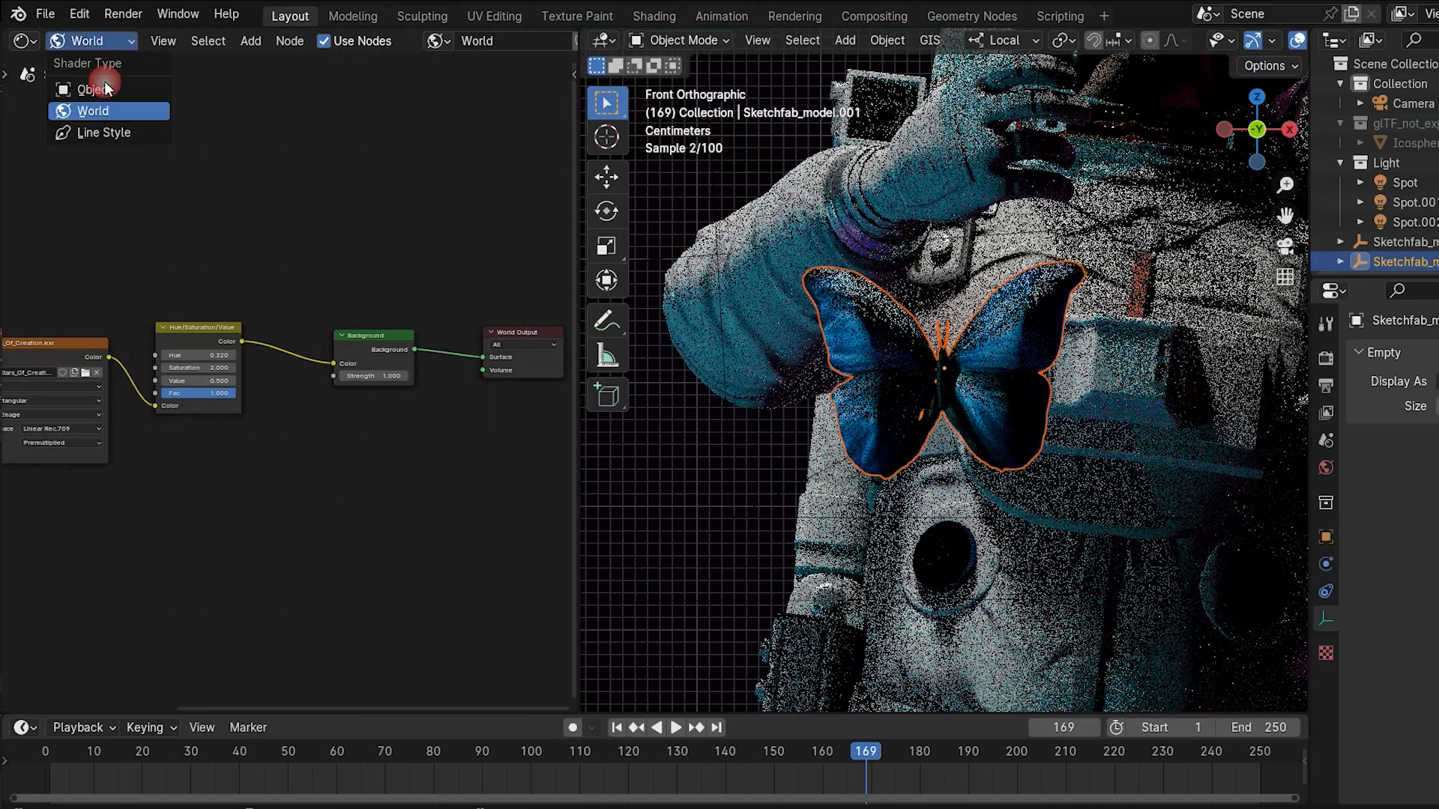
left_click(115, 89)
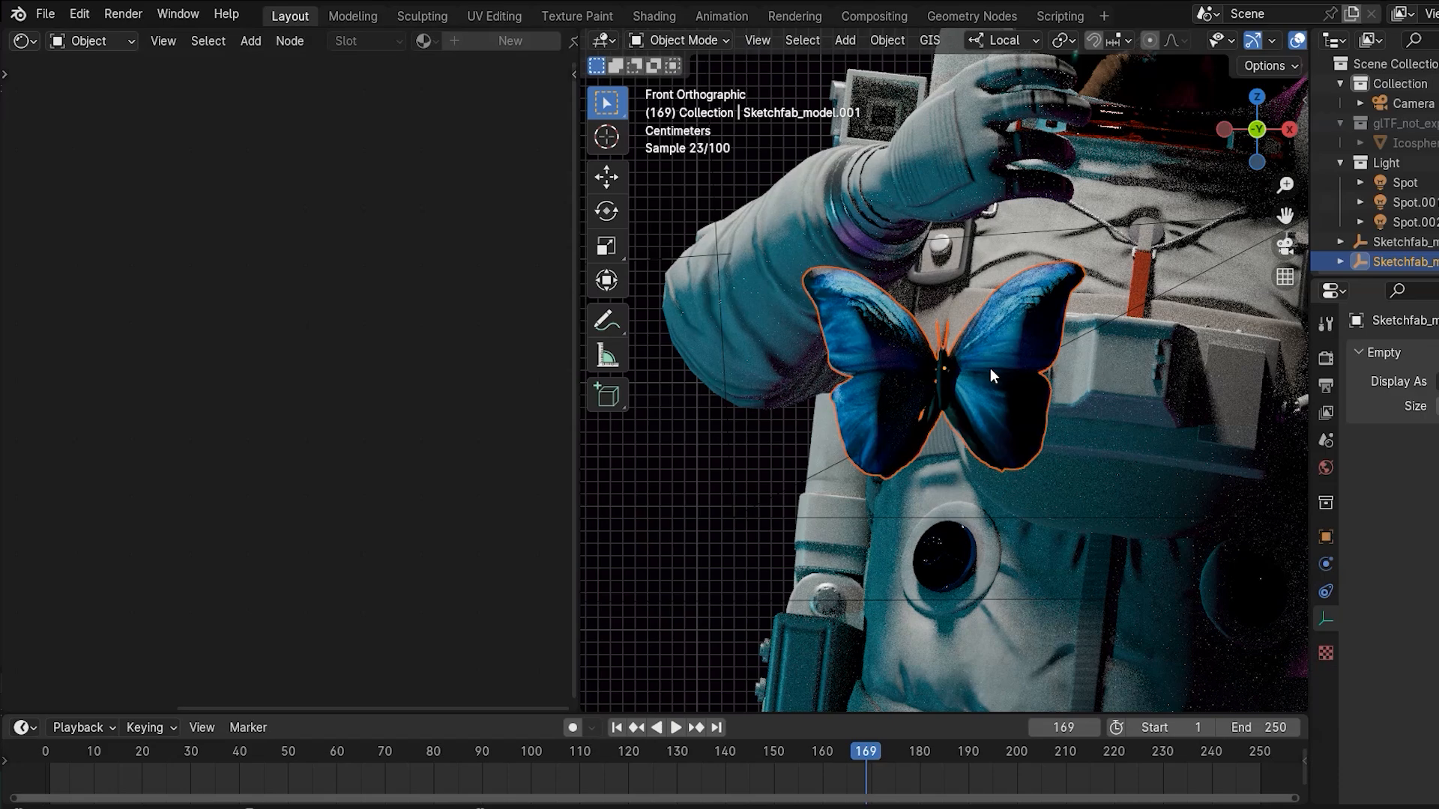
- Select the butterfly and delete the EMISSIVE image node from its material
left_click(302, 515)
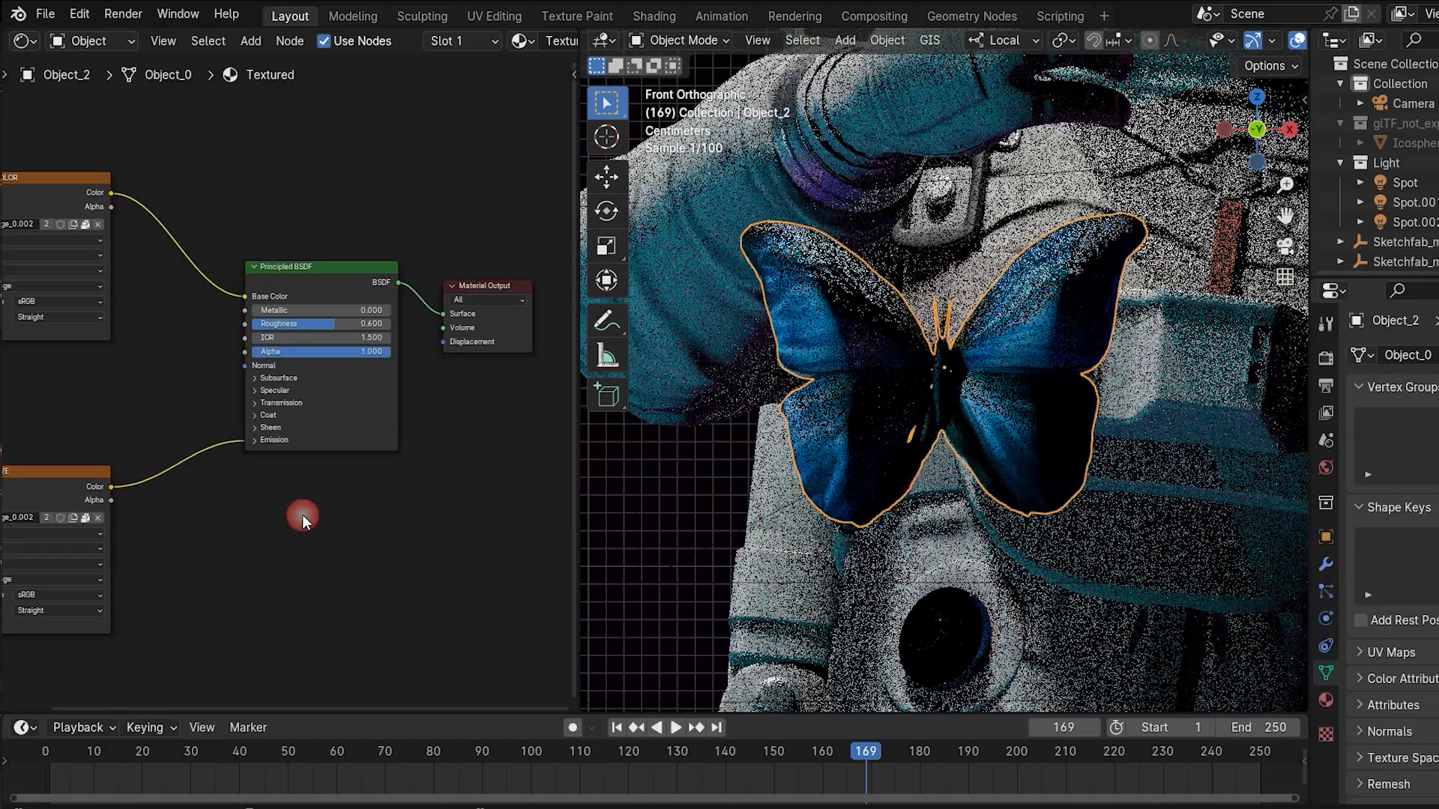
middle_click_drag(212, 495, 316, 451)
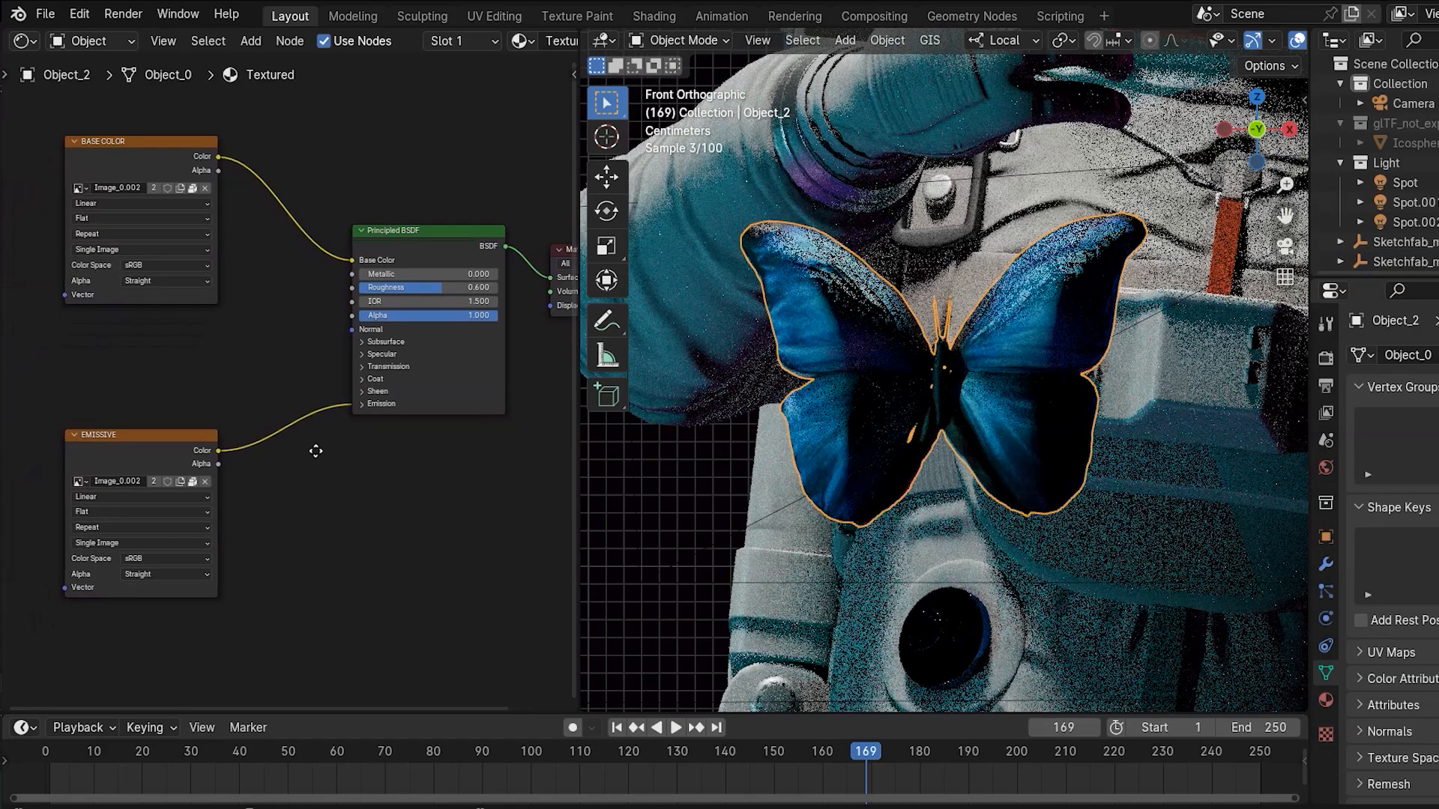
left_click(186, 447)
key("Delete")
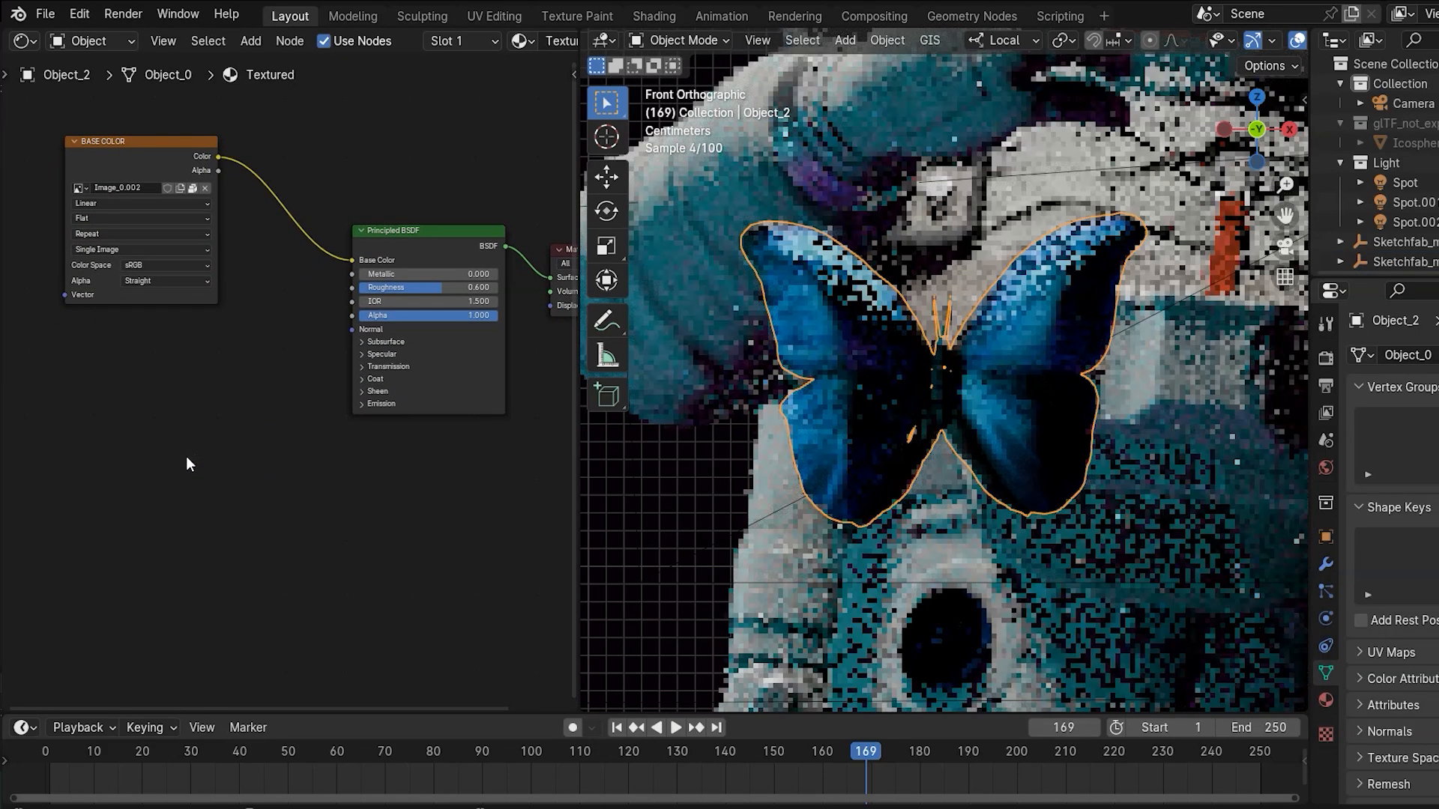
middle_click_drag(252, 419, 208, 442)
- Insert a Hue/Saturation/Value node before Base Color and shift the hue to 0.130
key("shift+a")
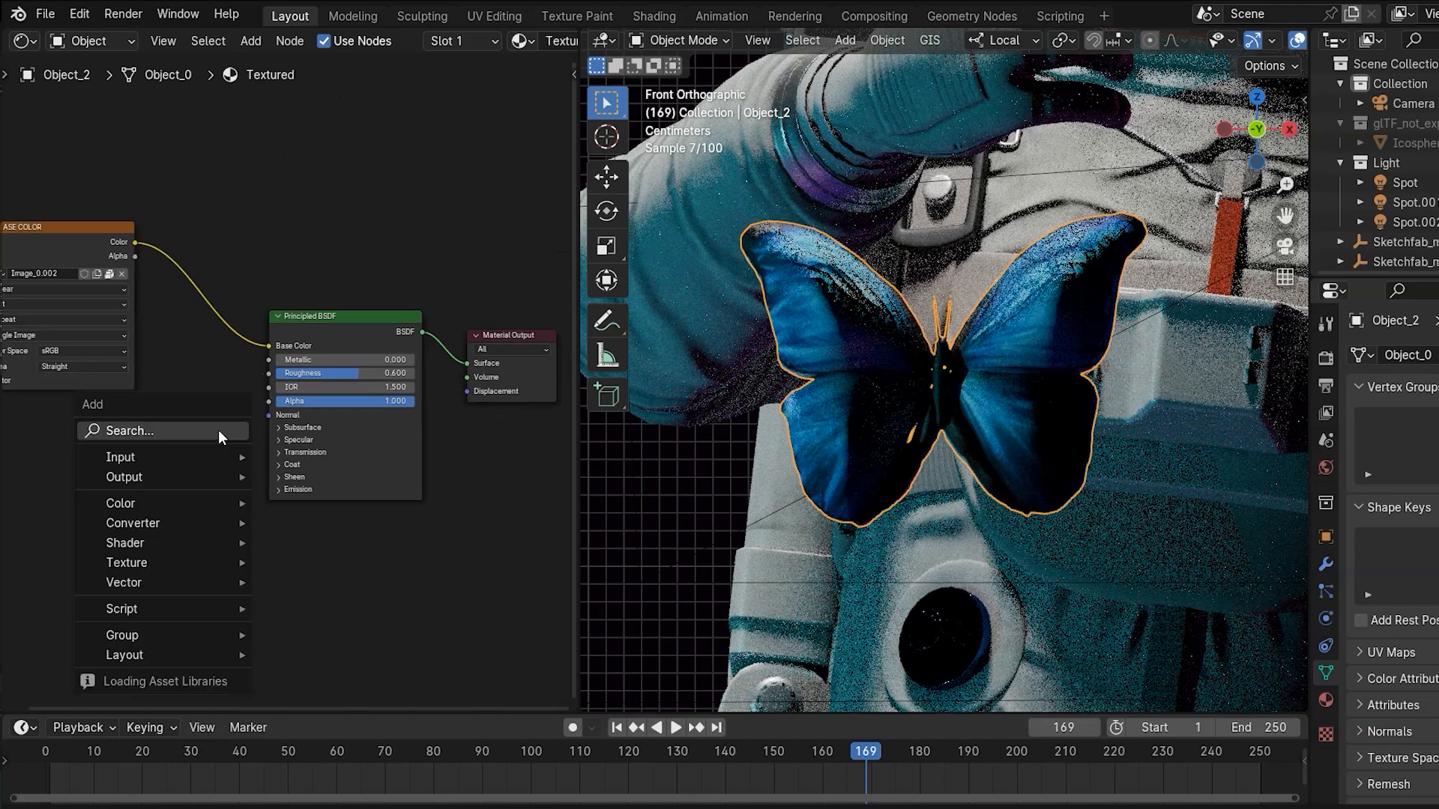
type("hue")
key("Return")
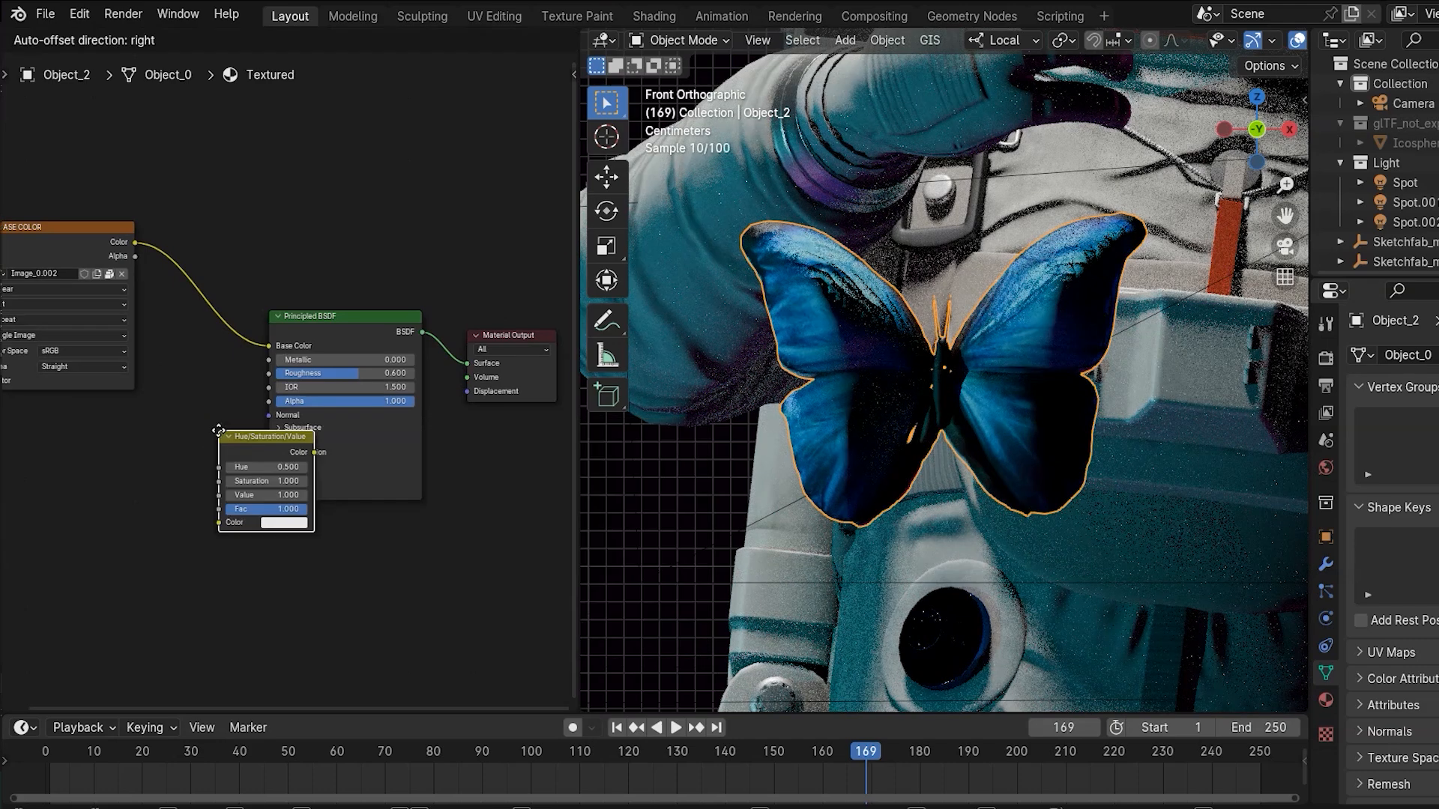
left_click(168, 256)
scroll(168, 257, "up", 2)
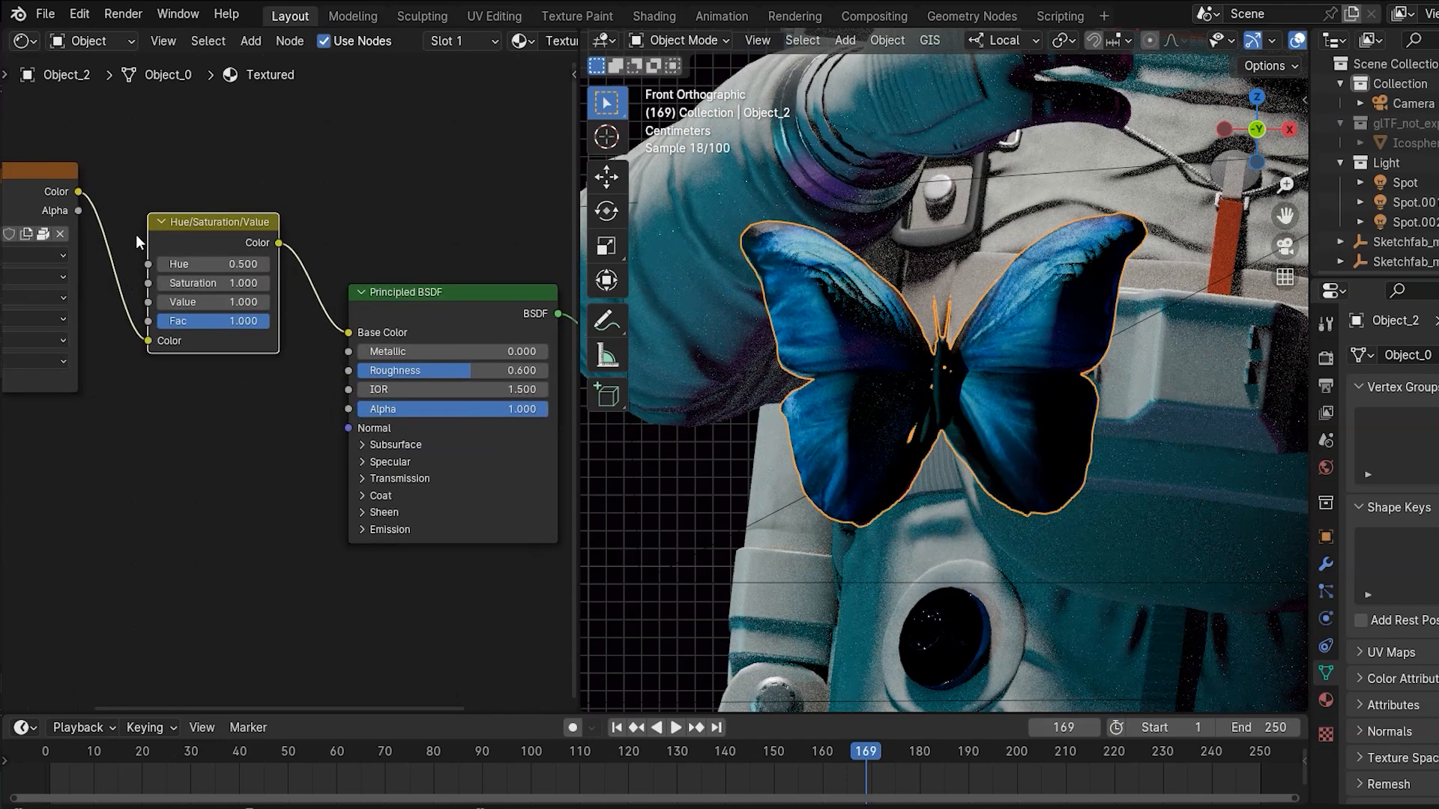
middle_click_drag(143, 209, 145, 221)
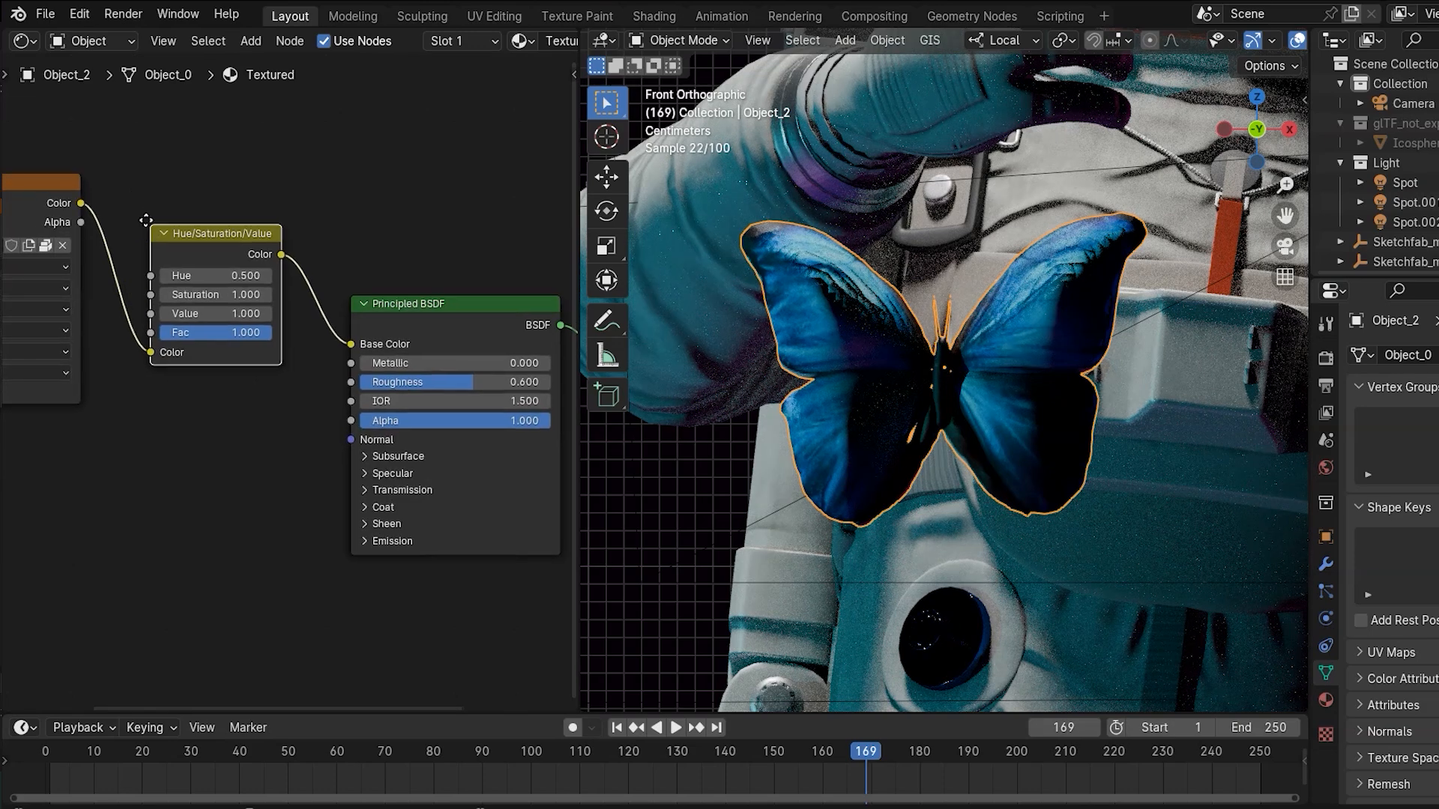
scroll(146, 220, "up", 2)
left_click_drag(232, 314, 288, 314)
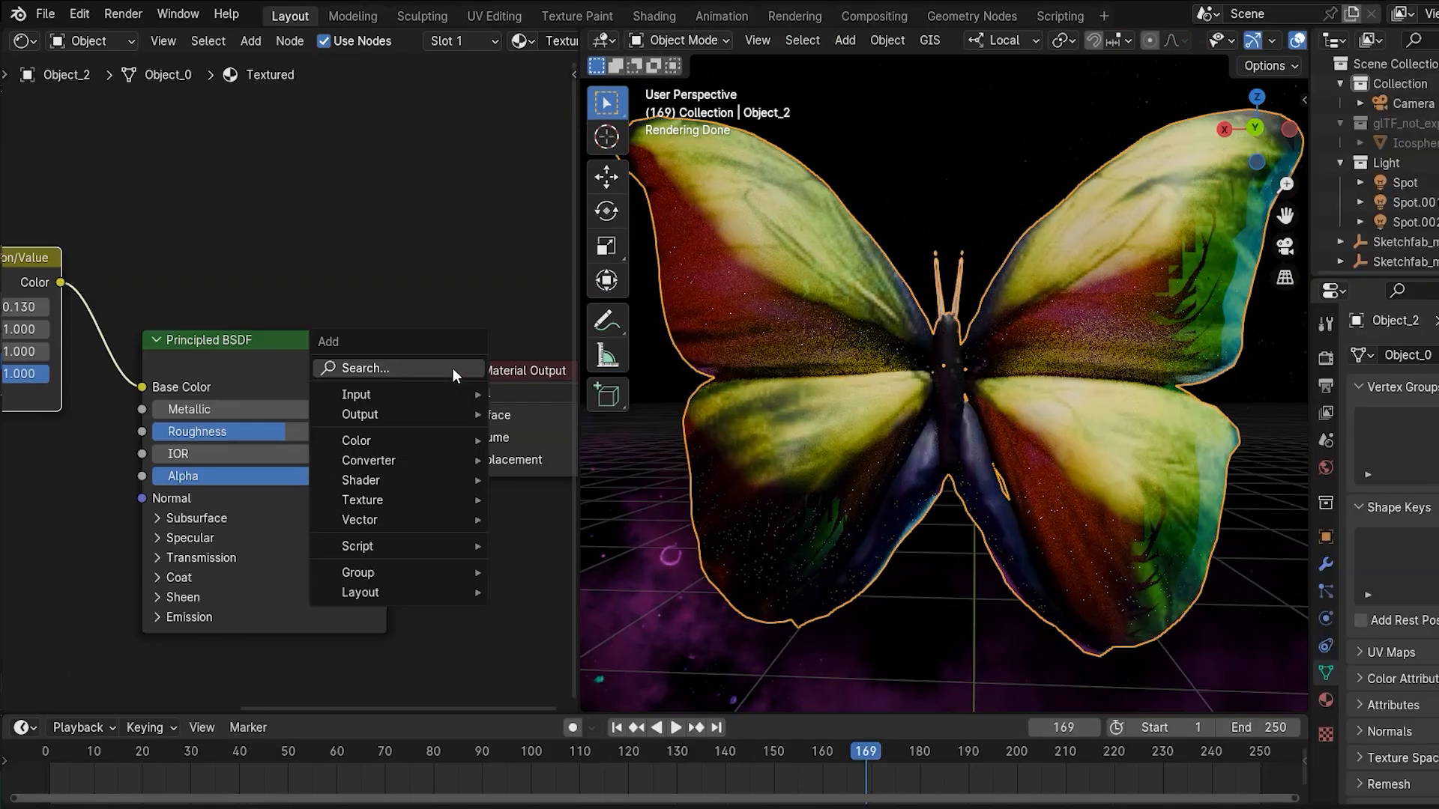
- Insert a Mix Shader between the Principled BSDF and Material Output
left_click(410, 355)
type("mix")
key("Down")
key("Down")
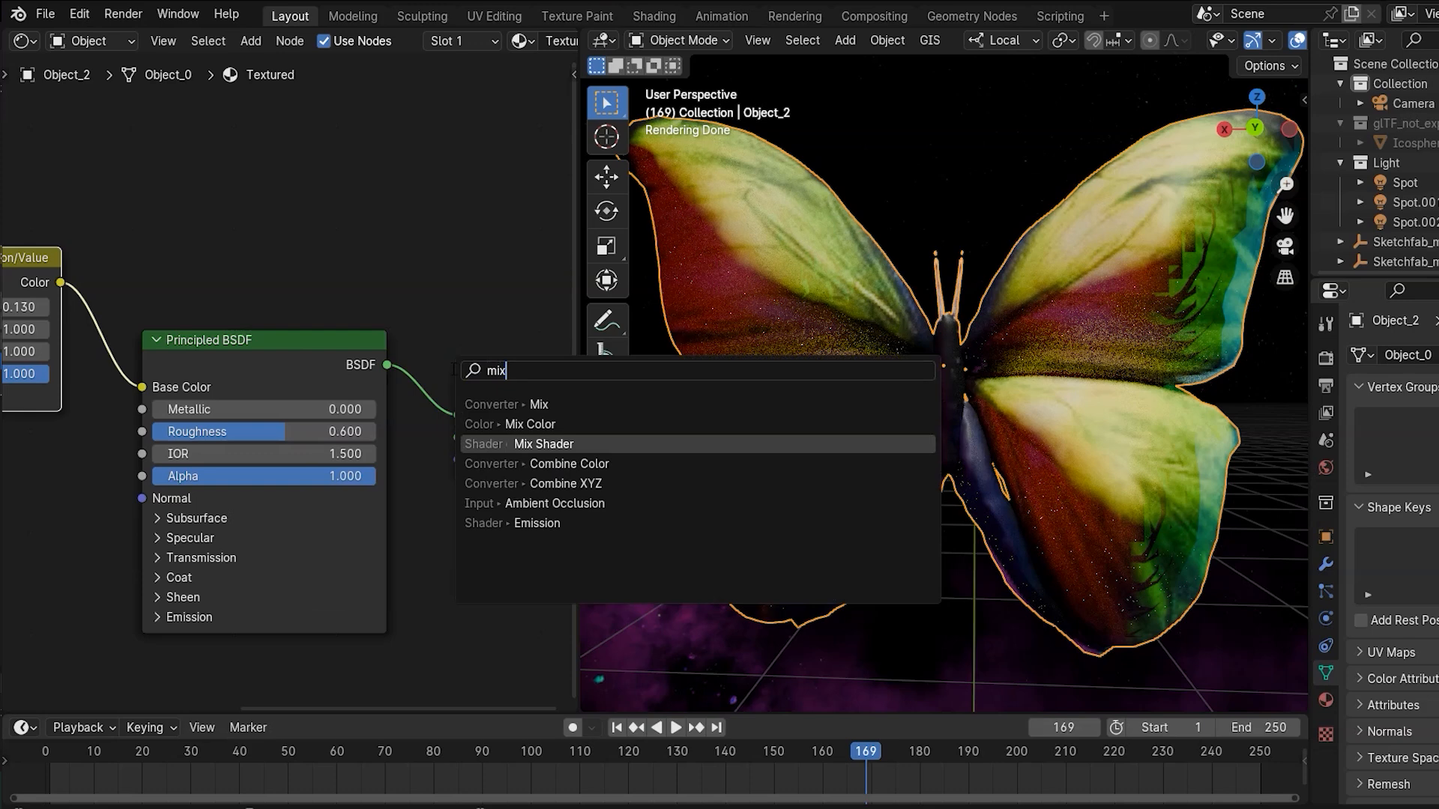
key("Return")
left_click(453, 368)
scroll(425, 537, "down", 1)
- Feed an orange Emission node with strength 3 into the Mix Shader's second input
key("shift+a")
left_click(425, 537)
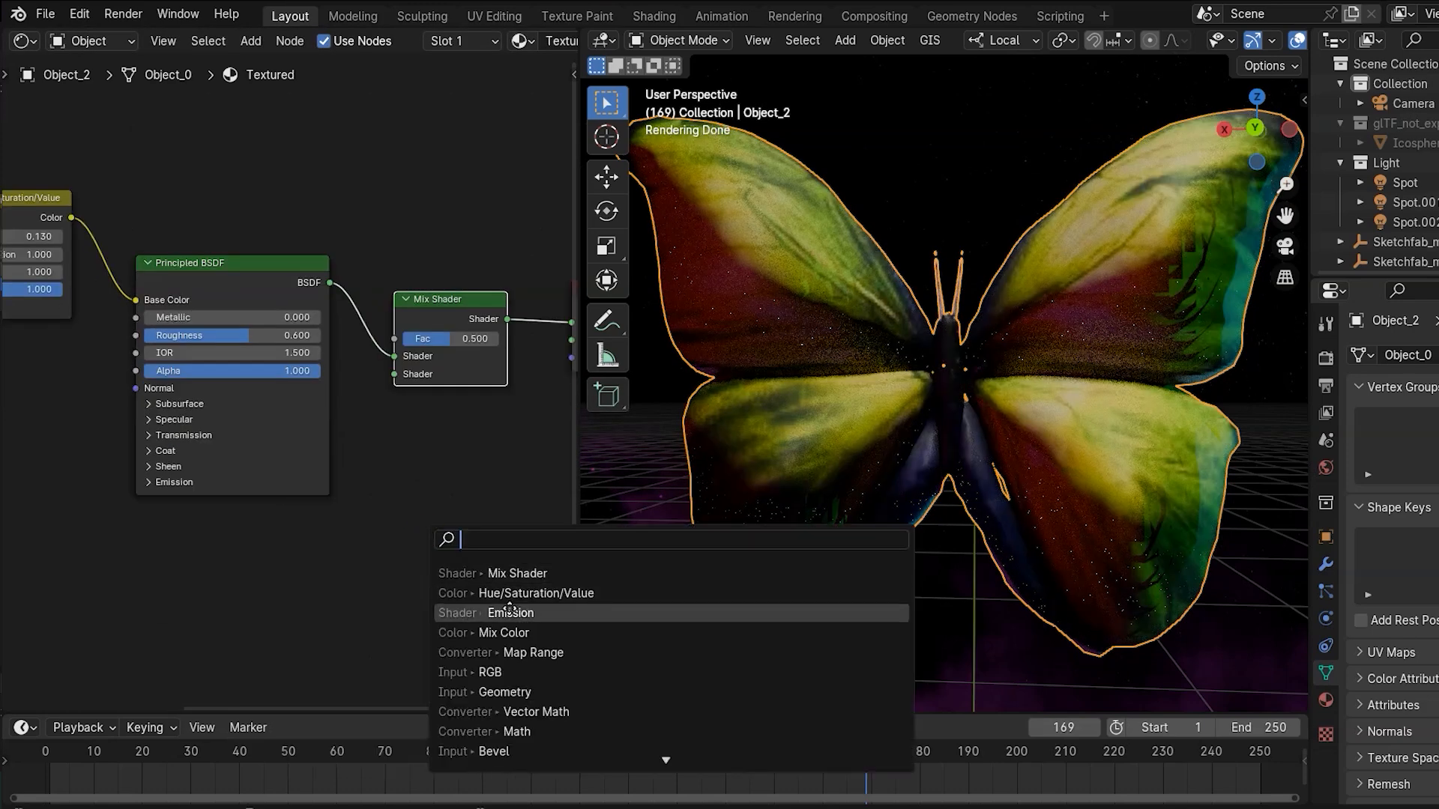
left_click(465, 613)
left_click(339, 535)
left_click_drag(311, 561, 394, 374)
left_click(275, 580)
left_click(275, 442)
left_click_drag(274, 442, 283, 456)
left_click(277, 604)
type("3")
key("Return")
scroll(462, 492, "down", 4)
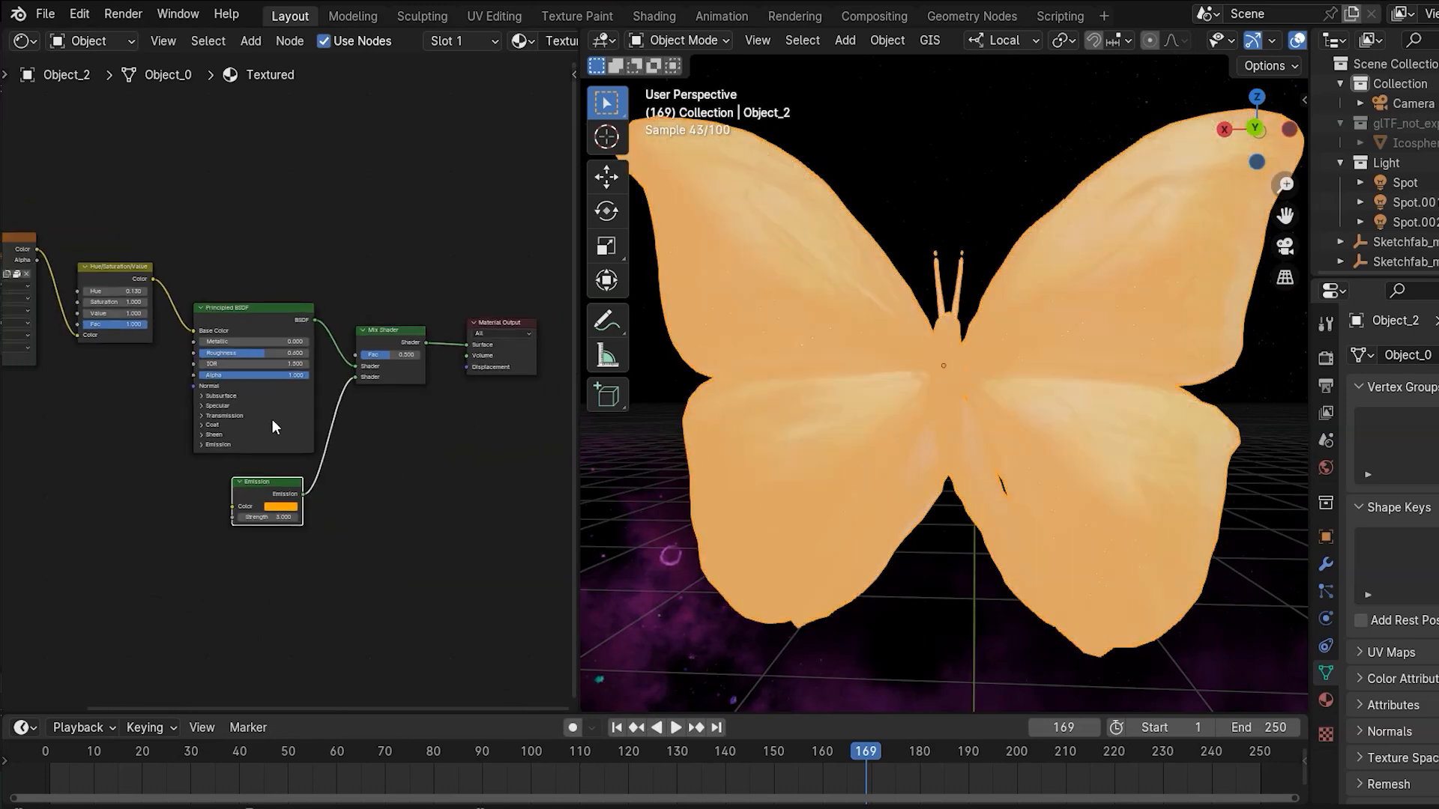
- Drive the Mix Shader factor with a duplicated BASE COLOR texture through a brightened RGB Curves node
key("shift+d")
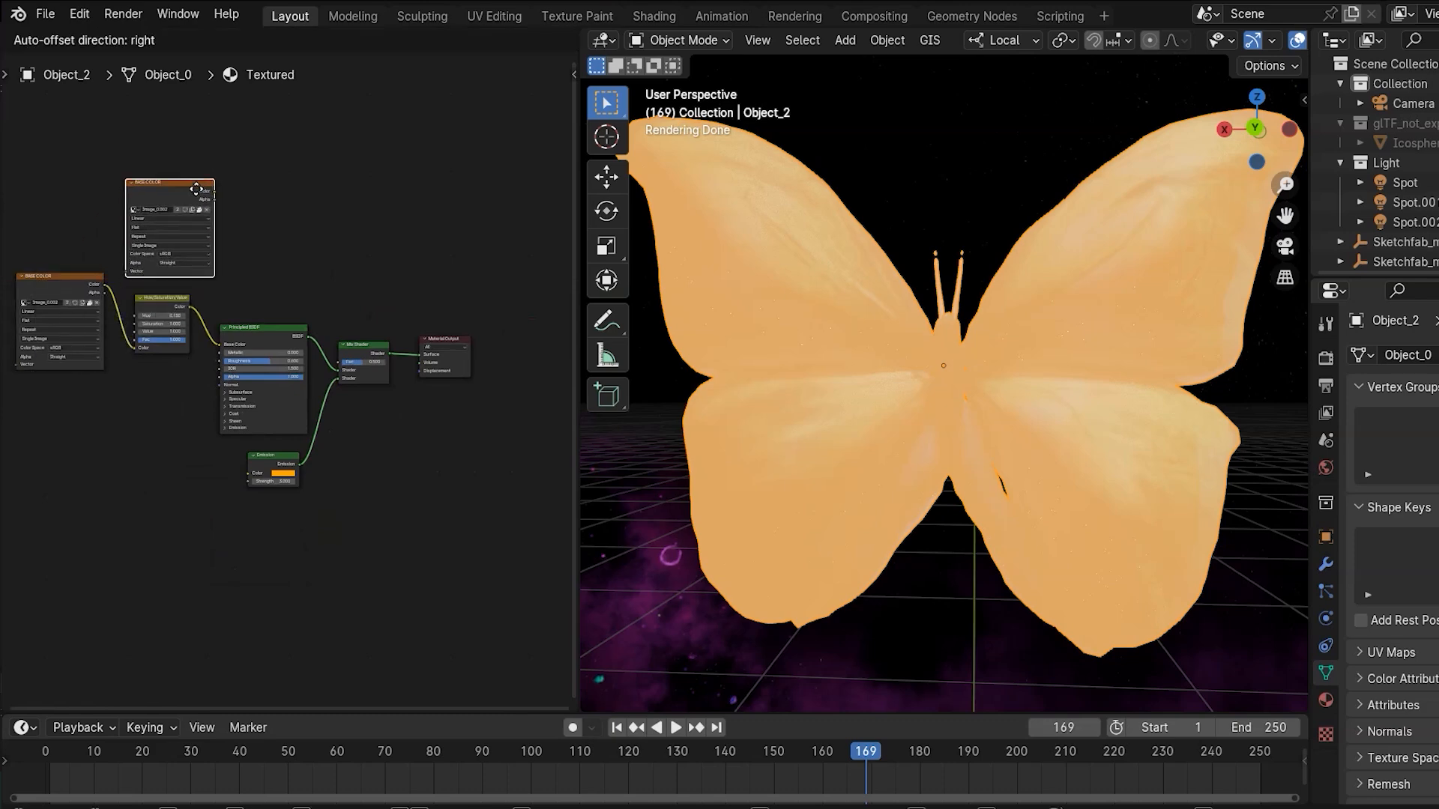
left_click(196, 150)
left_click_drag(213, 148, 346, 360)
key("shift+a")
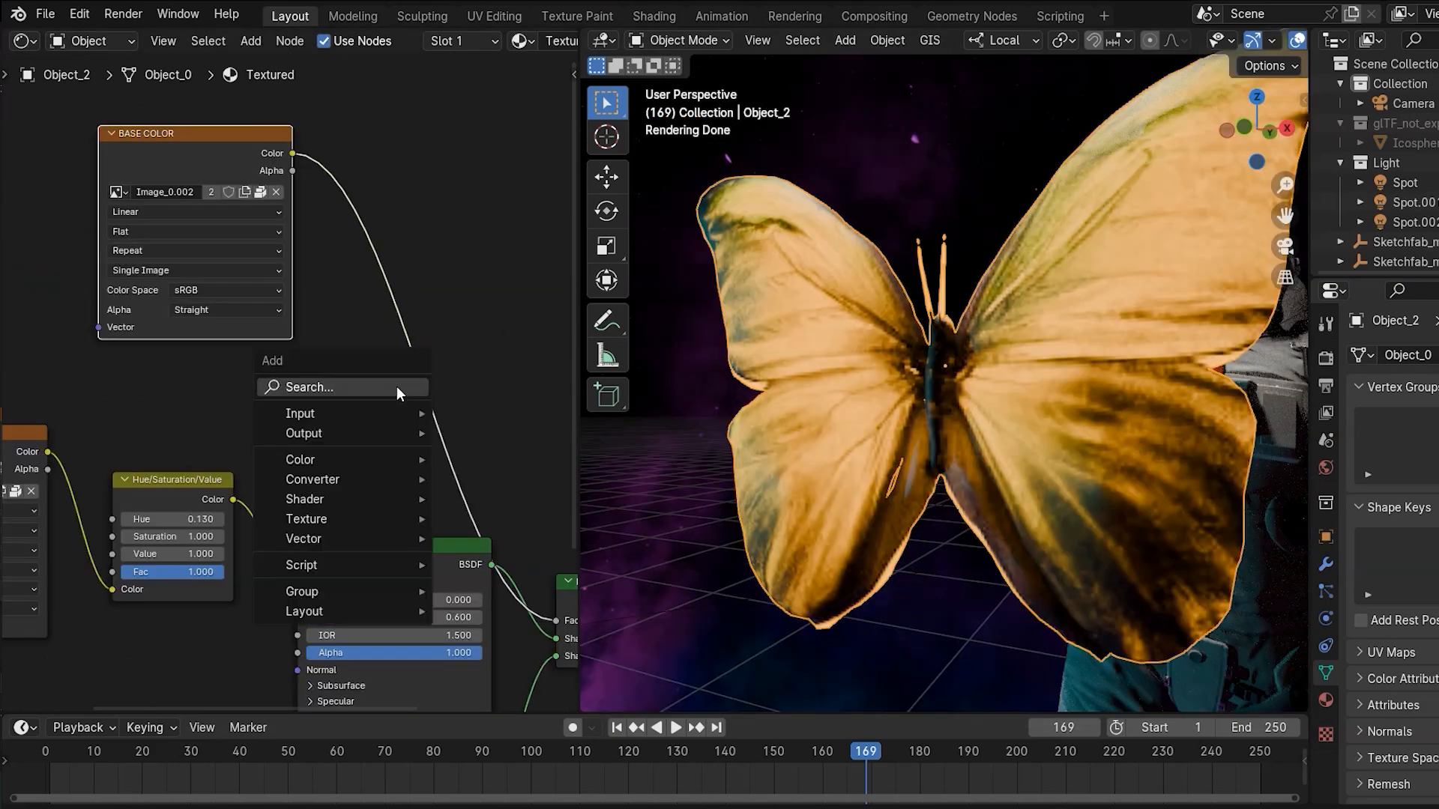
left_click(397, 385)
type("rgx")
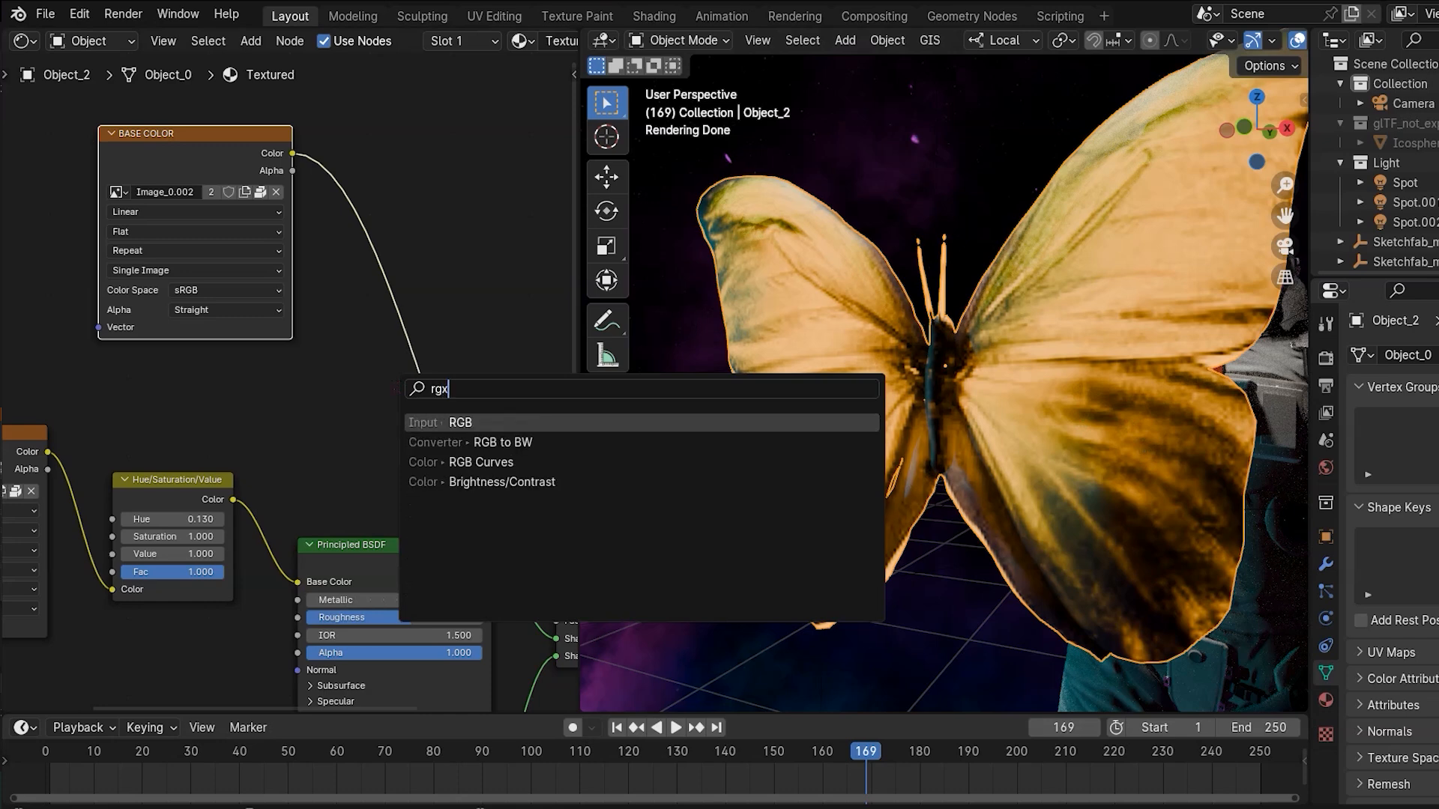
key("Down")
key("Down")
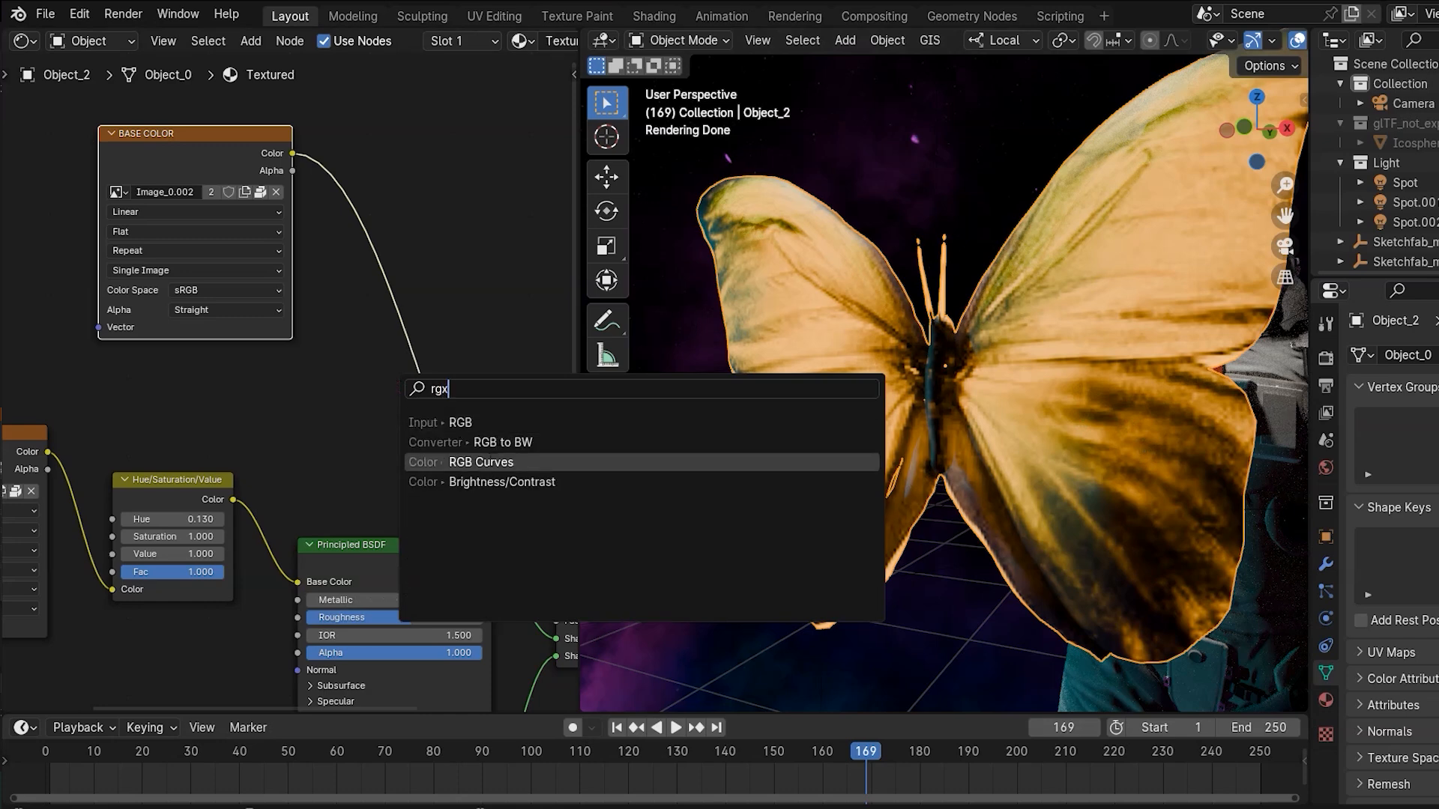
key("Return")
left_click(357, 274)
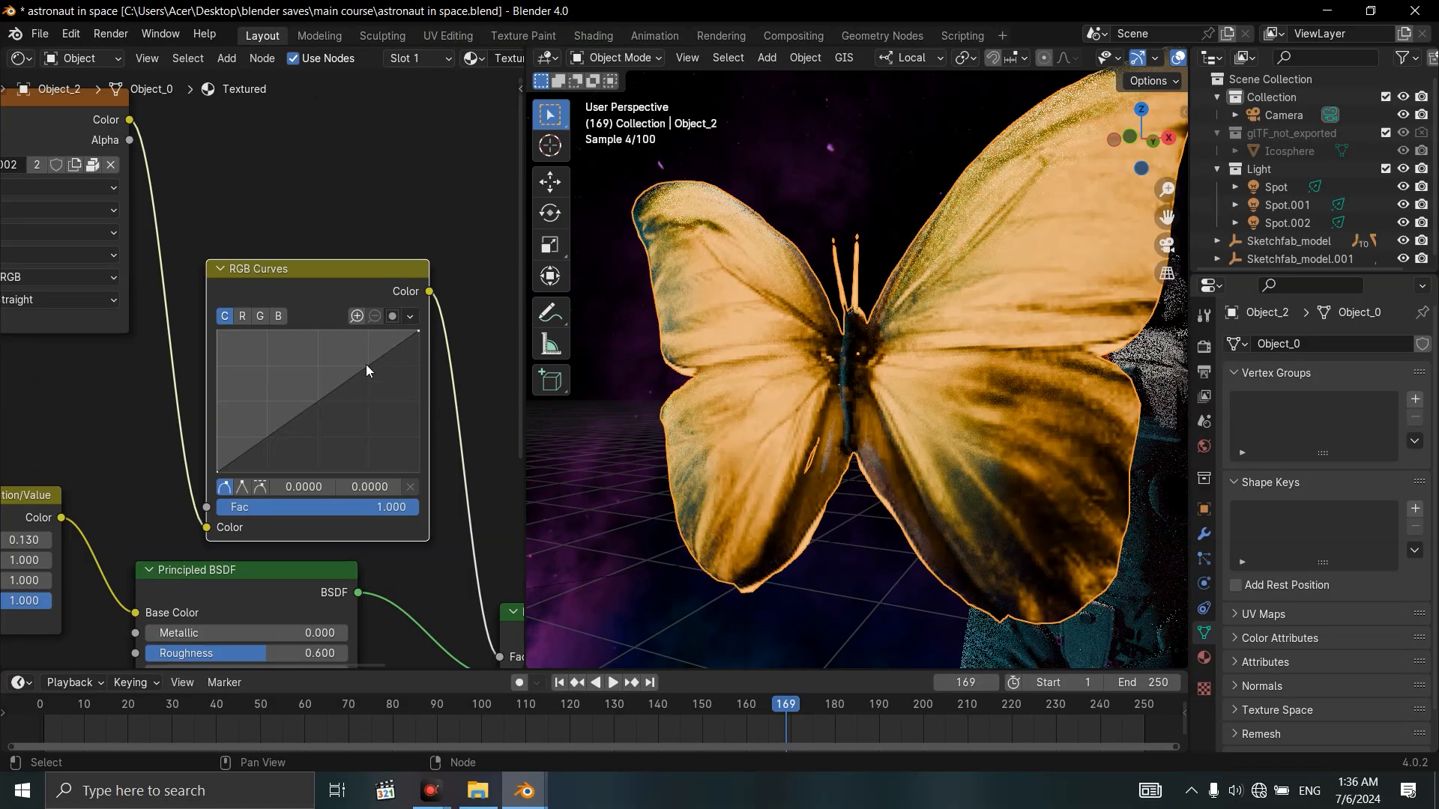
left_click_drag(362, 368, 362, 364)
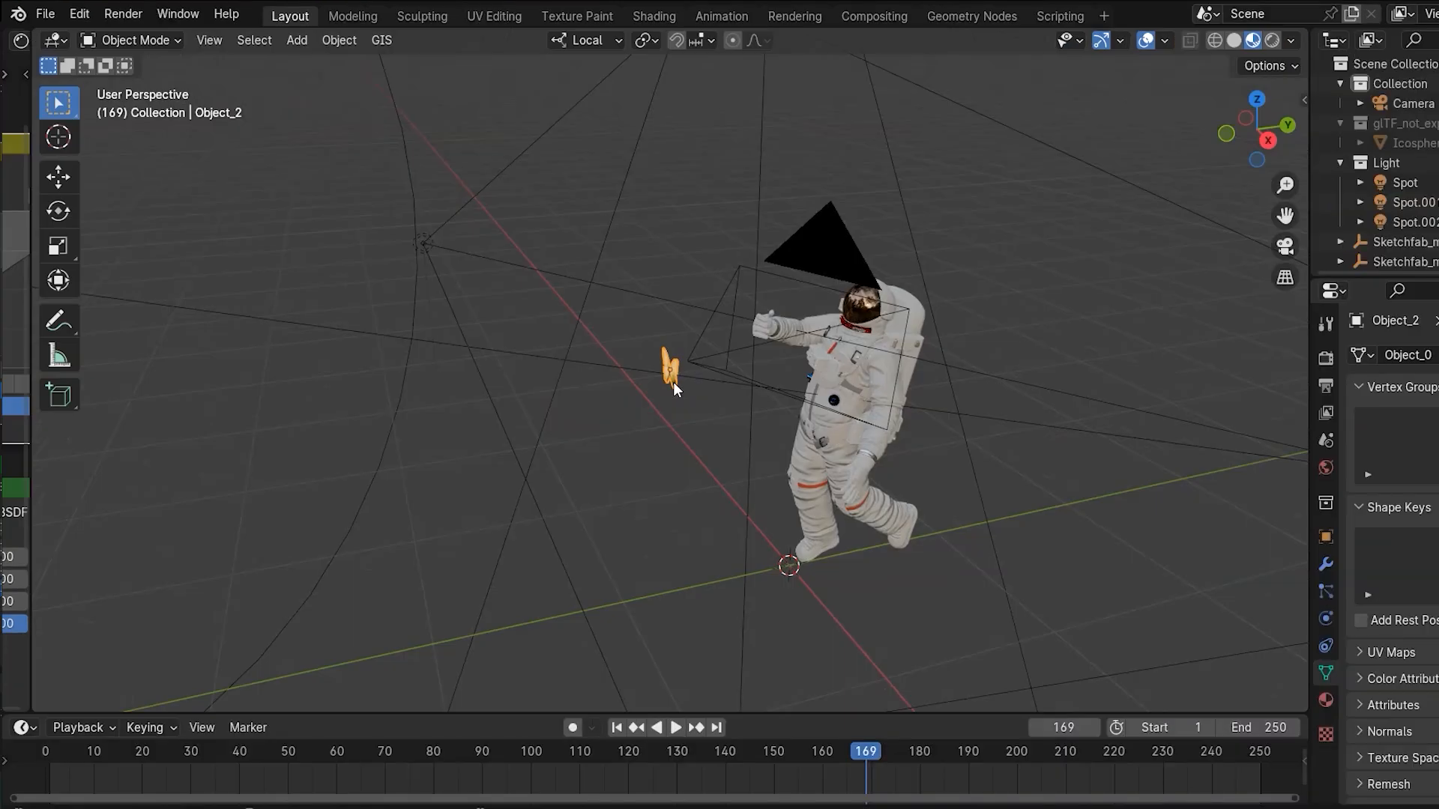
- Move the butterfly away from the astronaut
key("g")
middle_click_drag(660, 383, 225, 423)
left_click(142, 428)
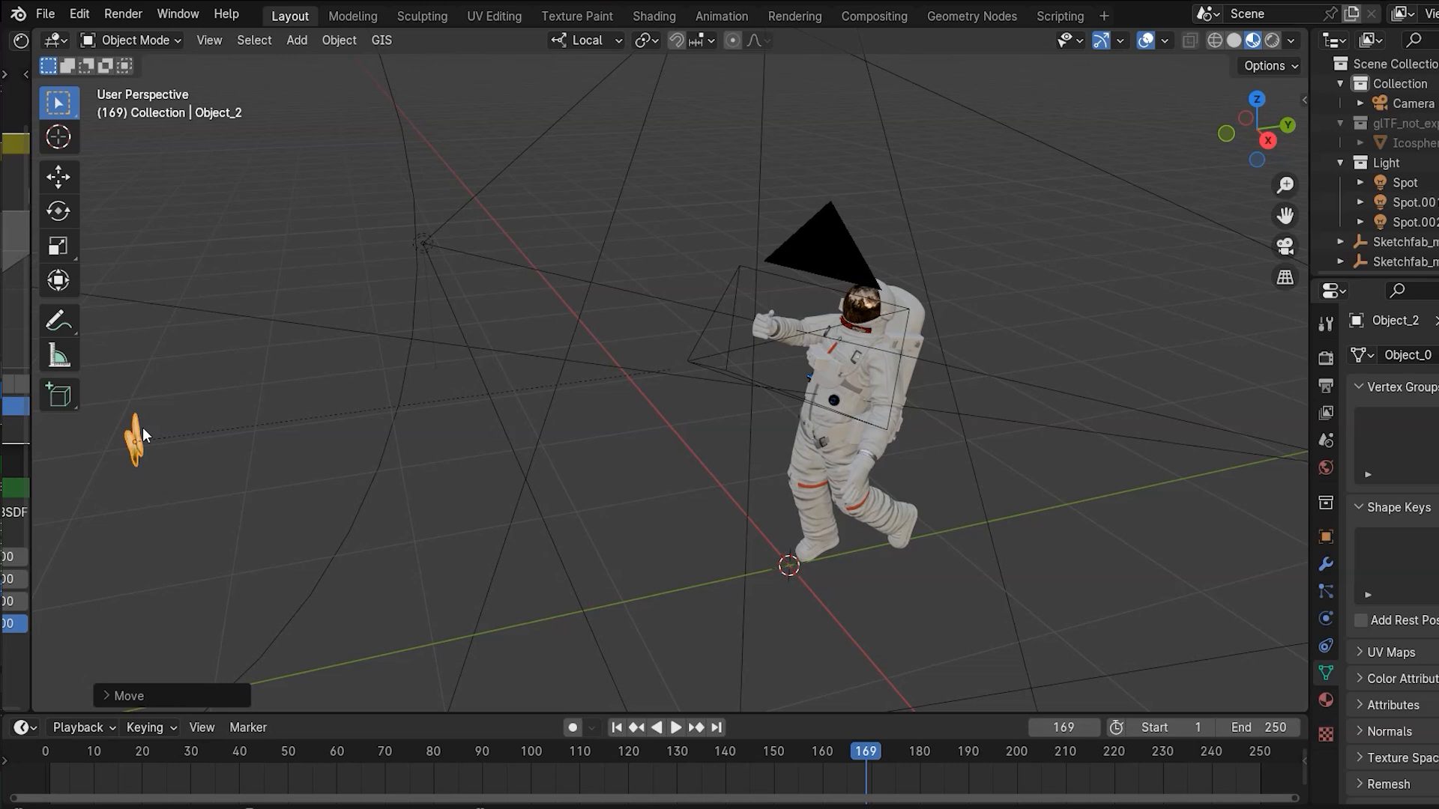
- Rotate the butterfly 90° about its local X axis
key("KP_Decimal")
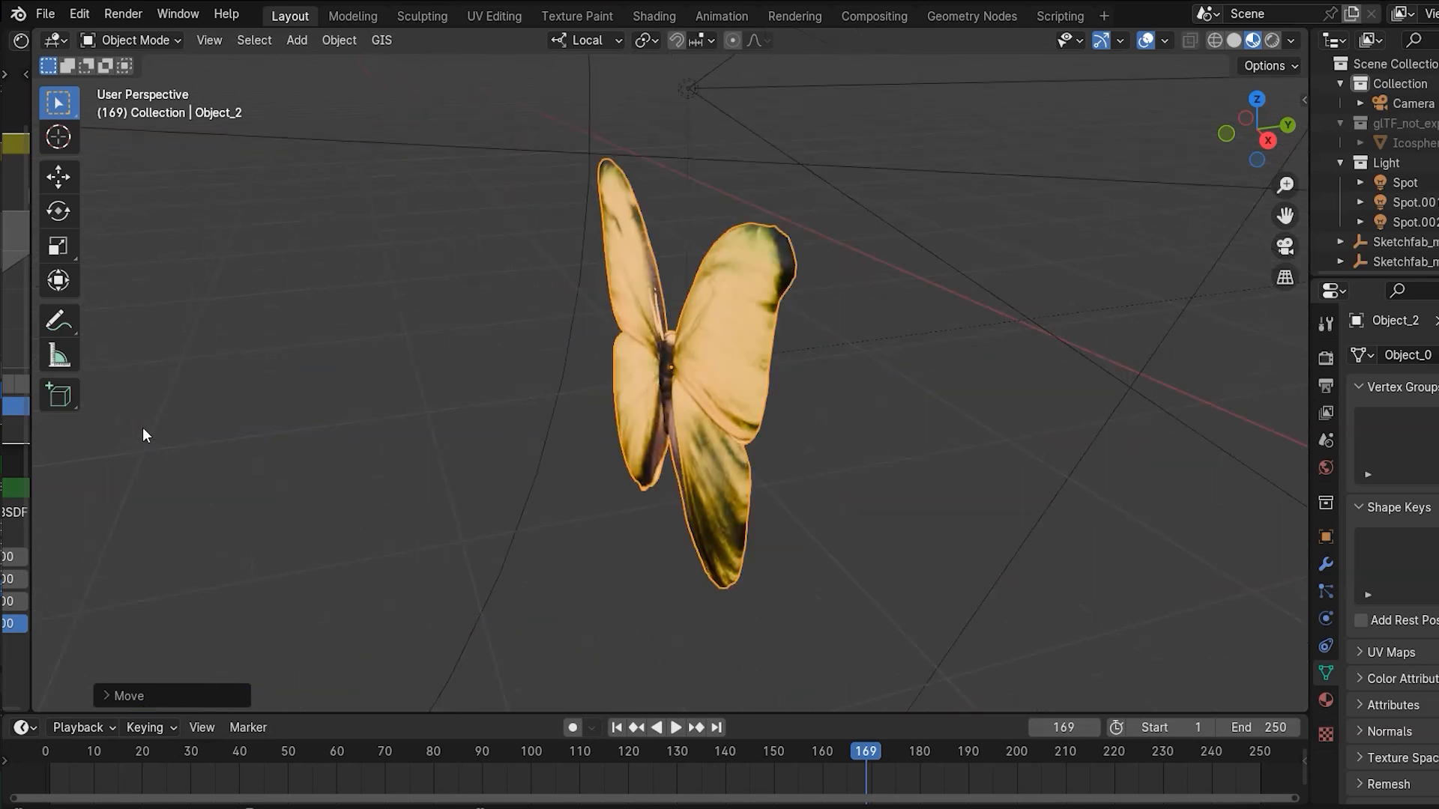
mouse_move(403, 373)
middle_mouse_down()
mouse_move(439, 367)
mouse_move(405, 364)
middle_mouse_up()
key("r")
key("x")
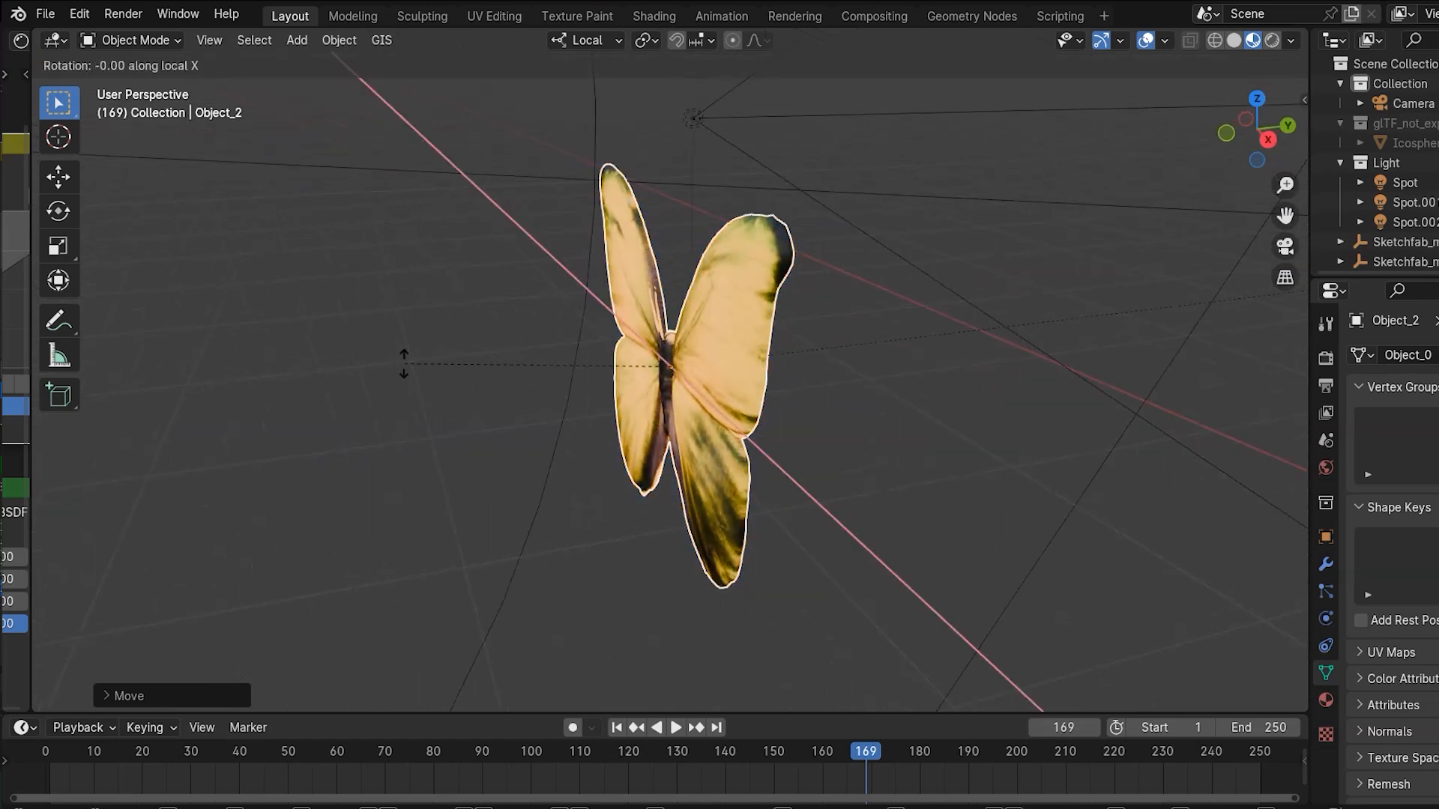
type("90")
key("Return")
middle_click_drag(798, 333, 857, 433)
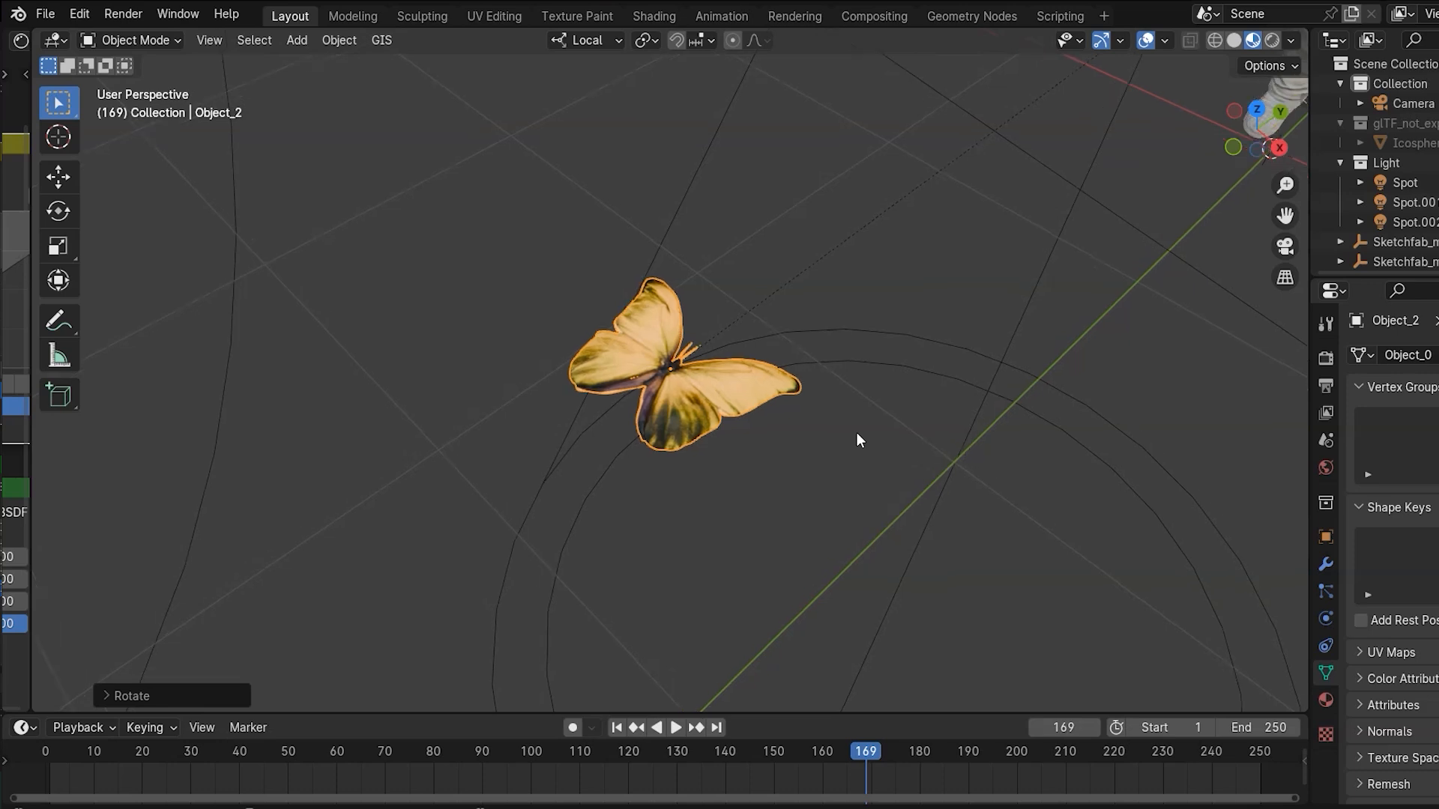
middle_click_drag(856, 434, 822, 340)
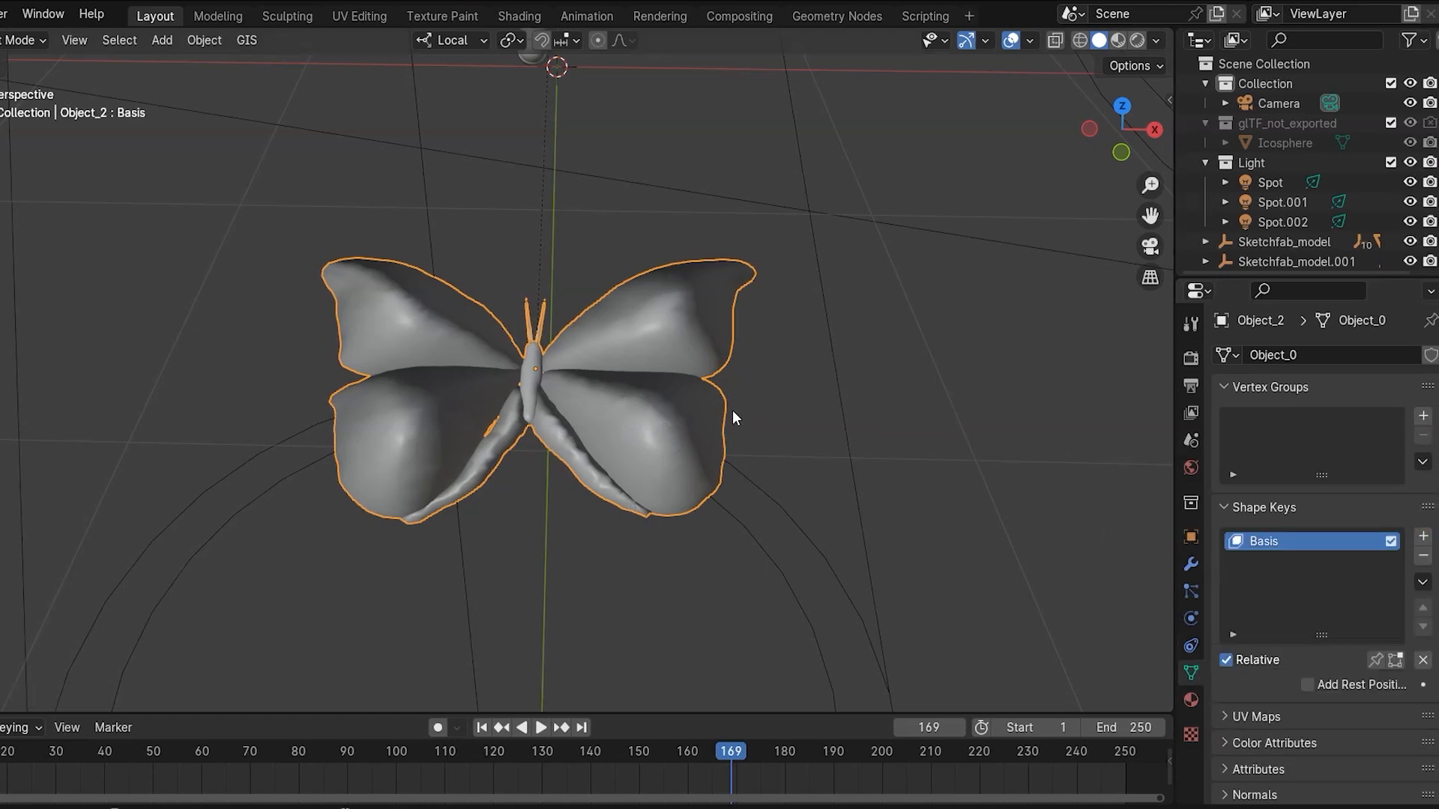
- Snap the 3D cursor to the centre of the butterfly's selected body mesh
key("Tab")
key("alt+a")
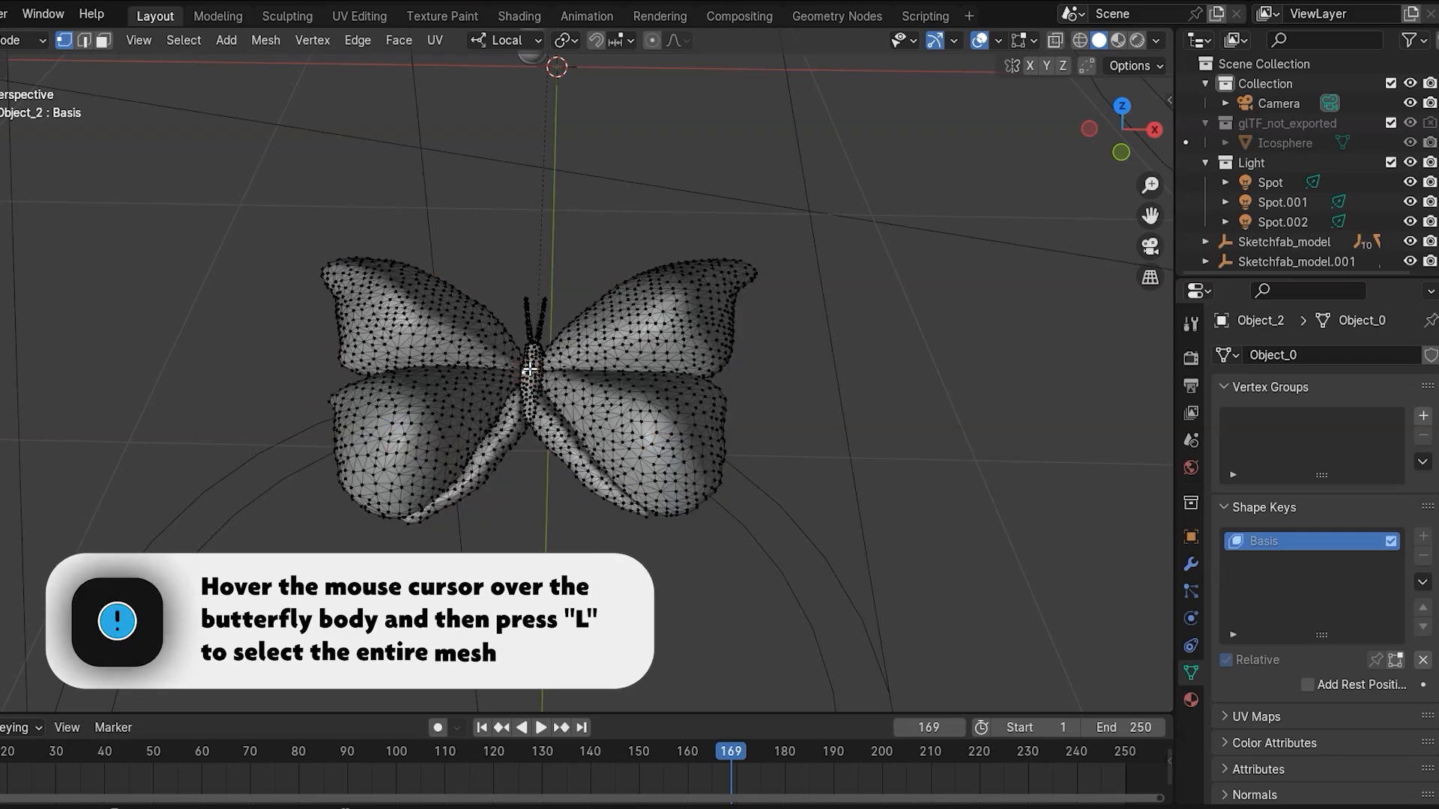
scroll(530, 369, "up", 6)
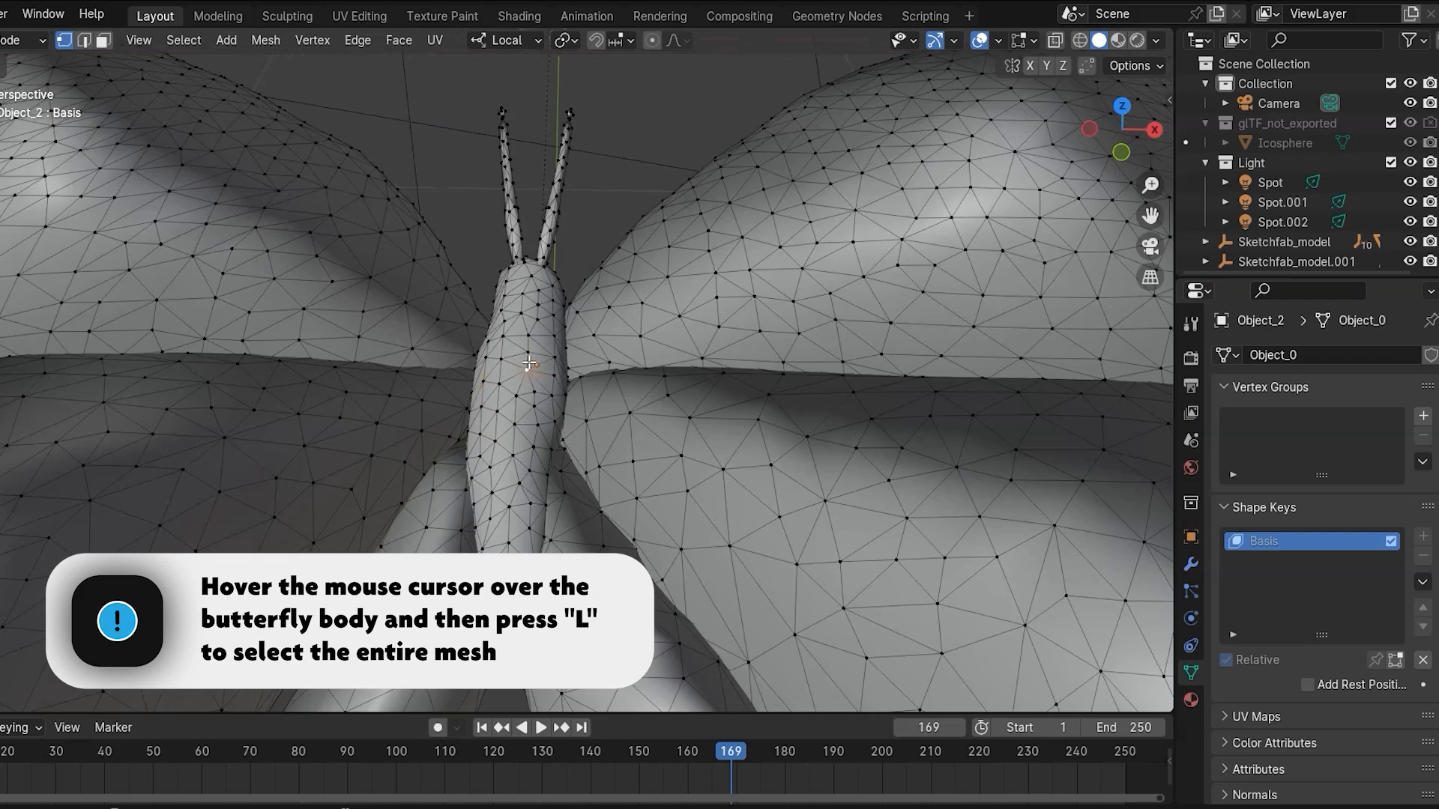
key("l")
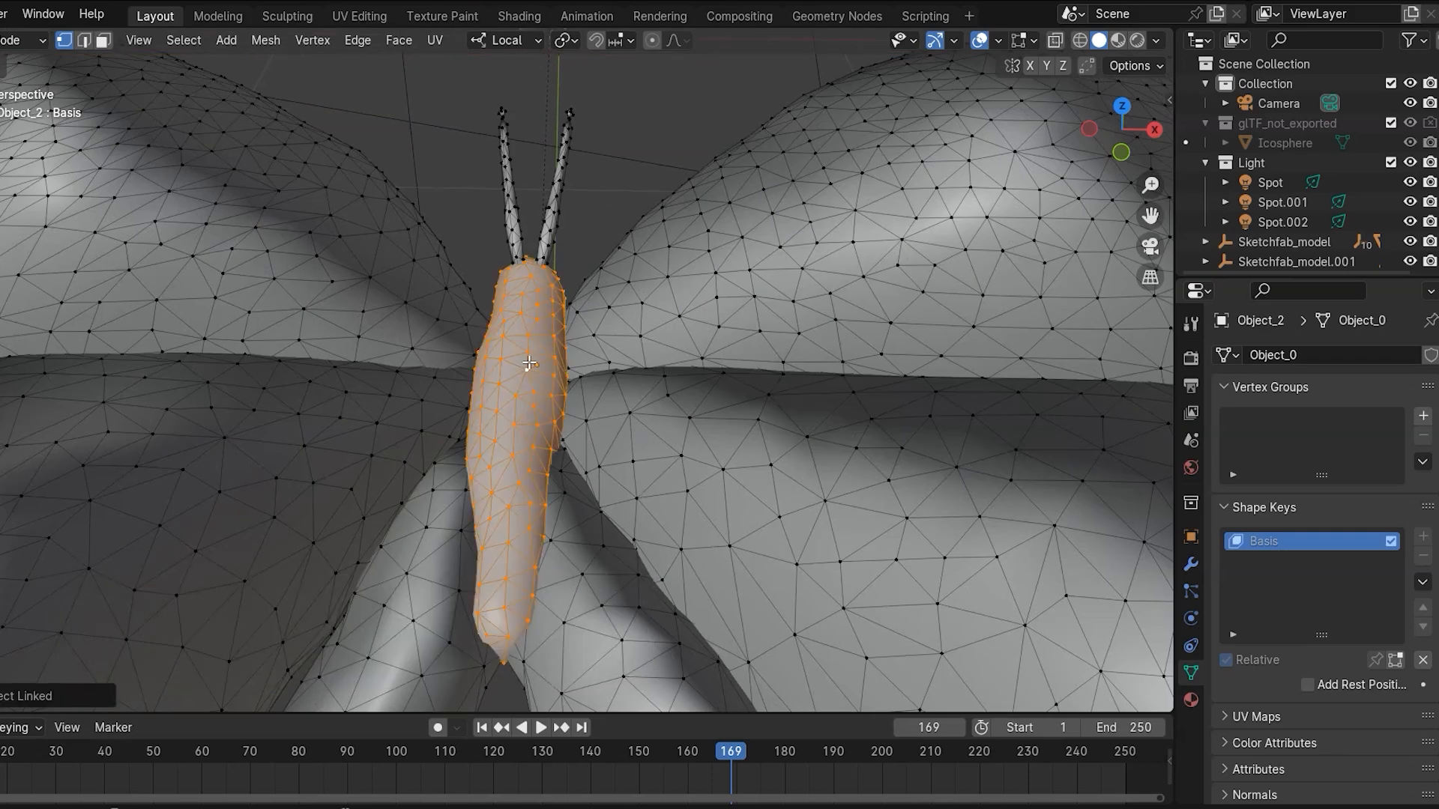
key("shift+s")
left_click(537, 472)
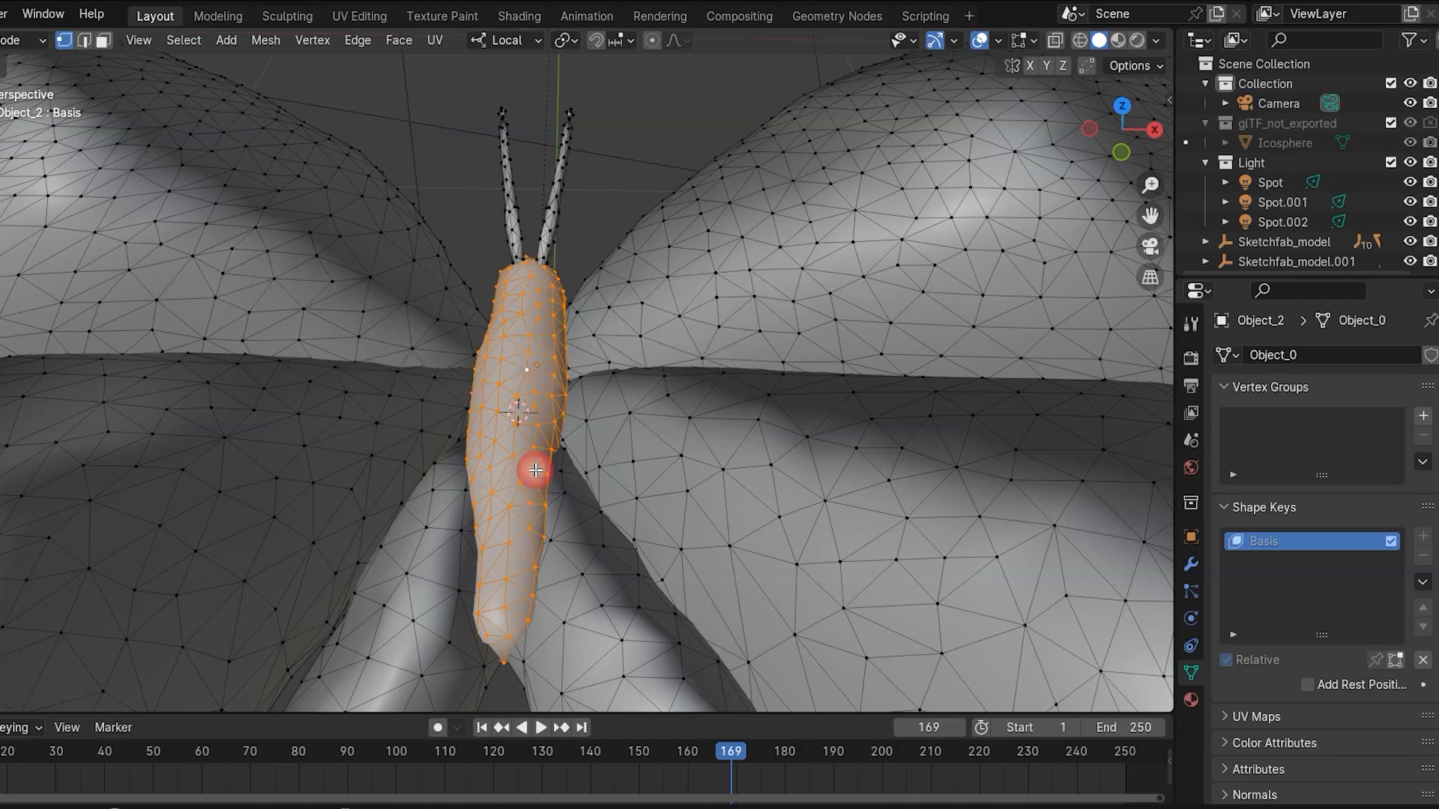
- Set the butterfly's origin to the 3D cursor and return to Edit Mode
key("Tab")
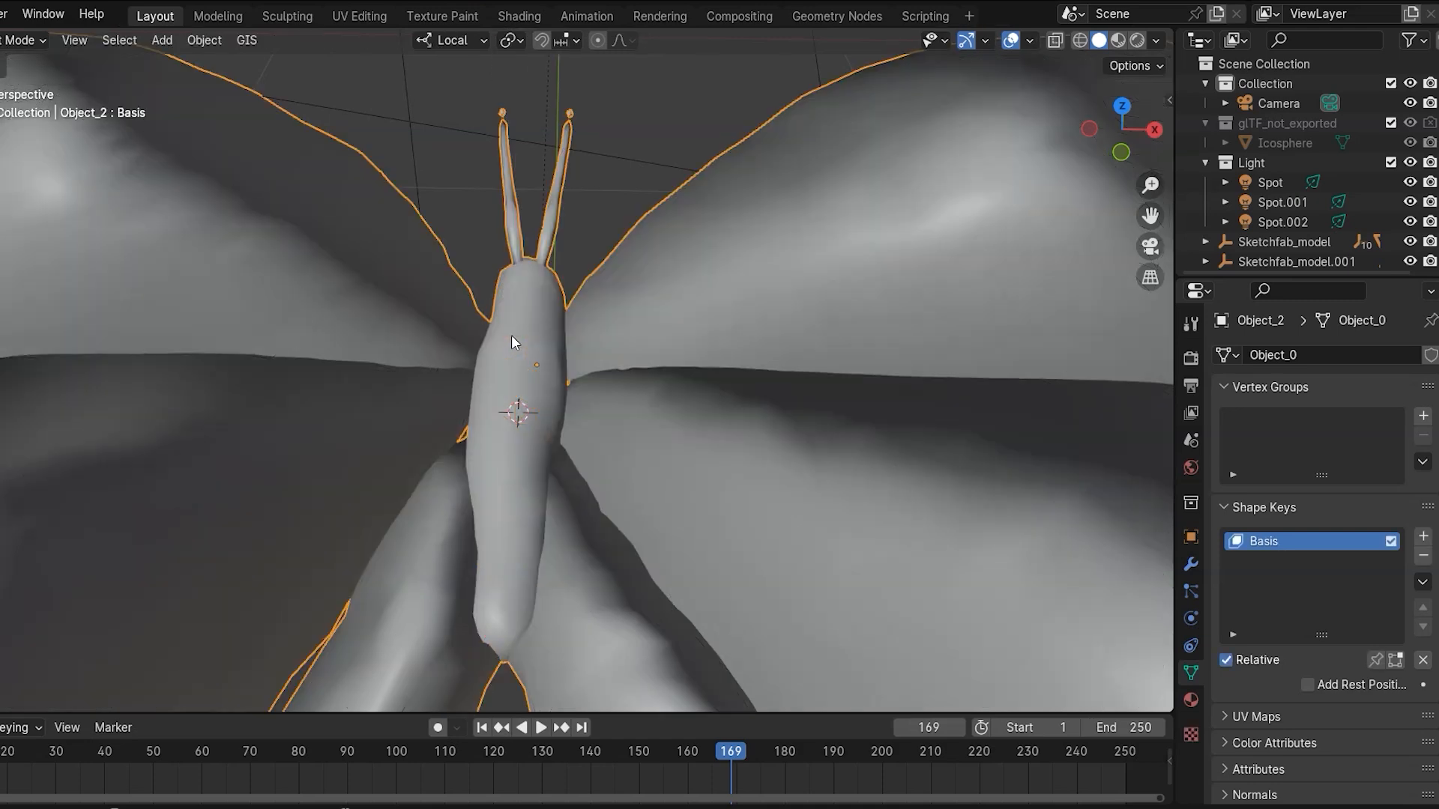
left_click(204, 40)
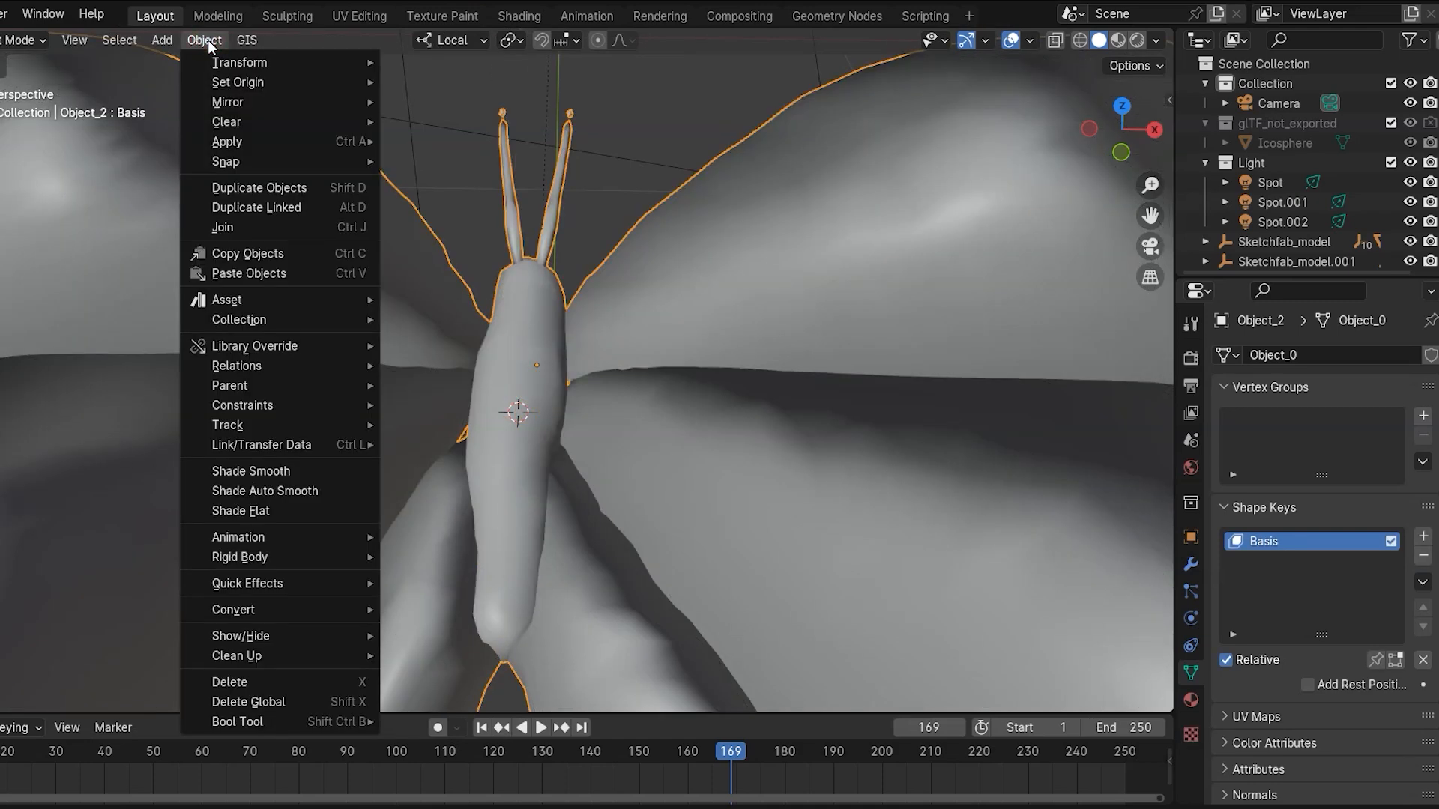
mouse_move(256, 84)
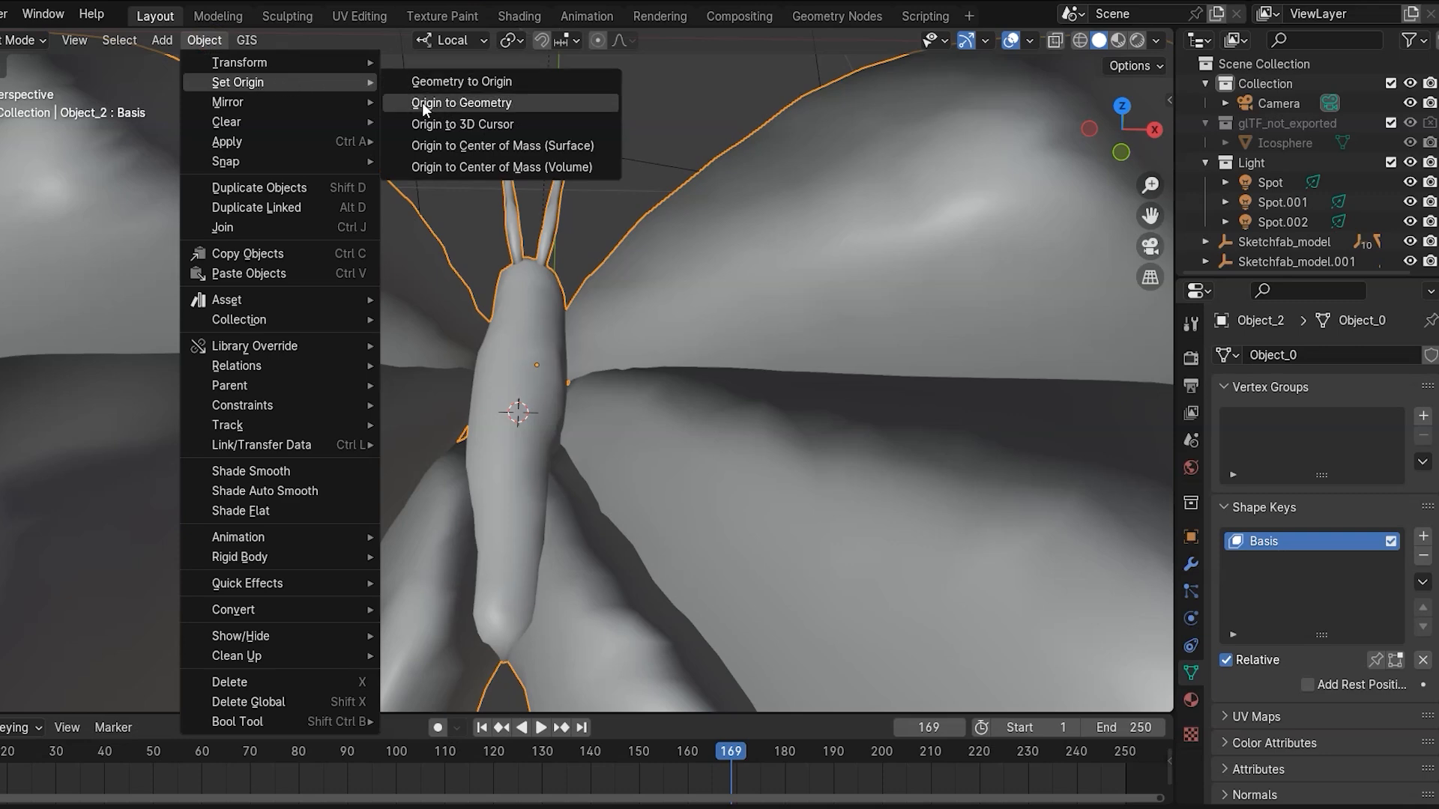
left_click(469, 126)
middle_click_drag(471, 128, 548, 353)
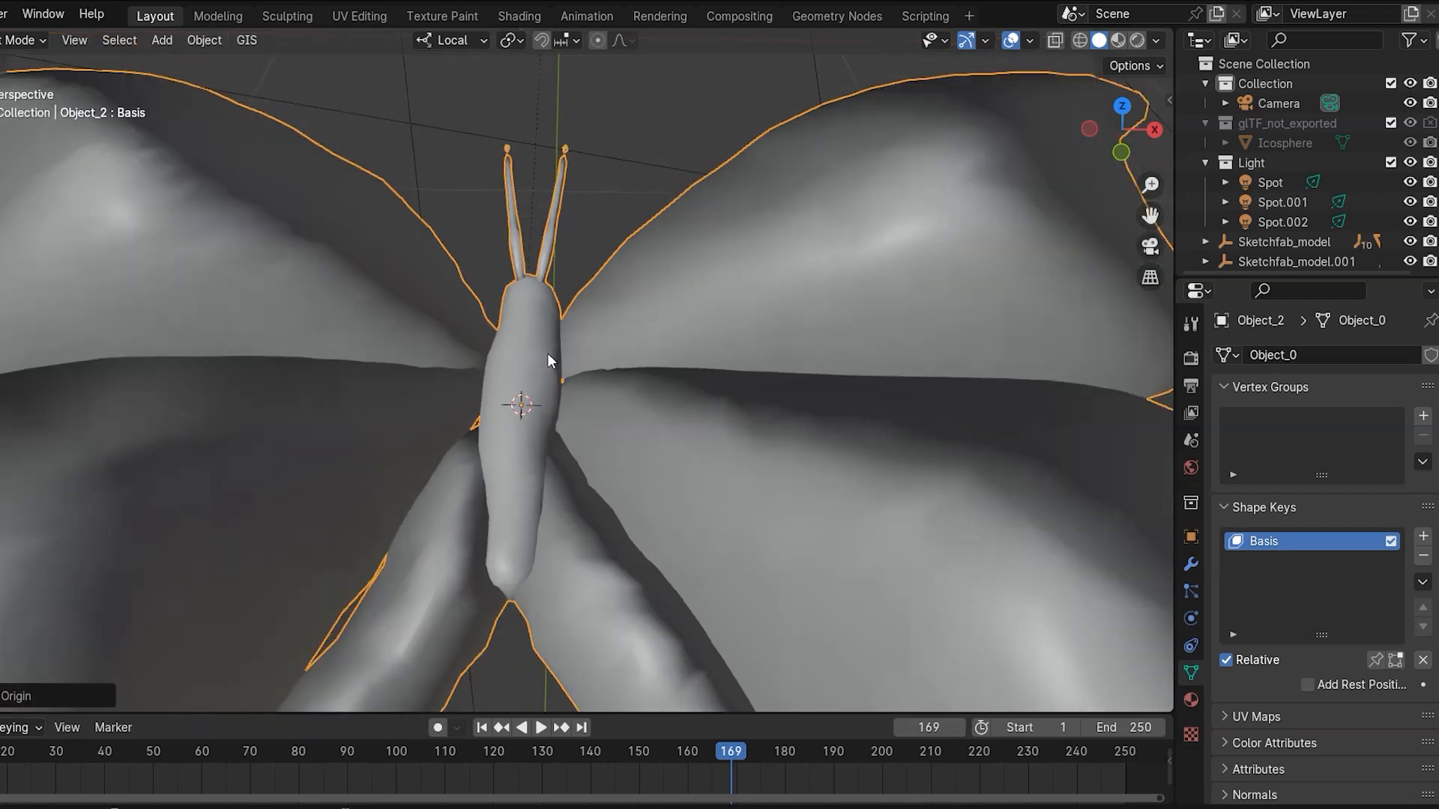
scroll(547, 353, "up", 2)
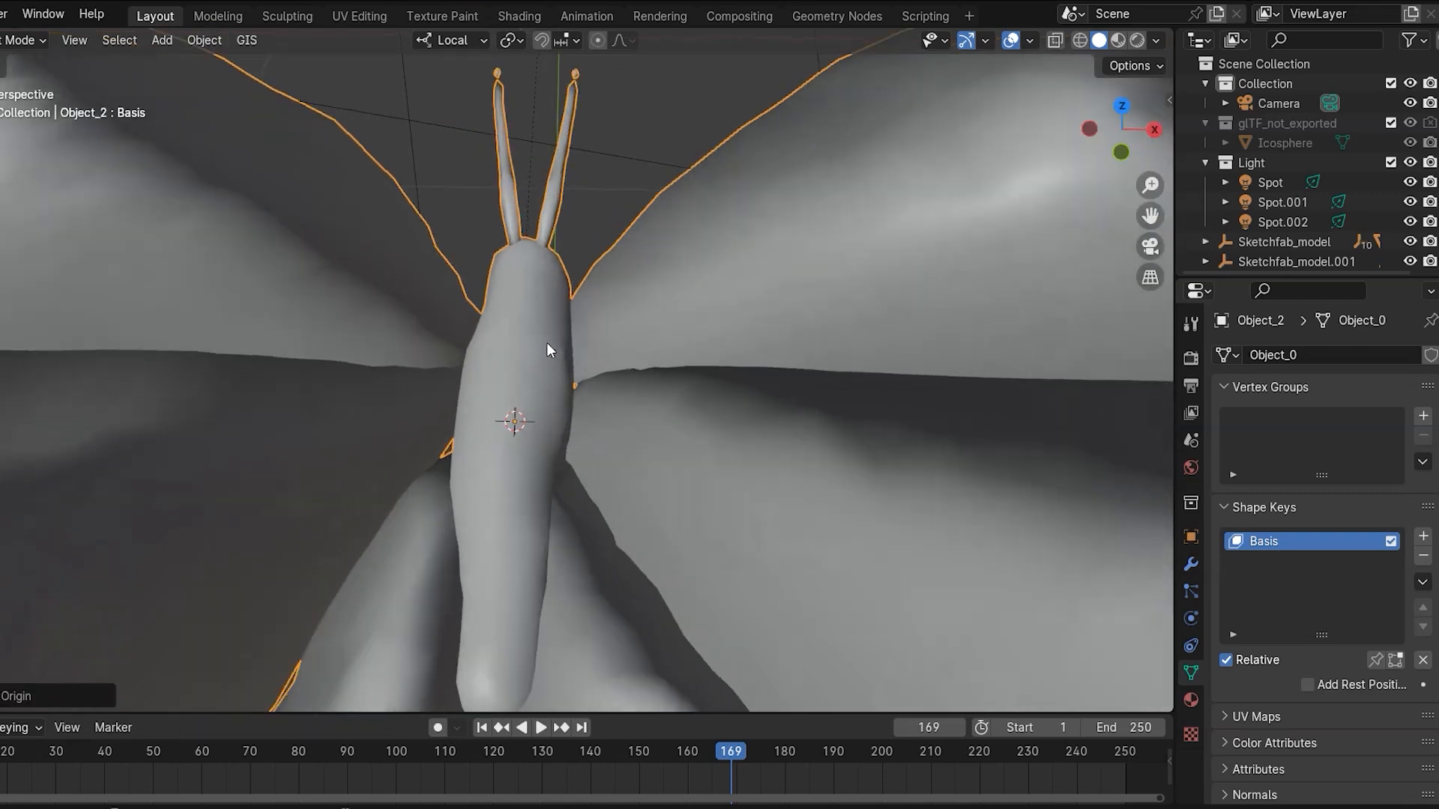
scroll(547, 345, "down", 3)
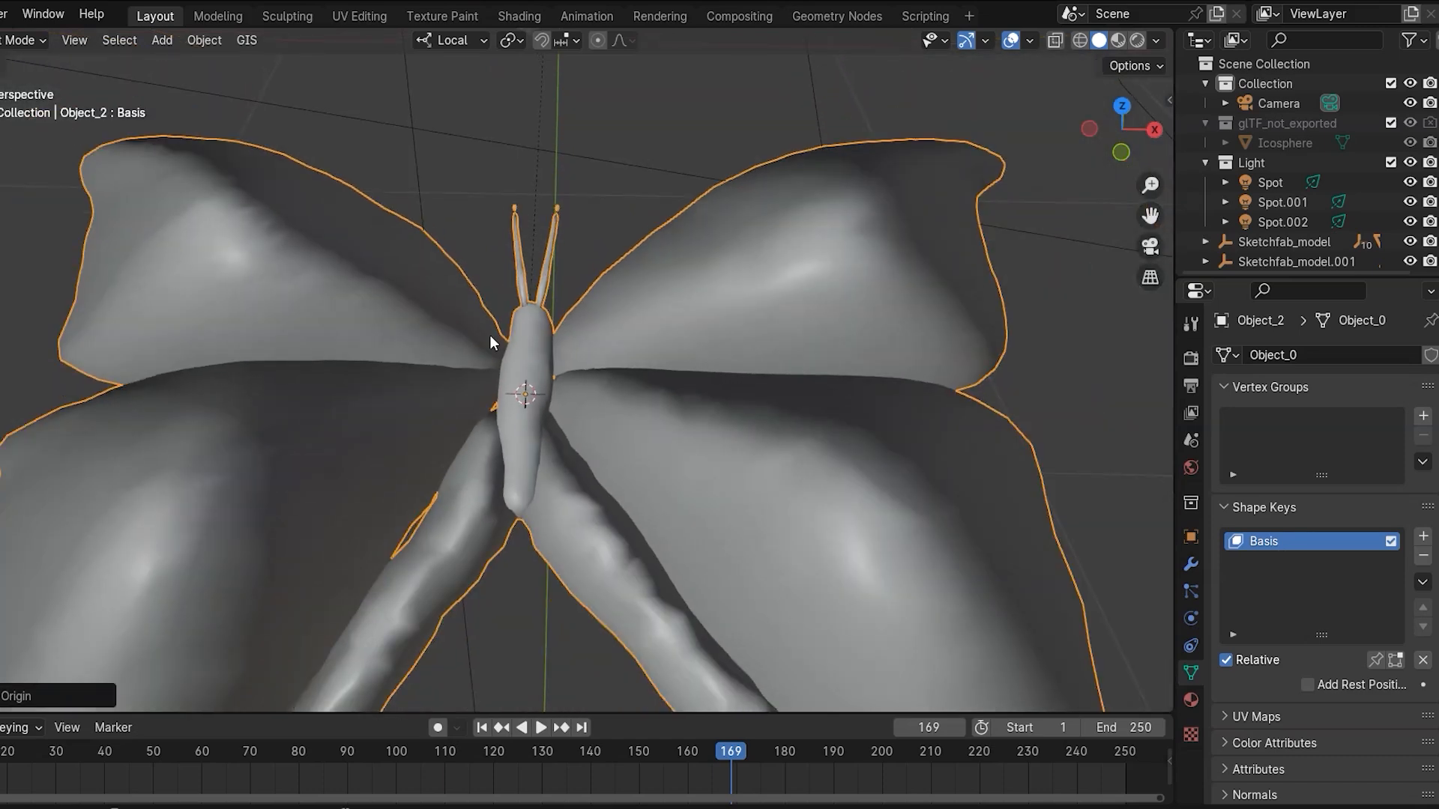
key("Tab")
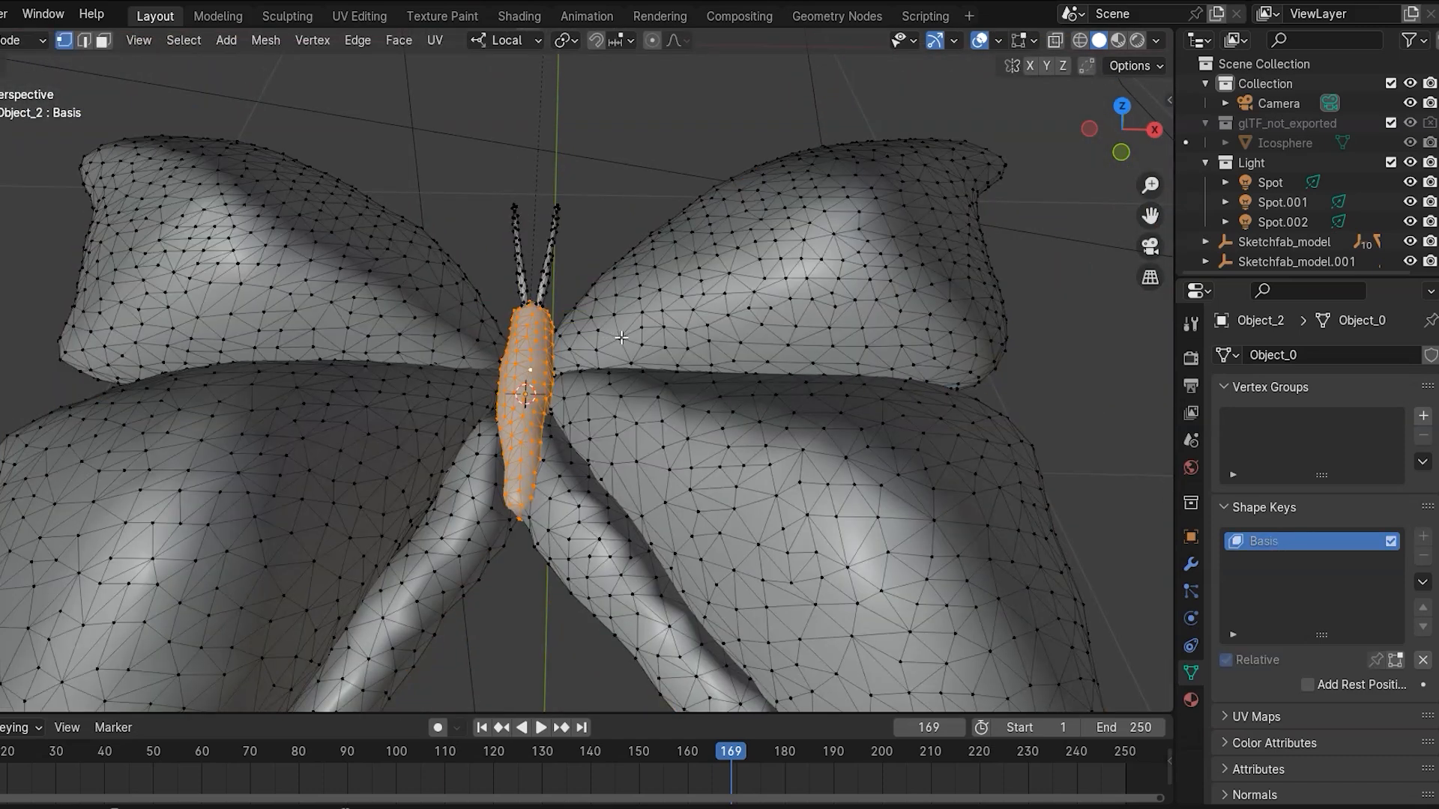
- Select the upper-right and lower-right wing meshes
left_click(676, 307)
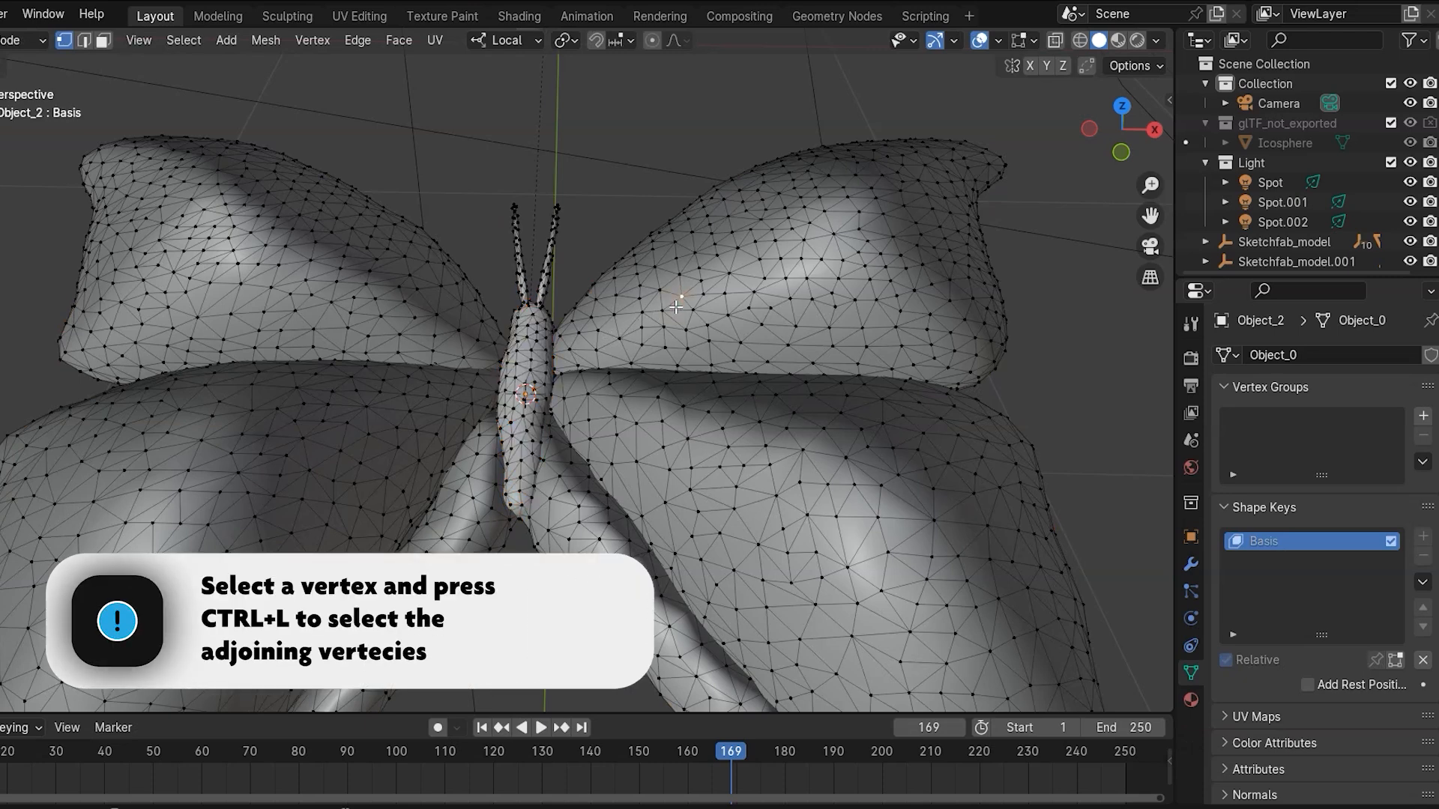
key("ctrl+l")
key("l")
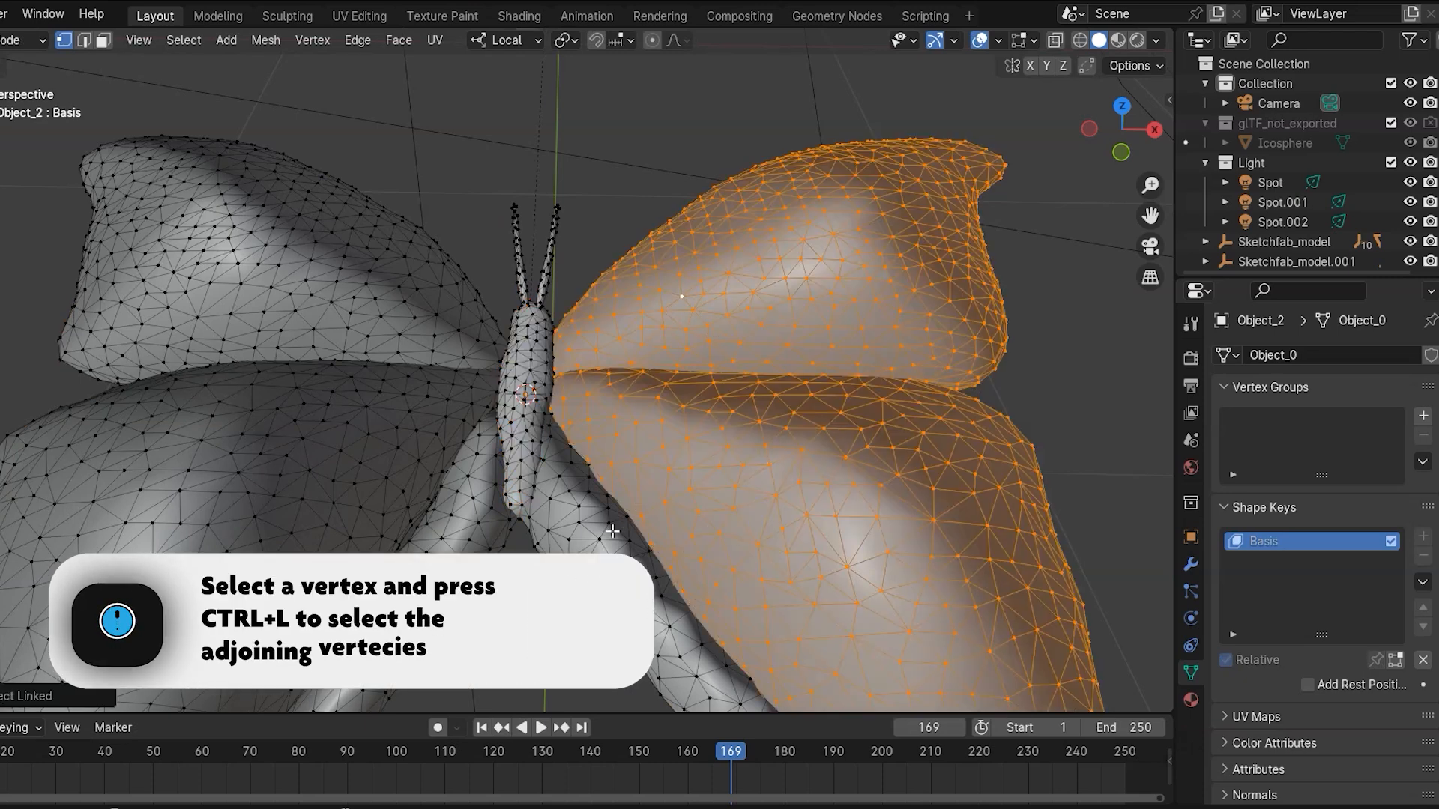
scroll(607, 388, "down", 1)
scroll(607, 389, "down", 2)
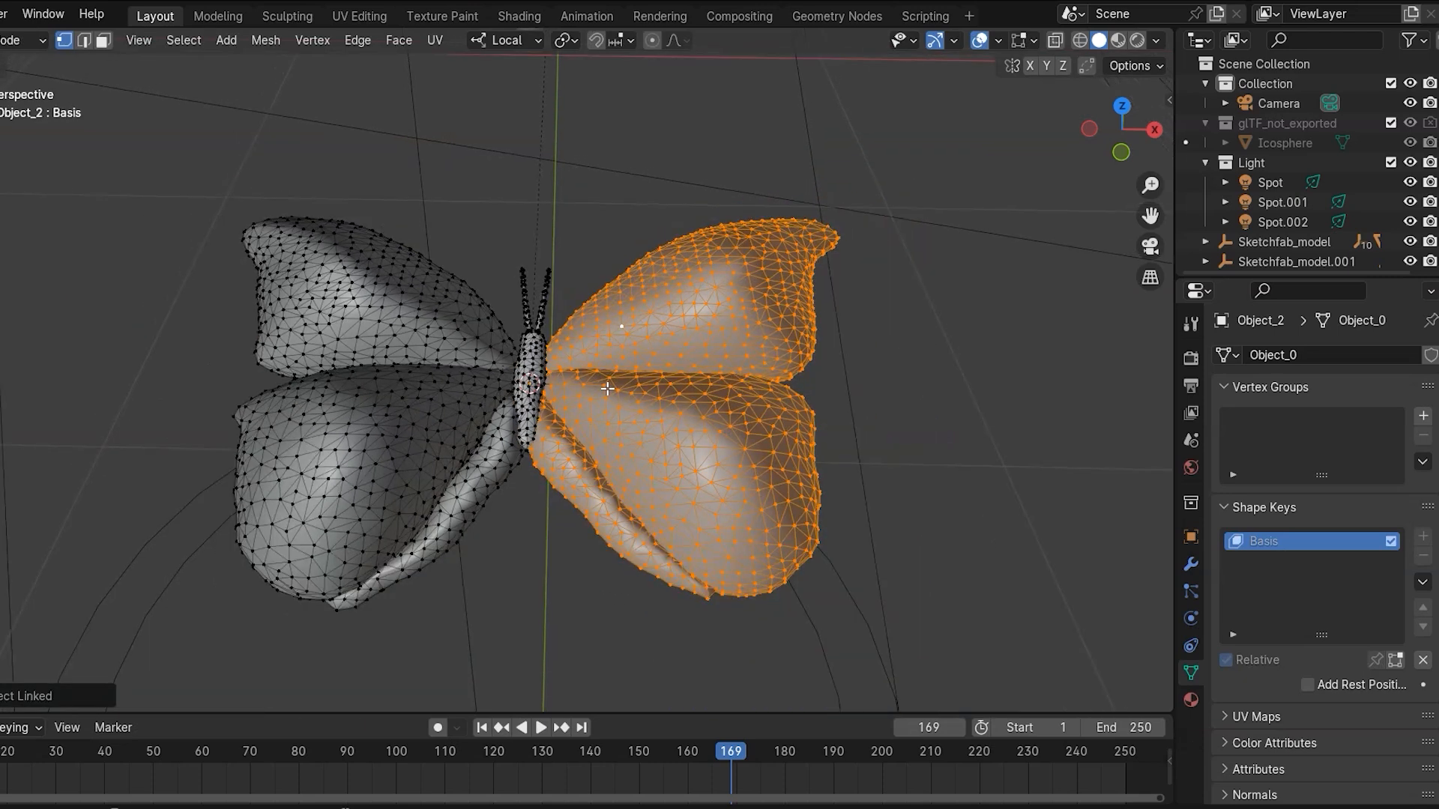
- In front view, rotate the right wings downward around the 3D cursor pivot
key("KP_1")
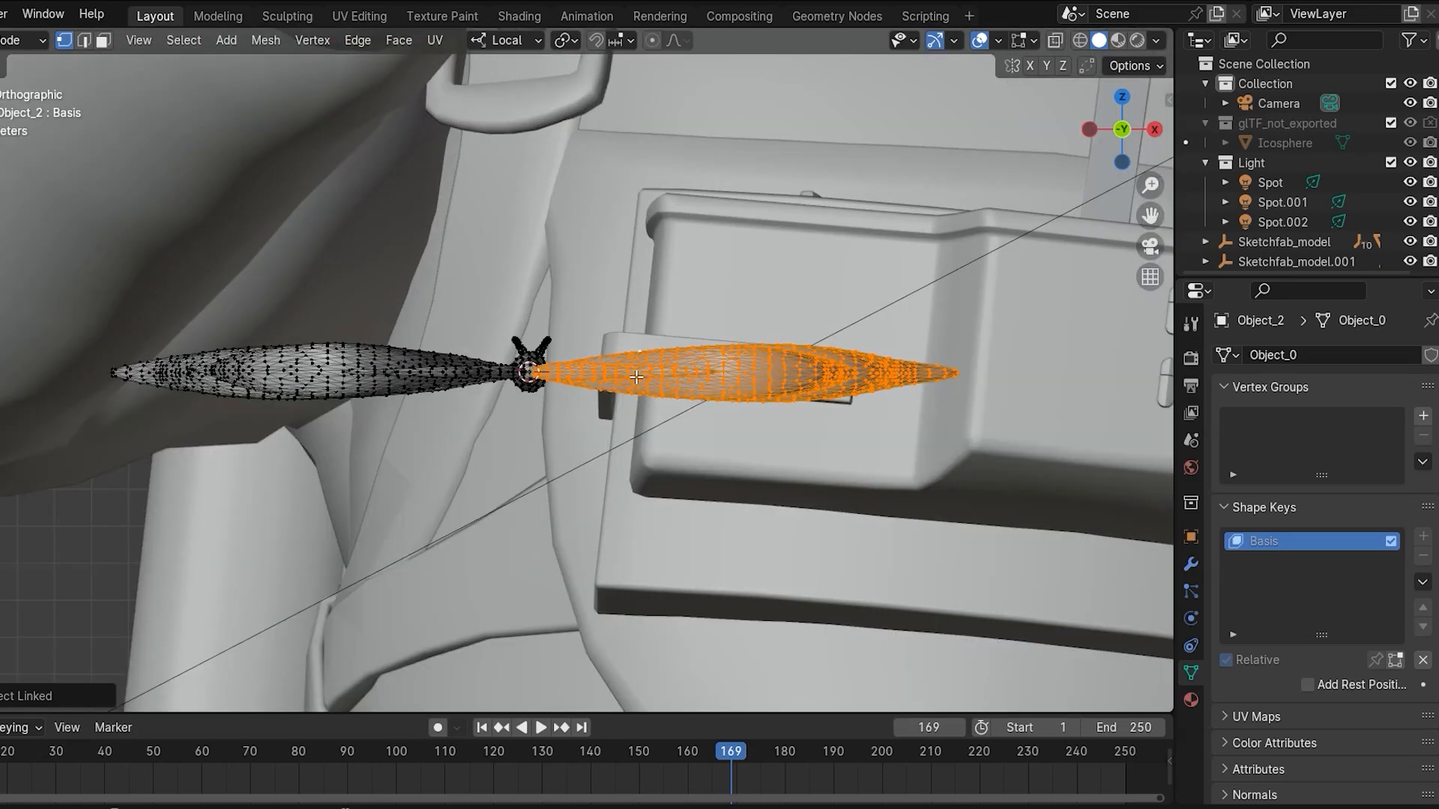
left_click(566, 41)
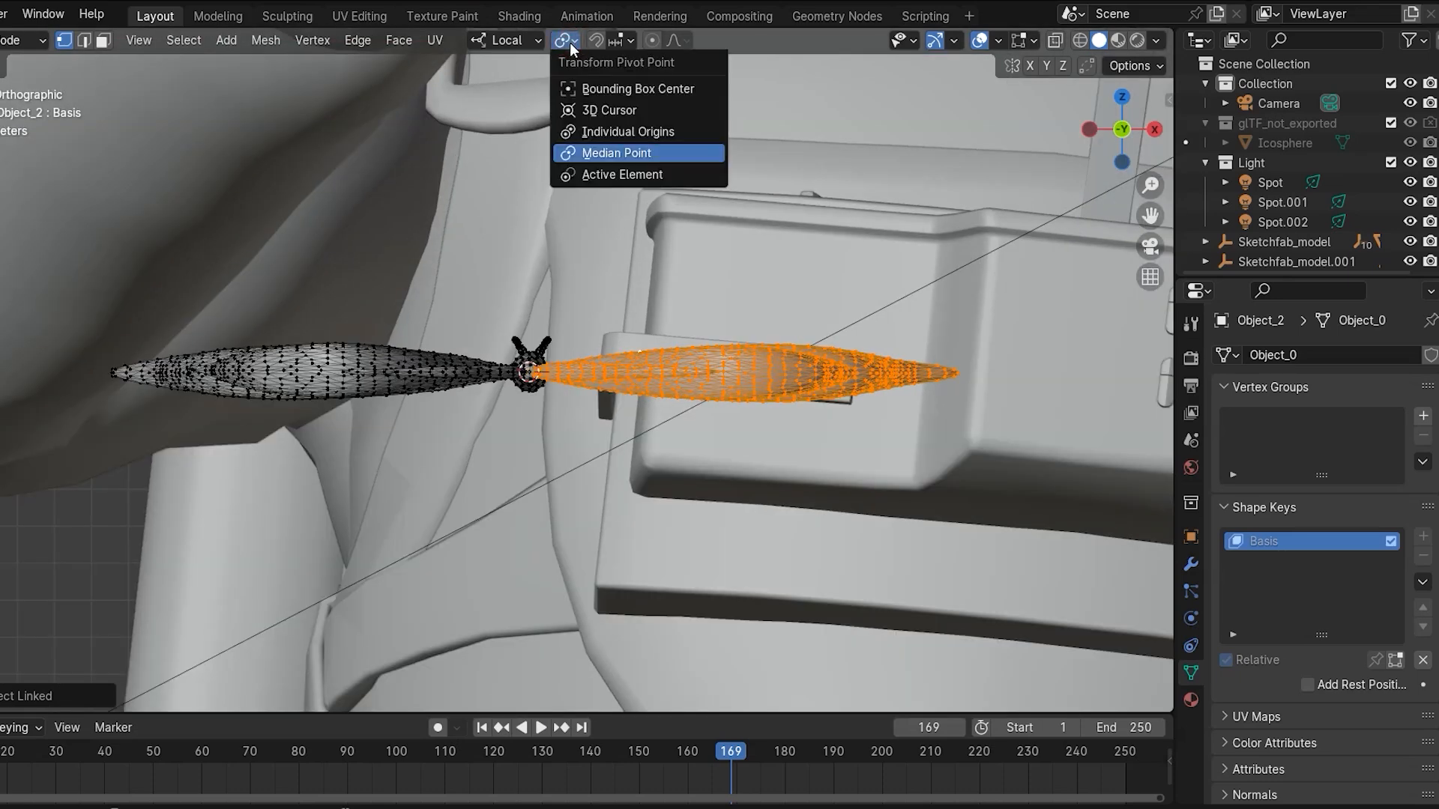
left_click(609, 110)
key("r")
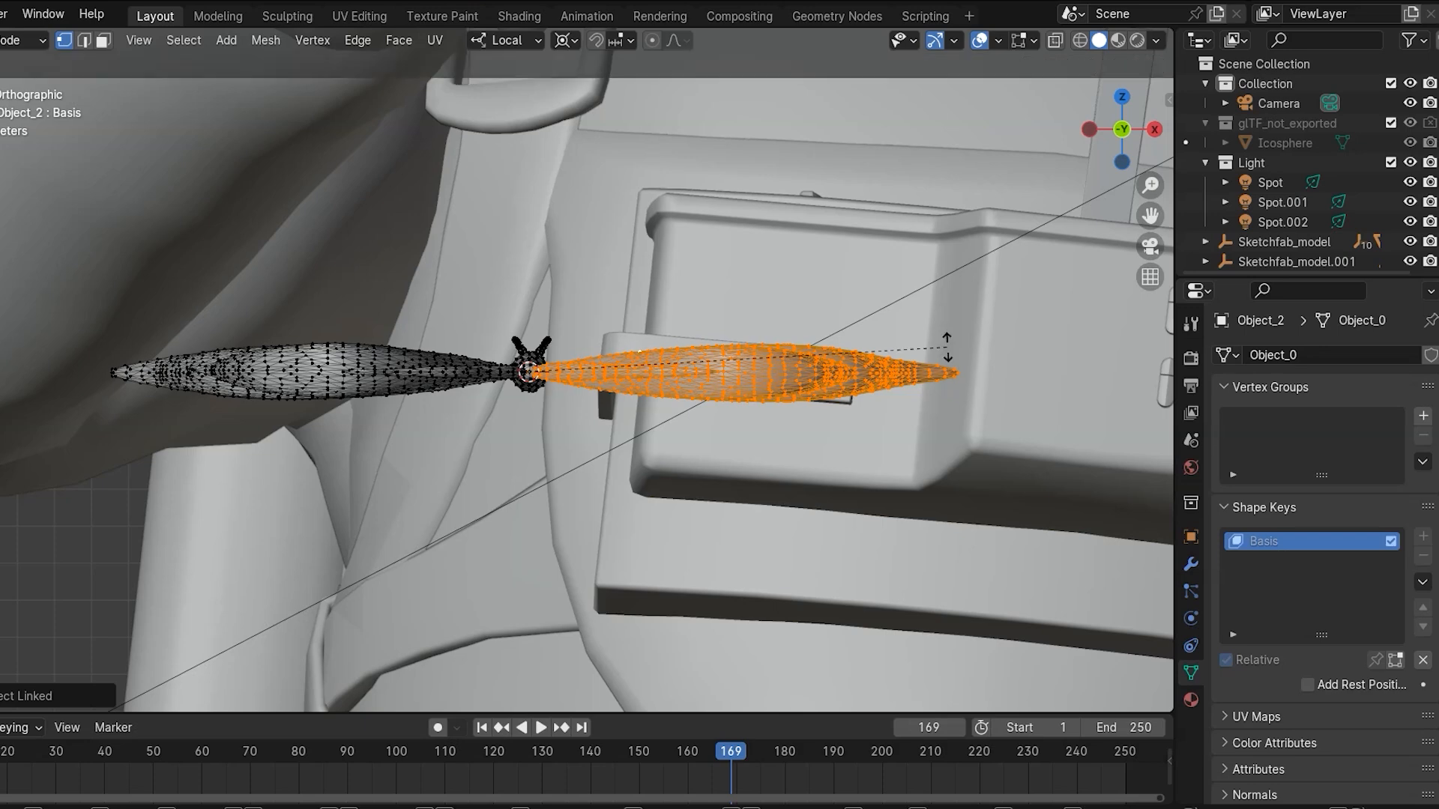
left_click(905, 604)
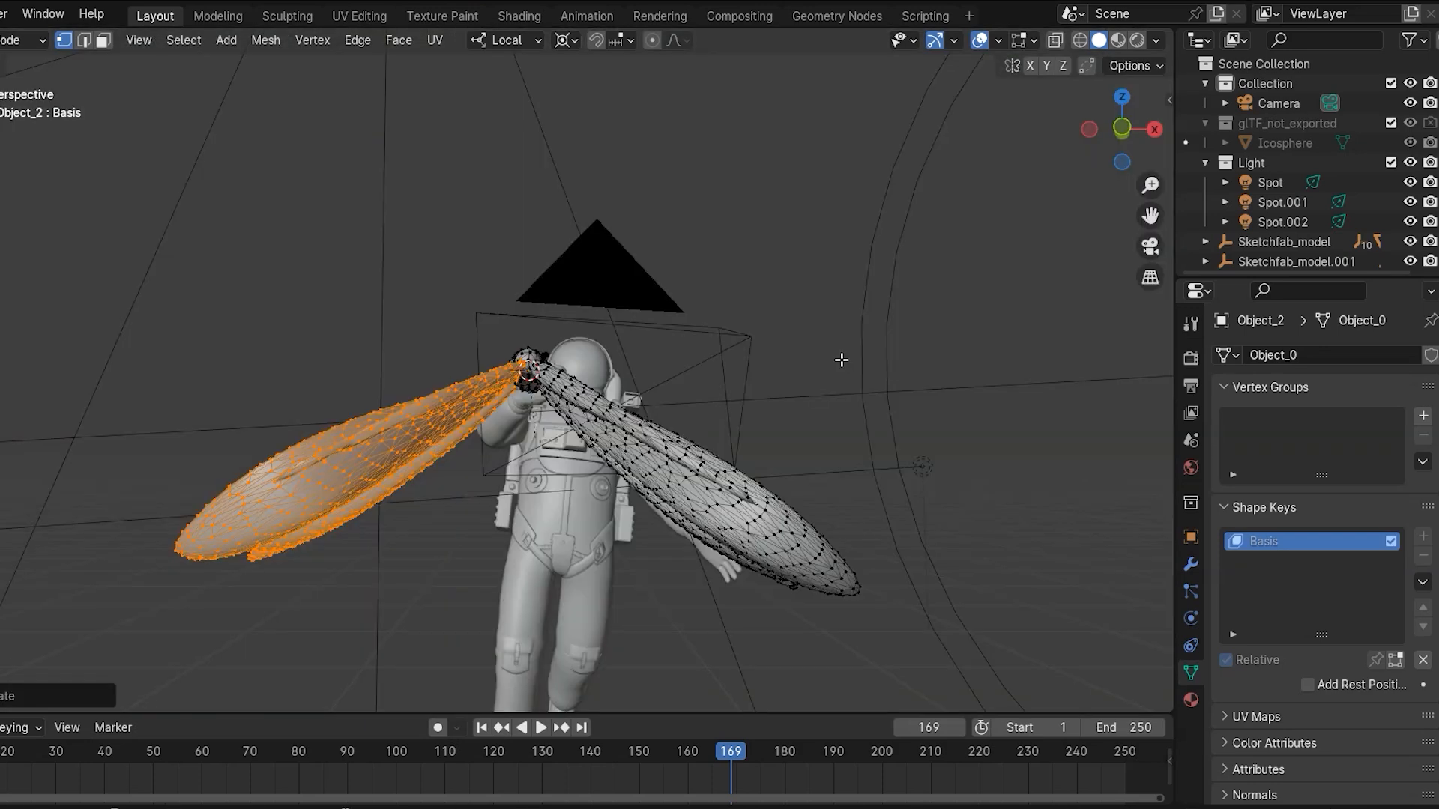
key("Tab")
middle_click_drag(841, 359, 814, 408)
scroll(731, 421, "up", 3)
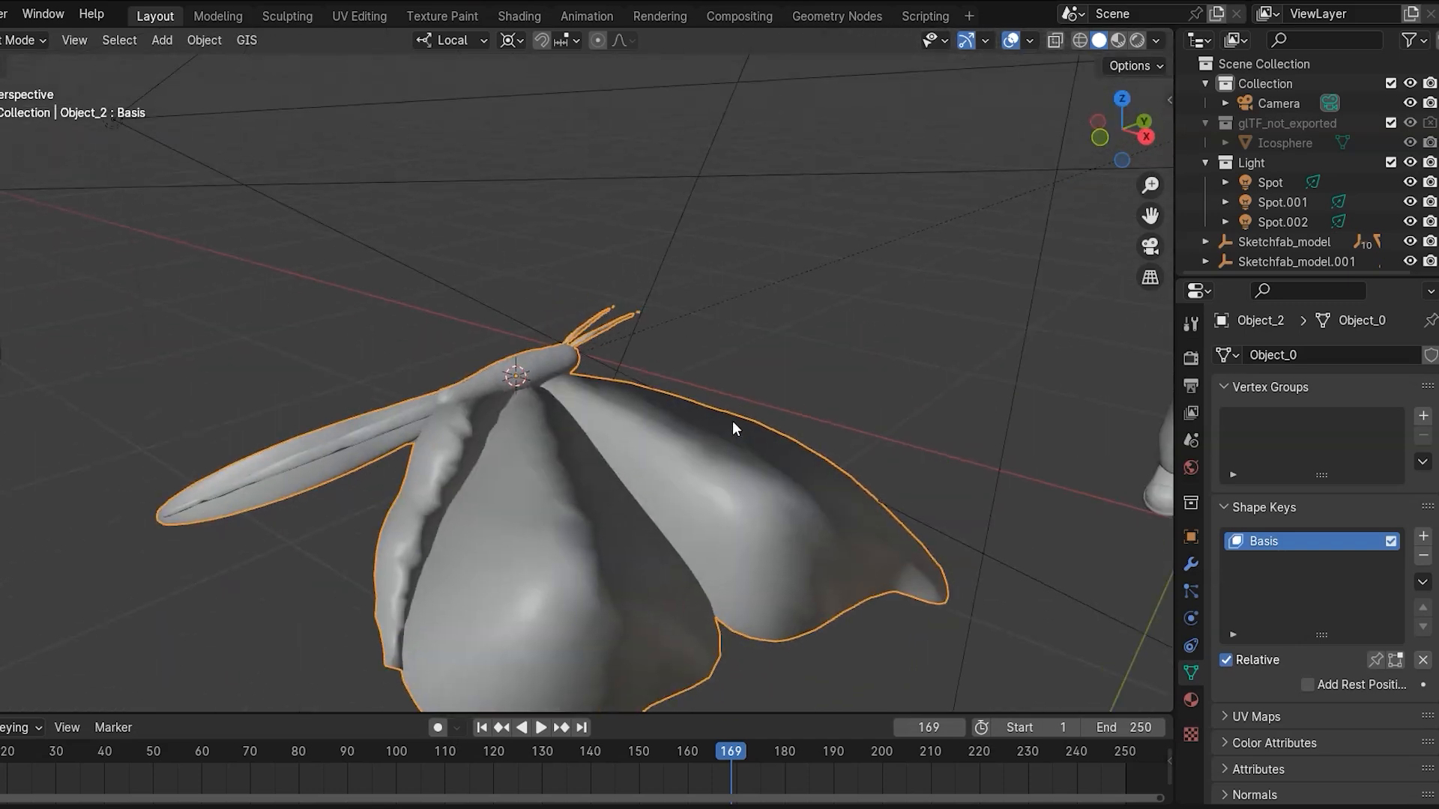
scroll(731, 421, "down", 2)
- Add shape key Key 1 and rotate the right wings upward in front view
left_click(1423, 536)
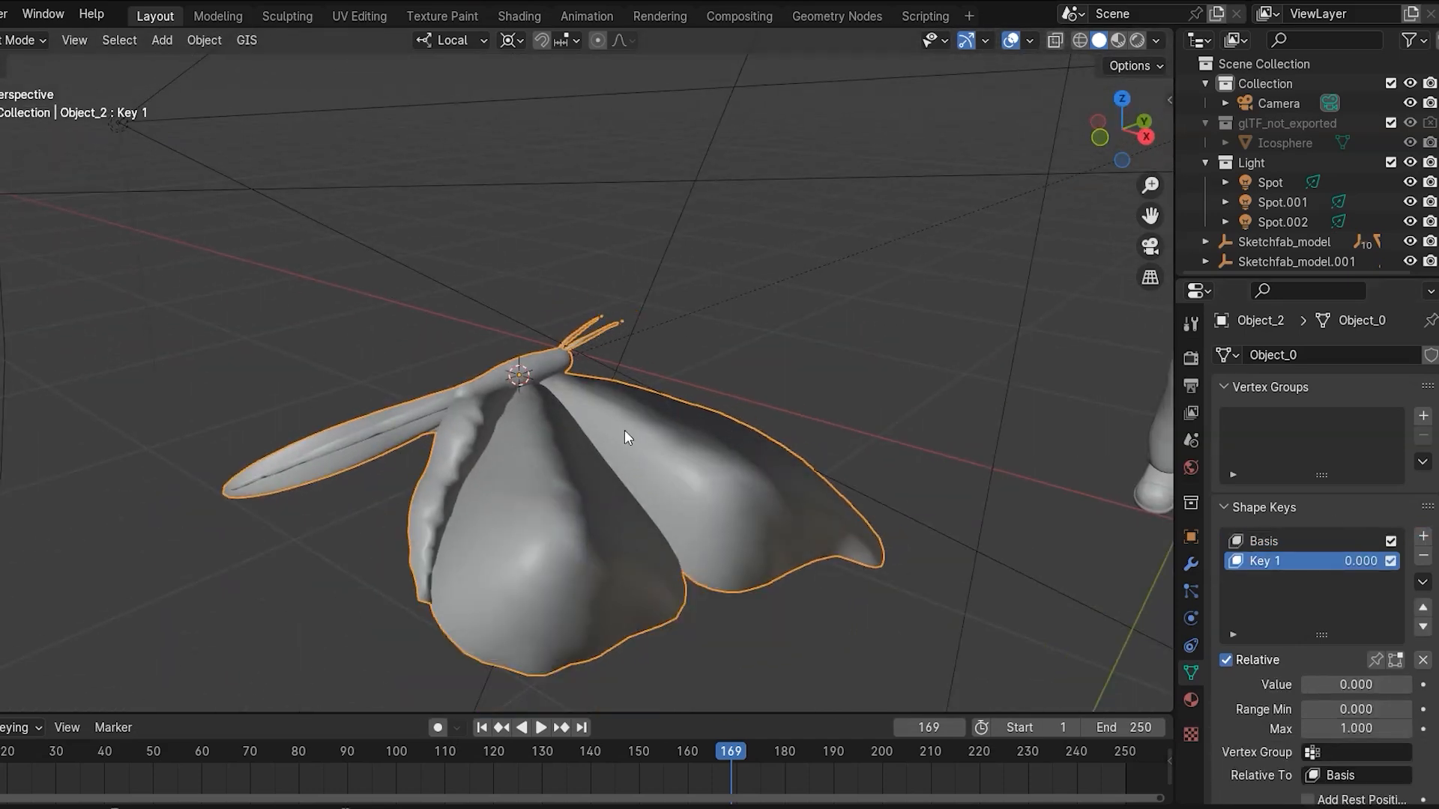
key("Tab")
middle_click_drag(599, 455, 690, 565)
left_click(697, 390)
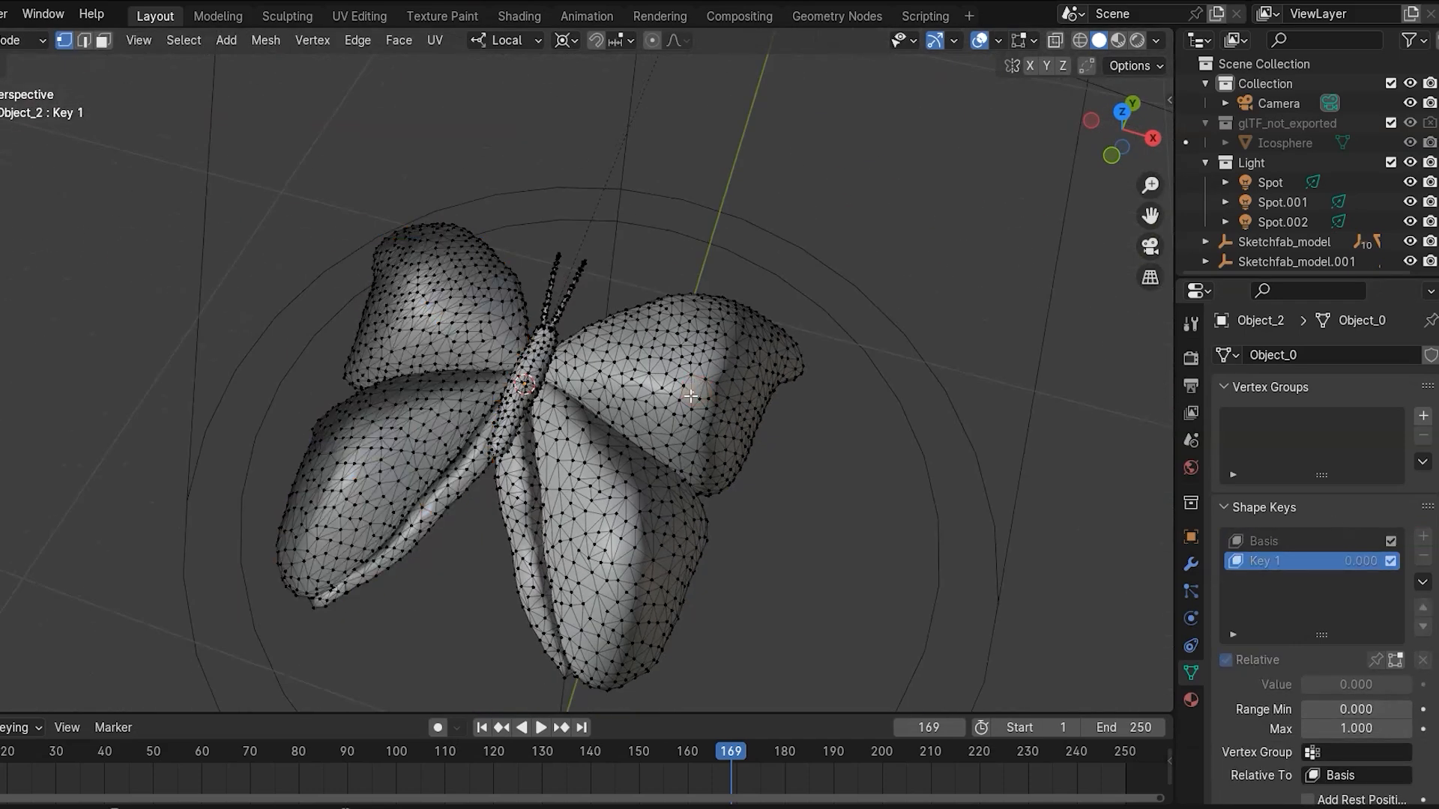
key("ctrl+l")
key("KP_1")
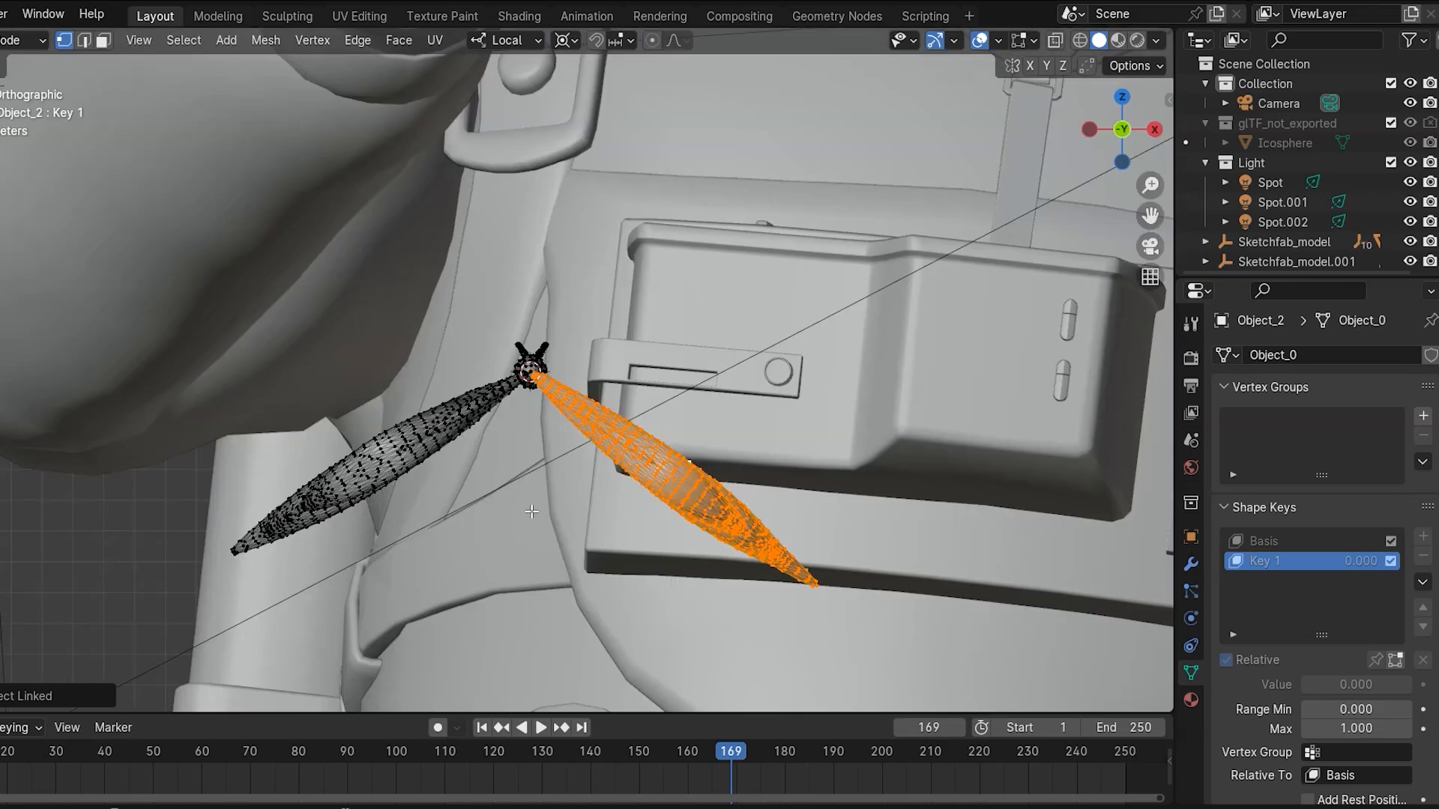
key("r")
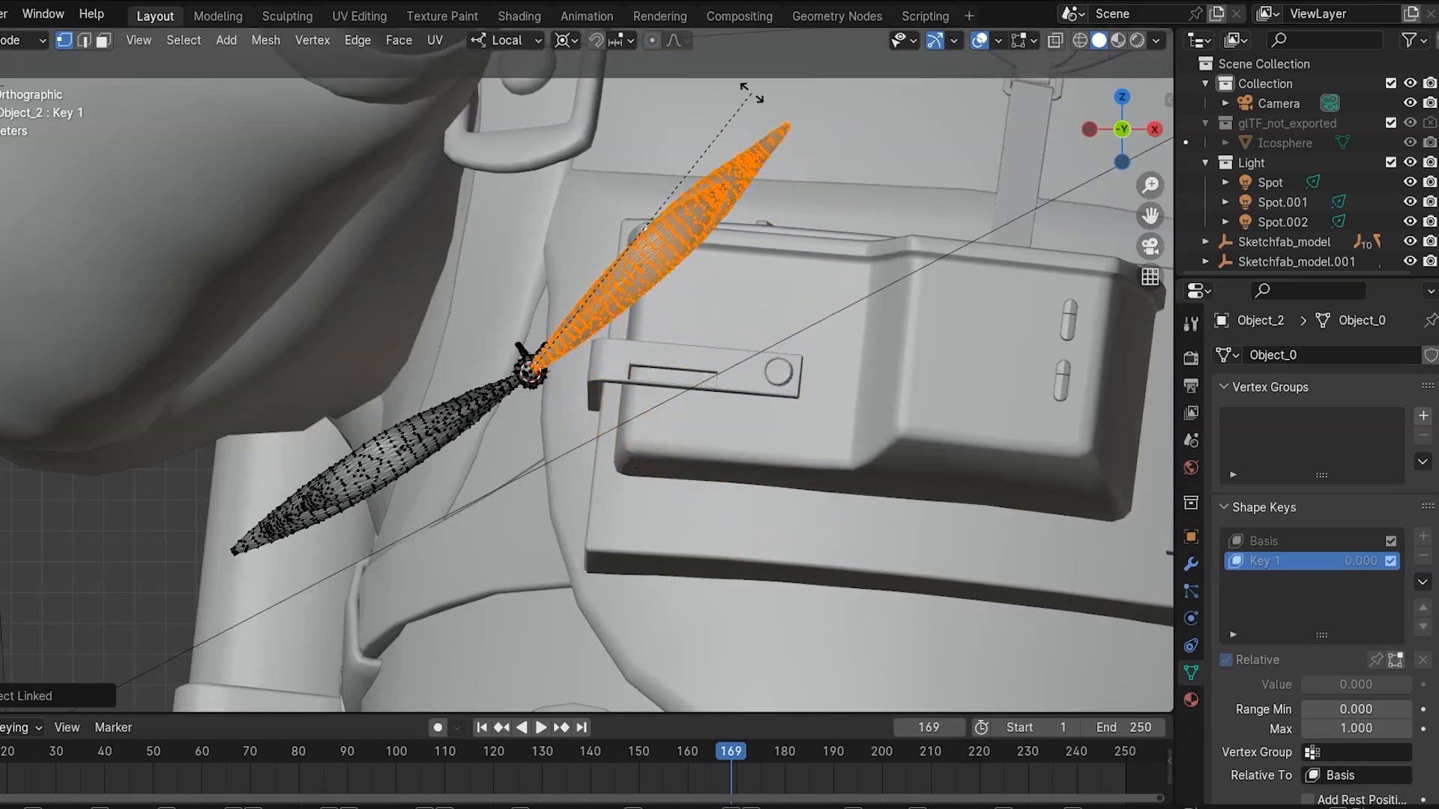
left_click(767, 109)
- Rotate the left wings upward too, then return to Object Mode
middle_click_drag(453, 314, 493, 456)
left_click(492, 457)
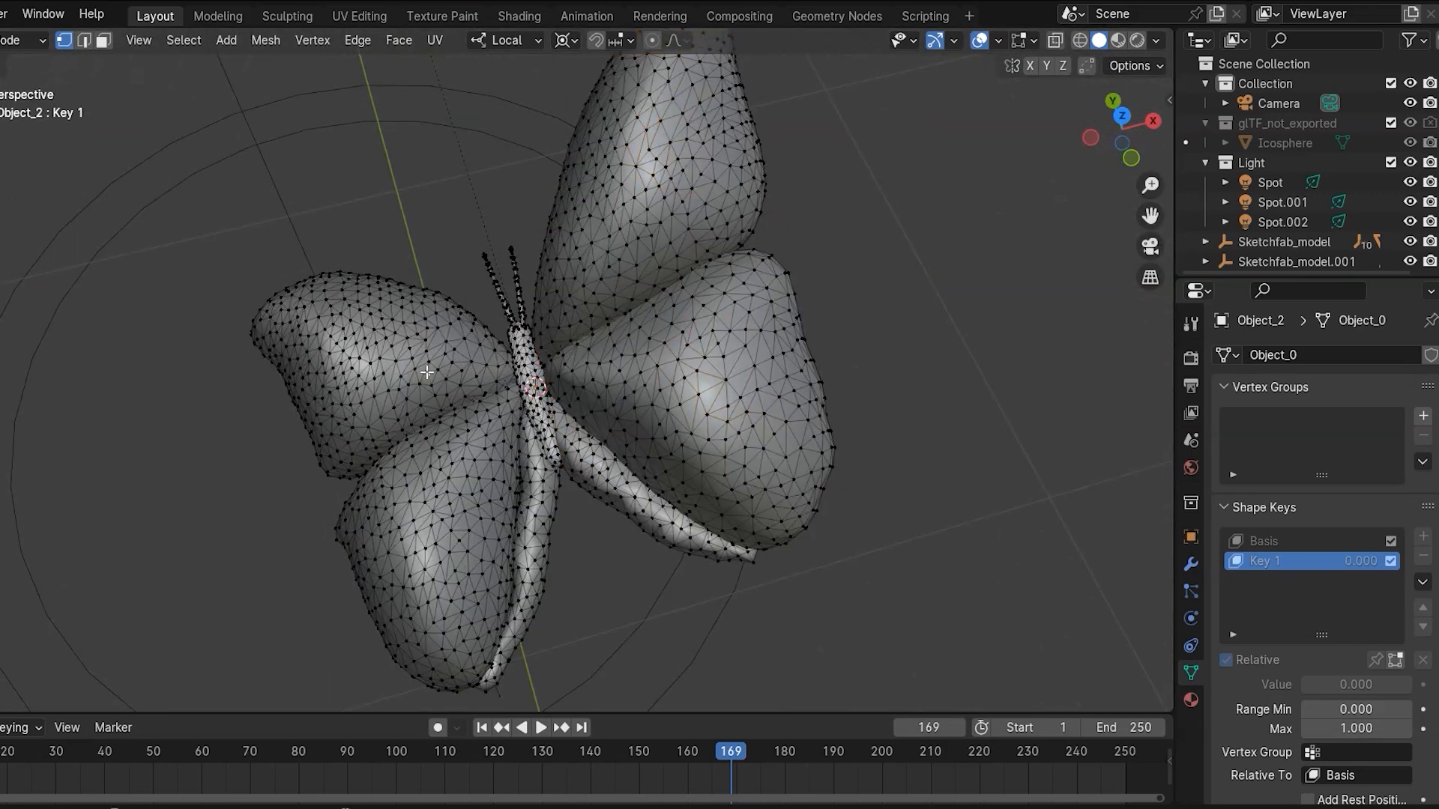
key("ctrl+l")
key("KP_1")
key("r")
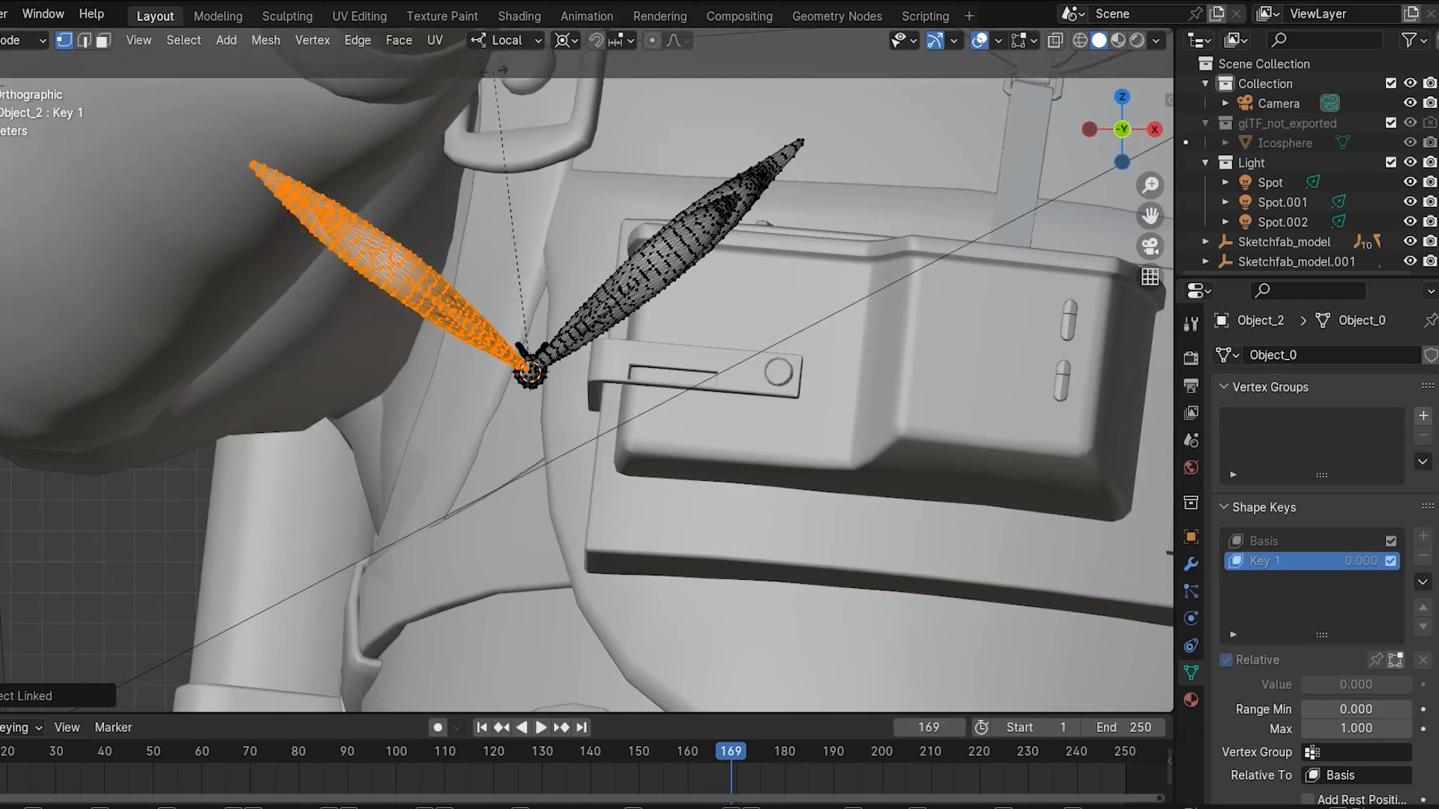
left_click(515, 65)
middle_click_drag(723, 262, 664, 315)
key("Tab")
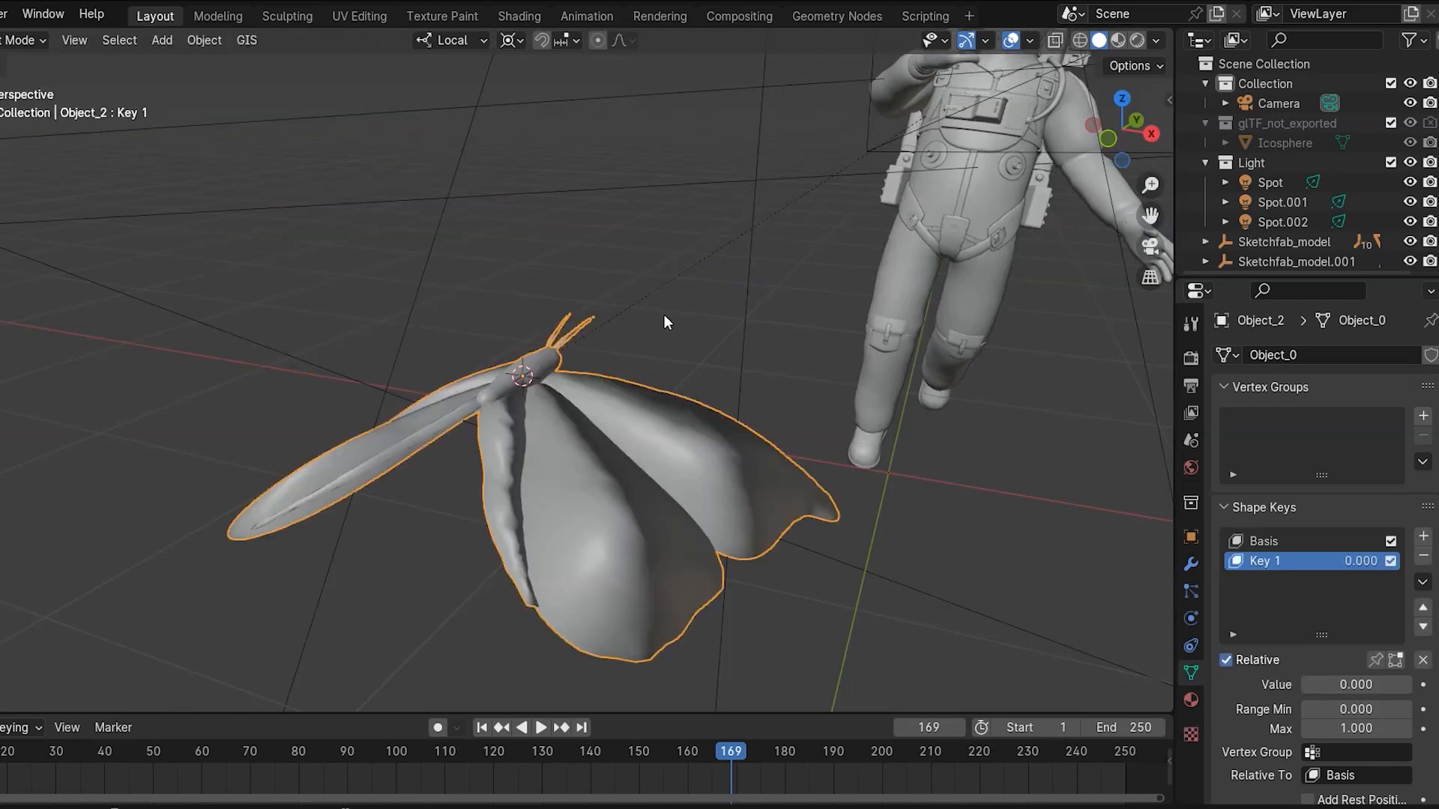
- Drag the Key 1 shape key value to 1.000 so the butterfly's wings lift upward
mouse_move(1334, 688)
left_mouse_down()
mouse_move(1409, 688)
mouse_move(1303, 686)
mouse_move(1411, 686)
mouse_move(1335, 687)
left_mouse_up()
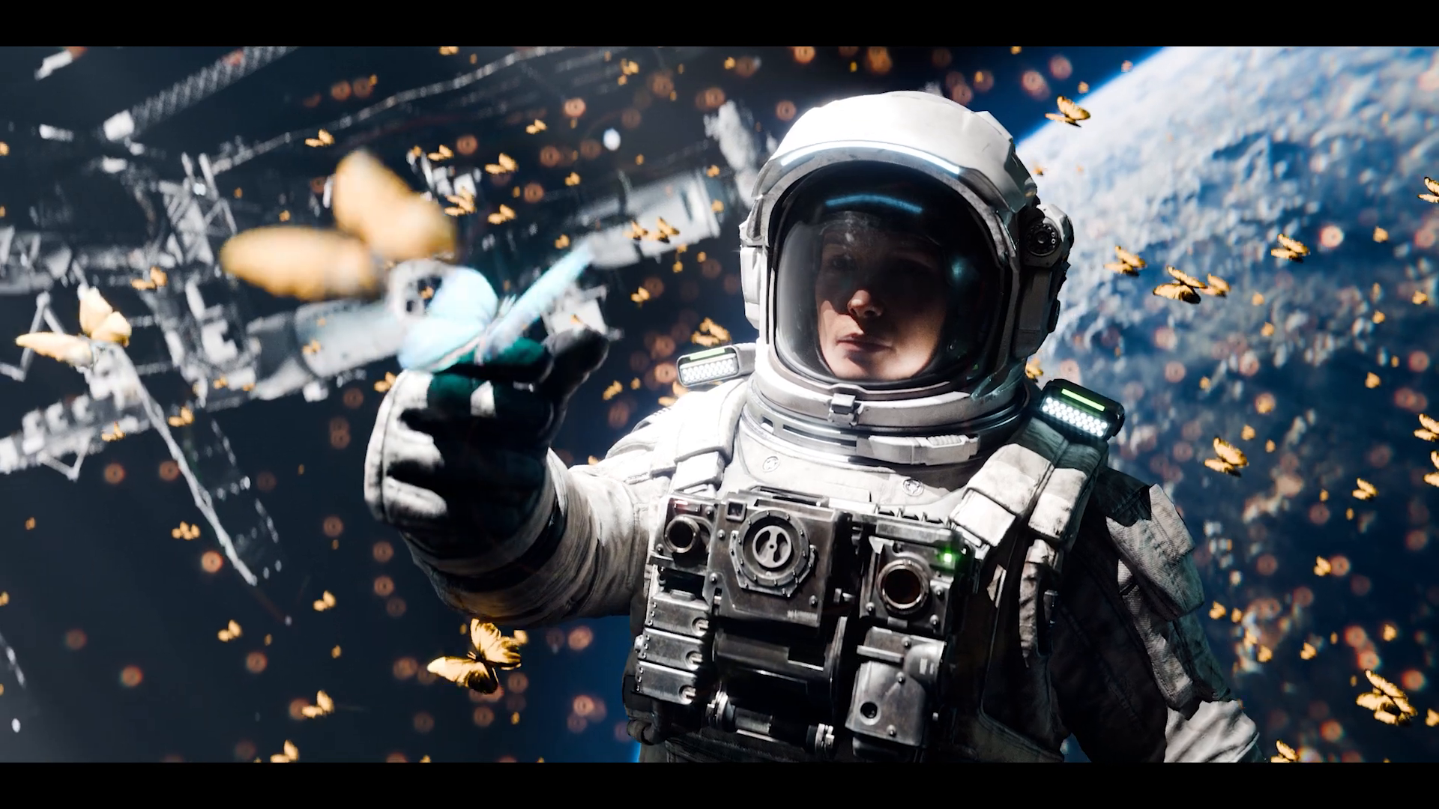
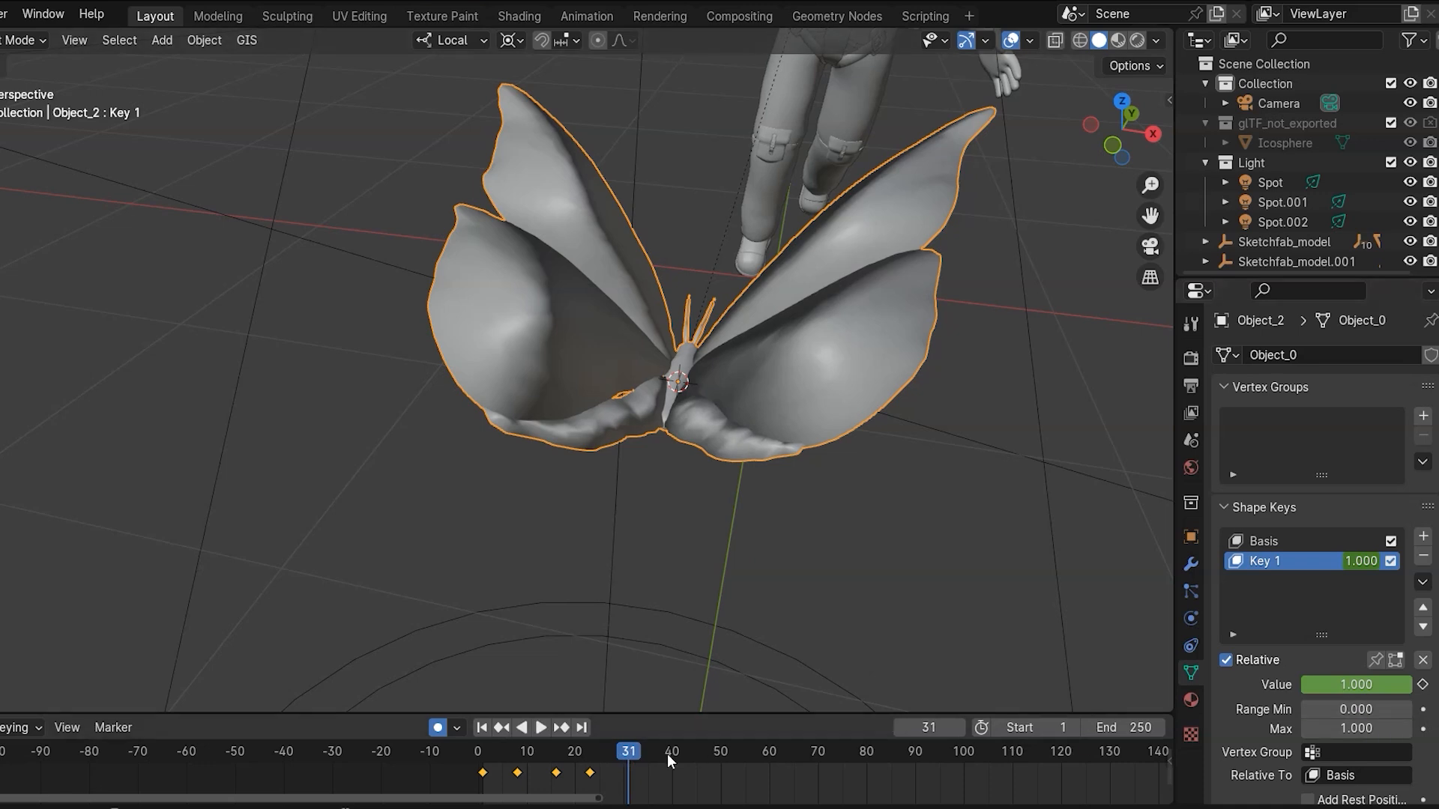
- Keyframe the folded wings, then duplicate the butterfly below and offset its wing keyframes in time
left_click_drag(1369, 685, 1303, 685)
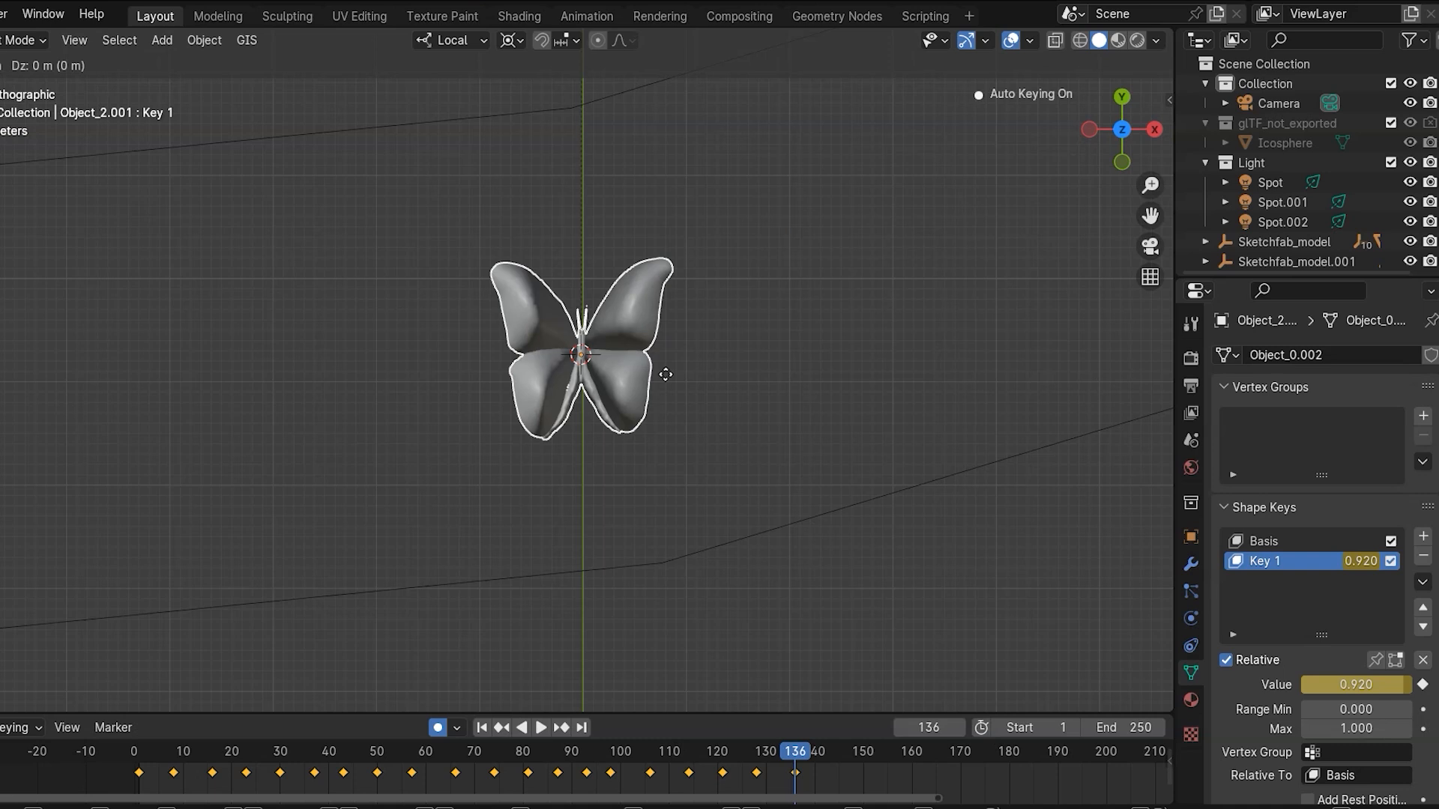
key("y")
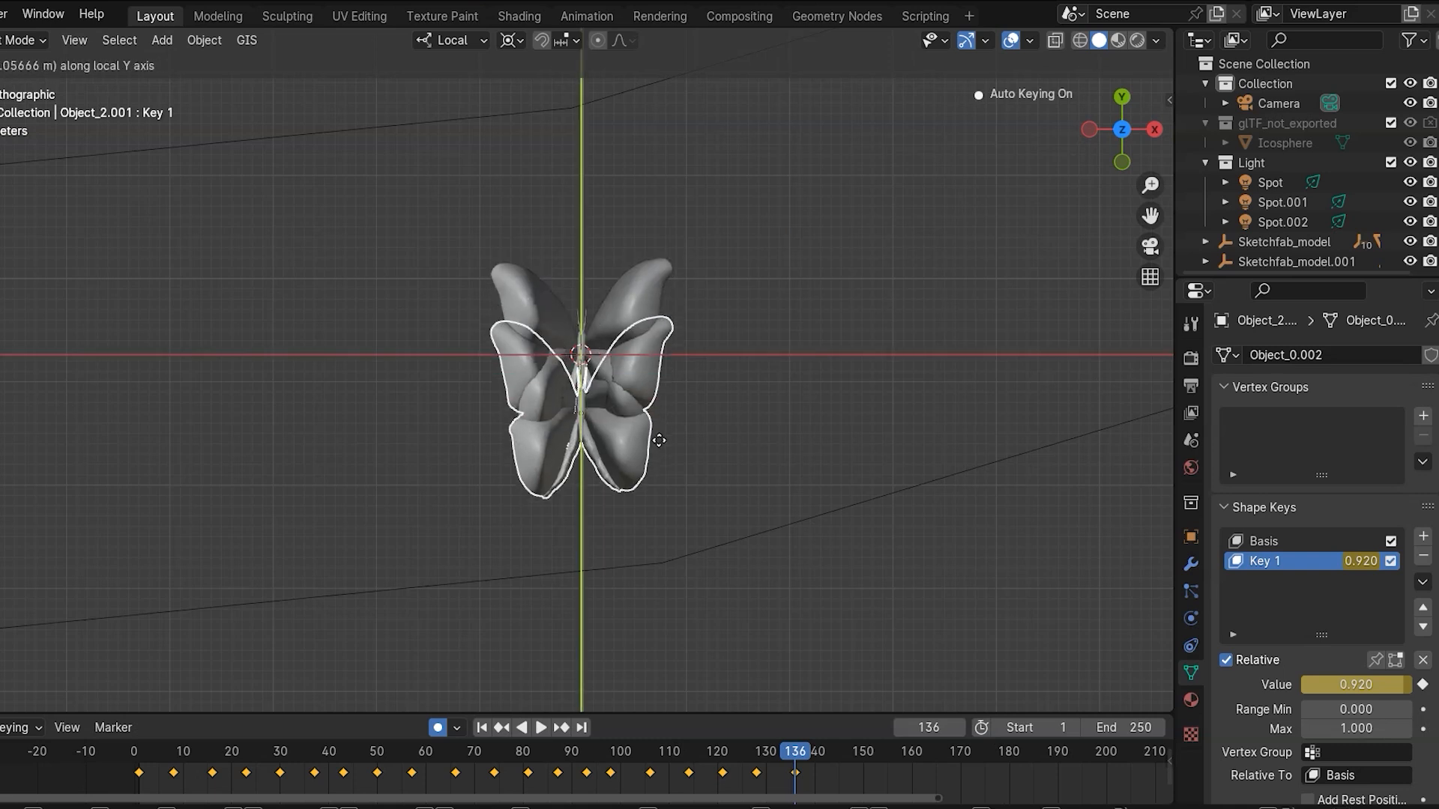
left_click(683, 592)
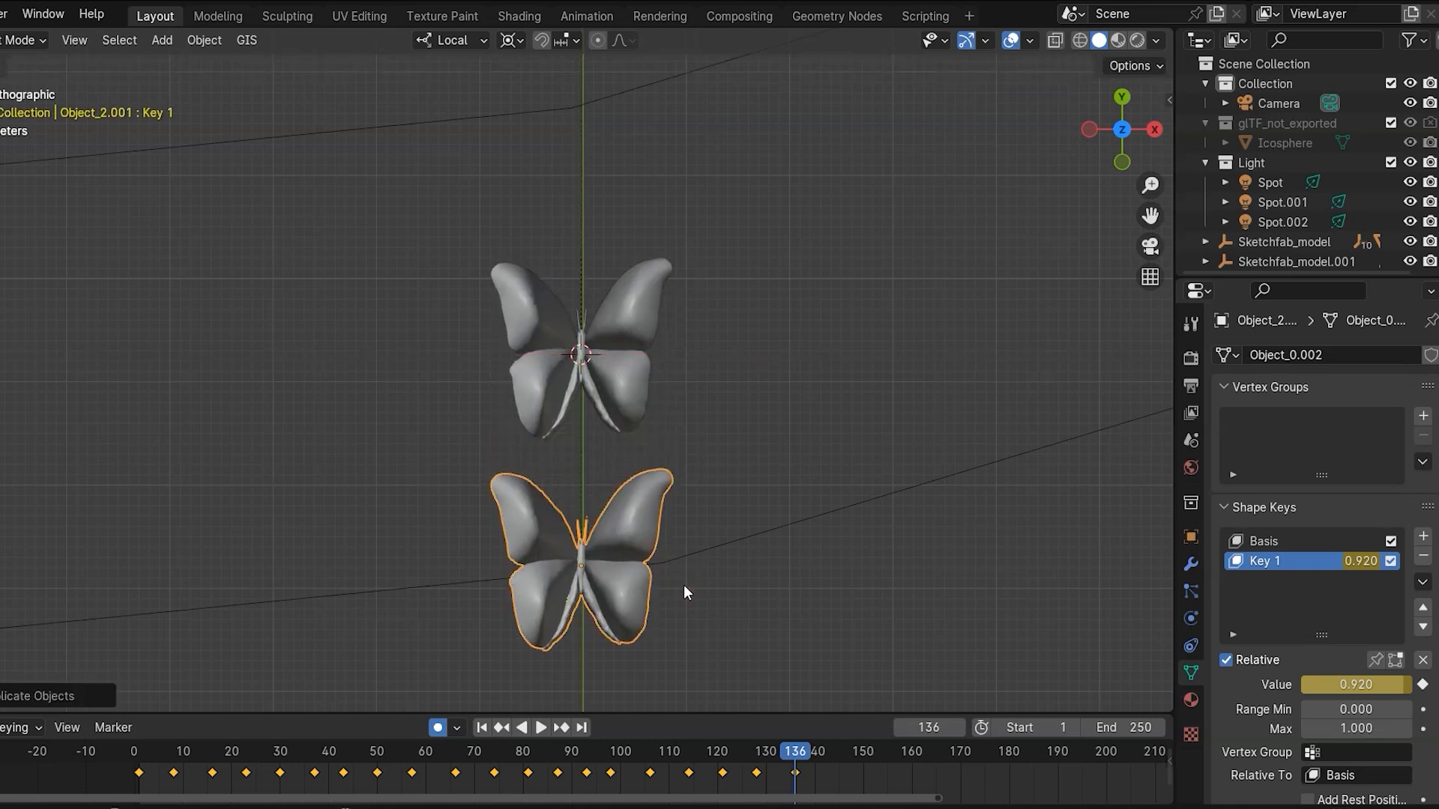
middle_click_drag(684, 592, 601, 485, "shift")
left_click_drag(636, 712, 636, 662)
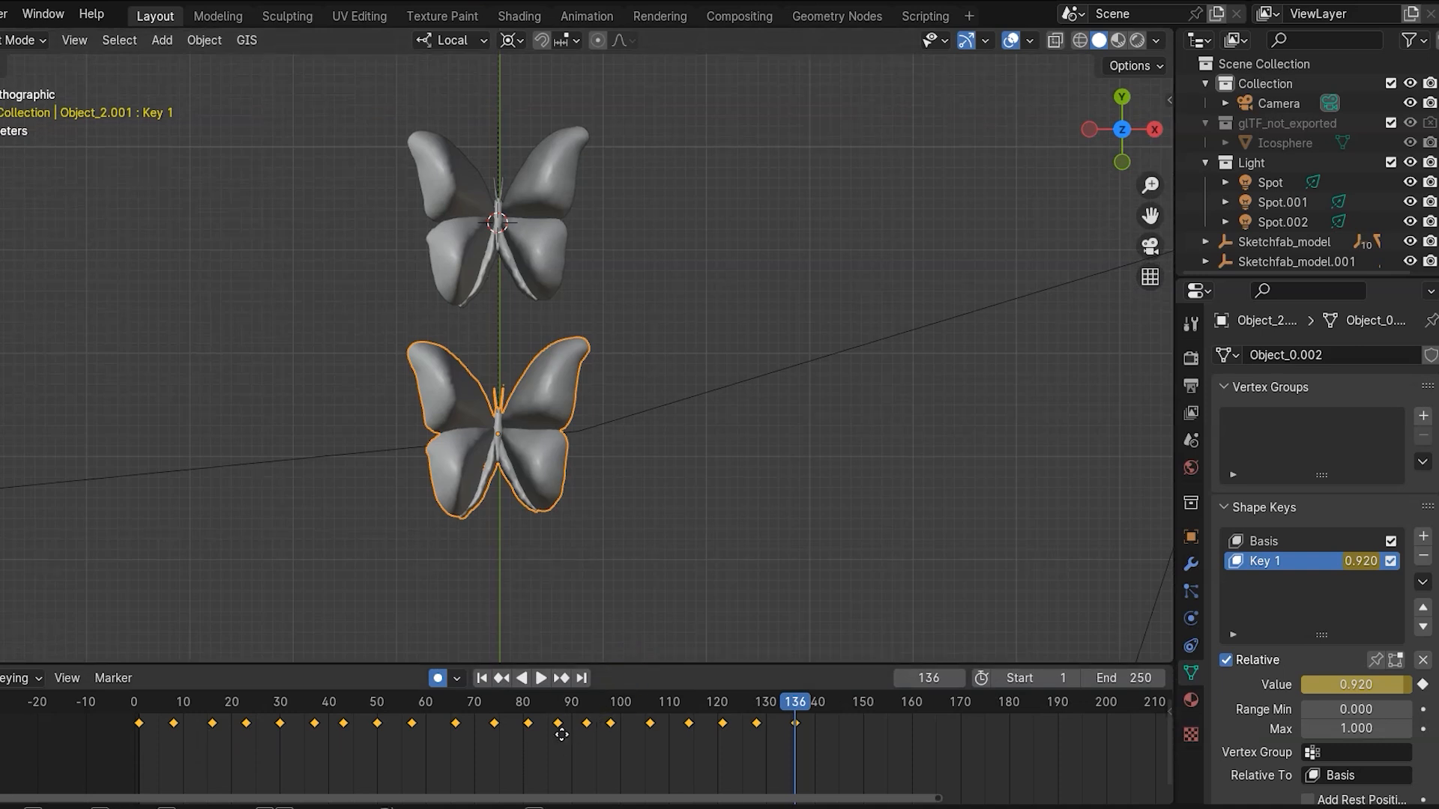
key("g")
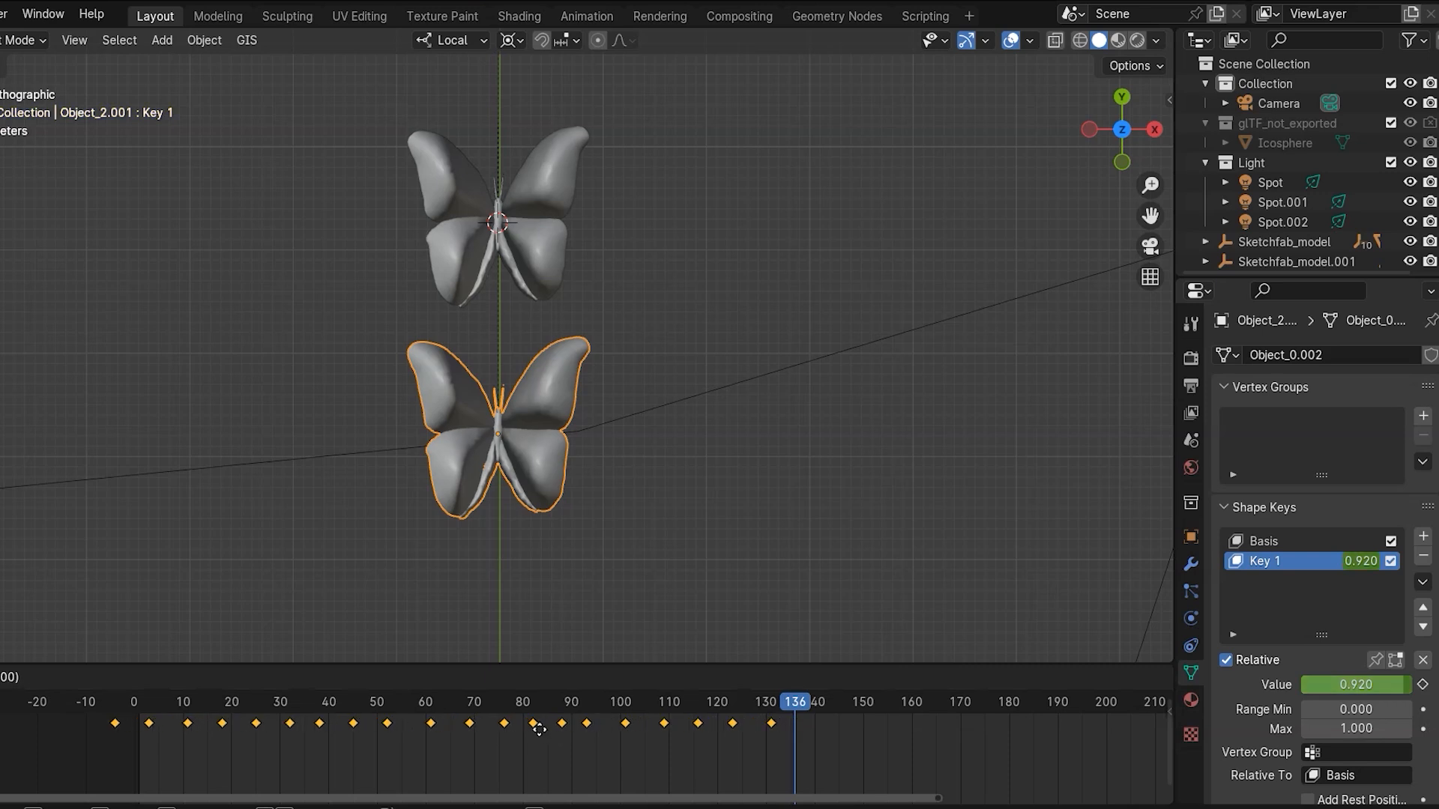
left_click(544, 729)
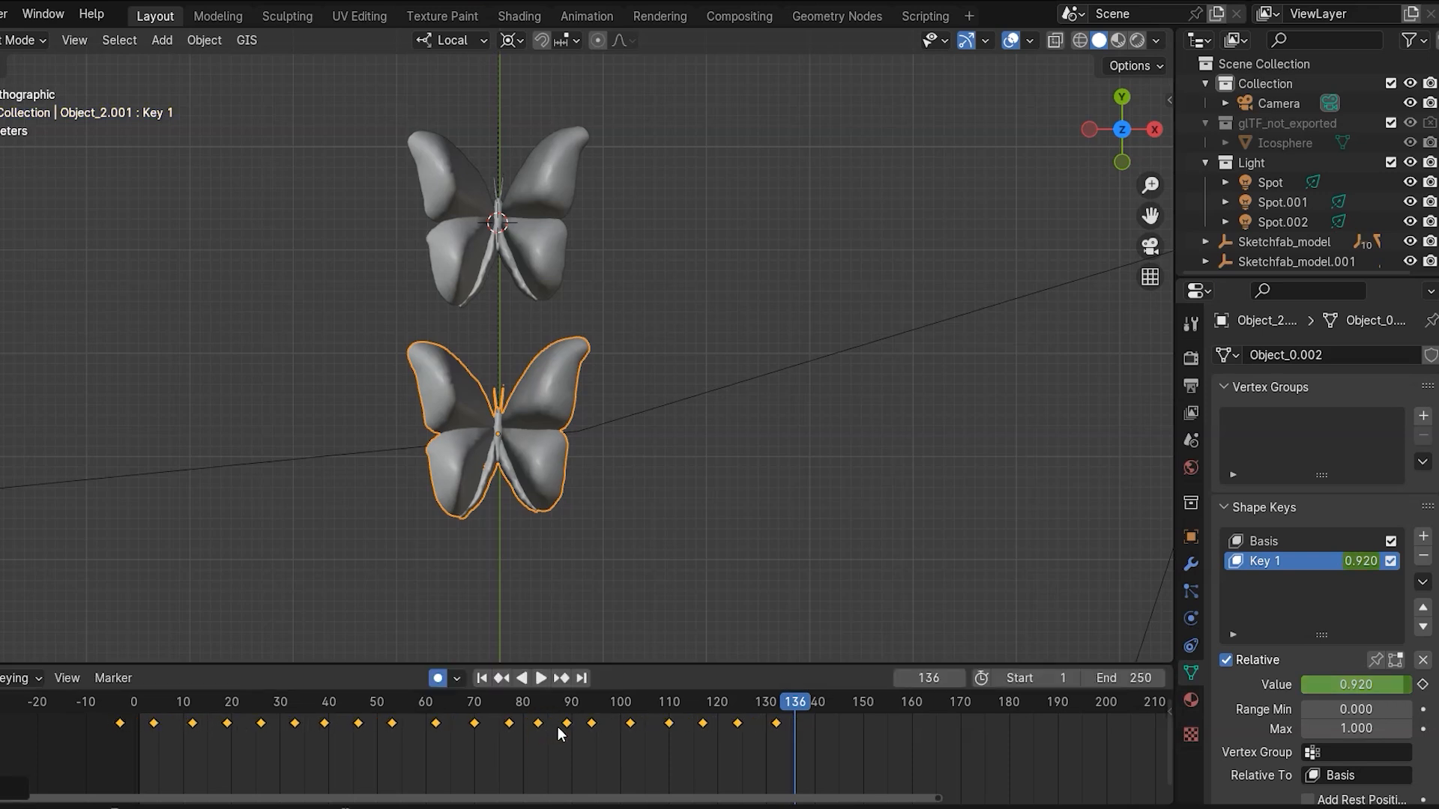
- Add third and fourth butterfly copies, placed to the right and at the top right
key("shift+d")
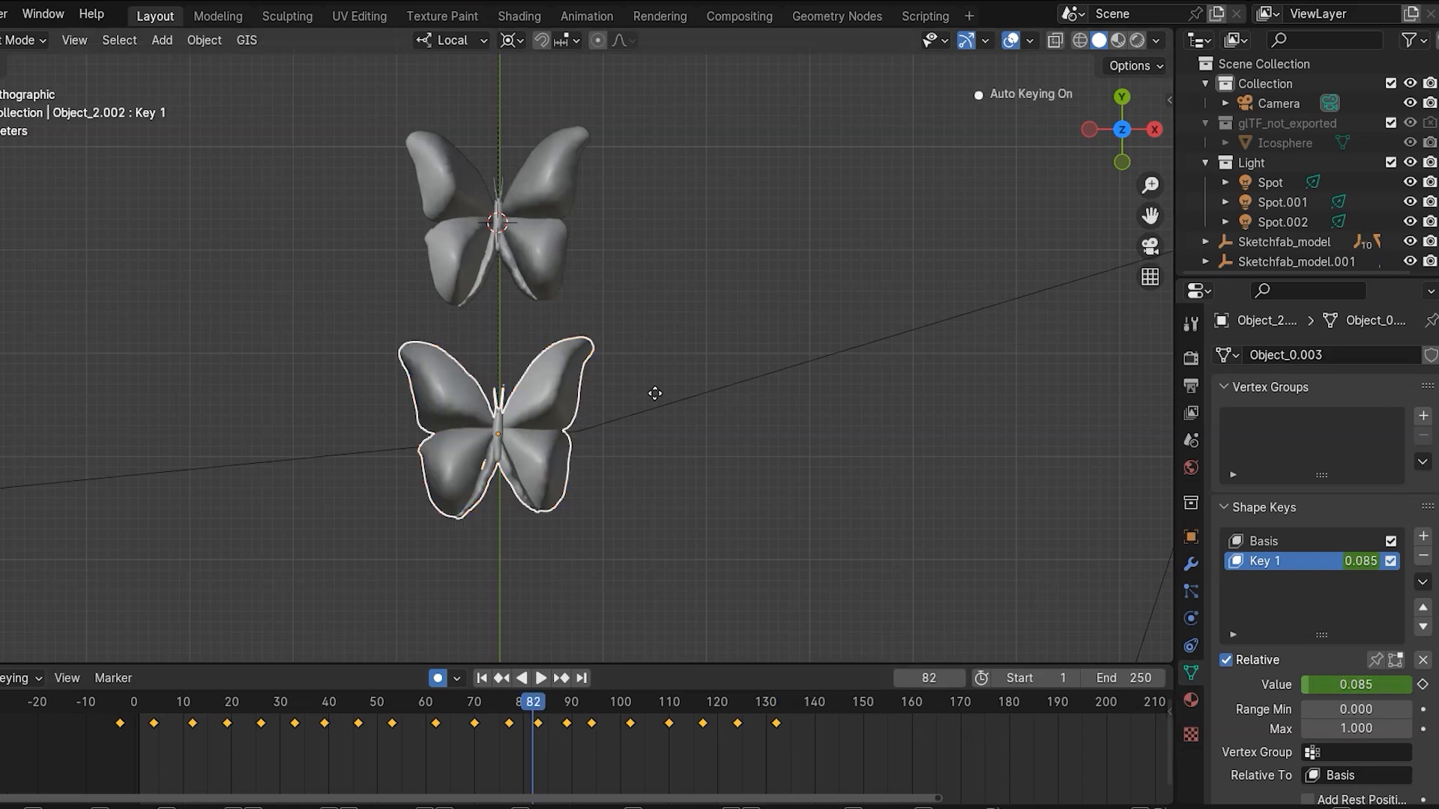
key("shift+x")
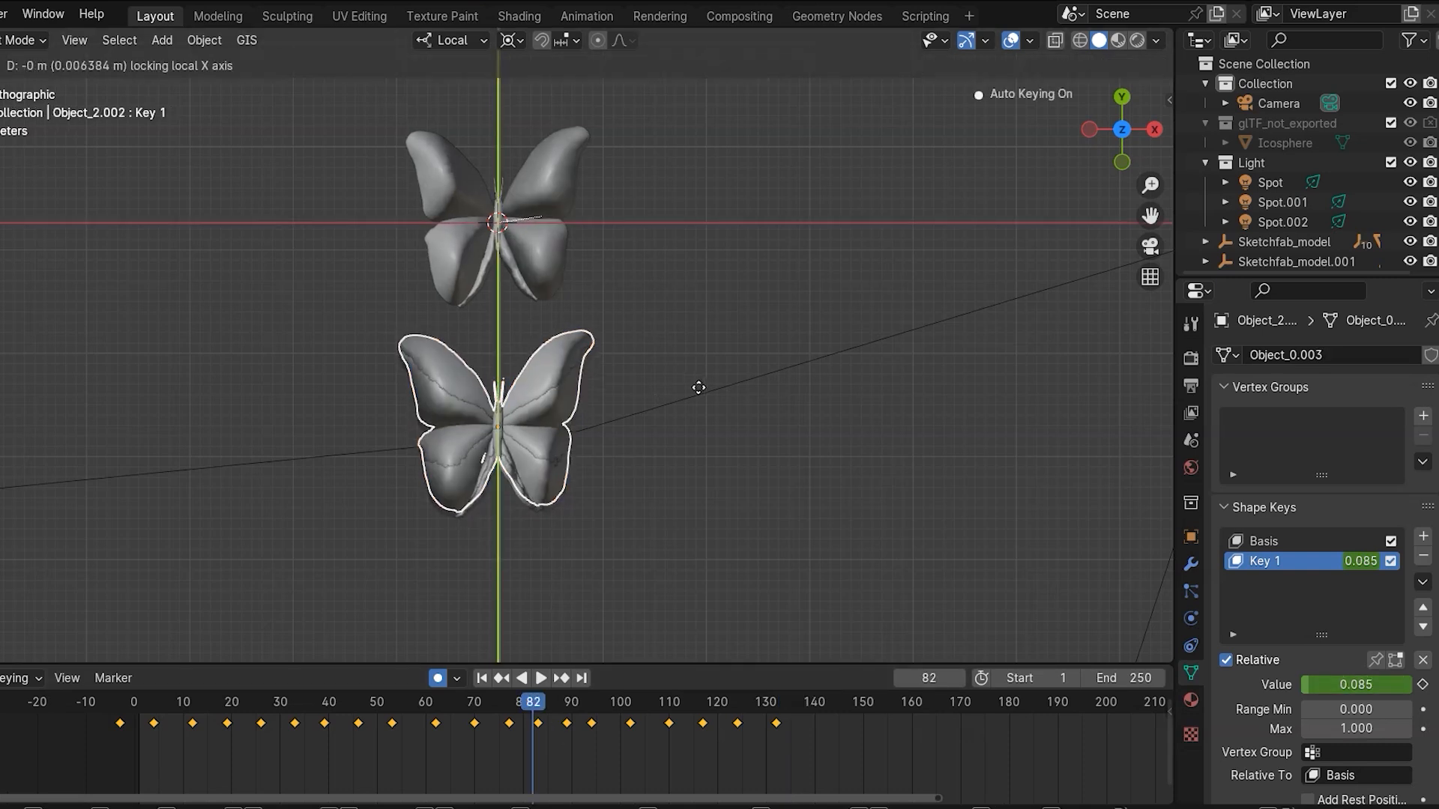
key("x")
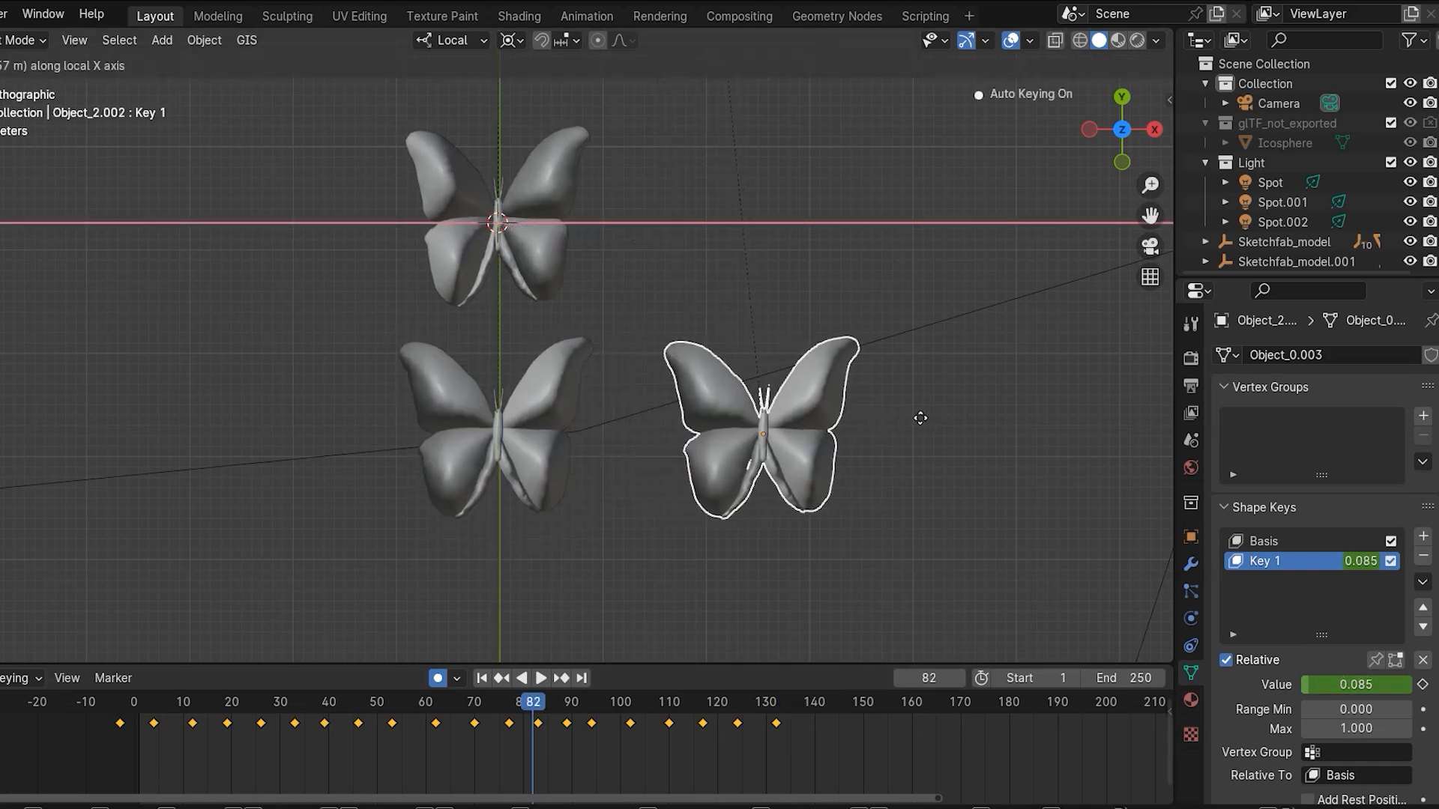
left_click(903, 411)
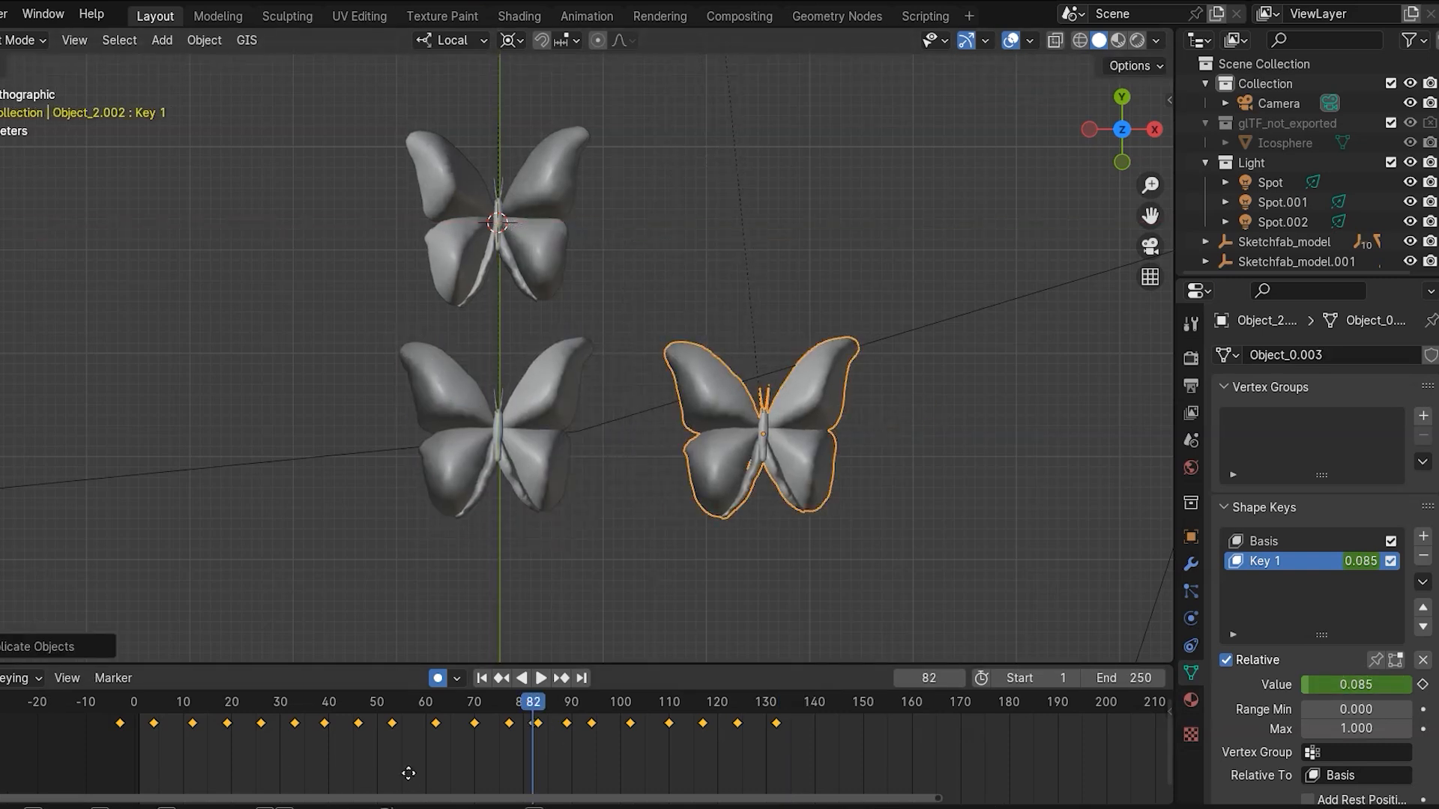
key("shift+d")
key("y")
key("y")
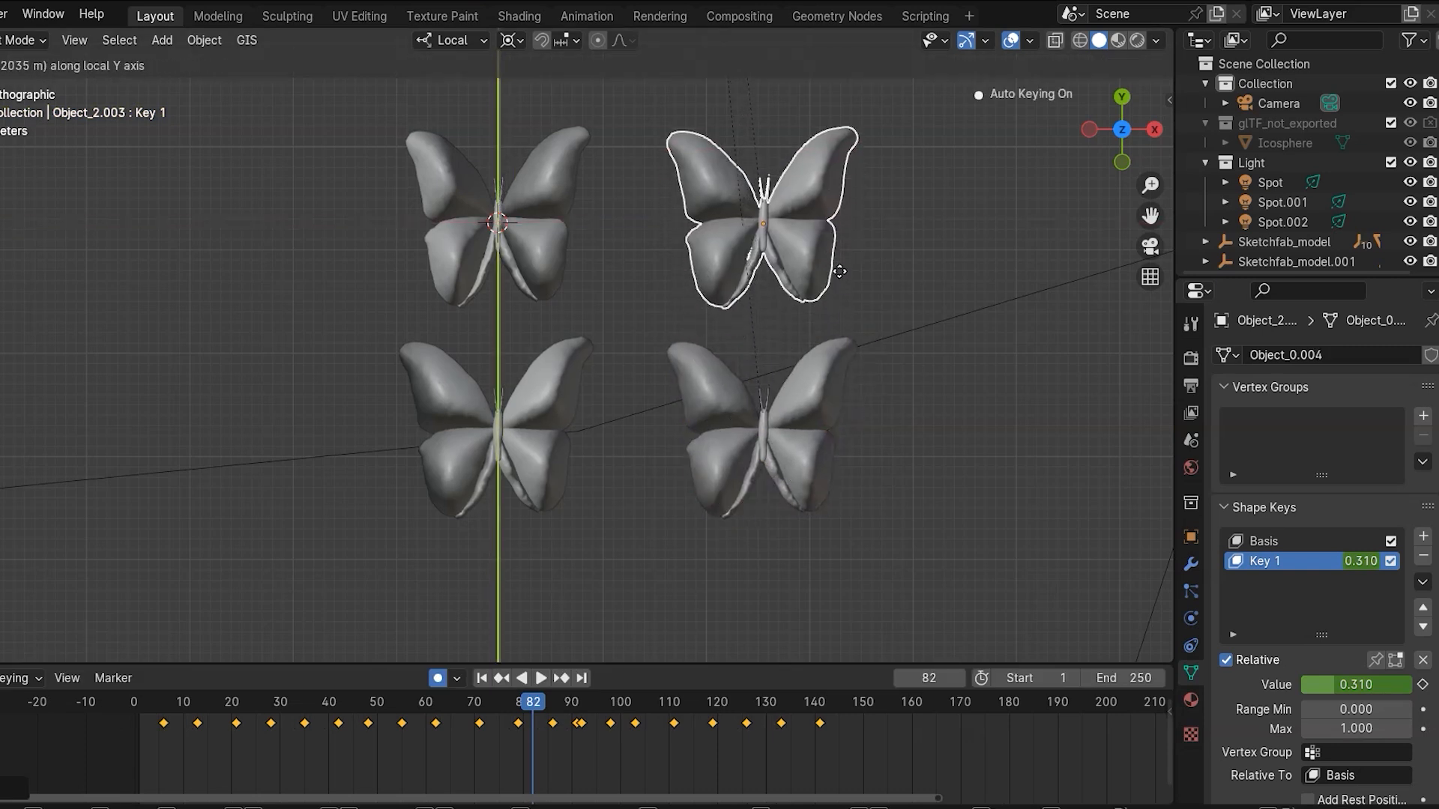
left_click(840, 290)
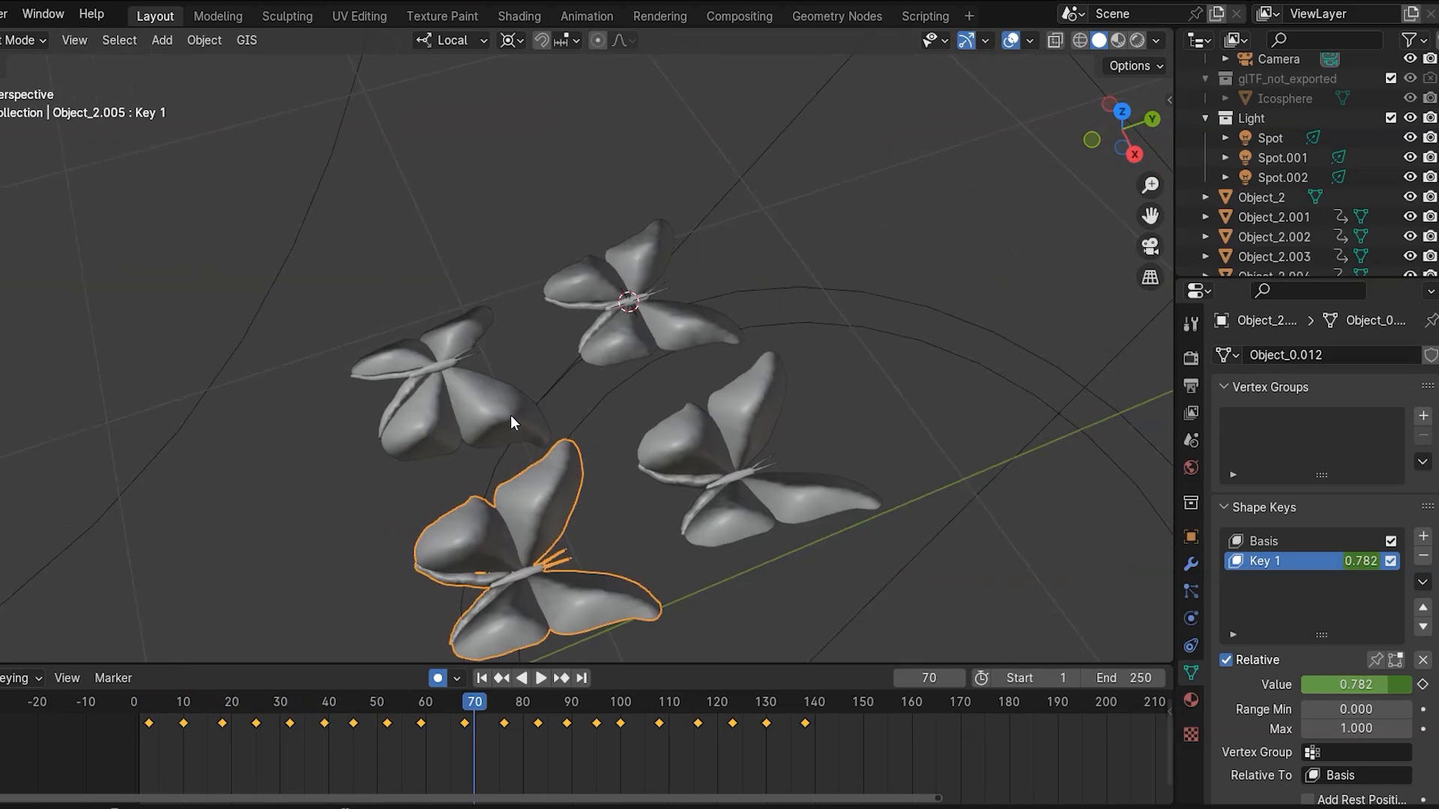
- Select all four butterflies, move them into a new collection named 'Butterfly', and leave local view
left_click(510, 415, "shift")
left_click(651, 330, "shift")
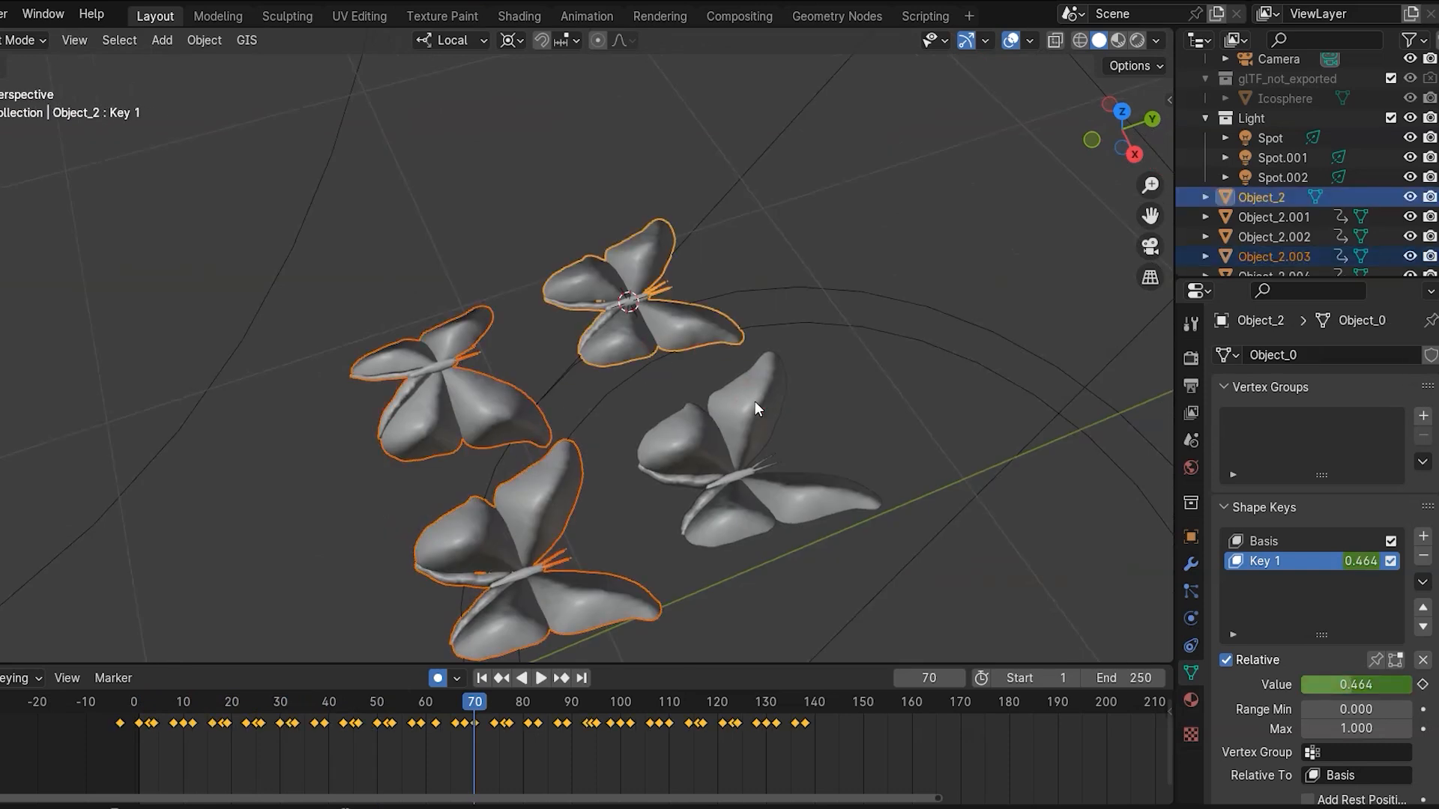
left_click(754, 402, "shift")
key("m")
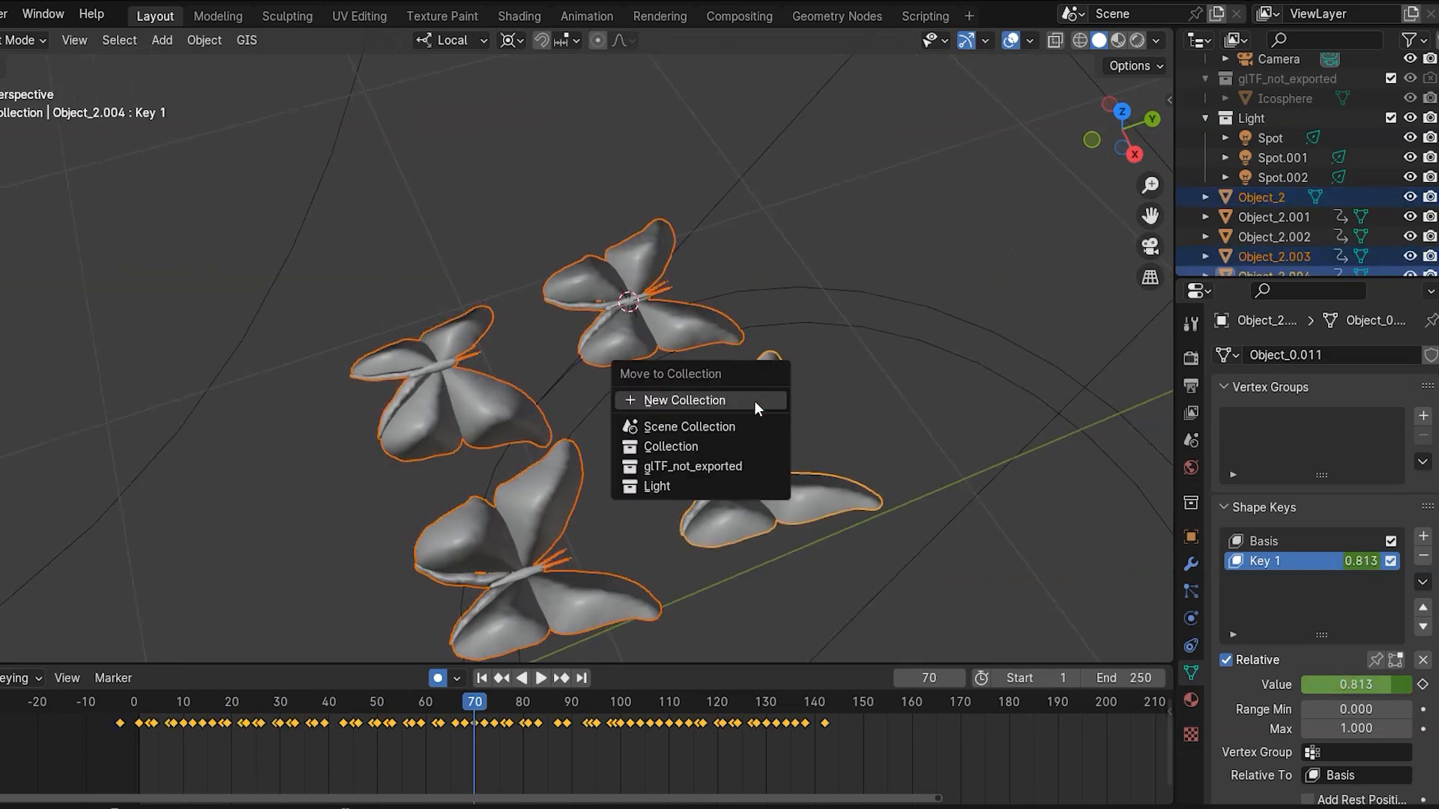
left_click(754, 402)
type("Butterfly")
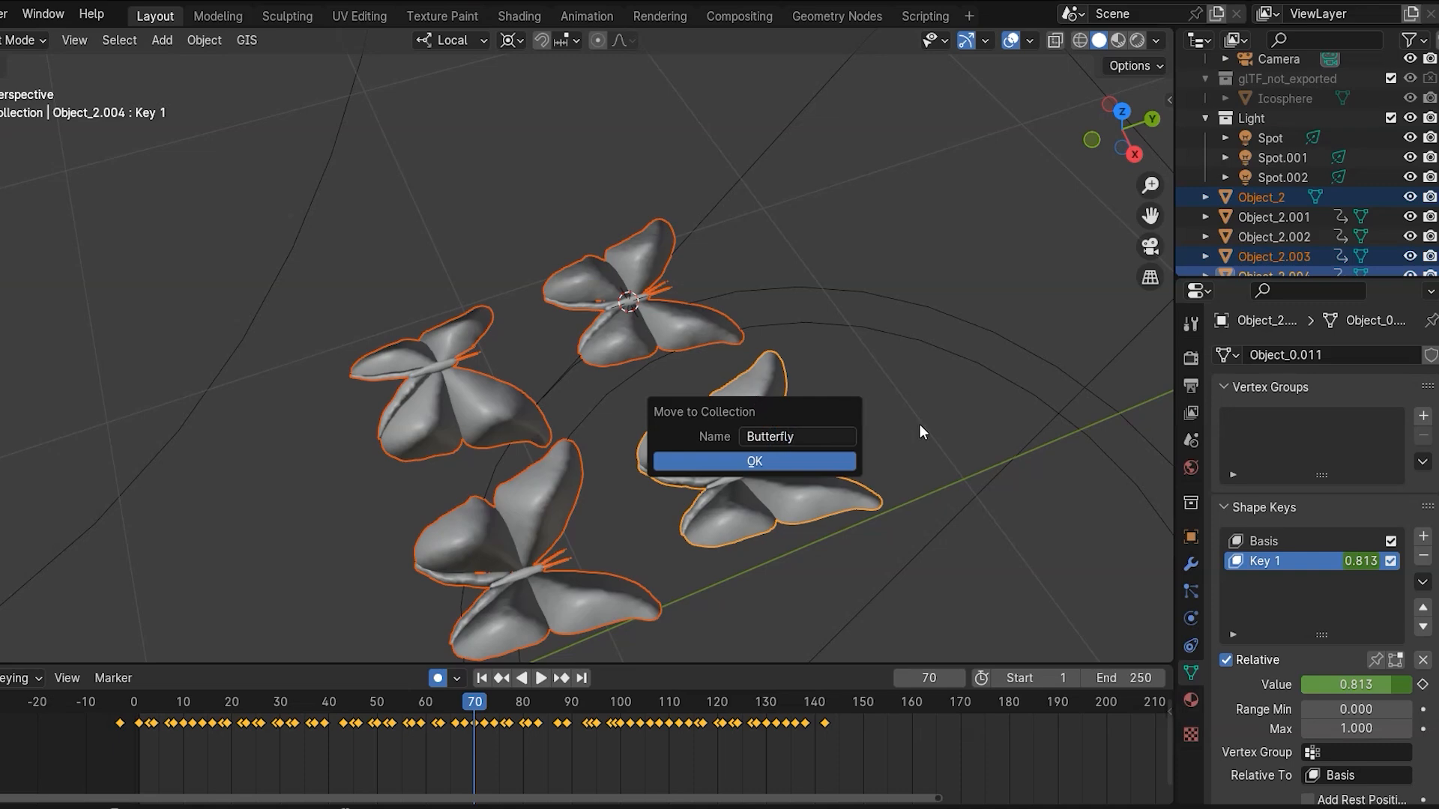
left_click(798, 450)
key("KP_Divide")
key("shift+a")
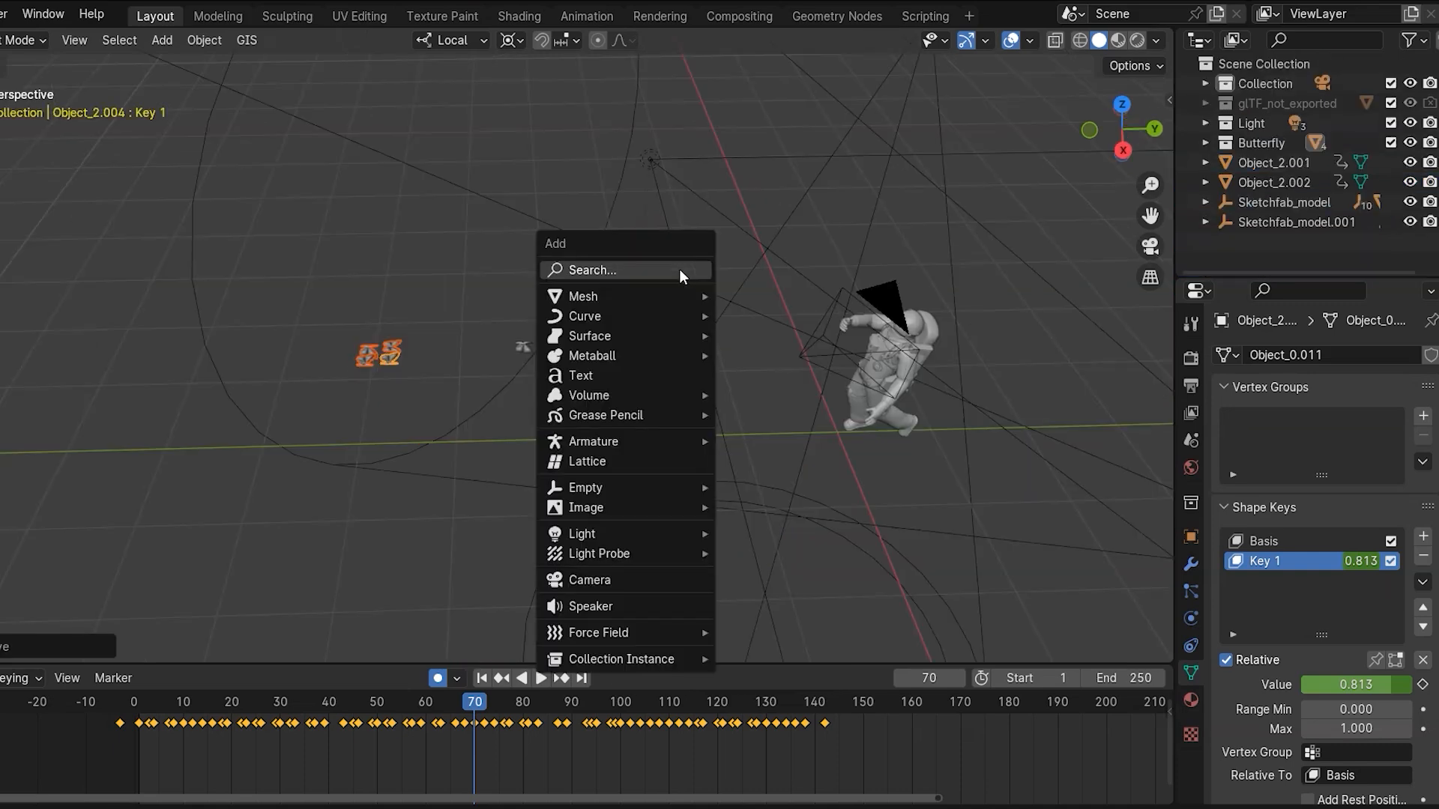
- Add a cube and move it along Y in front of the astronaut
middle_click_drag(659, 120, 637, 205)
key("shift+a")
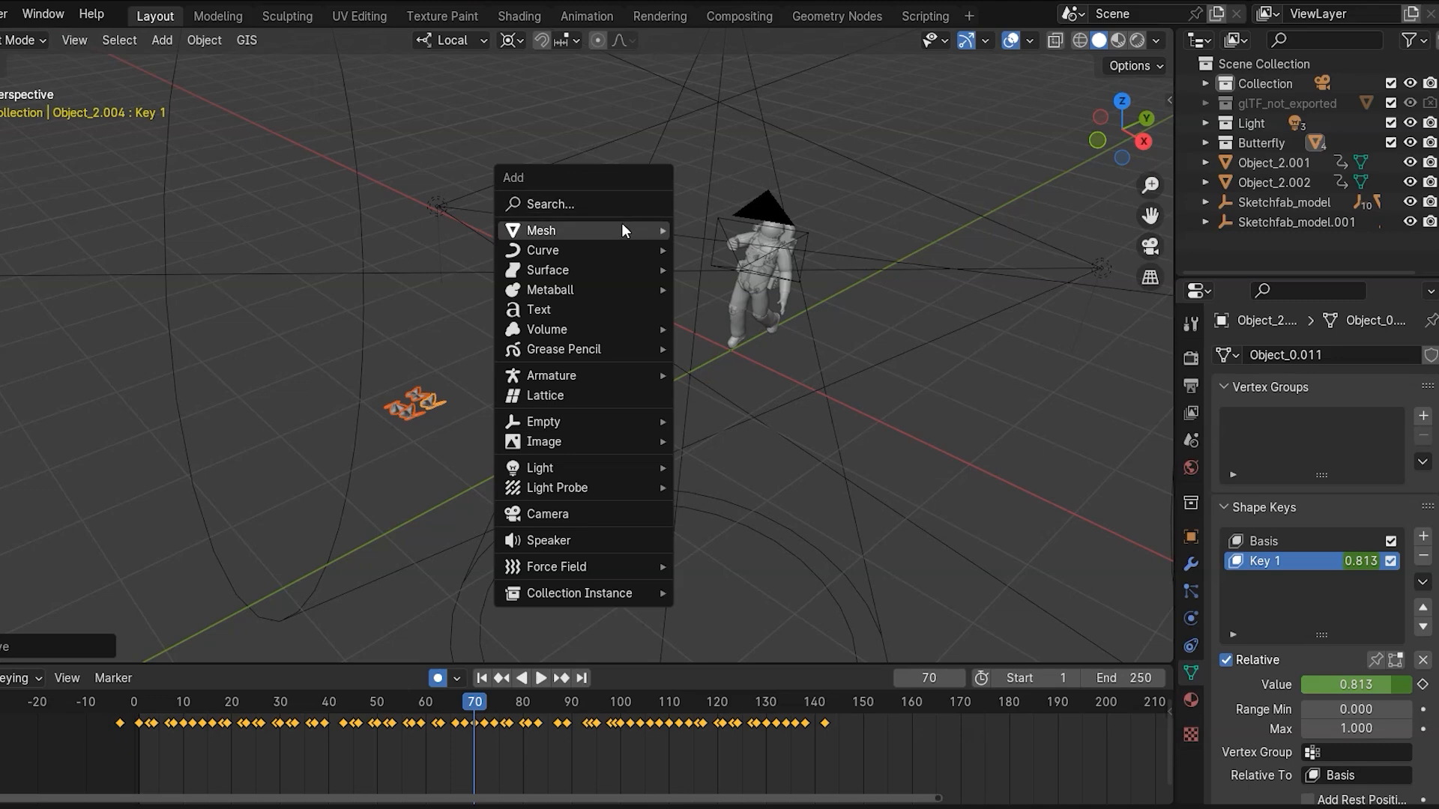
mouse_move(625, 227)
left_click(718, 250)
key("g")
key("y")
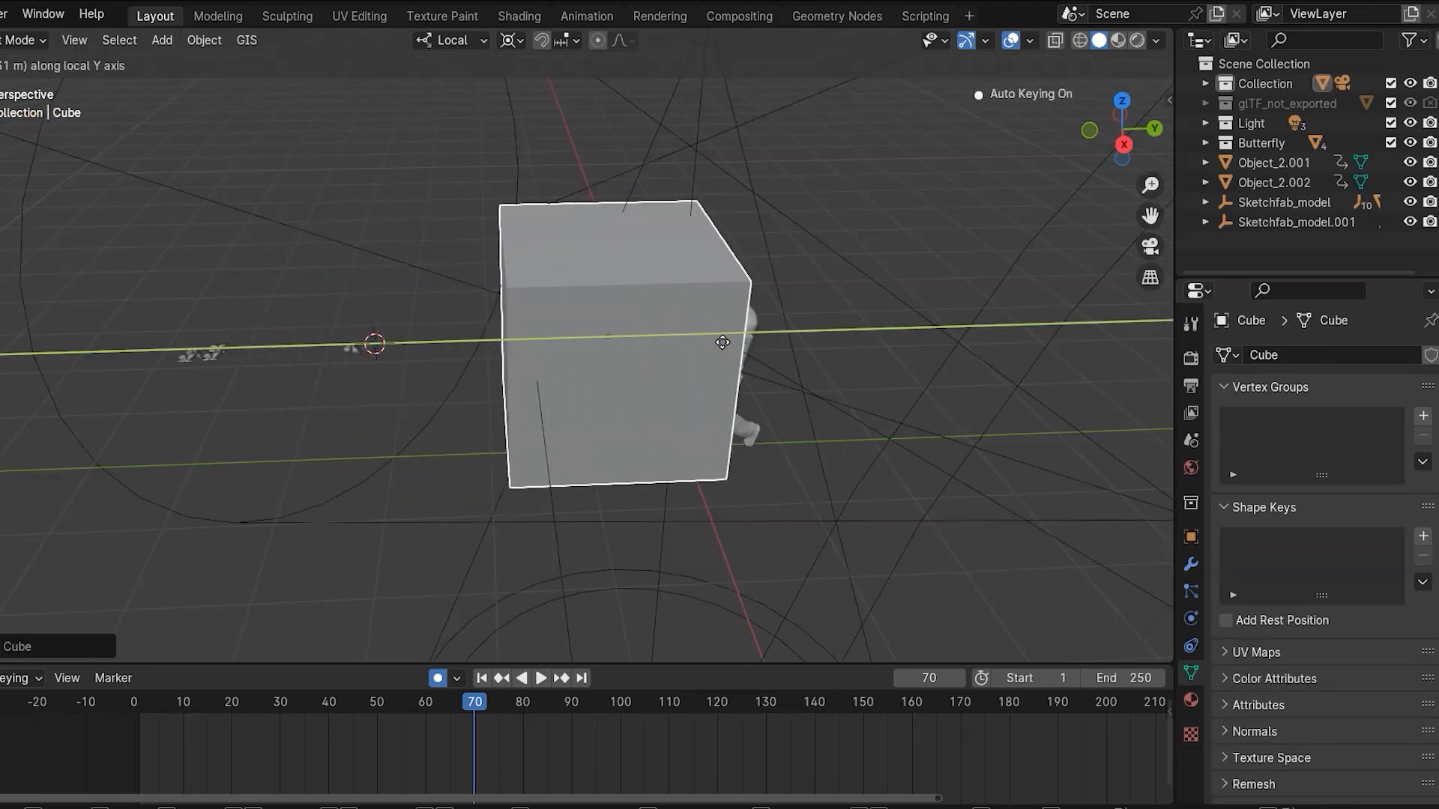
left_click(817, 342)
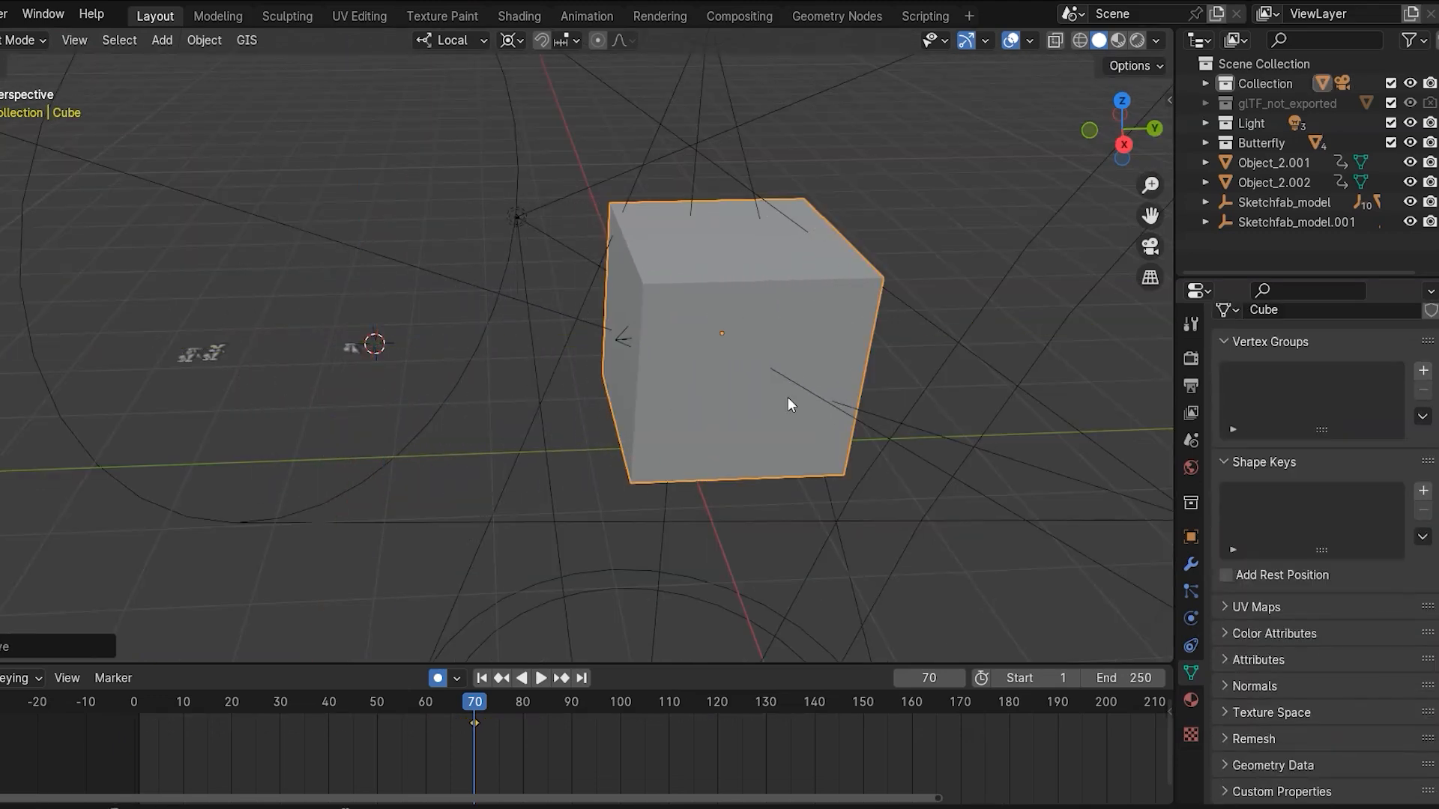
- Set the cube's Viewport Display to Display As Wire
left_click(1191, 537)
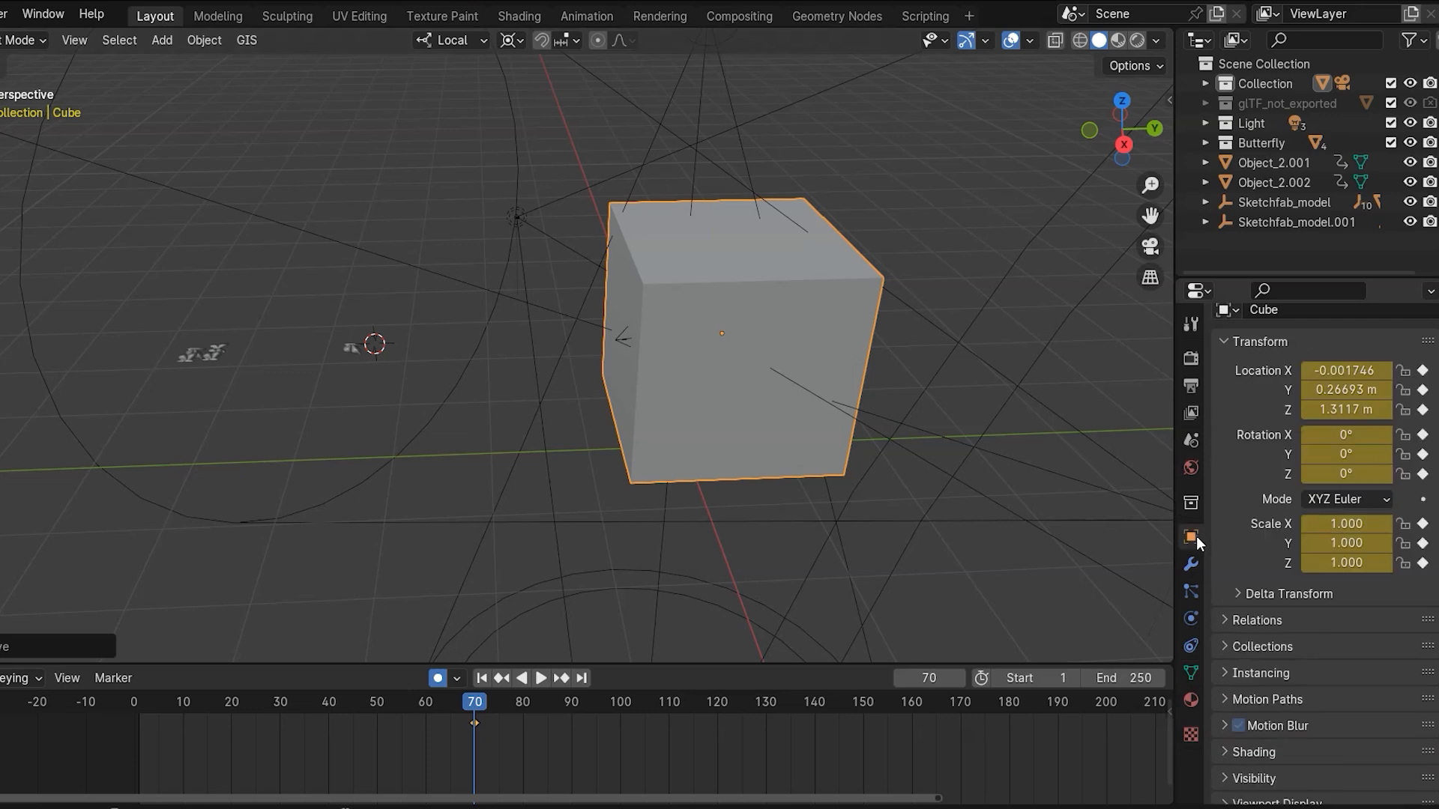
scroll(1265, 583, "down", 2)
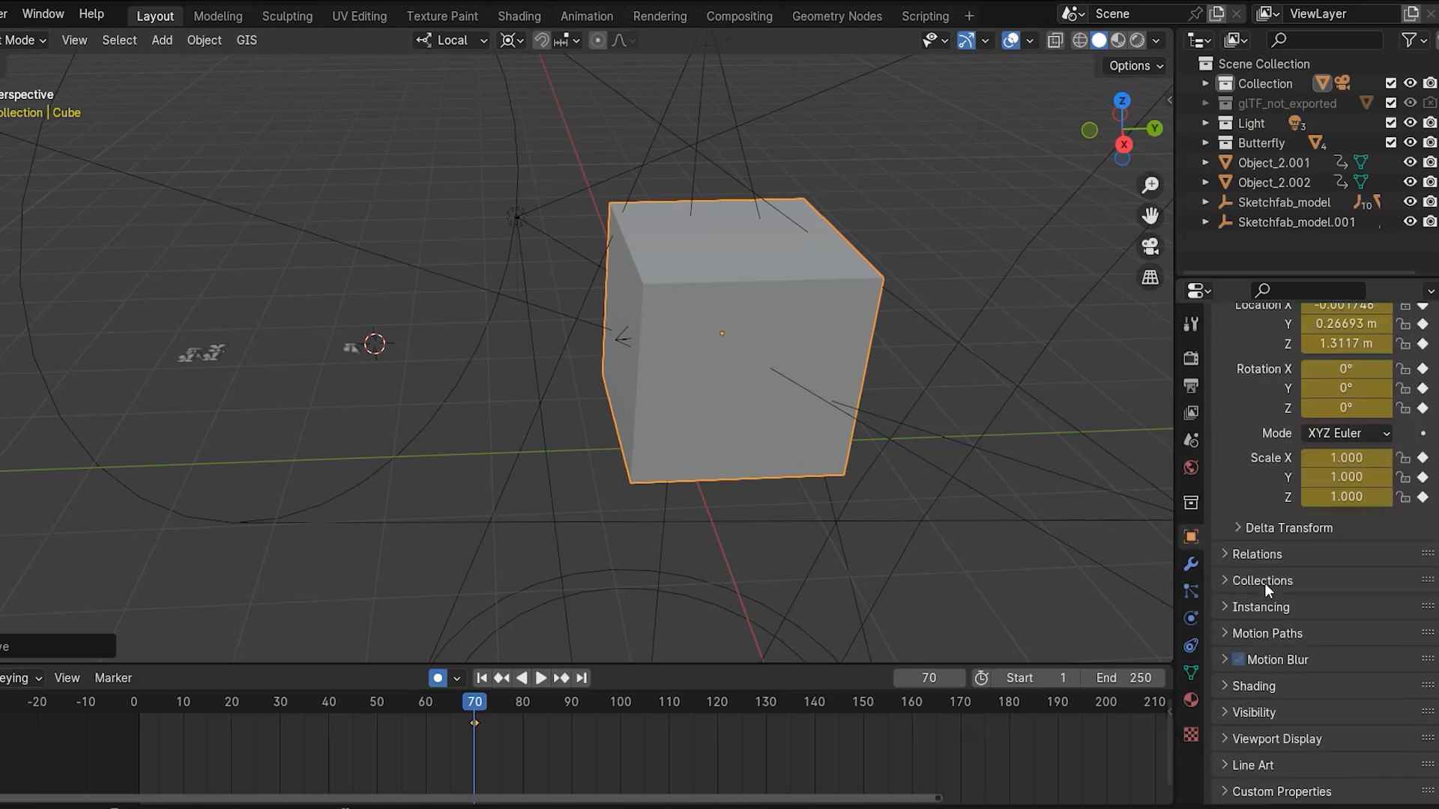
left_click(1224, 741)
scroll(1274, 686, "down", 6)
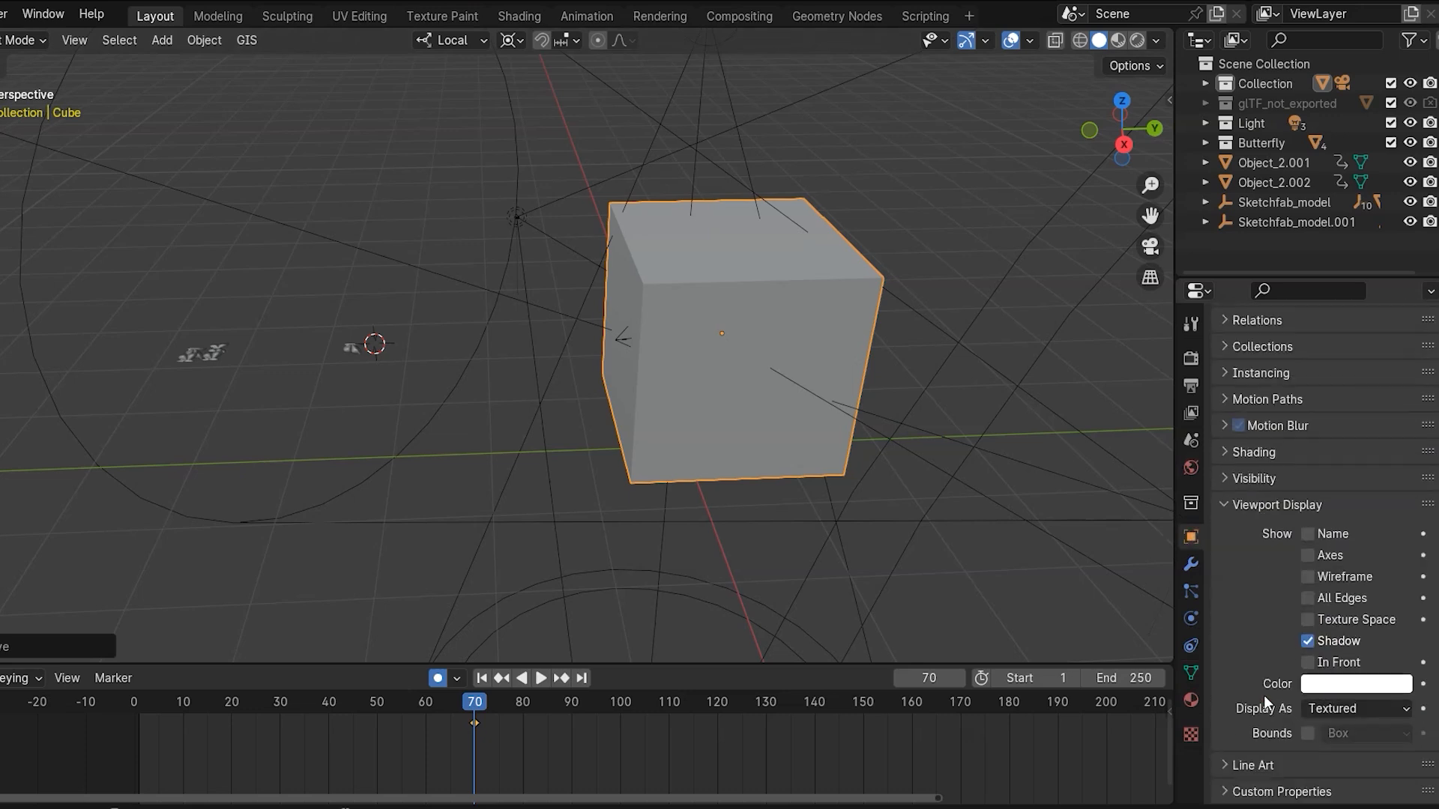
left_click(1328, 710)
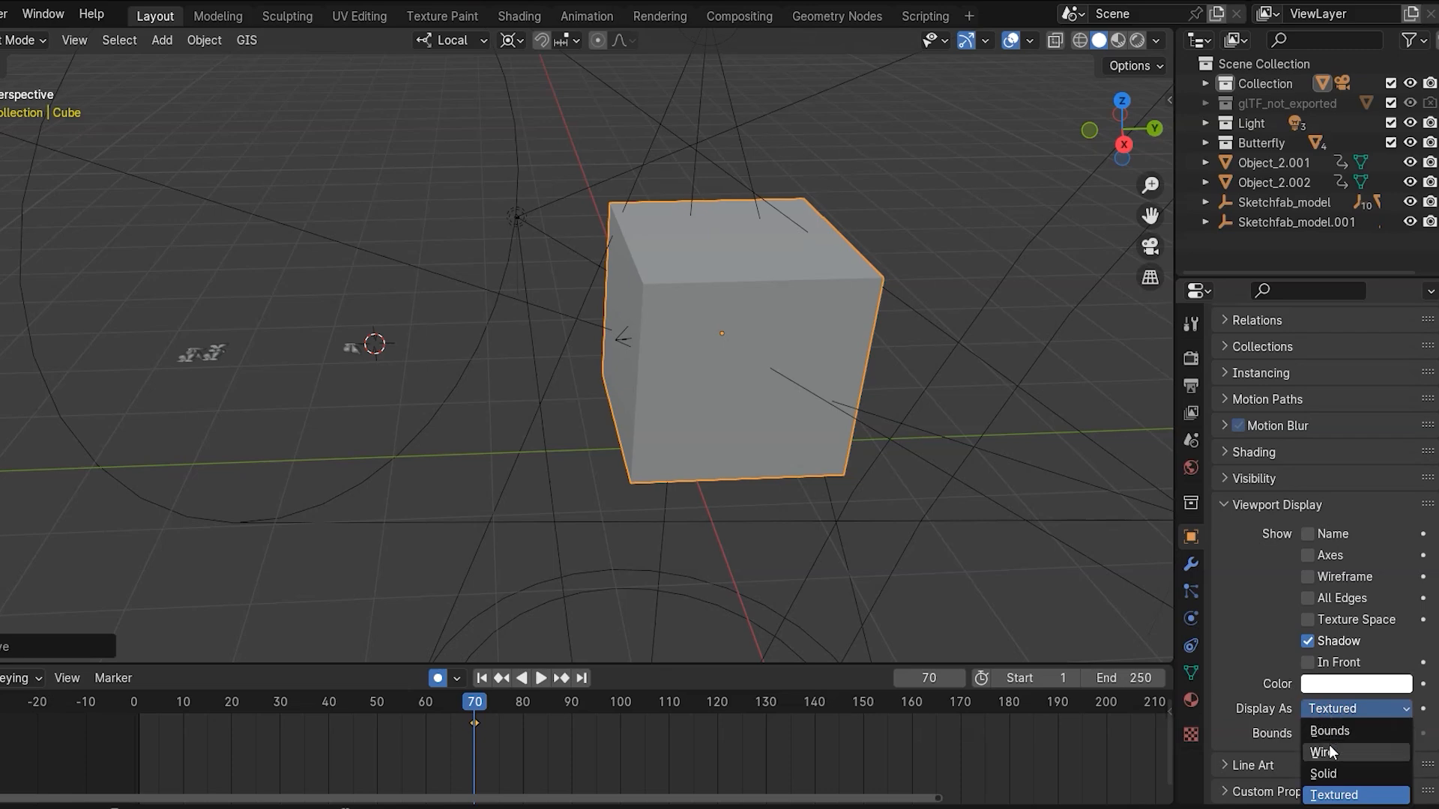
left_click(1329, 748)
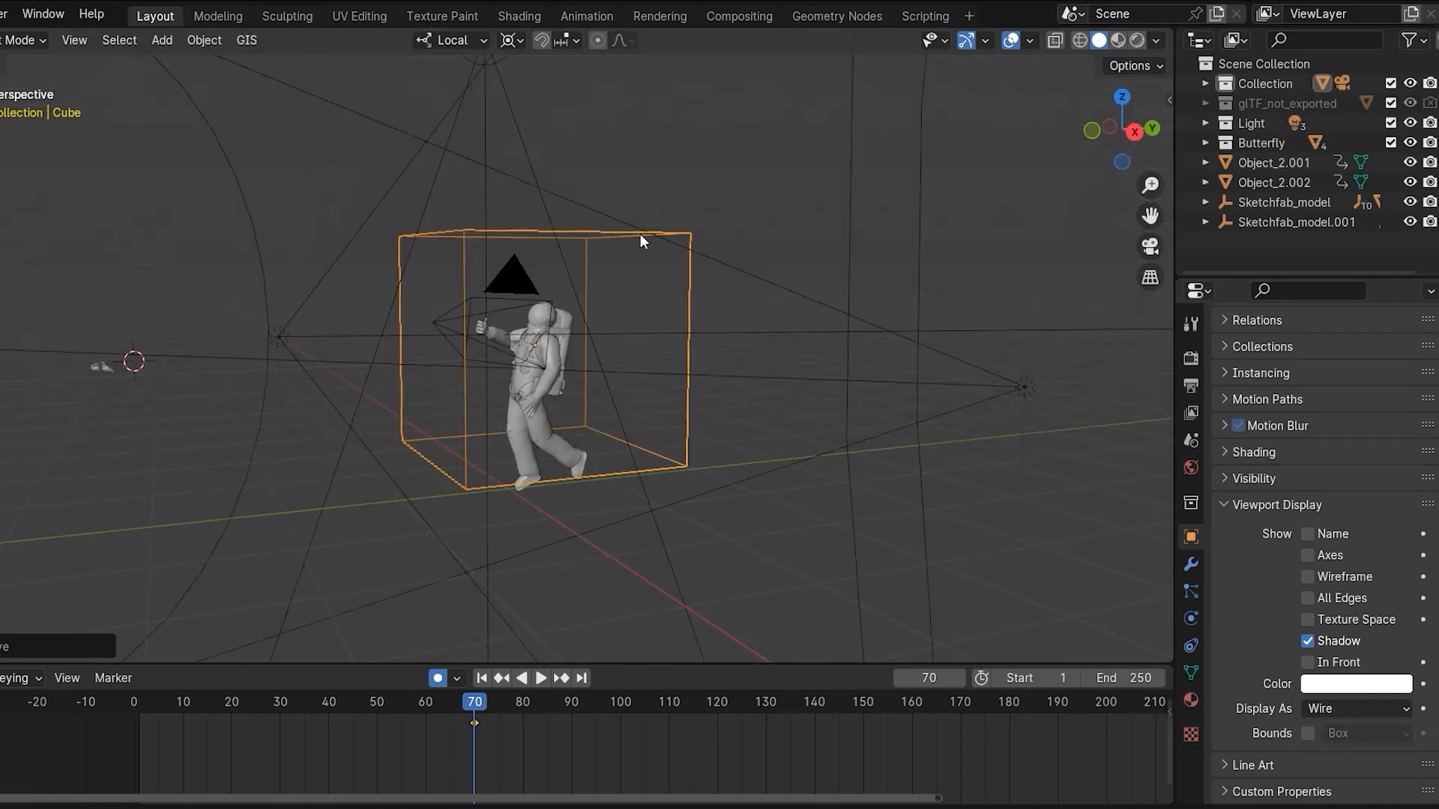
- Preview the scene in rendered shading and widen the shader editor beside the viewport
middle_click_drag(640, 234, 585, 297)
scroll(577, 305, "up", 4)
left_click(1137, 41)
scroll(671, 305, "down", 3)
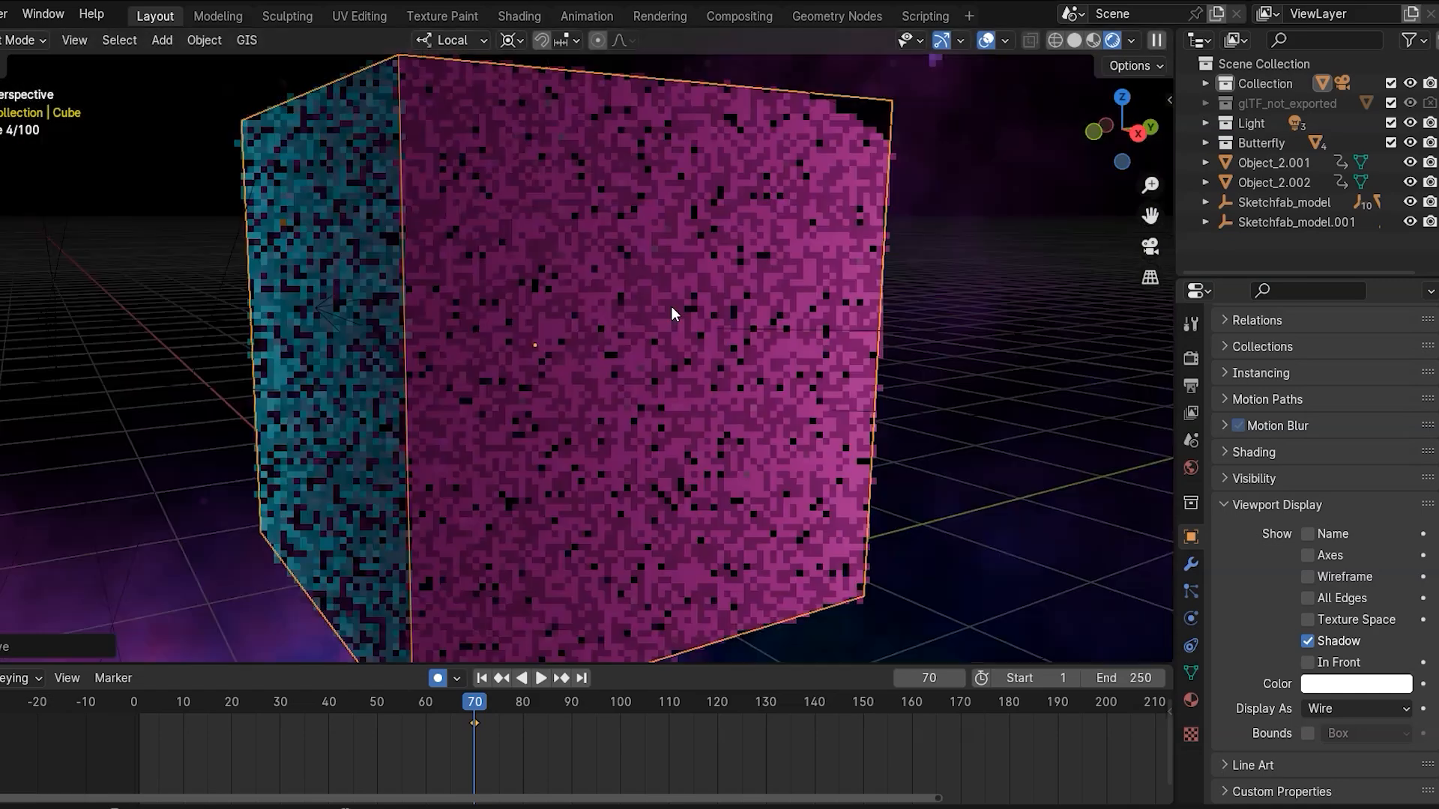
left_click_drag(158, 389, 517, 377)
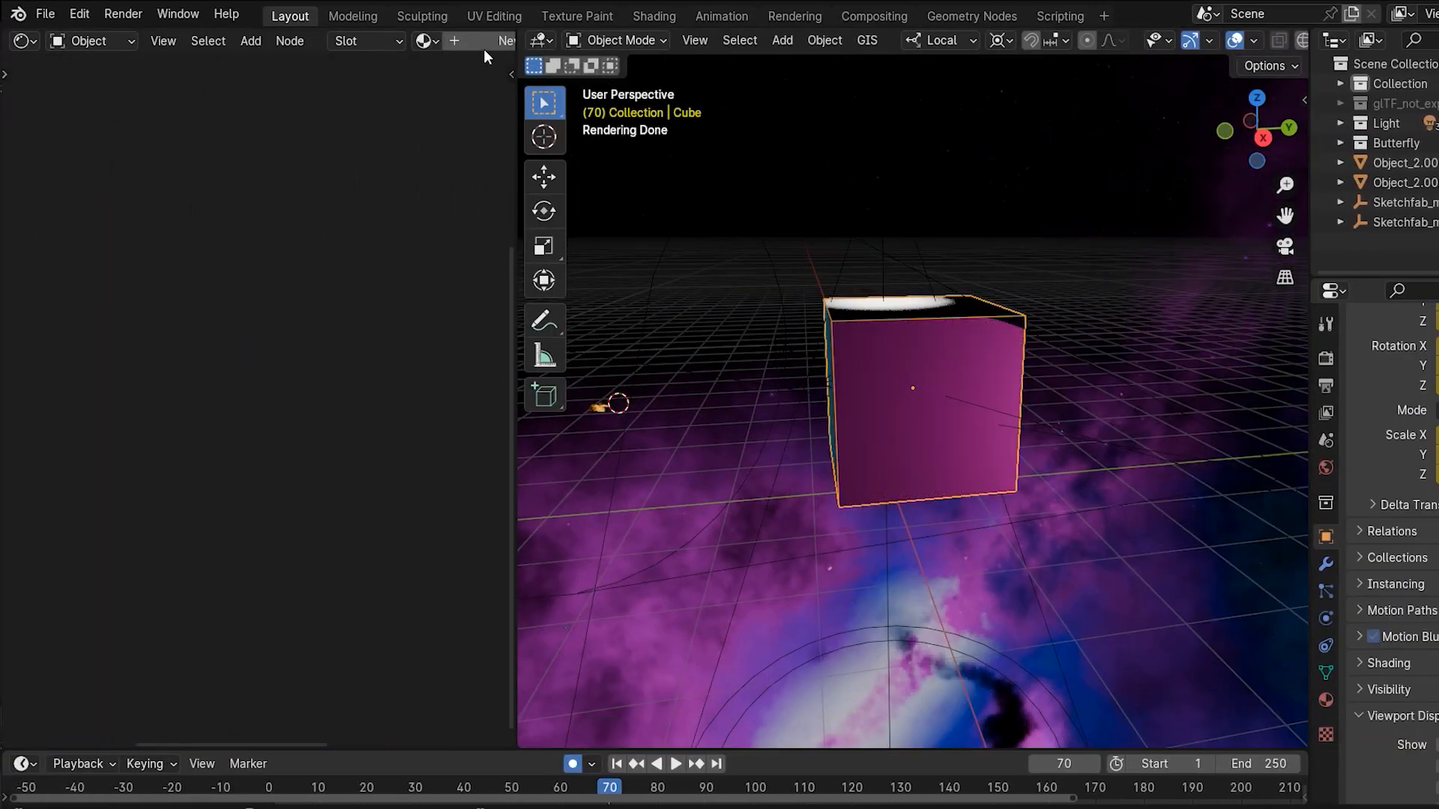
- Give the cube a new material, replacing Principled BSDF with a Transparent BSDF node
left_click(493, 45)
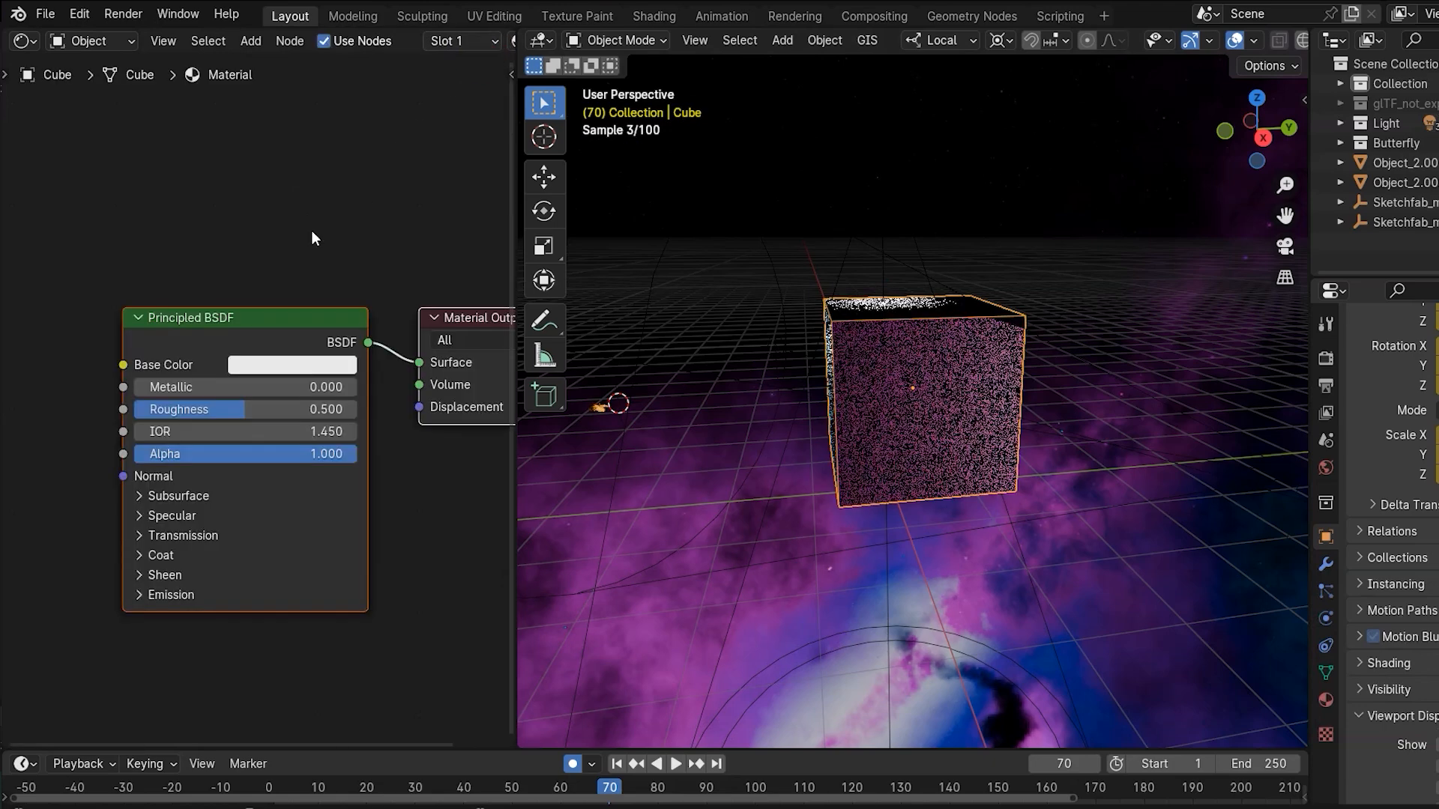
left_click(224, 319)
key("x")
key("shift+a")
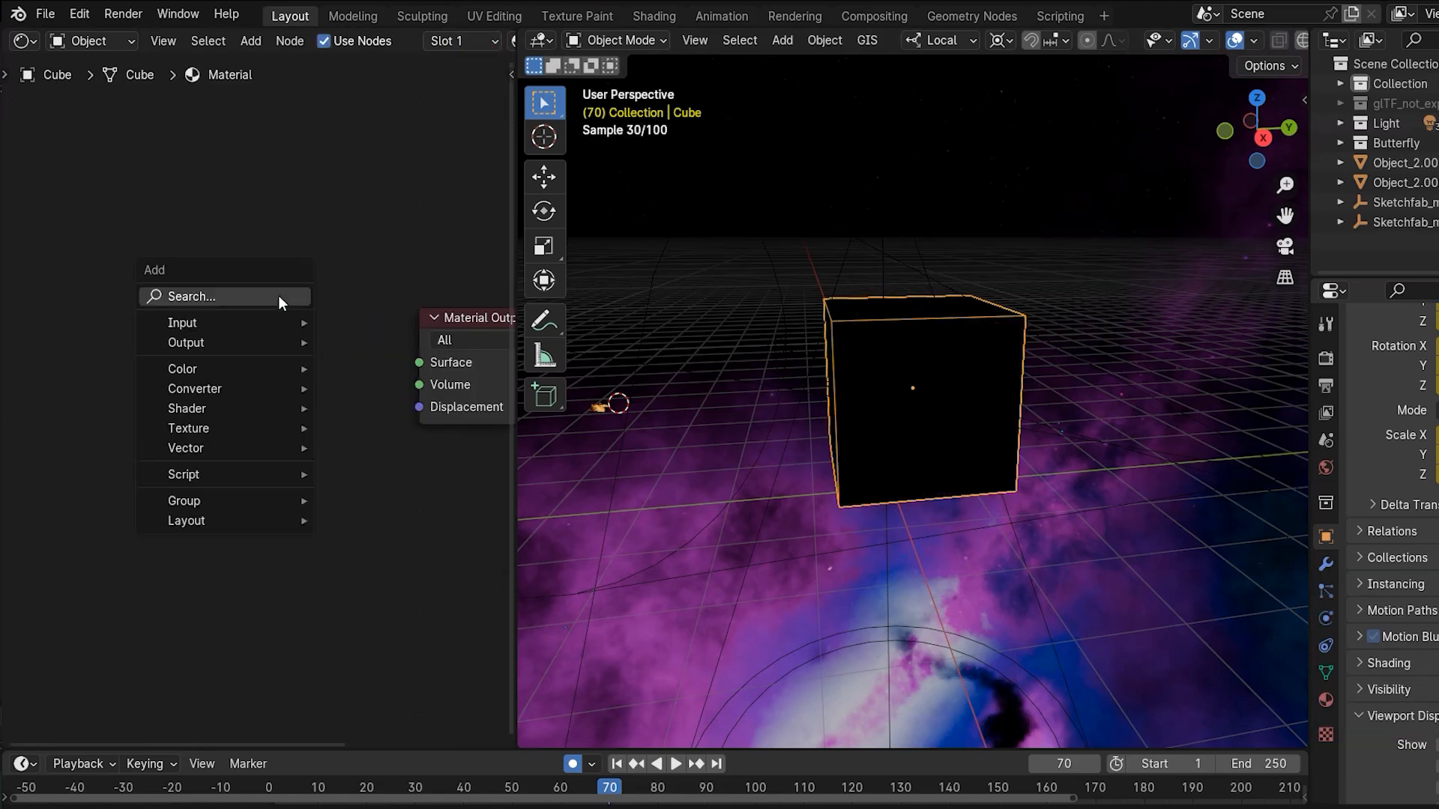
left_click(282, 299)
type("tranns")
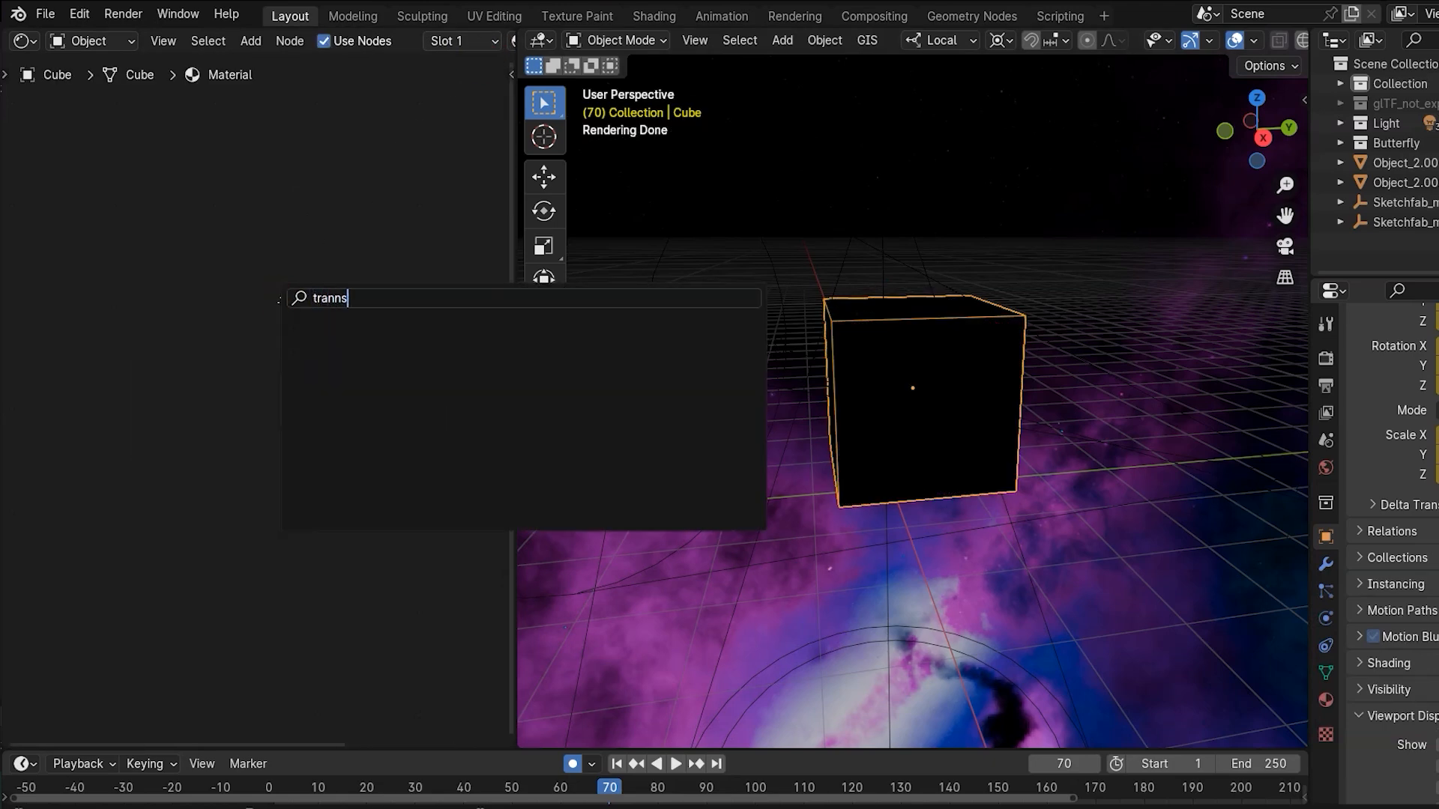
key("Down")
key("Return")
left_click(171, 305)
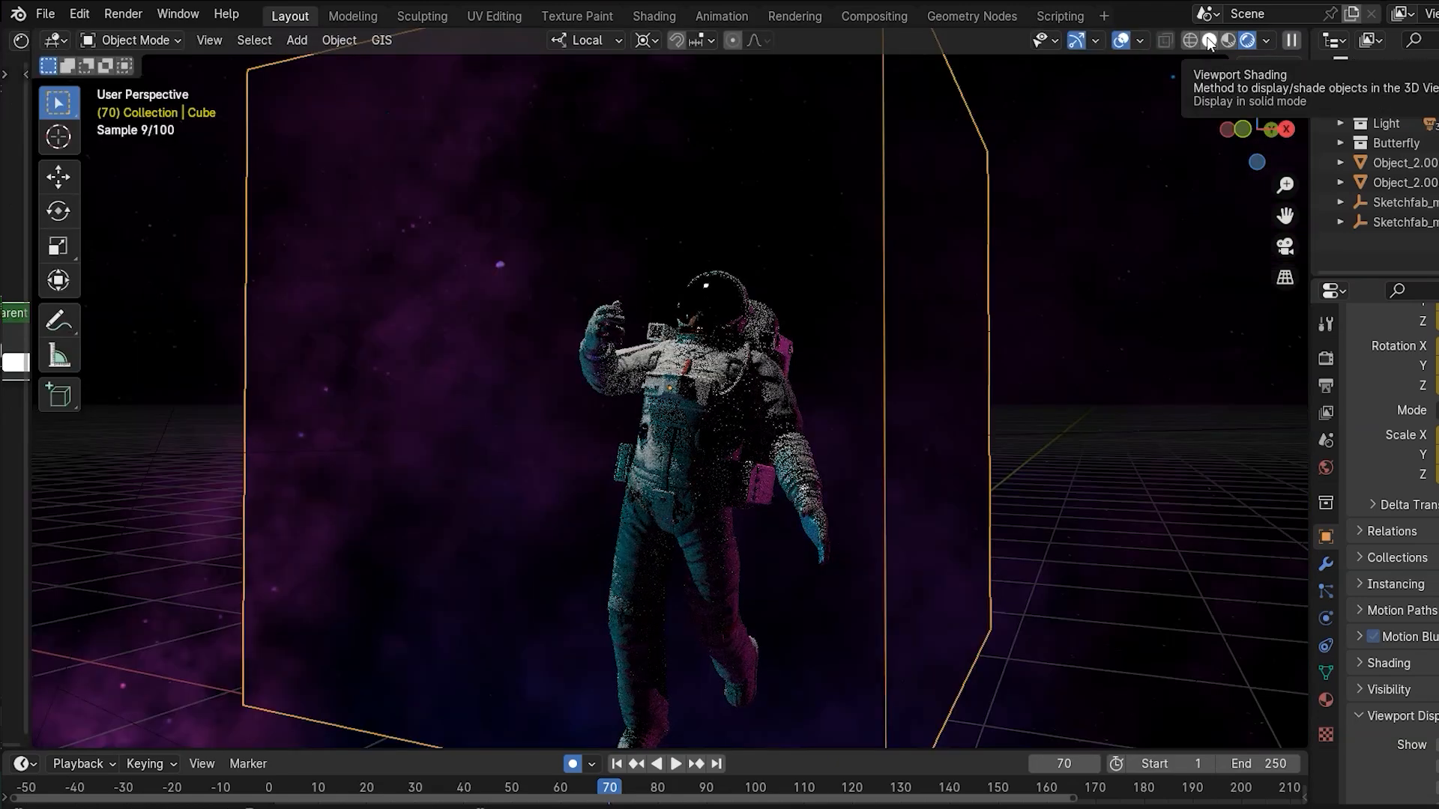
- Switch to solid shading, flatten the cube along Z and raise it around the astronaut's upper body
left_click(1234, 40)
key("s")
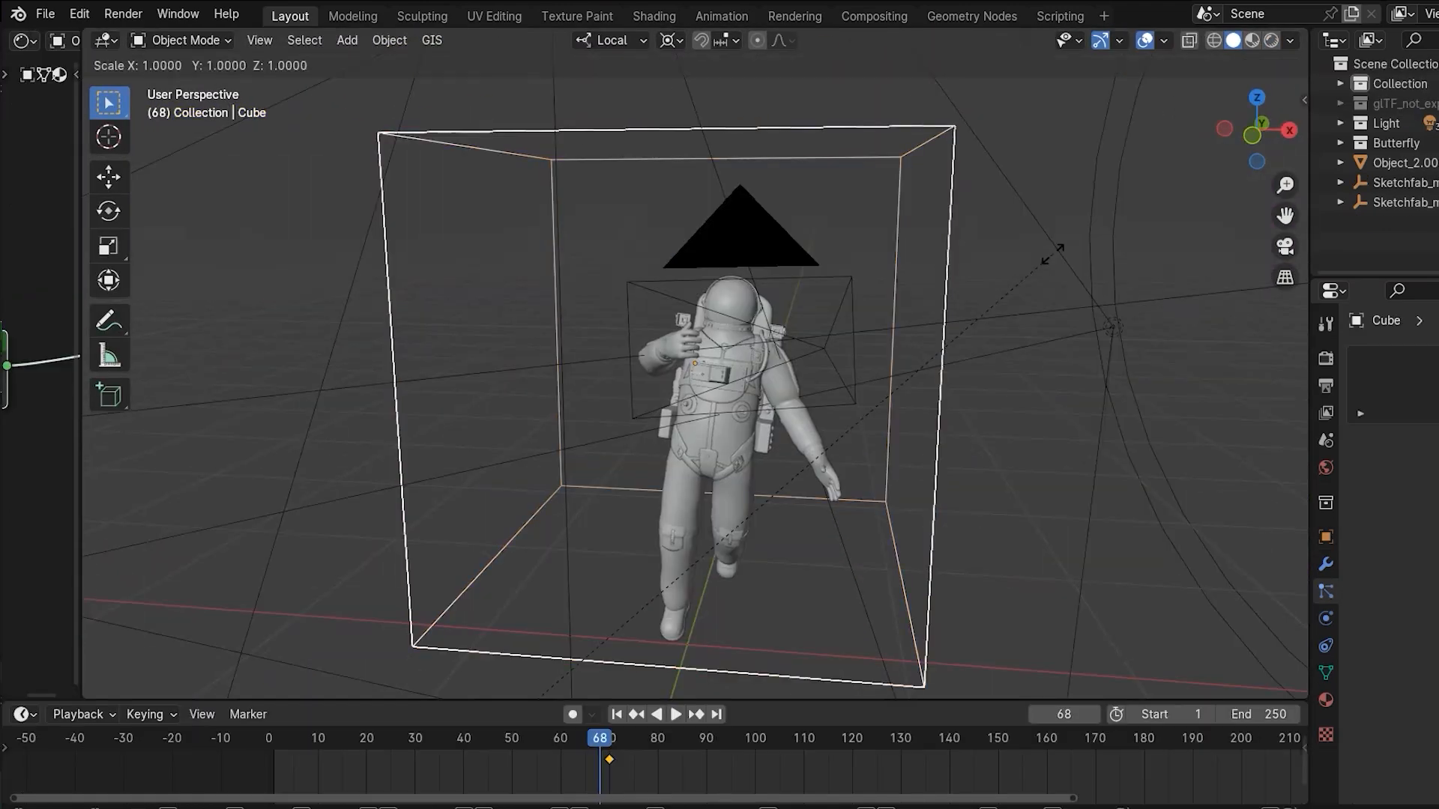
key("z")
key("z")
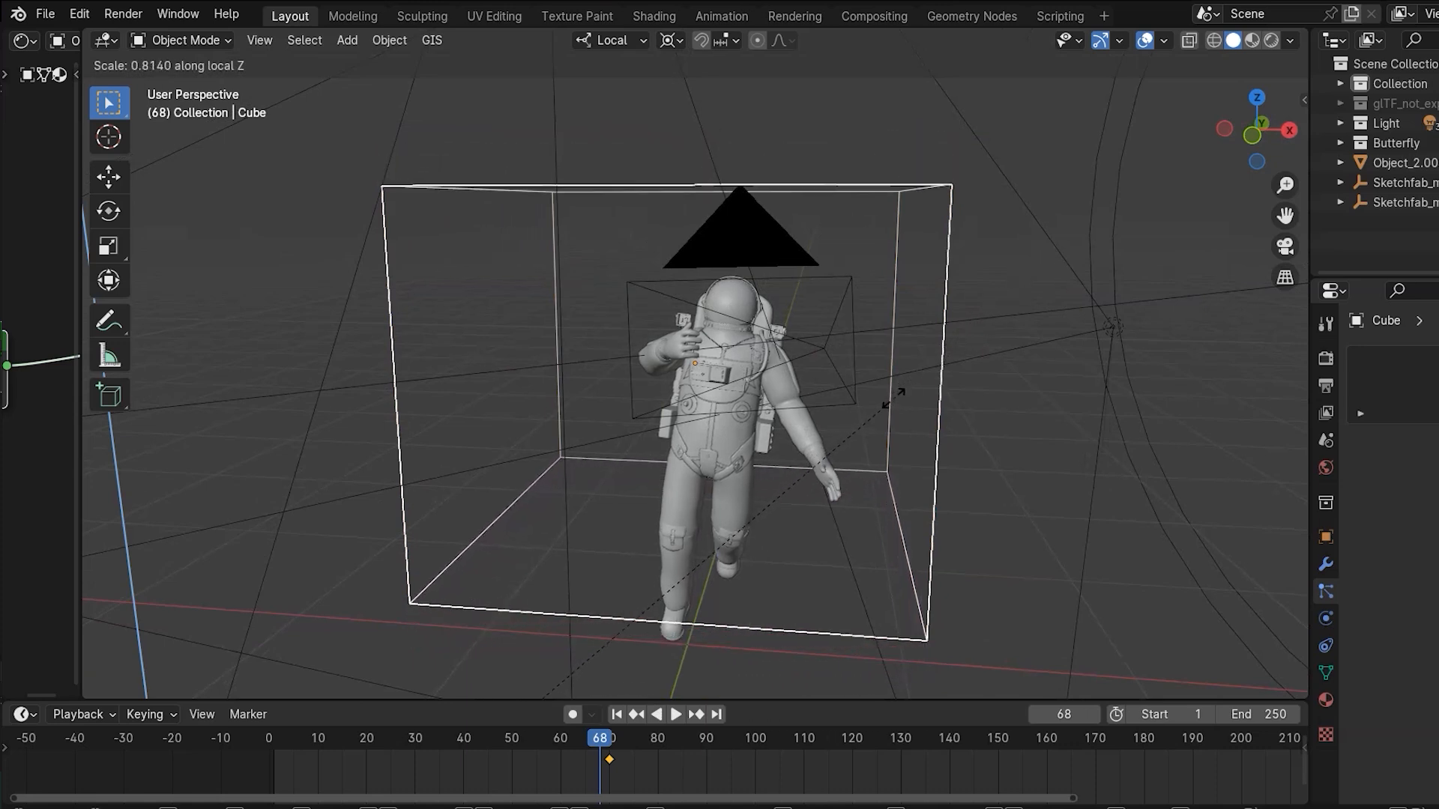
left_click(748, 488)
key("g")
key("z")
key("z")
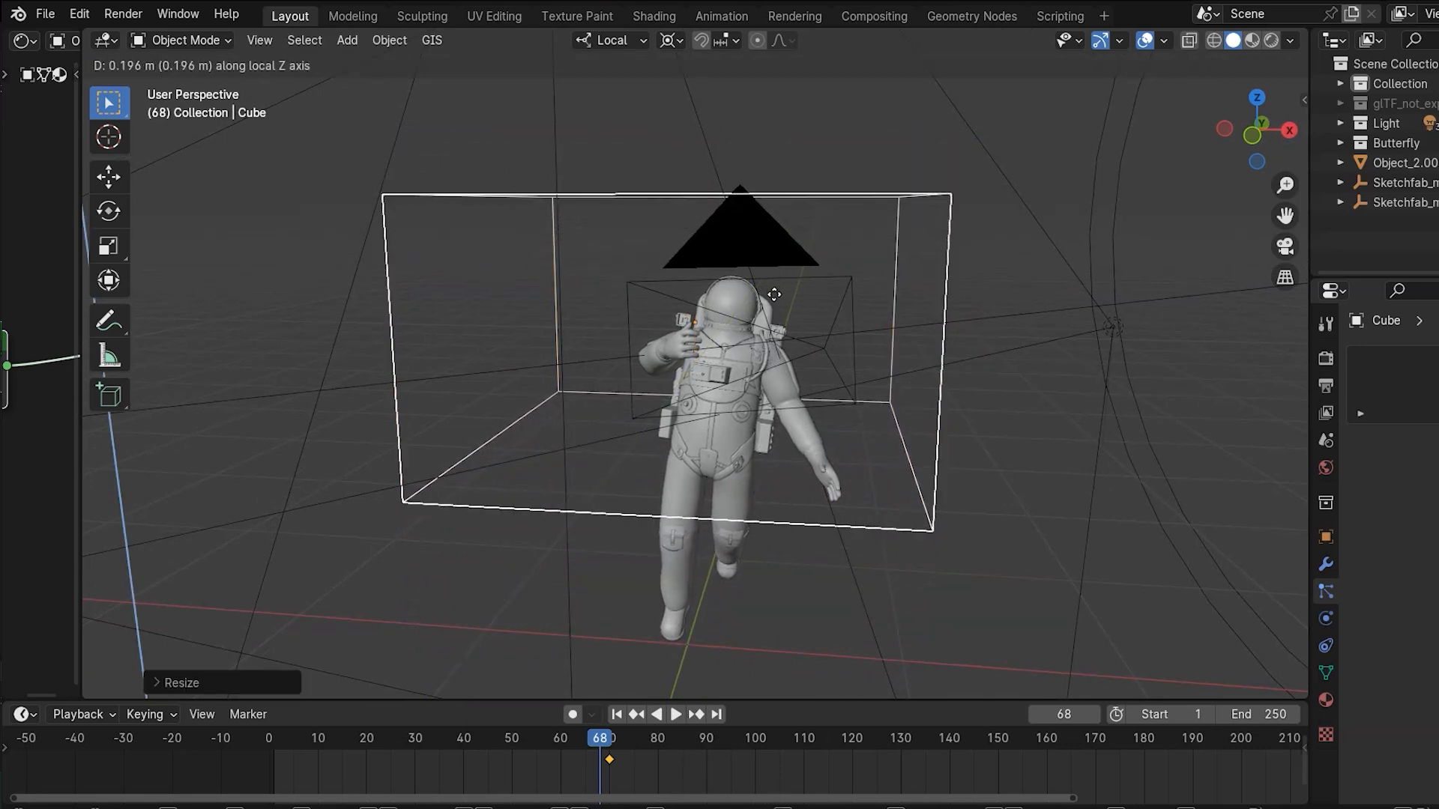
left_click(768, 326)
middle_click_drag(766, 325, 907, 334)
key("shift+Left")
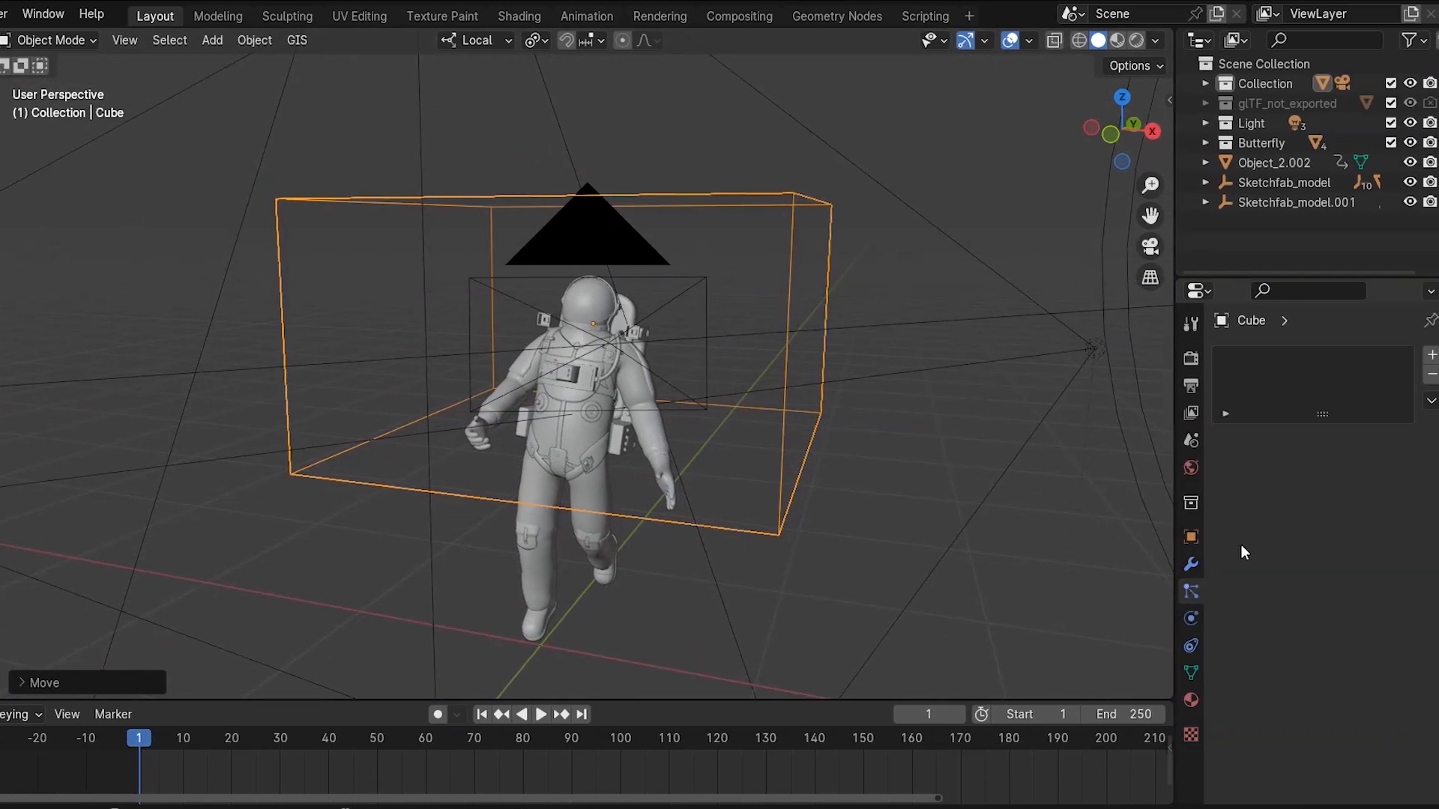
- Add a particle system to the cube named 'Butterfly Collection' and preview it
left_click(1430, 358)
double_click(1323, 363)
type("Butterfly C")
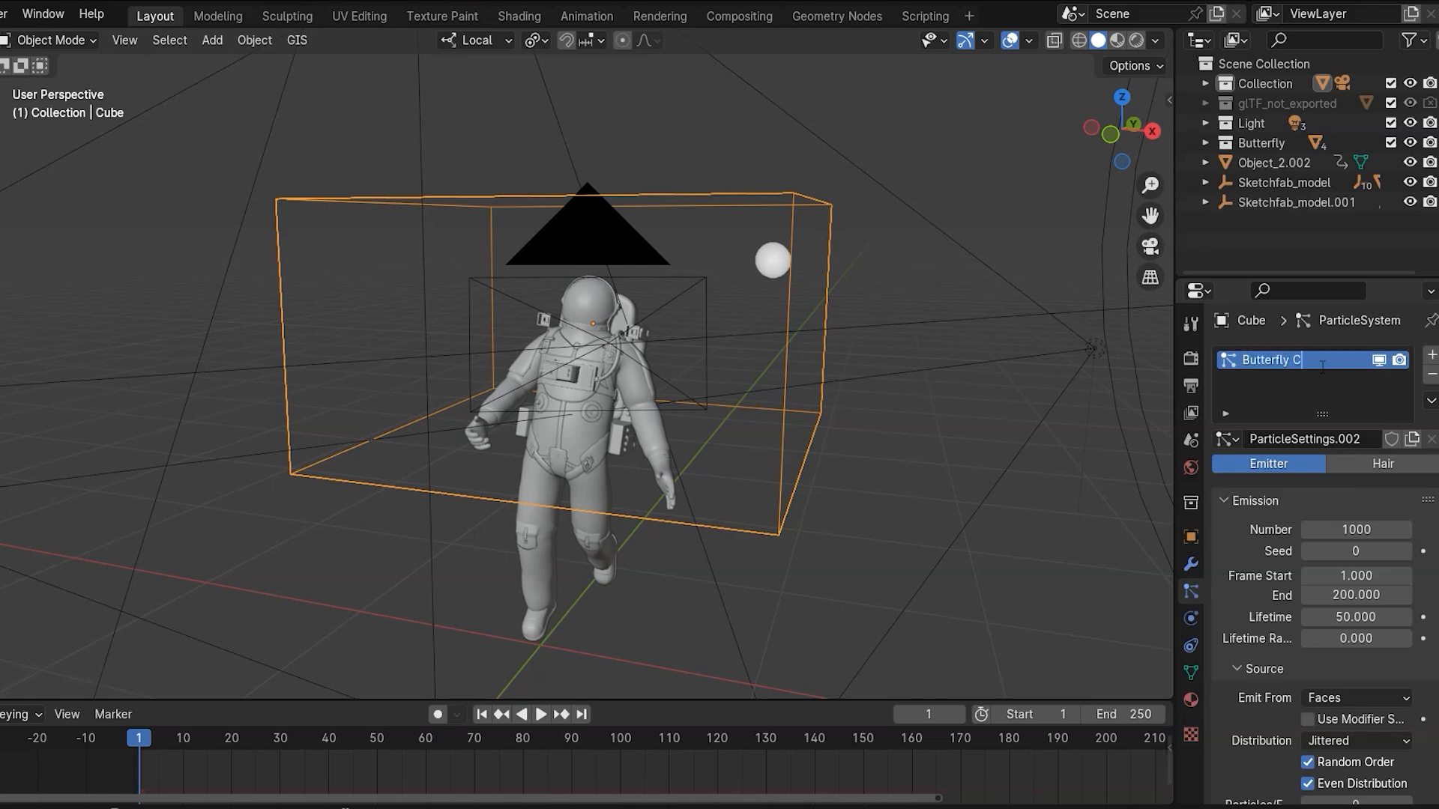
type("ollection")
key("Return")
key("space")
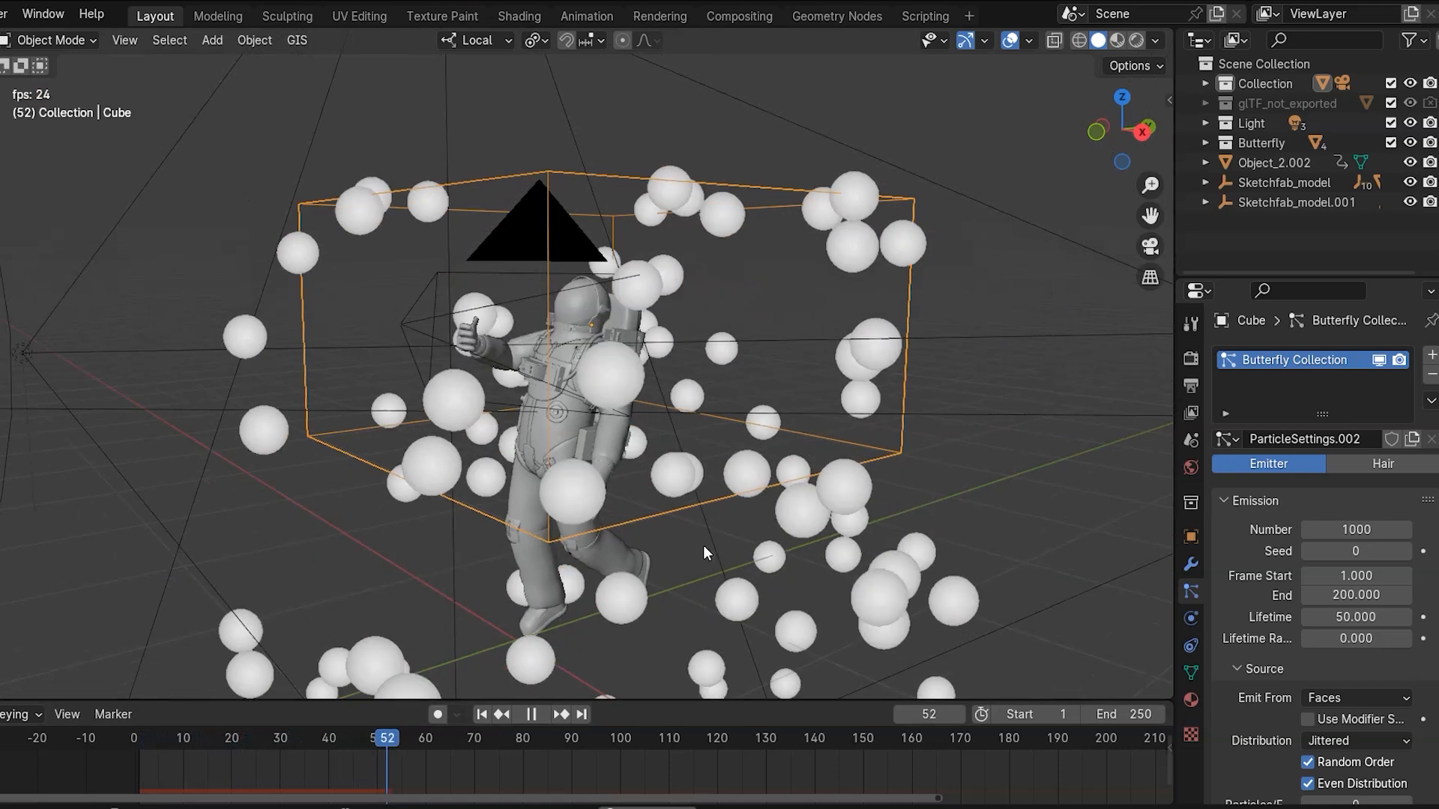
key("space")
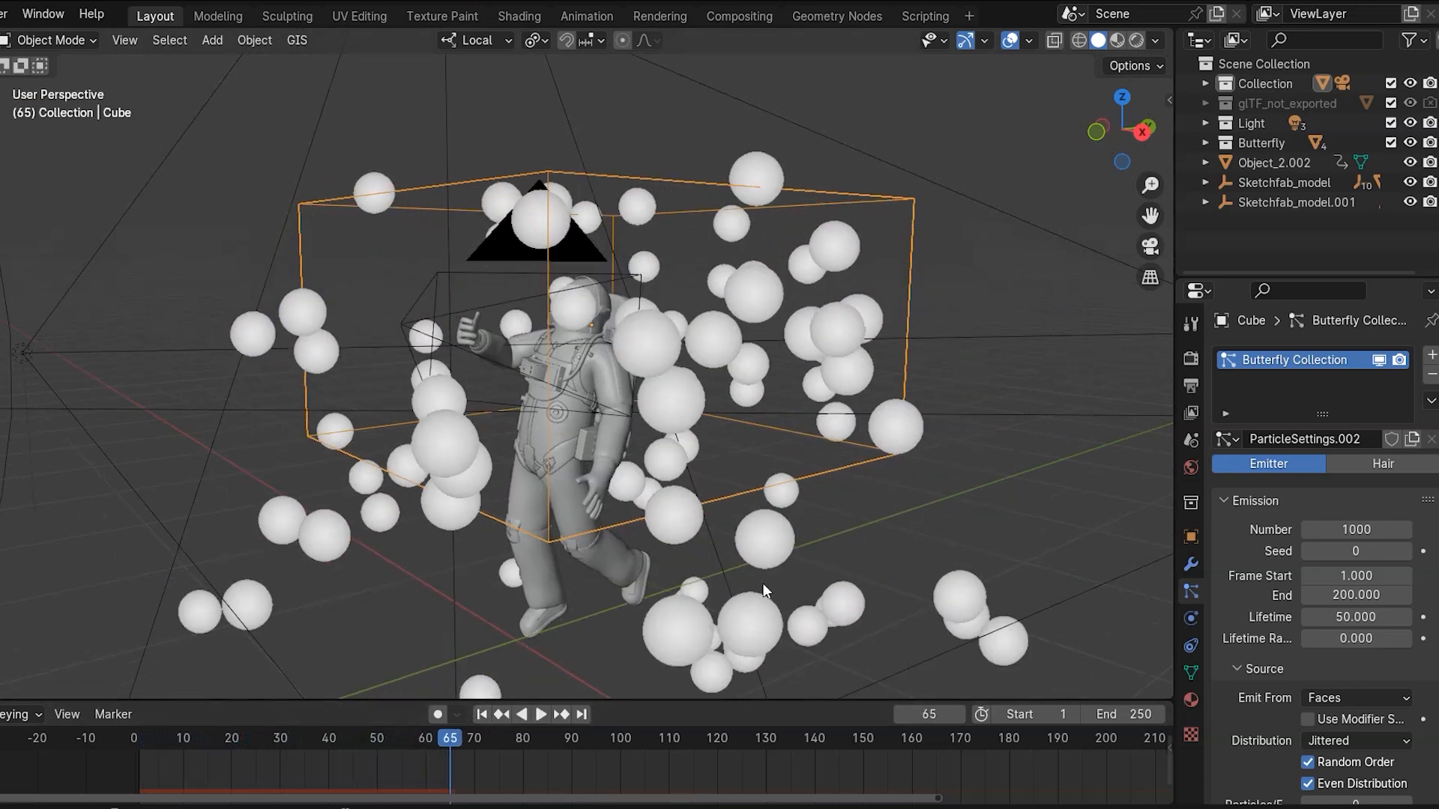
- Set the particles to Number 150, End frame 1, Lifetime 300, emitted from Volume
left_click(1345, 525)
type("15")
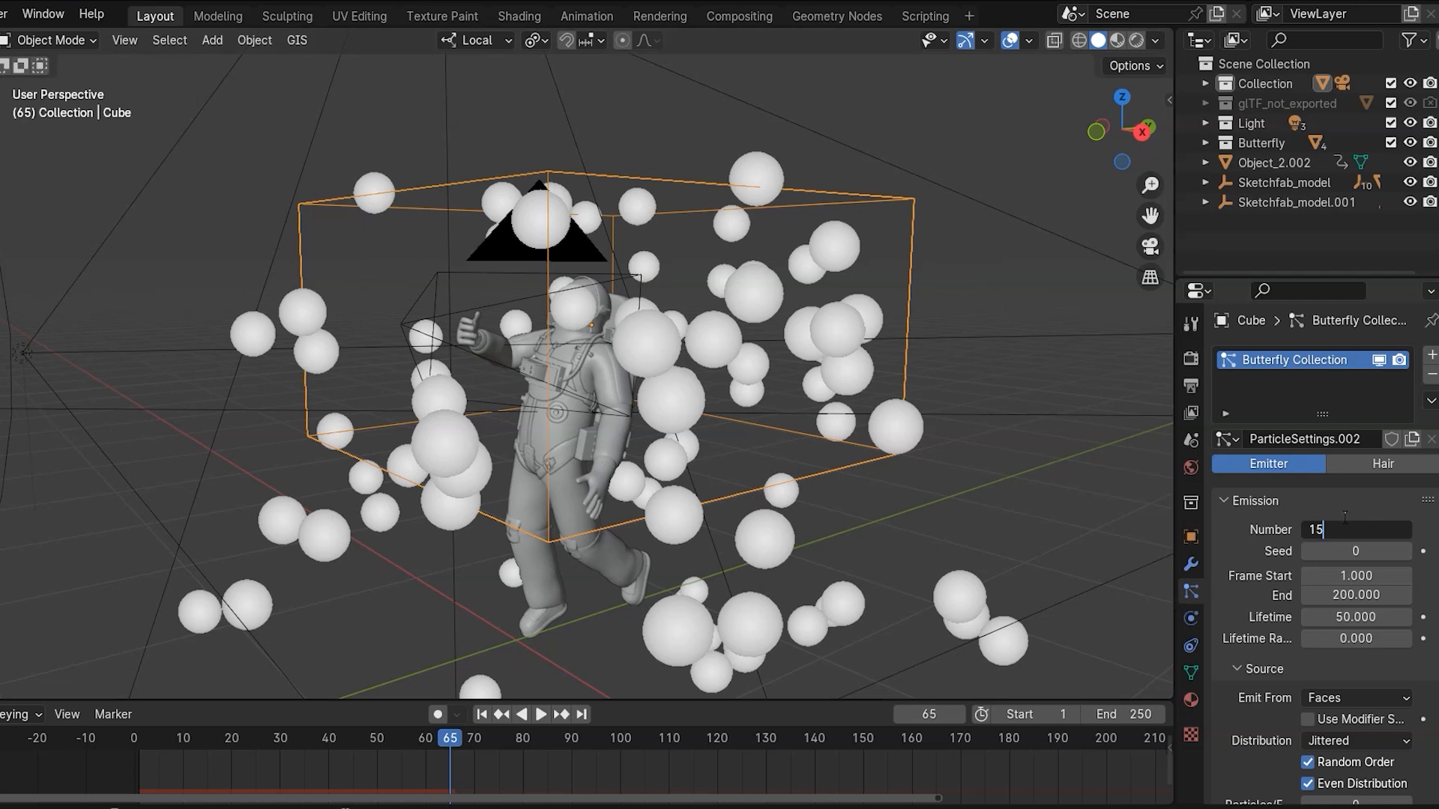
key("Return")
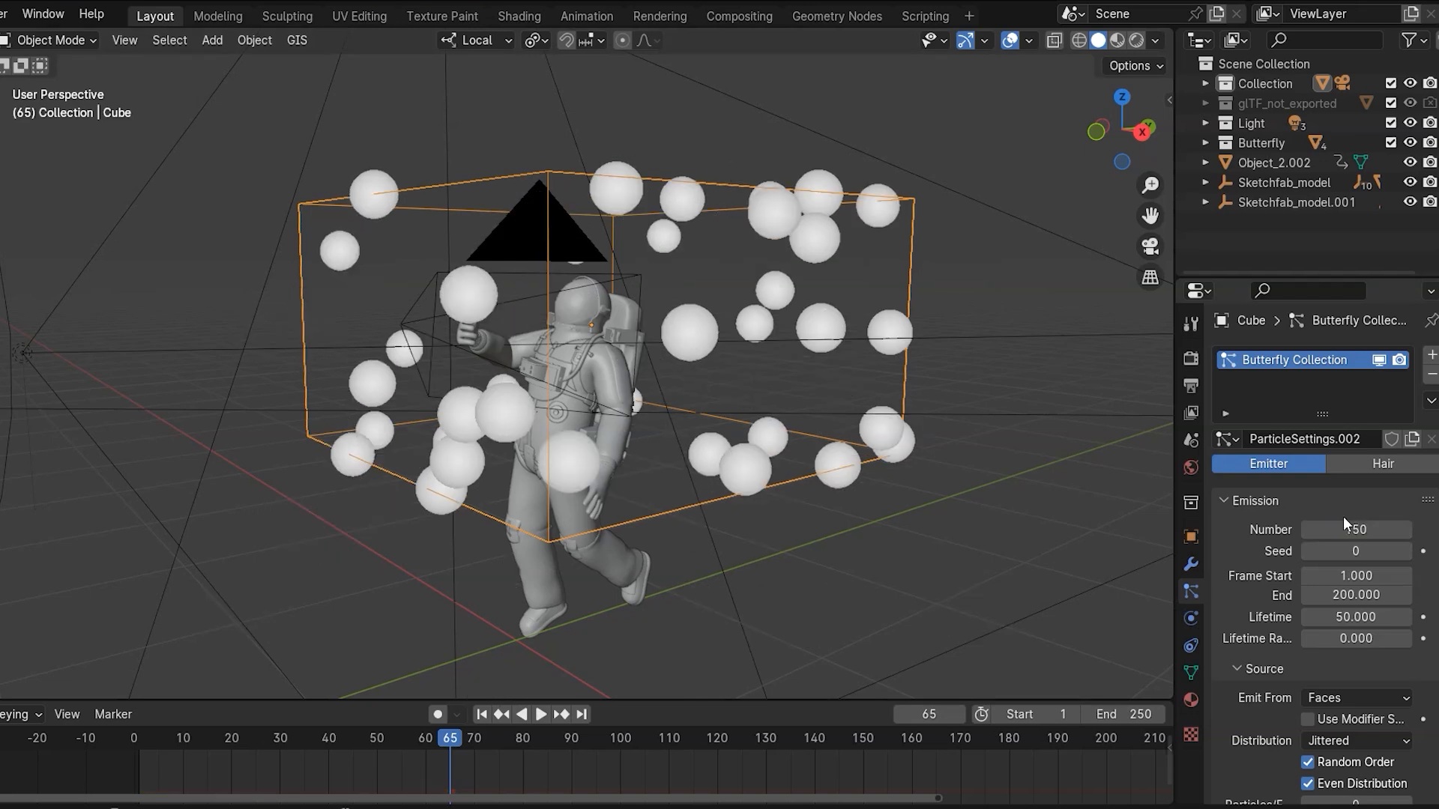
left_click(1357, 595)
type("1")
key("Return")
left_click(1353, 616)
type("3")
key("Return")
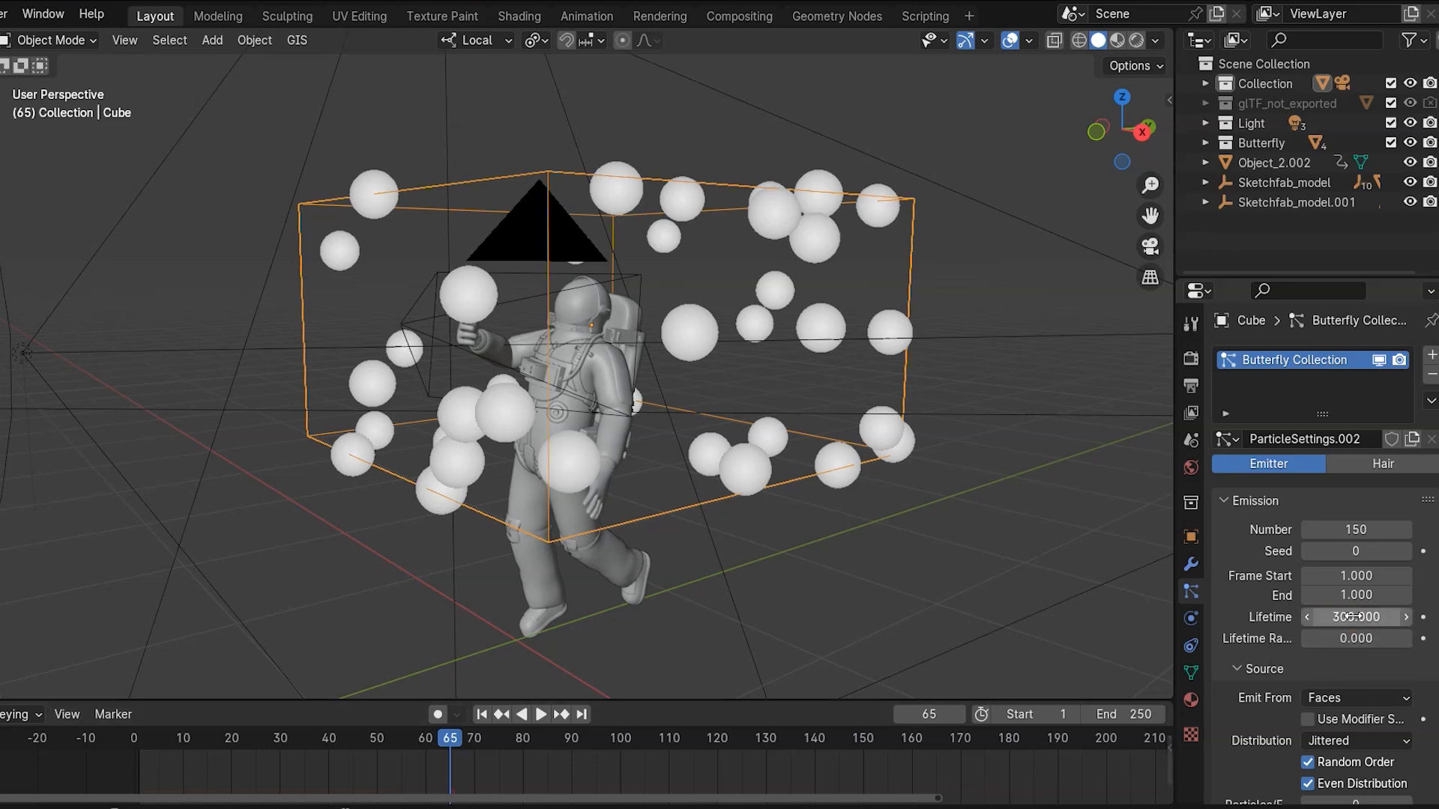
scroll(1372, 609, "down", 4)
left_click(1338, 577)
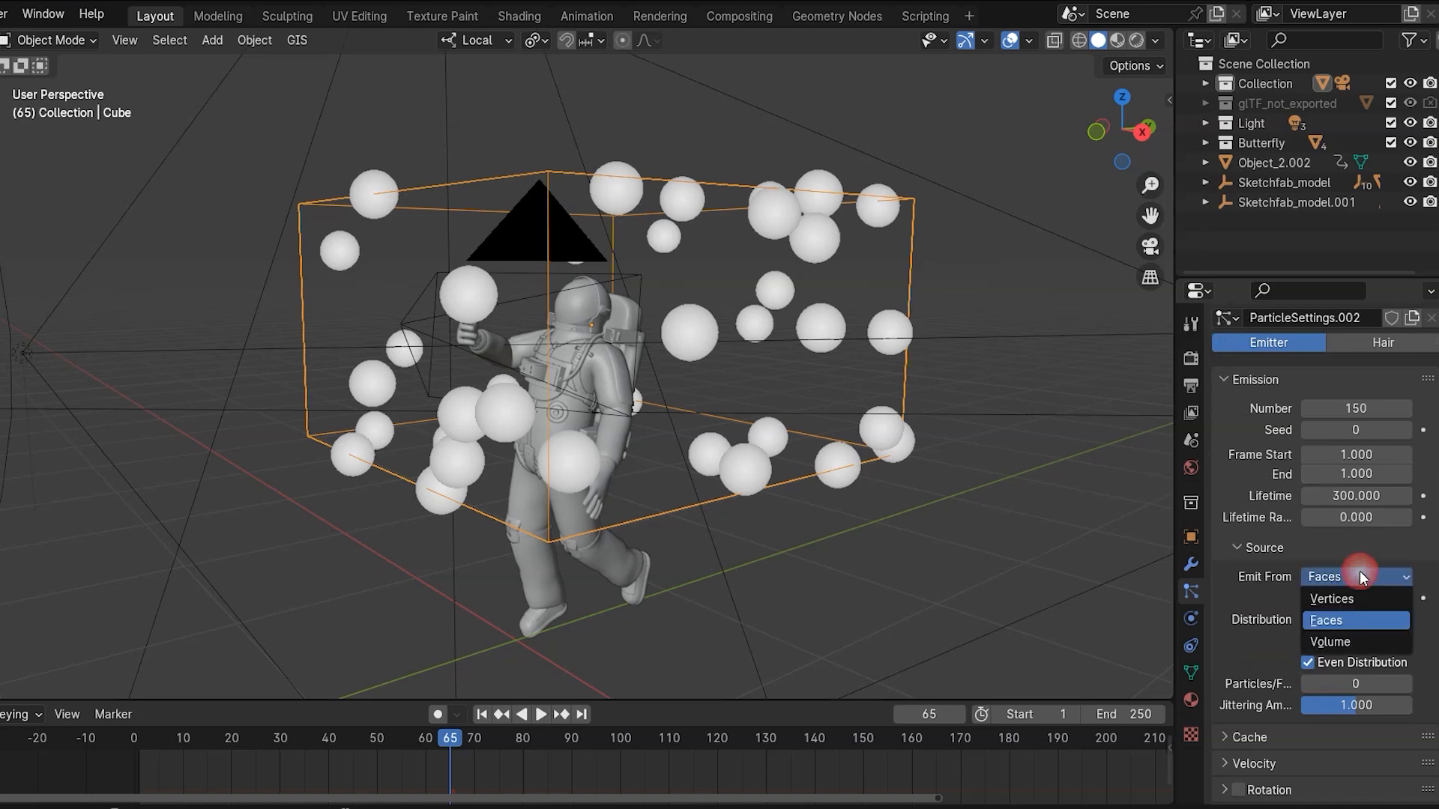
left_click(1337, 637)
- Set the Field Weights gravity to 0 and preview the weightless particles
scroll(1255, 609, "down", 8)
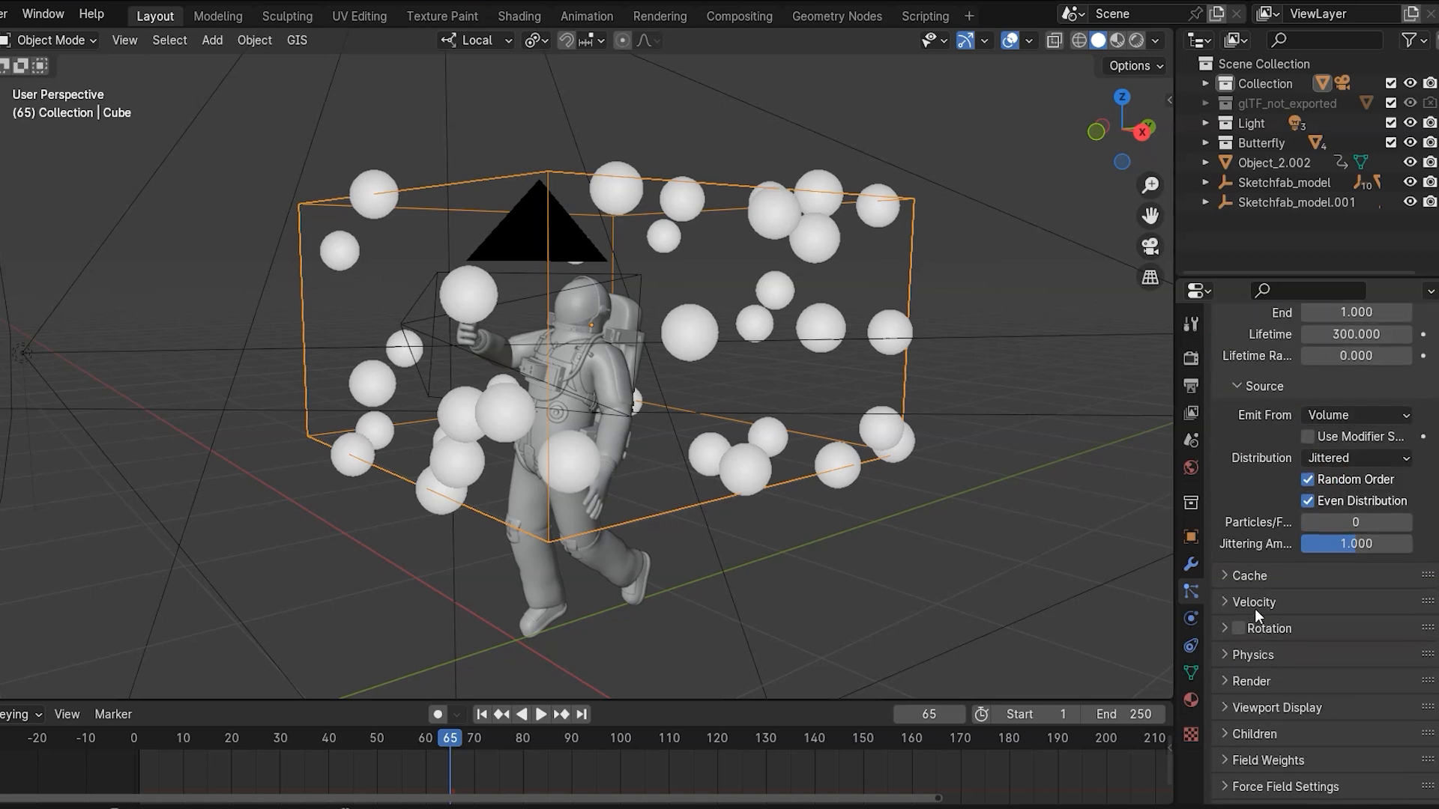
left_click(1224, 686)
scroll(1257, 657, "down", 3)
left_click_drag(1370, 659, 1317, 659)
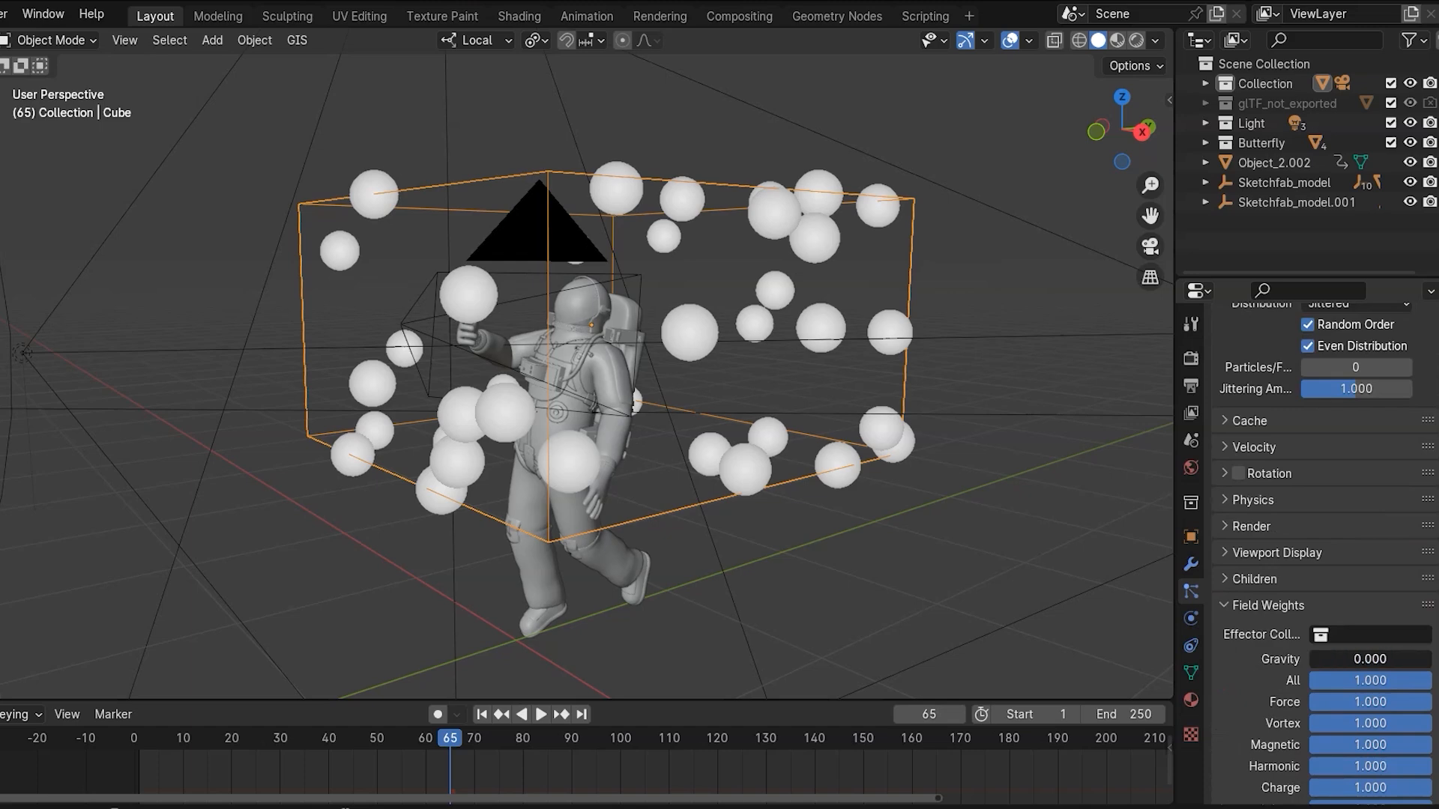
key("shift+Left")
key("space")
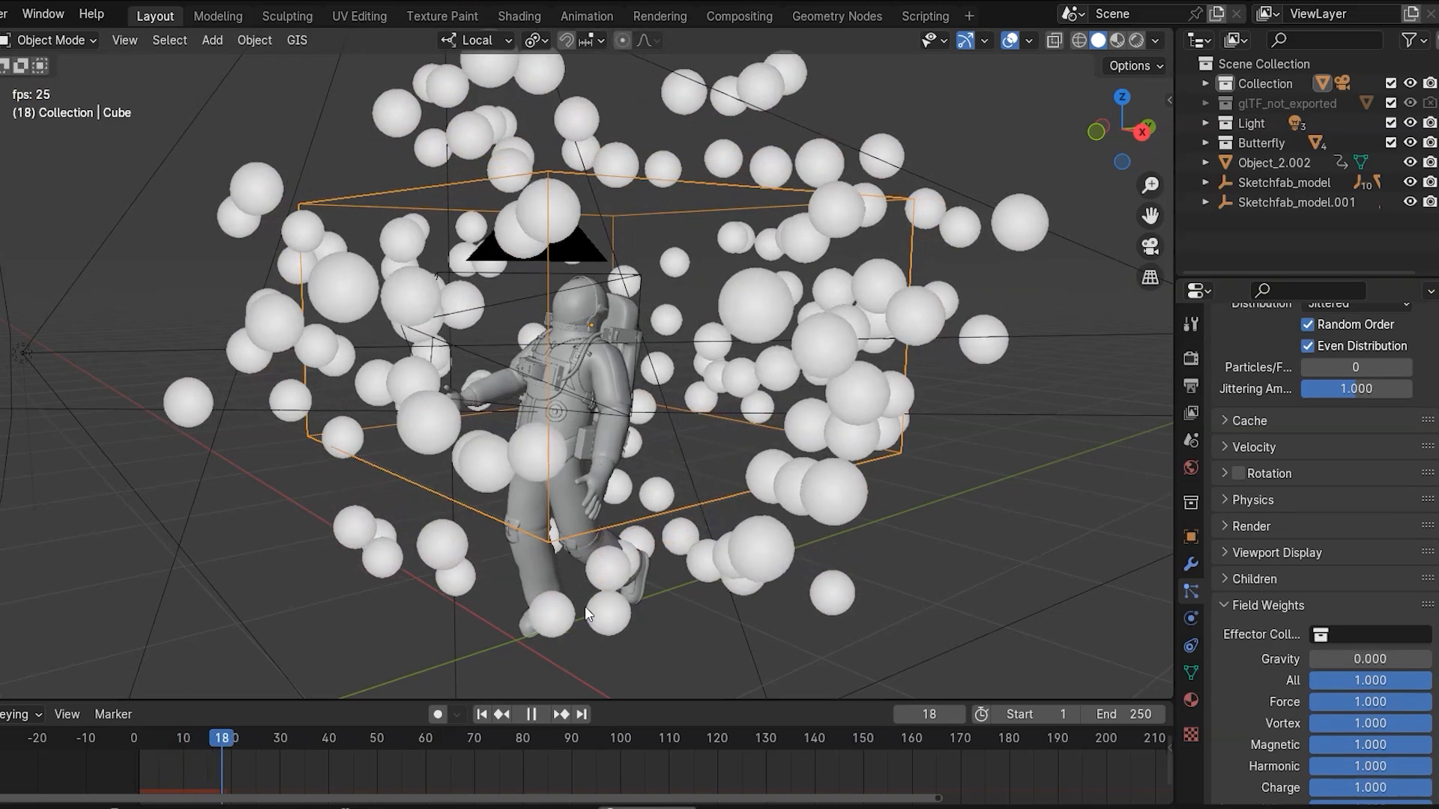
key("space")
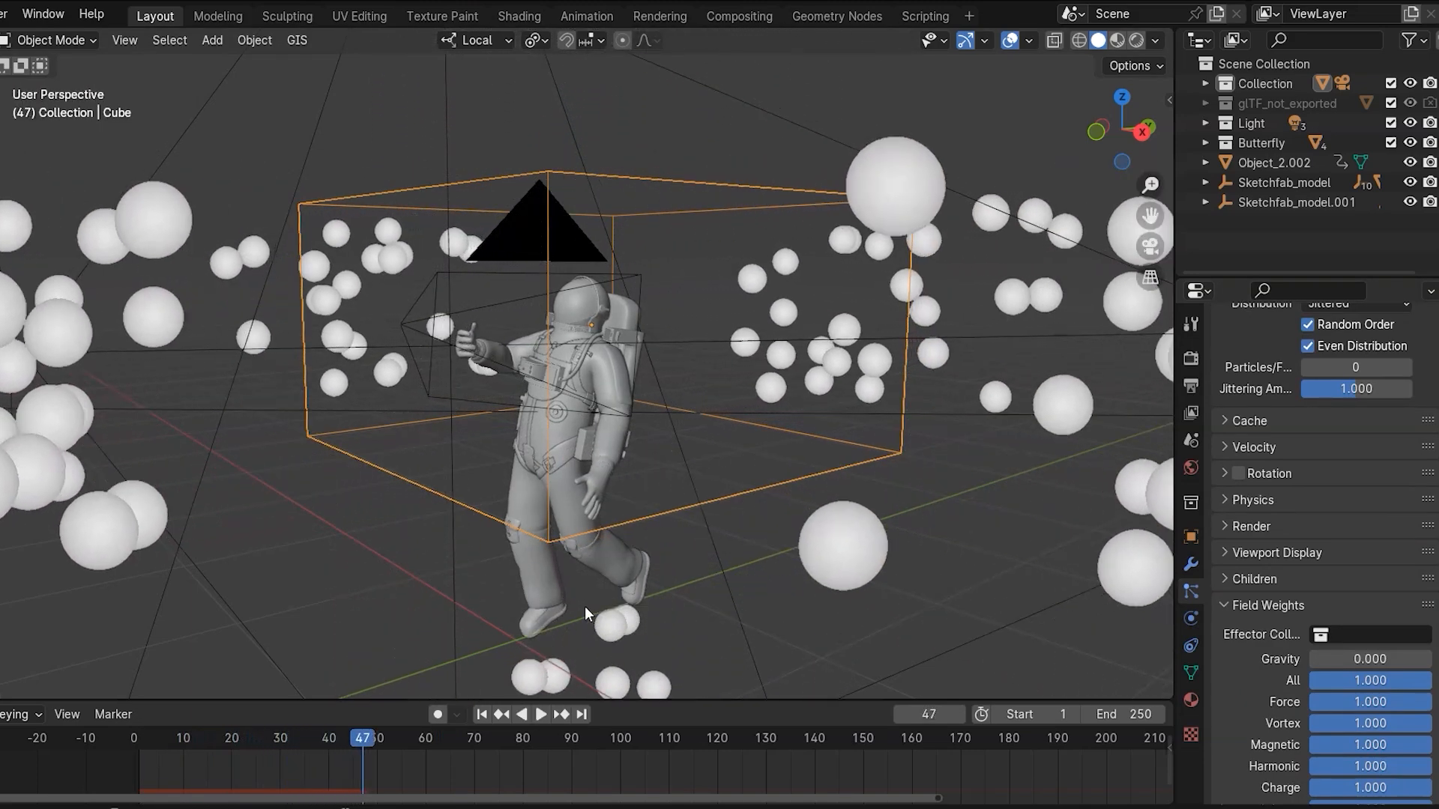
- Set the particle Normal velocity to 0.005 m/s and replay from the first frame
left_click(1220, 448)
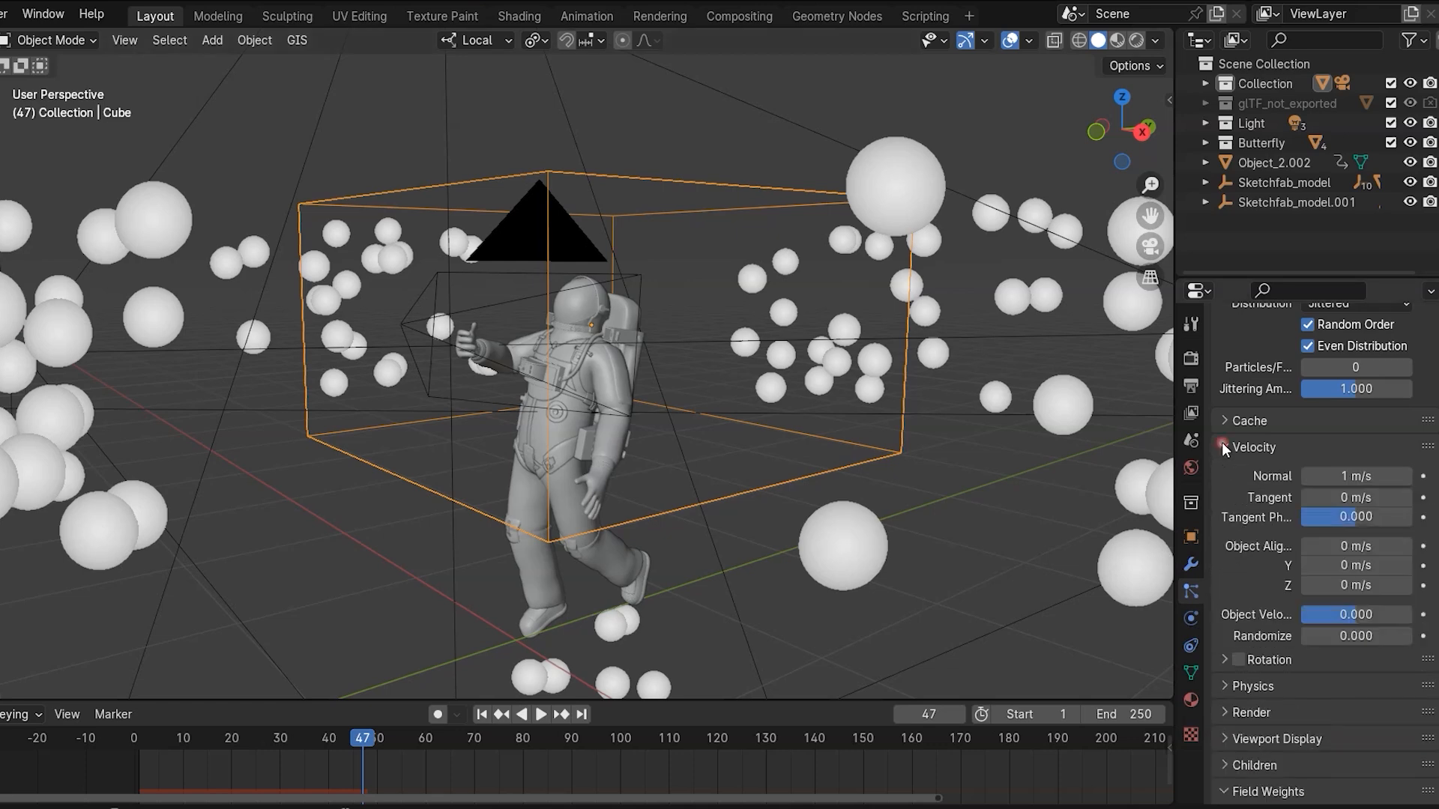
left_click(1334, 477)
key("BackSpace")
type(".005")
key("Return")
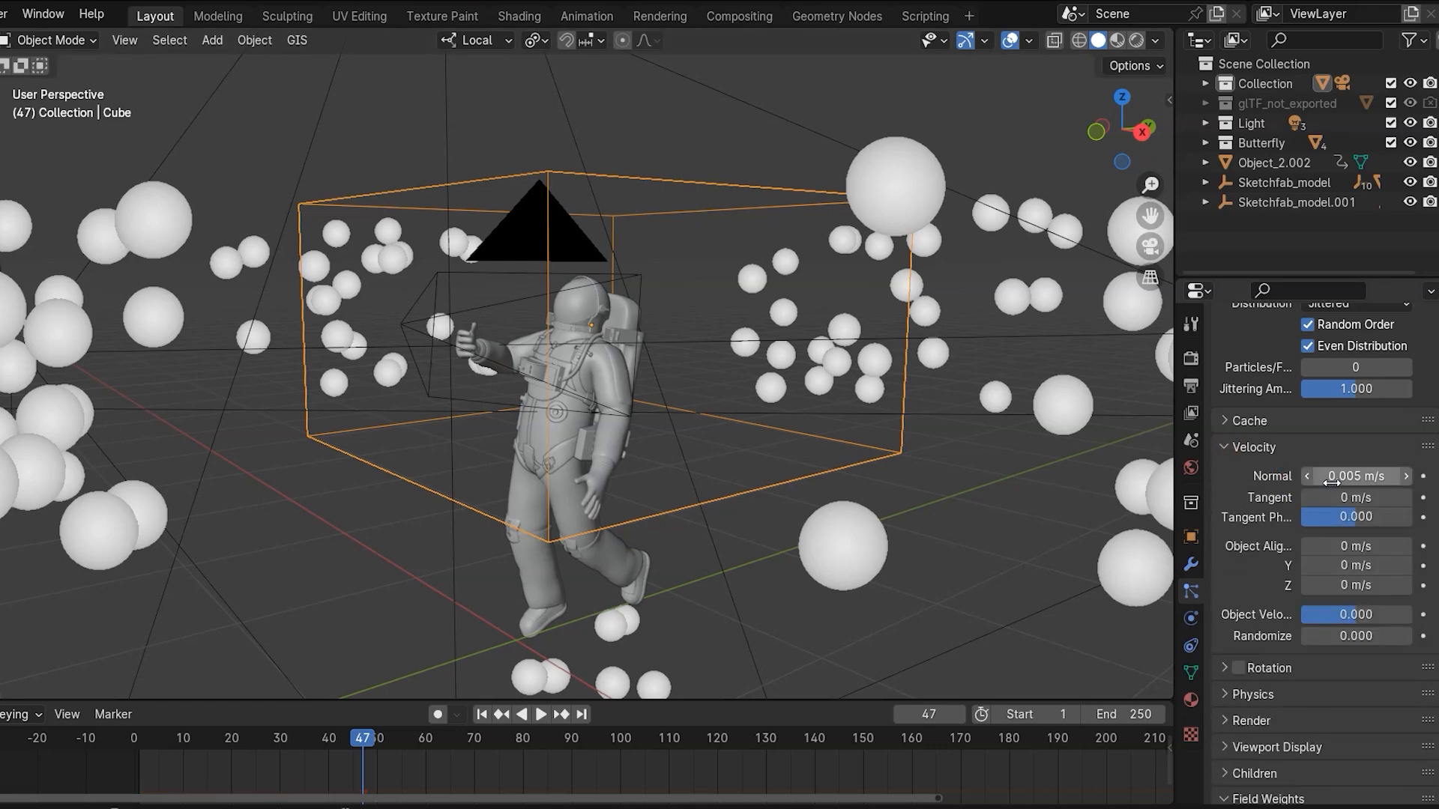
left_click(481, 715)
key("space")
- Render the particles as Collection instances using the Butterfly collection
scroll(715, 439, "up", 5)
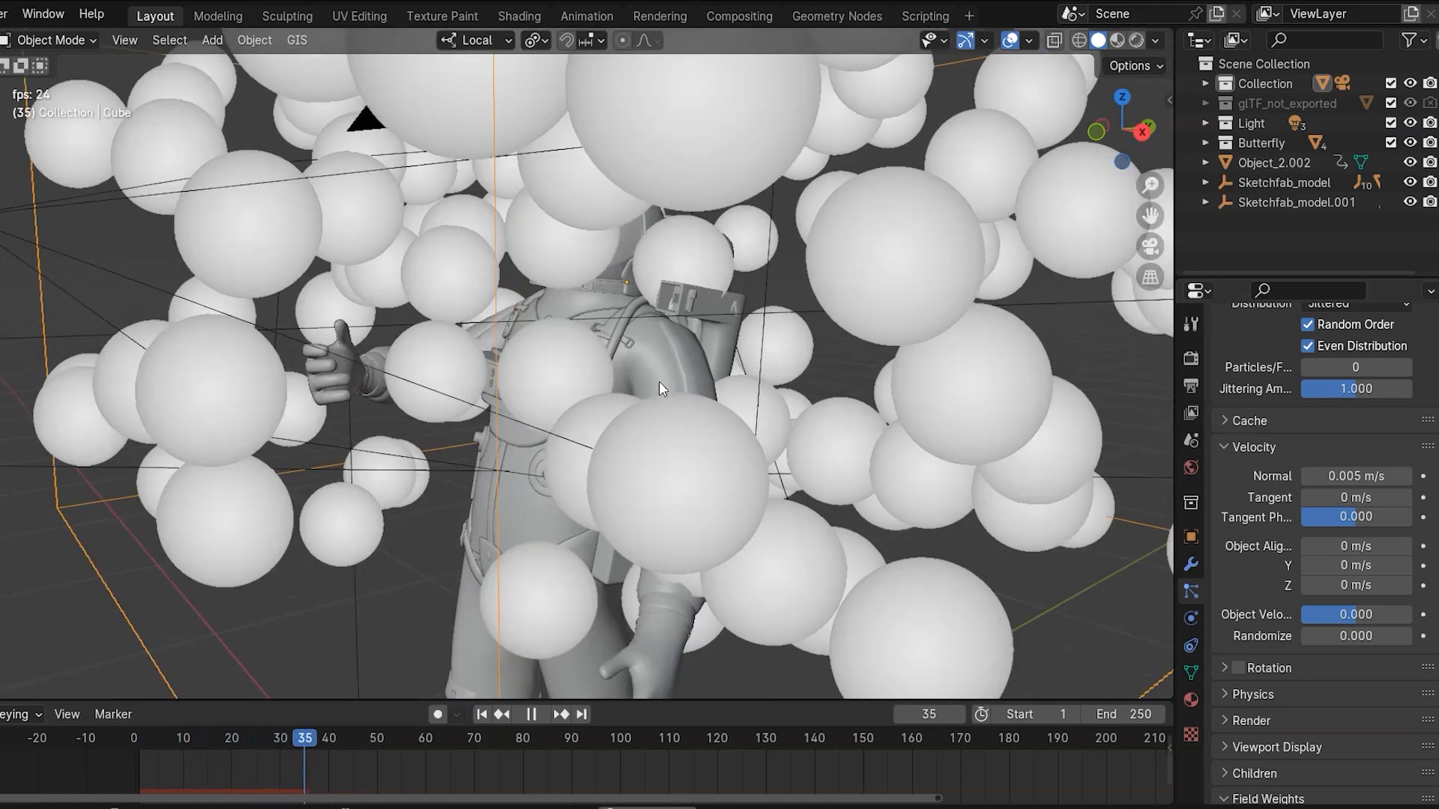
key("space")
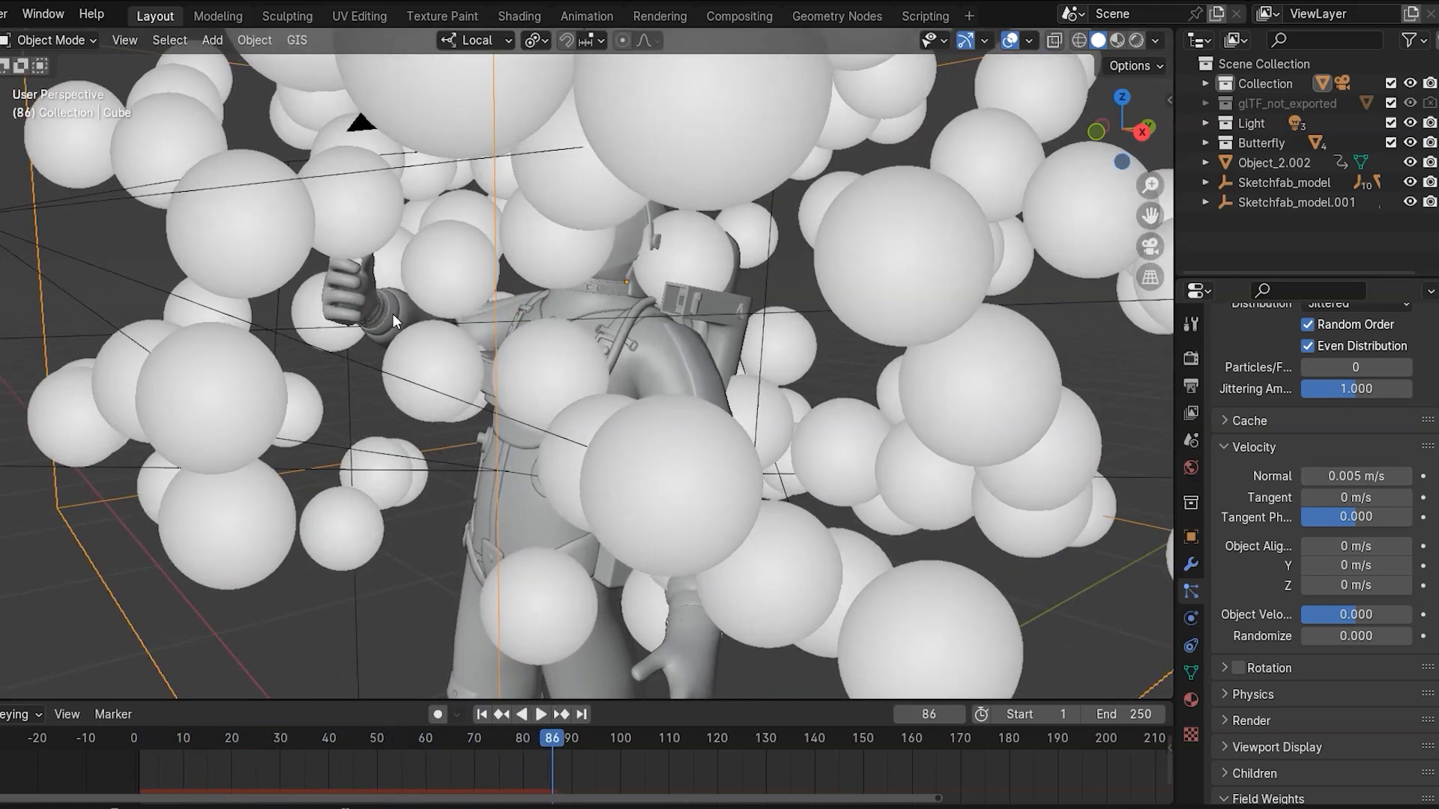
scroll(1237, 603, "down", 4)
left_click(1225, 597)
scroll(1226, 596, "down", 1)
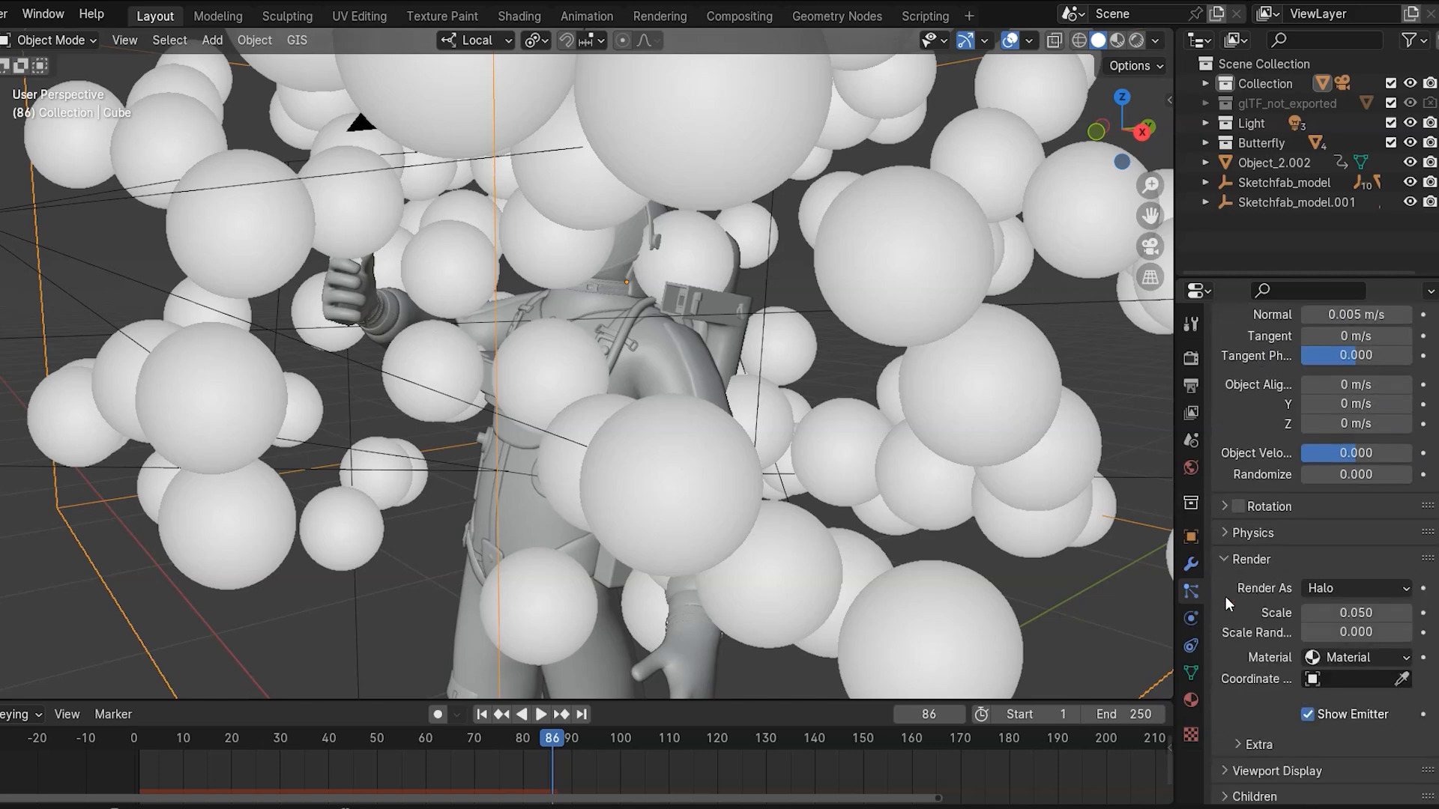
left_click(1332, 587)
left_click(1329, 712)
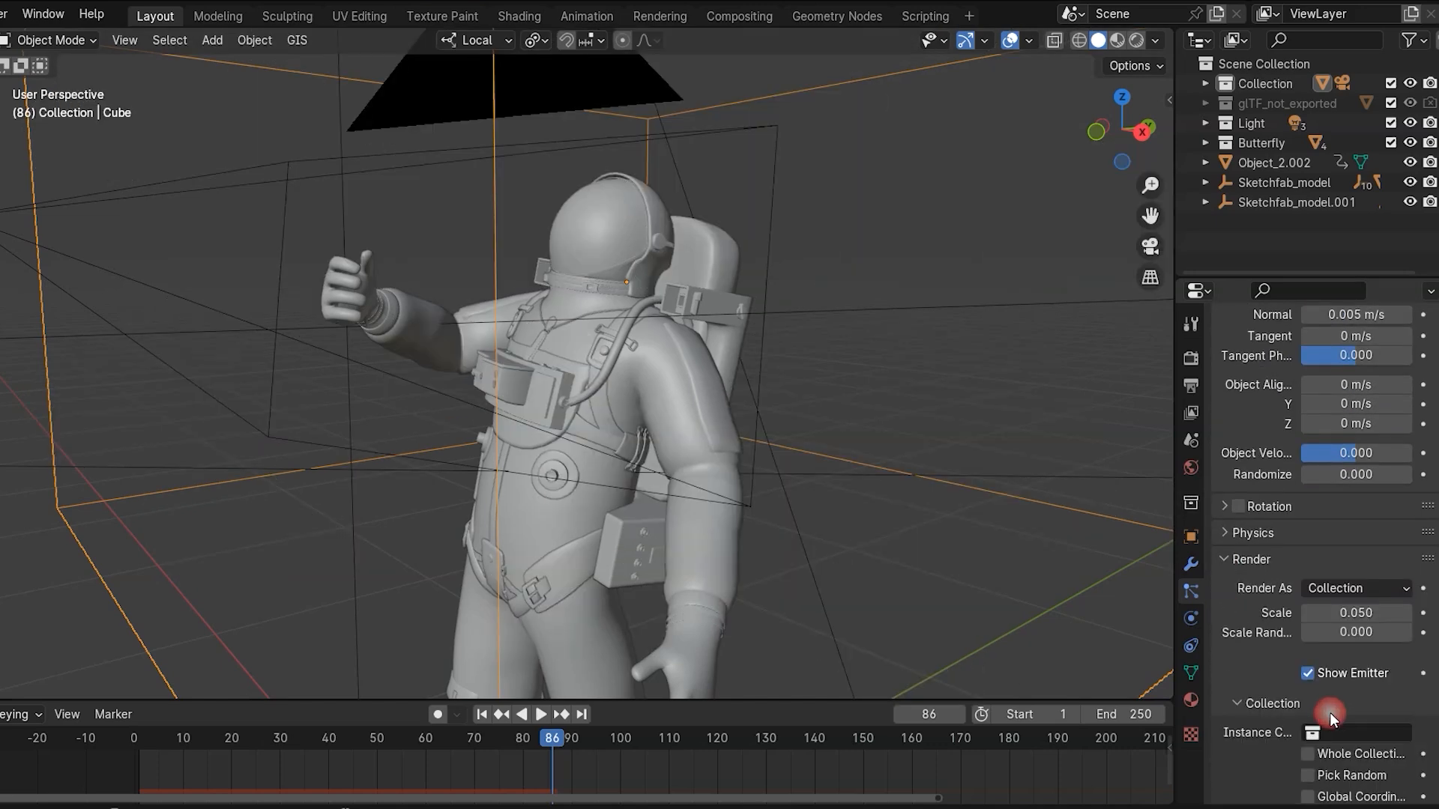
scroll(1315, 669, "down", 4)
left_click(1341, 613)
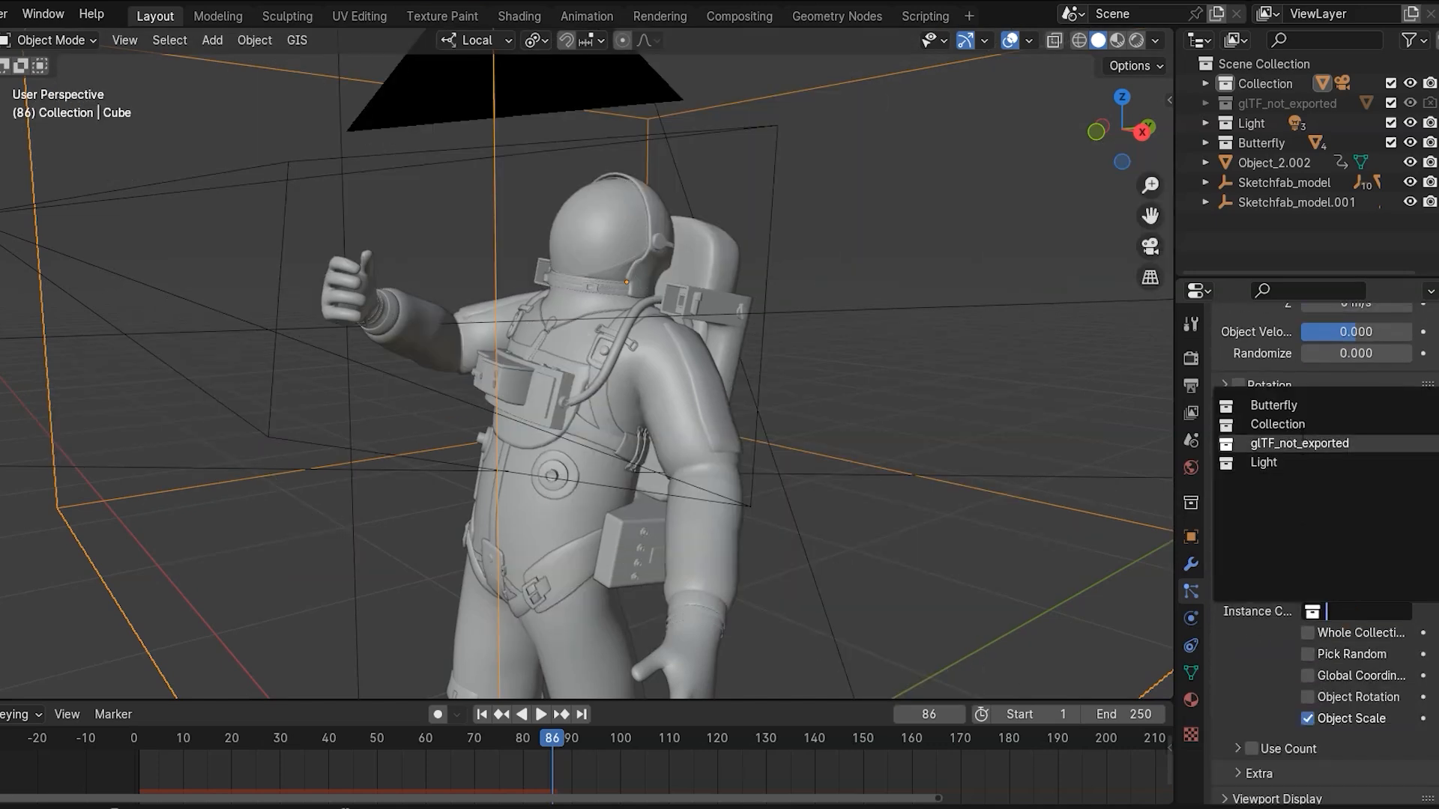
left_click(1305, 413)
- Scale the butterfly particles to 0.469 with 0.569 randomness and enable rotation with Object X orientation
mouse_move(1334, 445)
left_mouse_down()
mouse_move(1379, 445)
mouse_move(1353, 444)
left_mouse_up()
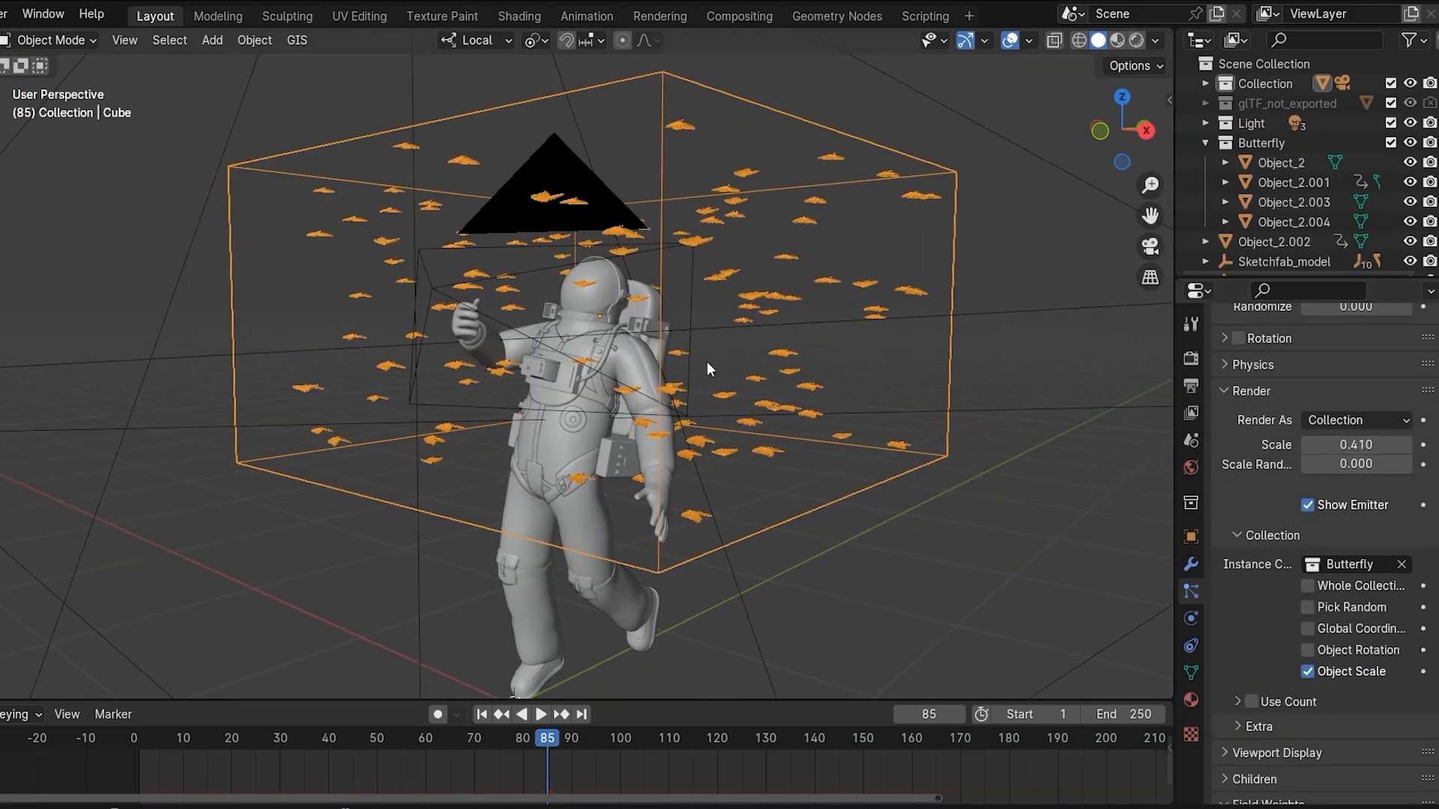
key("KP_0")
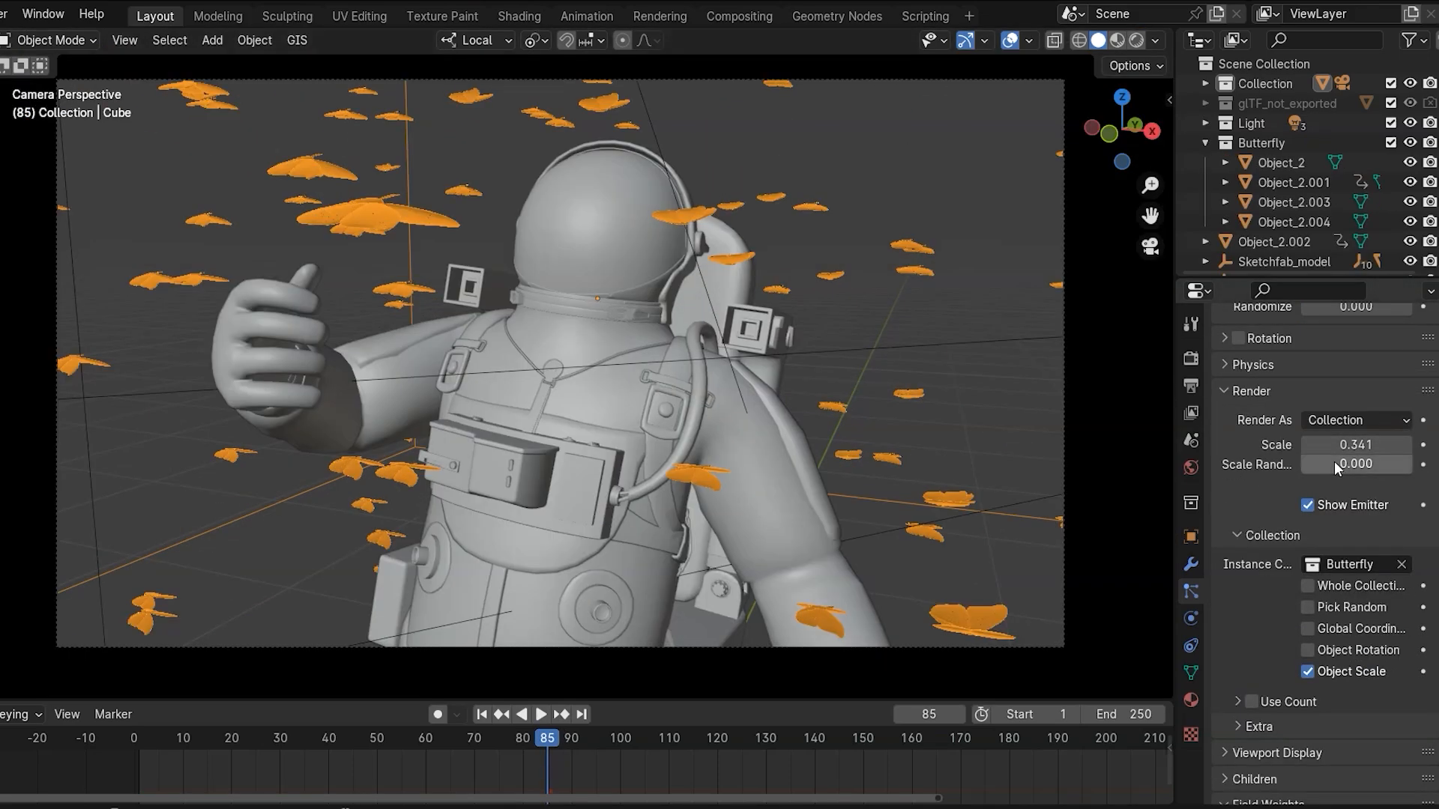
left_click_drag(1339, 461, 1395, 444)
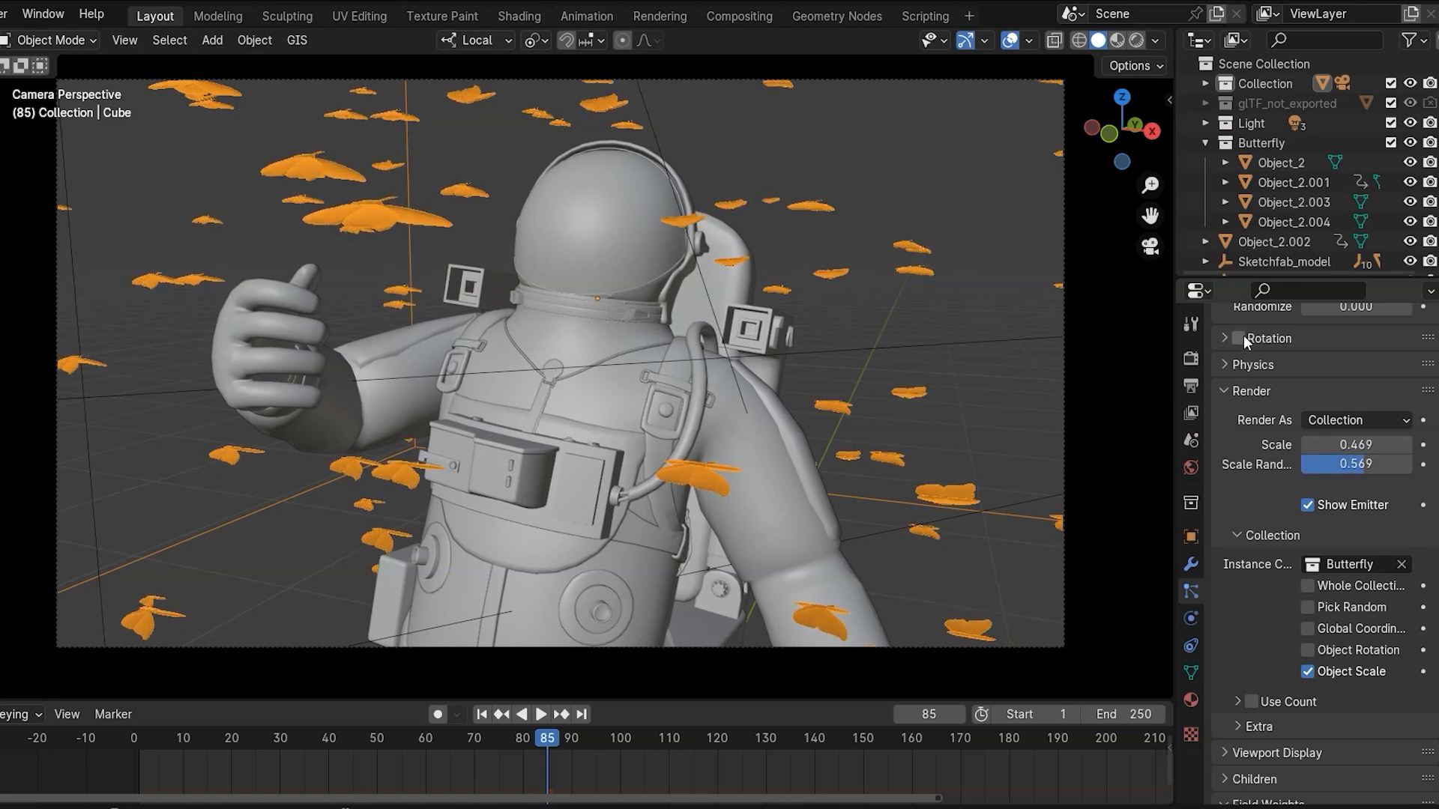
left_click(1240, 338)
left_click(1237, 342)
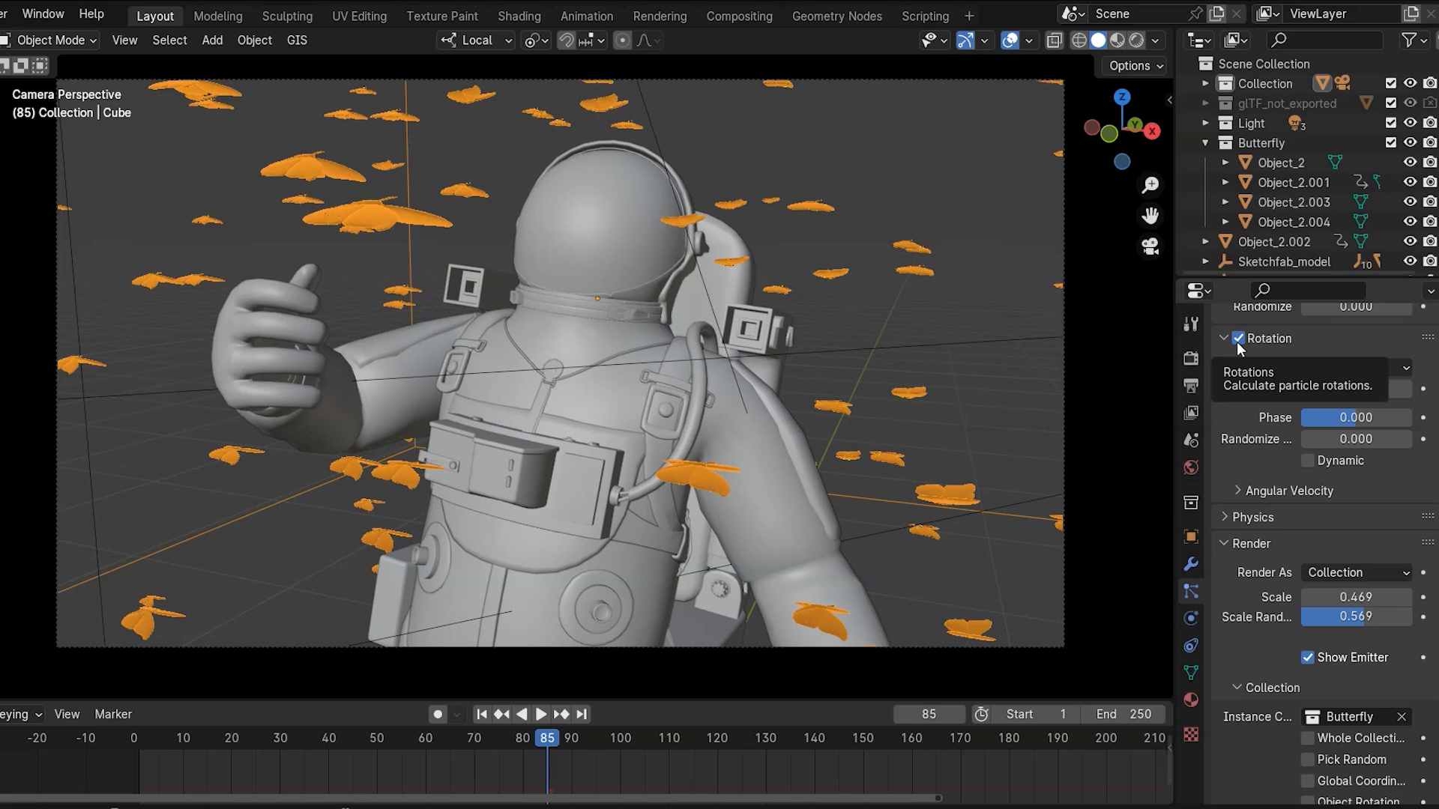
left_click(1324, 370)
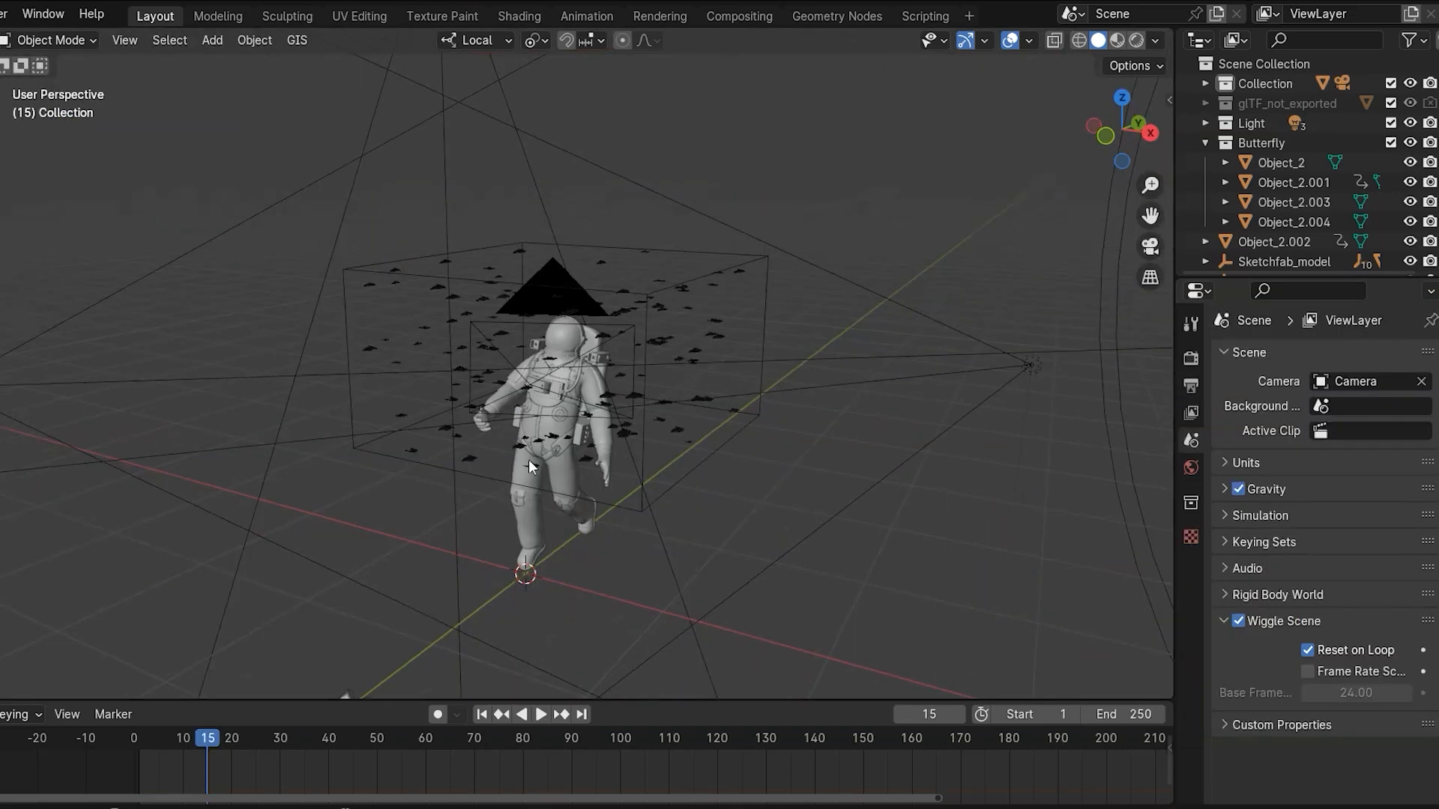
- Add a Turbulence force field, raise it to 1.43 m, shift it along Y and scale it to 0.252
scroll(569, 409, "up", 3)
key("shift+a")
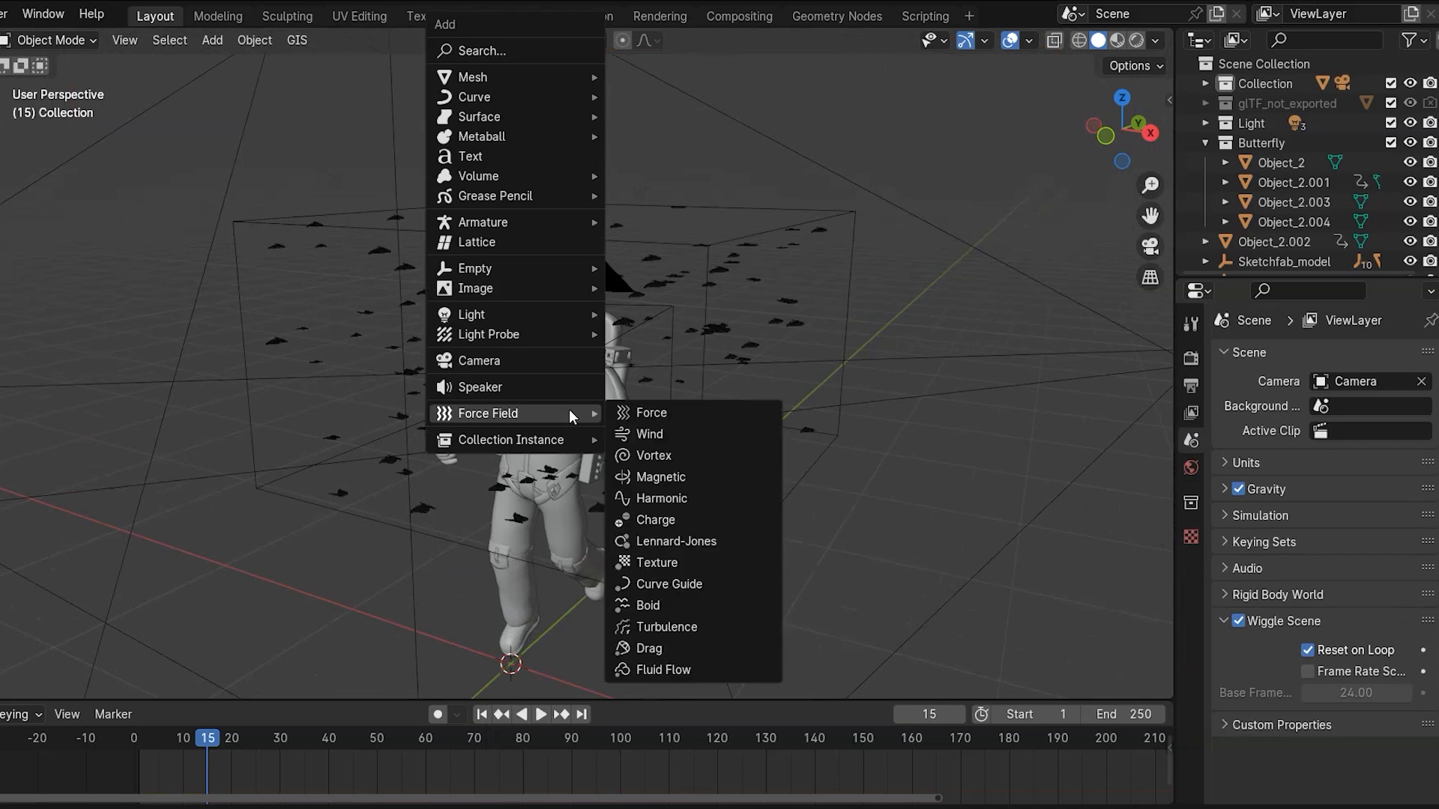
left_click(666, 626)
middle_click_drag(677, 573, 536, 510)
key("g")
key("z")
left_click(582, 284)
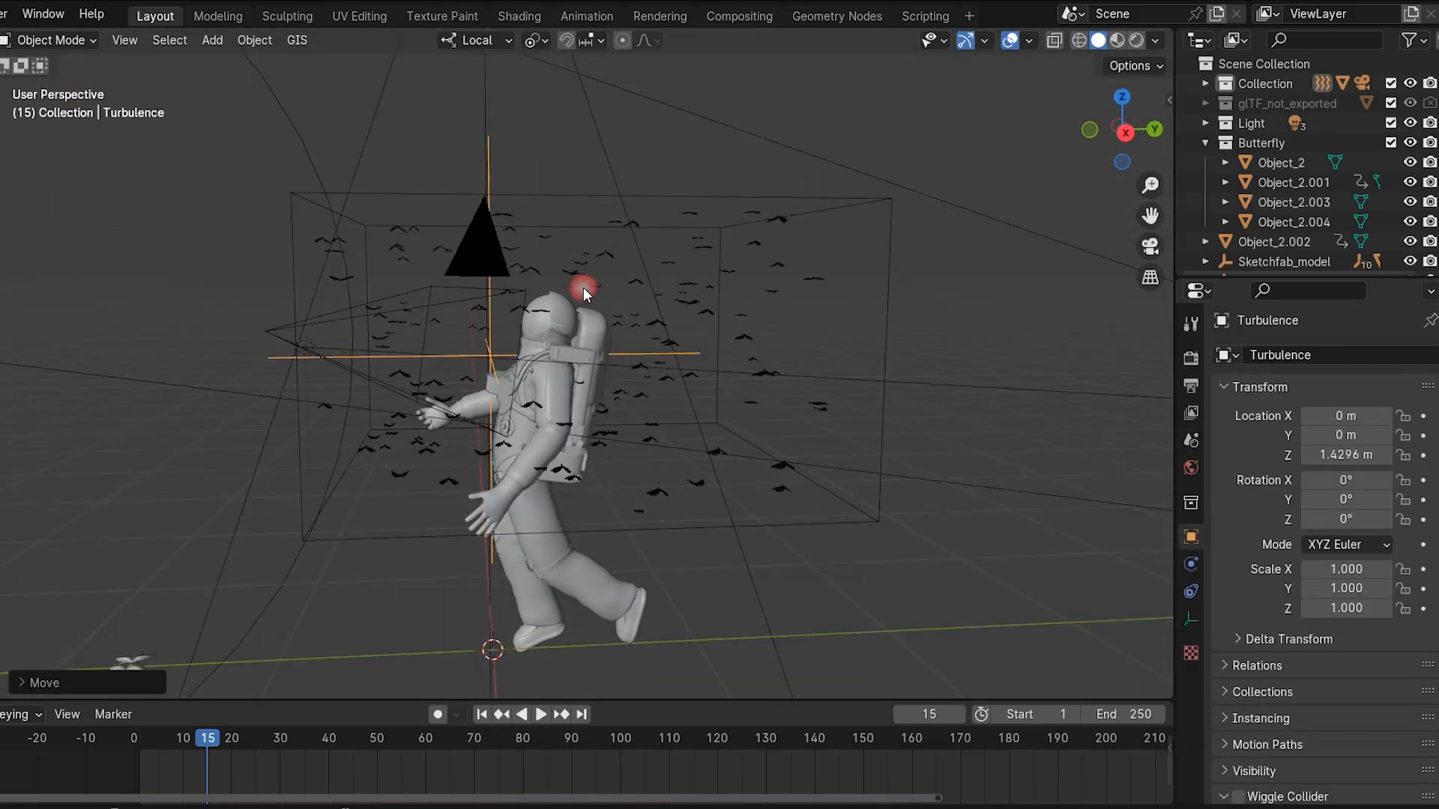
key("g")
key("y")
left_click(440, 296)
key("s")
left_click(413, 344)
- Play the animation from the start to watch the turbulence stir the butterflies
left_click(481, 715)
middle_click_drag(431, 356, 640, 375)
key("space")
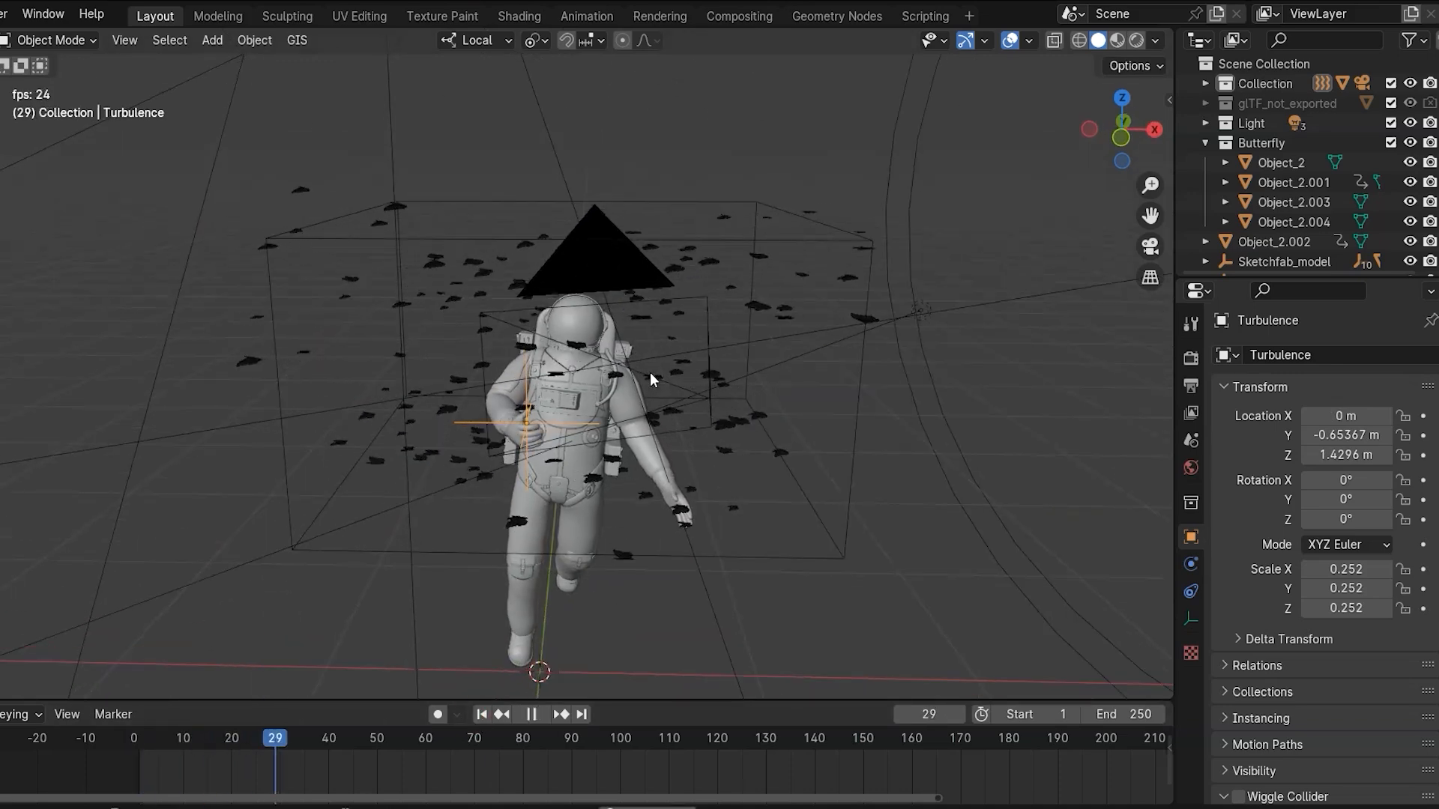
key("space")
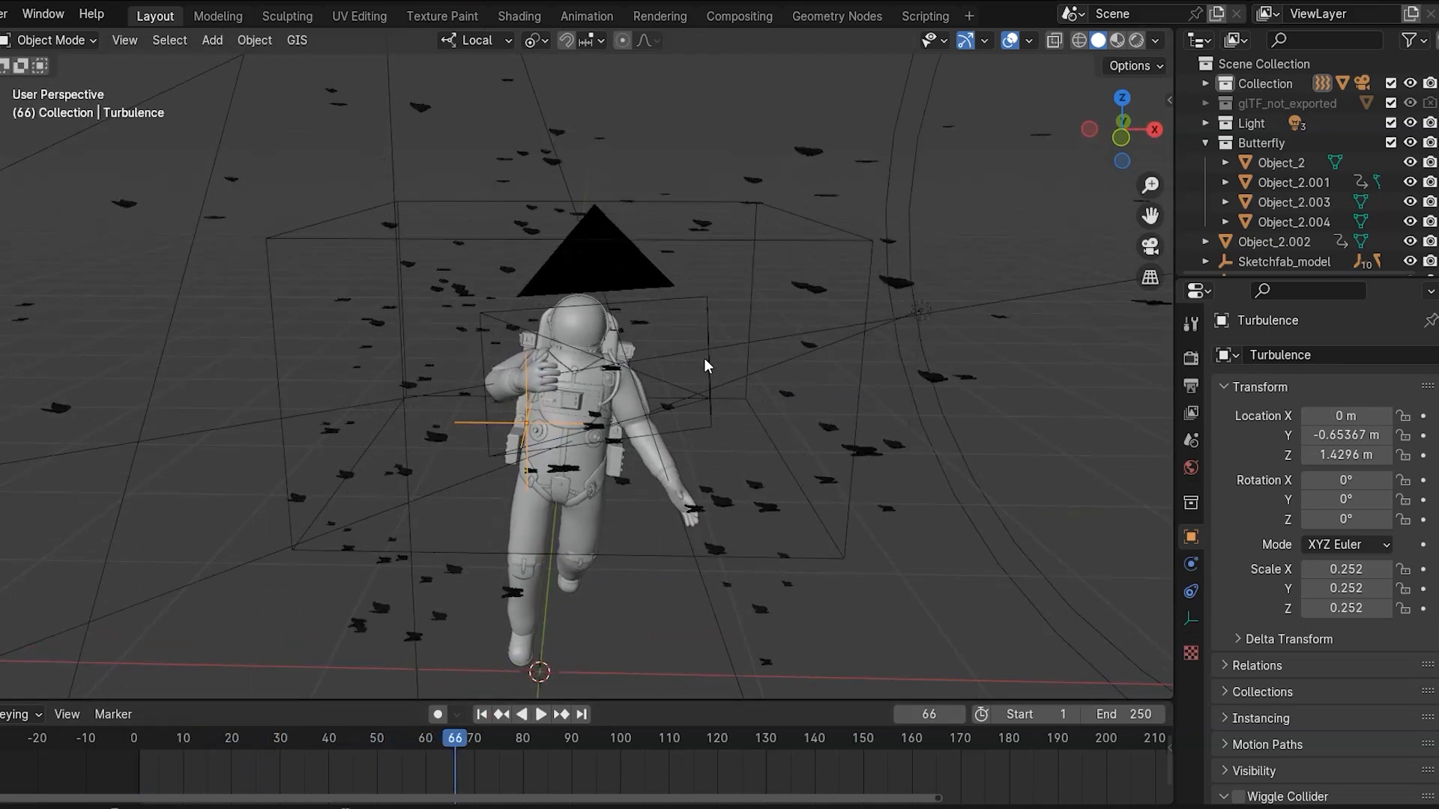
key("shift+Left")
middle_click_drag(704, 358, 797, 503)
- Set the turbulence field to Strength 2, Size 7.5 and Flow 10, then preview the result
left_click(1191, 564)
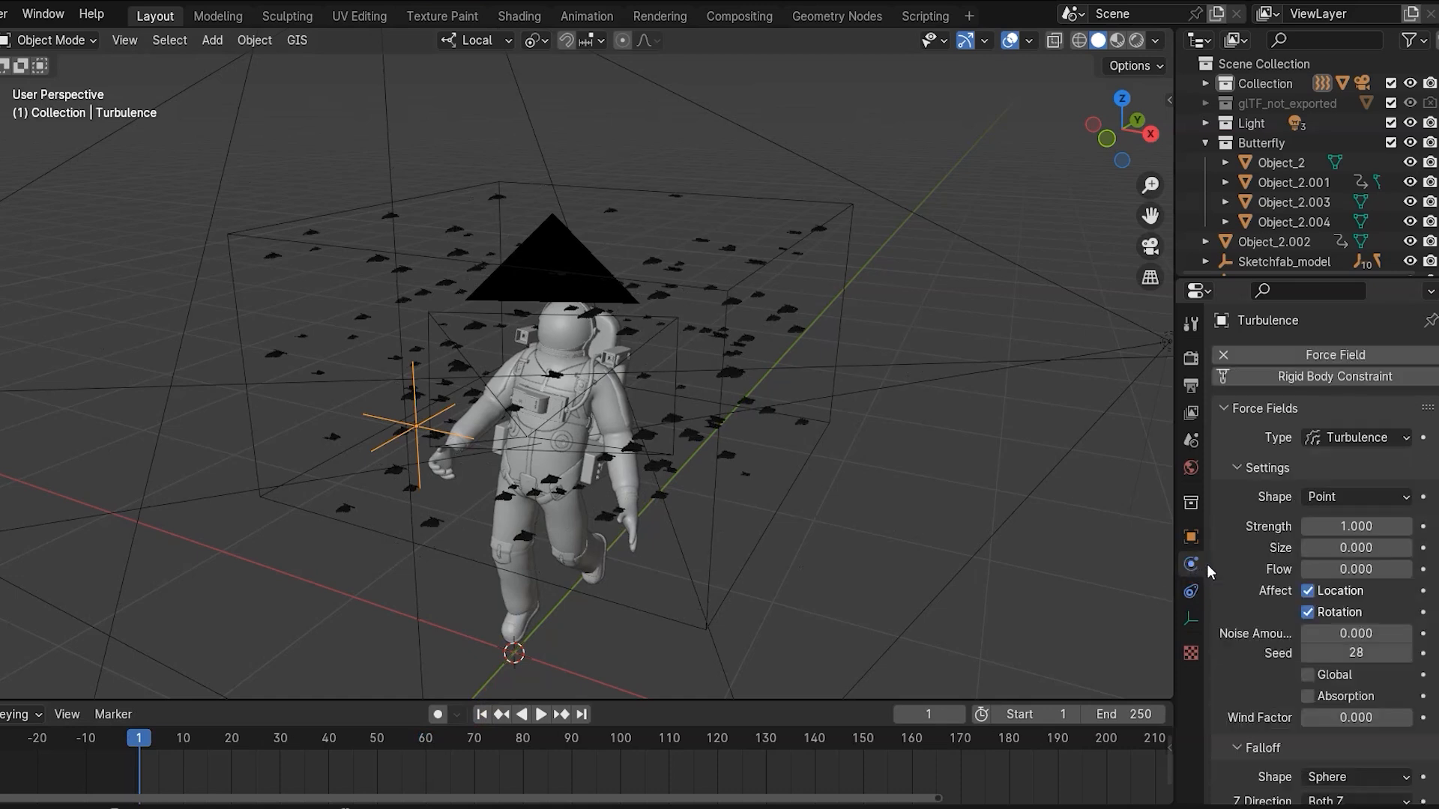
left_click(1325, 526)
type("2")
key("Return")
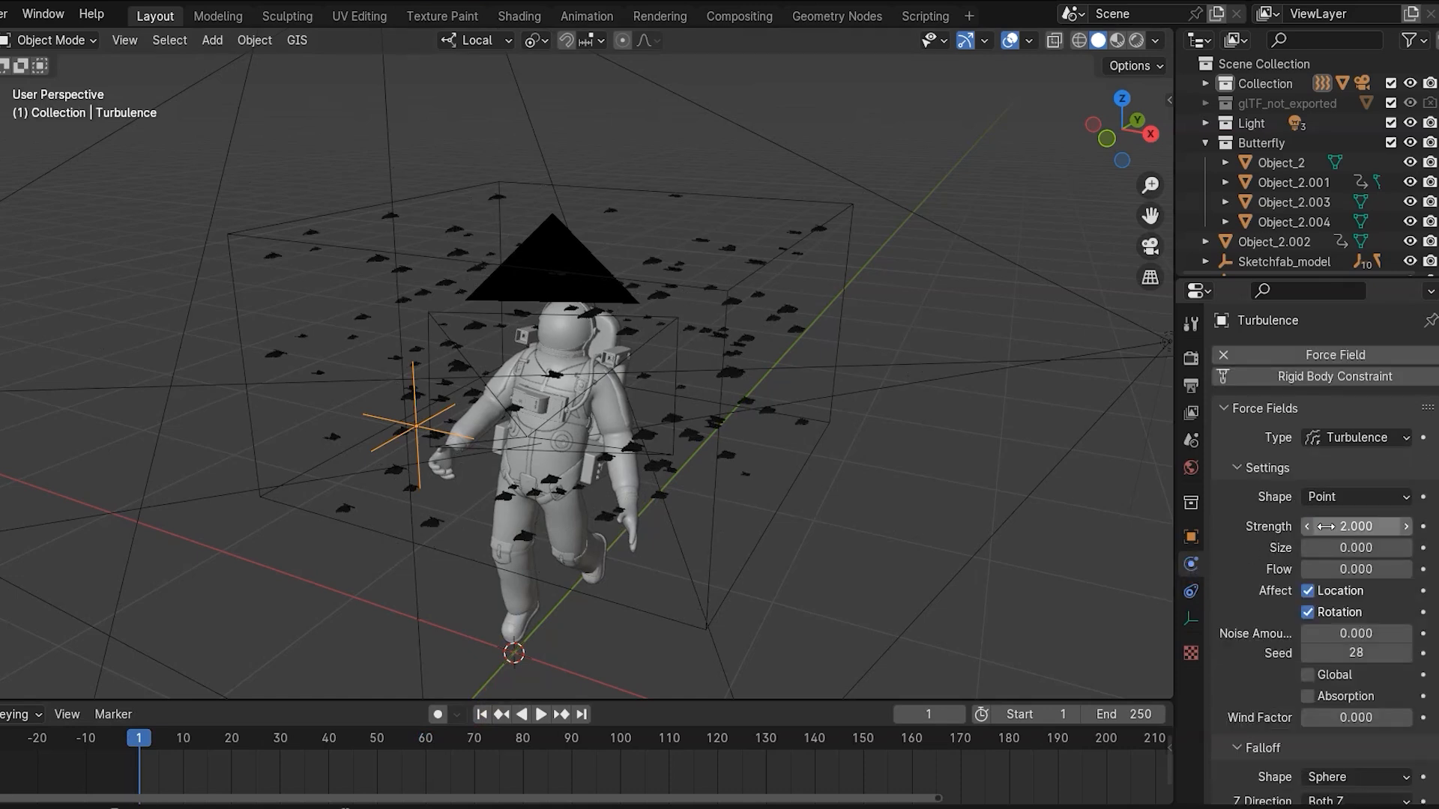
left_click(1373, 548)
type("7.5")
key("Return")
left_click(1388, 572)
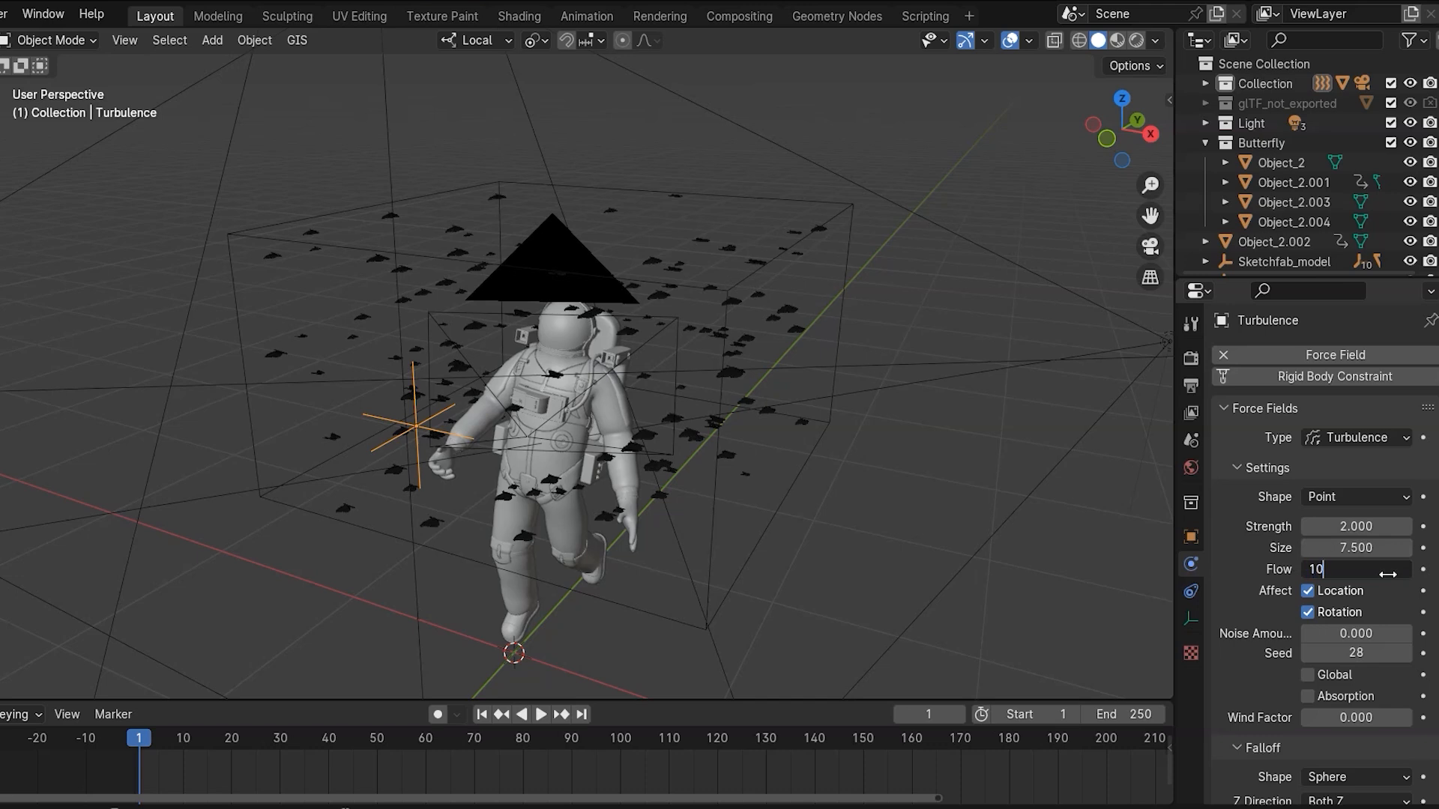
type("10")
key("Return")
key("space")
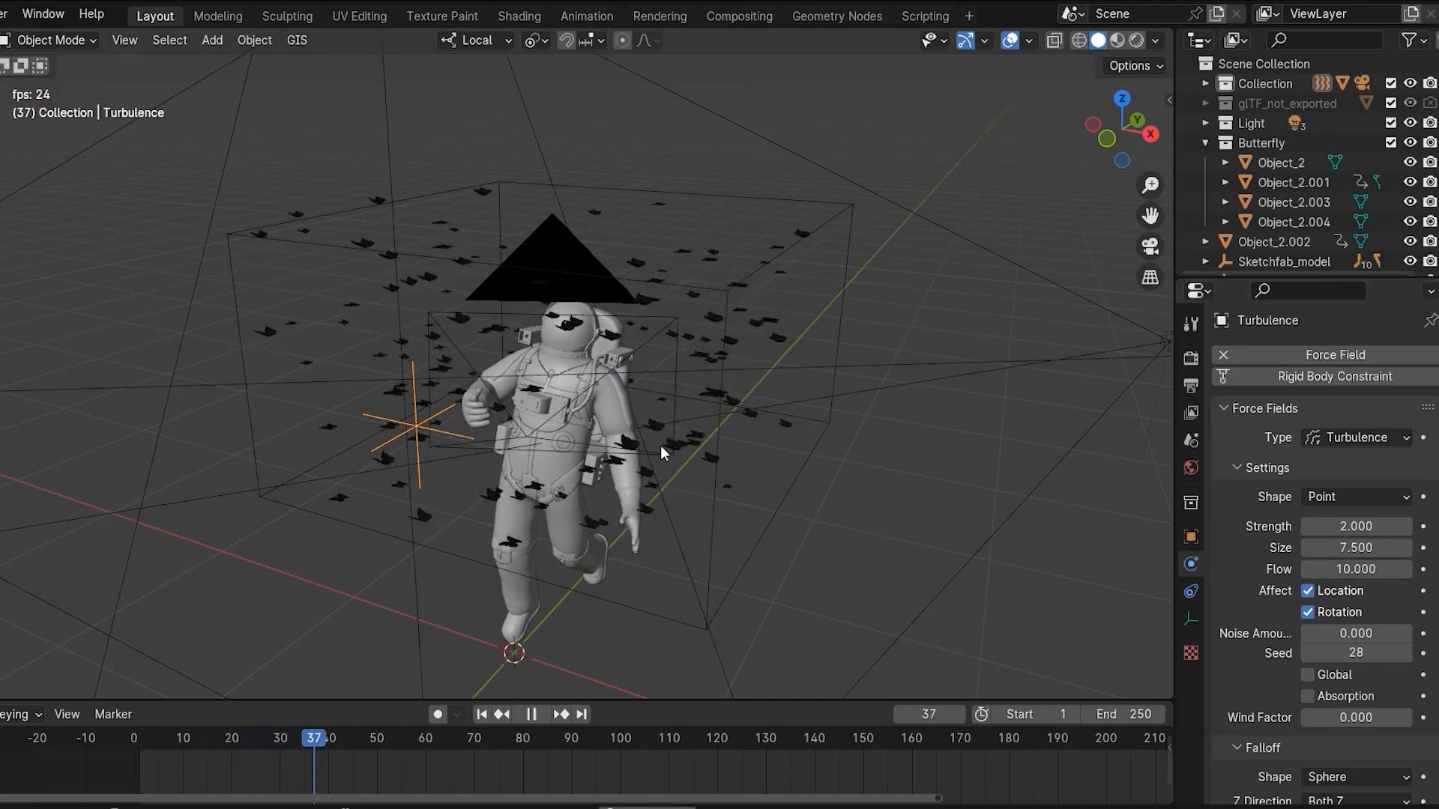
key("Escape")
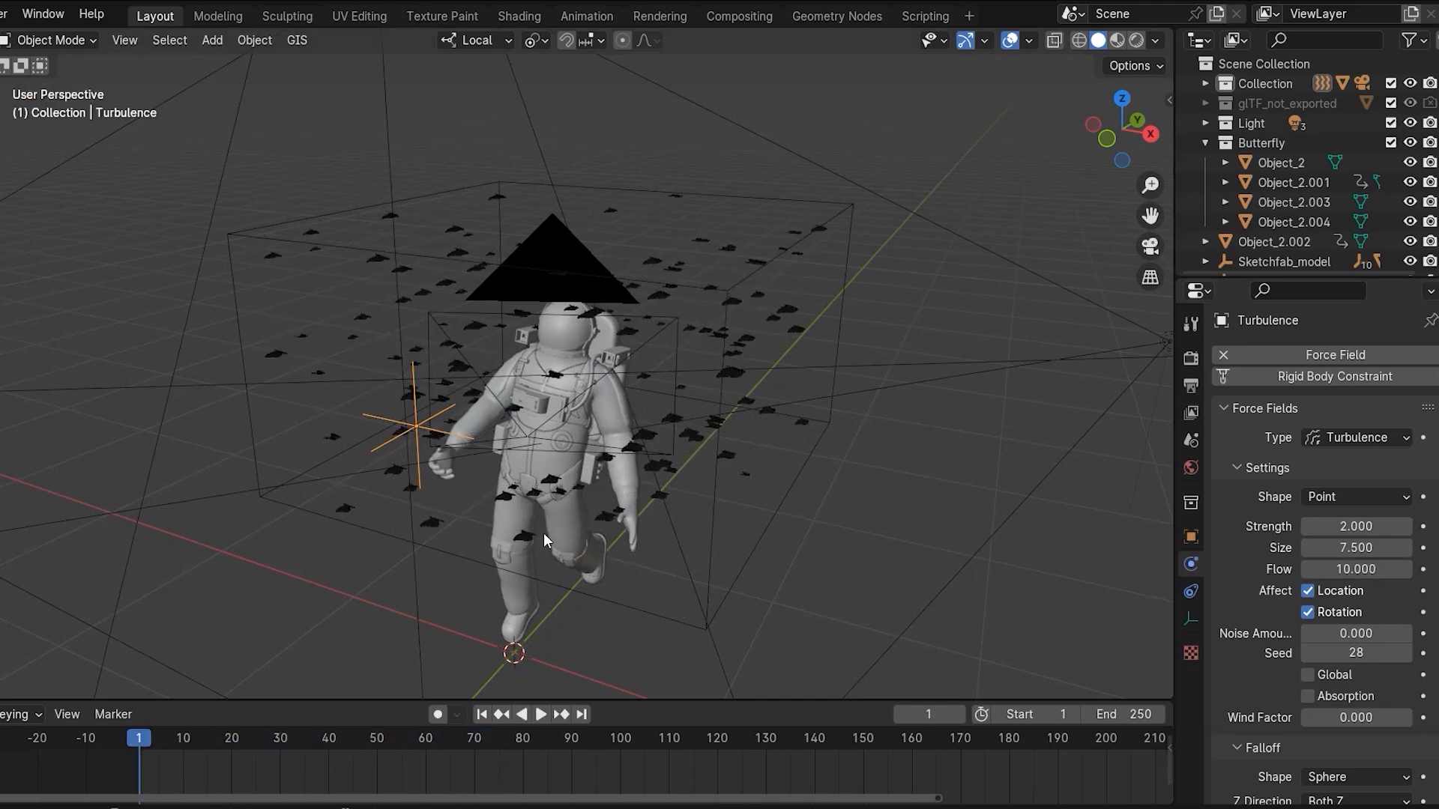
key("shift+a")
- Add a Wind force field, shrink it, and place it down-left of the astronaut
mouse_move(557, 403)
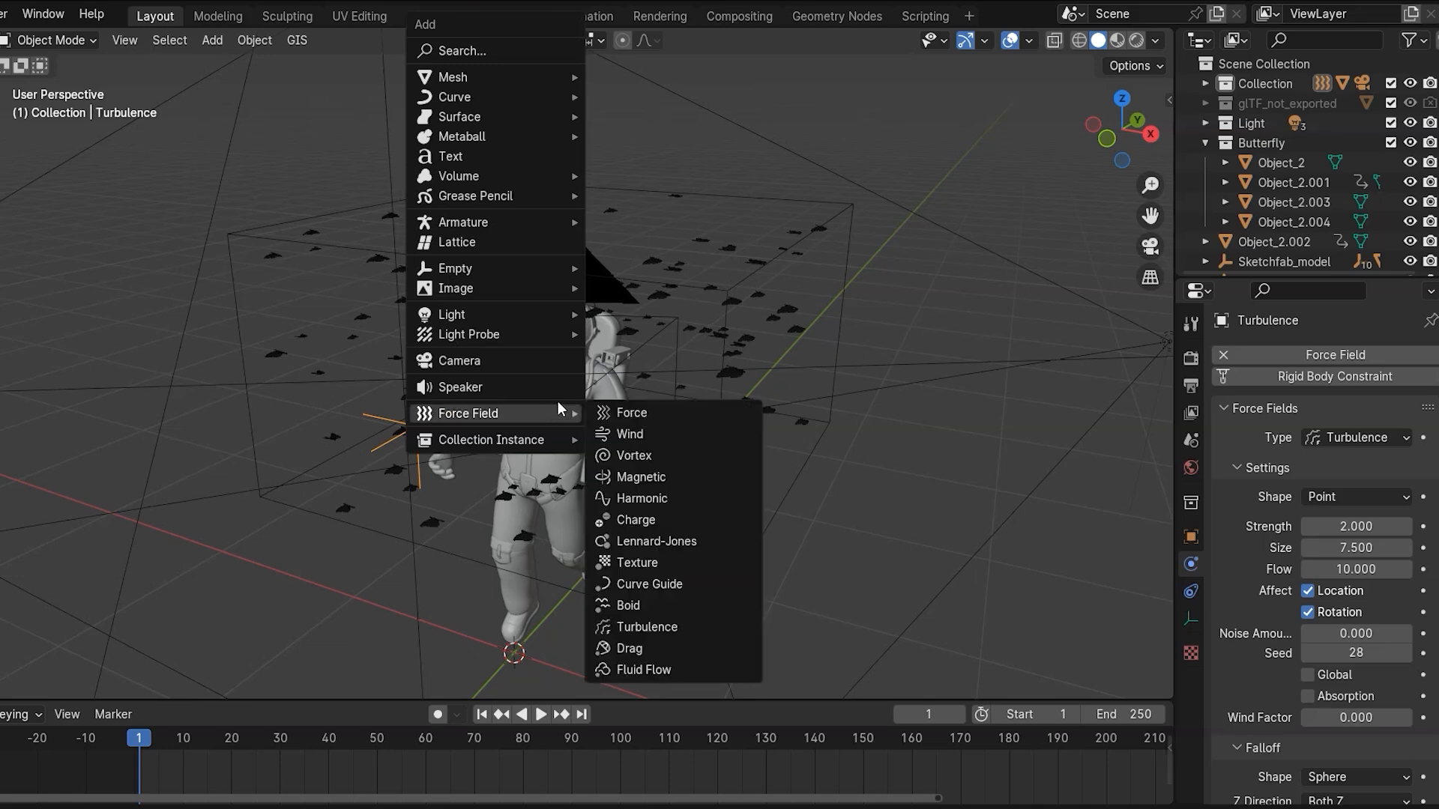
left_click(628, 434)
key("KP_7")
key("s")
left_click(633, 403)
key("g")
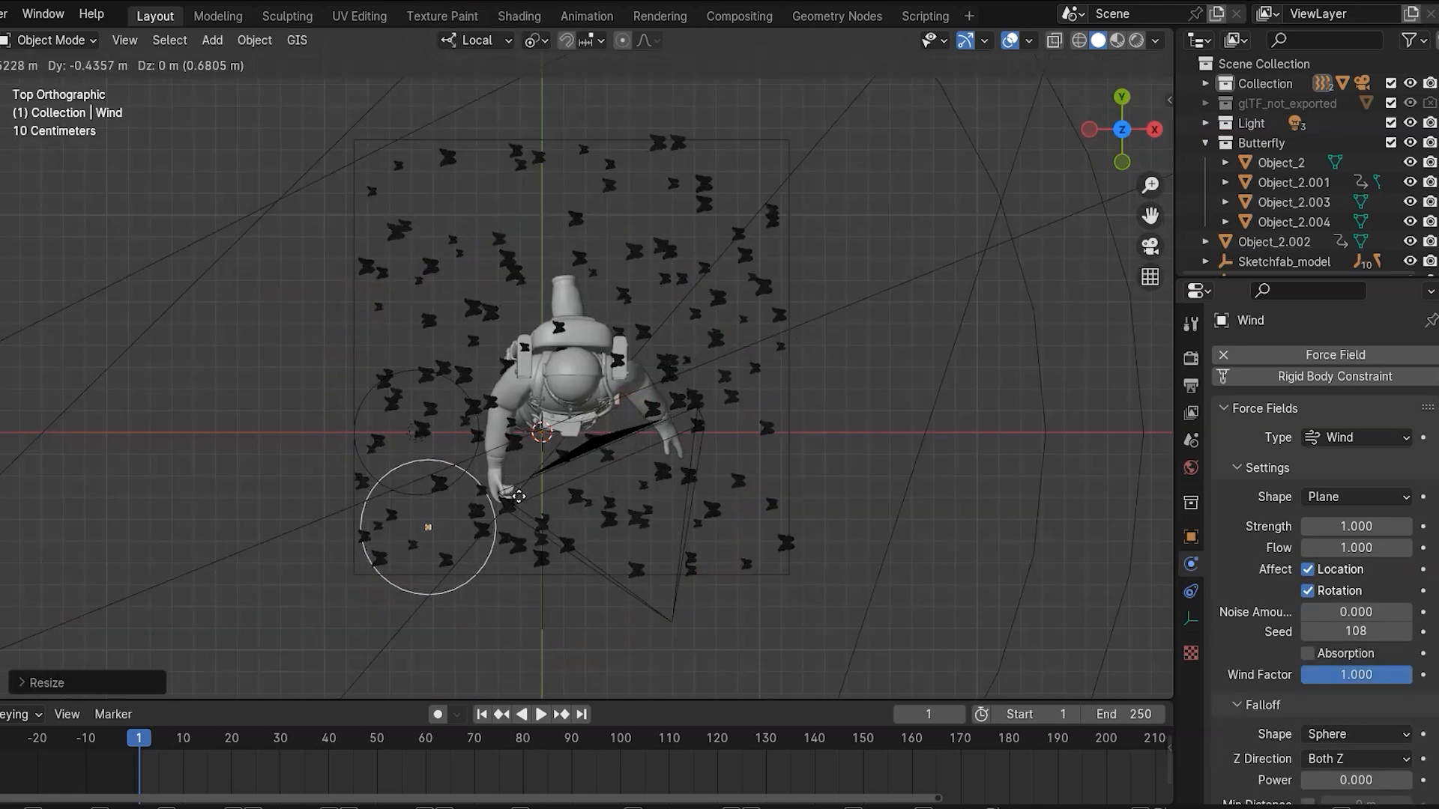
left_click(522, 501)
middle_click_drag(522, 500, 451, 473)
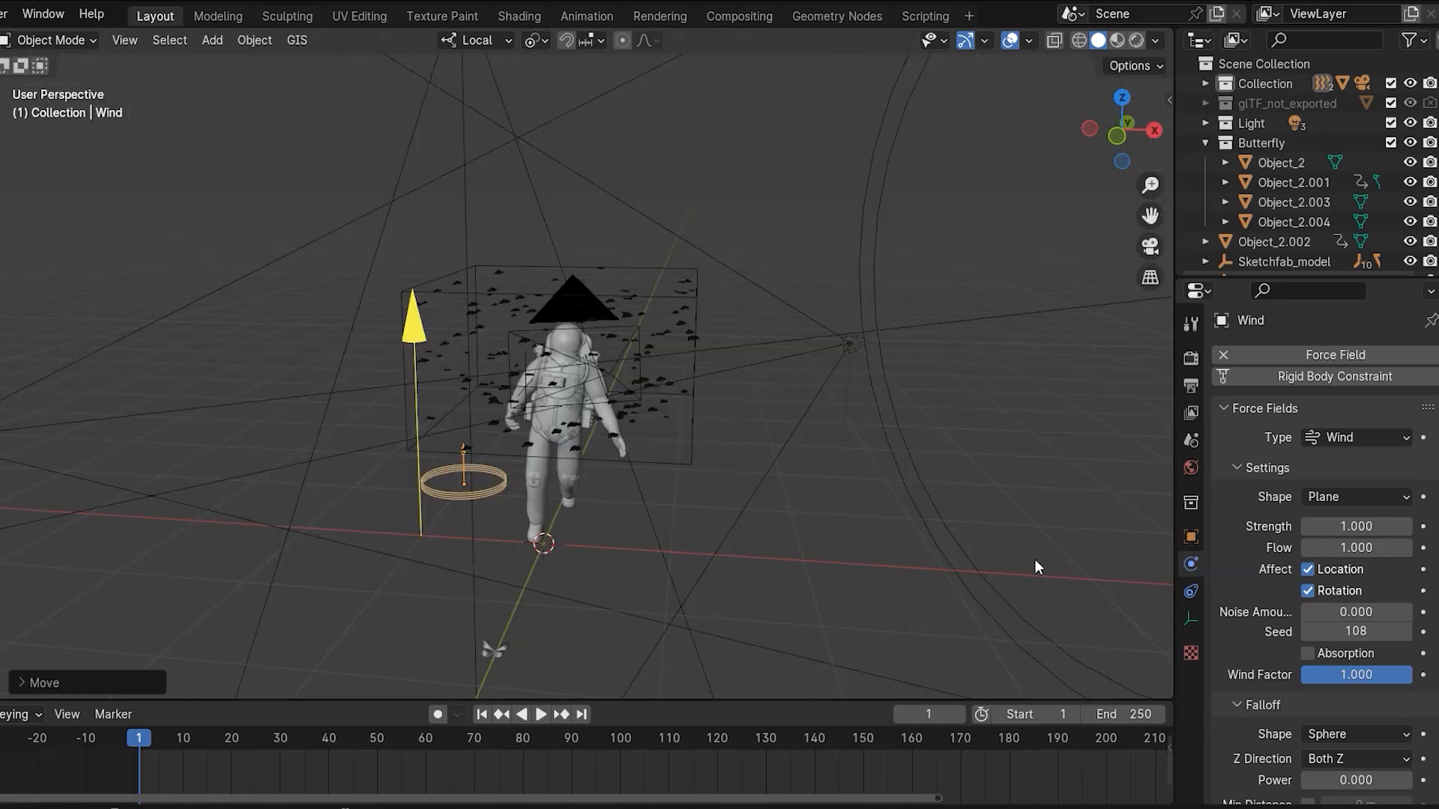
- Set the wind field's Flow to 3.300
left_click(1357, 547)
type("3.3")
key("Return")
middle_click_drag(510, 600, 564, 611)
- Play the animation to watch the butterflies drift, then stop and select the emitting Cube
key("space")
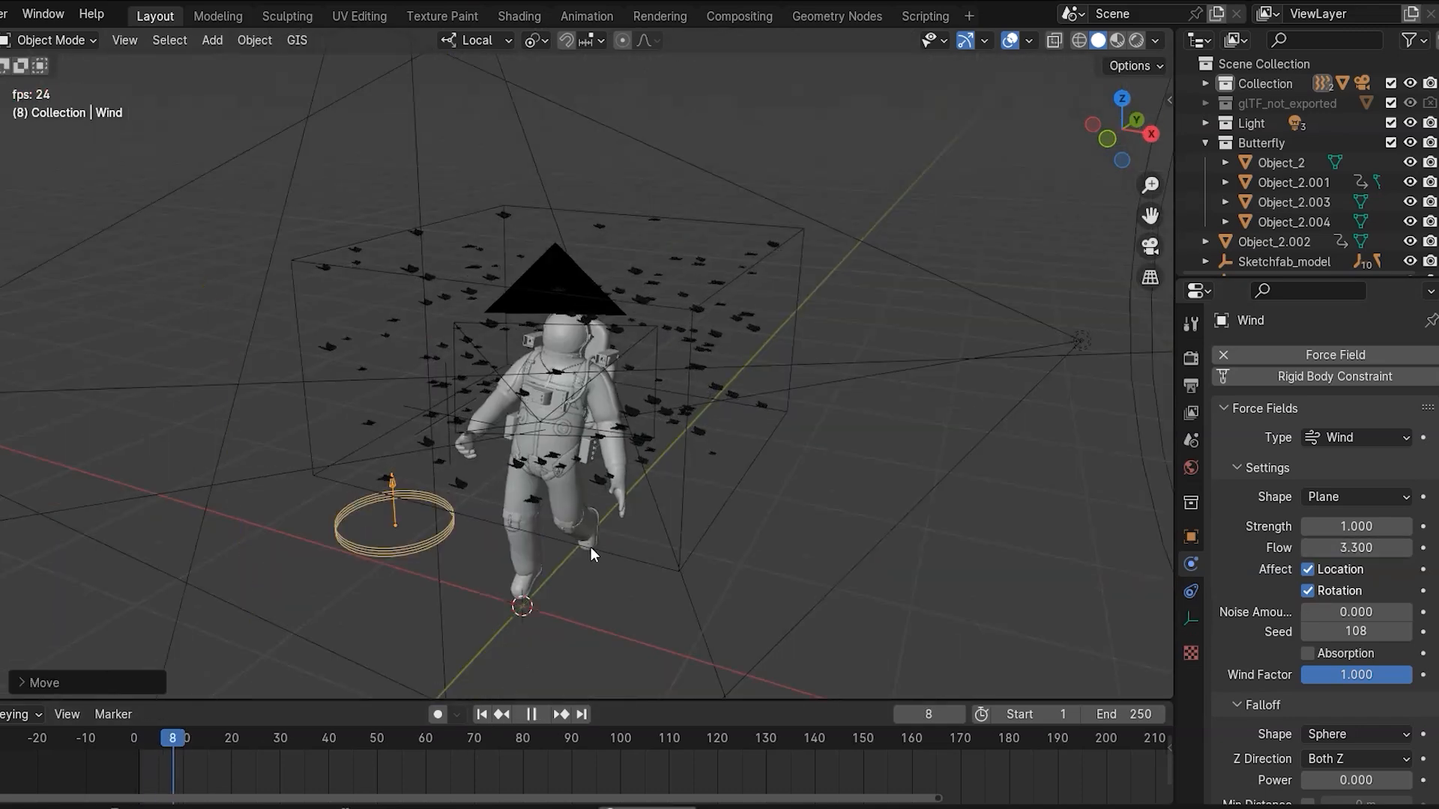
middle_click_drag(591, 547, 568, 459)
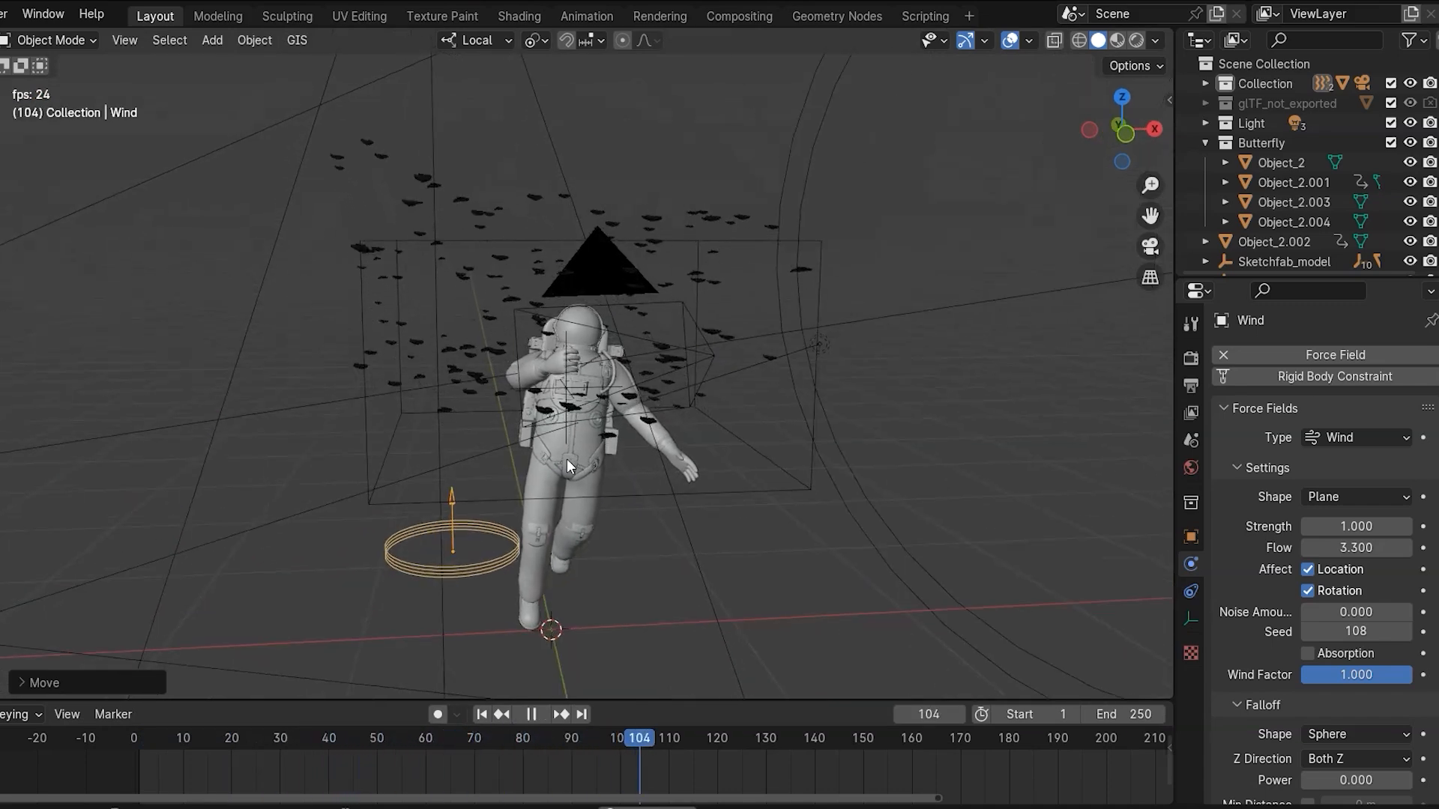
key("Escape")
middle_click_drag(566, 458, 693, 484)
left_click(694, 485)
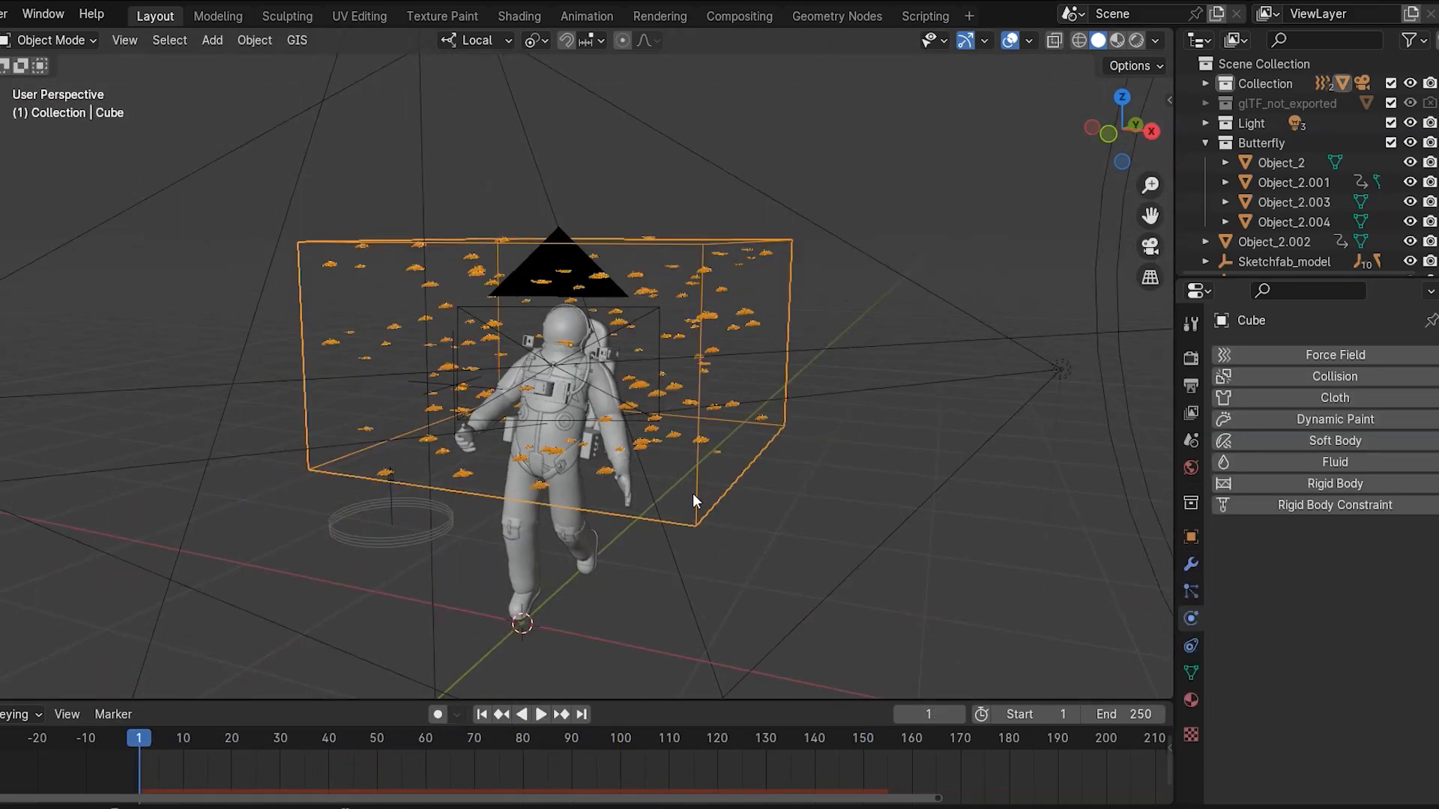
- Bake the Cube's butterfly particle cache, then delete the bake and replay the timeline to recompute it
left_click(1189, 593)
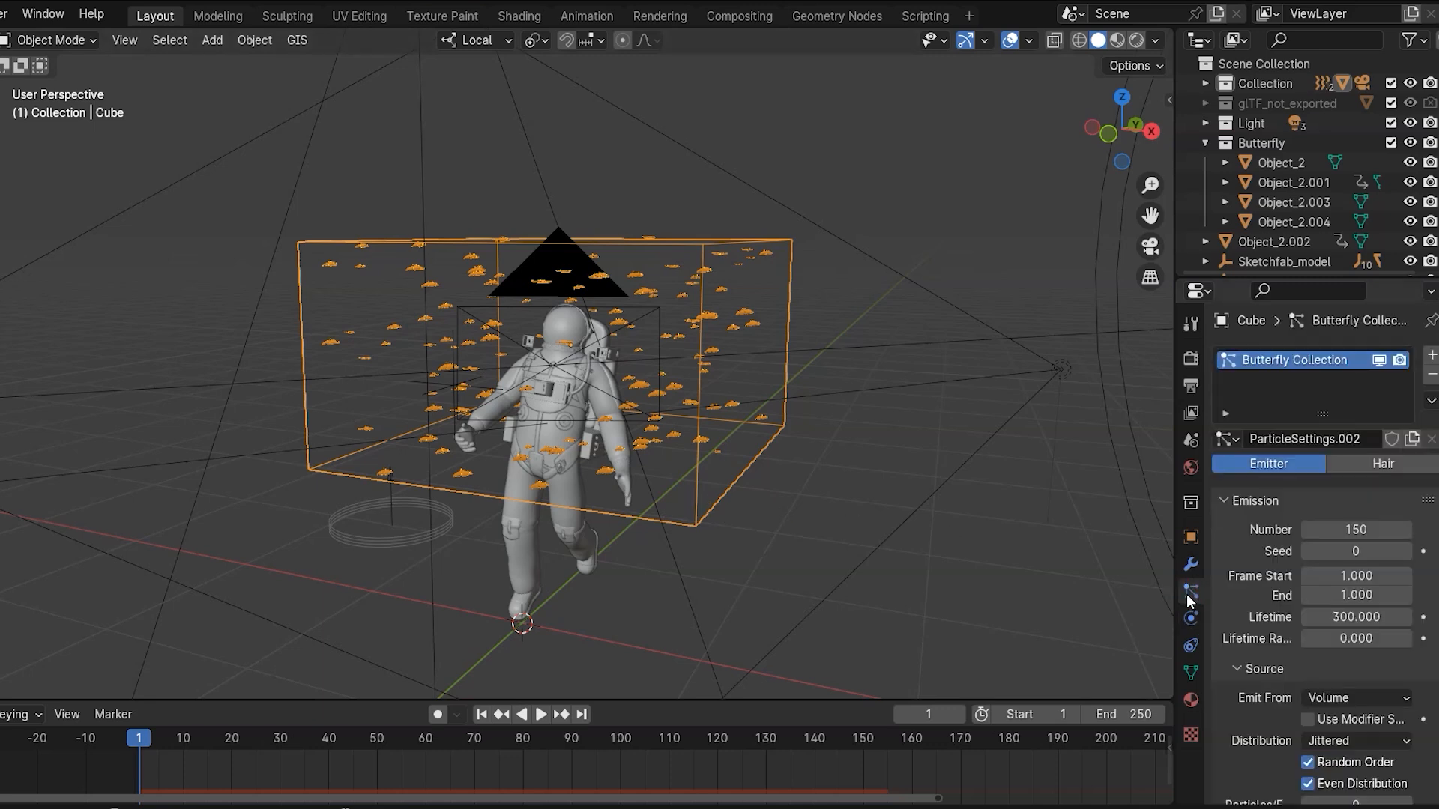
scroll(1233, 420, "down", 8)
scroll(1231, 479, "down", 3)
left_click(1229, 501)
scroll(1229, 502, "down", 6)
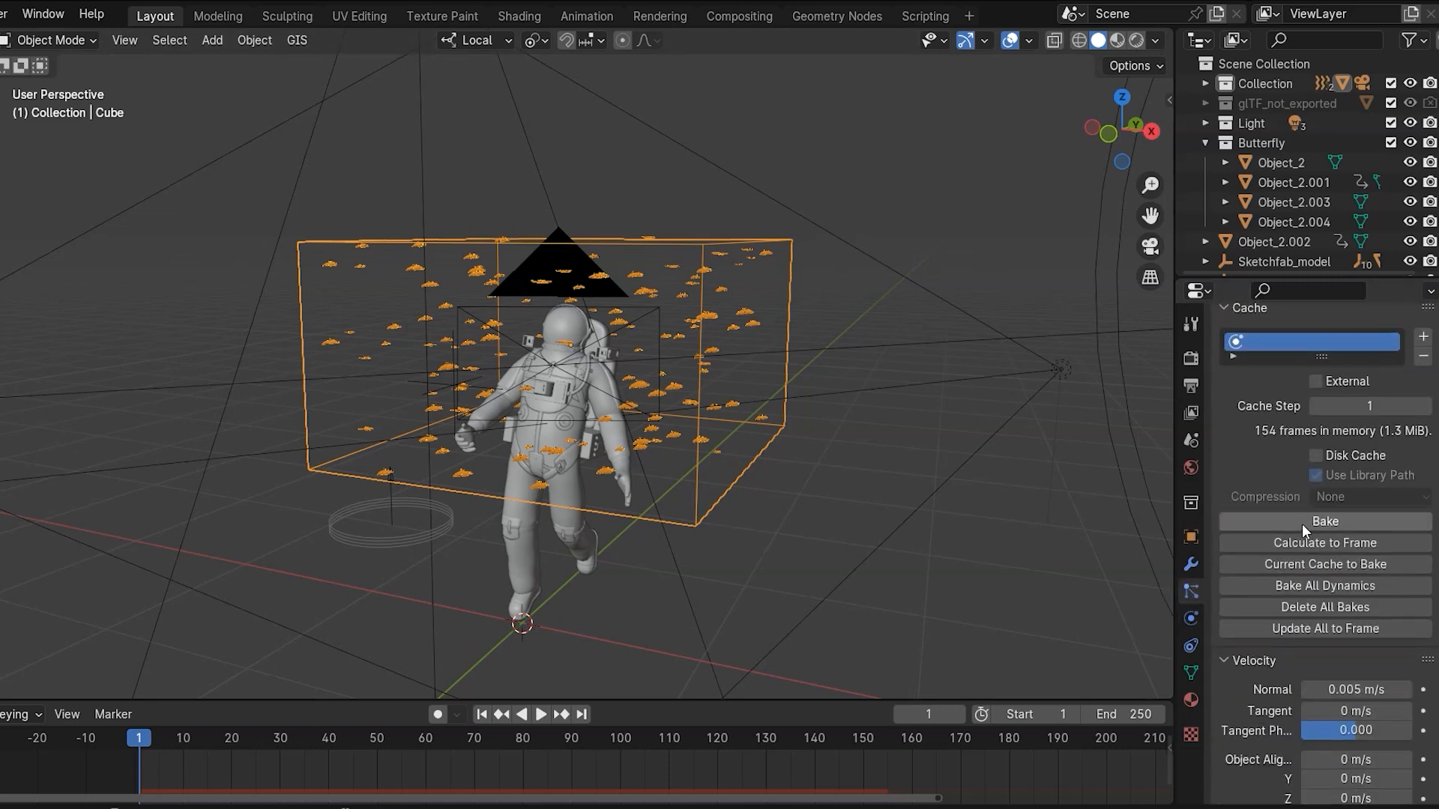
left_click(1302, 524)
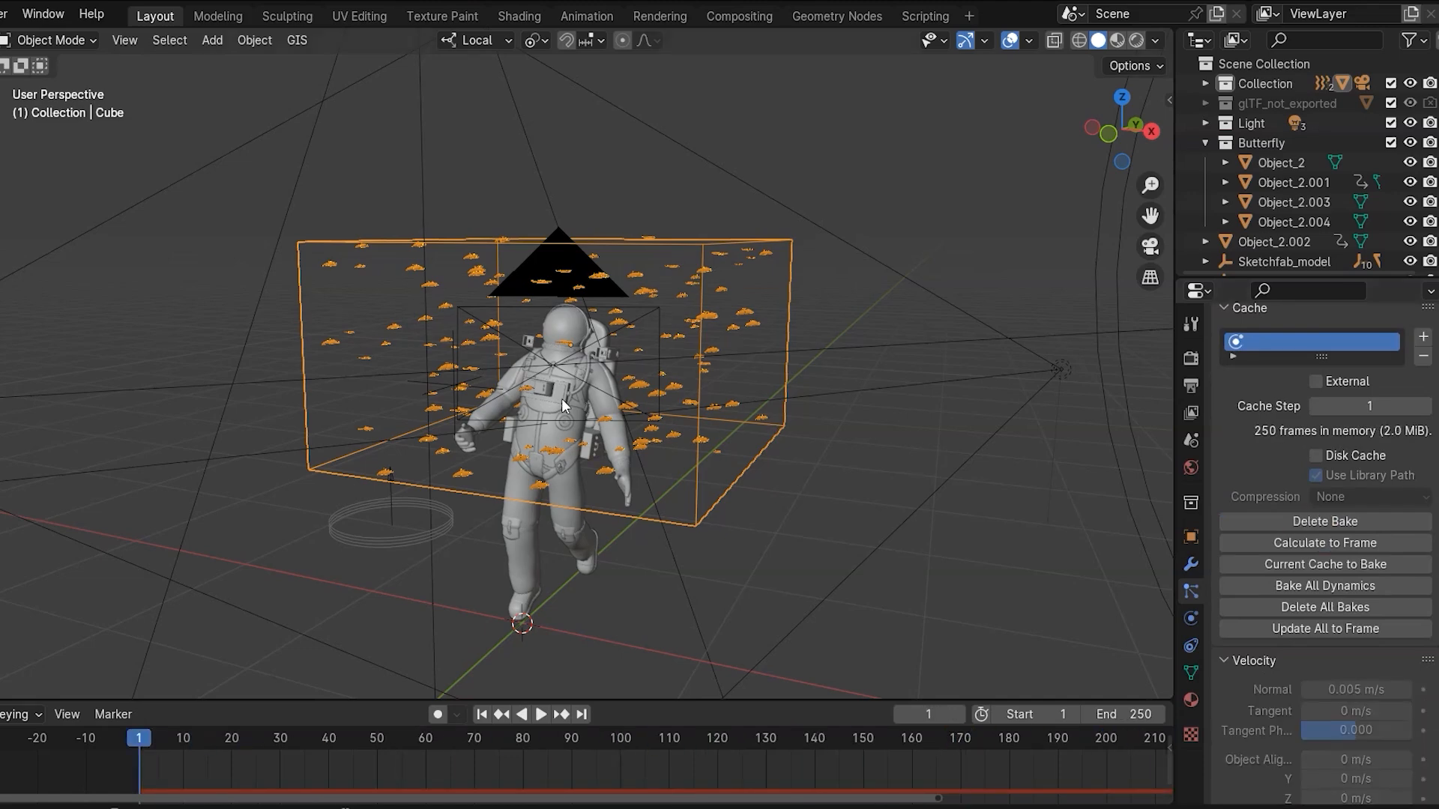
middle_click_drag(743, 430, 793, 436)
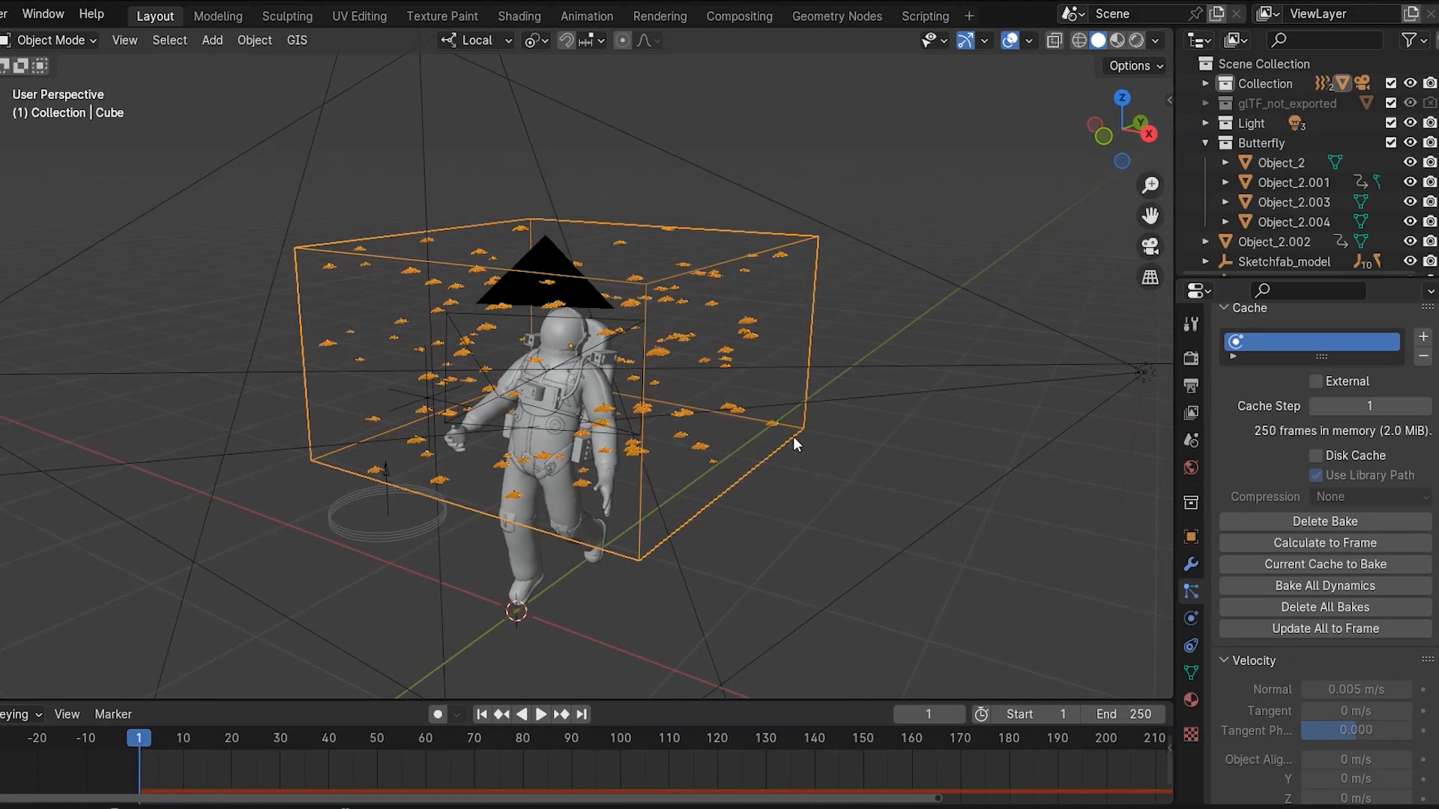
left_click(1342, 519)
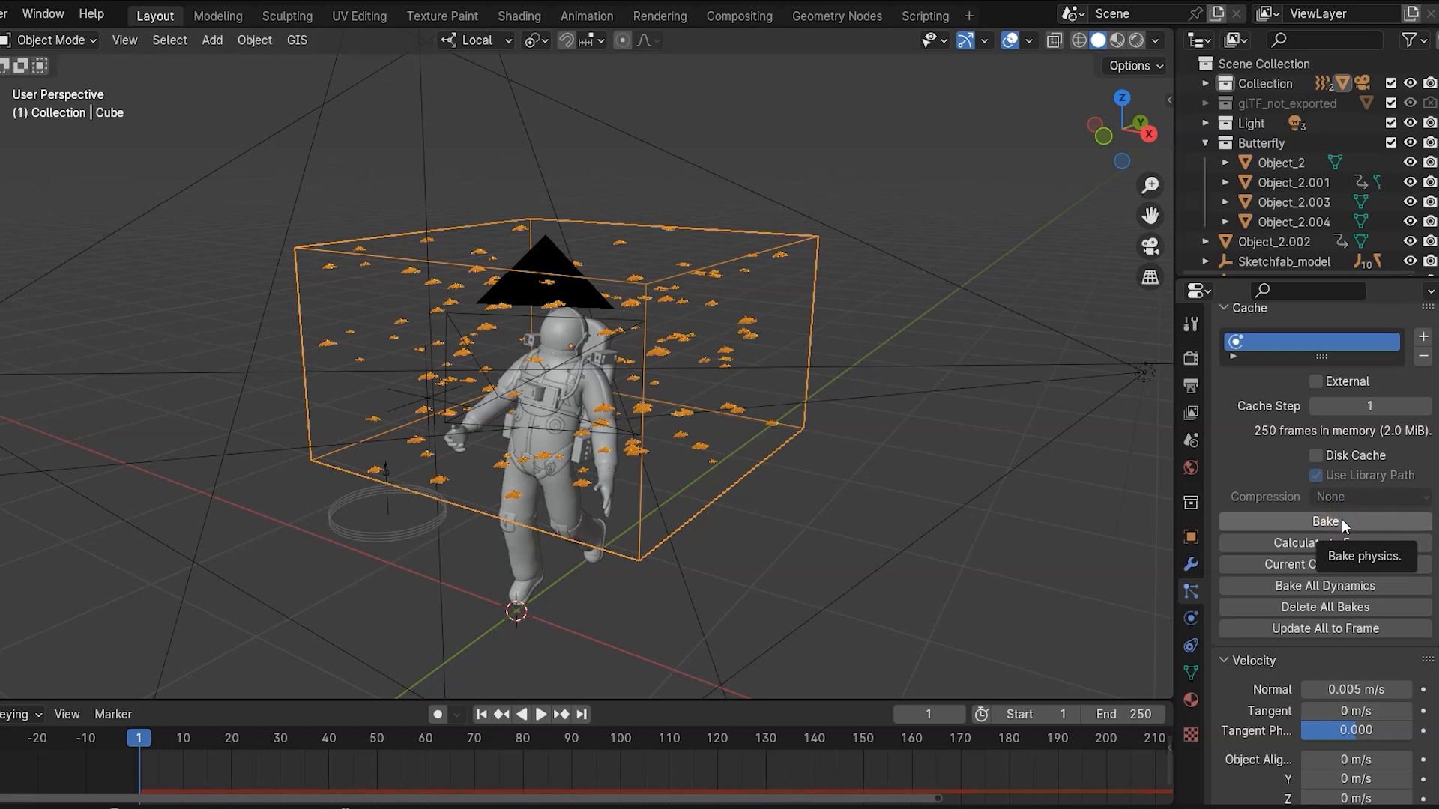
key("space")
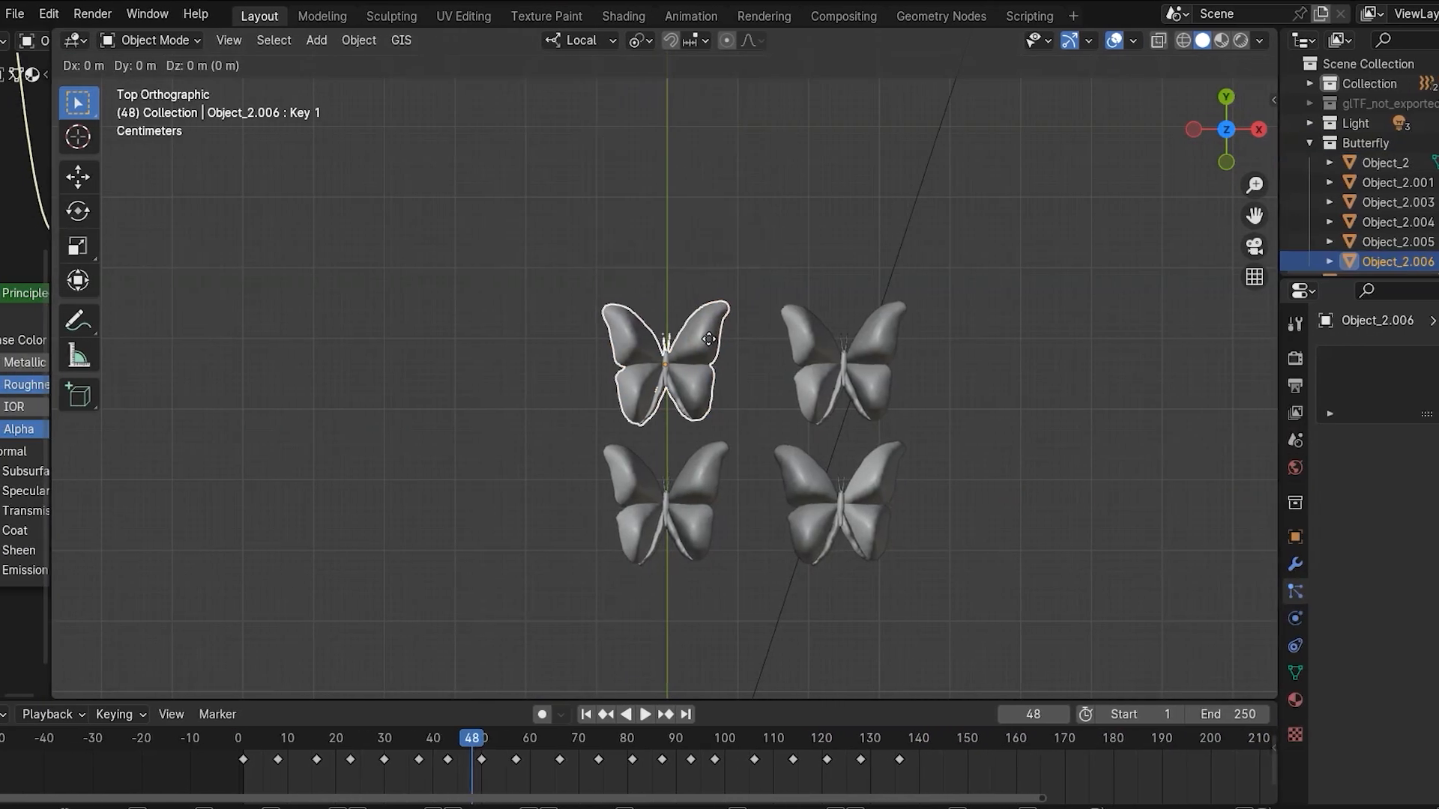
- Duplicate a butterfly off to the left and move it into a new 'Main Butterfly' collection
key("shift+d")
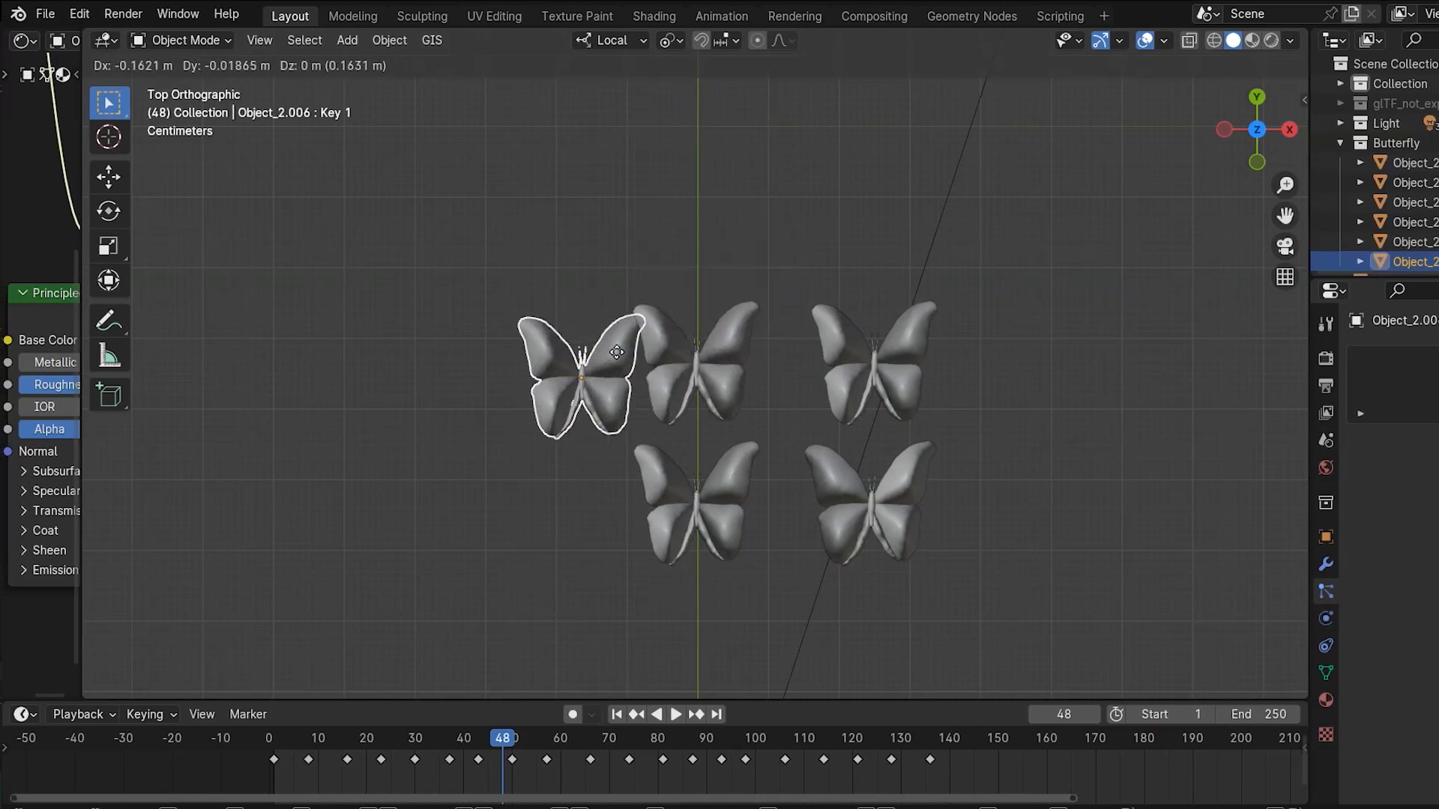
left_click(359, 328)
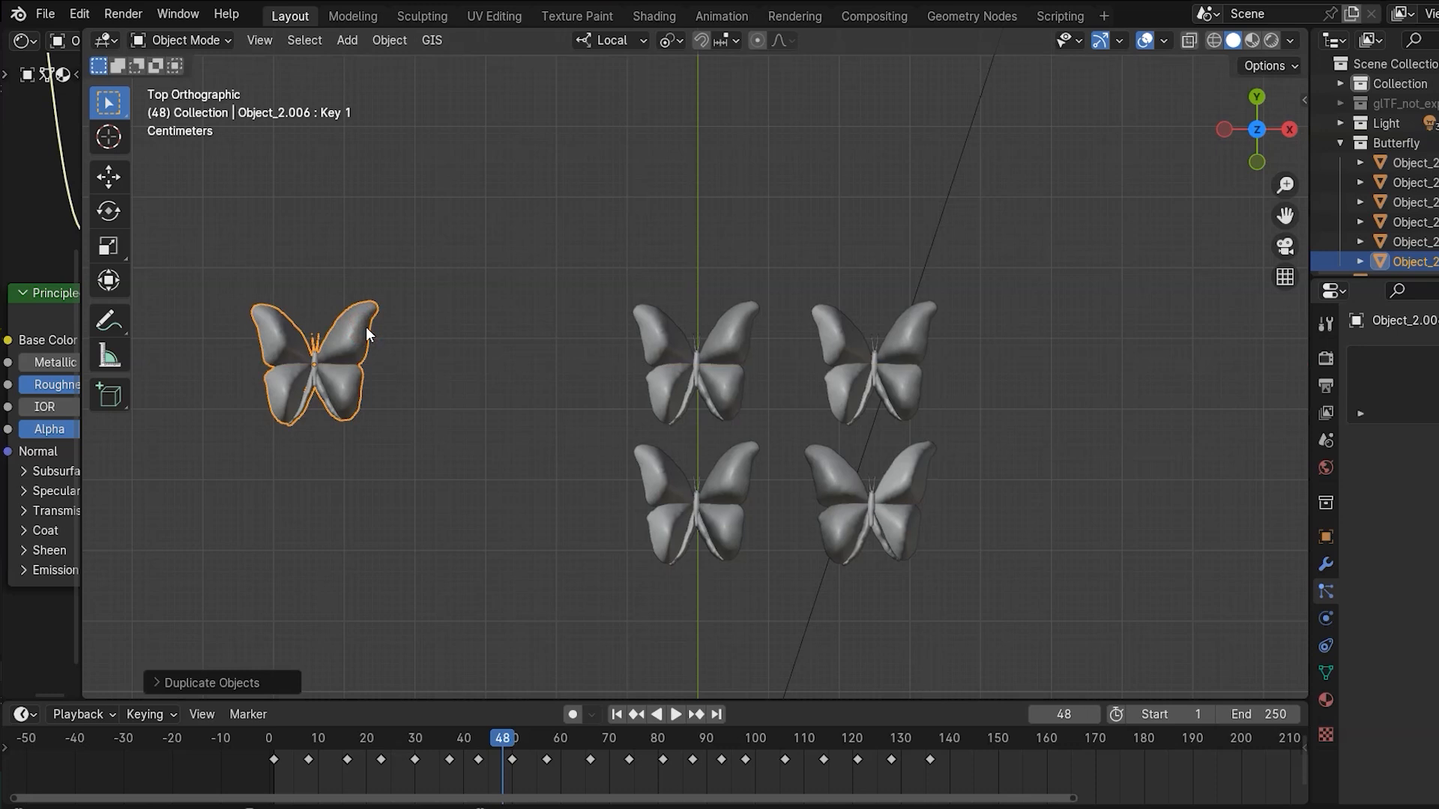
key("m")
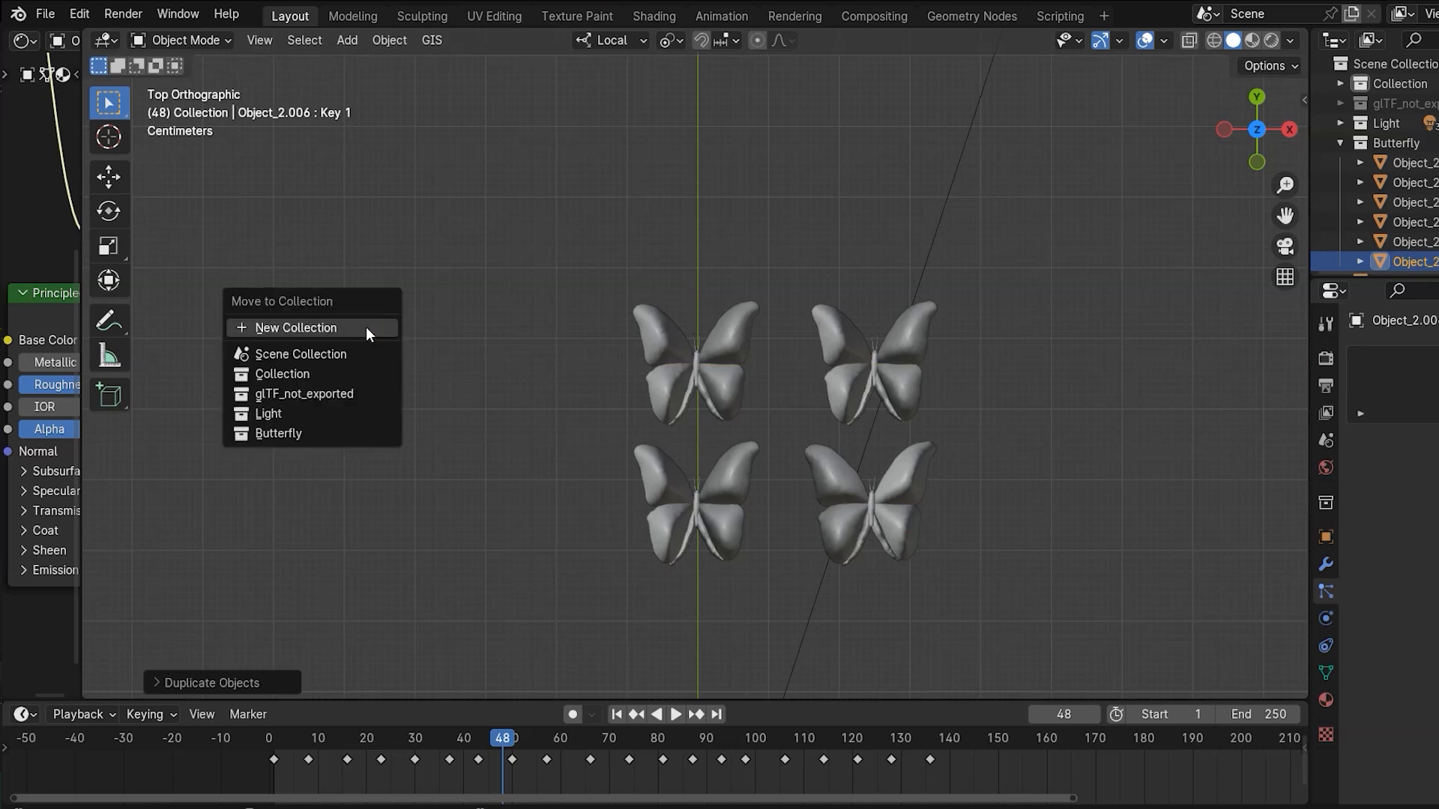
left_click(365, 327)
type("Main Butter")
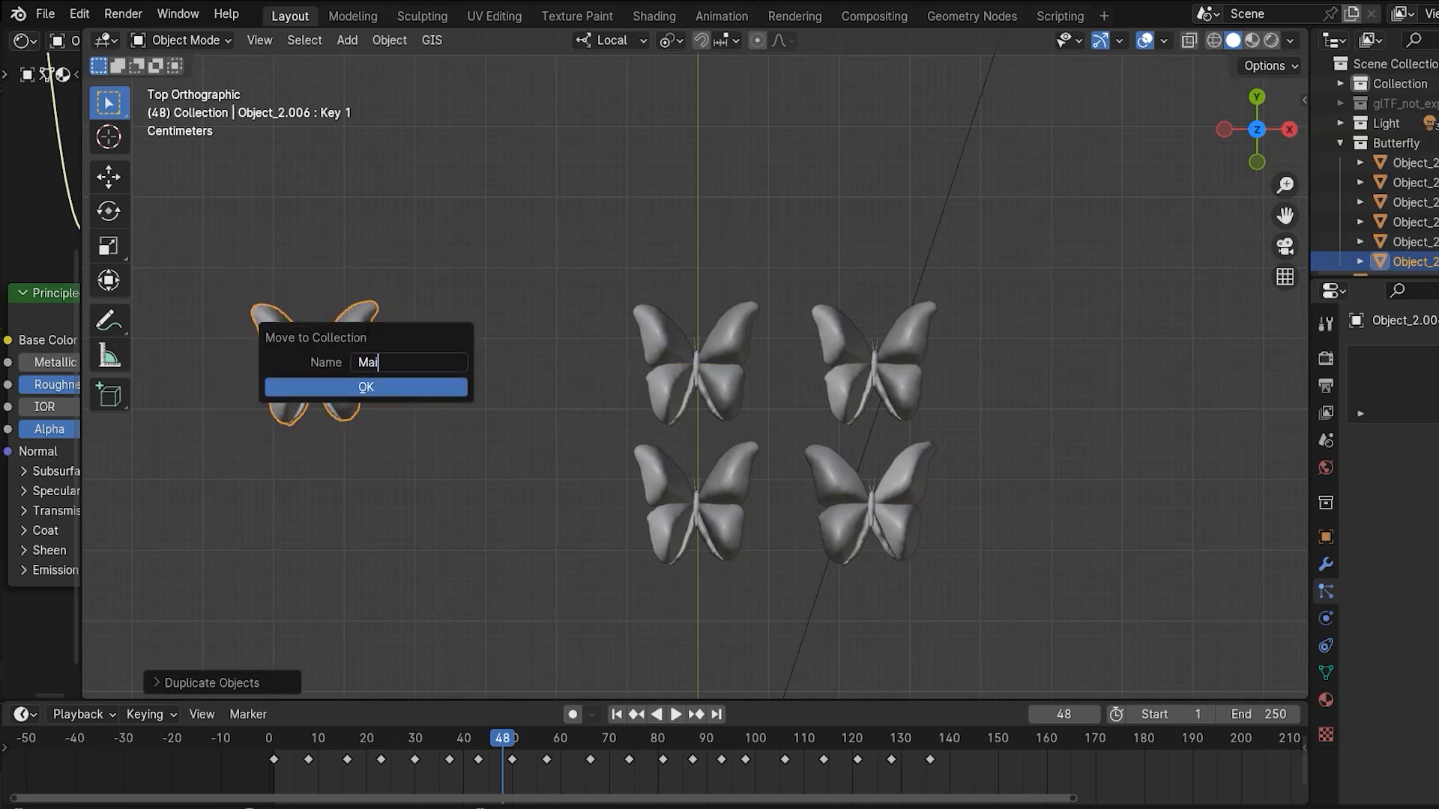
type("fly")
key("Return")
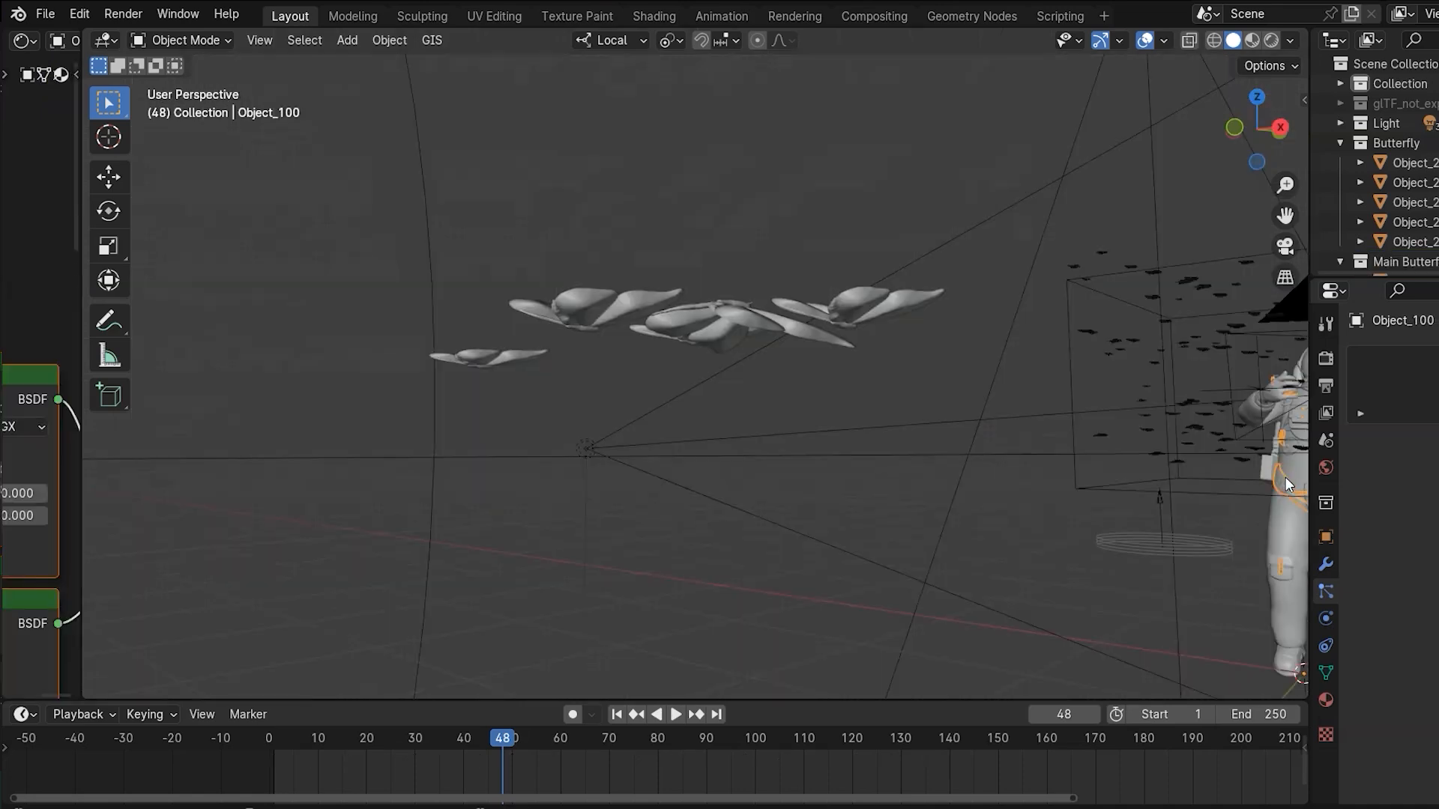
- Bring the astronaut's hand into view and select the copied main butterfly
key("KP_Decimal")
scroll(587, 292, "up", 5)
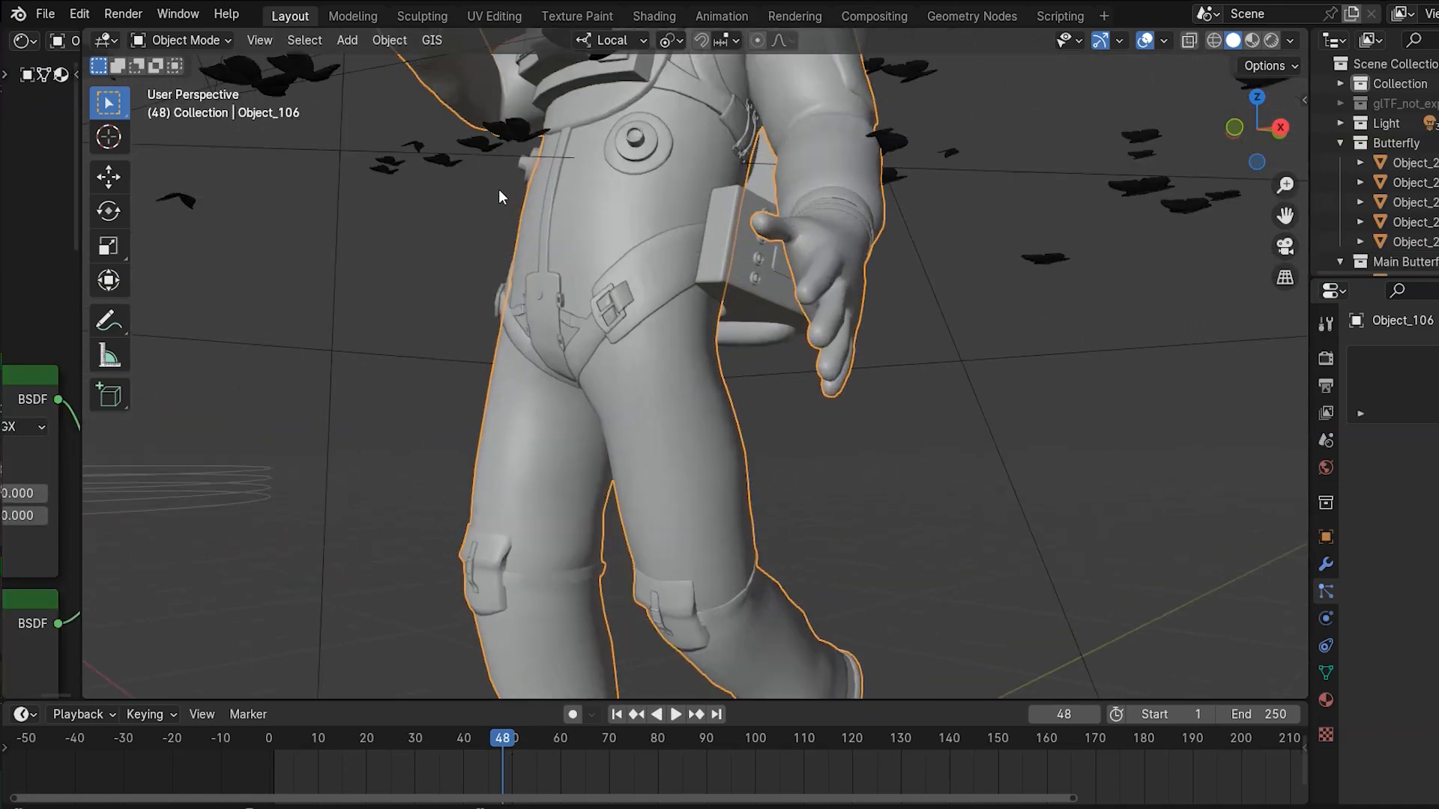
middle_click_drag(500, 195, 745, 507, "shift")
middle_click_drag(626, 236, 430, 306)
scroll(693, 312, "up", 5)
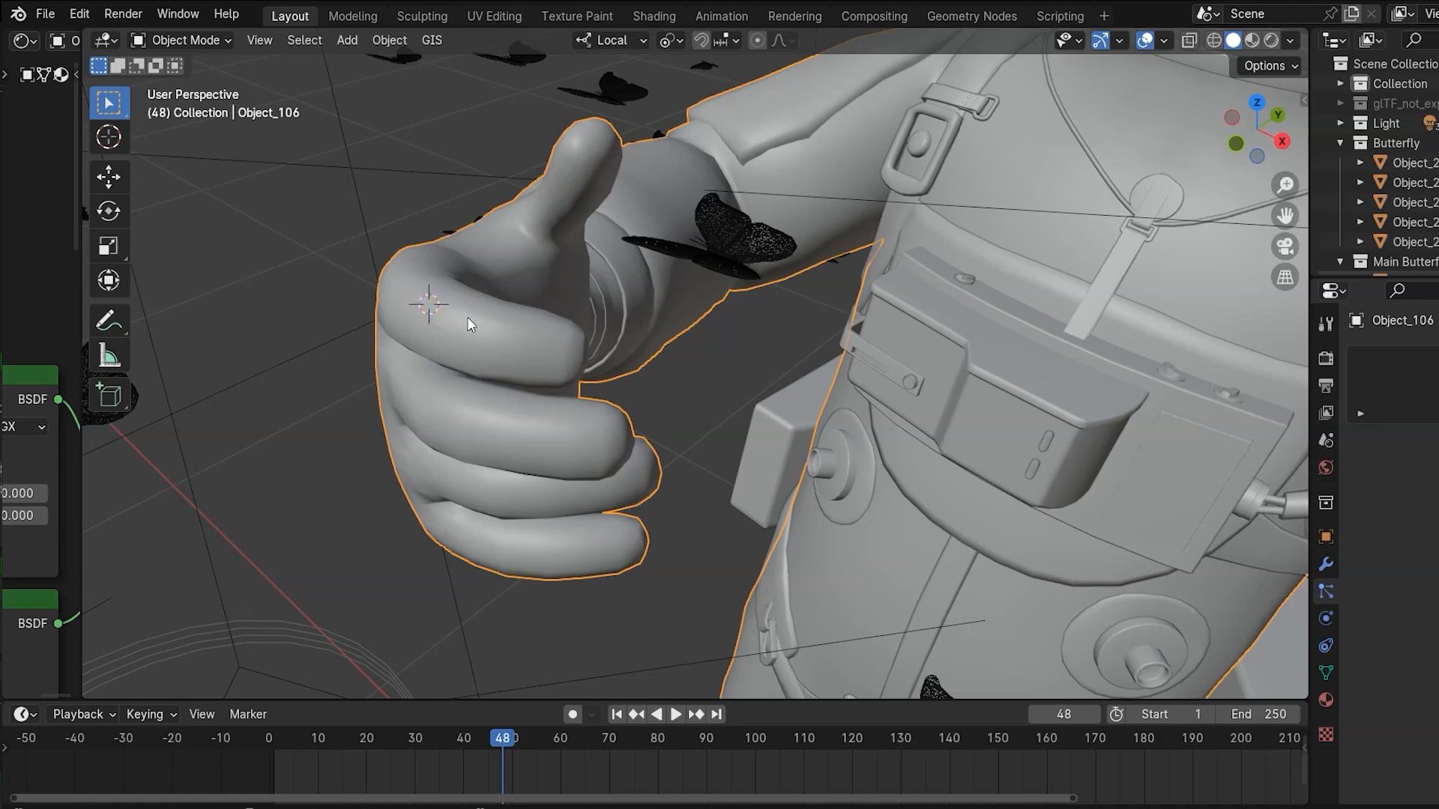
middle_click_drag(428, 304, 394, 318)
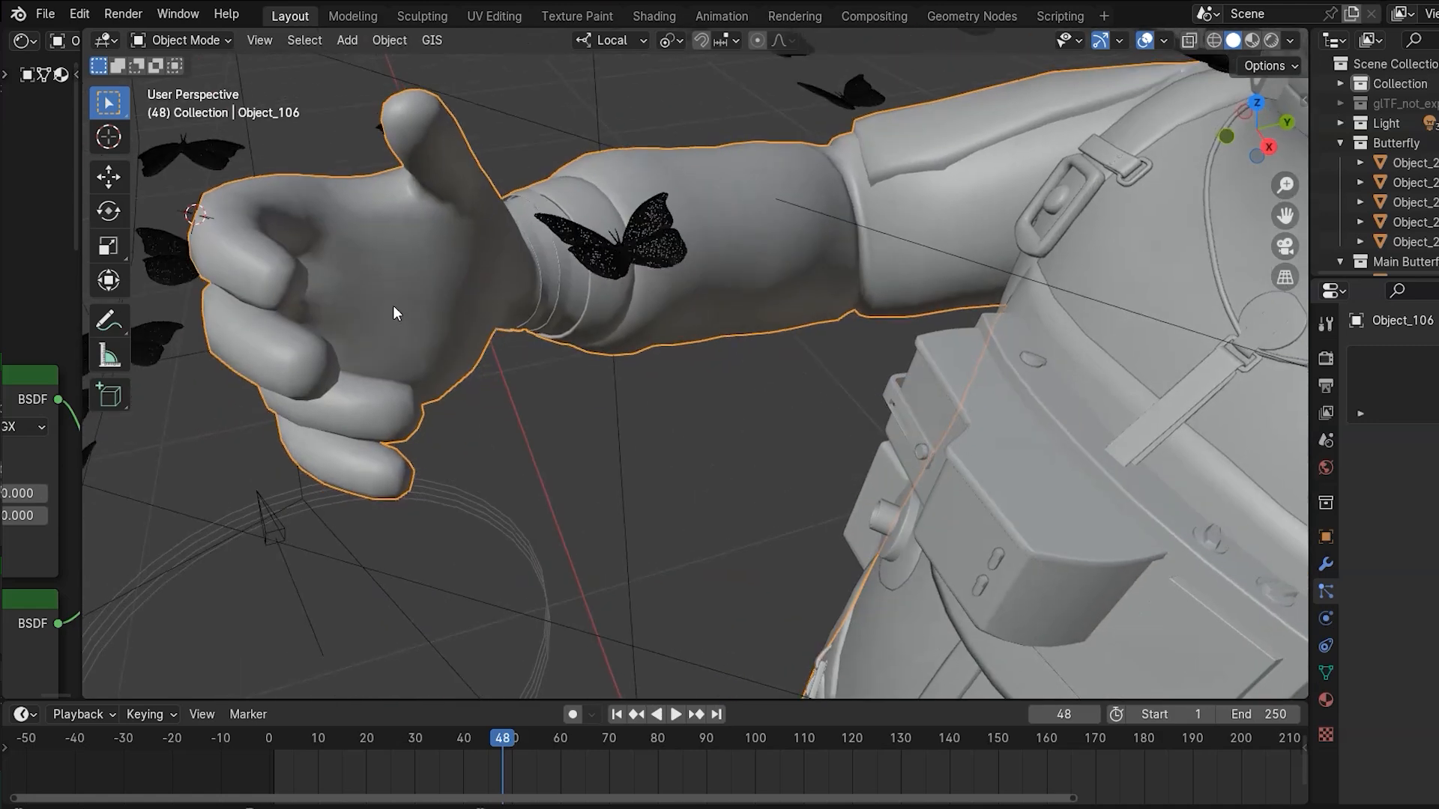
scroll(395, 313, "down", 10)
left_click(447, 483)
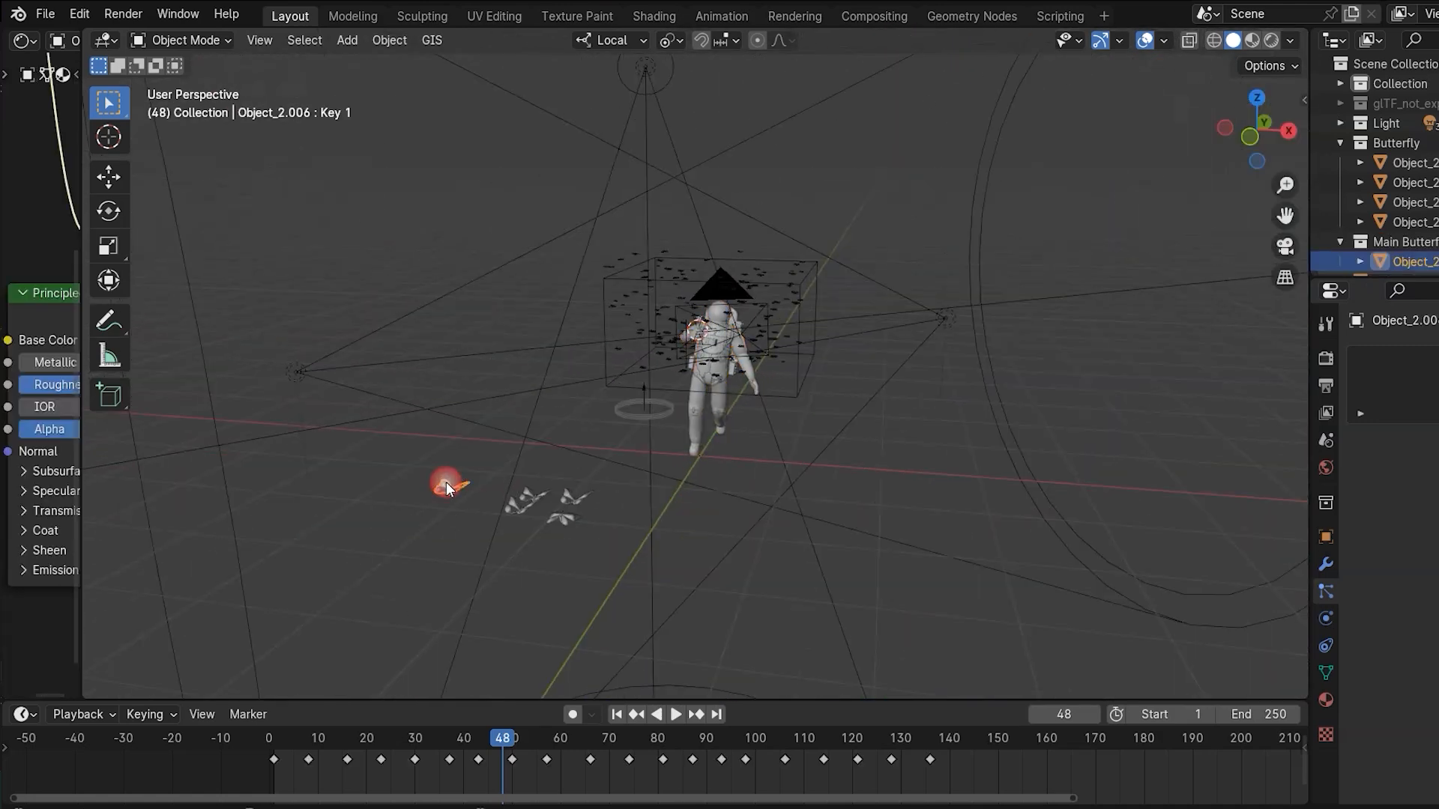
- Snap the main butterfly onto the astronaut's hand and clear its existing keyframes
key("shift+s")
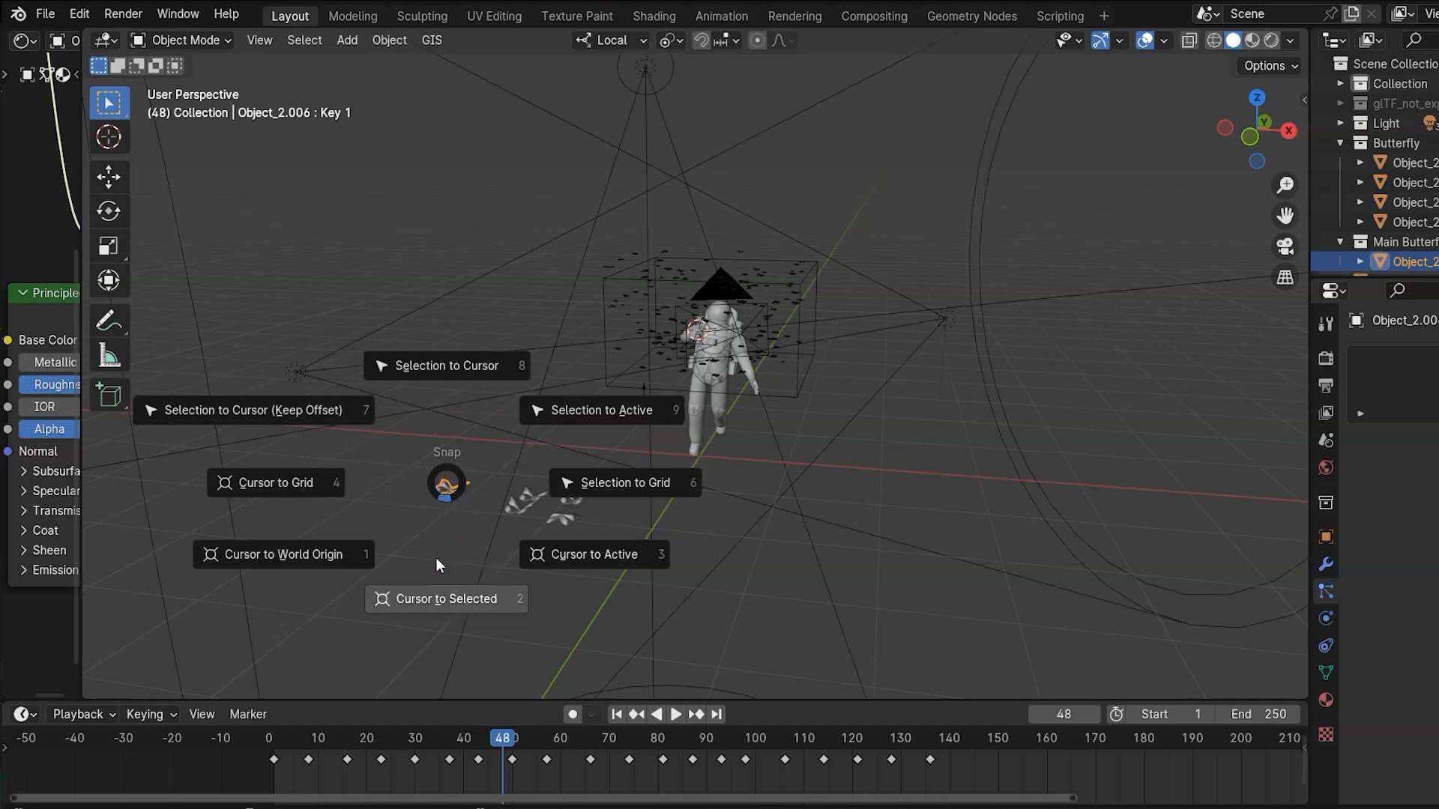
left_click(445, 377)
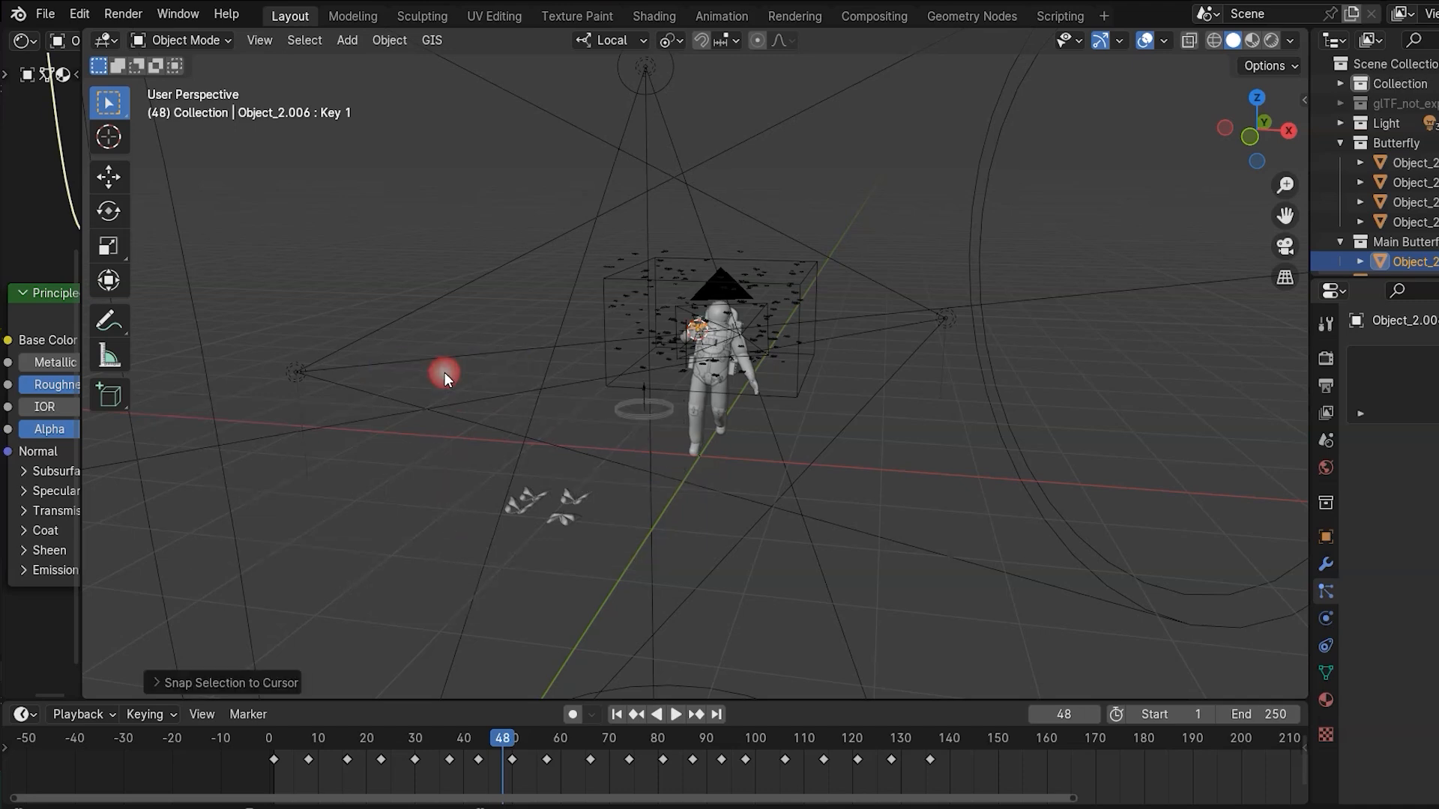
key("KP_Decimal")
middle_click_drag(660, 353, 743, 379)
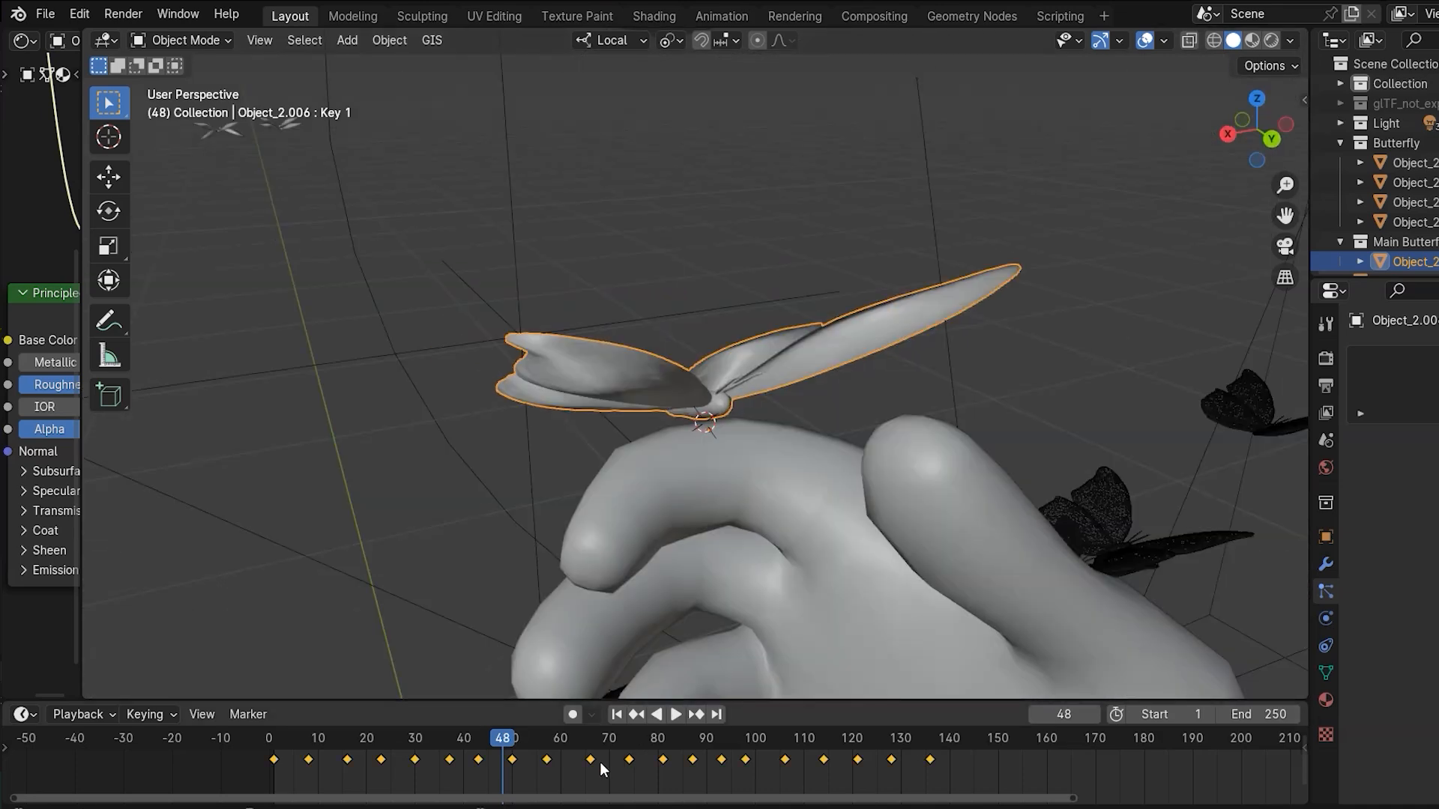
key("x")
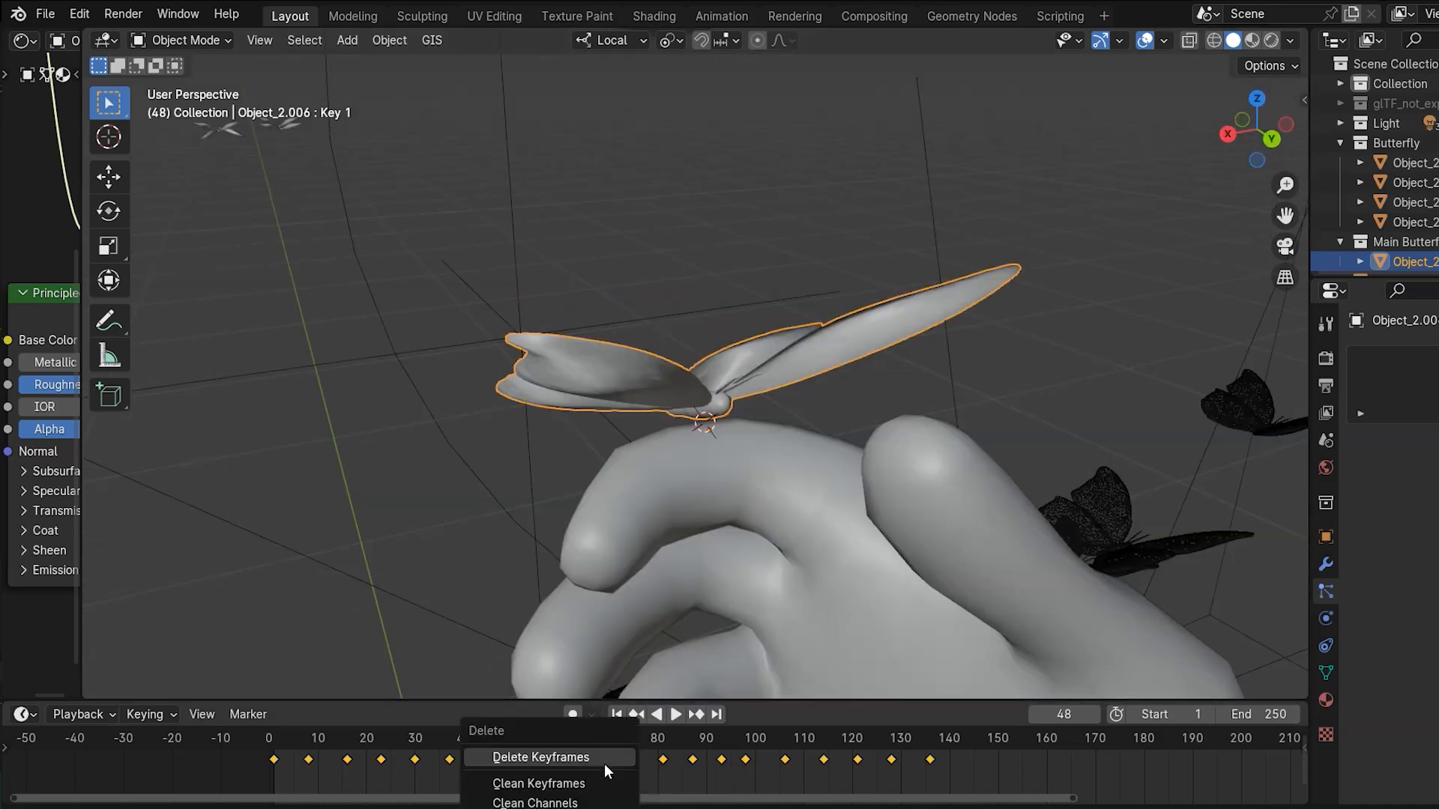
left_click(604, 763)
middle_click_drag(604, 592, 704, 570)
left_click_drag(511, 740, 605, 721)
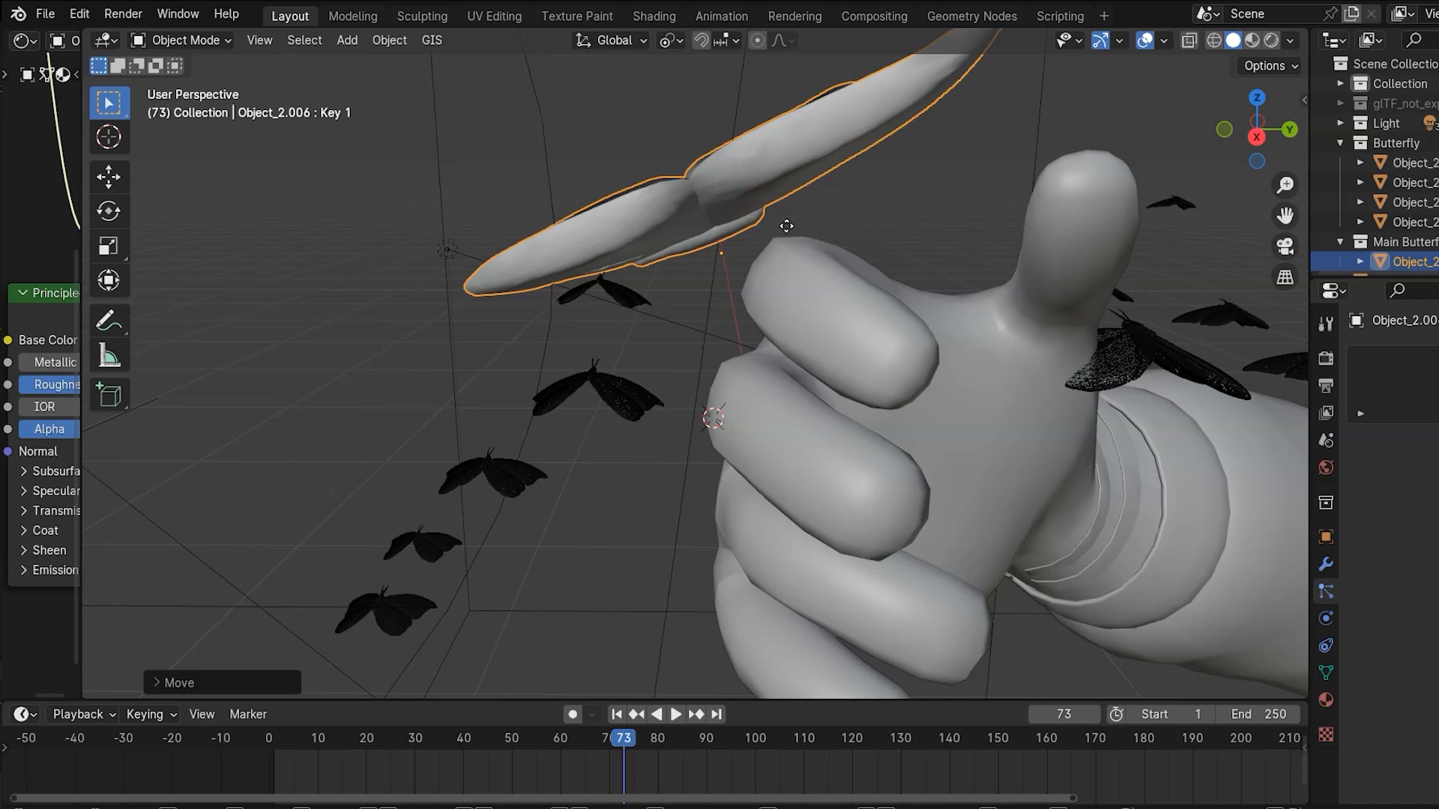
- At frame 73, move the butterfly along Y above the hand and key location and rotation
key("g")
key("y")
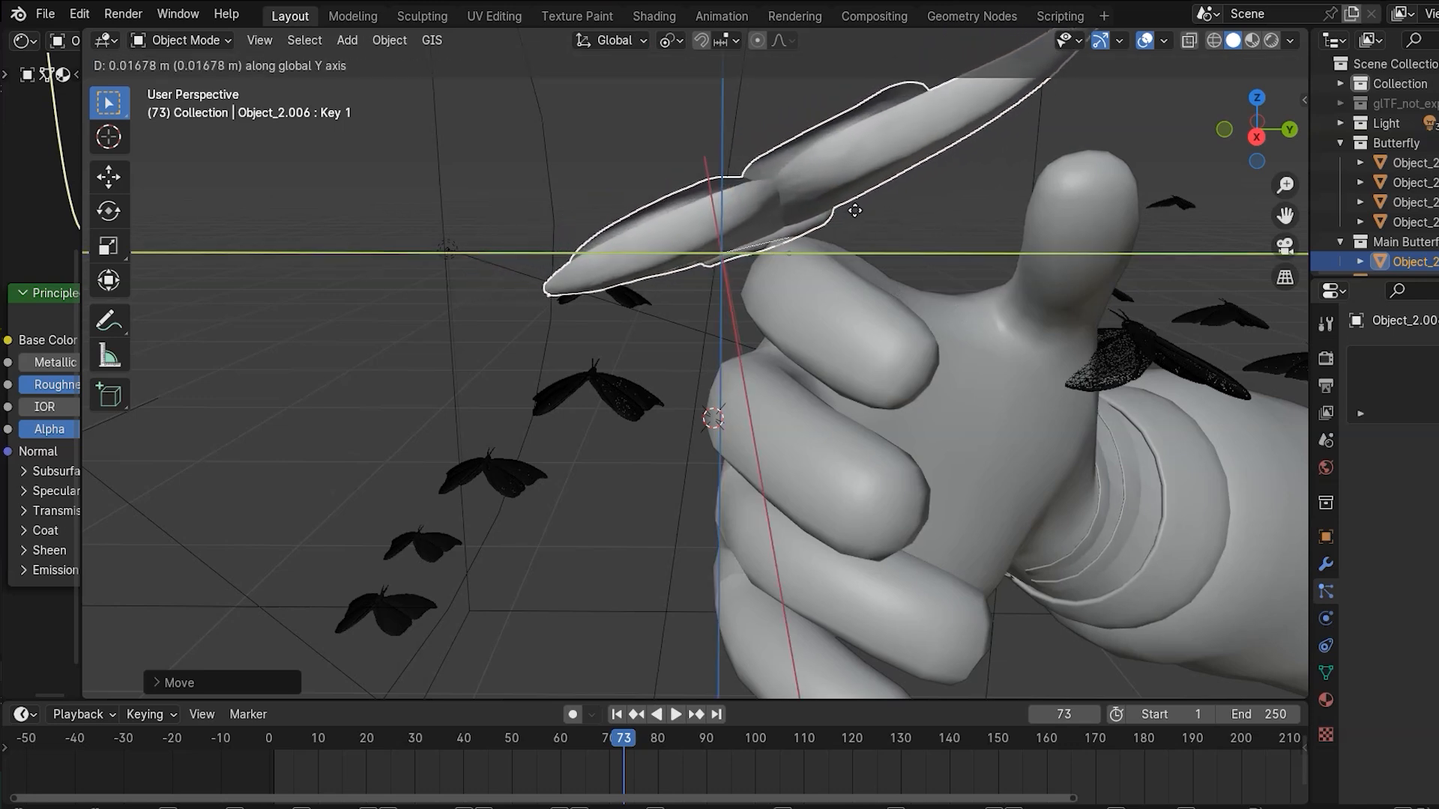
left_click(869, 207)
scroll(605, 262, "down", 6)
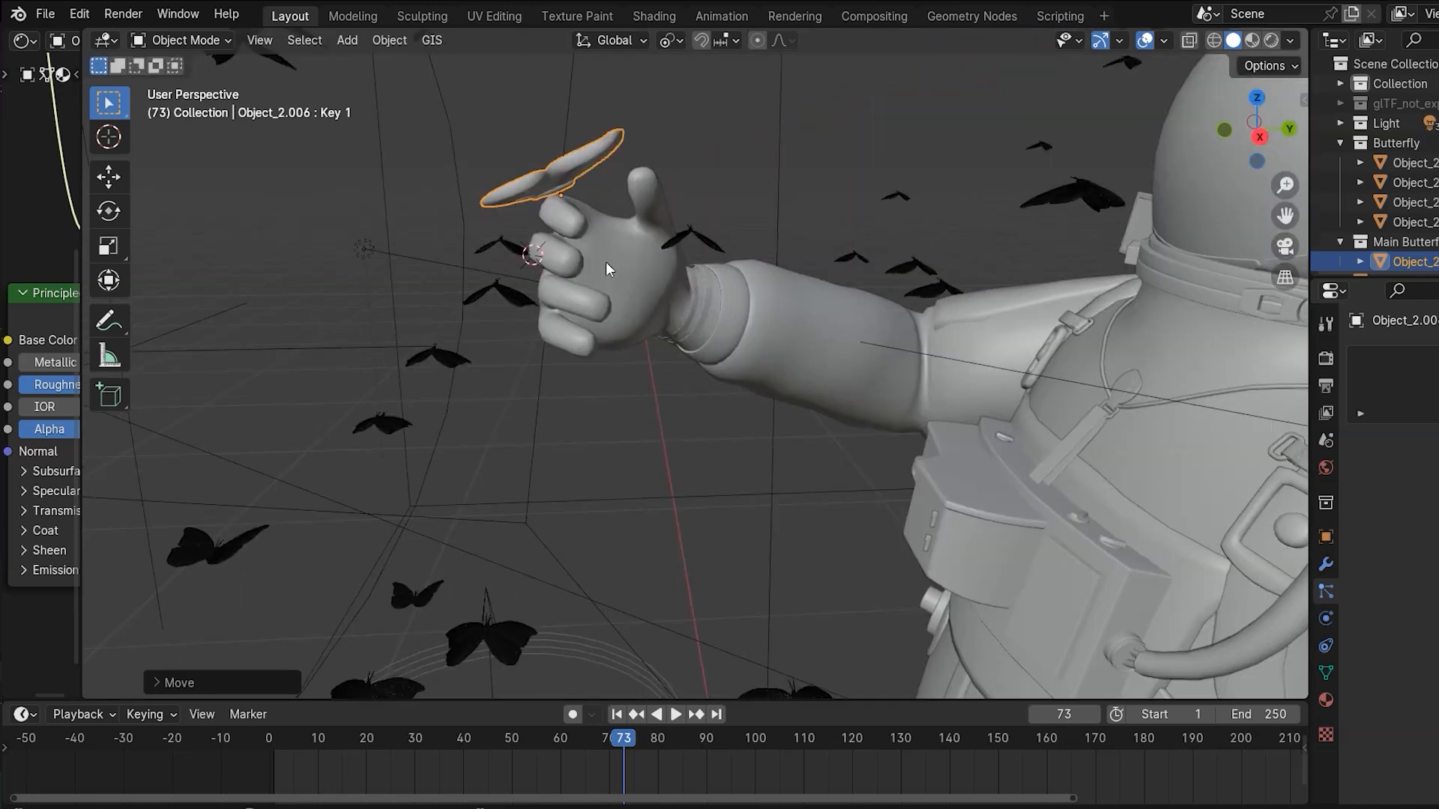
key("i")
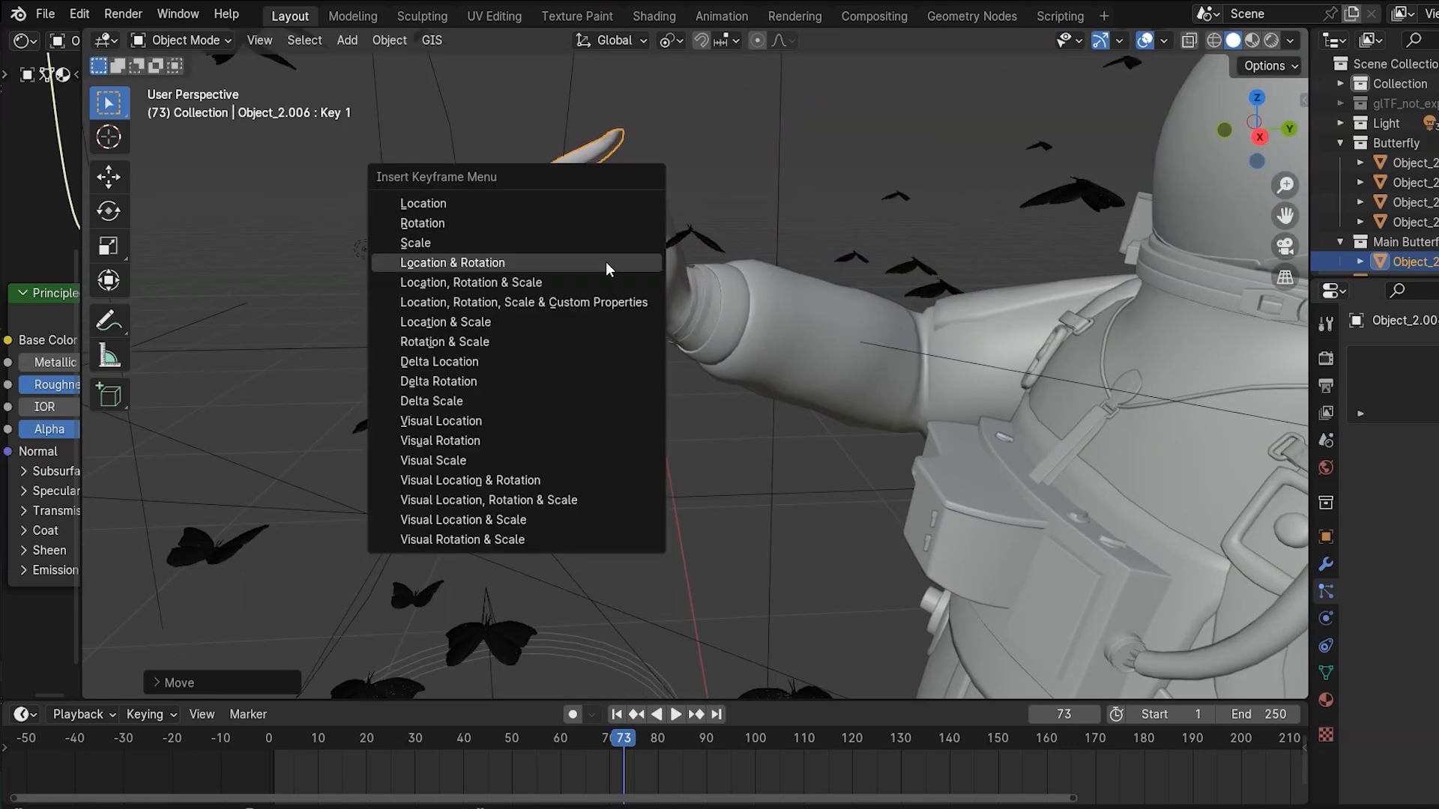
left_click(606, 262)
middle_click_drag(606, 263, 604, 238)
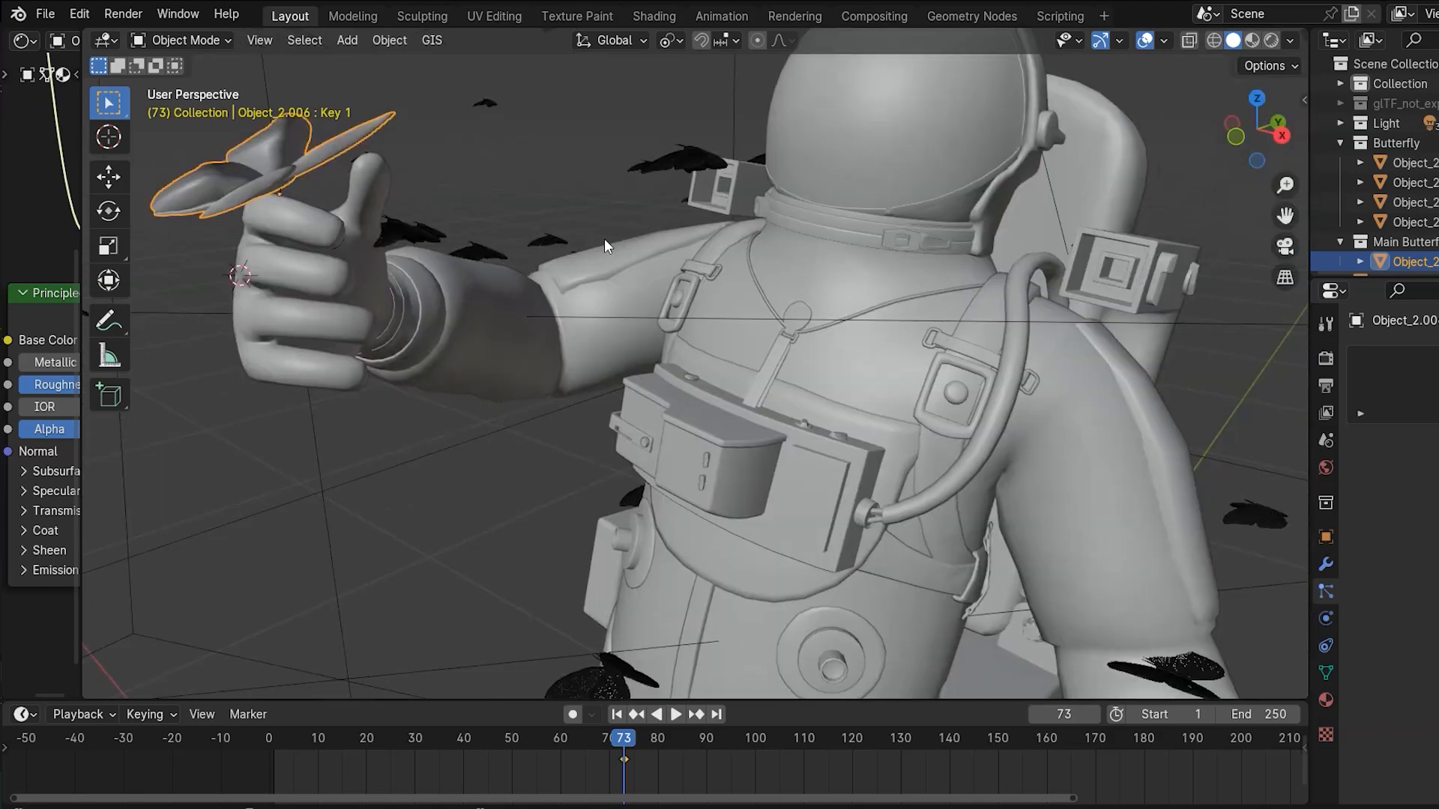
- At frame 1, move the butterfly along Y in front of the astronaut and key location and rotation
key("KP_7")
scroll(604, 238, "down", 8)
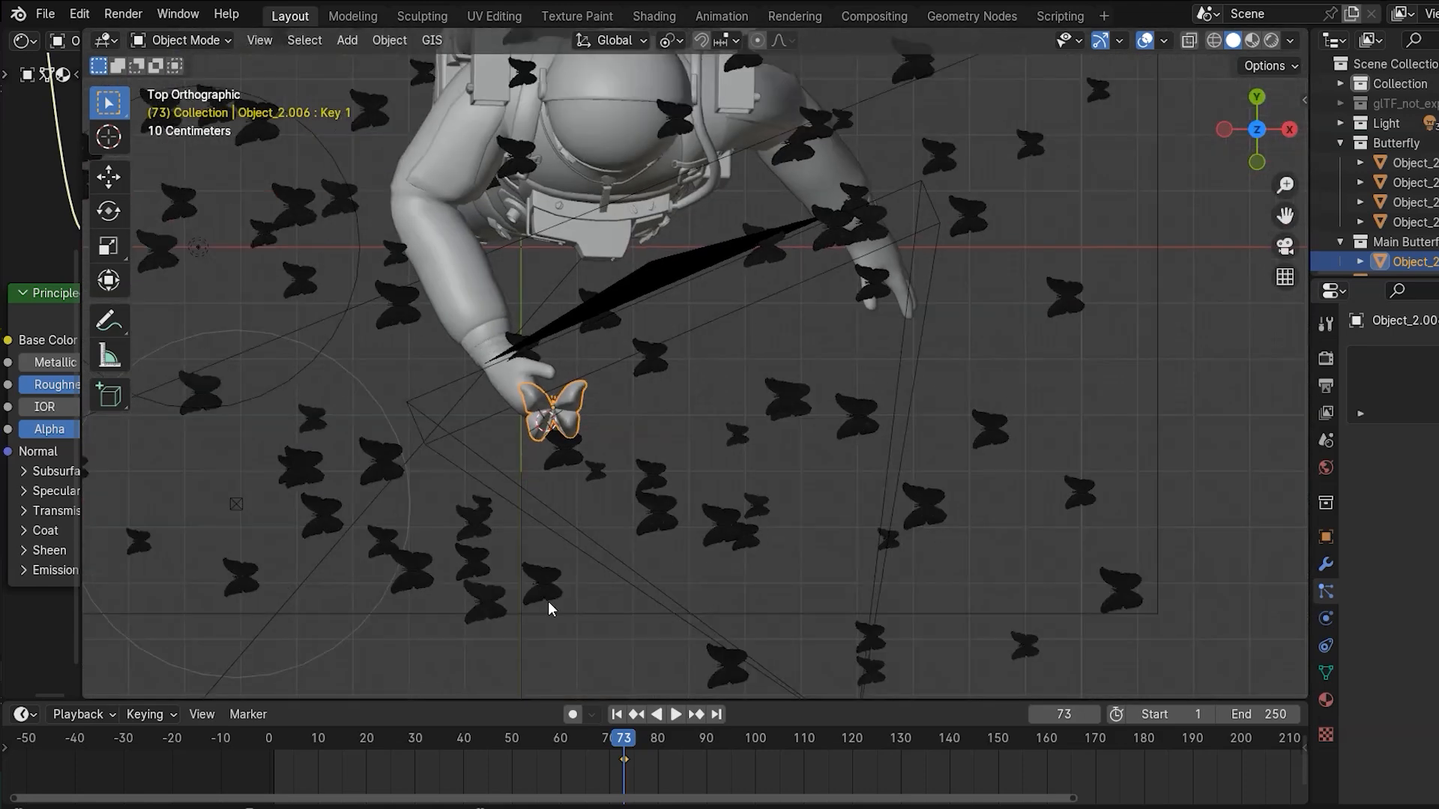
left_click(616, 714)
scroll(607, 483, "down", 2)
key("g")
key("y")
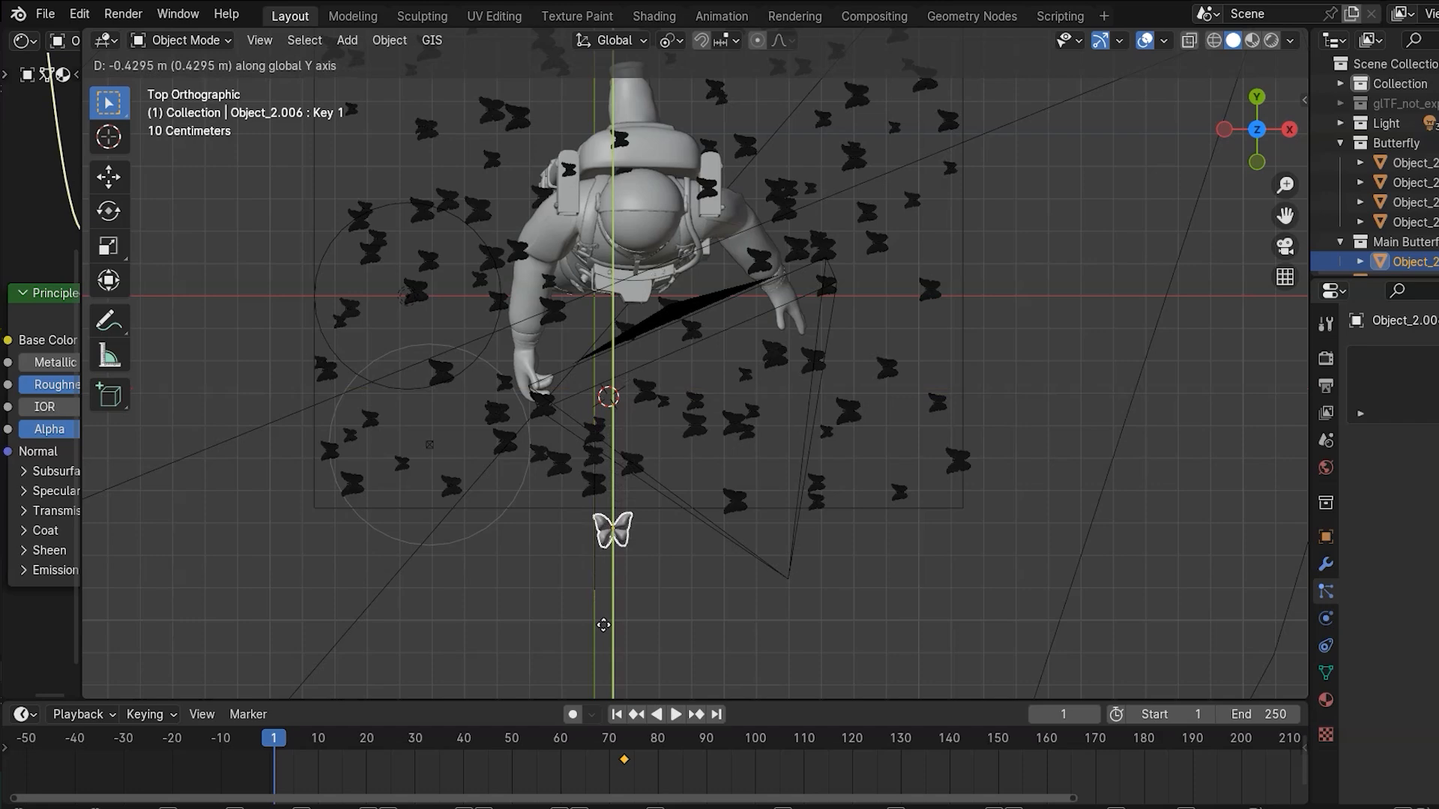
left_click(607, 620)
key("KP_0")
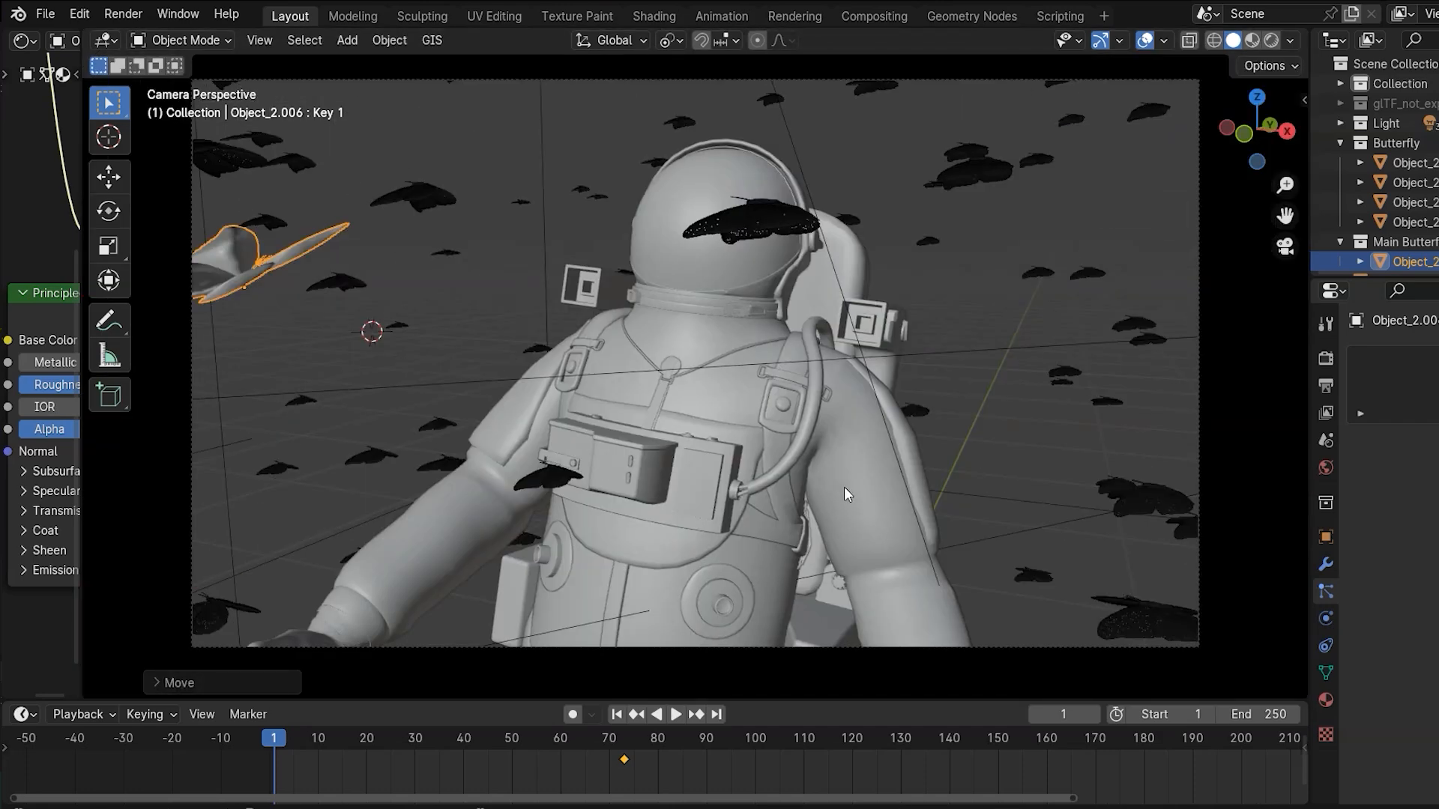
key("i")
left_click(844, 487)
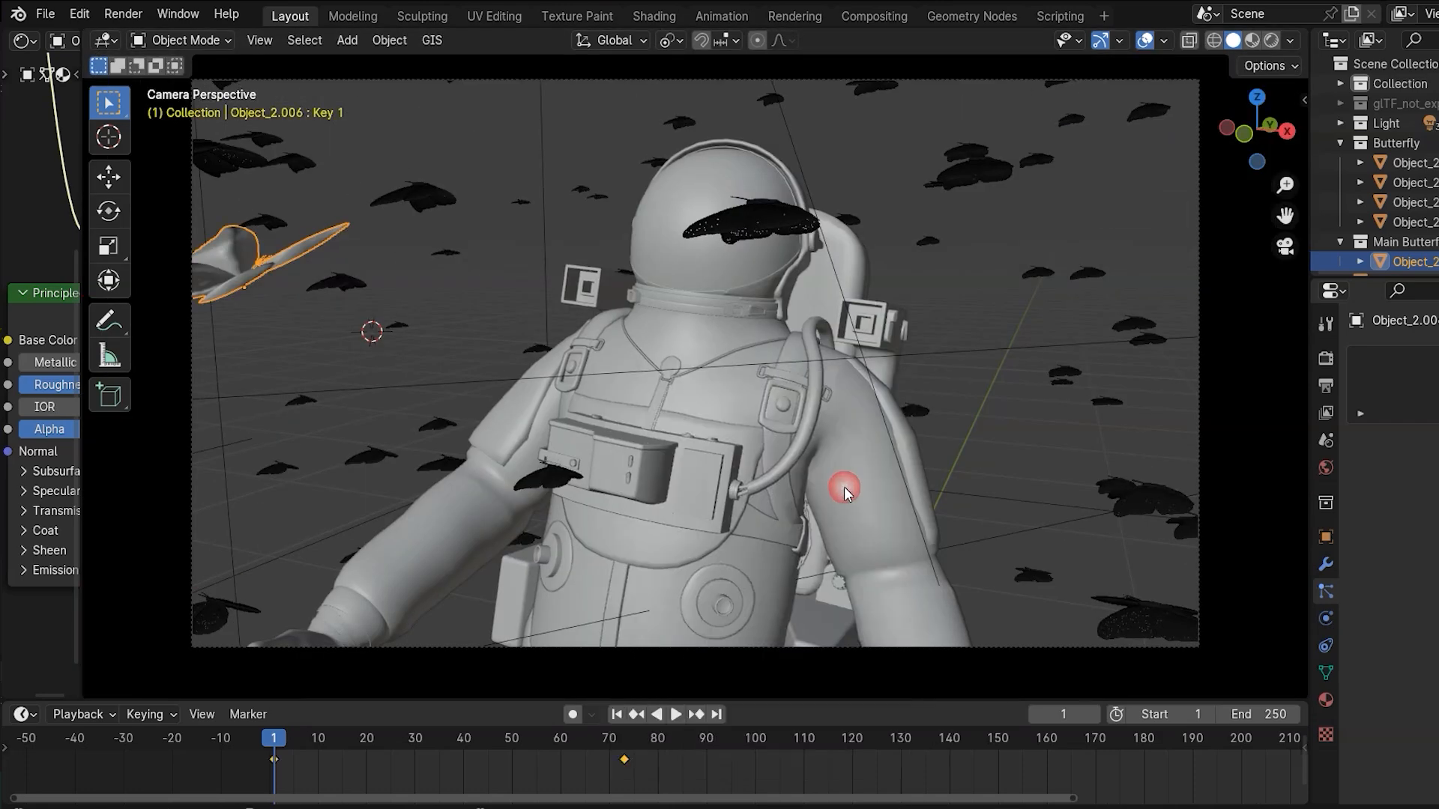
key("space")
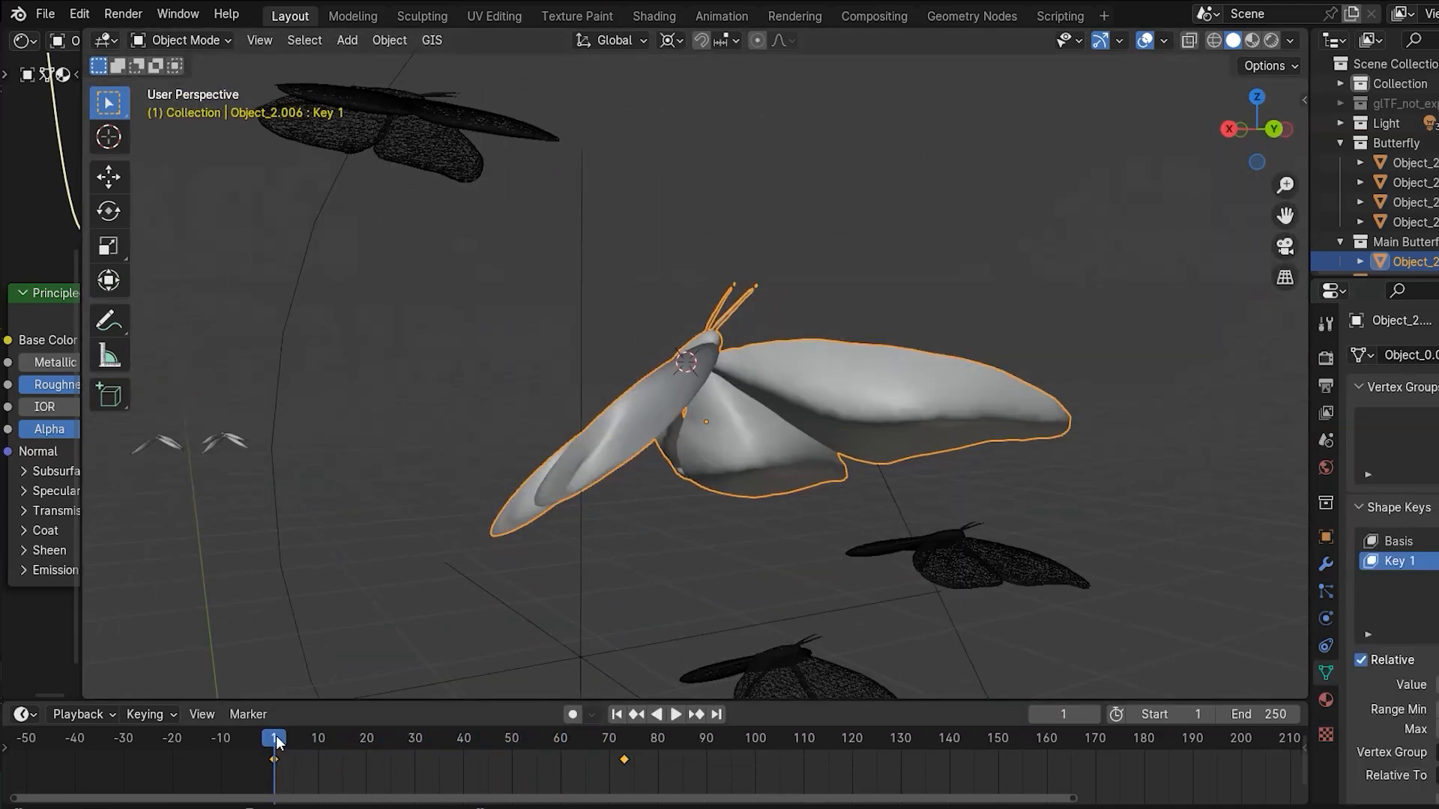
- Turn on Auto Keying and set the wing pose at a later frame
left_click(573, 714)
left_click_drag(276, 742, 342, 741)
left_click(304, 740)
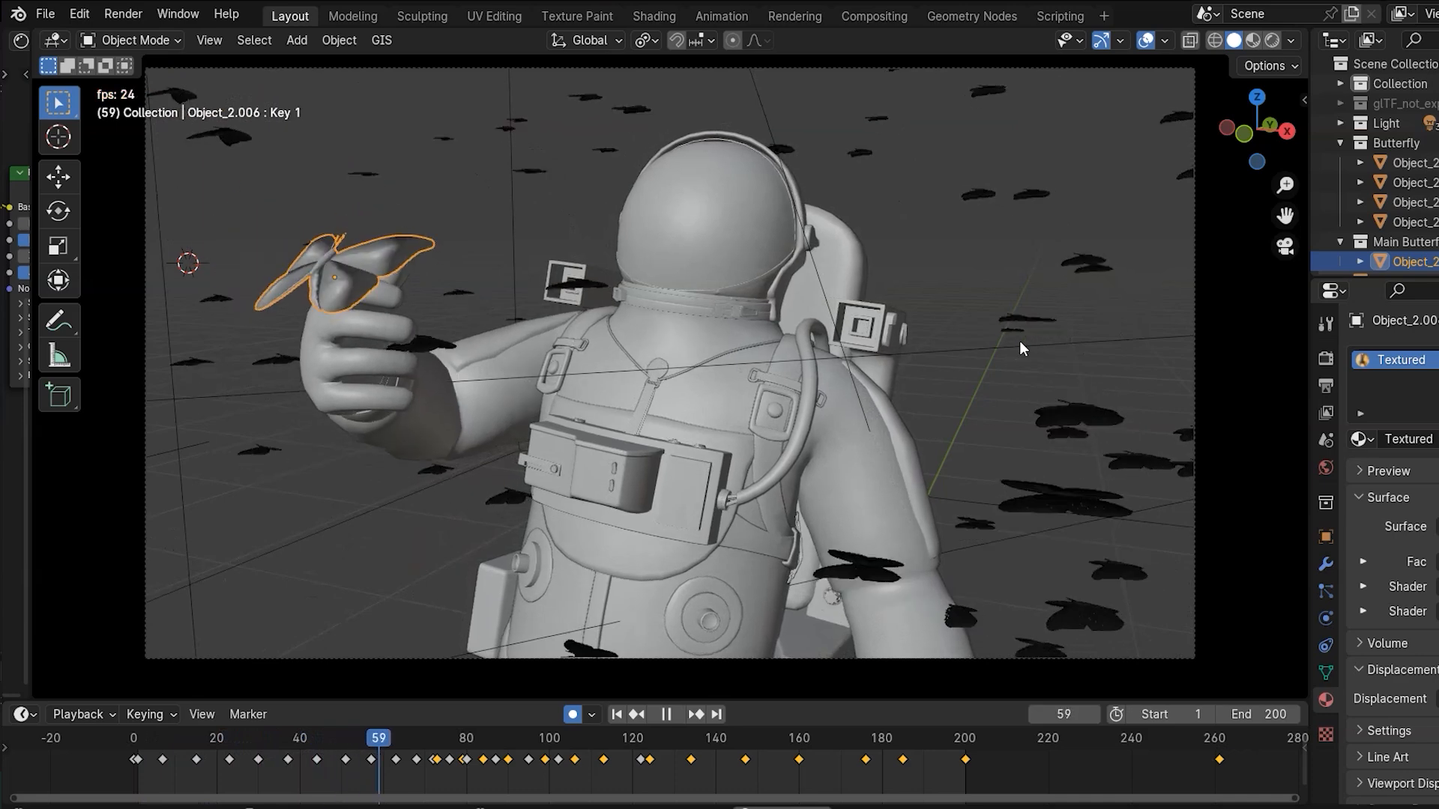
- At frame 60, frame the main butterfly and switch the viewport to Rendered shading
left_click_drag(32, 433, 463, 427)
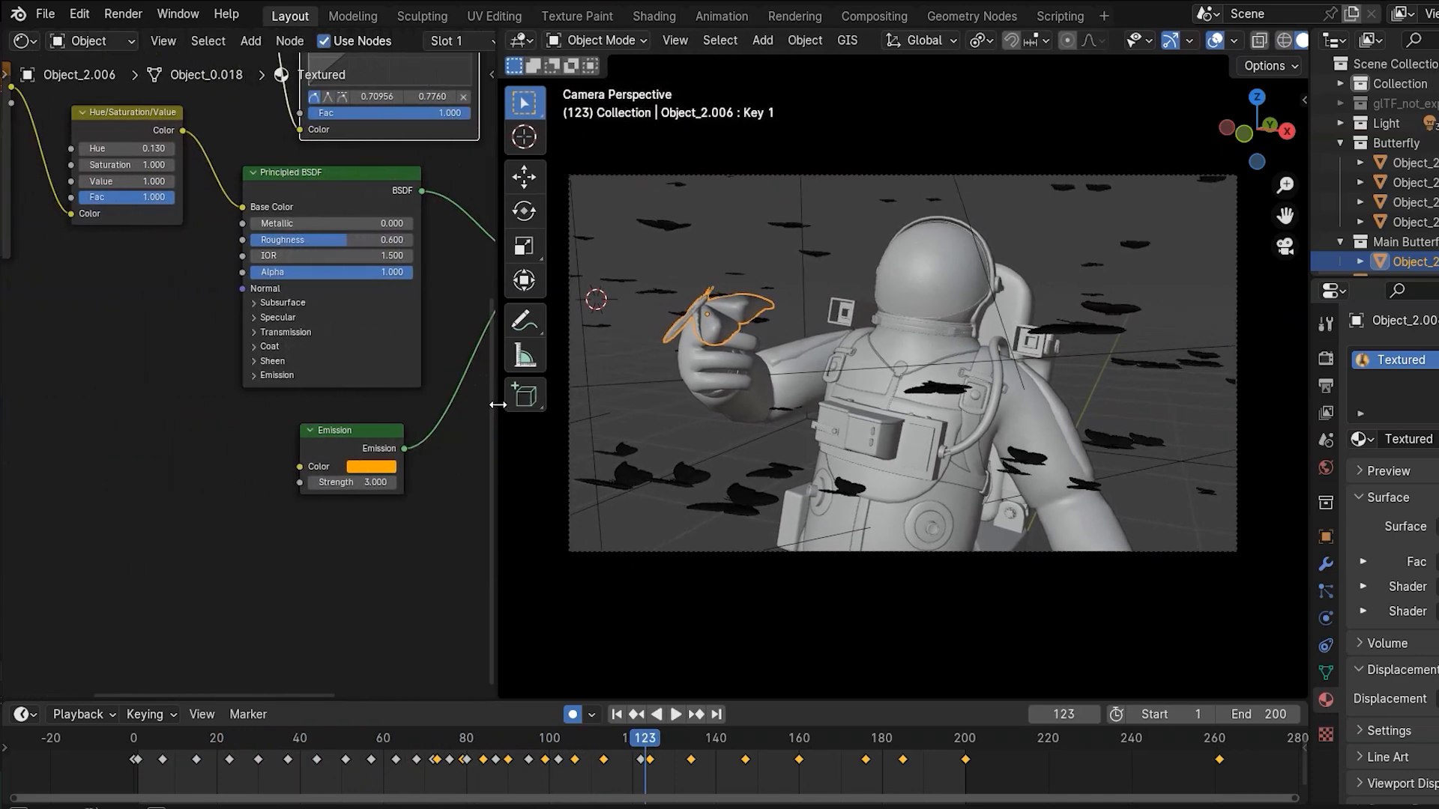
left_click_drag(522, 733, 383, 738)
key("KP_Decimal")
middle_click_drag(681, 361, 822, 357)
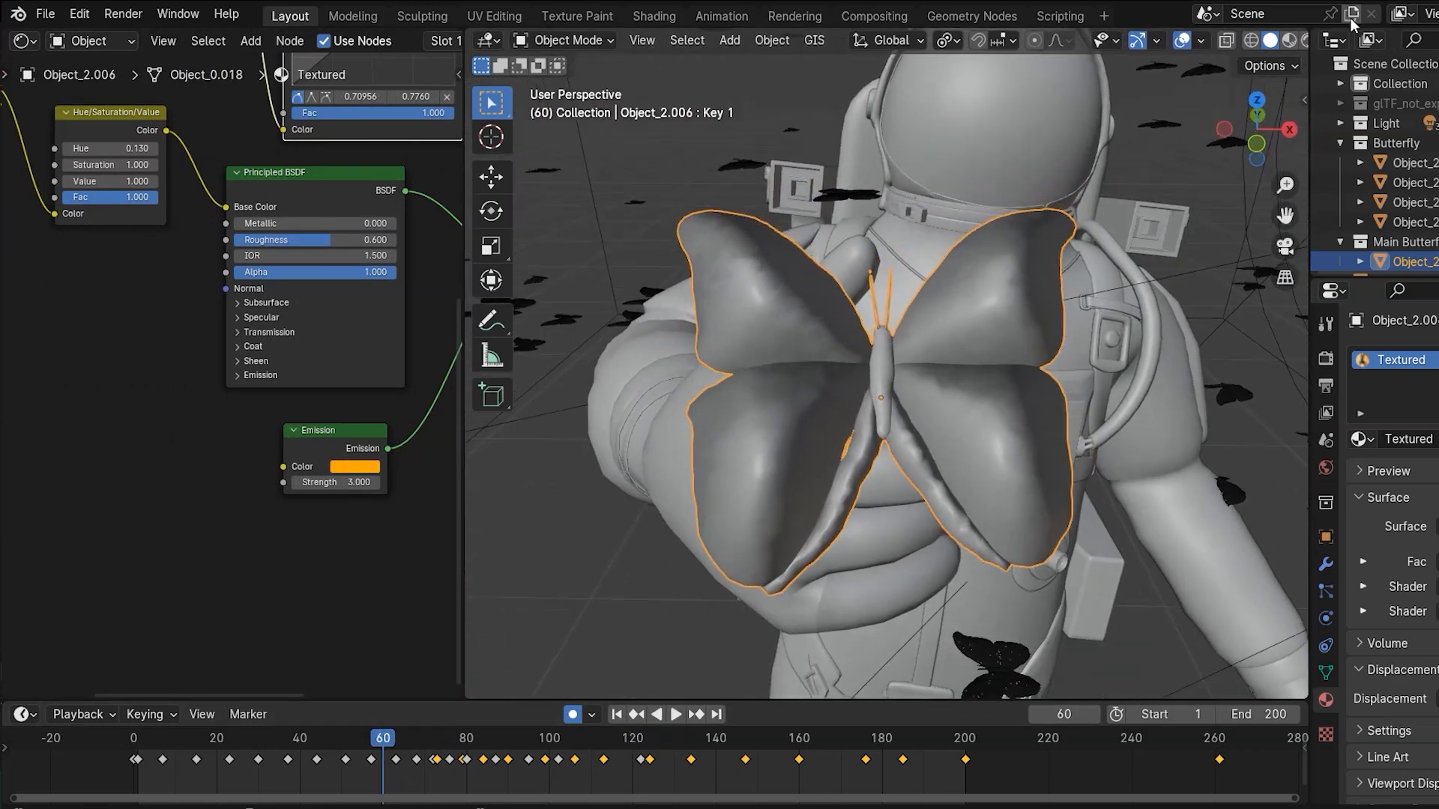
left_click(1306, 40)
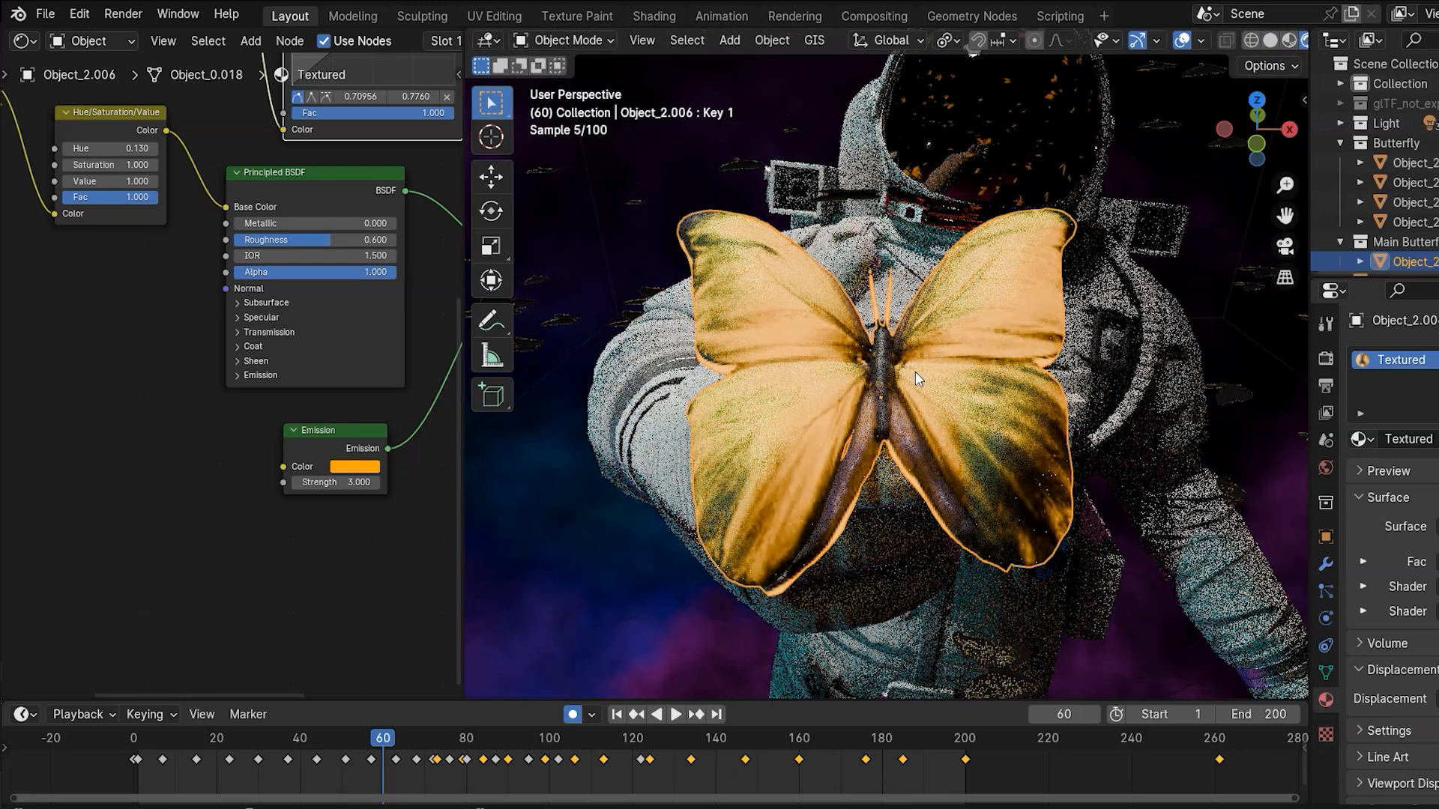
middle_click_drag(204, 249, 158, 474)
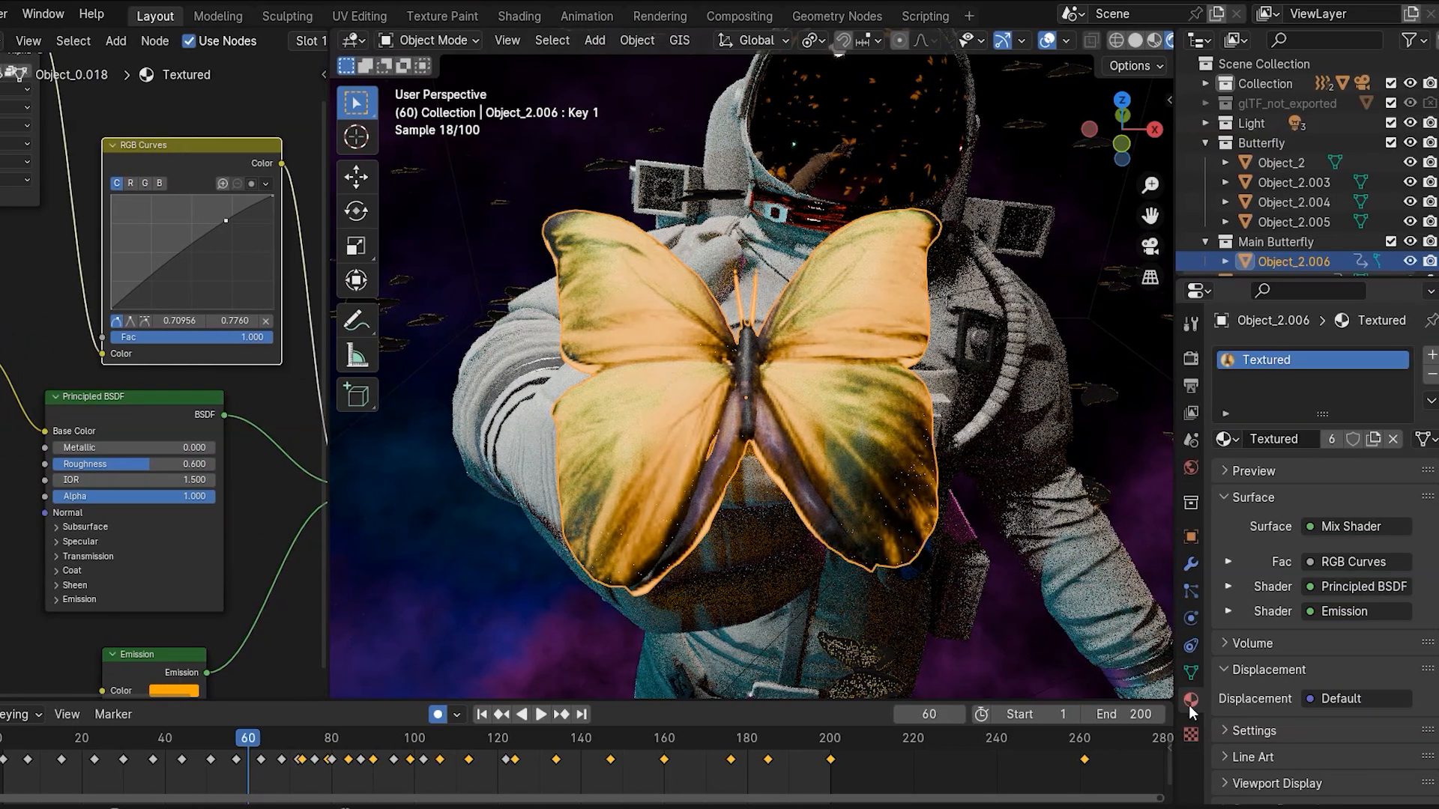
- Make the butterfly's Textured material single-user, creating Textured.001
left_click(1188, 702)
scroll(913, 398, "down", 3)
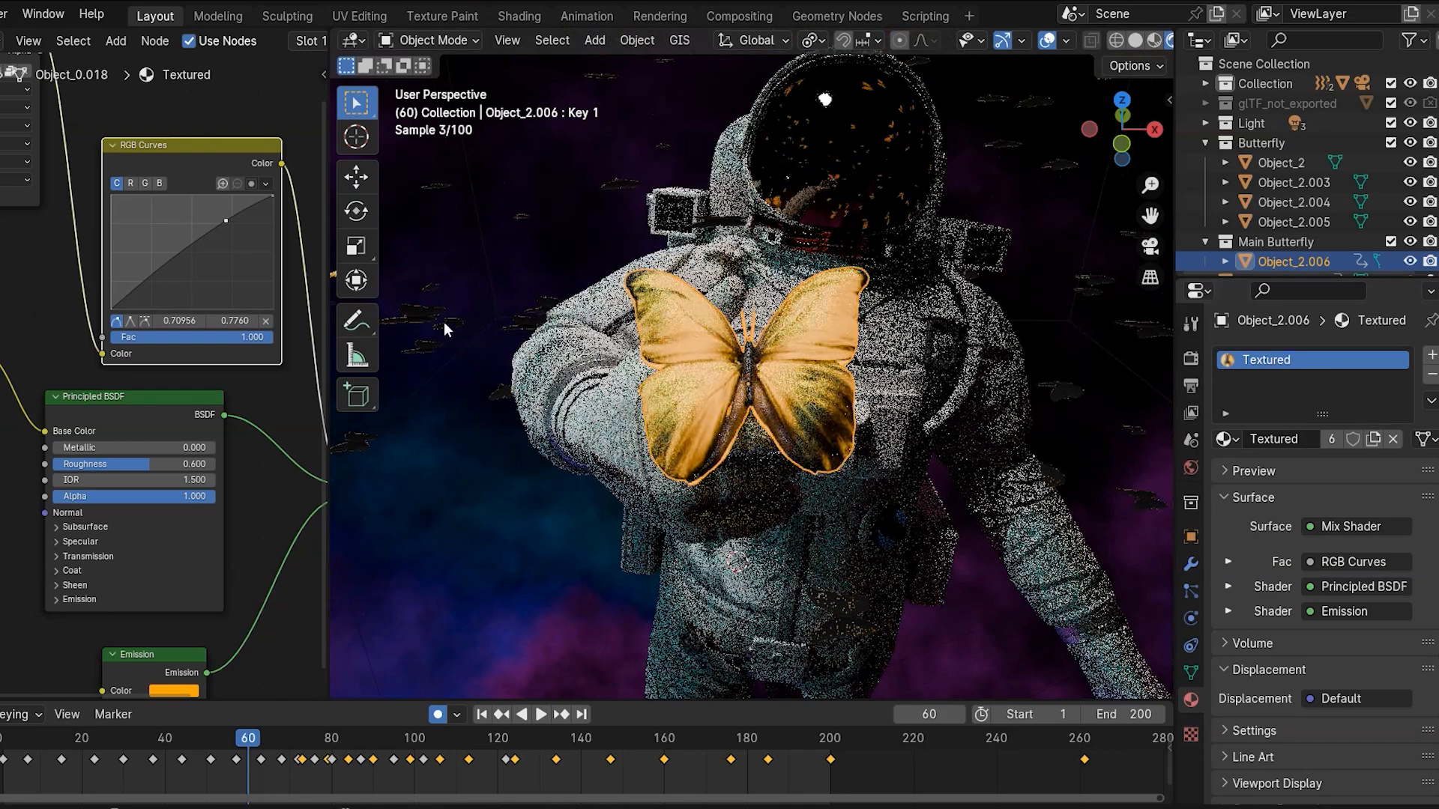
left_click(424, 312)
left_click(816, 355)
scroll(815, 355, "up", 1)
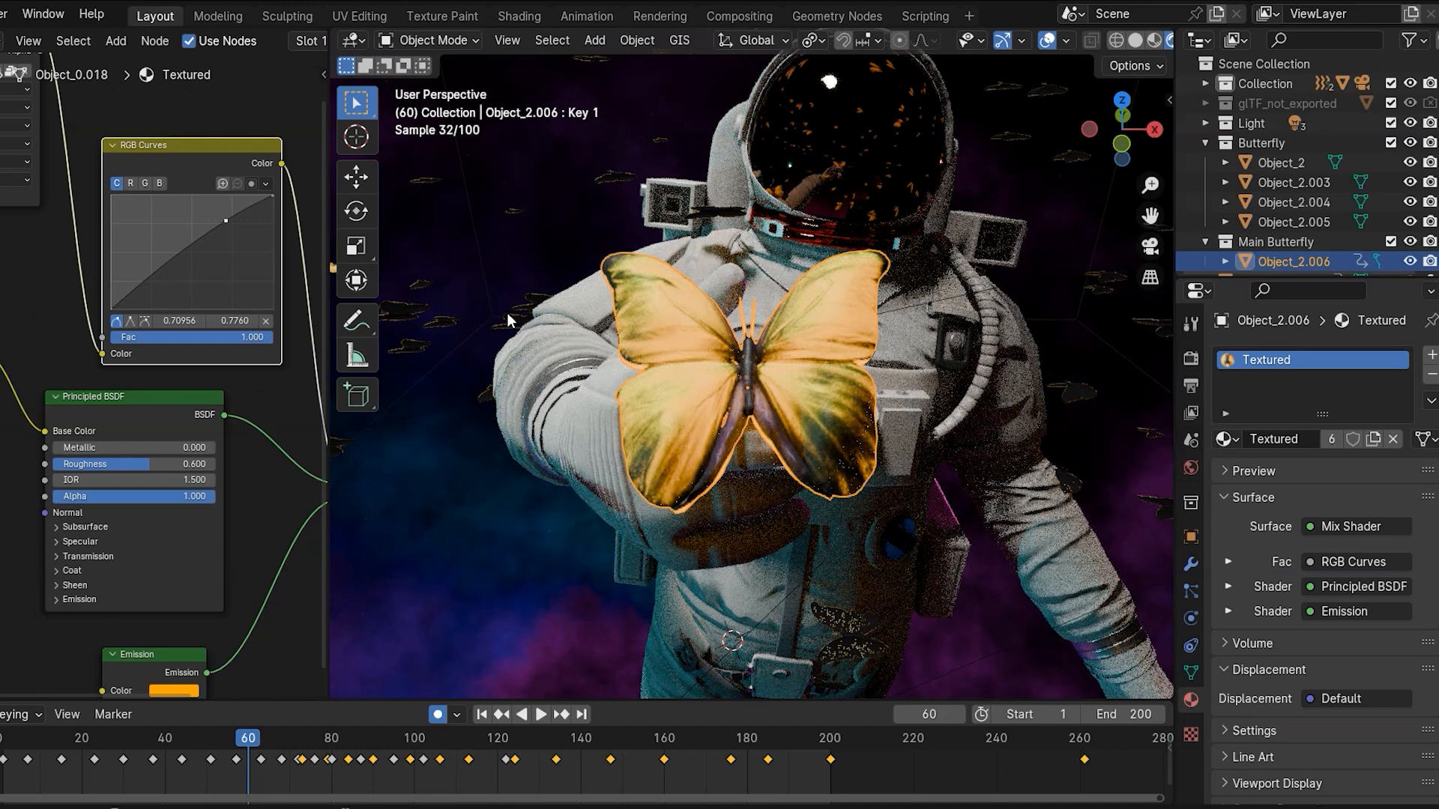
left_click(1330, 440)
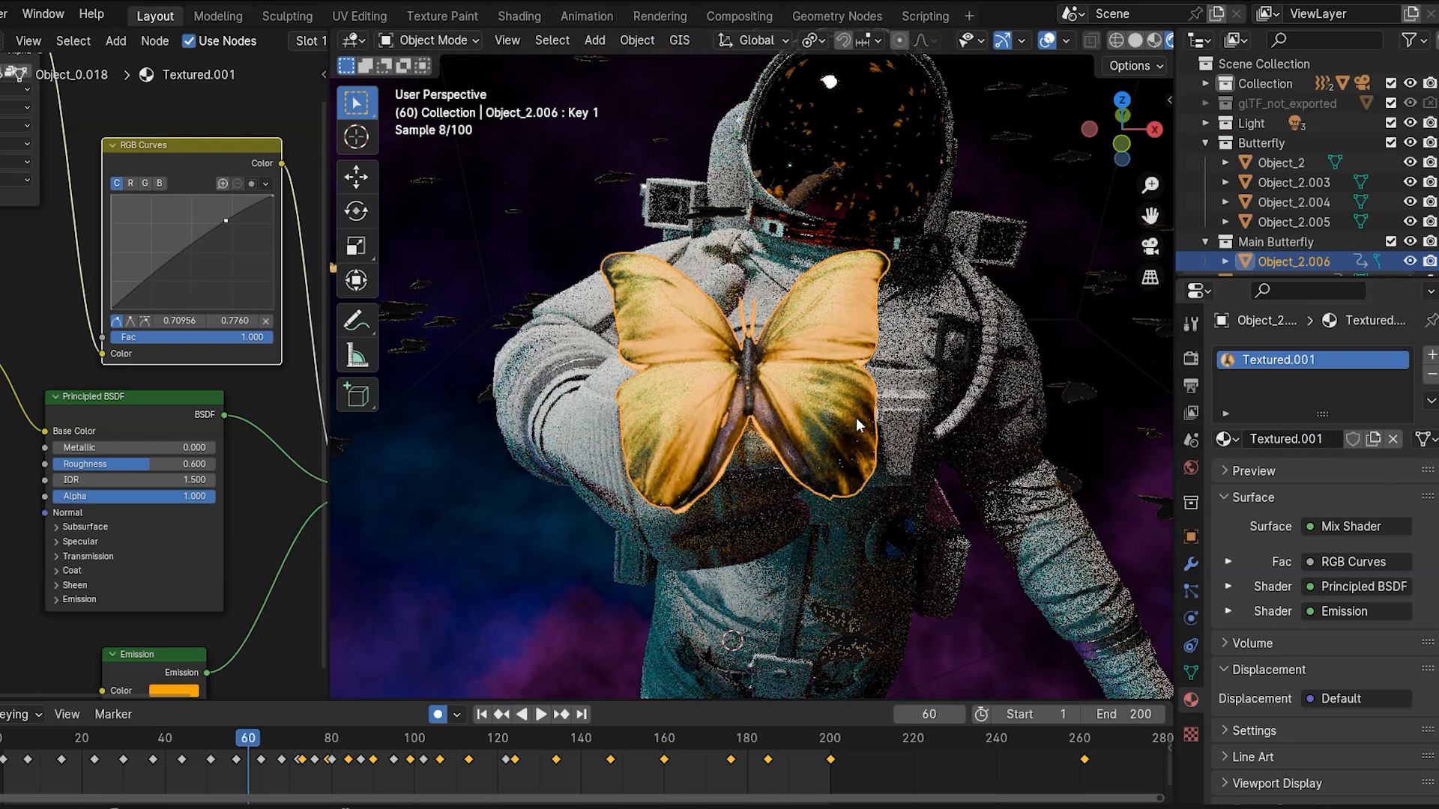
- Rename the butterfly's material to 'Textured.main butterfly'
double_click(1334, 362)
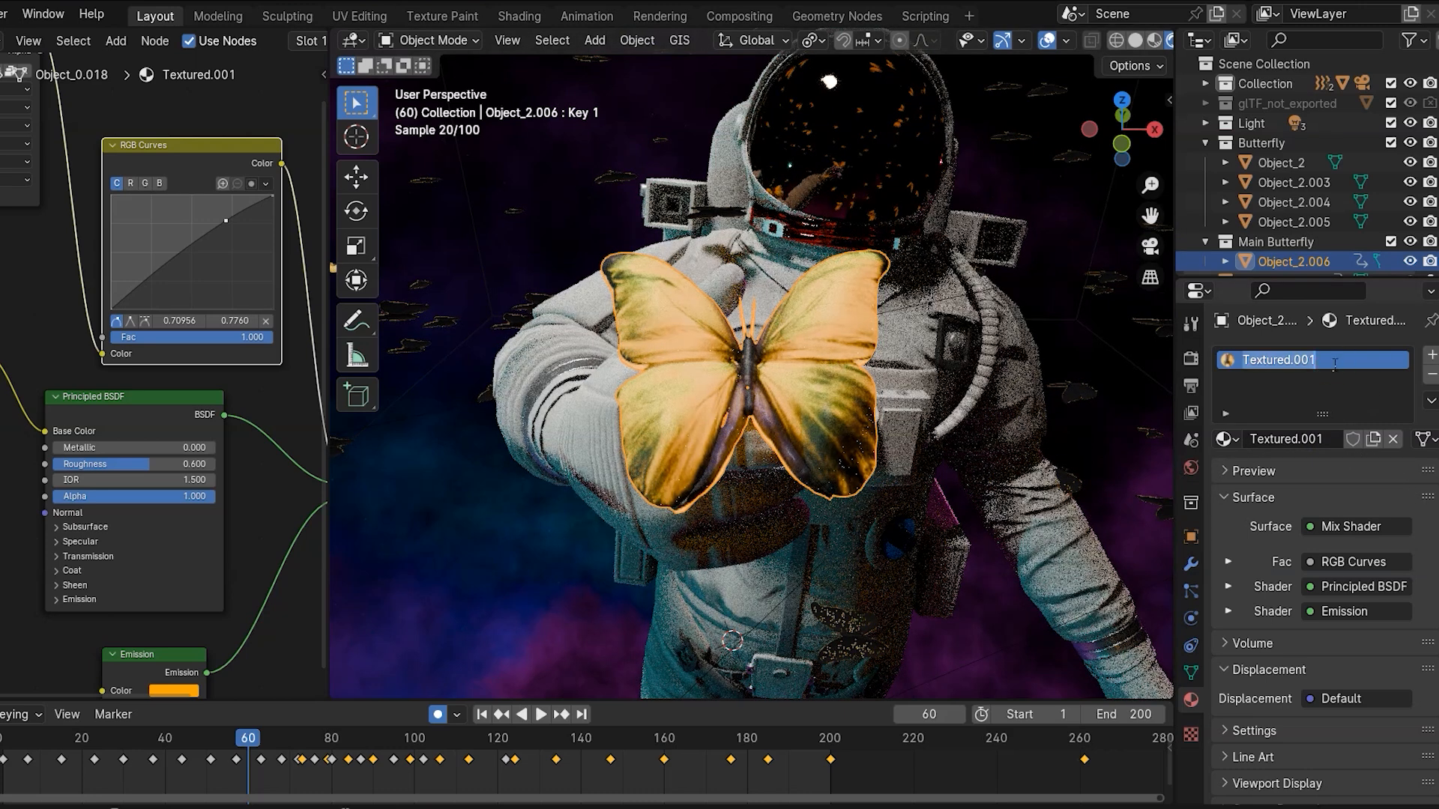
left_click(1334, 363)
key("BackSpace")
key("BackSpace")
key("BackSpace")
type("main")
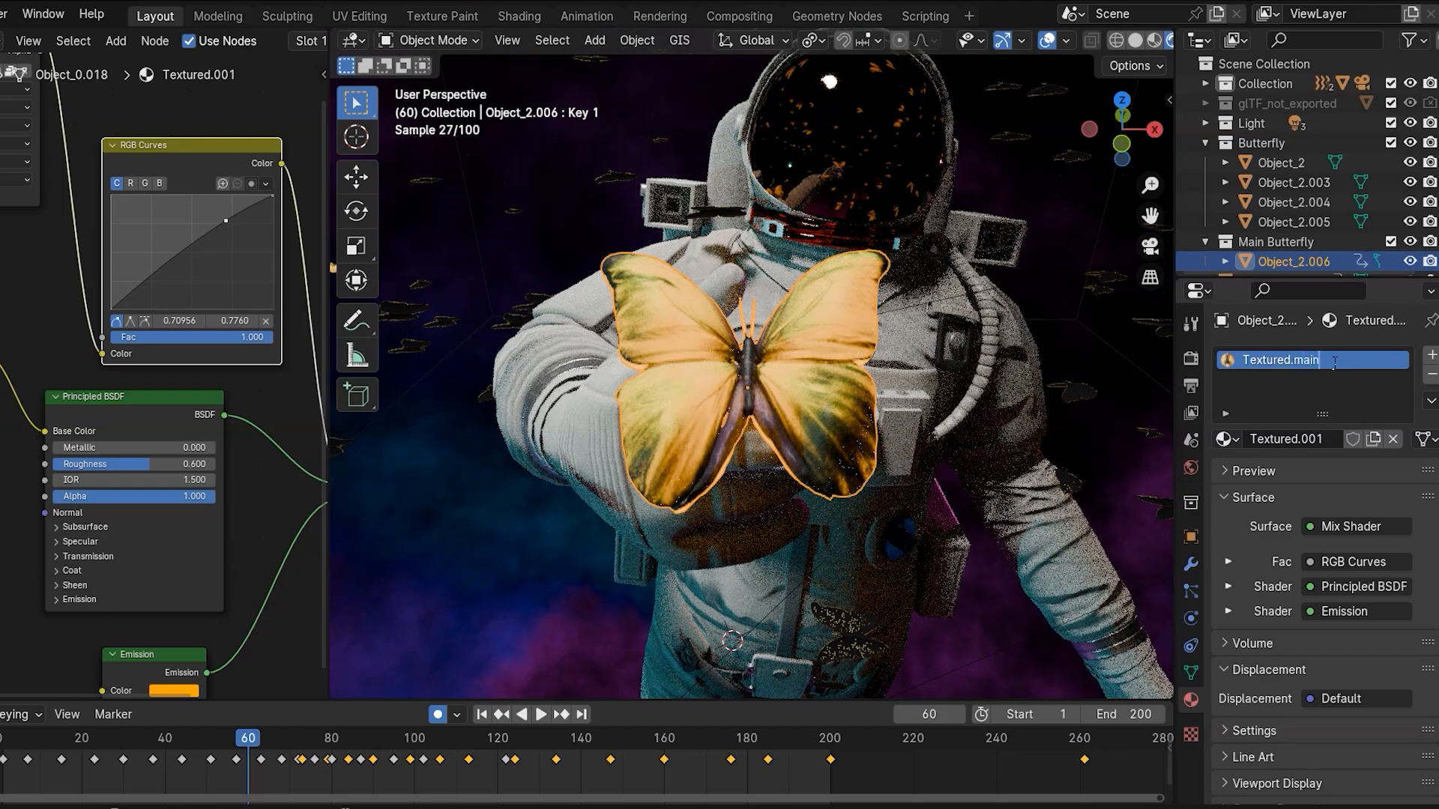
type(" butterfly")
key("Return")
- Set the Hue/Saturation/Value node's Hue to 0.410
middle_click_drag(90, 374, 224, 367)
scroll(105, 367, "up", 10)
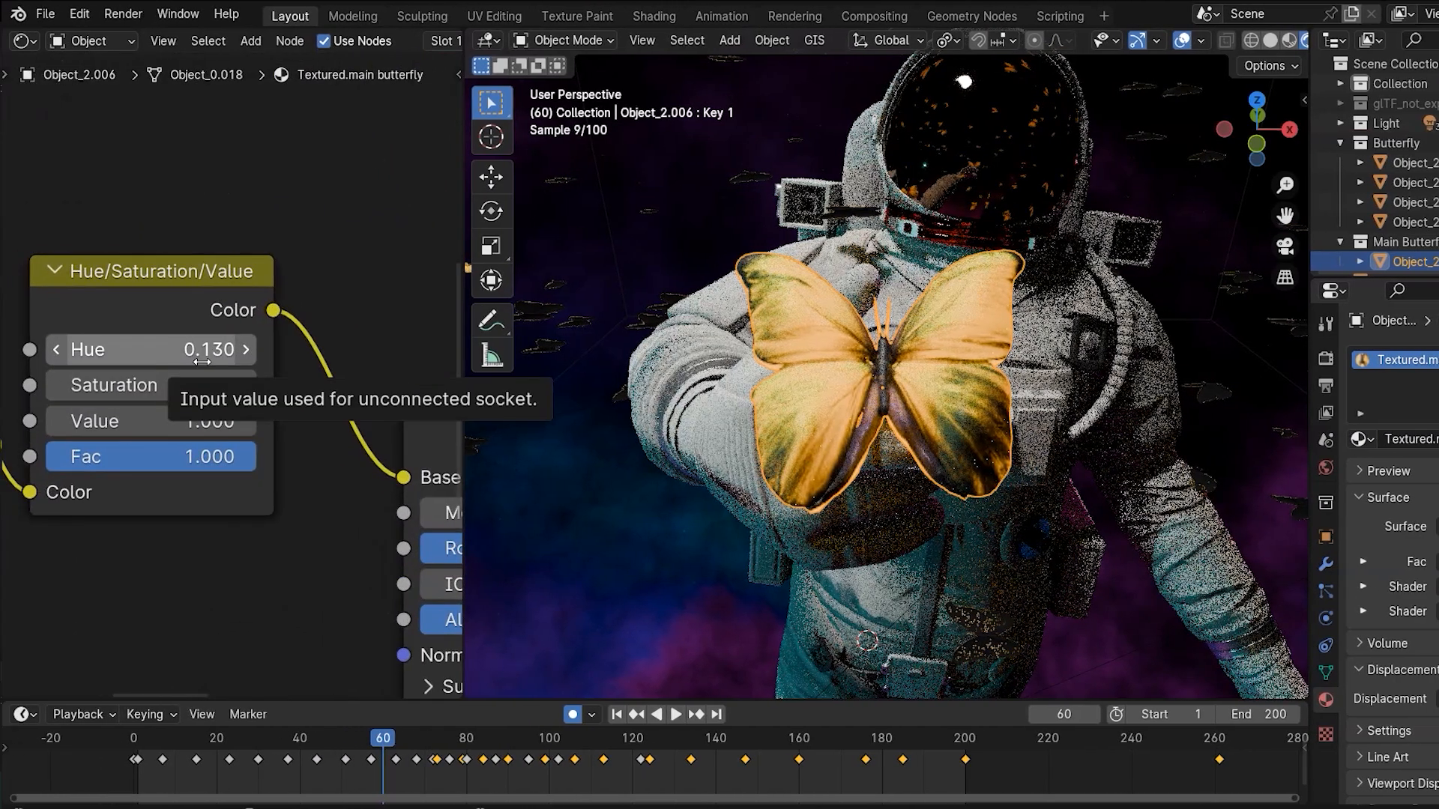
left_click(202, 358)
key("BackSpace")
type(".41")
key("Return")
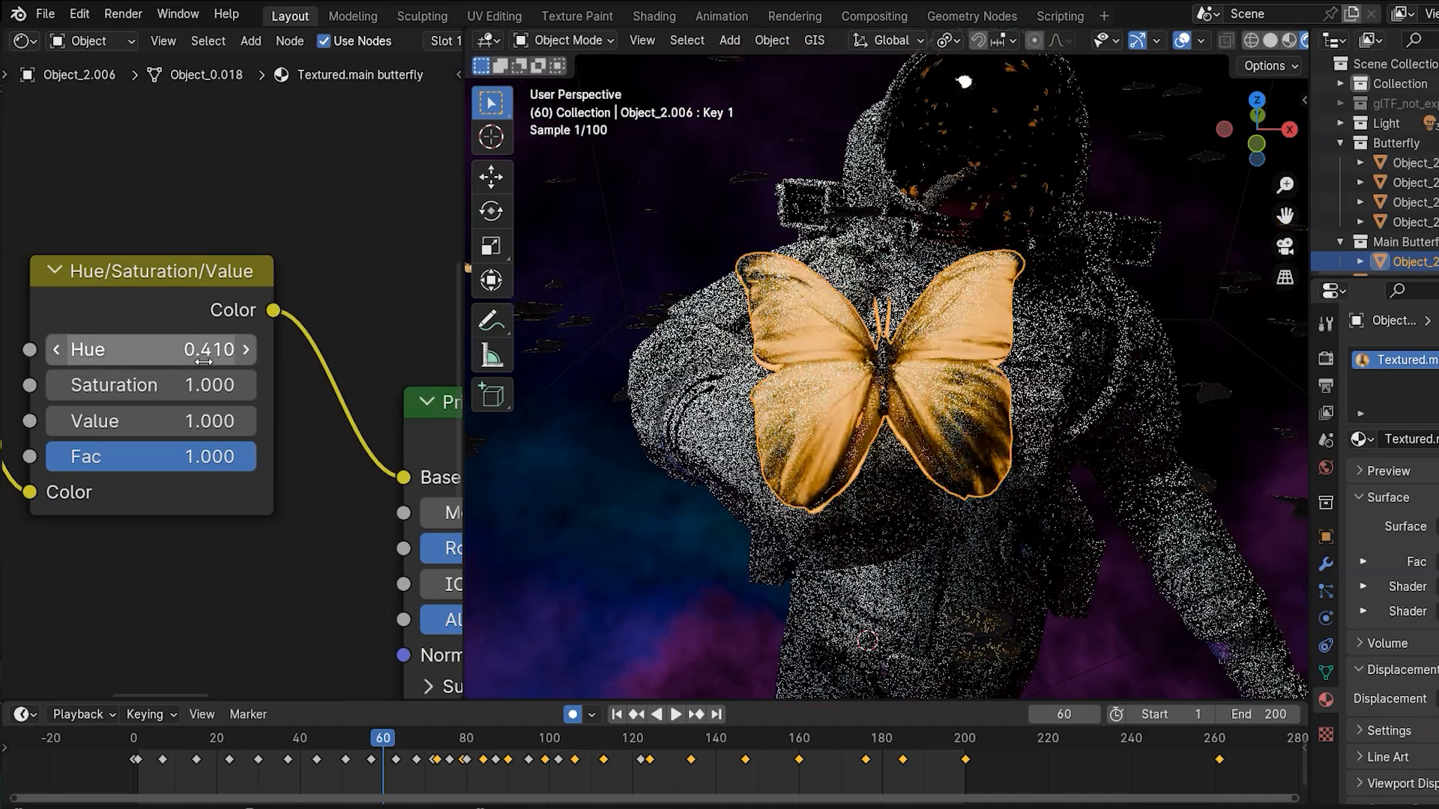
- Change the Emission colour from orange to cyan, check it through the camera, and return to Solid shading
scroll(233, 386, "down", 4)
middle_click_drag(293, 482, 6, 141)
left_click(250, 518)
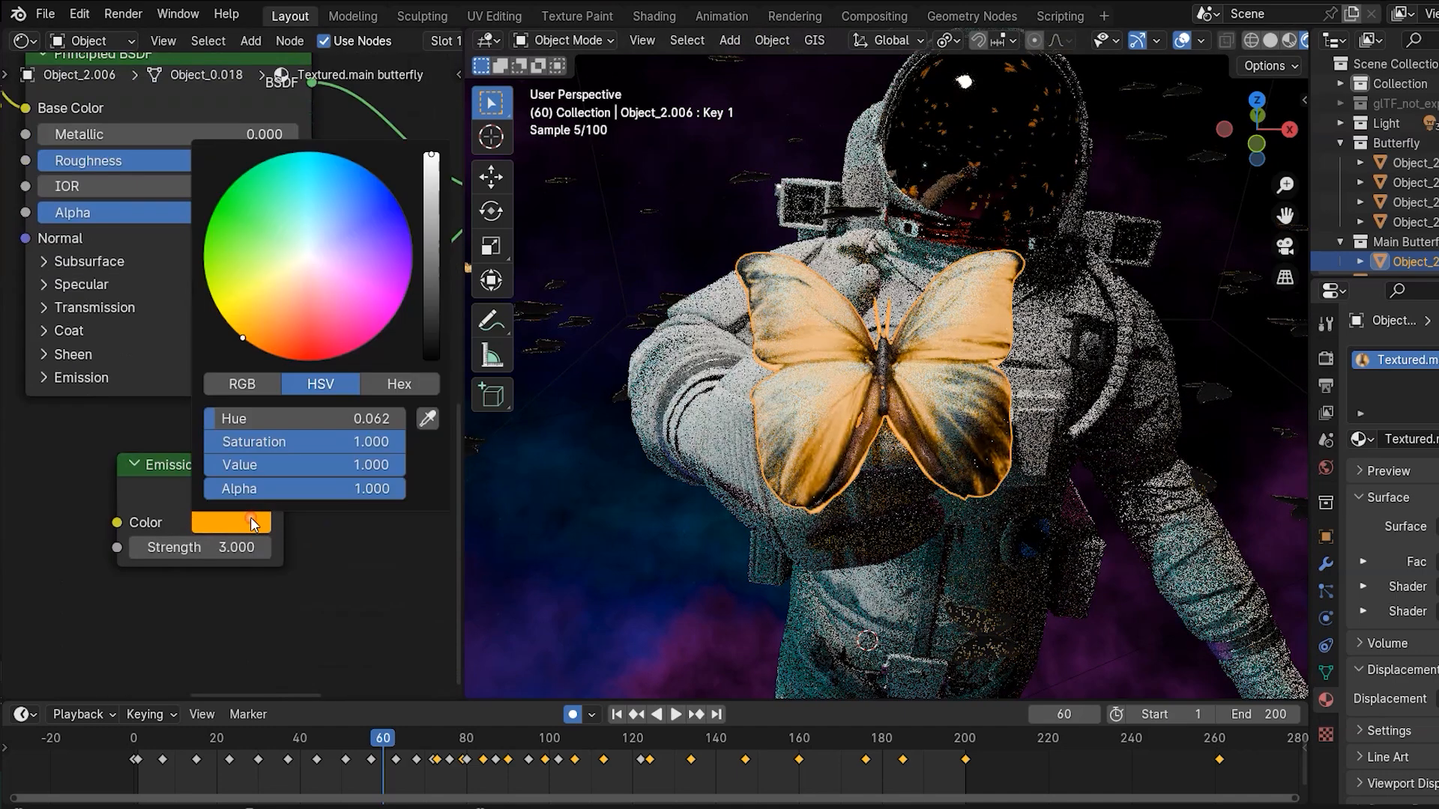
left_click_drag(357, 200, 314, 151)
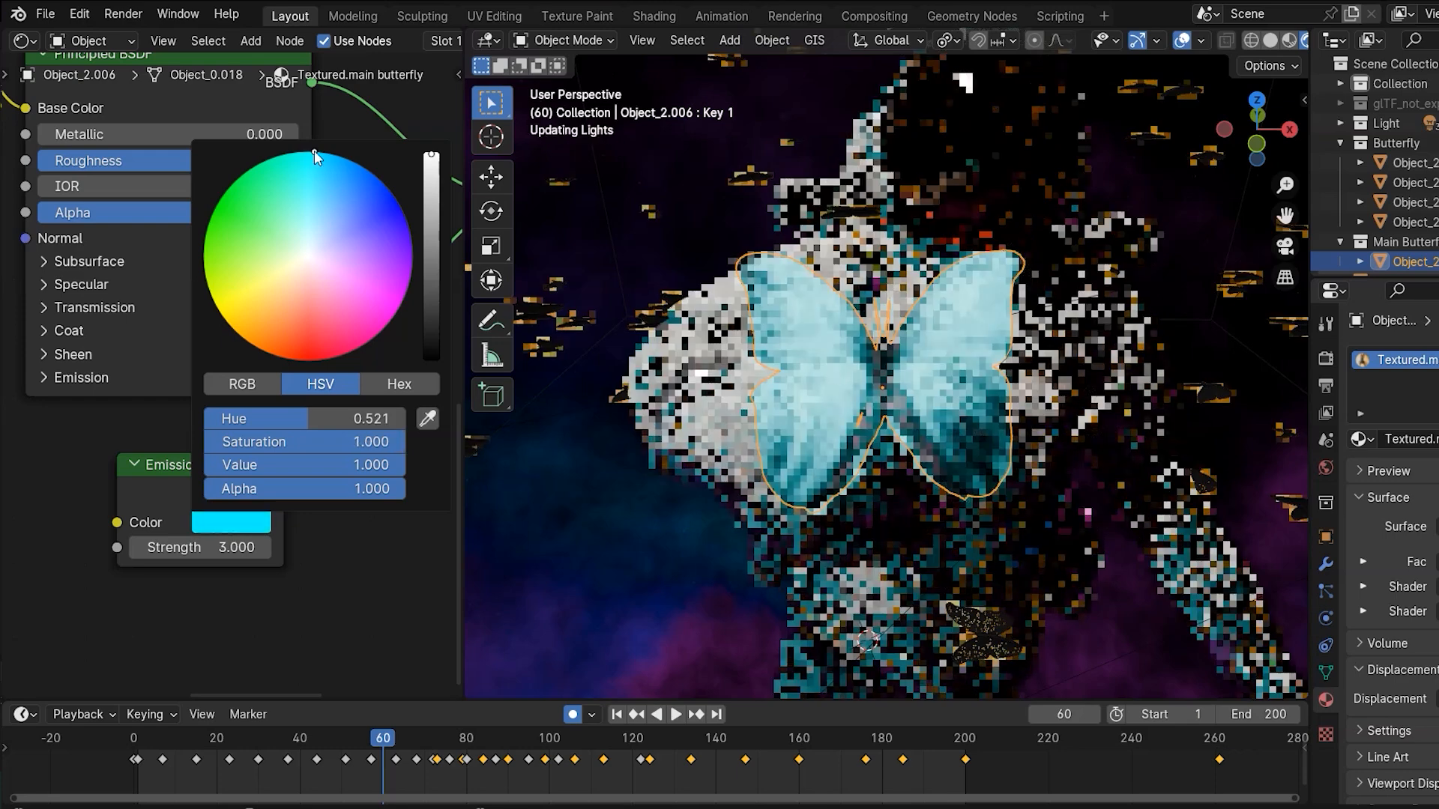
key("KP_0")
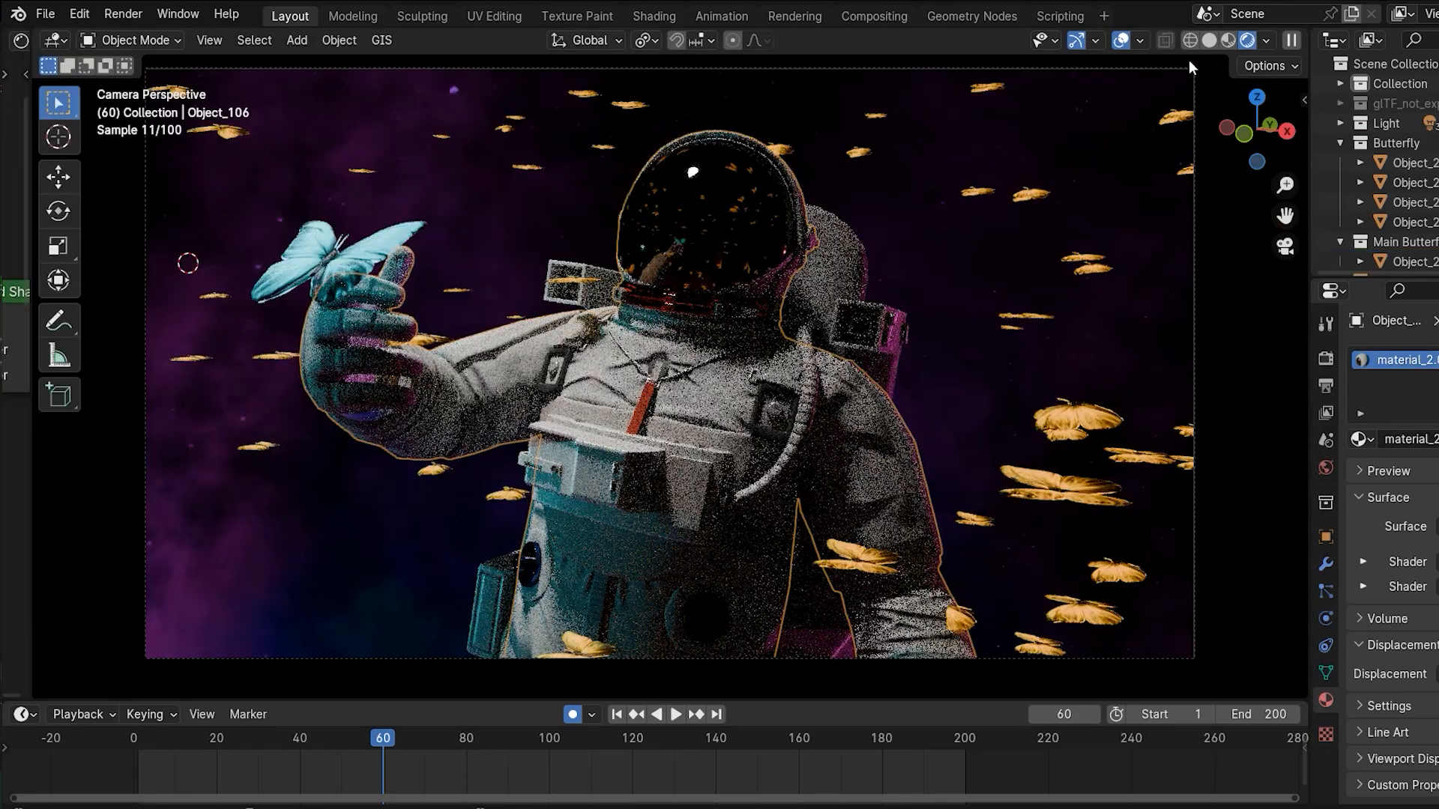
left_click(1210, 40)
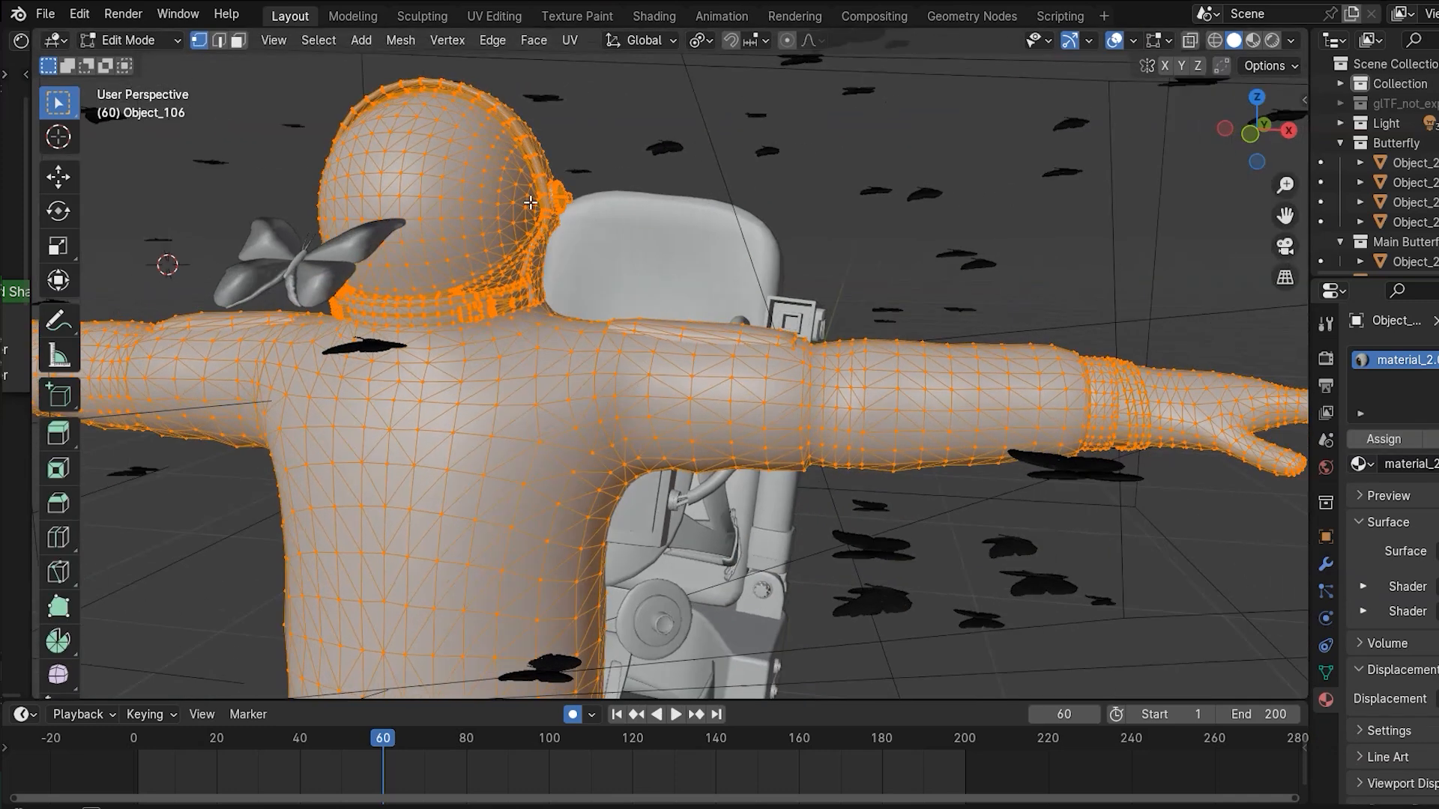
- Select the helmet visor's linked geometry, separate it into Object_106.001, and preview it in Rendered shading
middle_click_drag(530, 202, 497, 155)
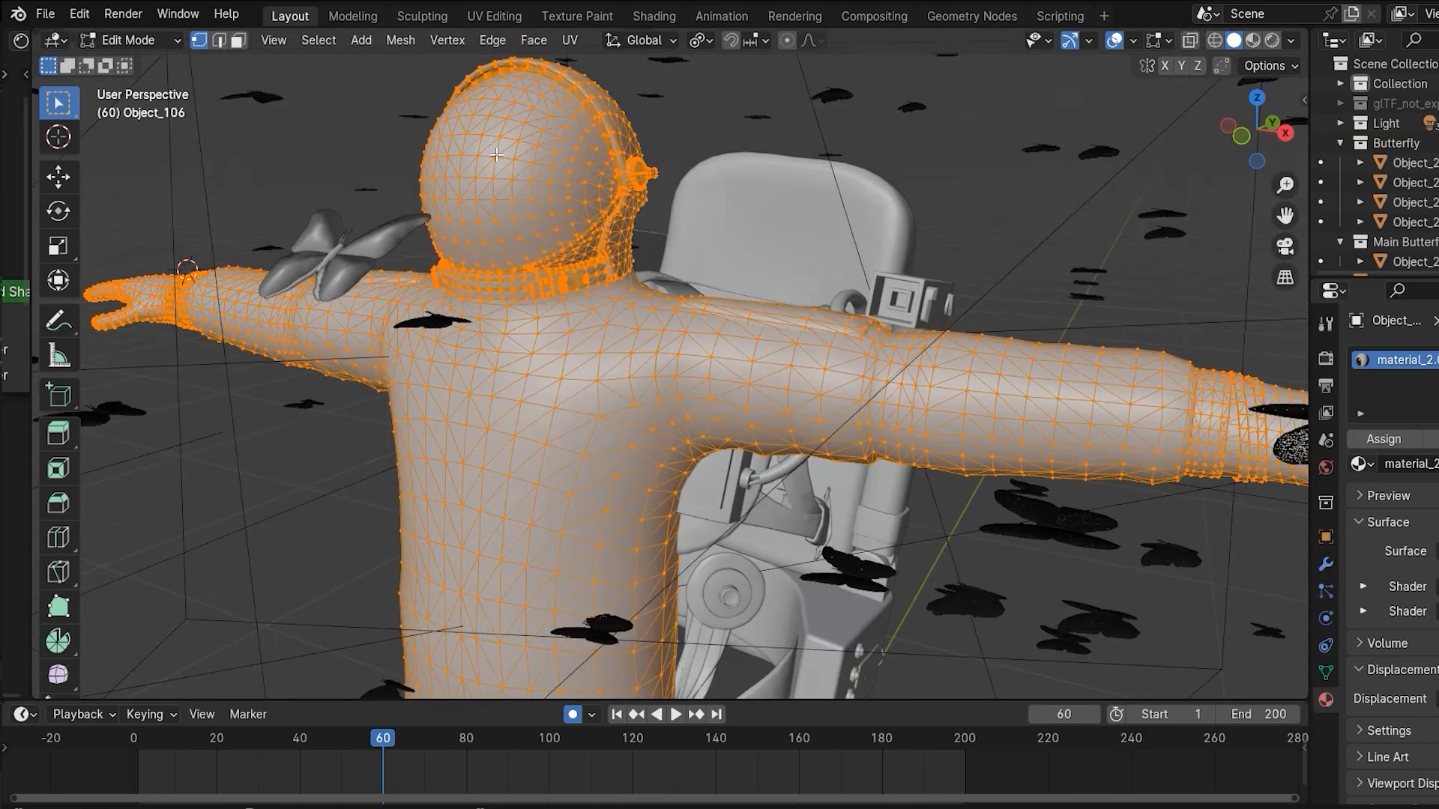
left_click(496, 156)
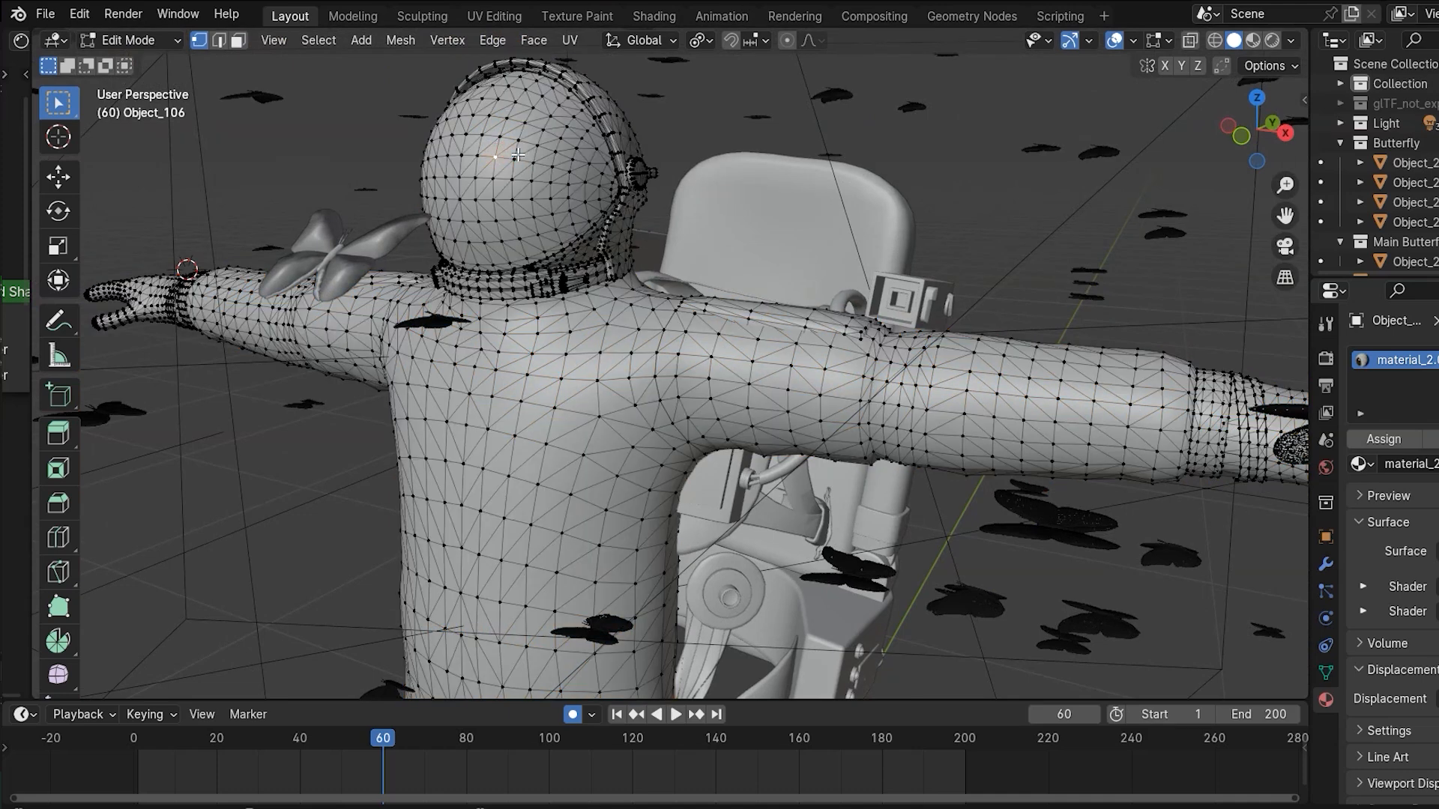
key("ctrl+l")
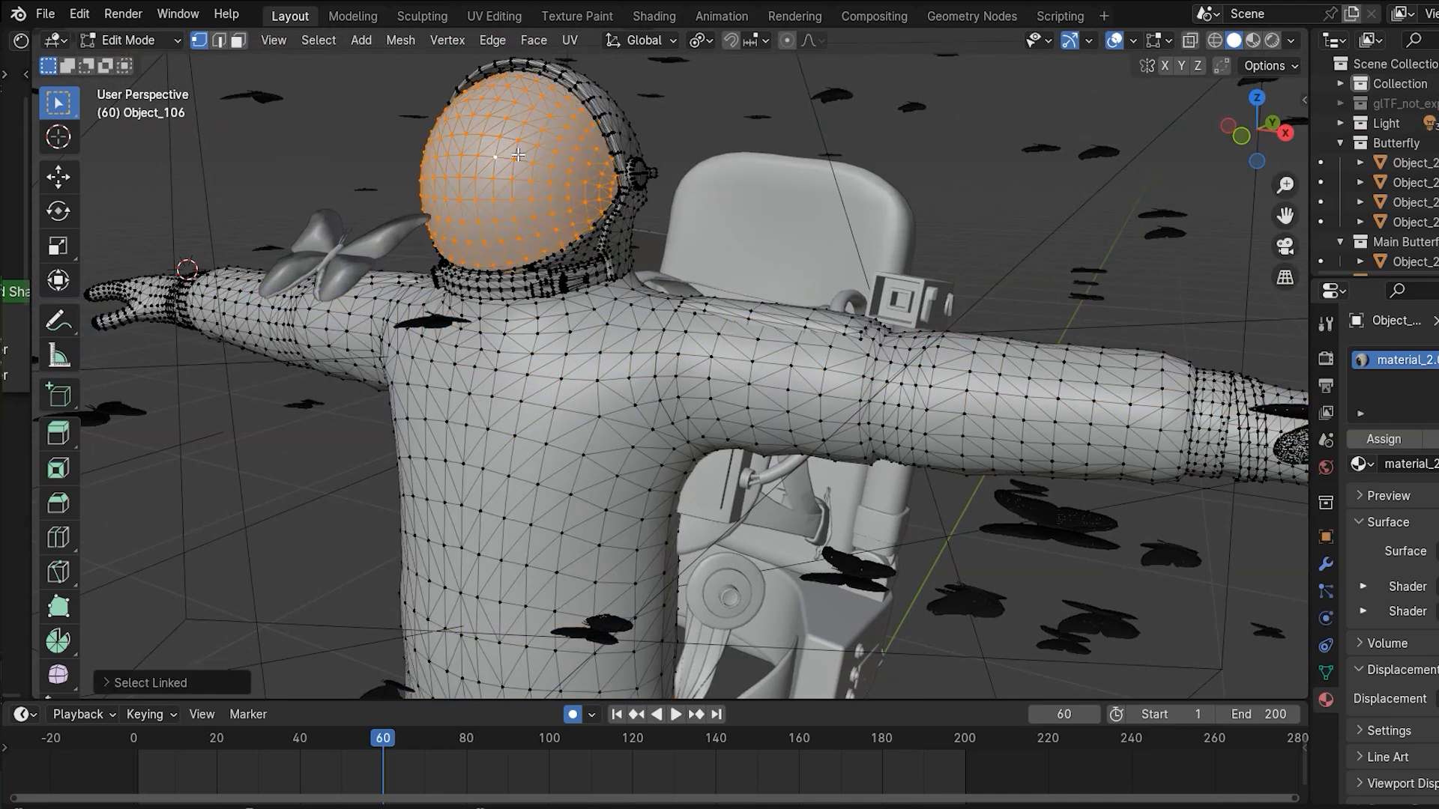
key("p")
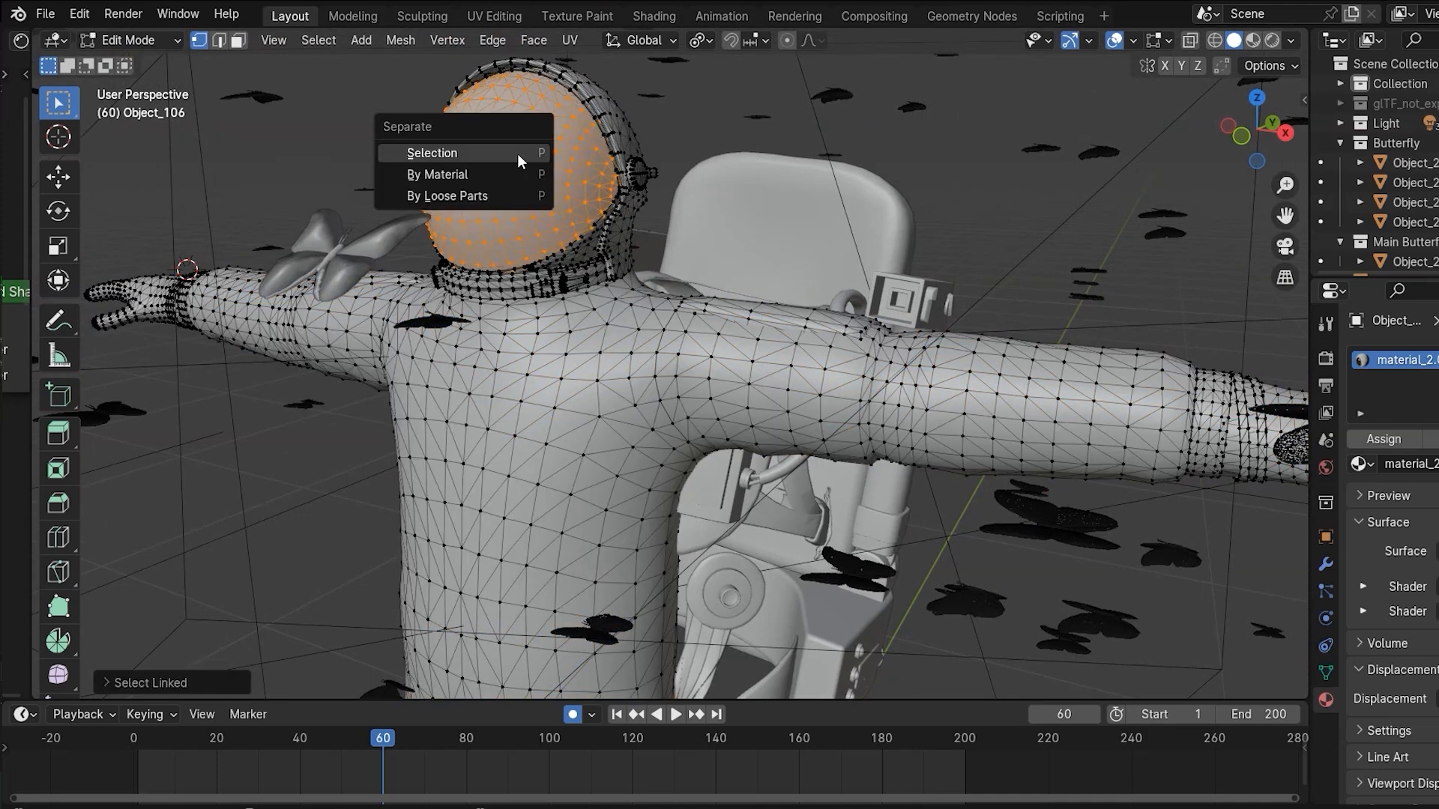
left_click(517, 154)
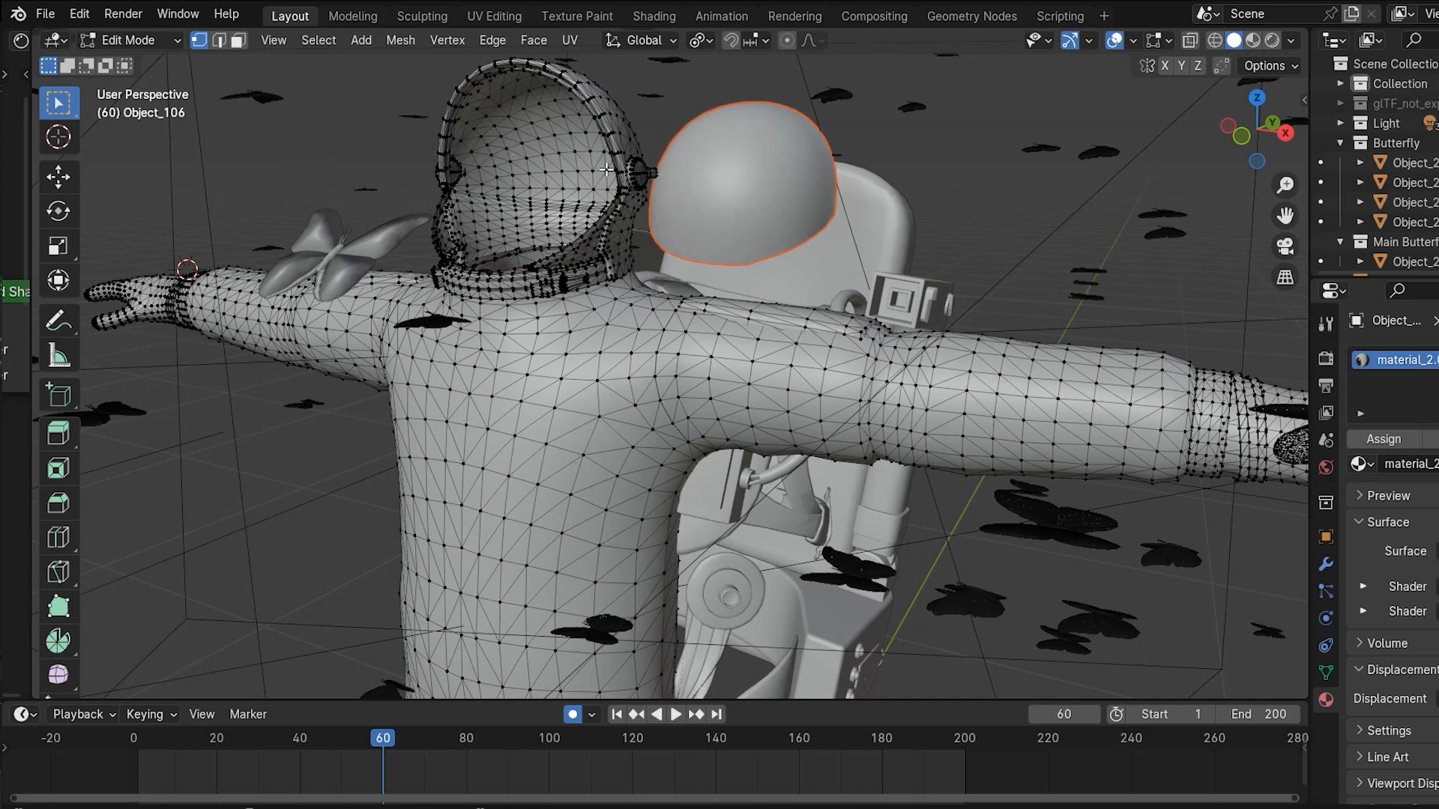
key("Tab")
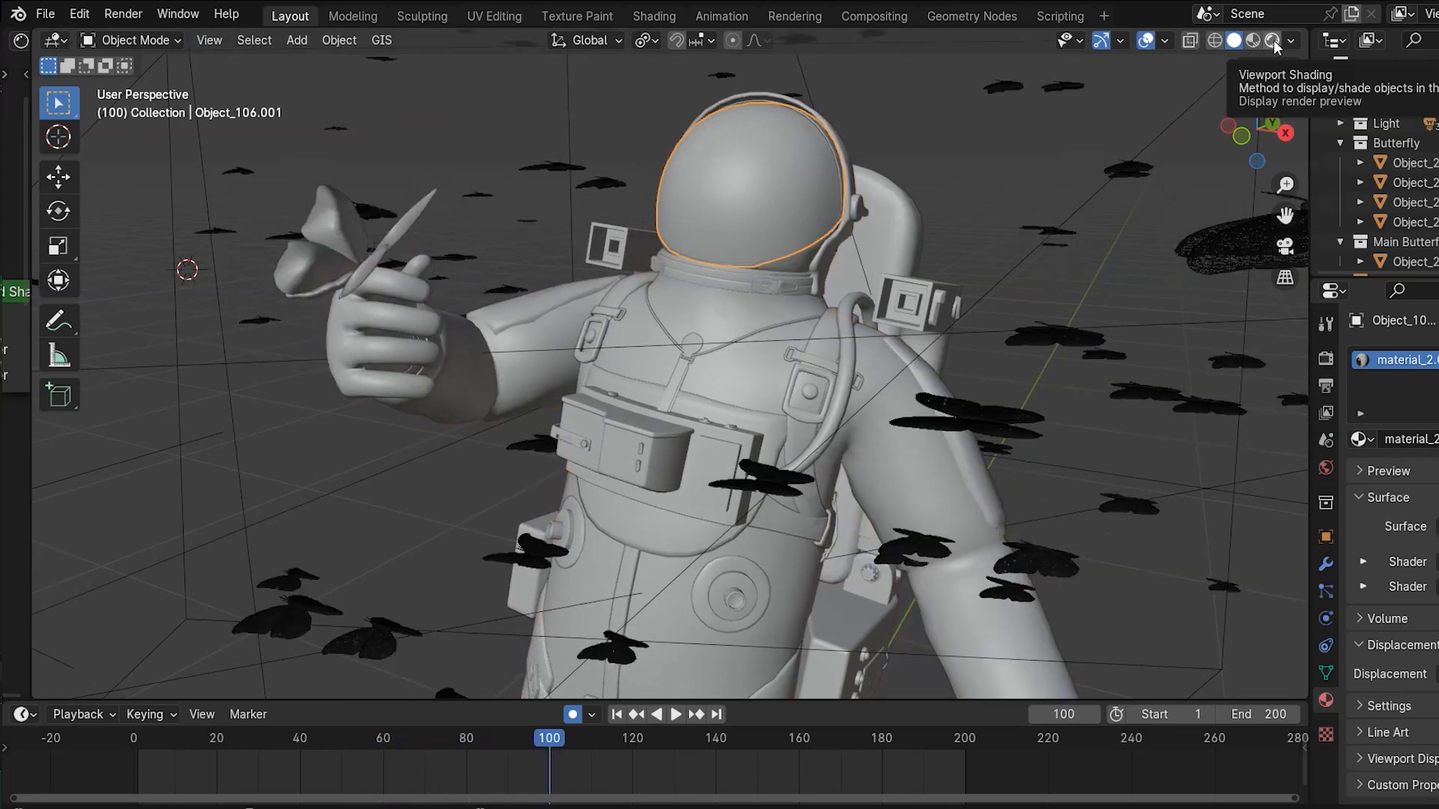
left_click(1274, 40)
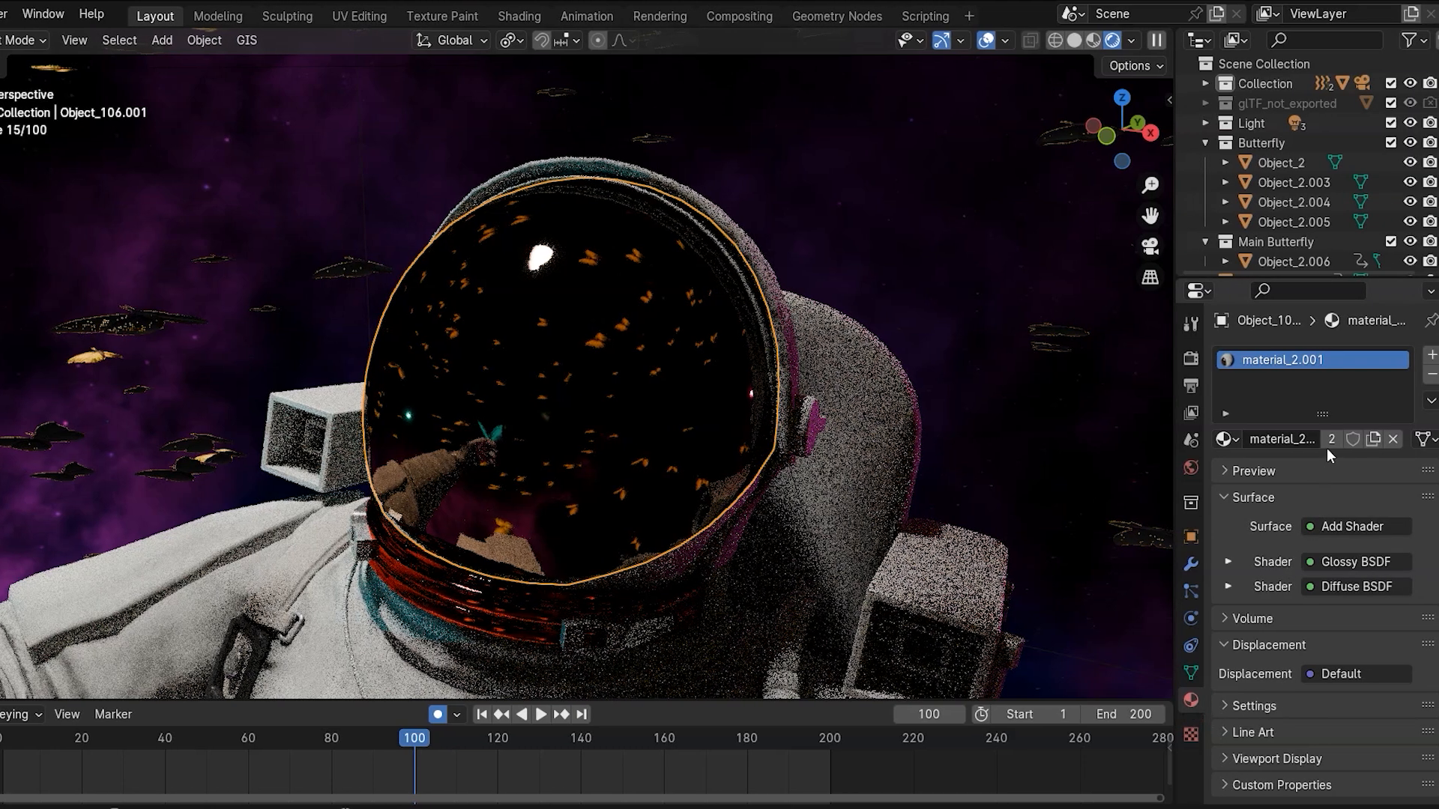
- Make the visor's material single-user and rename it 'material_2.glass'
left_click(1332, 438)
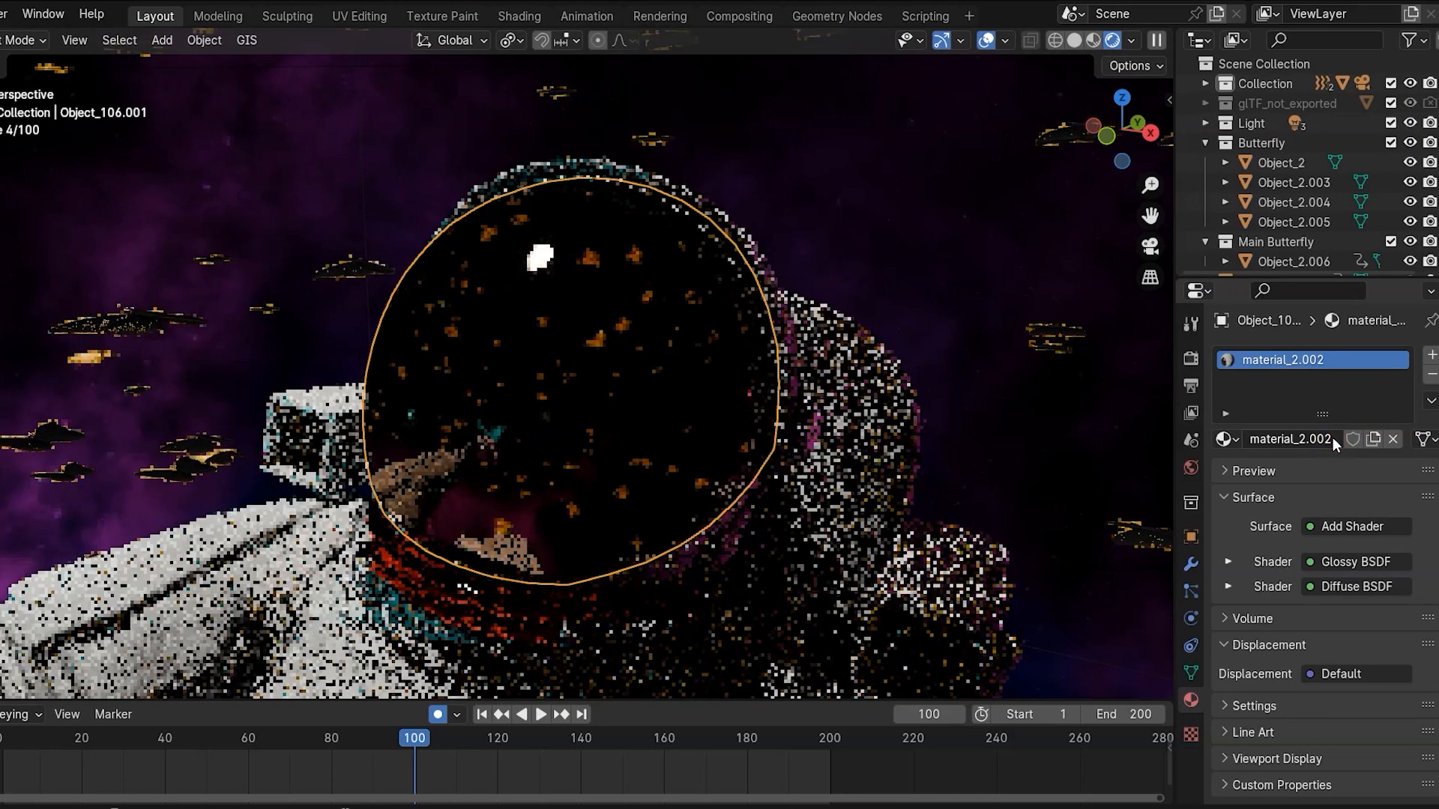
double_click(1340, 365)
key("BackSpace")
key("BackSpace")
key("BackSpace")
type("glass")
key("Return")
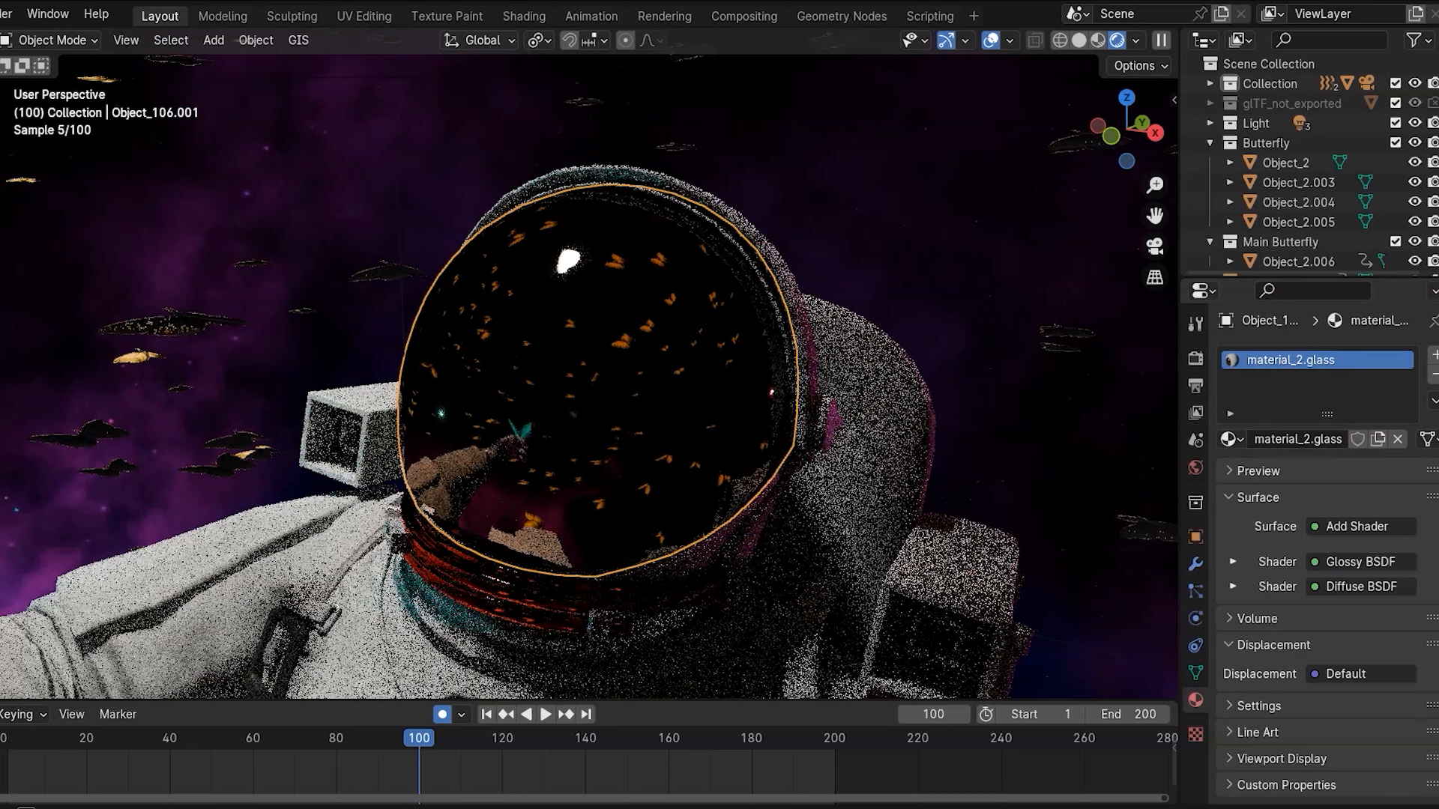
- Delete the visor material's old shader nodes
left_click_drag(2, 318, 1018, 317)
scroll(380, 314, "down", 7)
middle_click_drag(380, 315, 645, 190)
scroll(645, 191, "down", 1)
left_click_drag(638, 160, 156, 663)
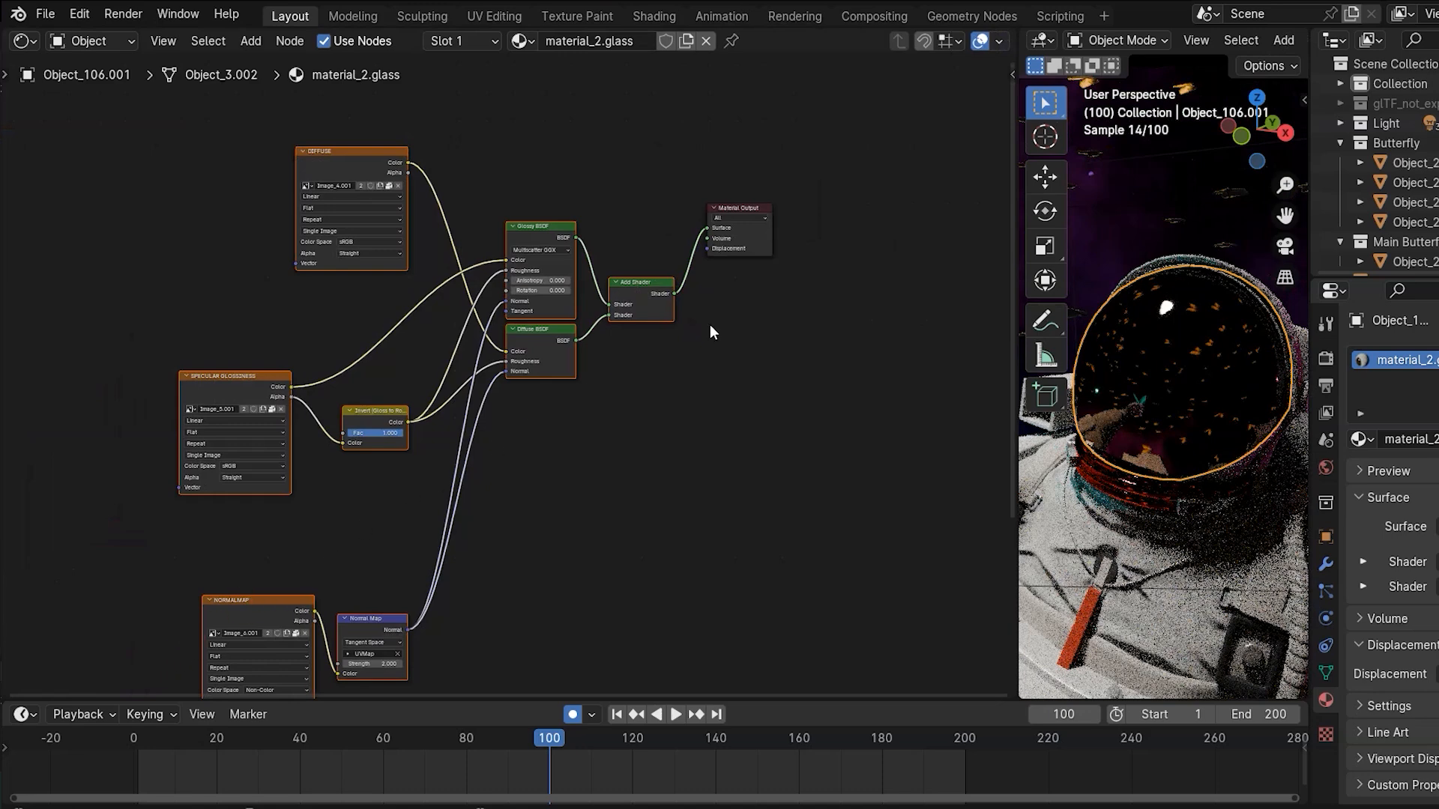
key("x")
- Add a Principled BSDF wired to Surface, with Metallic 1.000 and Roughness 0.000
key("shift+a")
left_click(547, 242)
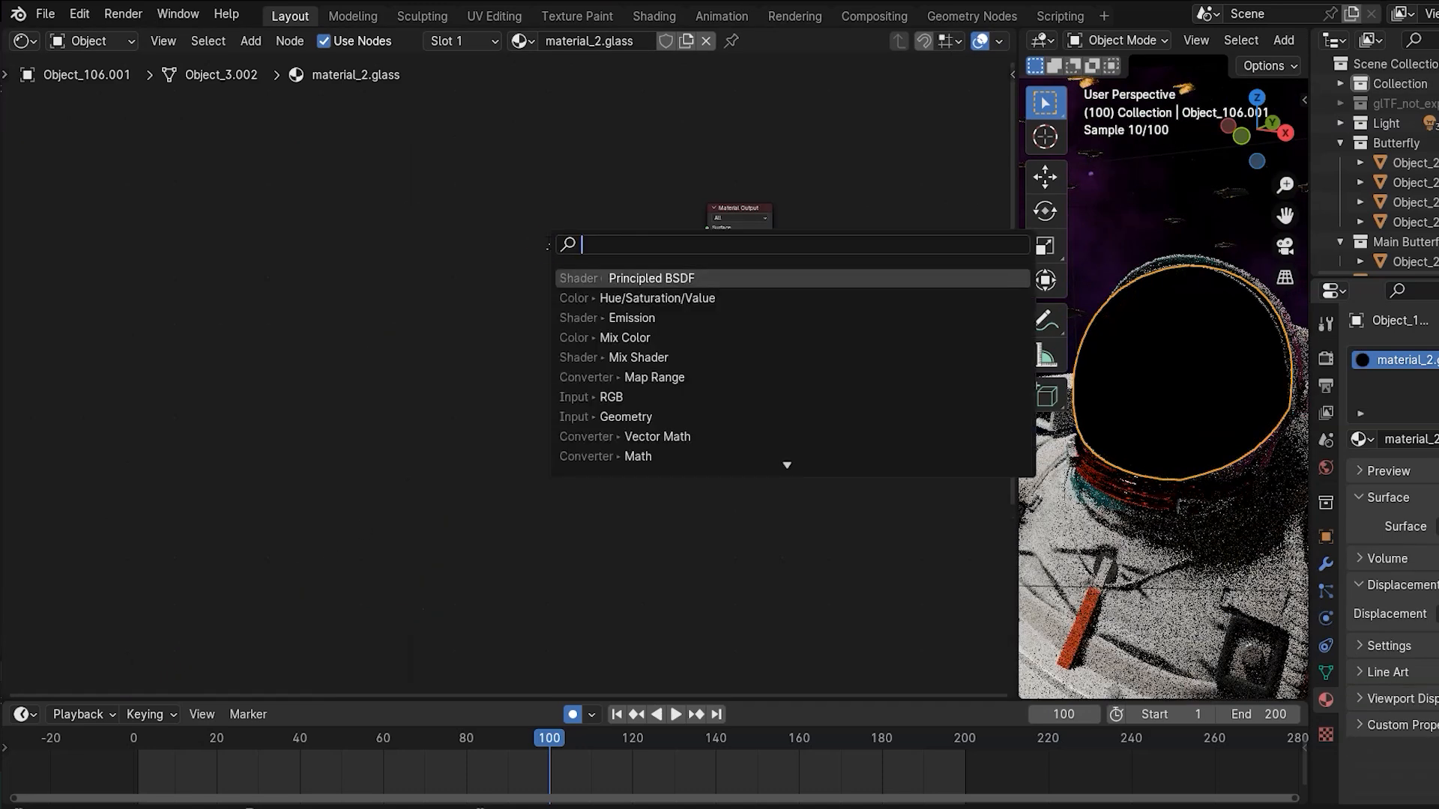
left_click(624, 278)
left_click(524, 200)
scroll(599, 215, "up", 5)
scroll(600, 214, "up", 1)
middle_click_drag(600, 215, 513, 339)
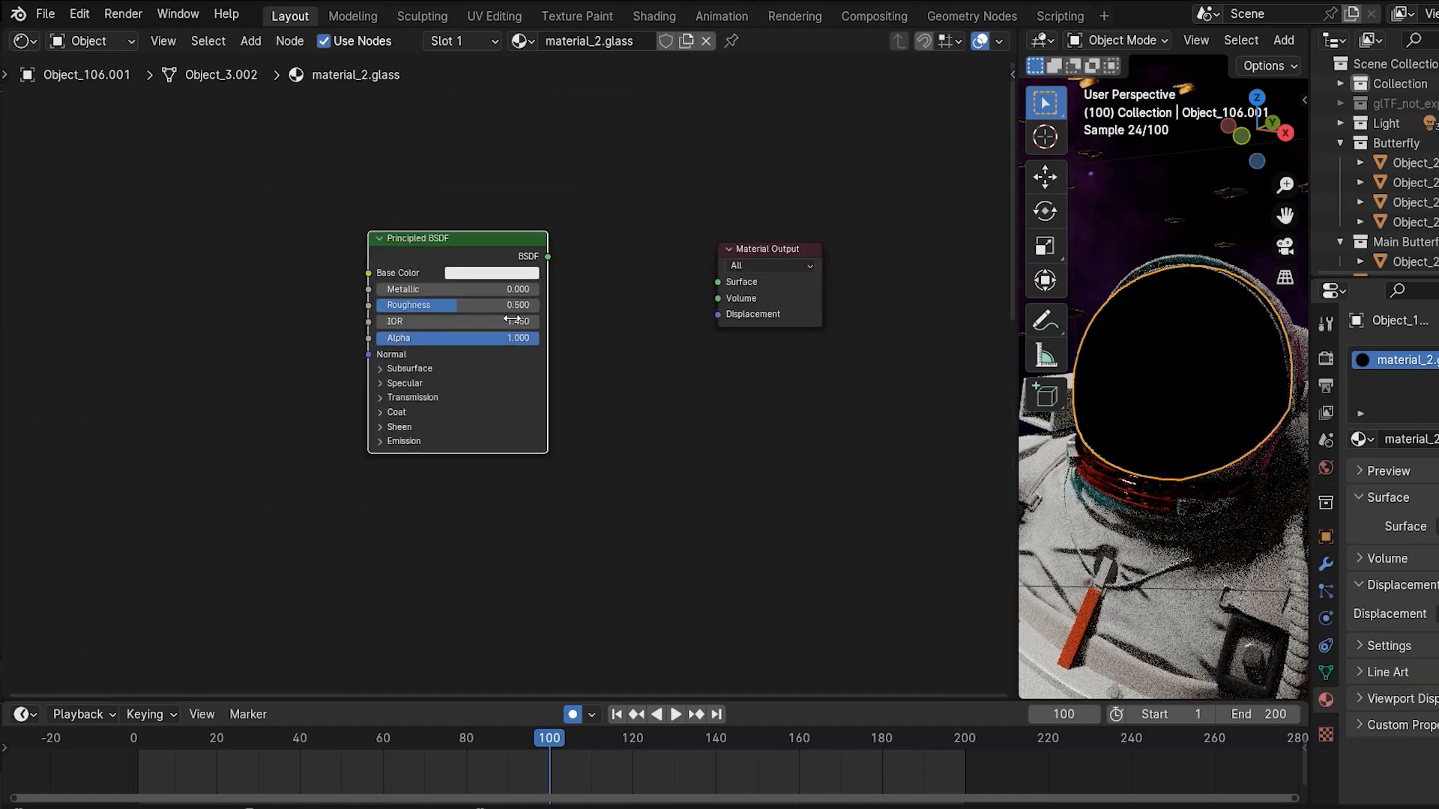
left_click_drag(548, 257, 718, 282)
scroll(525, 299, "up", 1)
left_click_drag(452, 305, 592, 282)
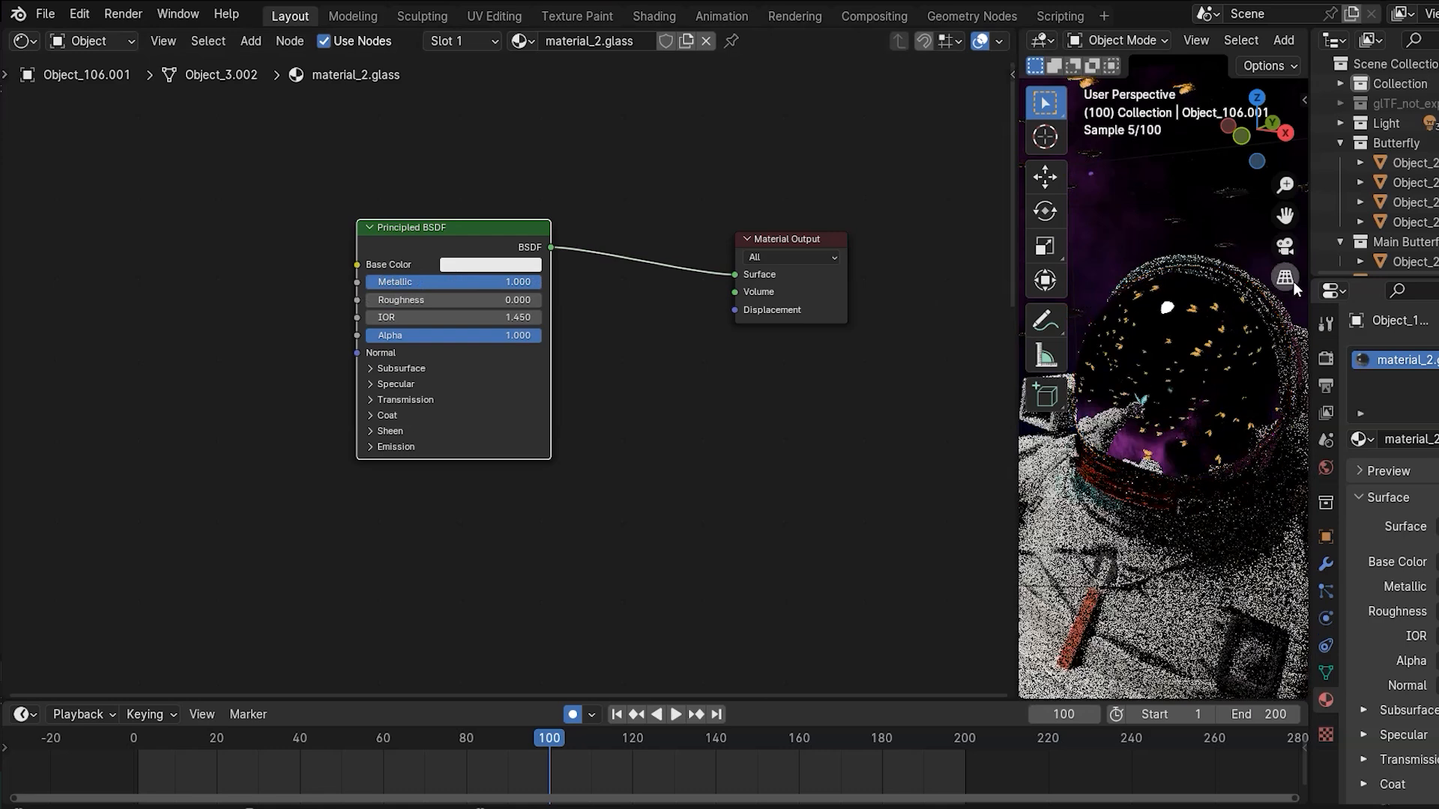
- View the scene through the camera and add a new cube, Cube.001
key("KP_0")
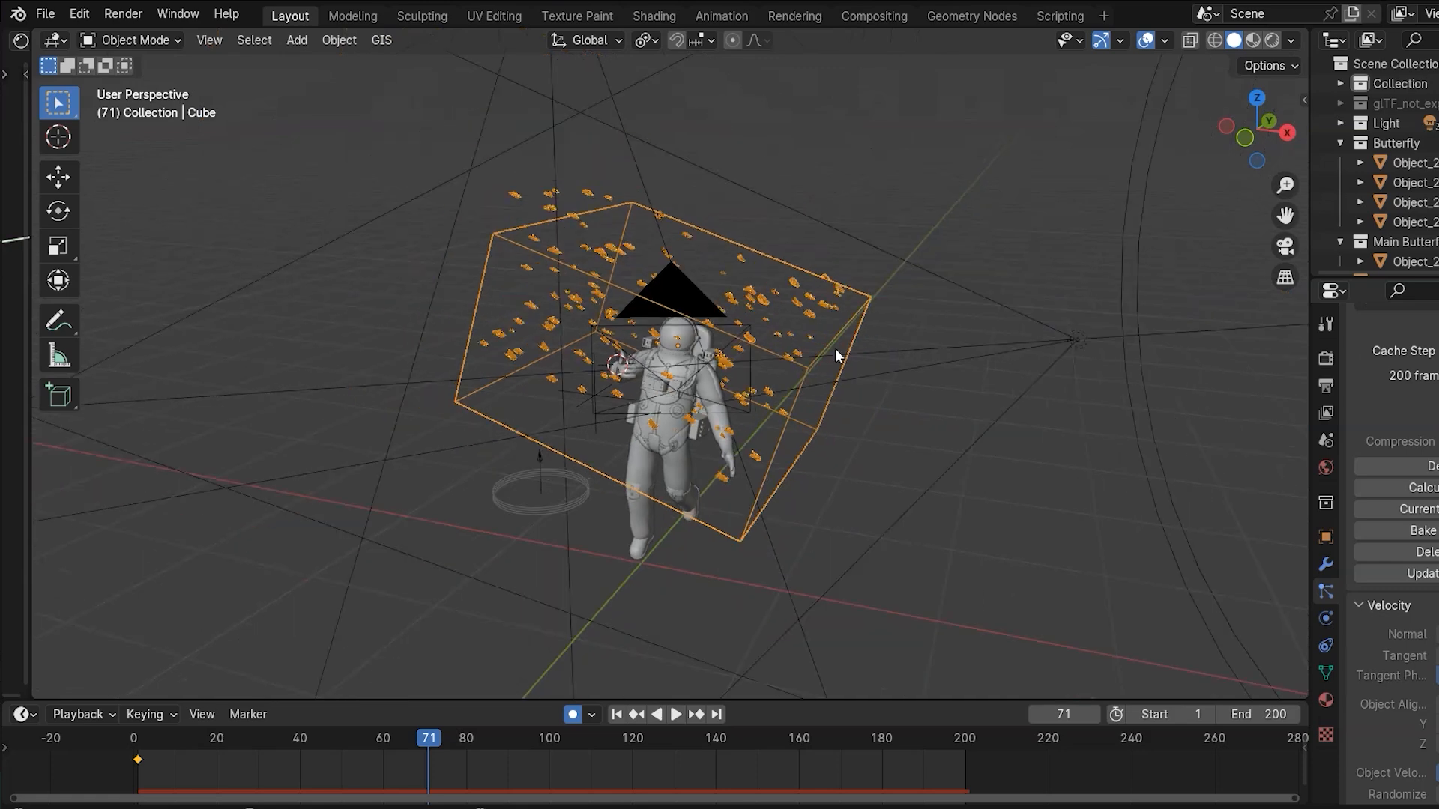
middle_click_drag(836, 349, 746, 358)
key("shift+a")
- Add a new cube and set its viewport Display As to Wire
mouse_move(742, 383)
left_click(879, 404)
middle_click_drag(879, 404, 892, 355)
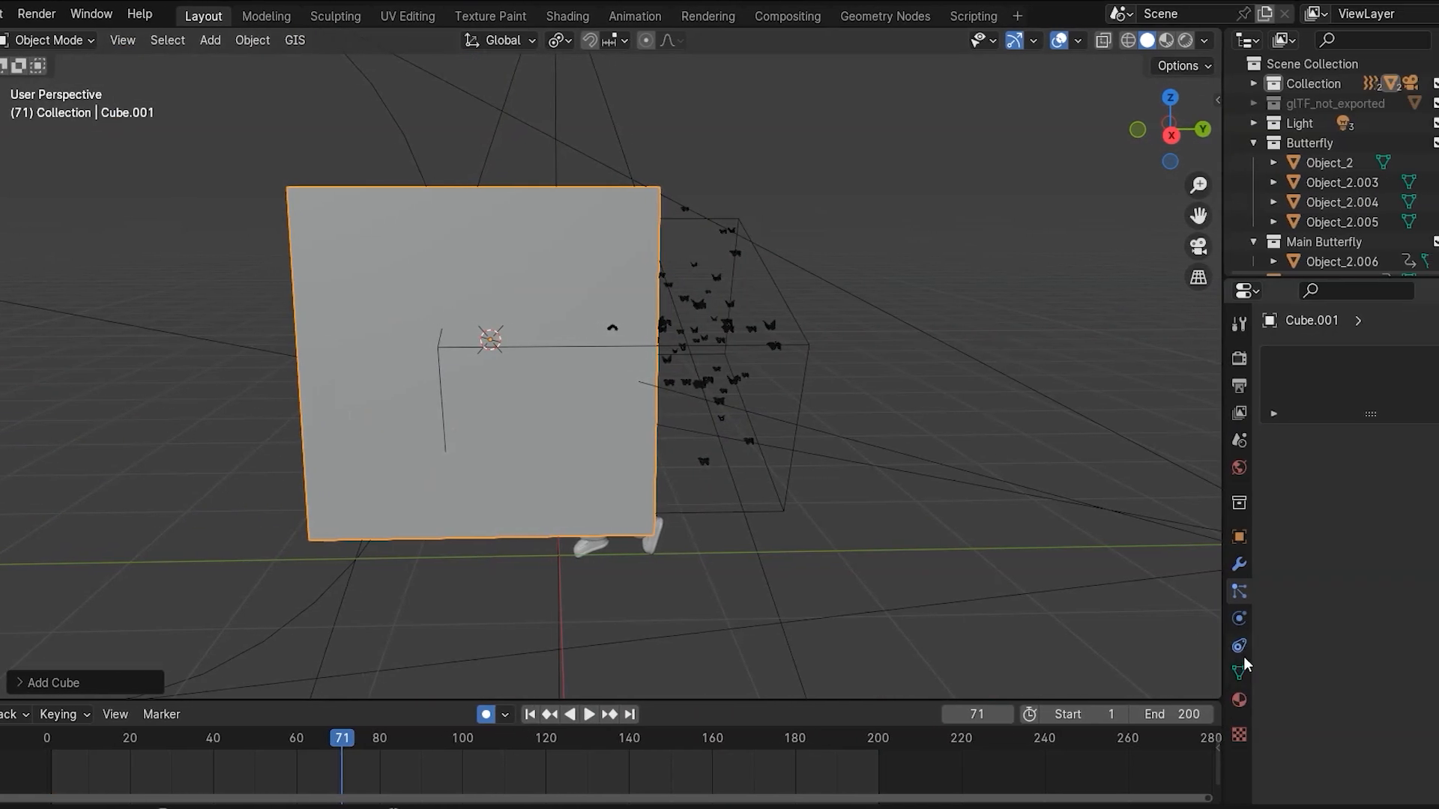
left_click(1326, 539)
scroll(1282, 600, "down", 10)
left_click(1349, 708)
left_click(1322, 753)
- Move the wire cube along Y and scale it up to enclose the astronaut
key("g")
key("y")
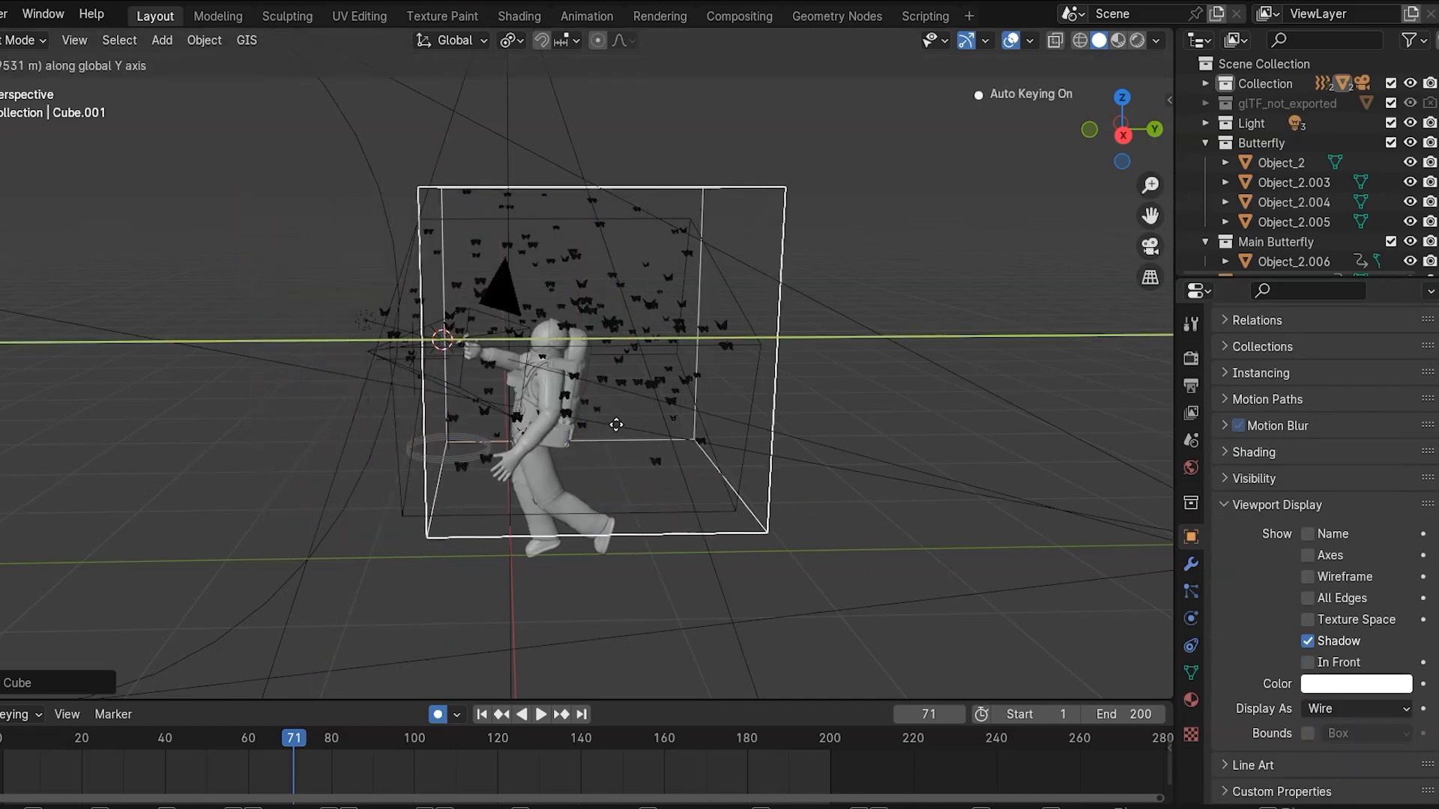
left_click(595, 431)
middle_click_drag(595, 431, 648, 441)
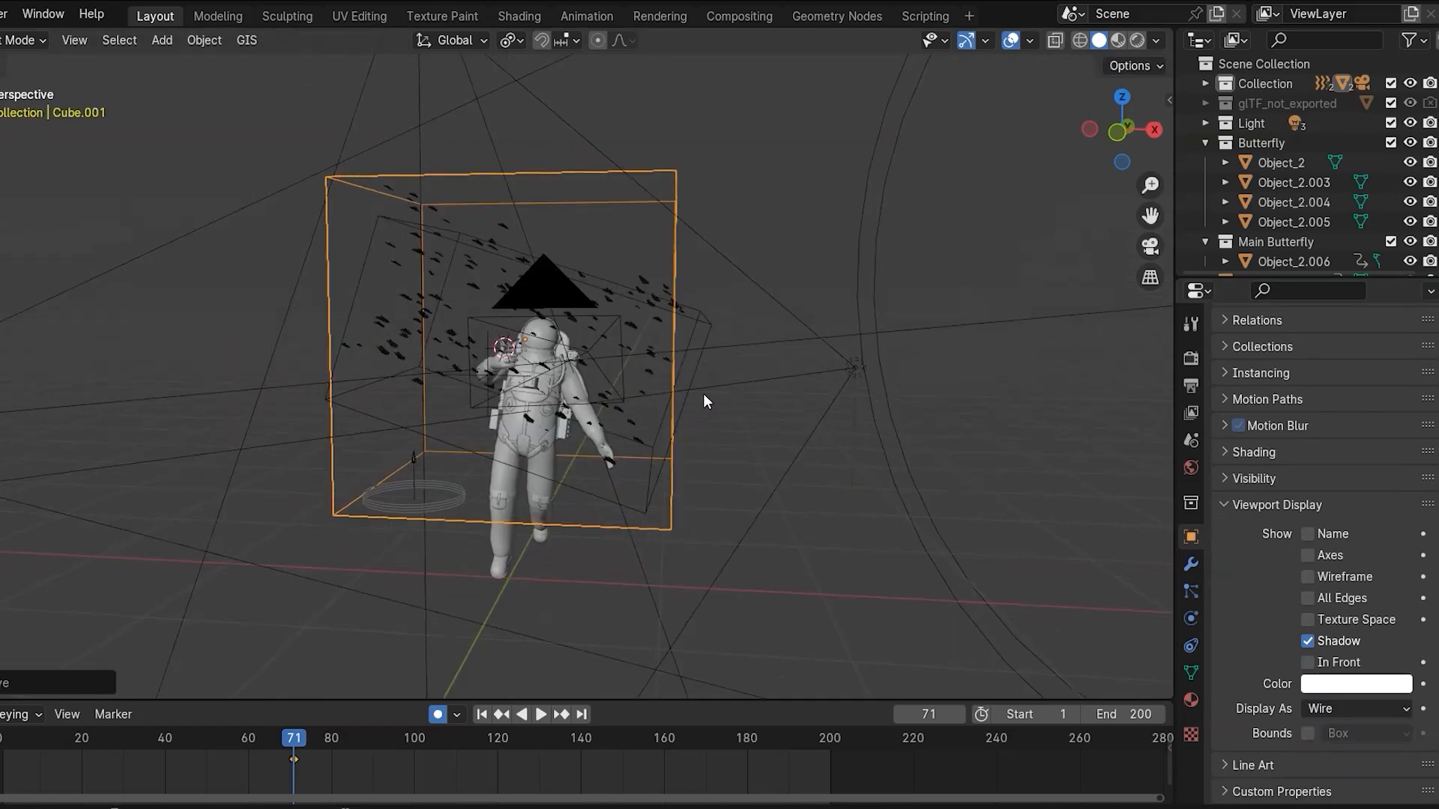
key("s")
left_click(761, 363)
middle_click_drag(761, 363, 613, 383)
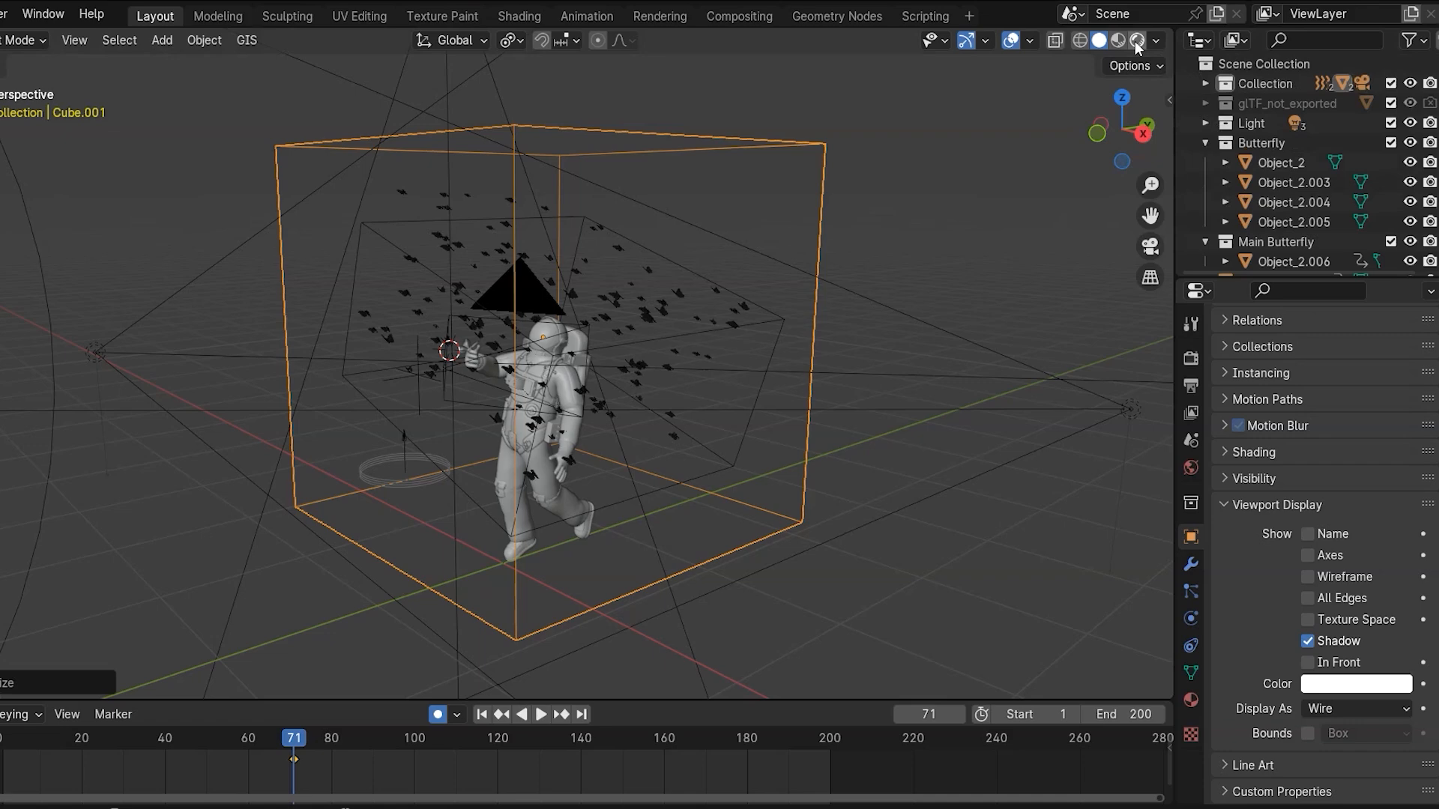
left_click(1135, 41)
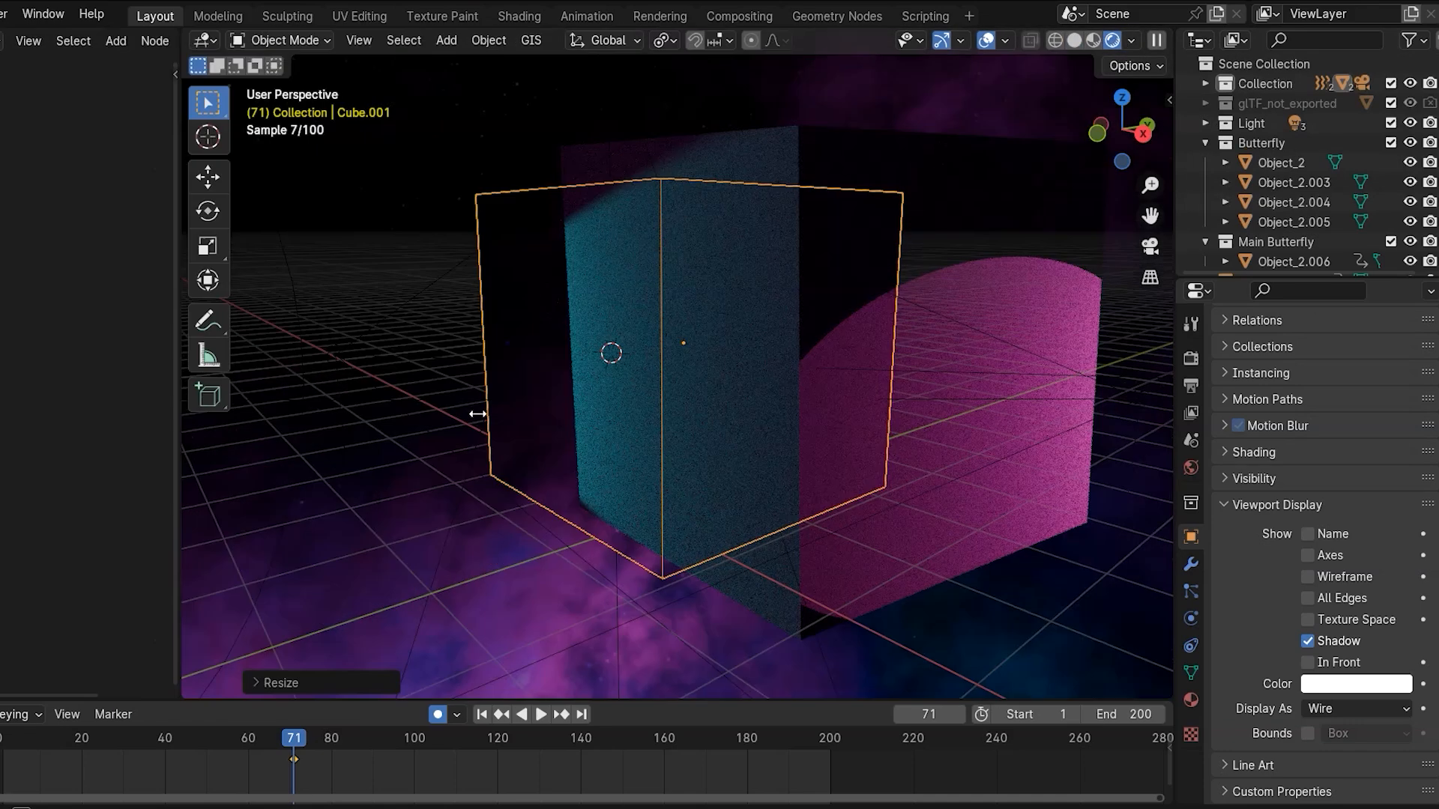
- Give the cube a new material, replacing Principled BSDF with a Transparent BSDF on Surface
left_click_drag(478, 414, 590, 337)
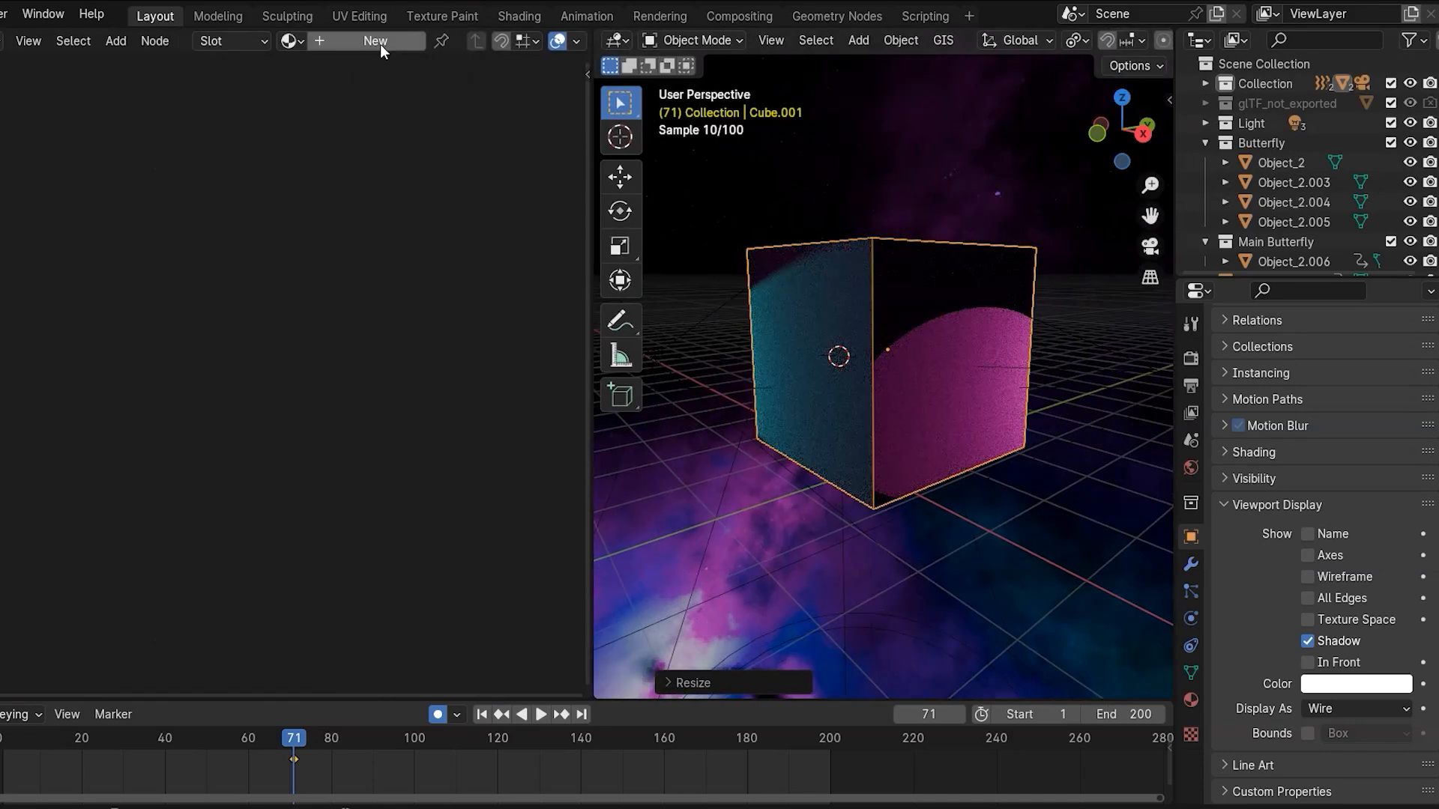
left_click(380, 42)
key("x")
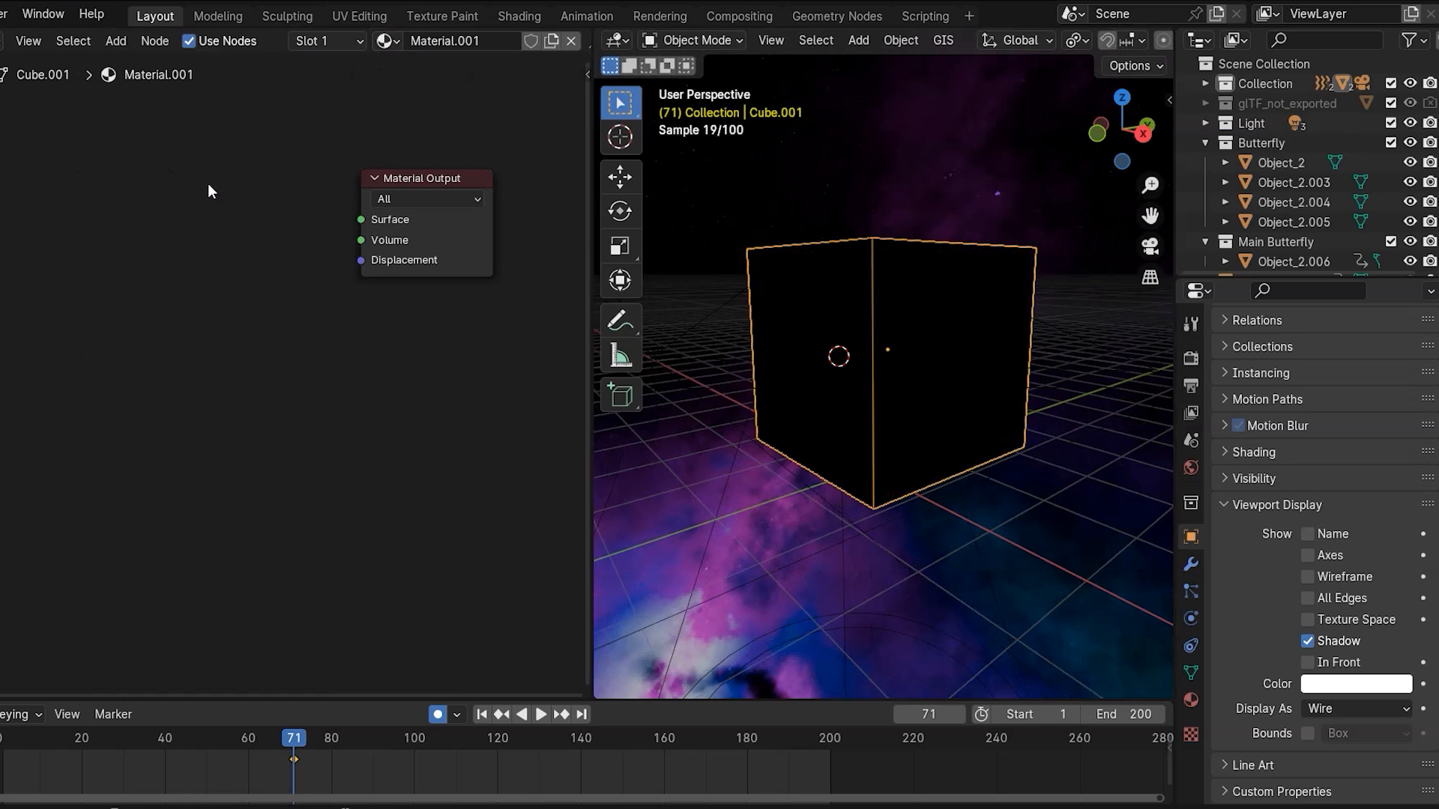
key("shift+a")
type("trans")
key("Return")
left_click(77, 199)
left_click_drag(348, 221, 360, 219)
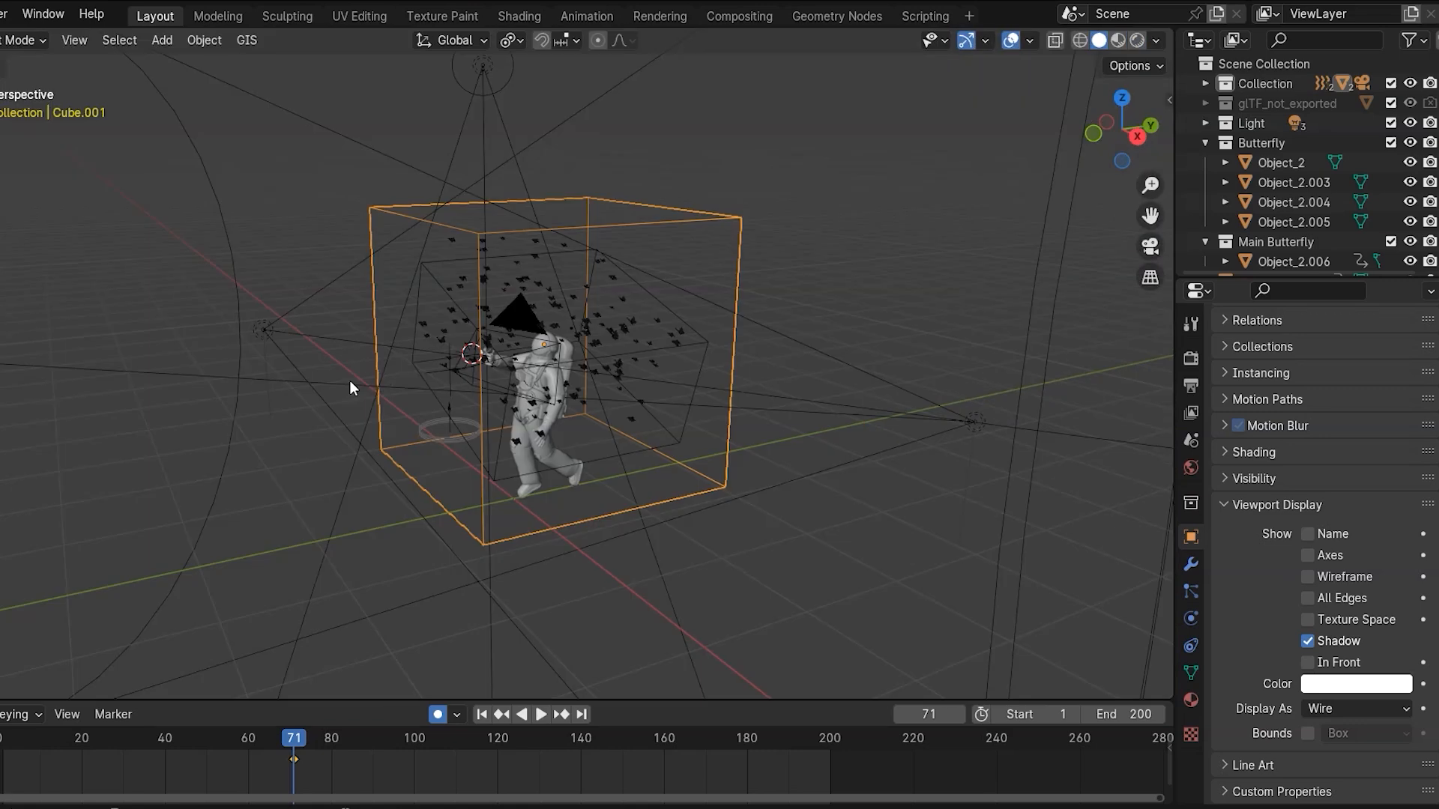
key("shift+a")
mouse_move(321, 407)
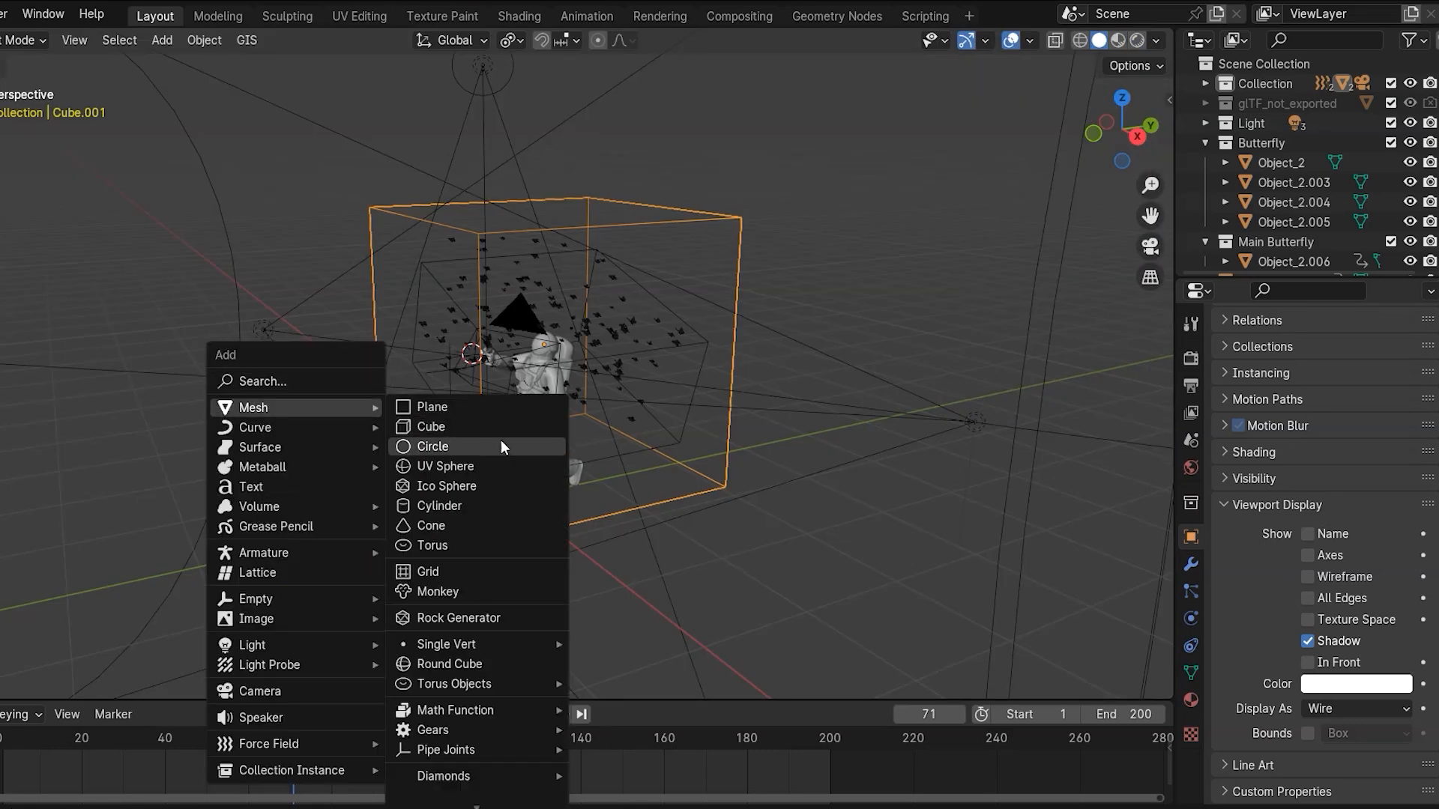
- Add an icosphere with a Subdivision Surface modifier at viewport level 2
left_click(447, 485)
middle_click_drag(479, 480, 288, 482)
key("KP_7")
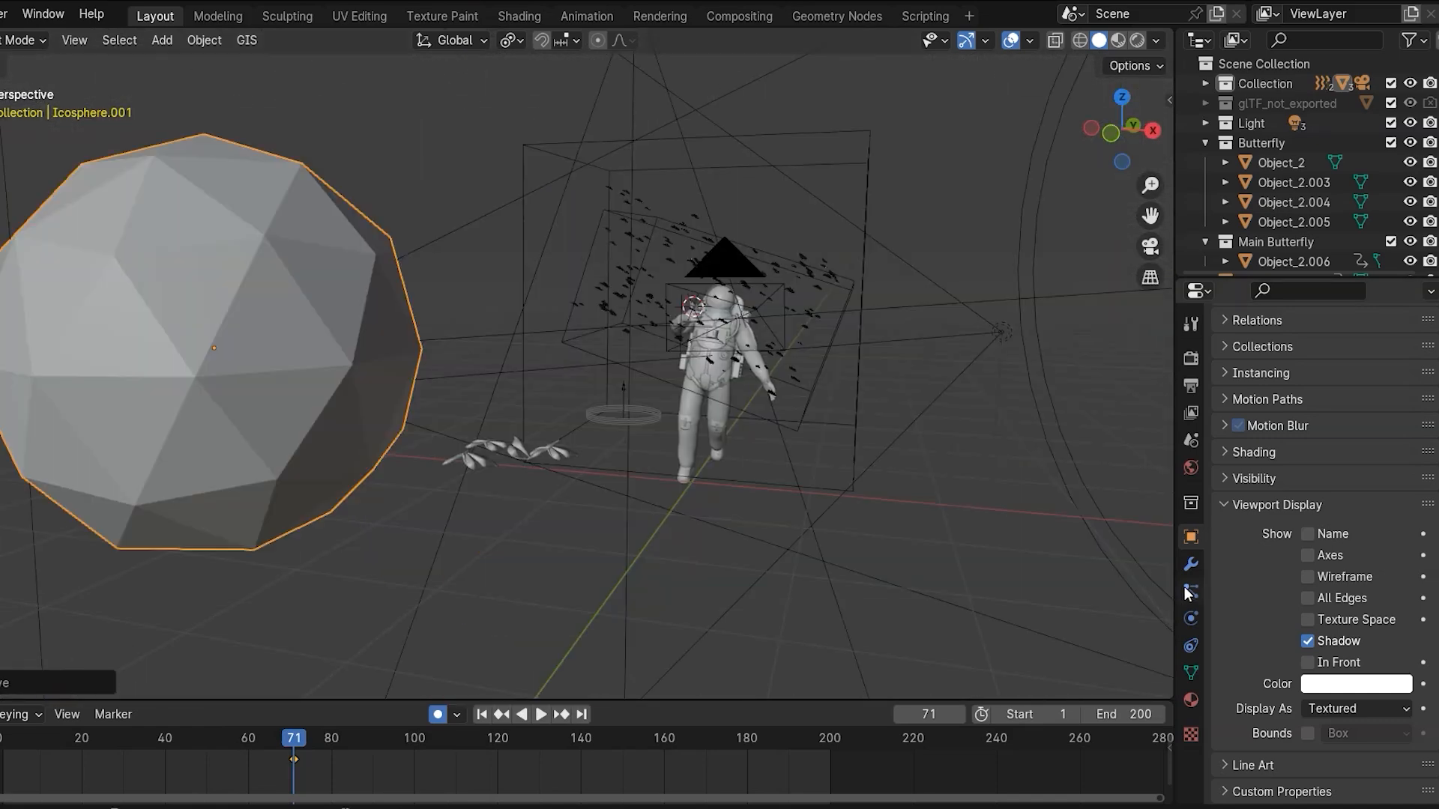
left_click(1192, 566)
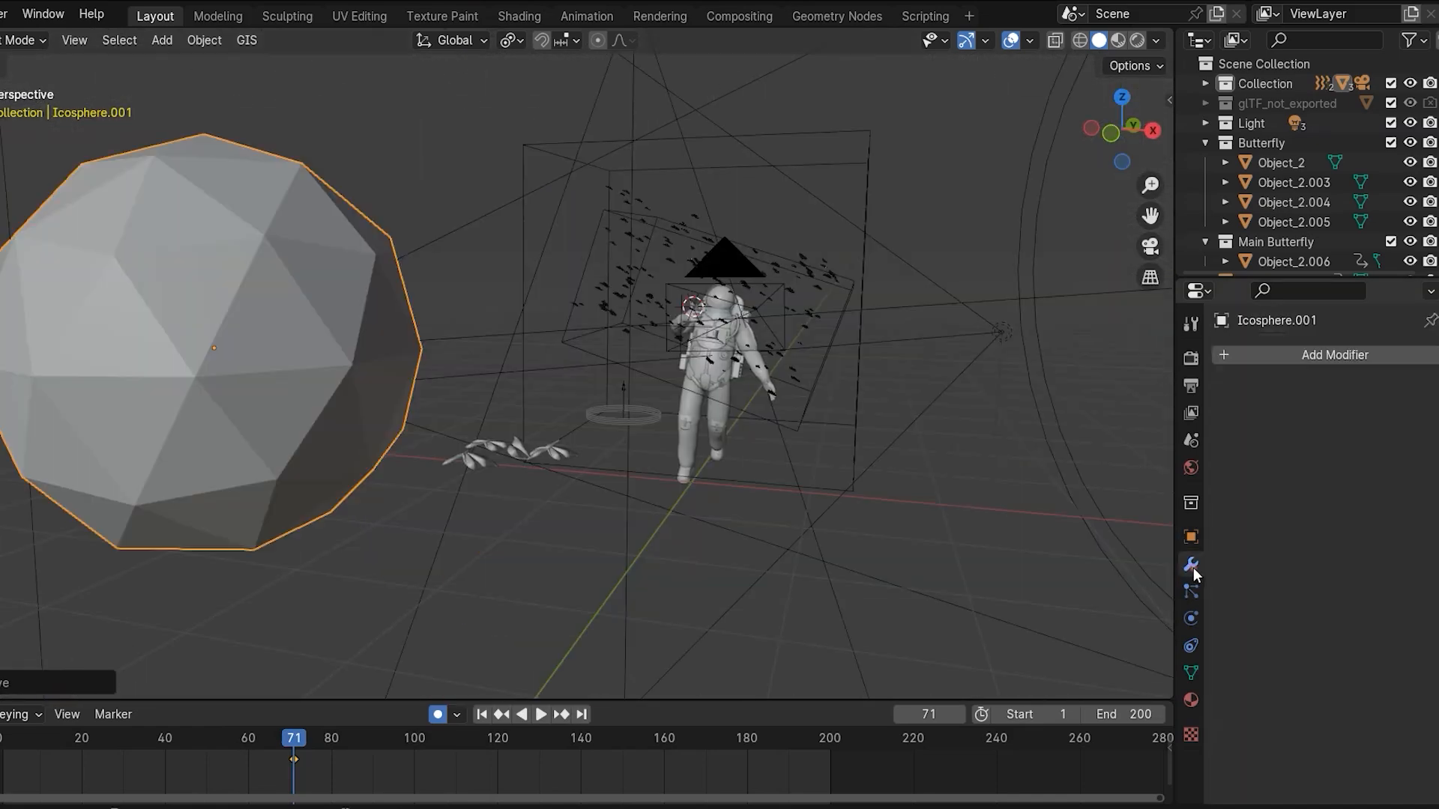
left_click(1340, 355)
mouse_move(1285, 425)
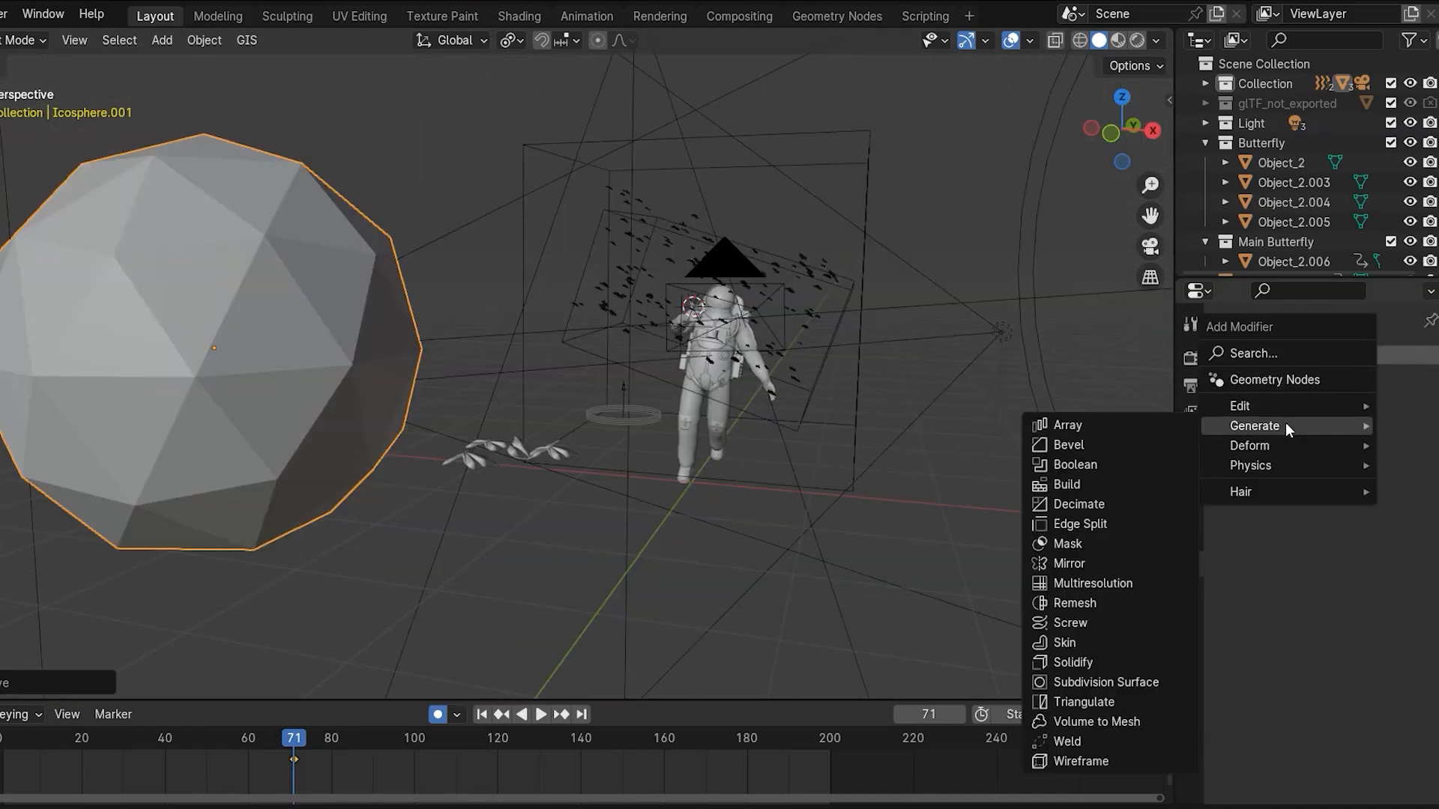
left_click(1094, 681)
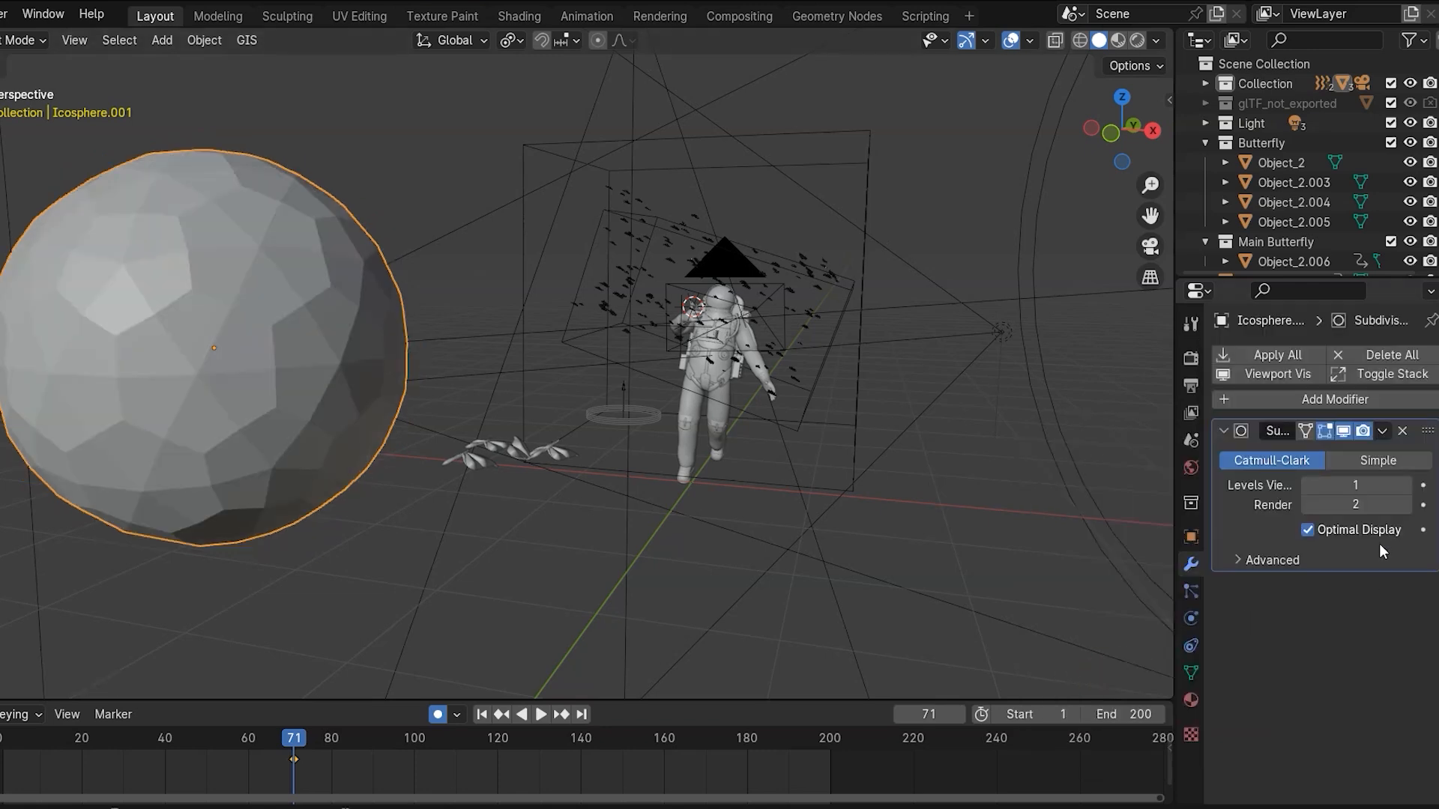
left_click(1405, 487)
- Shade the icosphere smooth and scale it down beside the astronaut
right_click(354, 307)
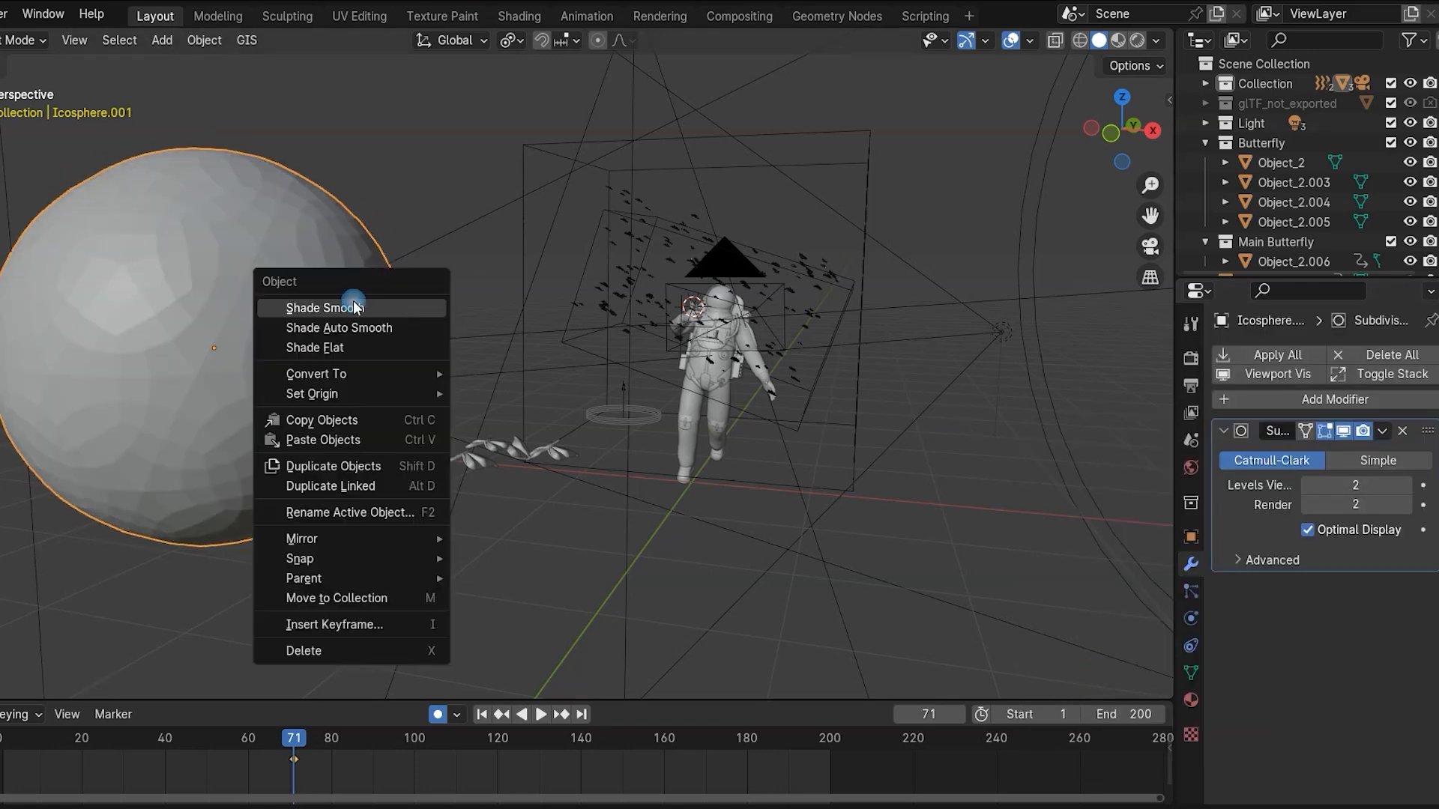
left_click(358, 309)
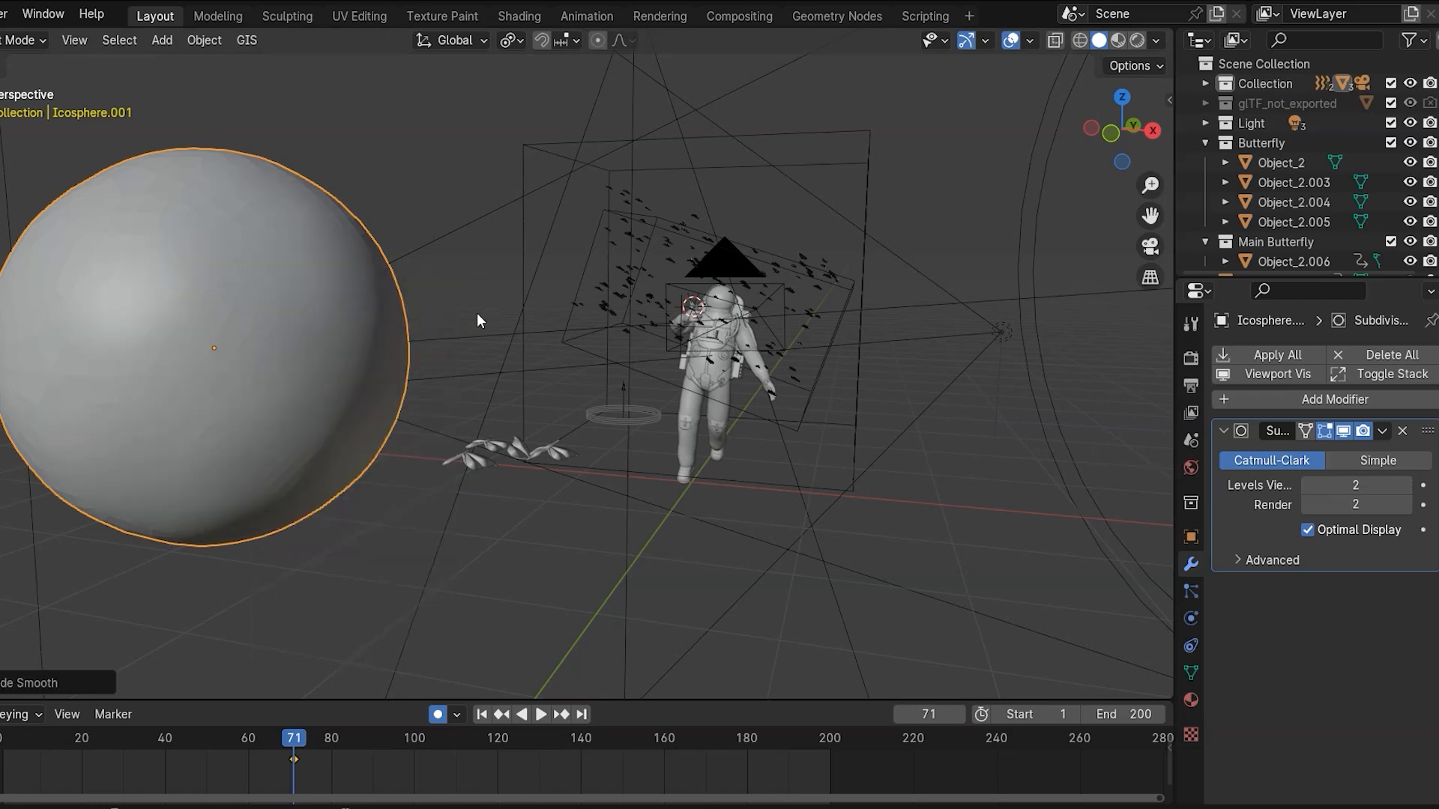
key("s")
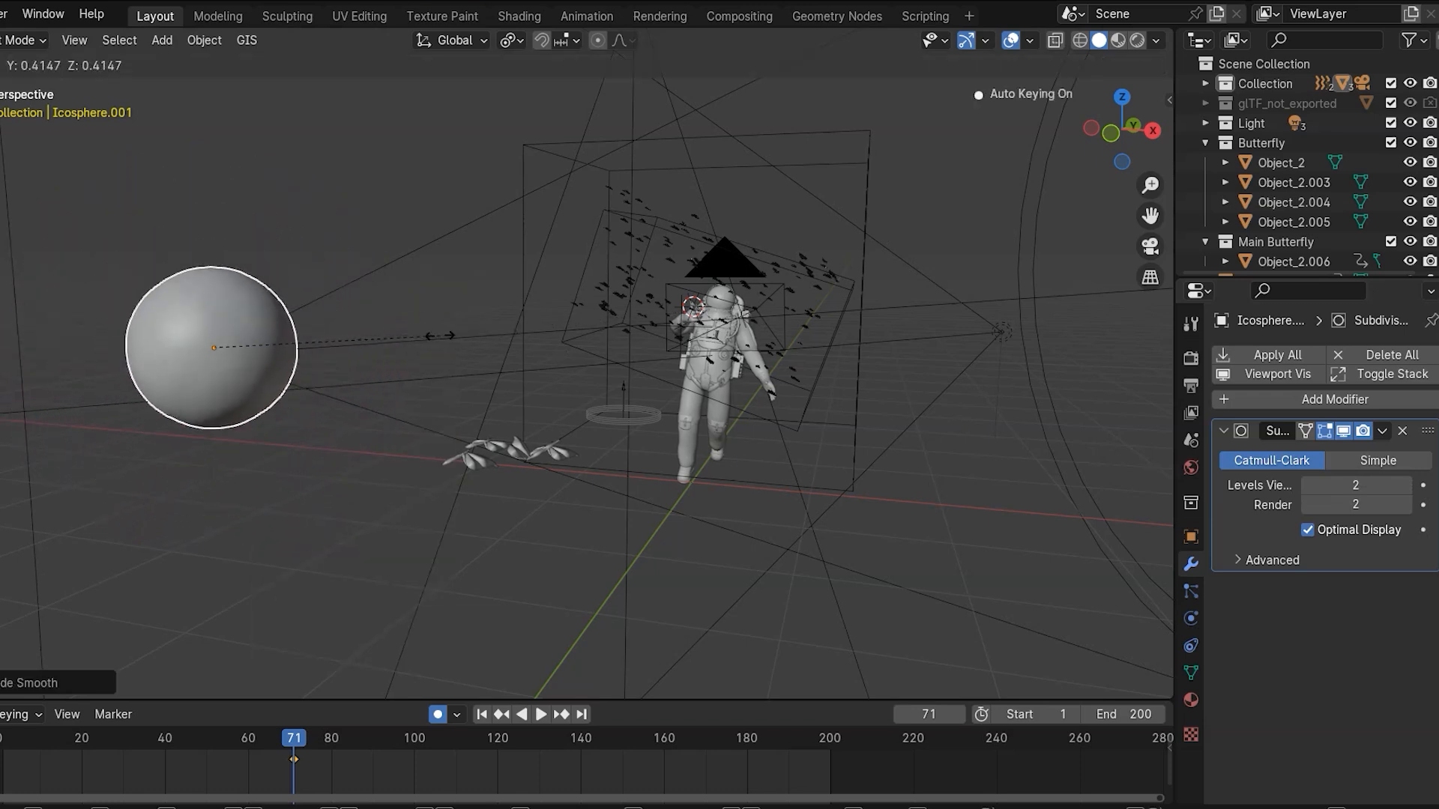
left_click(249, 348)
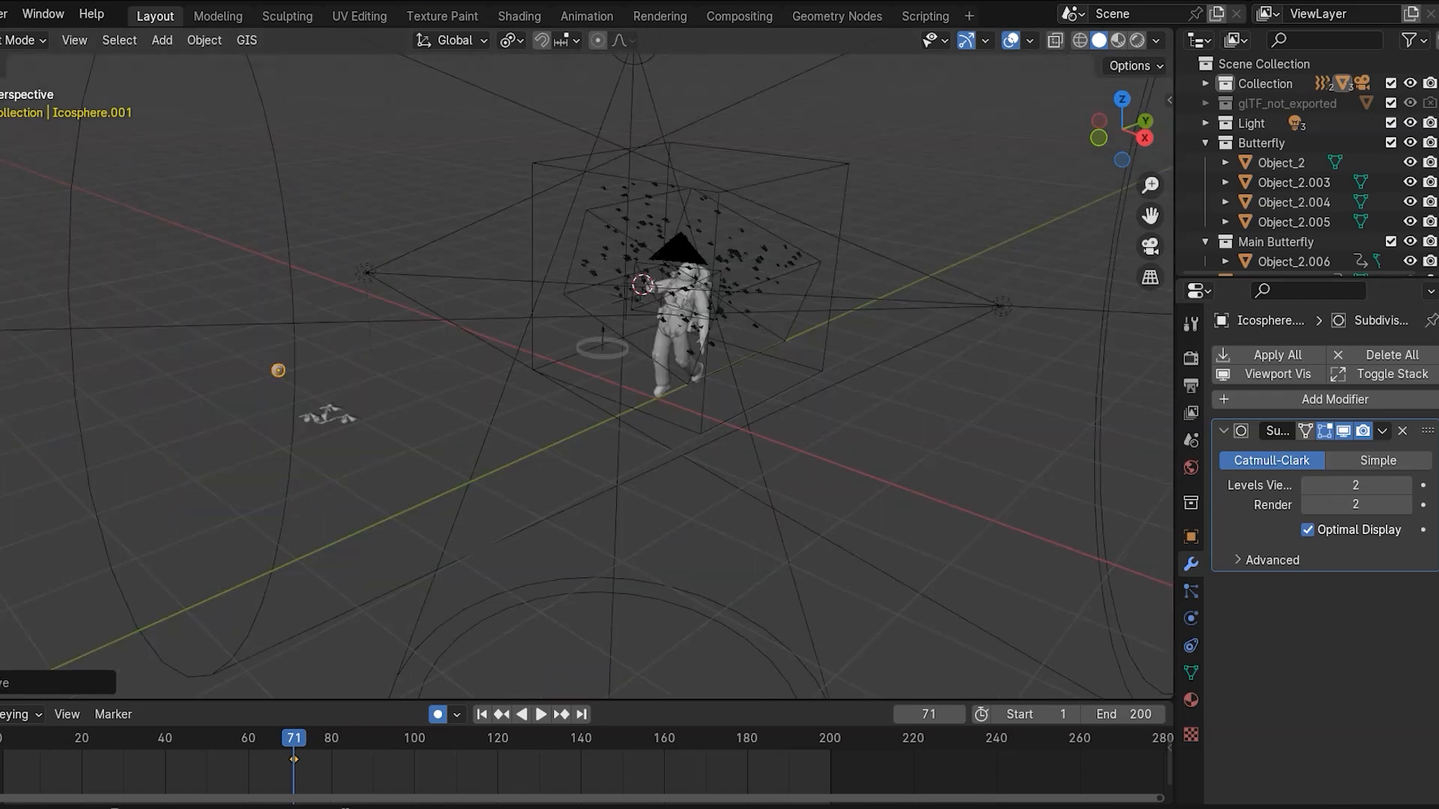
left_click_drag(0, 331, 426, 331)
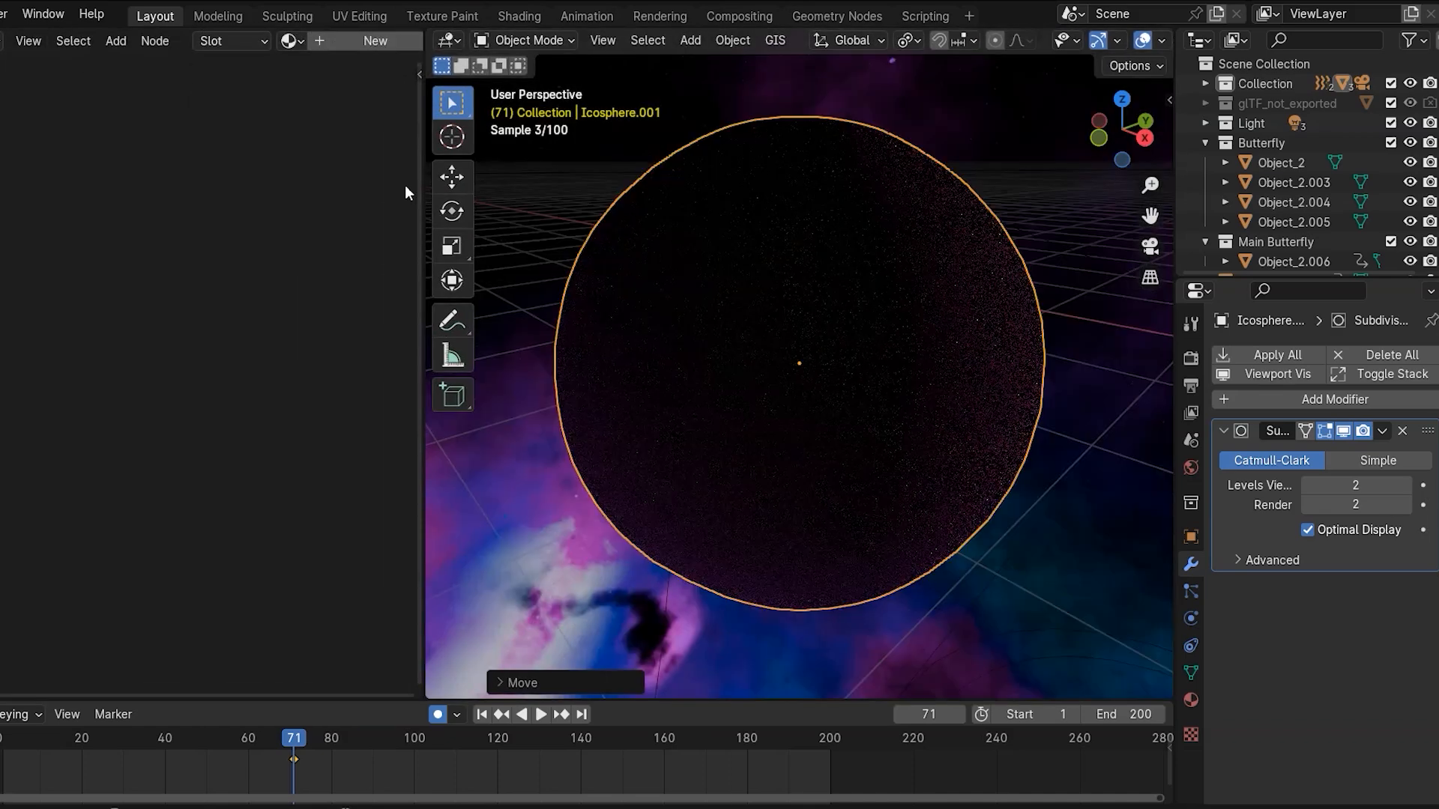
- Create a new icosphere material and insert a Mix Shader into its surface link
left_click(384, 40)
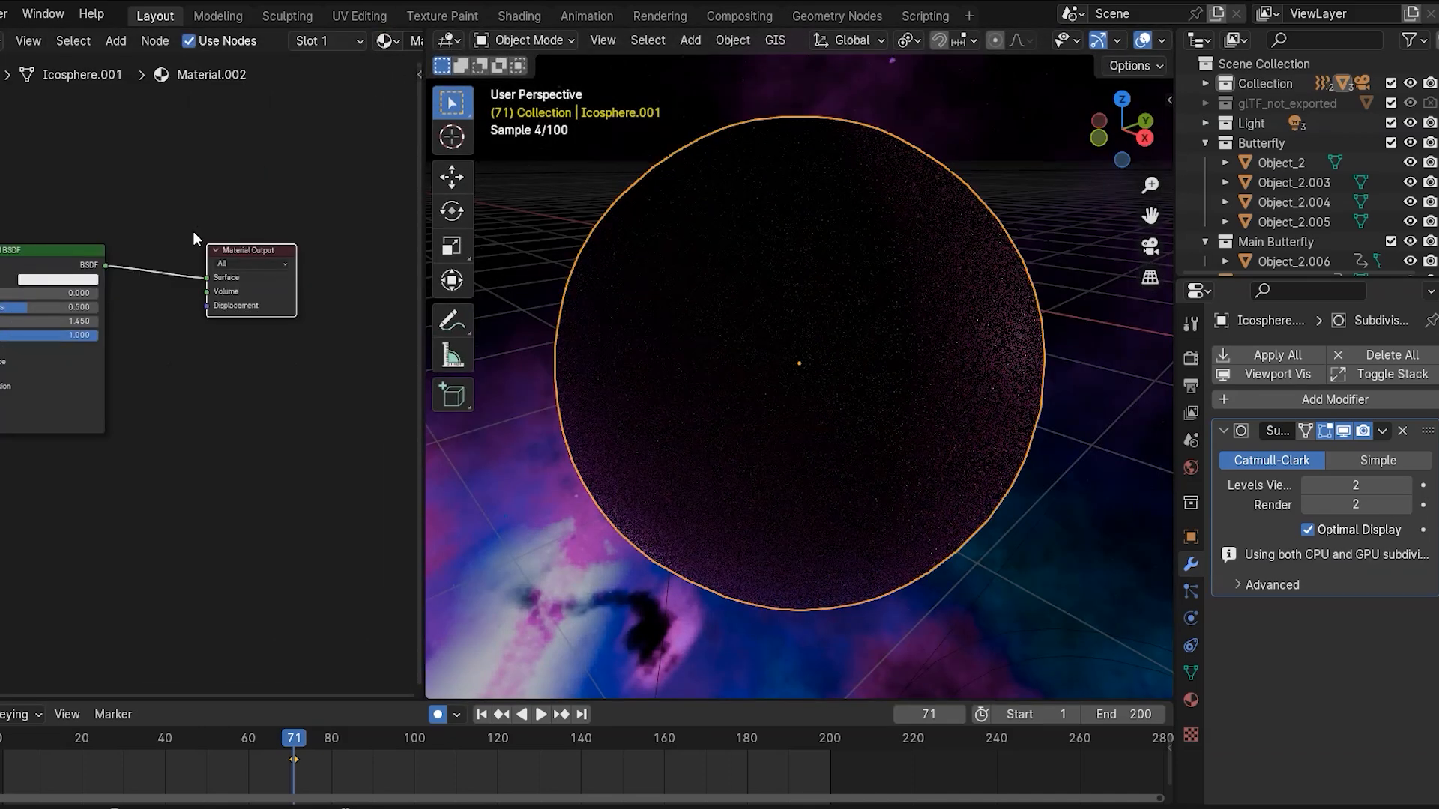
key("shift+a")
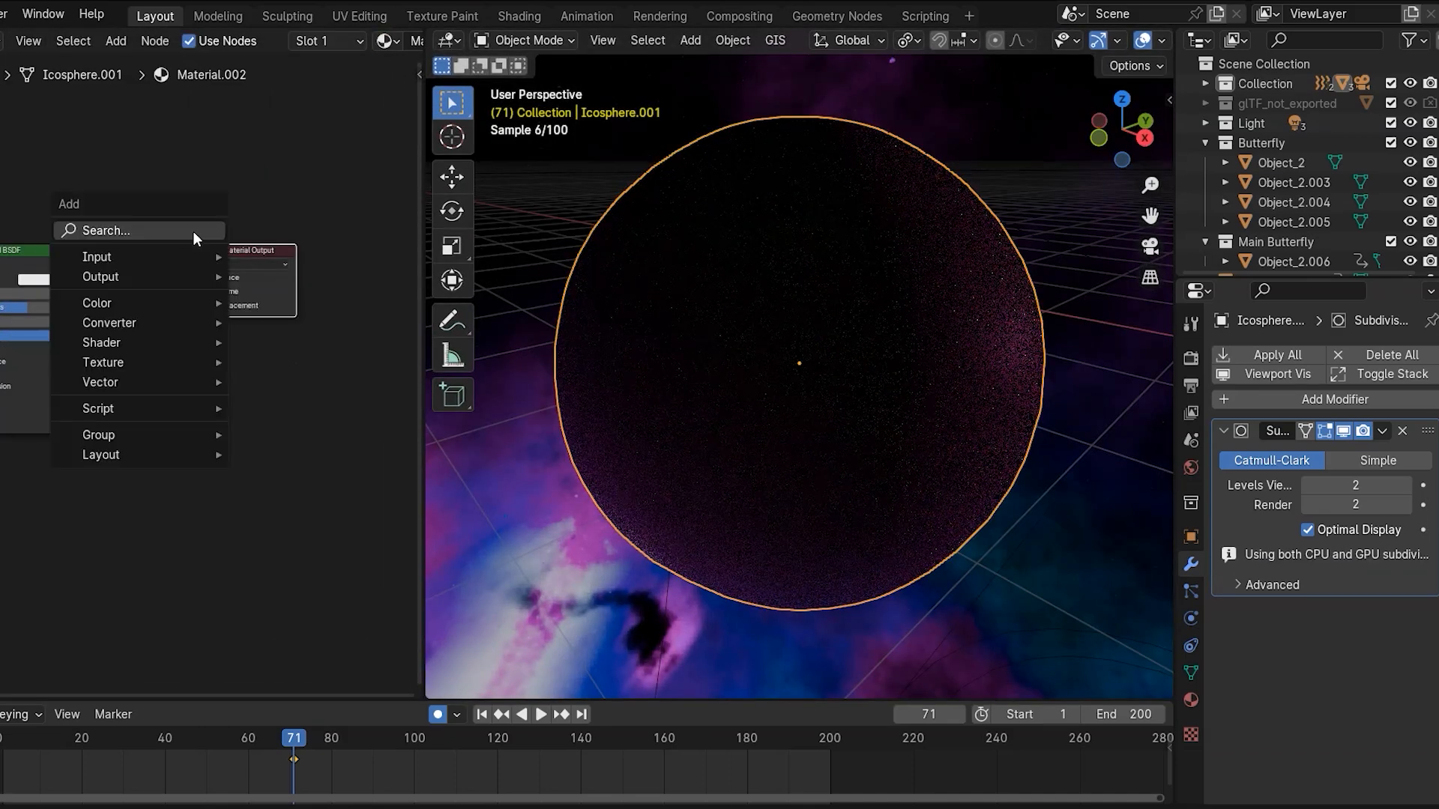
left_click(192, 233)
left_click(241, 287)
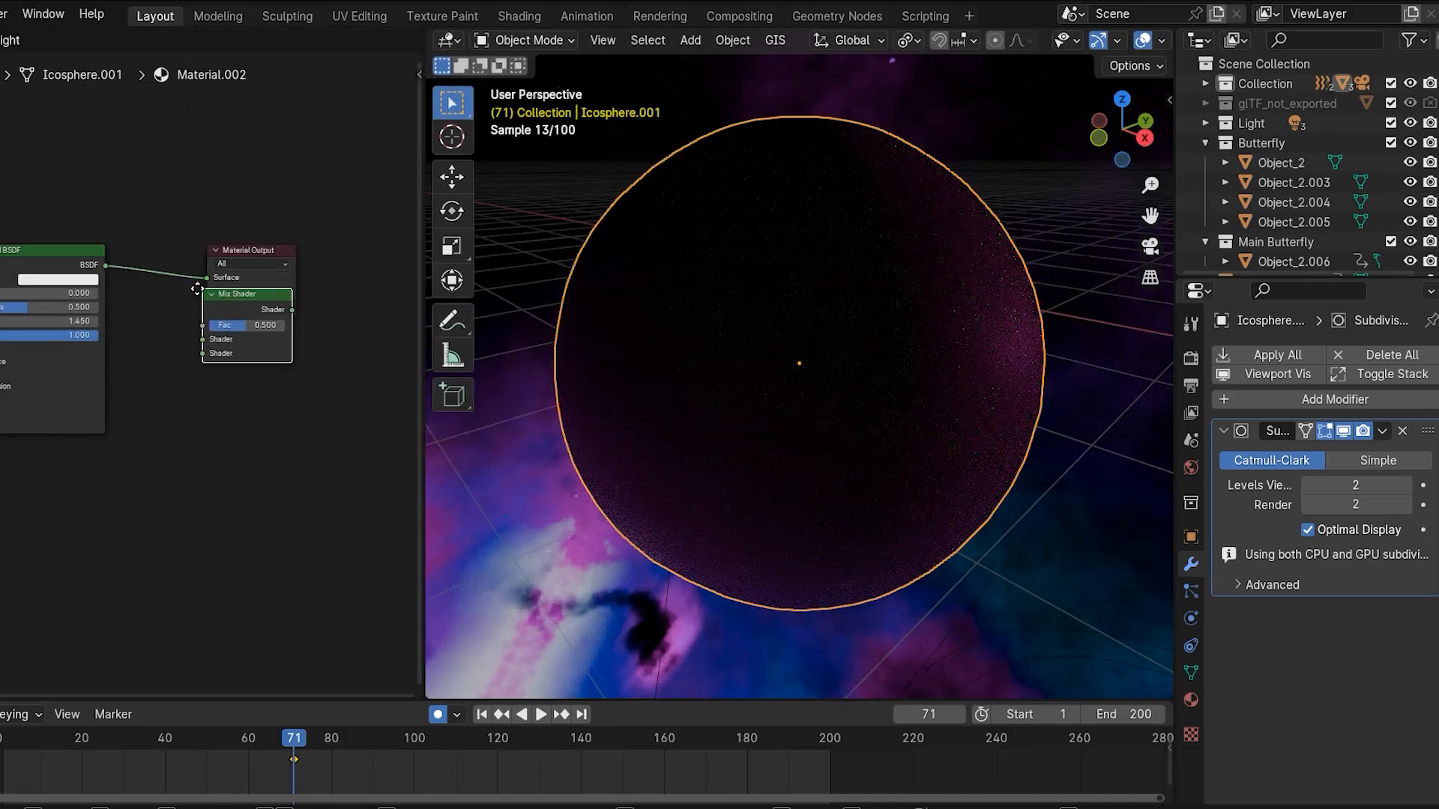
left_click(156, 259)
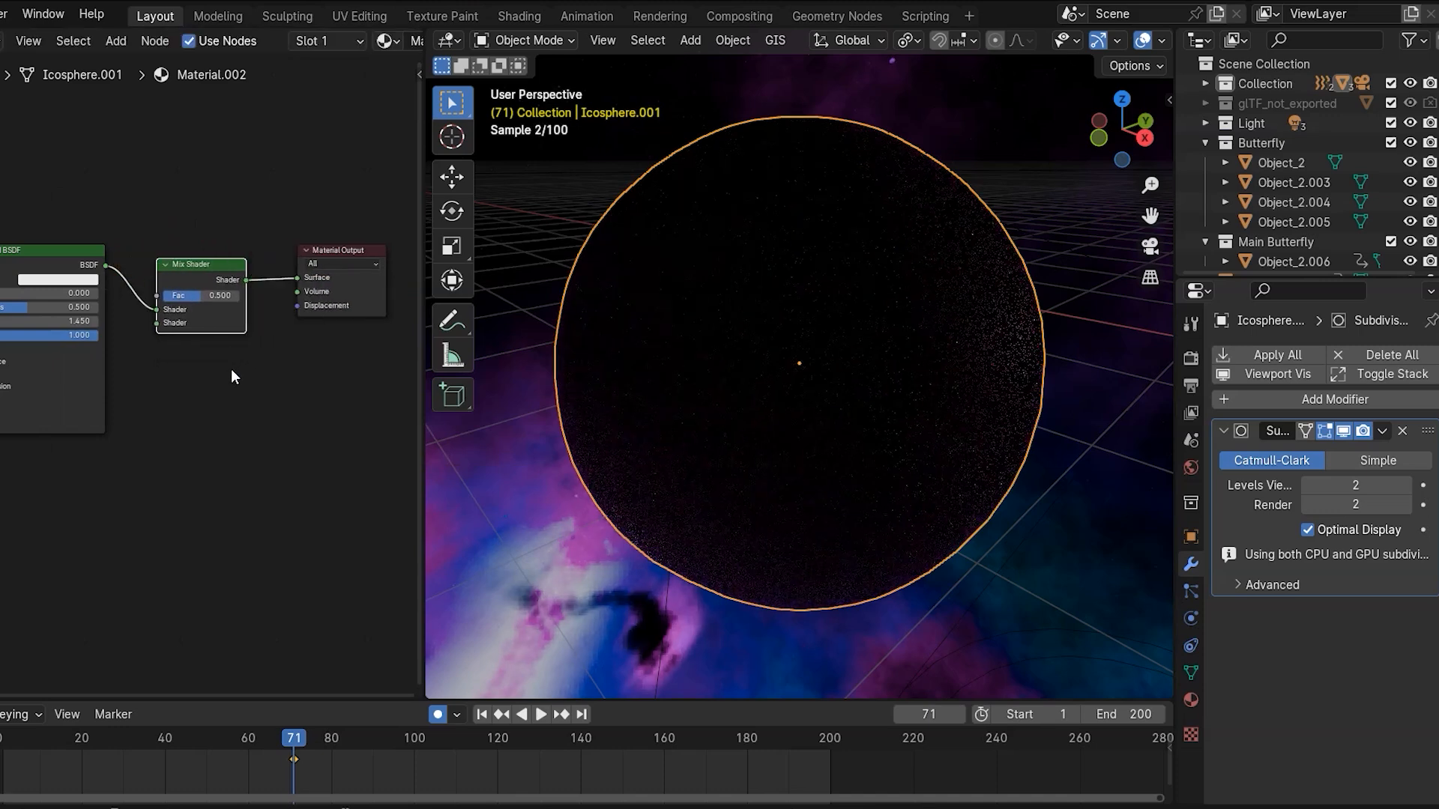
- Feed a cyan Emission node at strength about 2.63 into the Mix Shader's second input
key("shift+a")
left_click(177, 472)
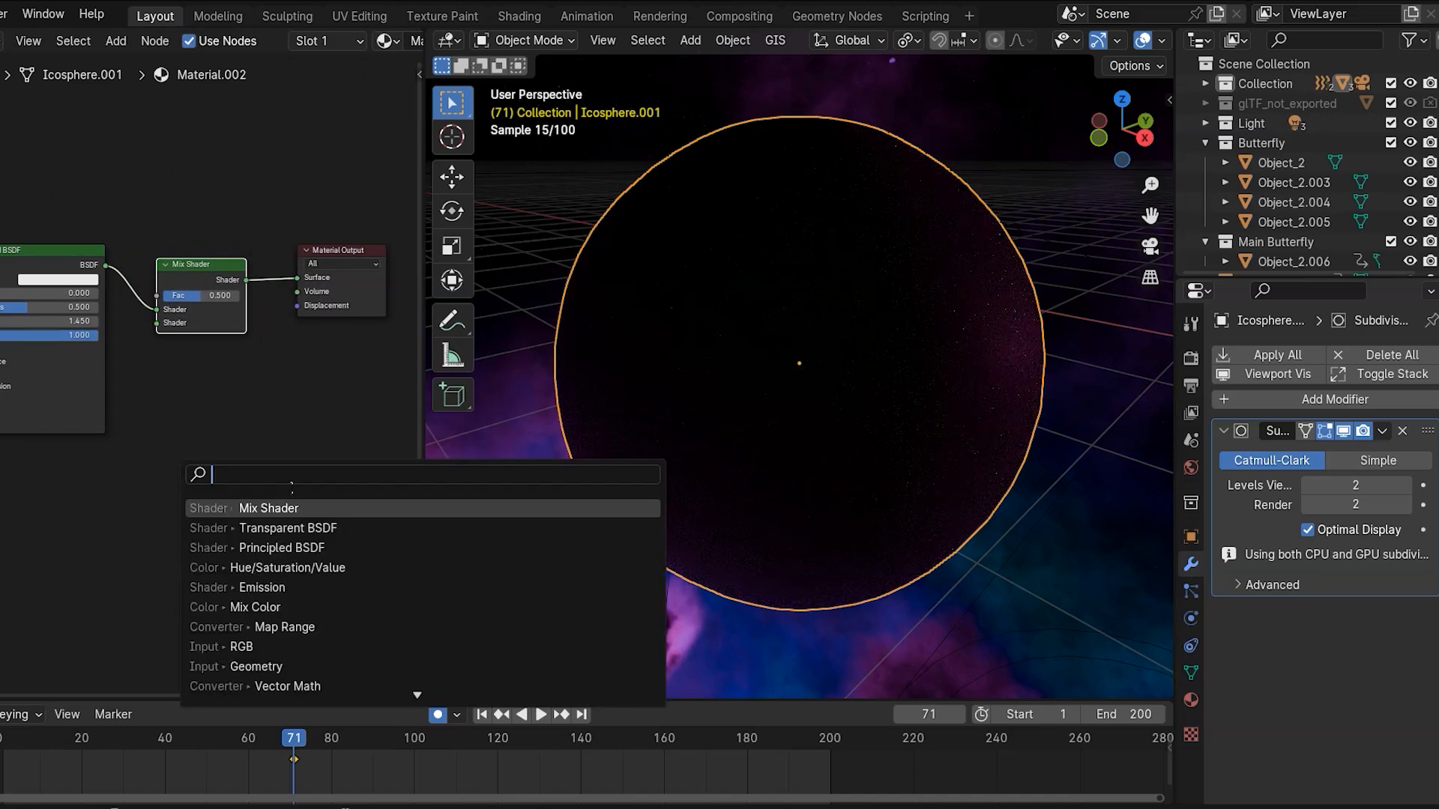
left_click(263, 588)
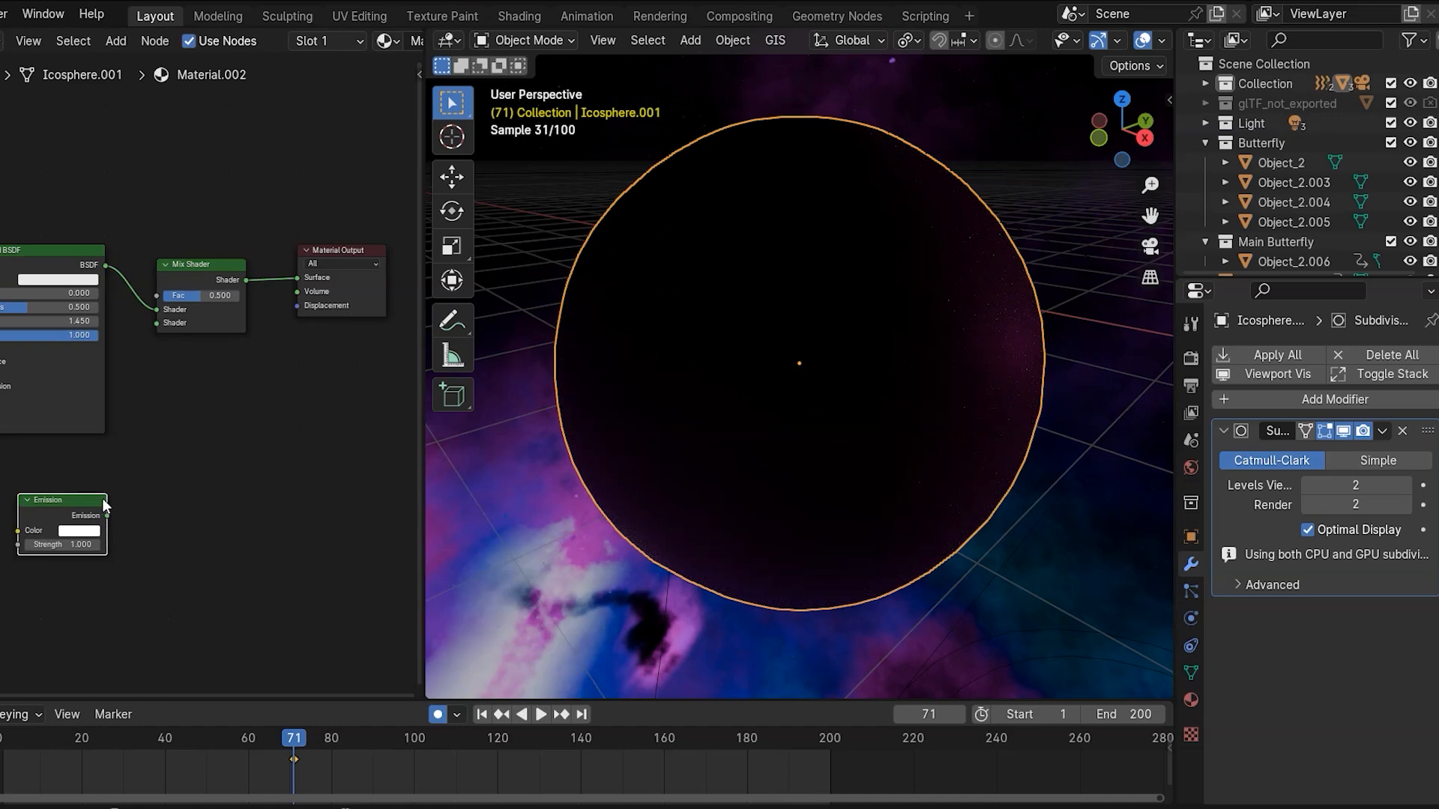
left_click_drag(108, 516, 156, 323)
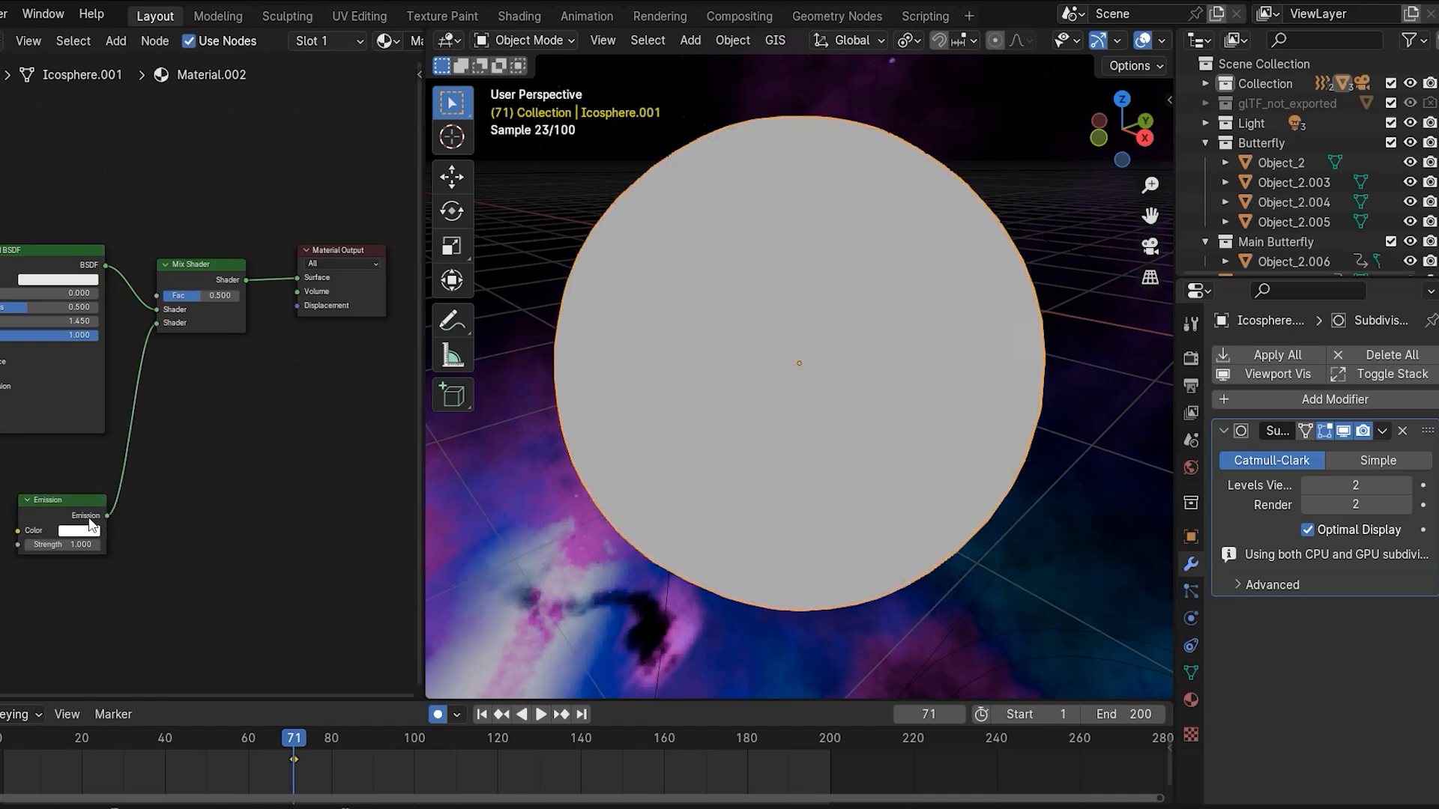
left_click(87, 531)
left_click_drag(121, 398, 135, 331)
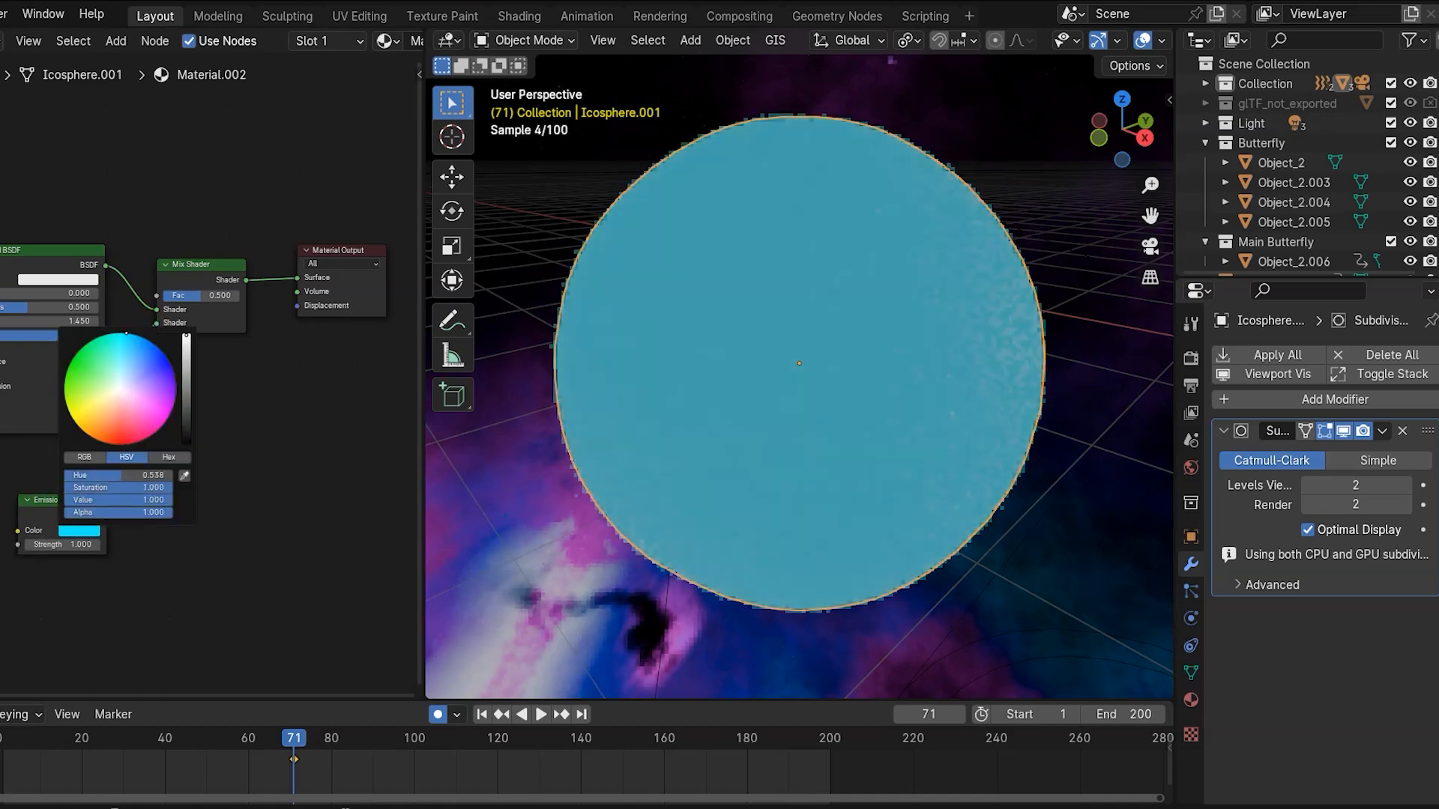
scroll(82, 574, "up", 6)
left_click_drag(75, 527, 250, 427)
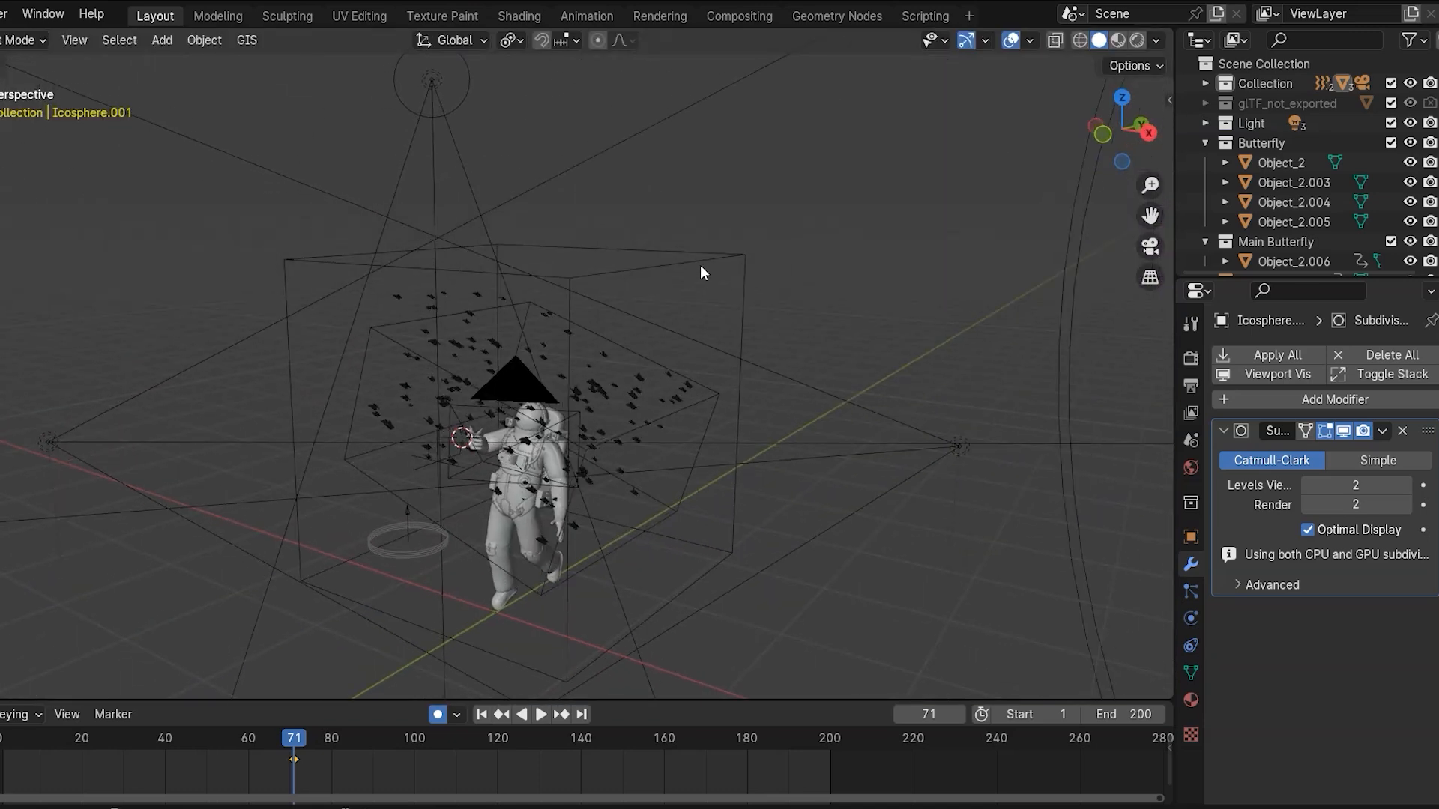
- Add a particle system named 'Space Dust' to the wire cube
left_click(700, 264)
left_click(1191, 591)
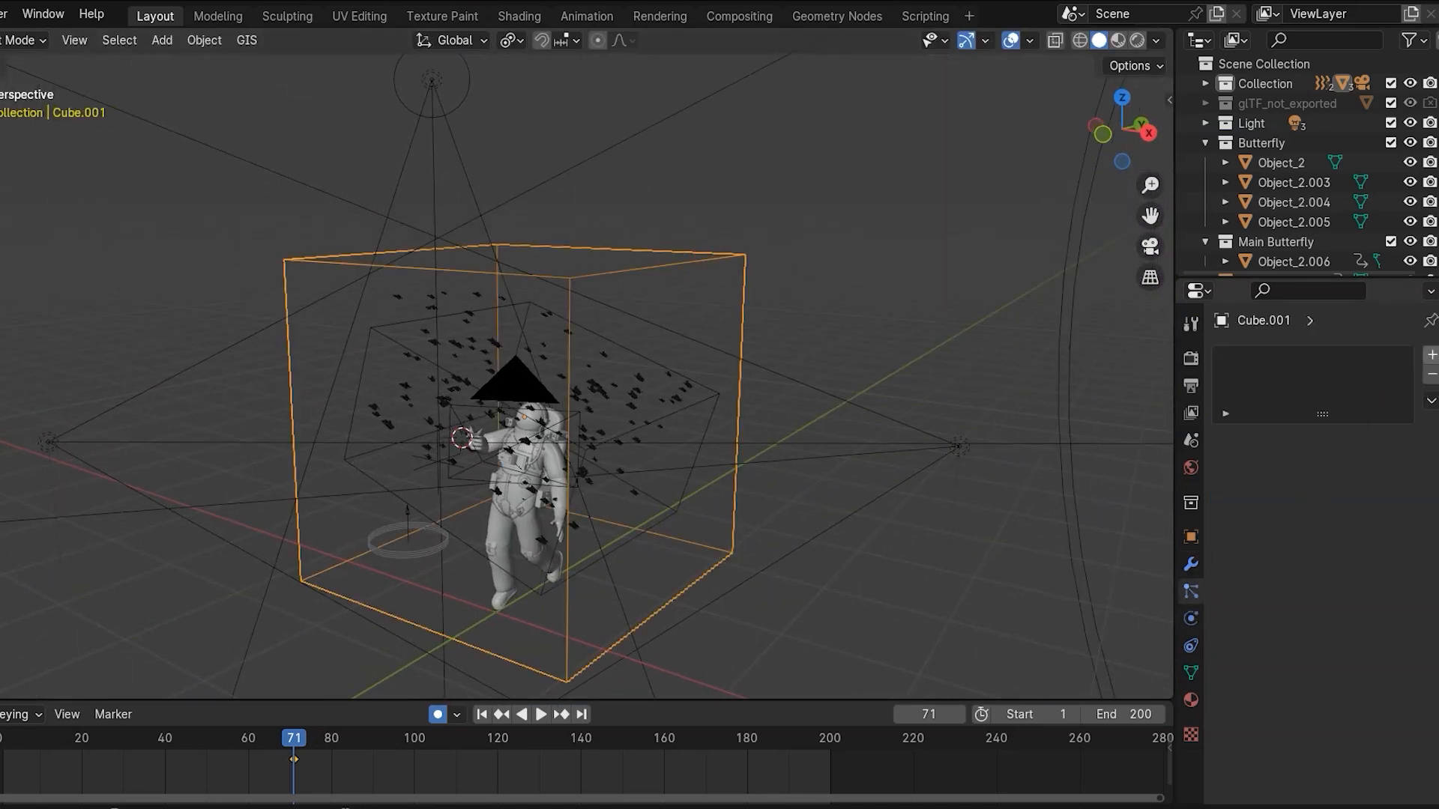
left_click(1432, 355)
double_click(1321, 366)
type("Sp")
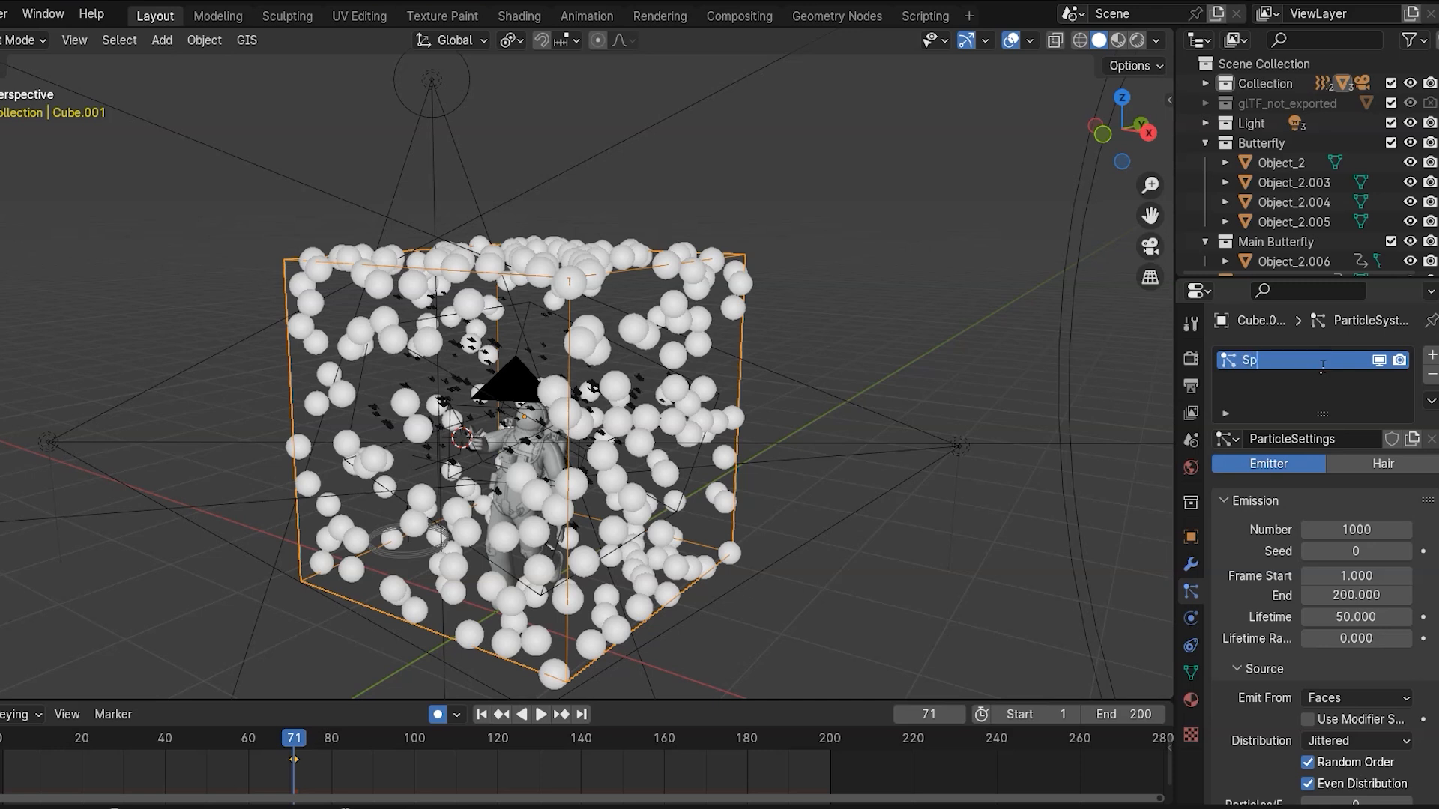
type("ace Dust")
key("Return")
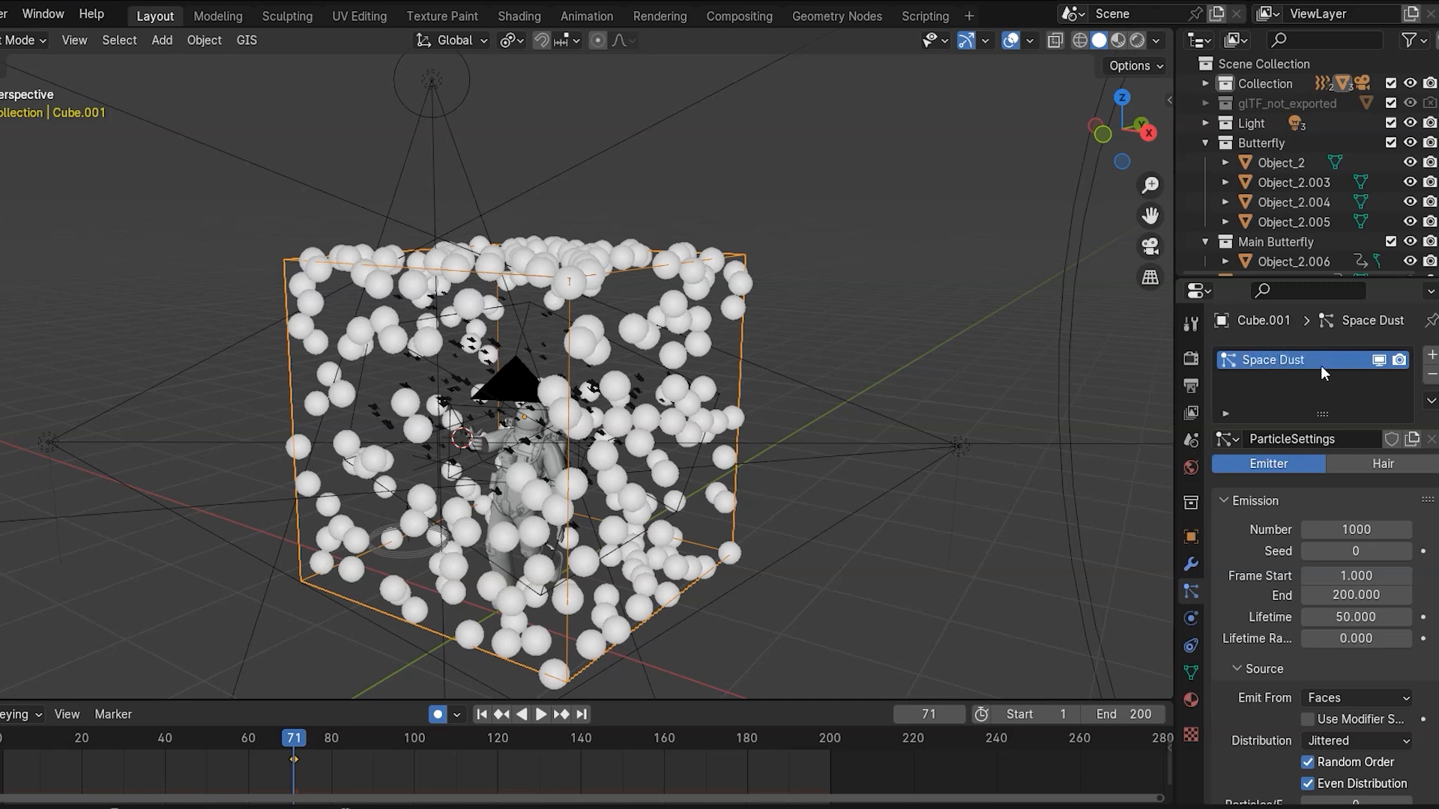
- Set Space Dust to 500 particles, emission ending at frame 1, lifetime 300
double_click(1356, 529)
type("500")
key("Return")
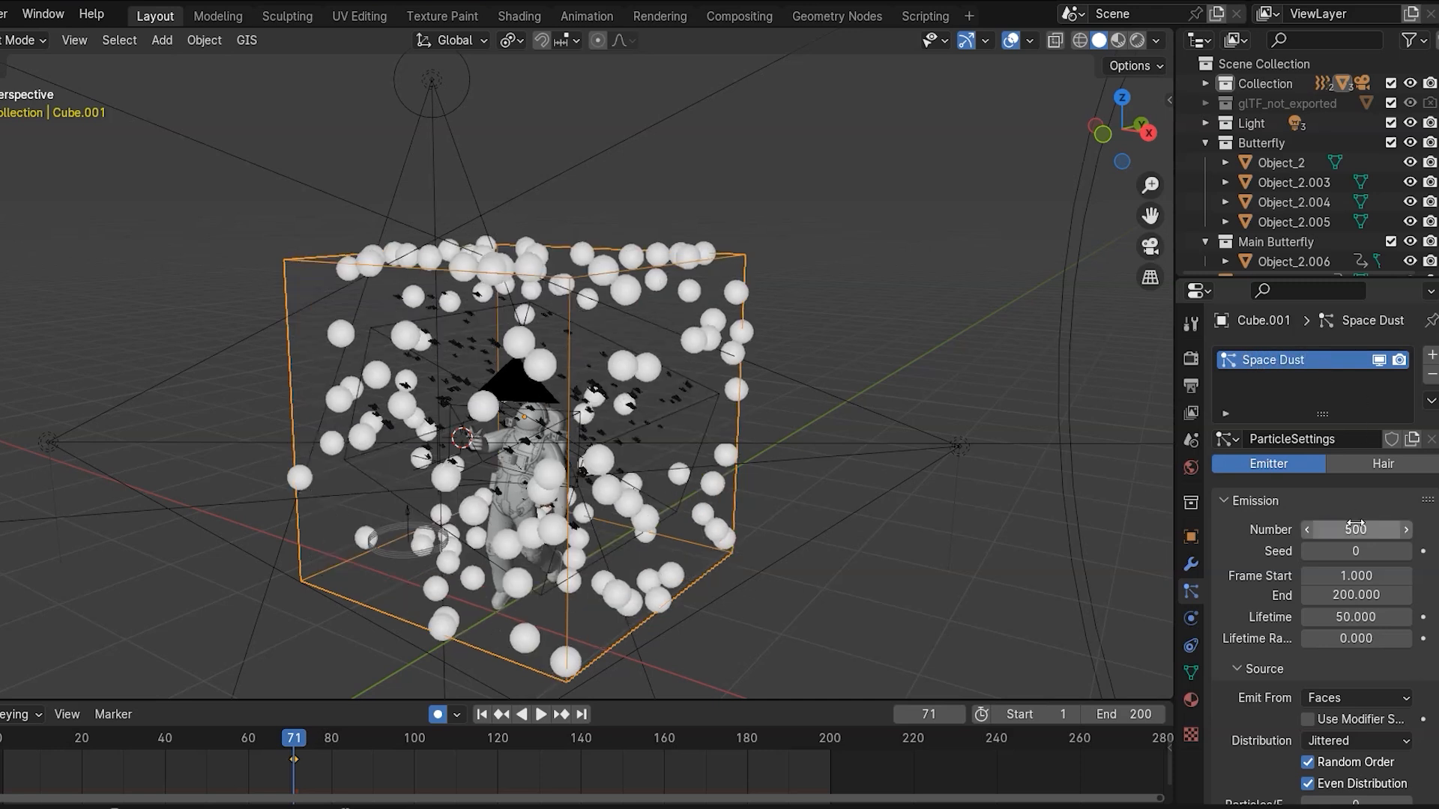
double_click(1356, 595)
type("1")
key("Return")
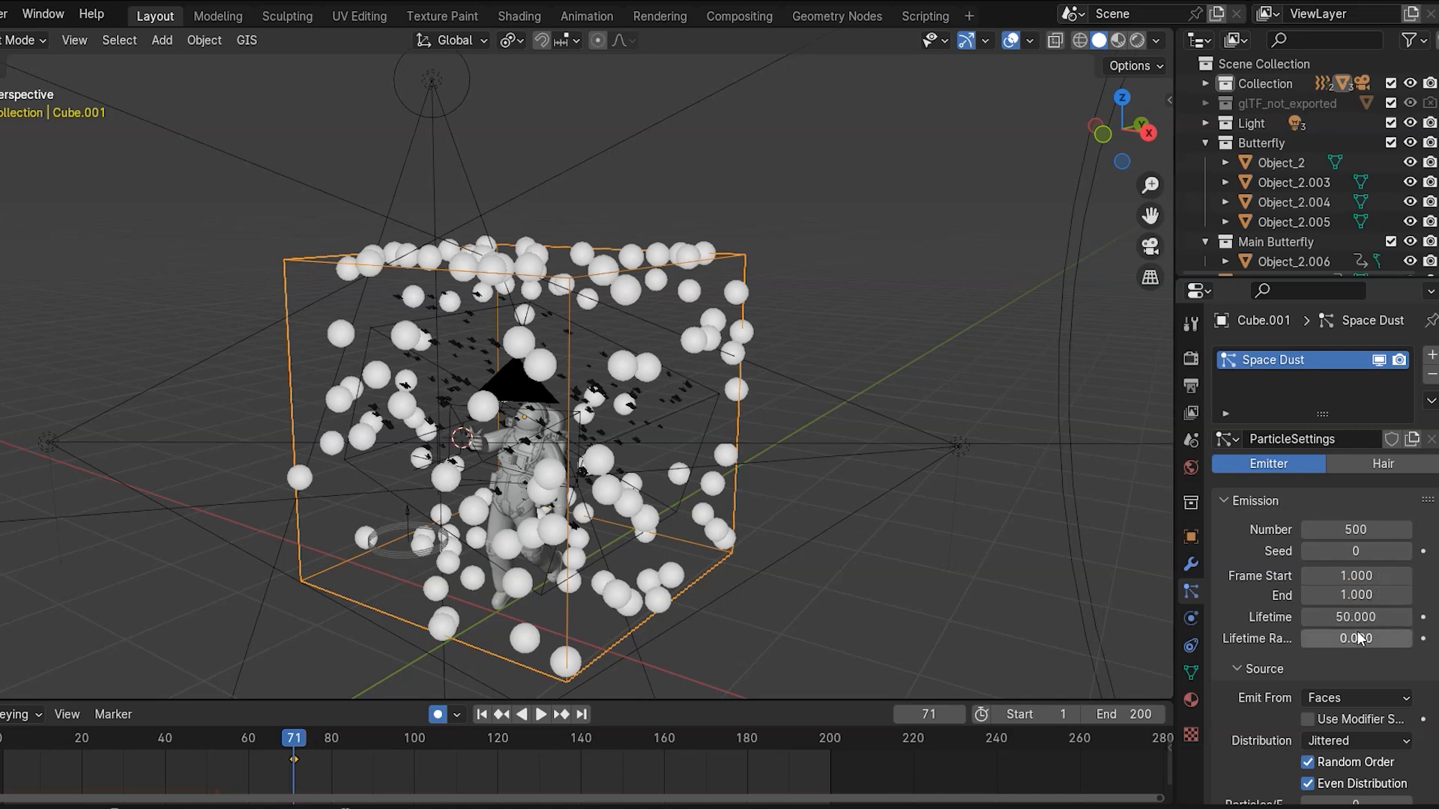
double_click(1358, 616)
type("300")
key("Return")
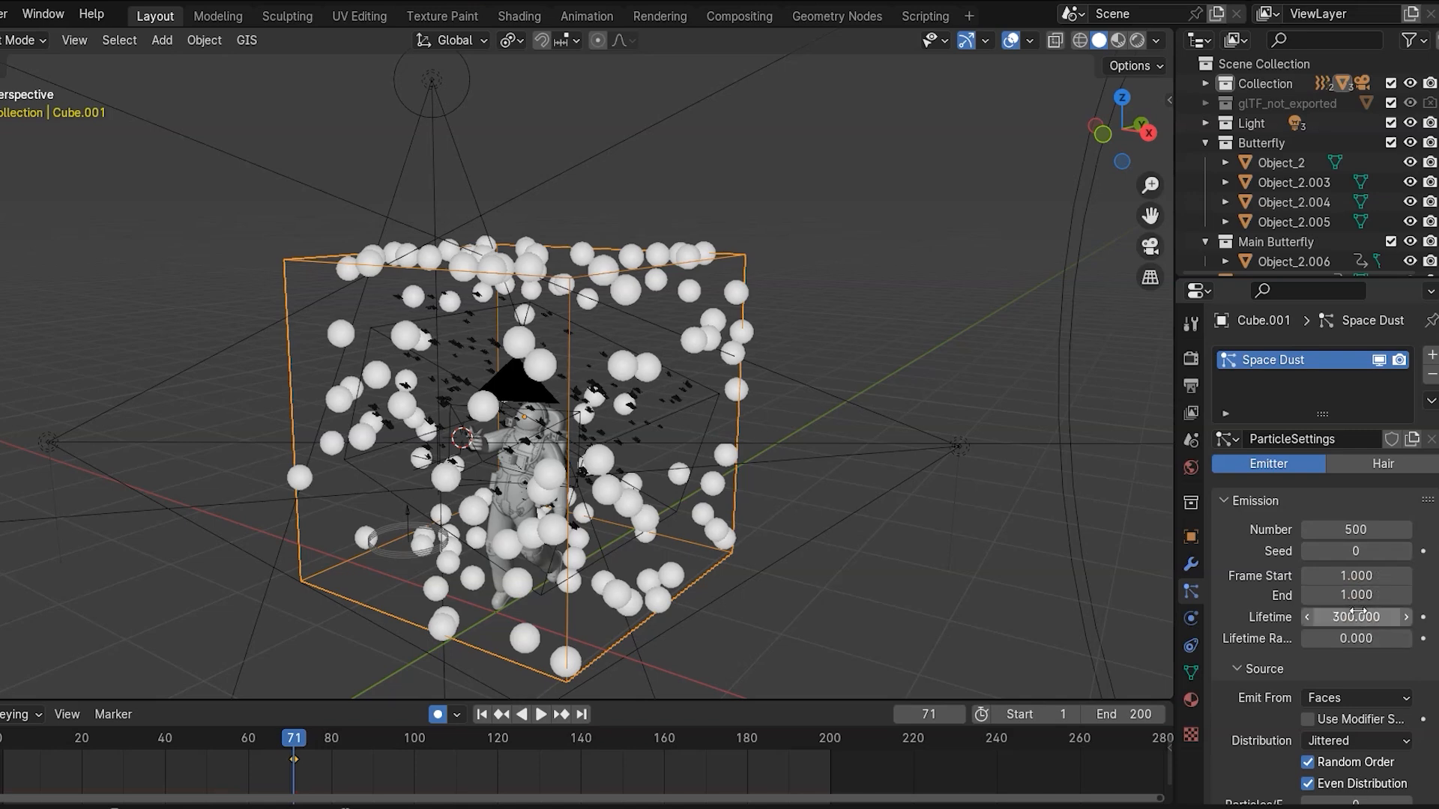
- Set Emit From to Volume and Render As to Object
scroll(1359, 612, "down", 3)
left_click(1355, 619)
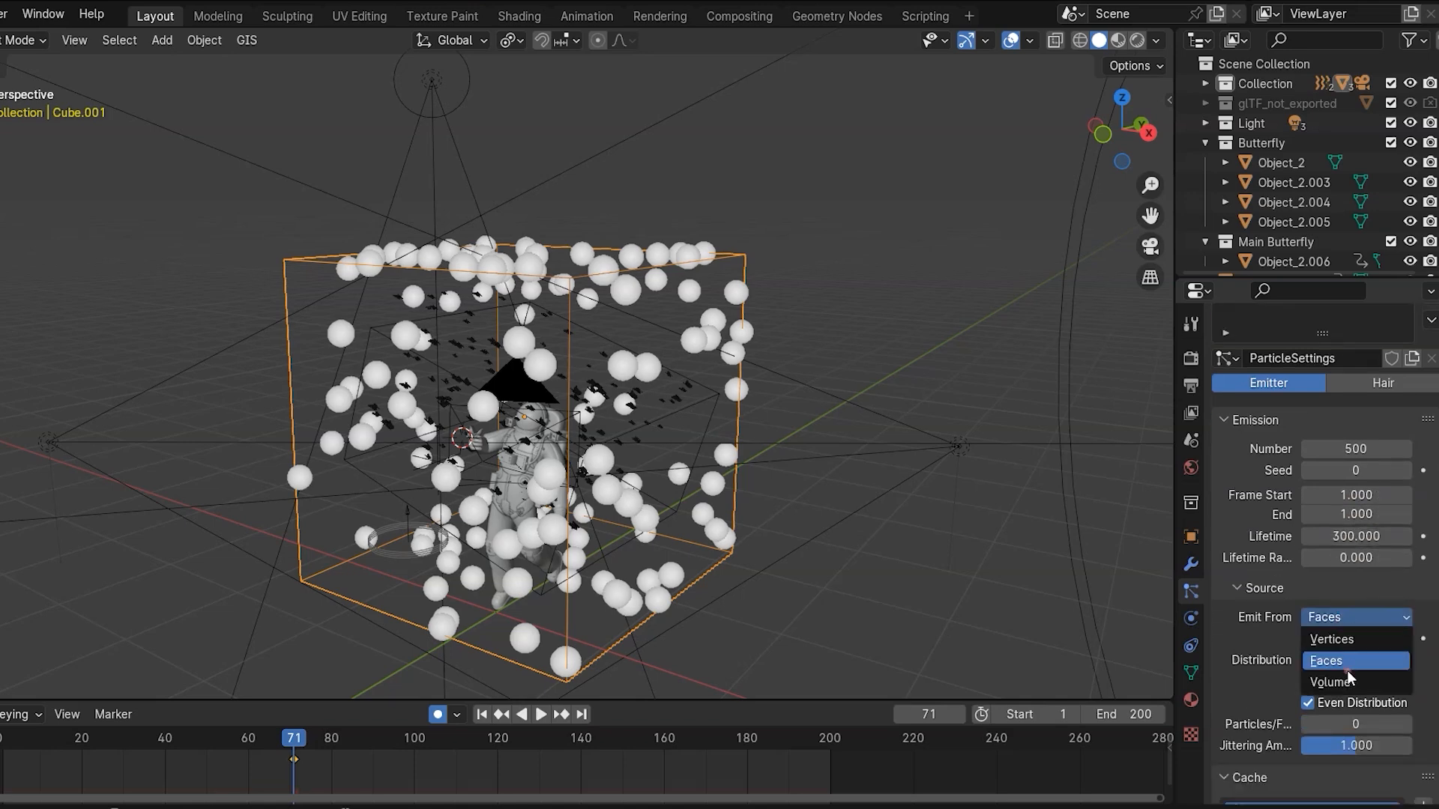
left_click(1347, 669)
scroll(1392, 604, "down", 12)
scroll(1392, 603, "down", 15)
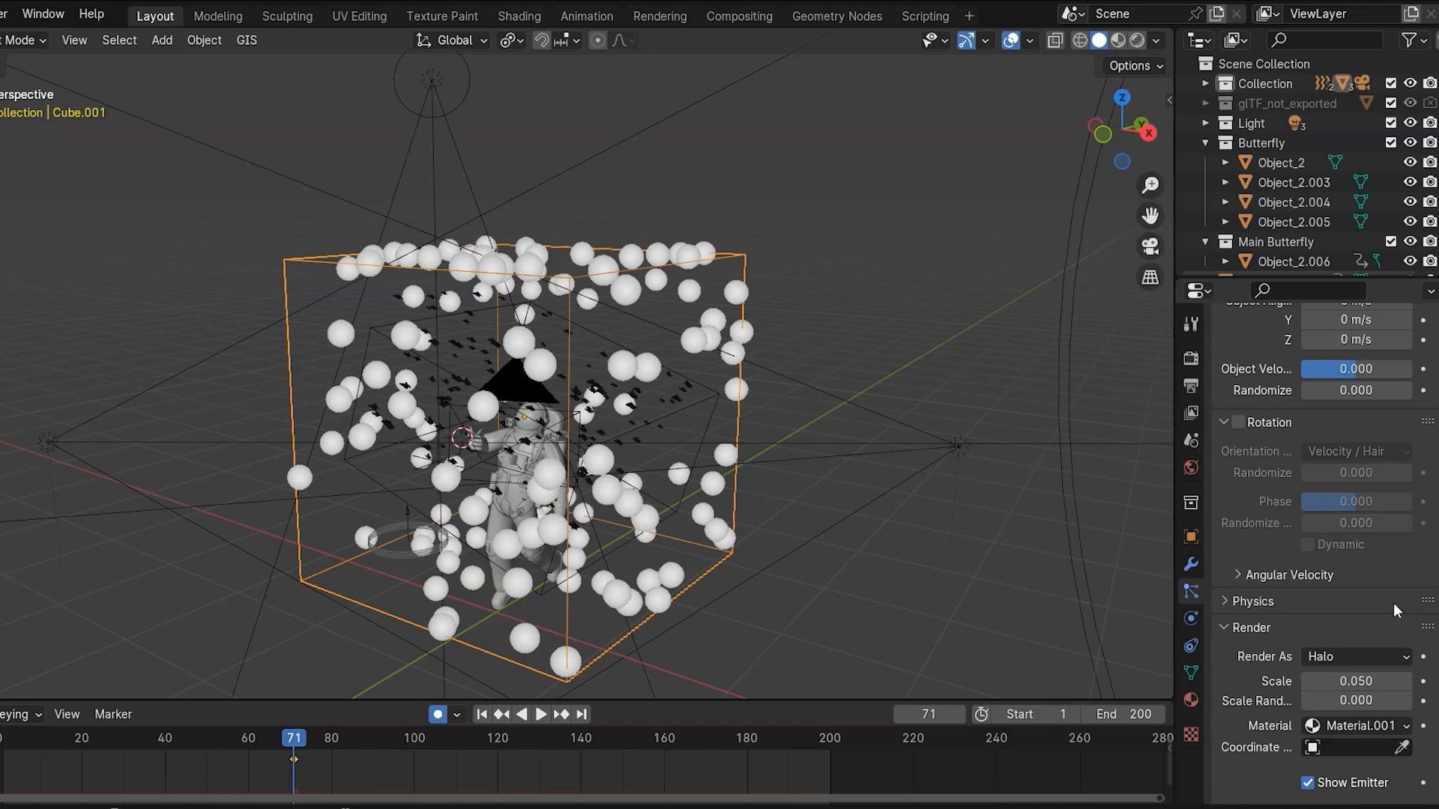
scroll(1349, 611, "down", 3)
left_click(1316, 577)
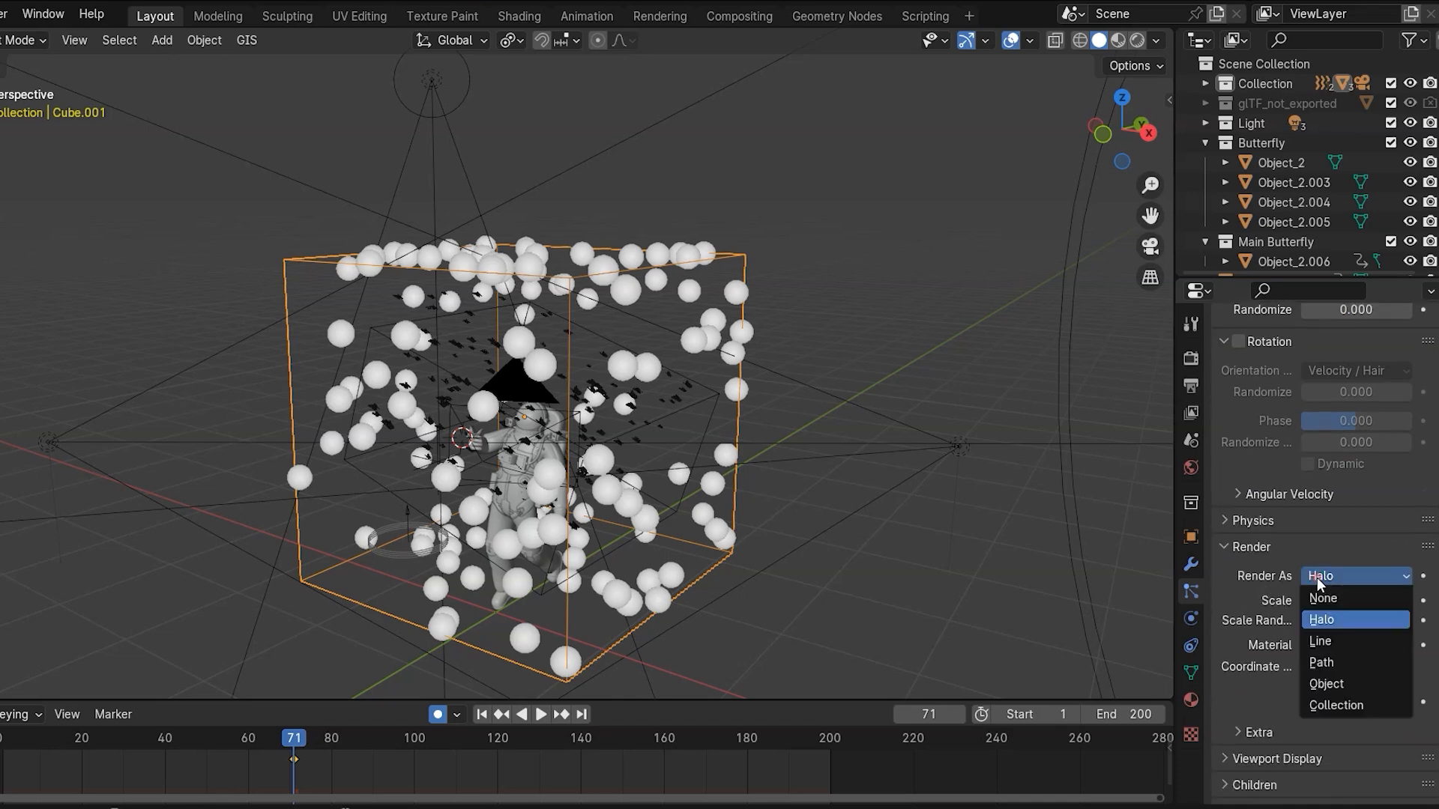
left_click(1324, 682)
left_click(1402, 719)
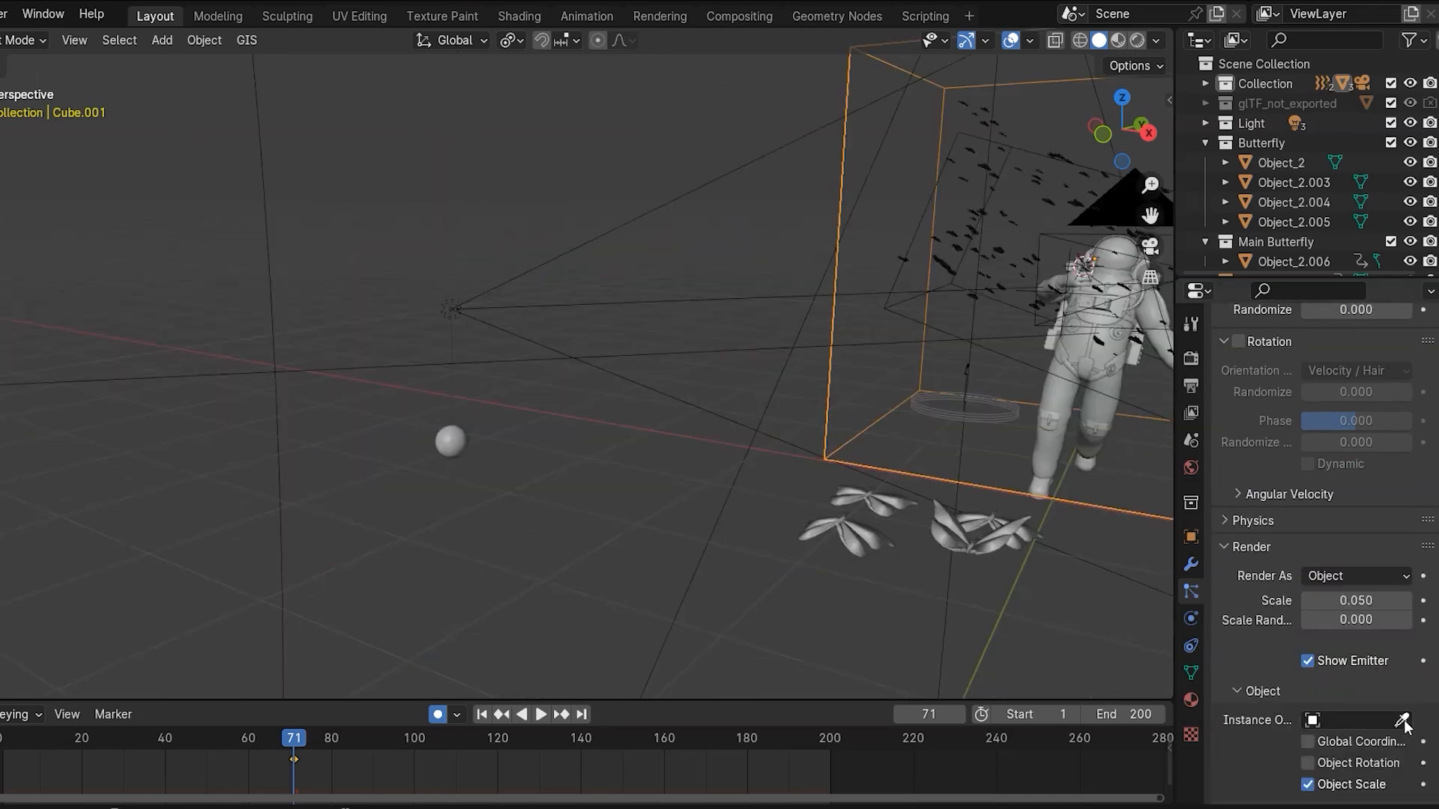
- Use the icosphere as the instance object and set gravity weight to 0
left_click(456, 444)
scroll(843, 320, "down", 4)
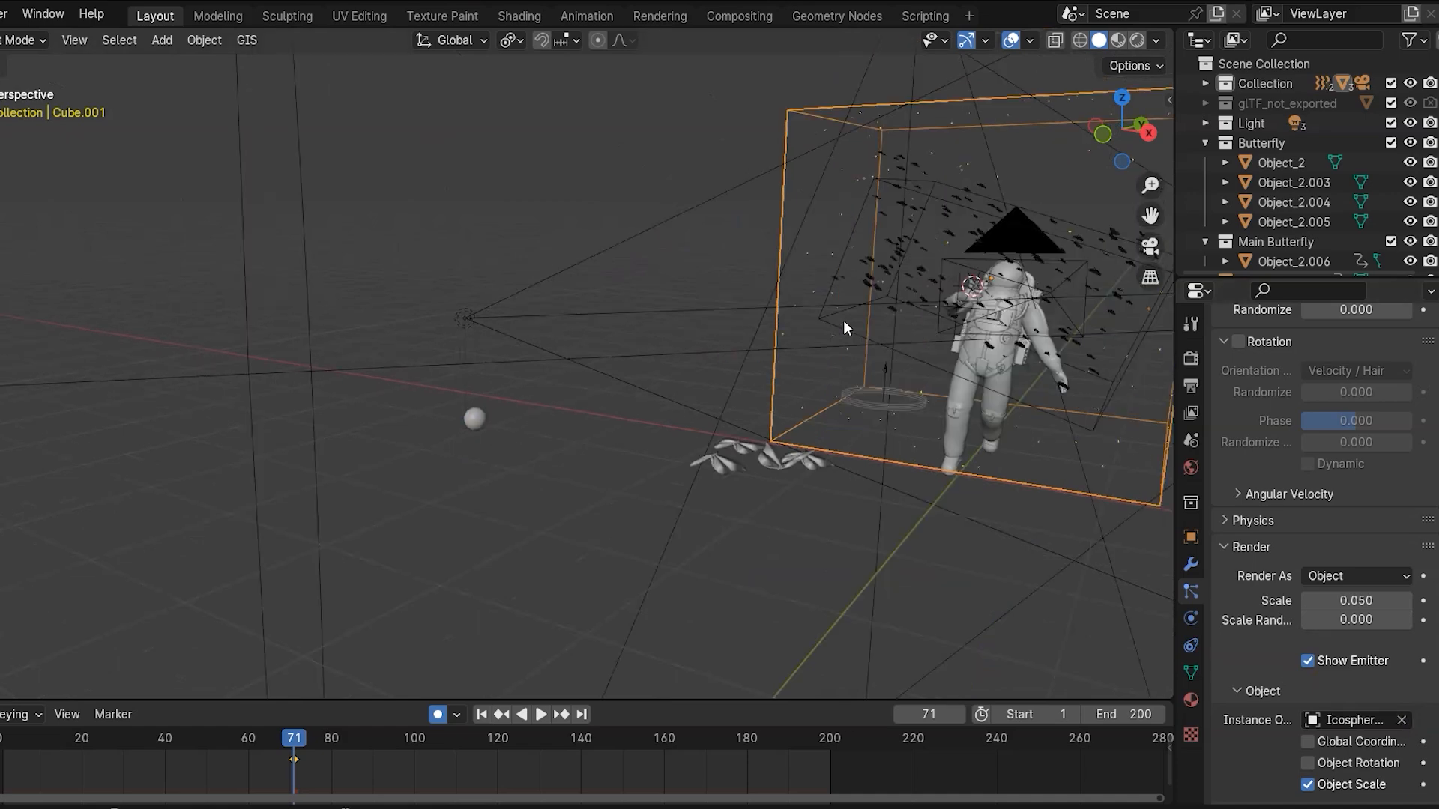
middle_click_drag(912, 304, 829, 313)
scroll(1267, 527, "down", 10)
scroll(1268, 527, "down", 1)
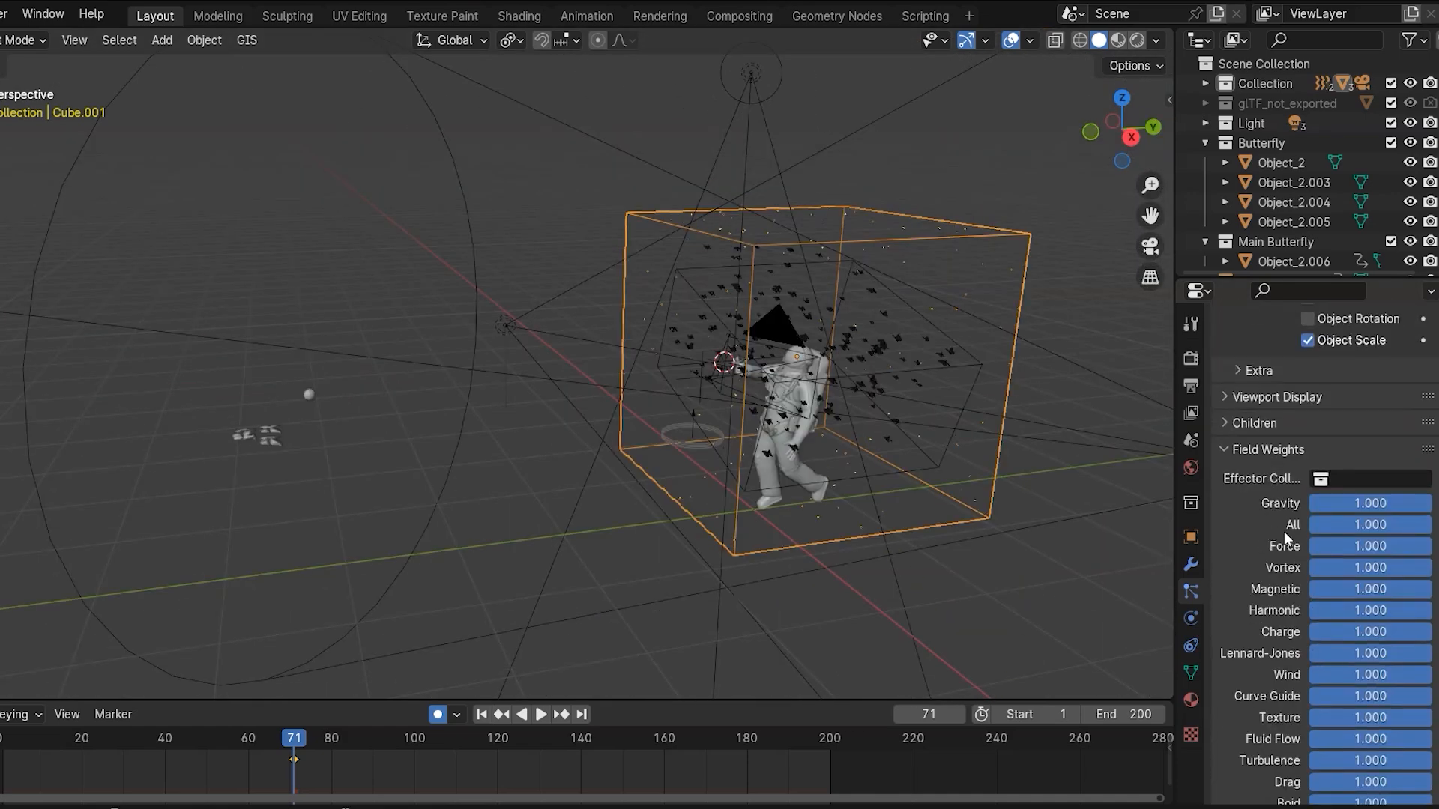
left_click_drag(1379, 504, 1308, 503)
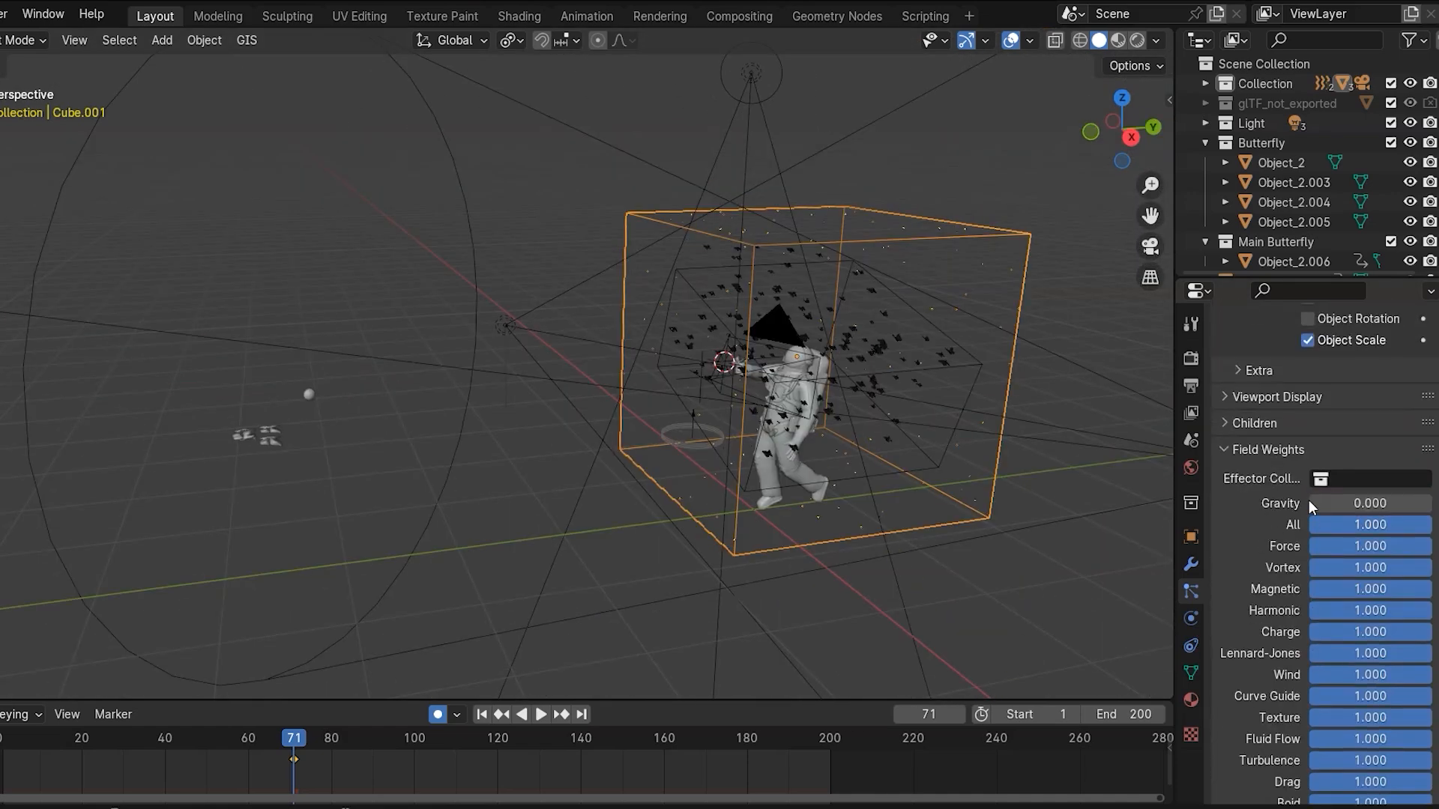
- Raise the particle count to 1000, set scale 0.011, and preview in Rendered mode
scroll(1368, 460, "up", 6)
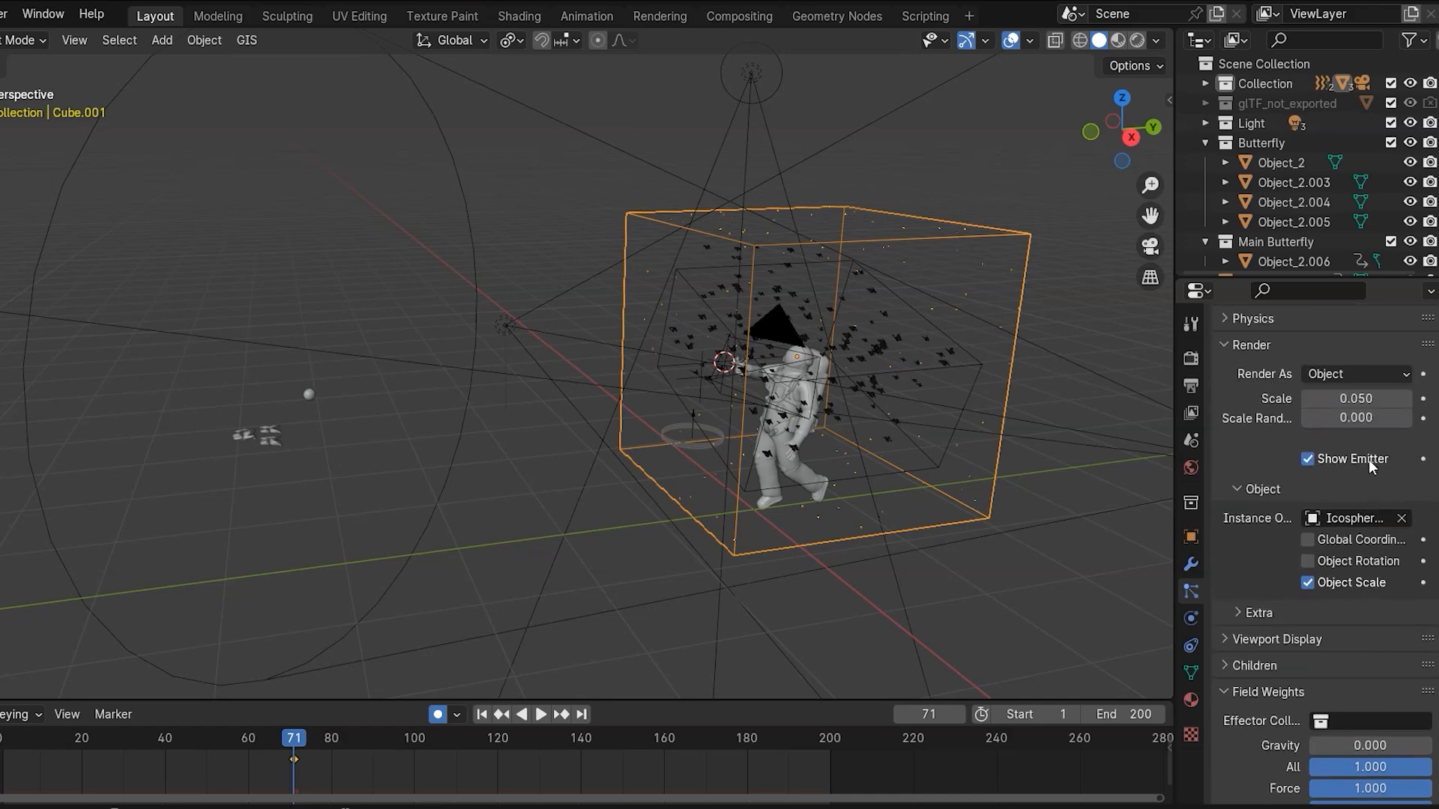
scroll(622, 242, "up", 10)
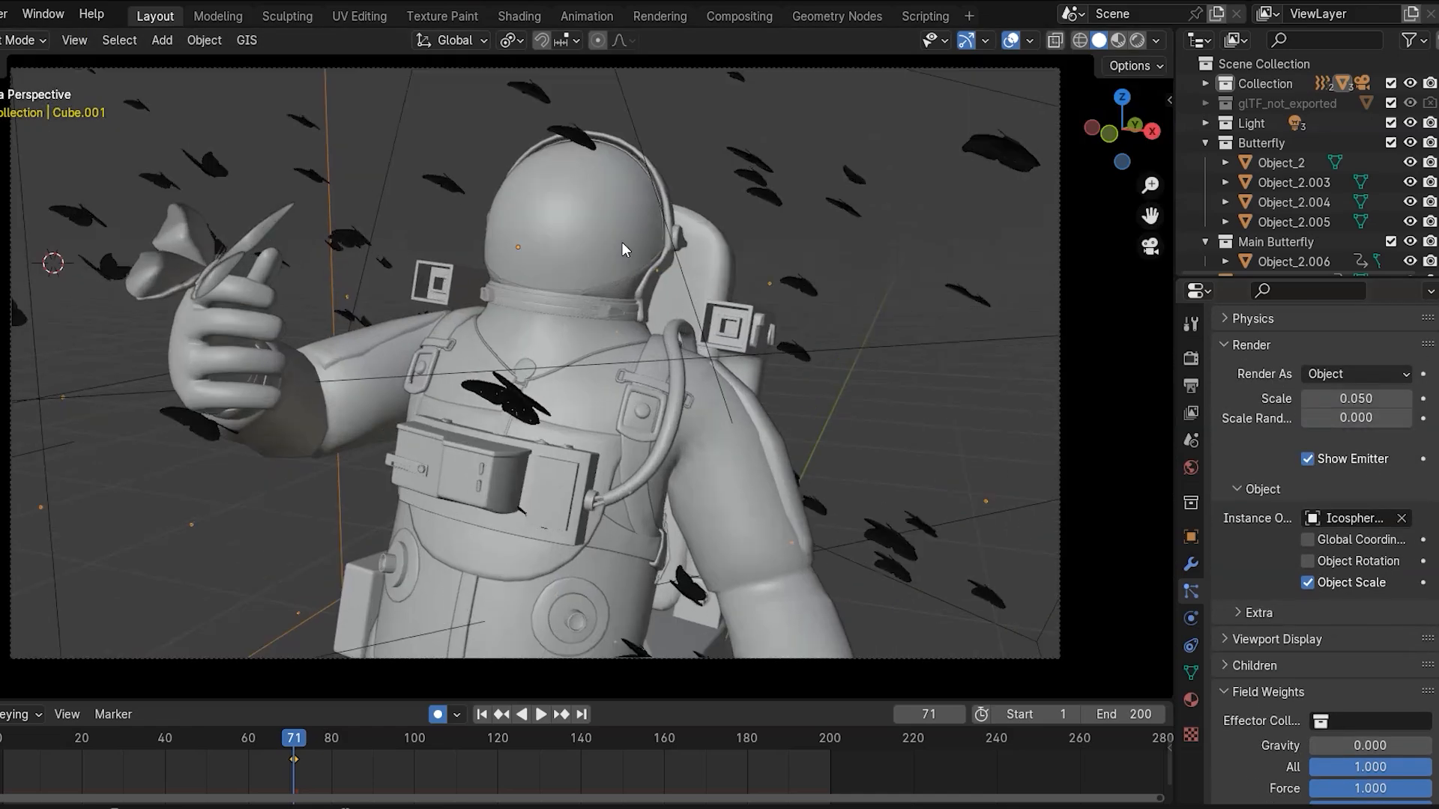
scroll(622, 241, "down", 10)
scroll(1387, 402, "up", 15)
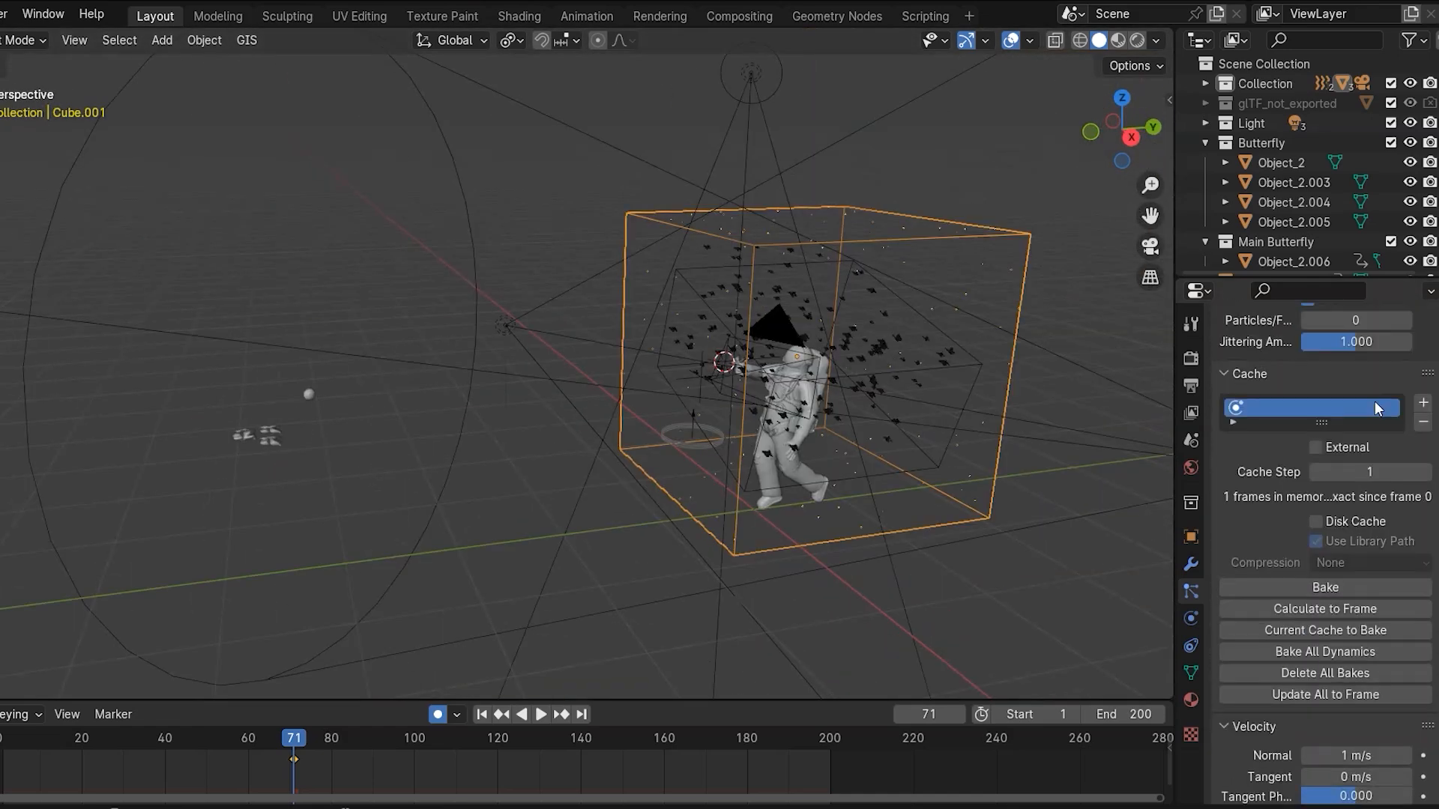
double_click(1361, 529)
type("1000")
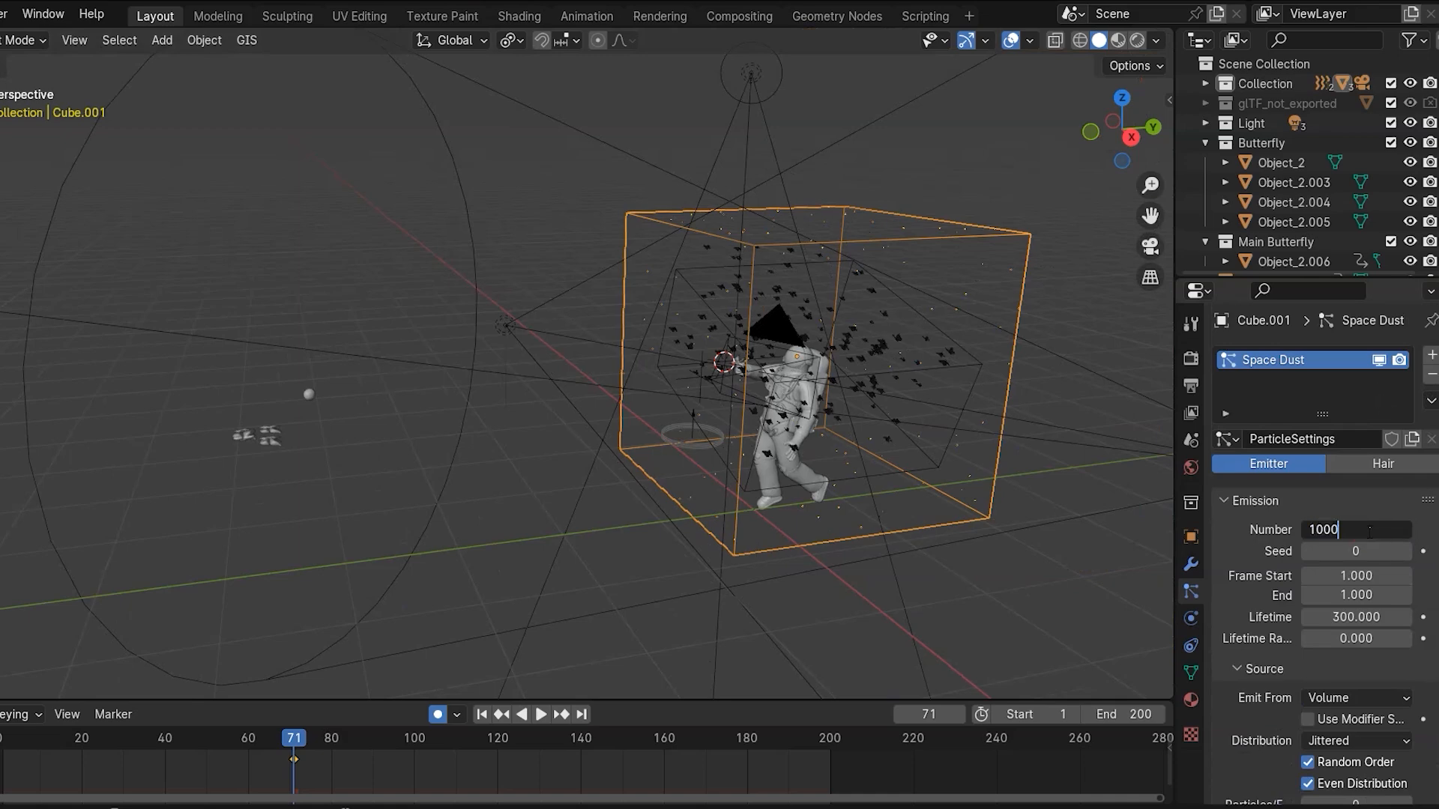
key("Return")
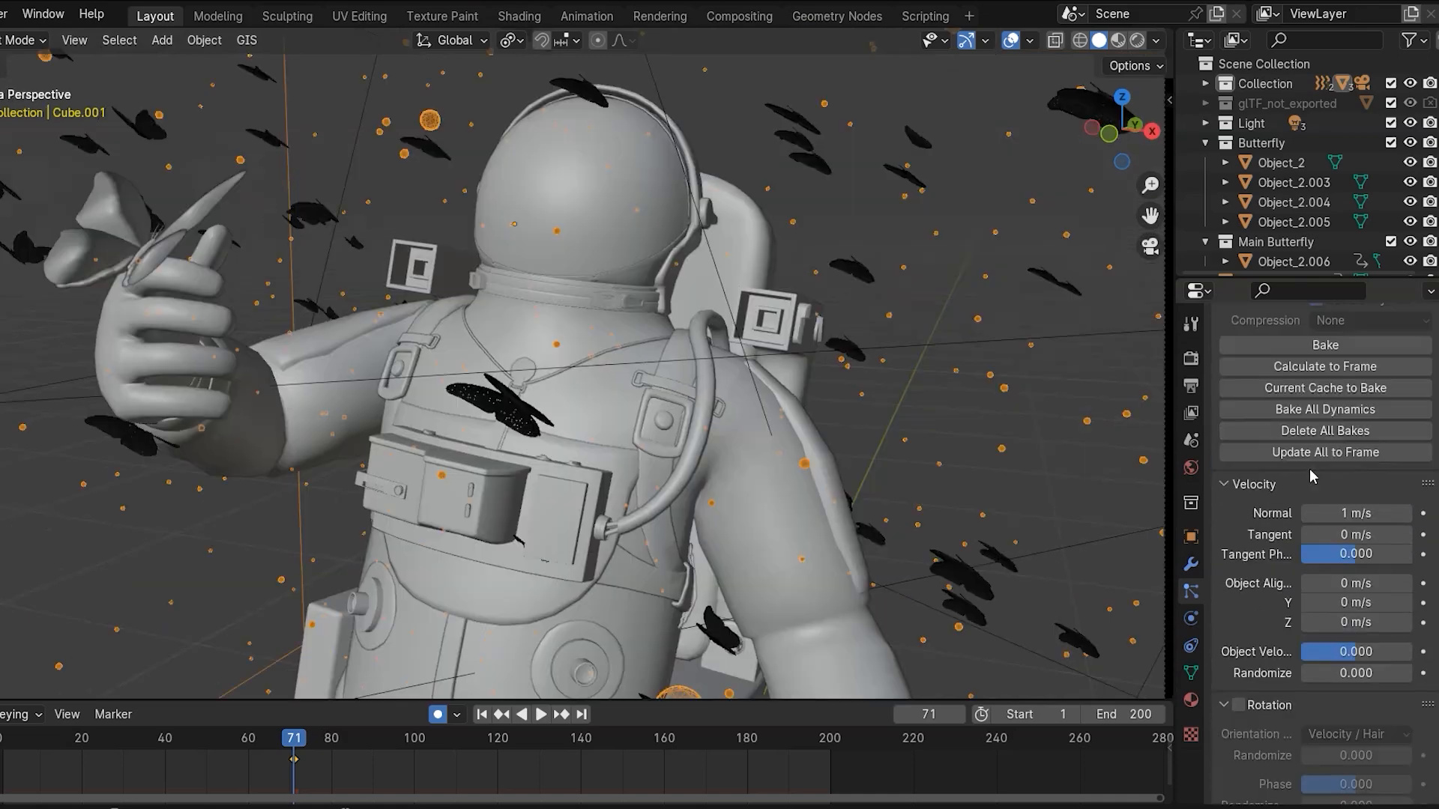
scroll(1311, 469, "down", 5)
scroll(1311, 469, "down", 5)
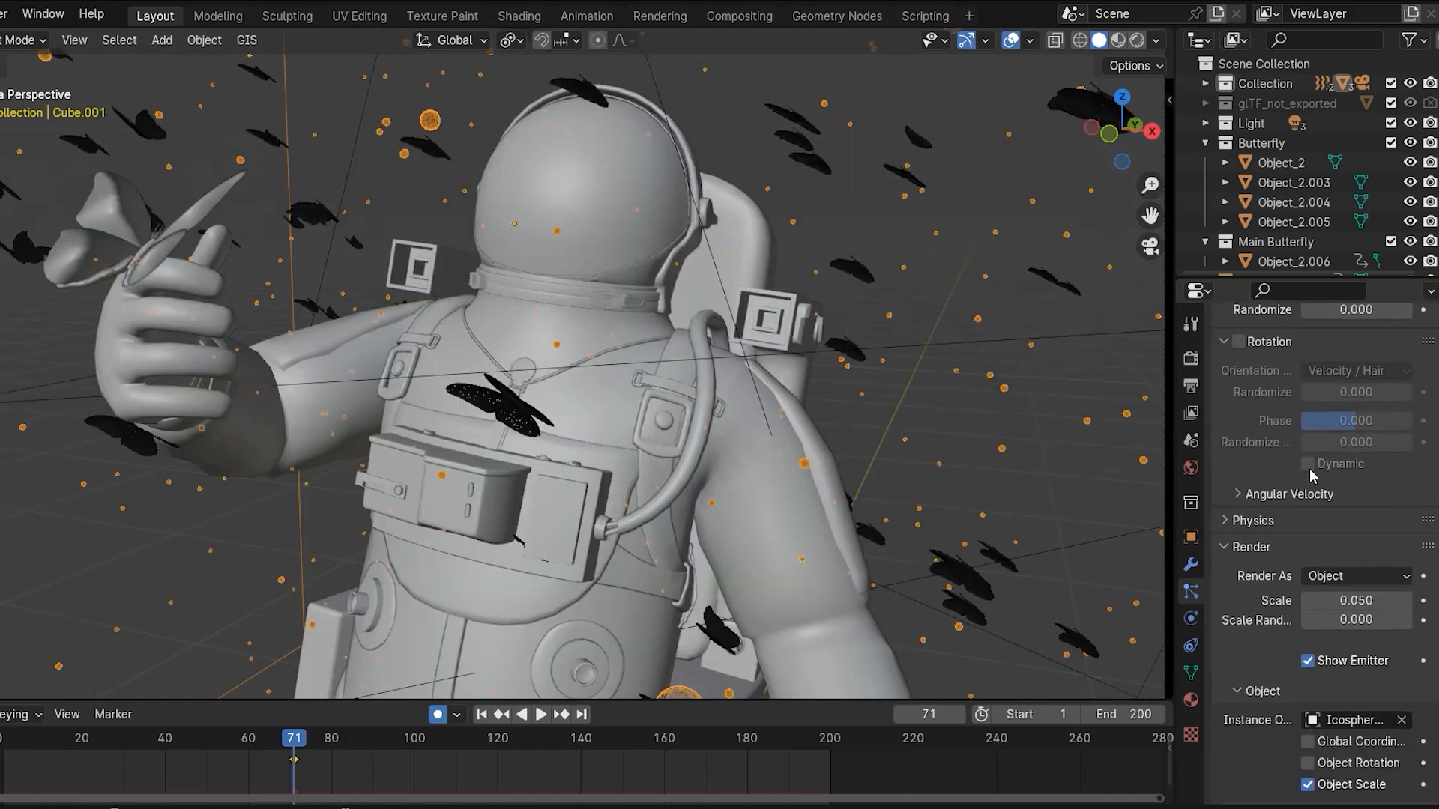
left_click_drag(1356, 560, 1315, 560)
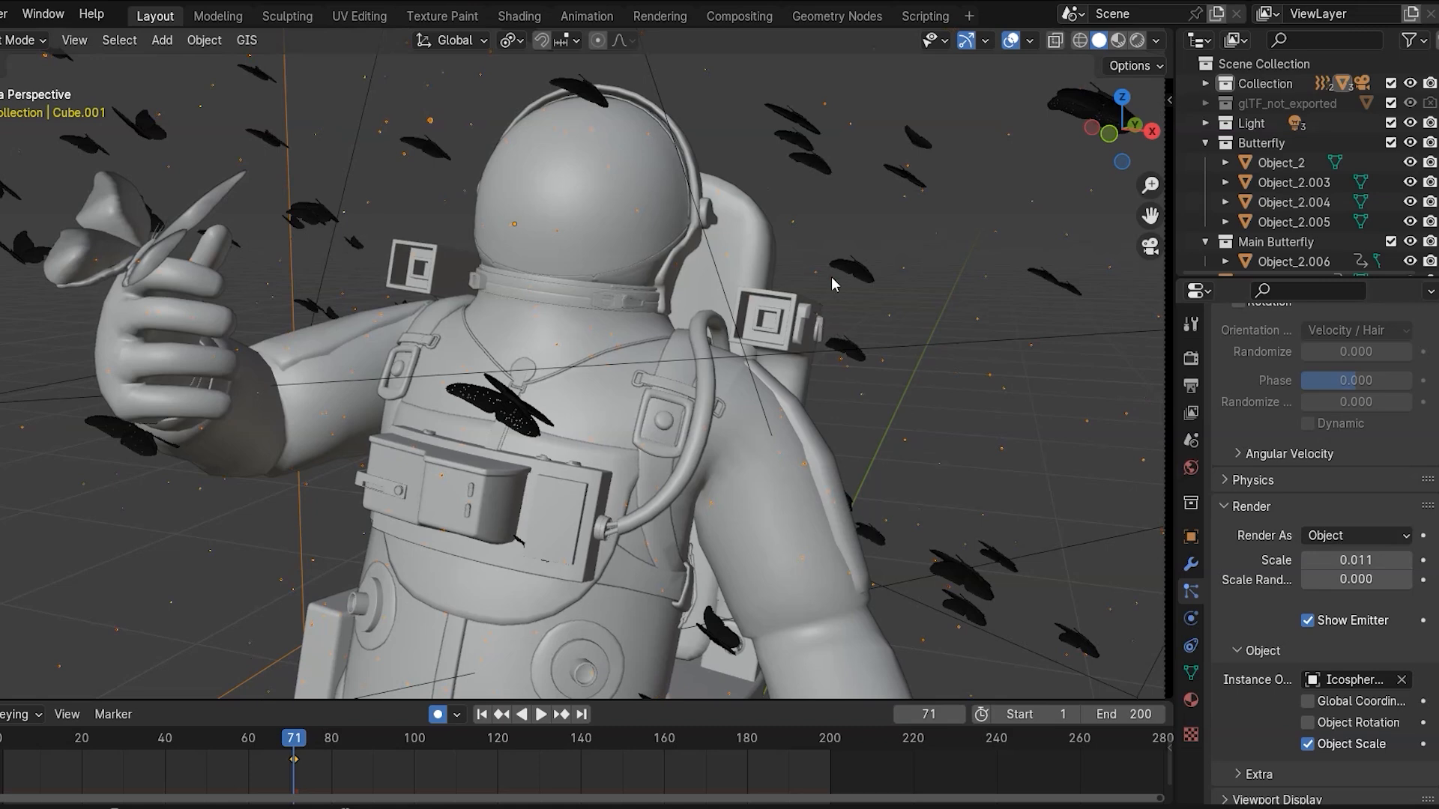
left_click(1137, 40)
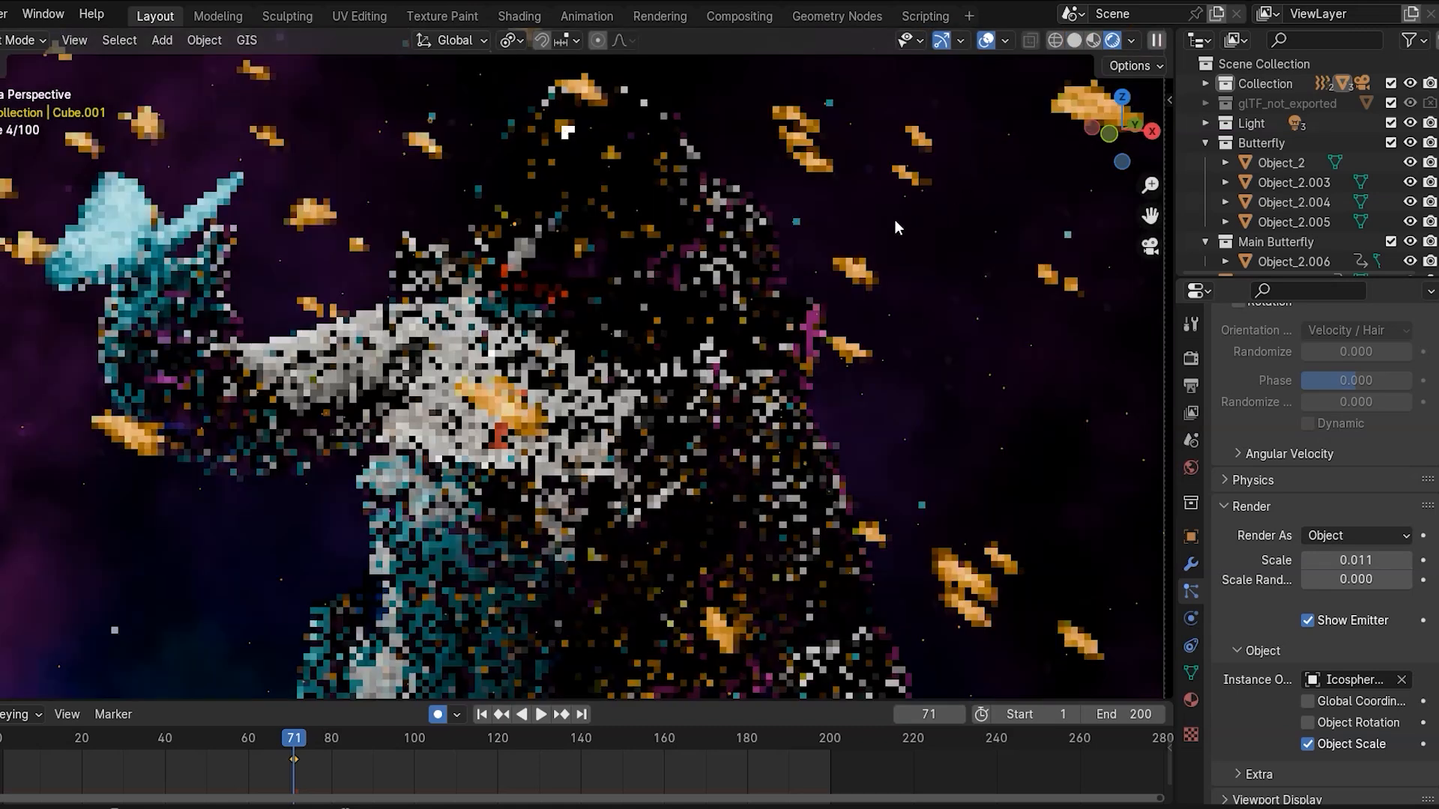
- Show the shader editor beside the viewport and select the dust icosphere
left_click_drag(0, 358, 531, 359)
middle_click_drag(247, 228, 52, 373)
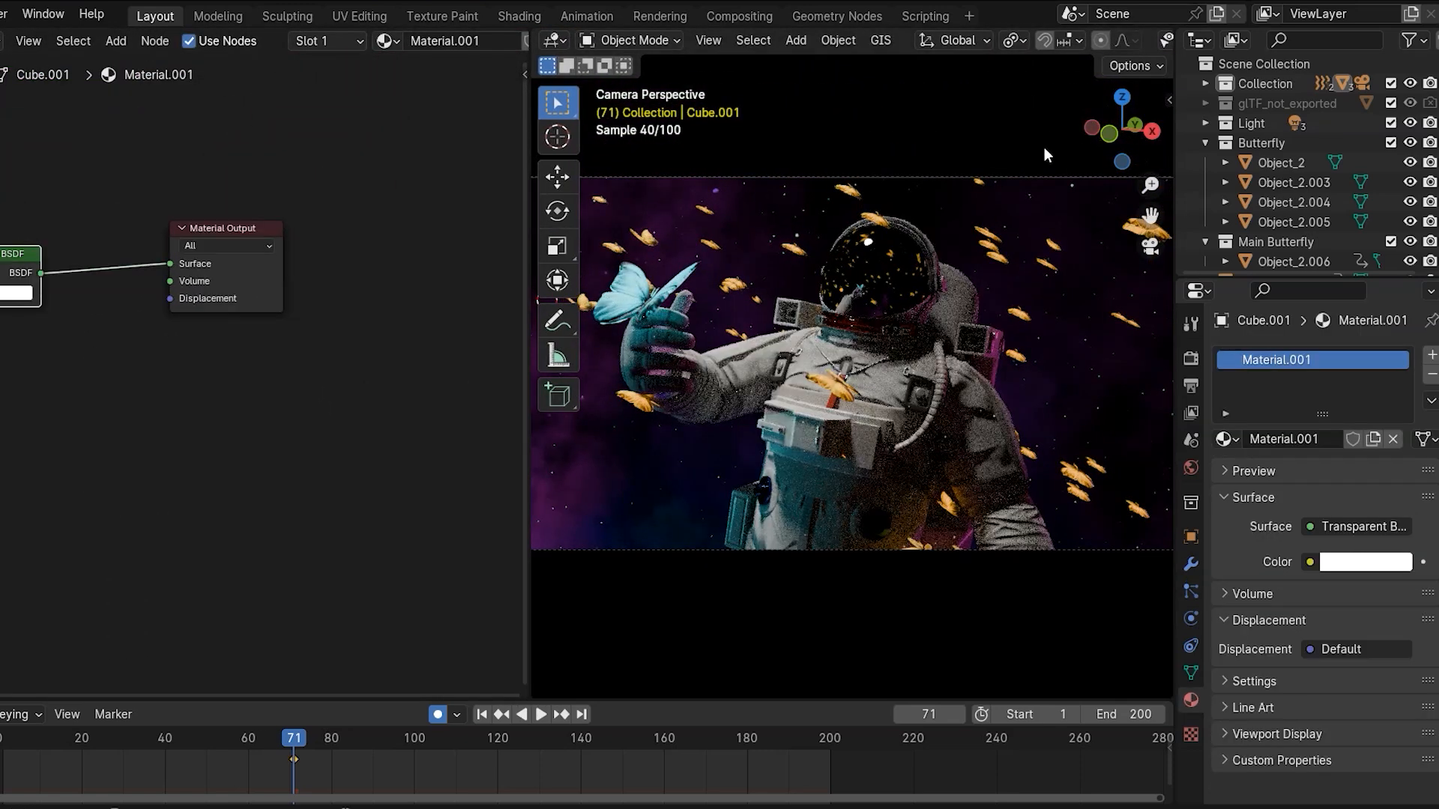
key("z")
left_click(1041, 272)
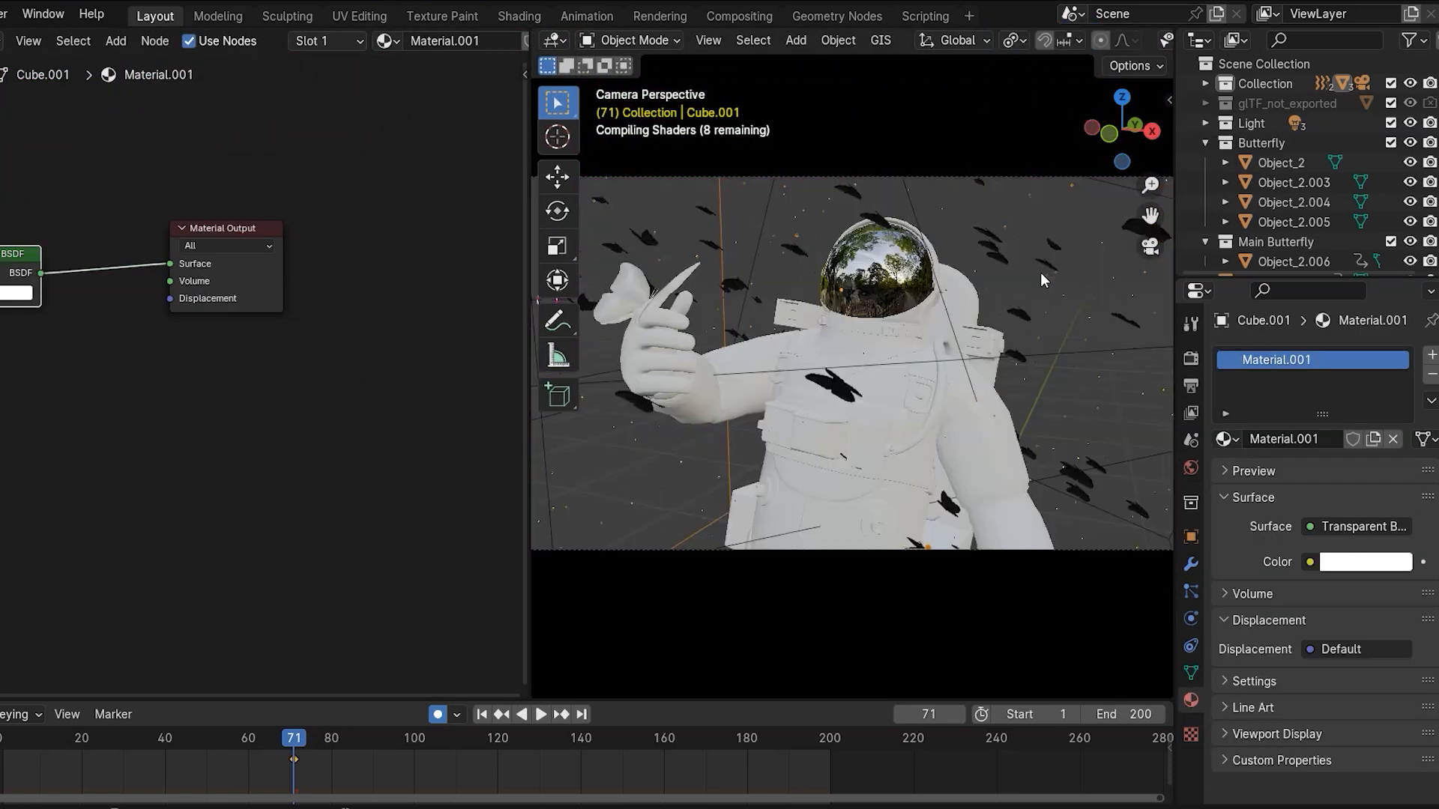
key("KP_0")
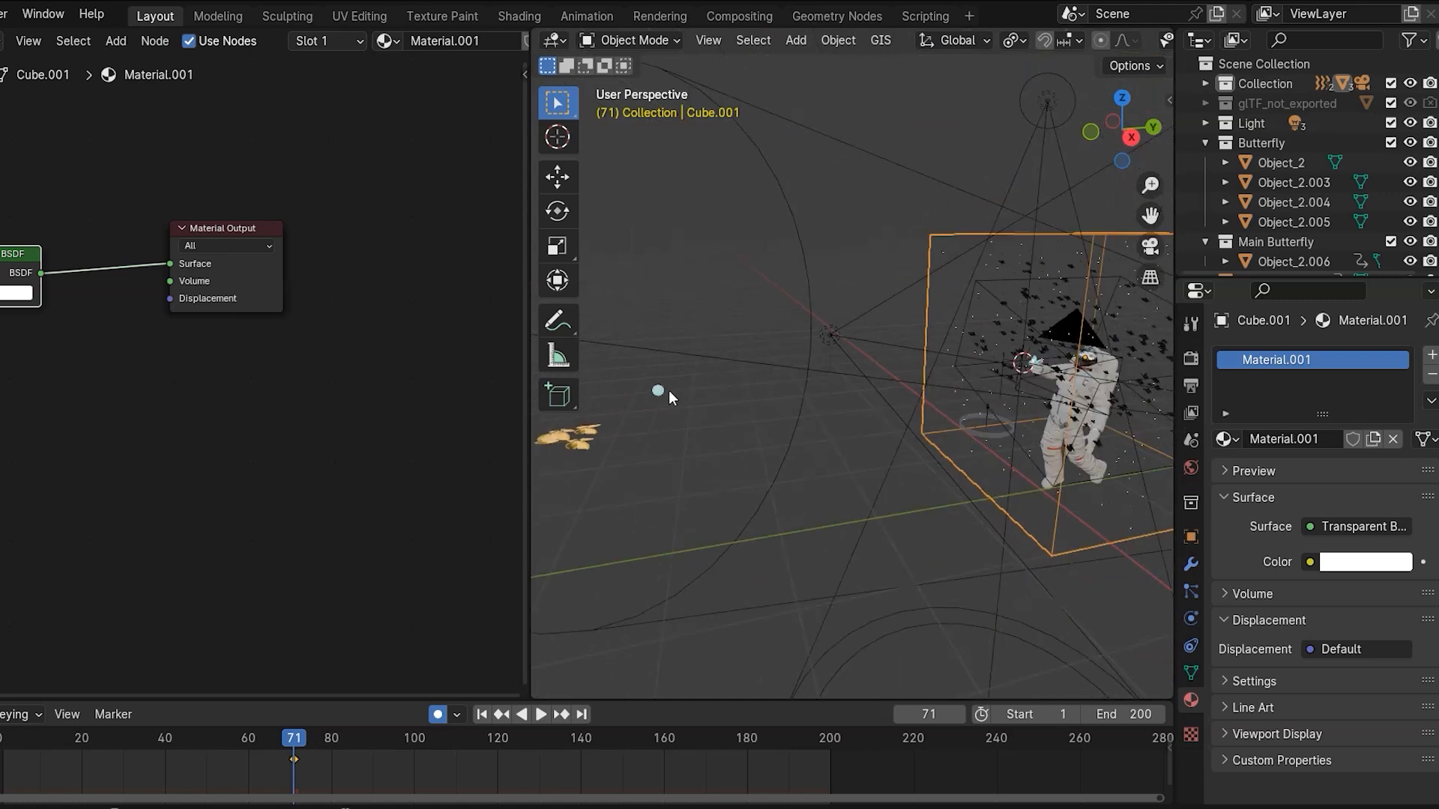
left_click(658, 390)
- Set the icosphere's Emission strength to 1.5
scroll(28, 427, "up", 2)
middle_click_drag(167, 480, 428, 276)
scroll(250, 410, "up", 3)
left_click(229, 458)
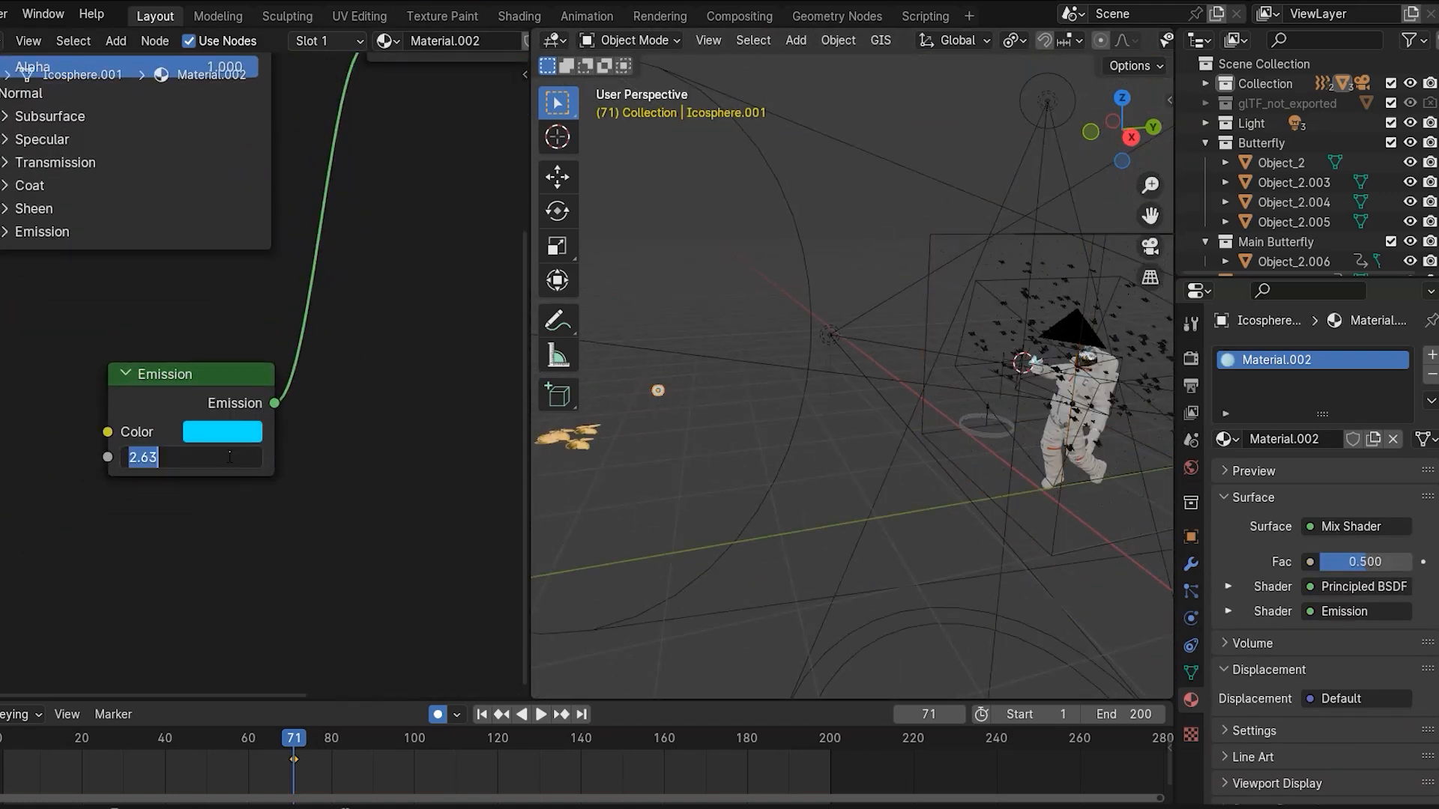
type("1.5")
key("Return")
- Check the rendered camera view, then play the animation from the start
key("KP_0")
key("z")
left_click(1026, 215)
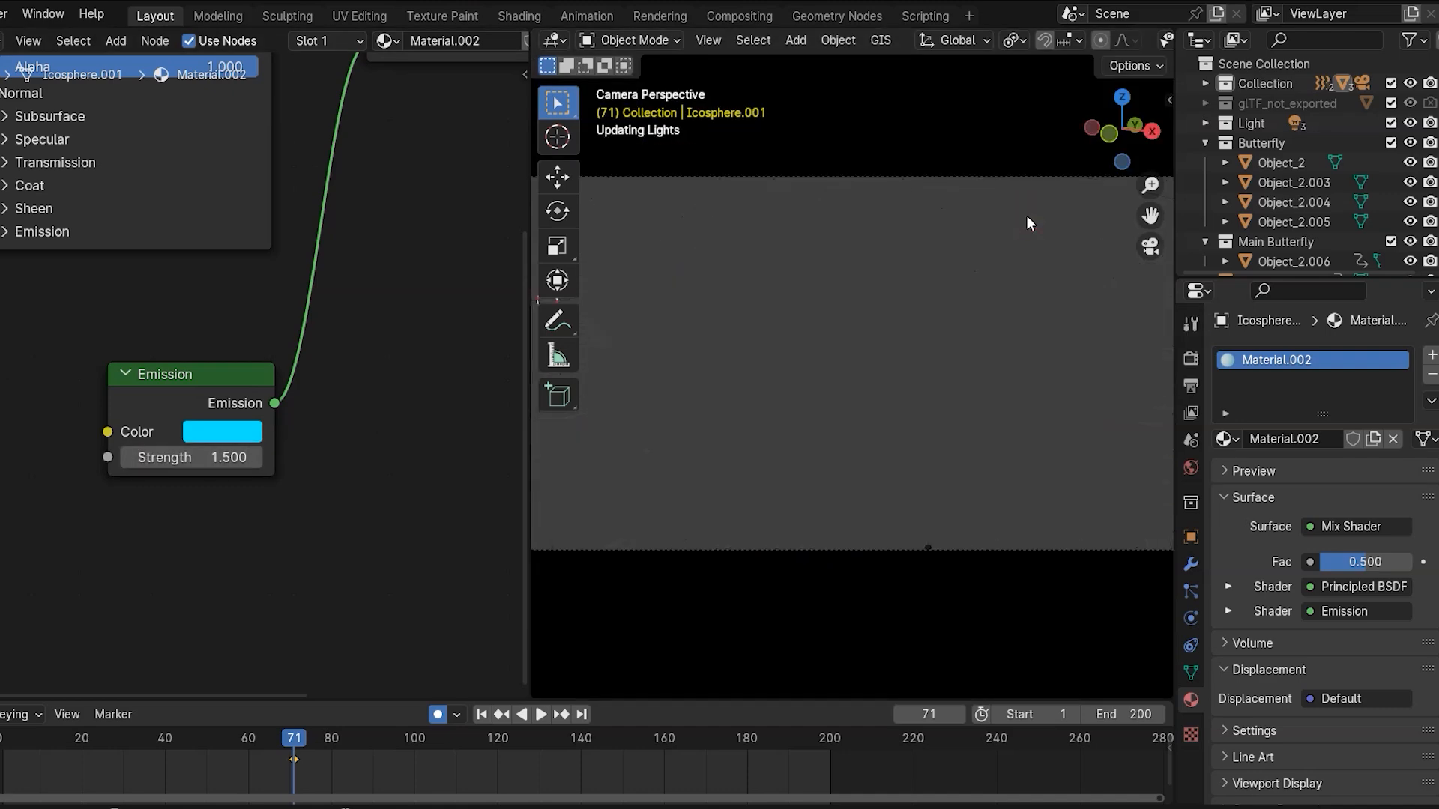
left_click_drag(530, 289, 0, 292)
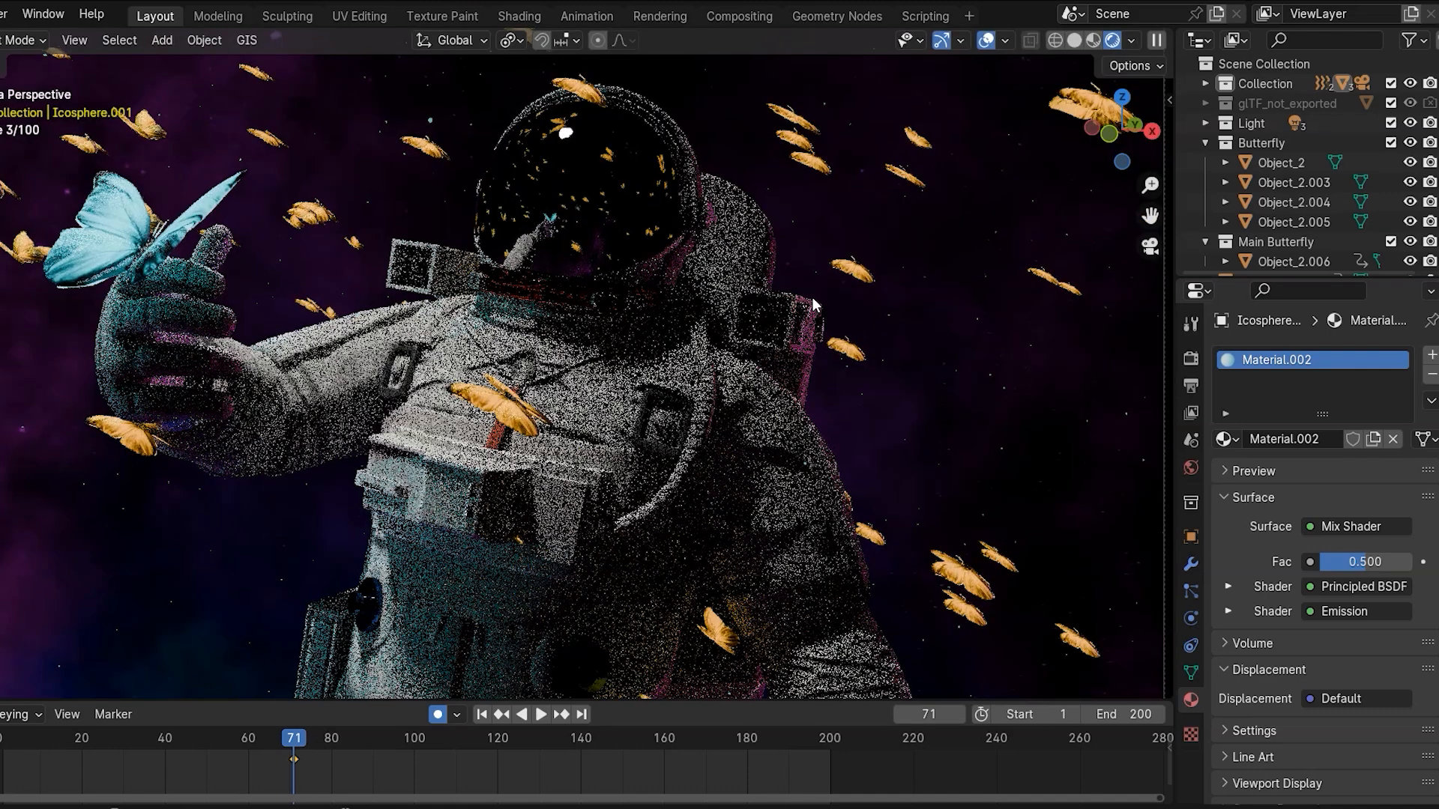
key("Home")
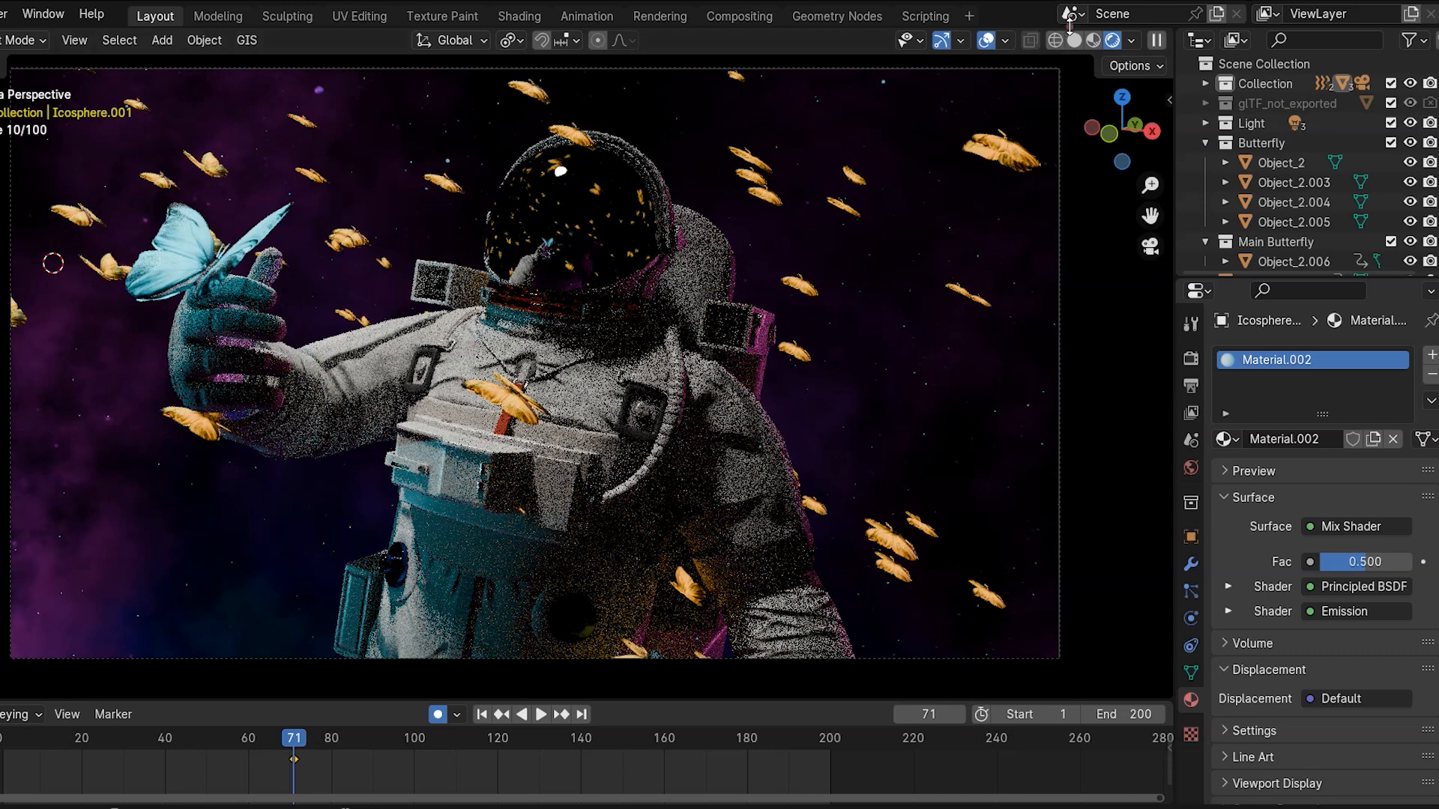
left_click(1074, 40)
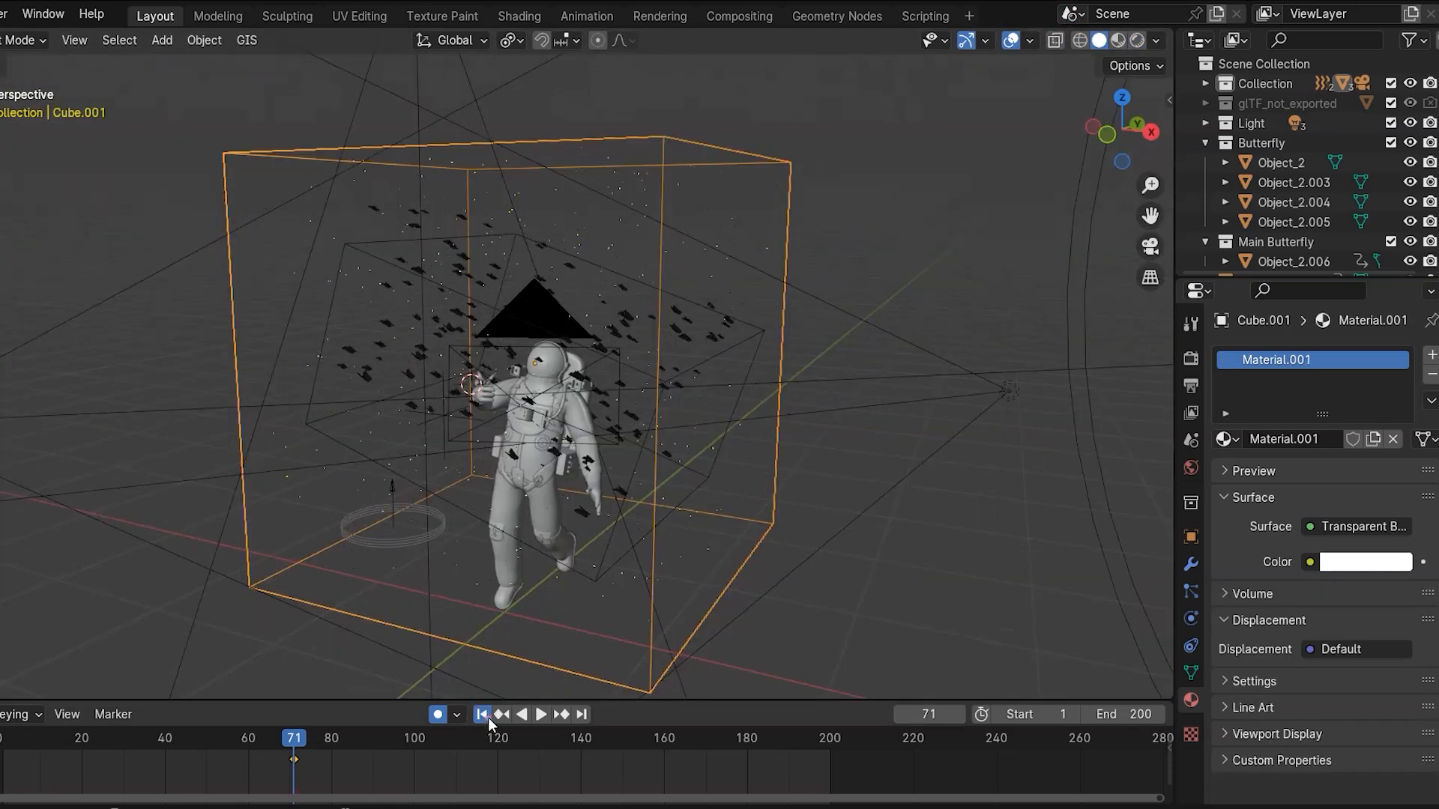
left_click(484, 714)
key("space")
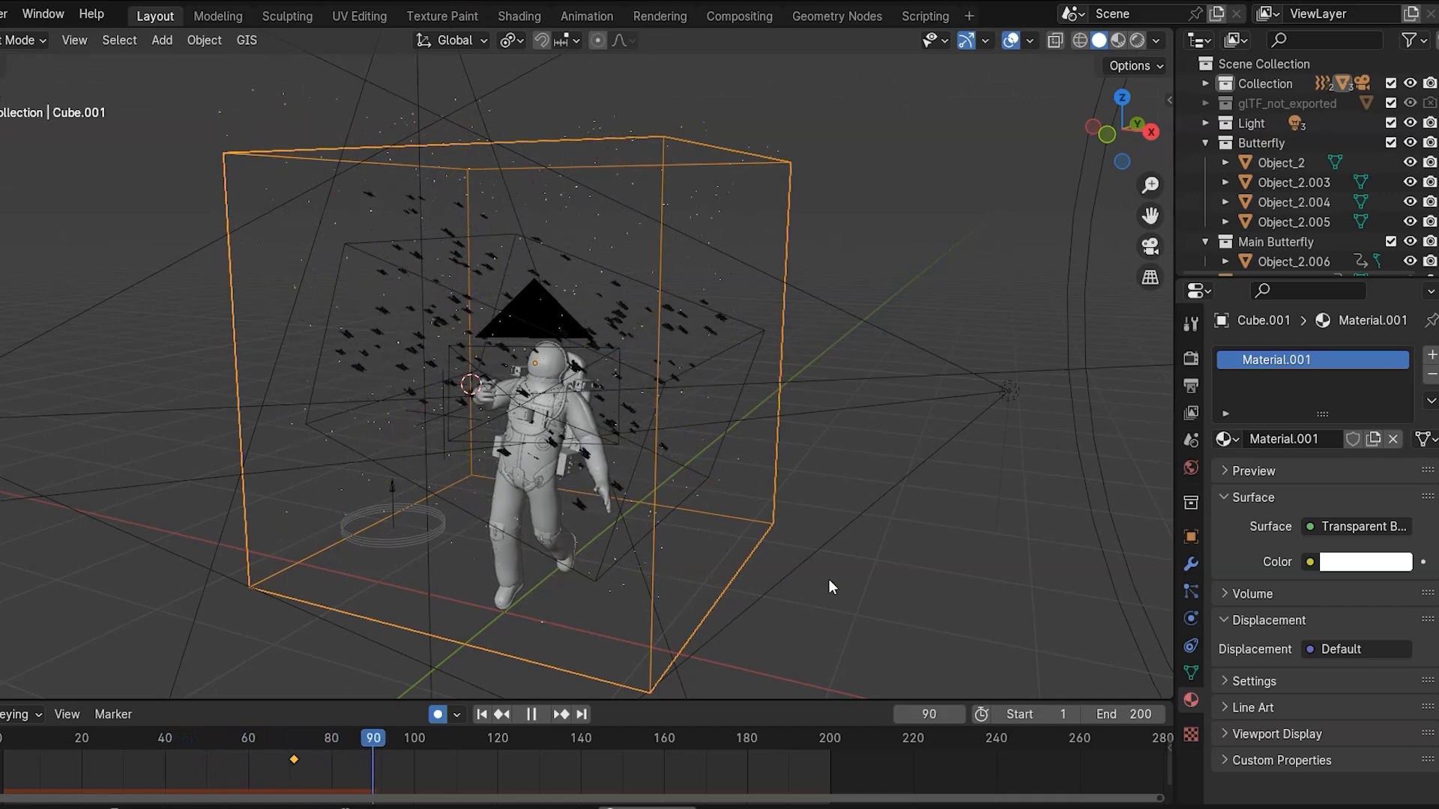
key("space")
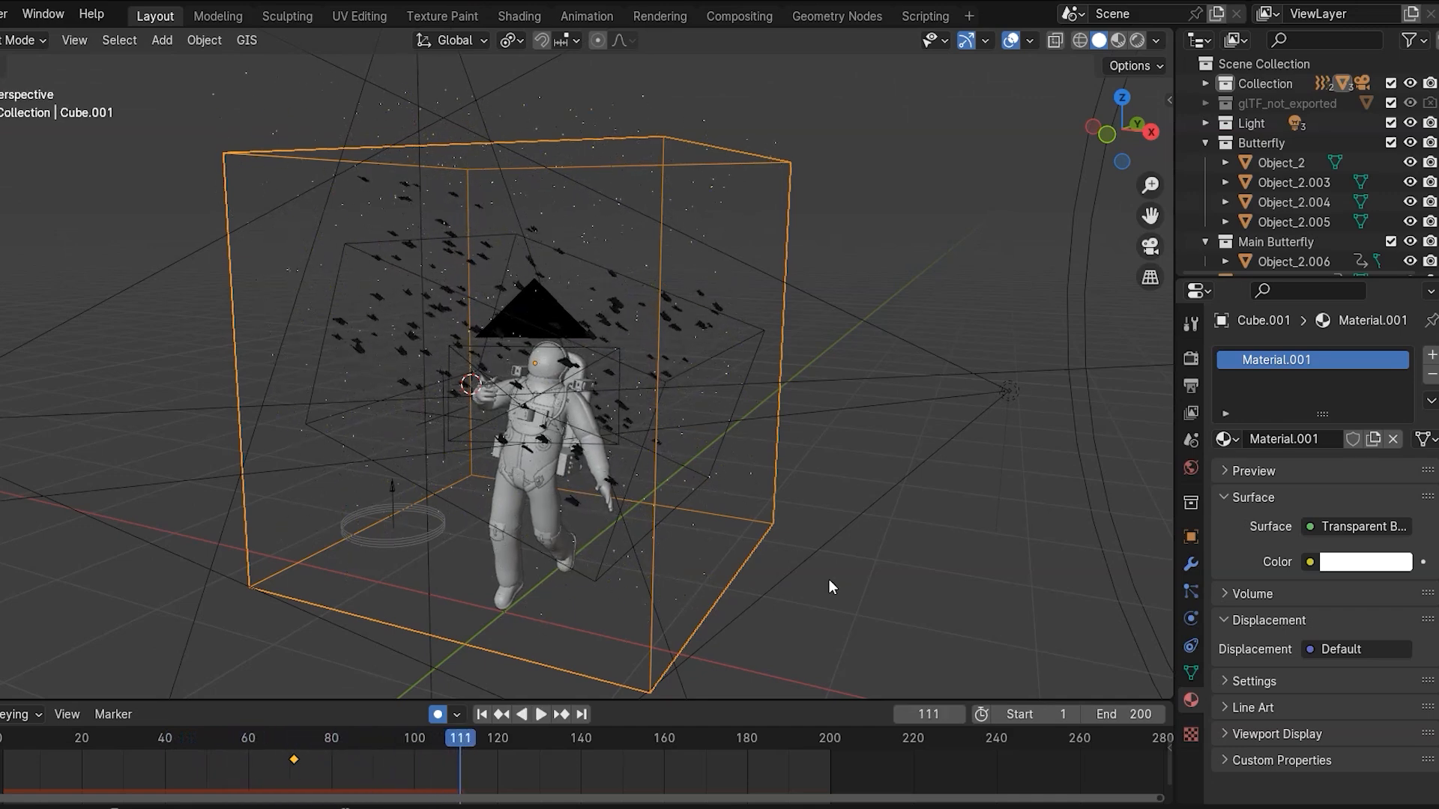
- Make the dust particle instances real and move them into a new 'Space Dust' collection
left_click(1192, 566)
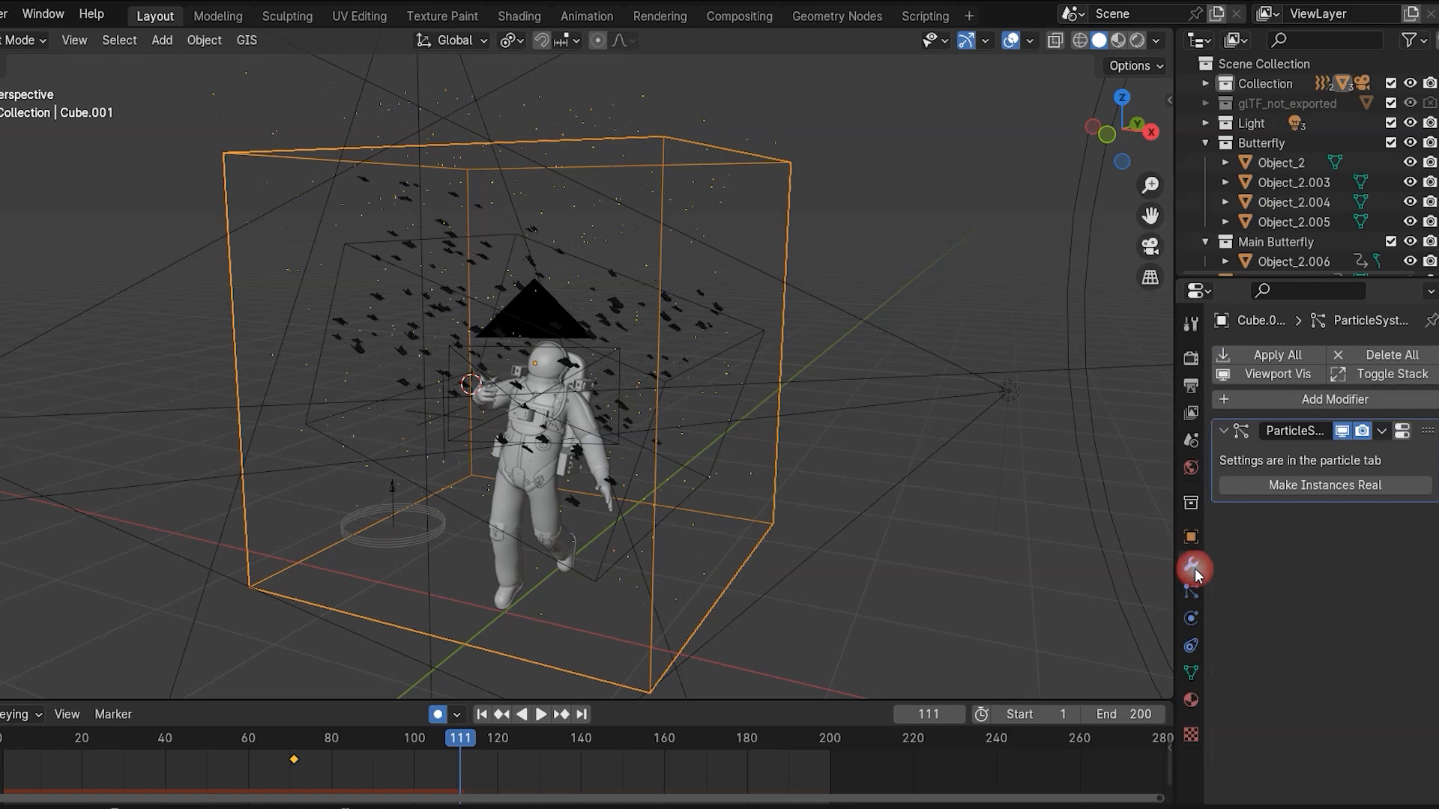
left_click(1302, 485)
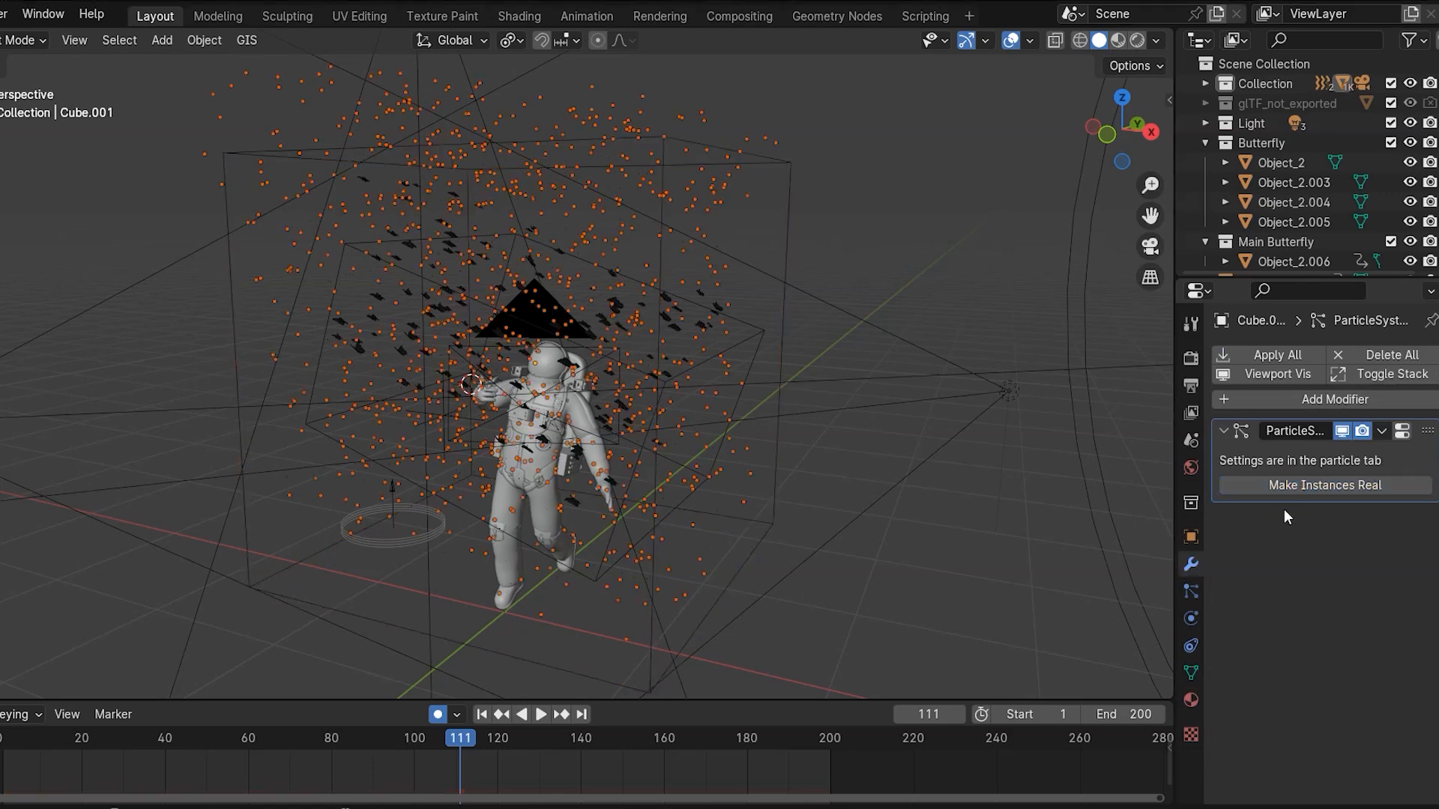
key("m")
left_click(519, 303)
type("Space D")
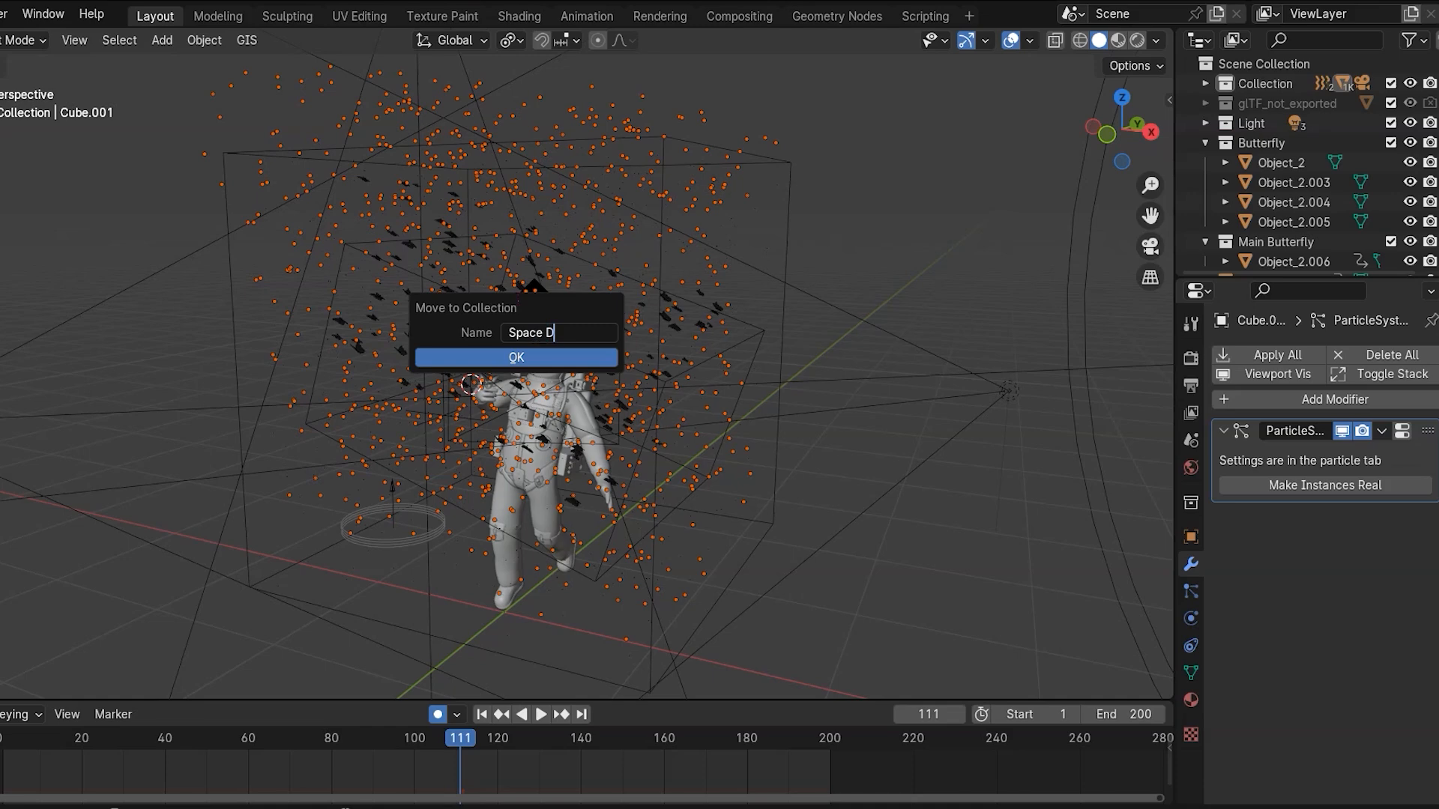
type("ust")
key("Return")
- Play the animation, move the emitter cube along Y out of shot, and preview rendered
key("shift+Left")
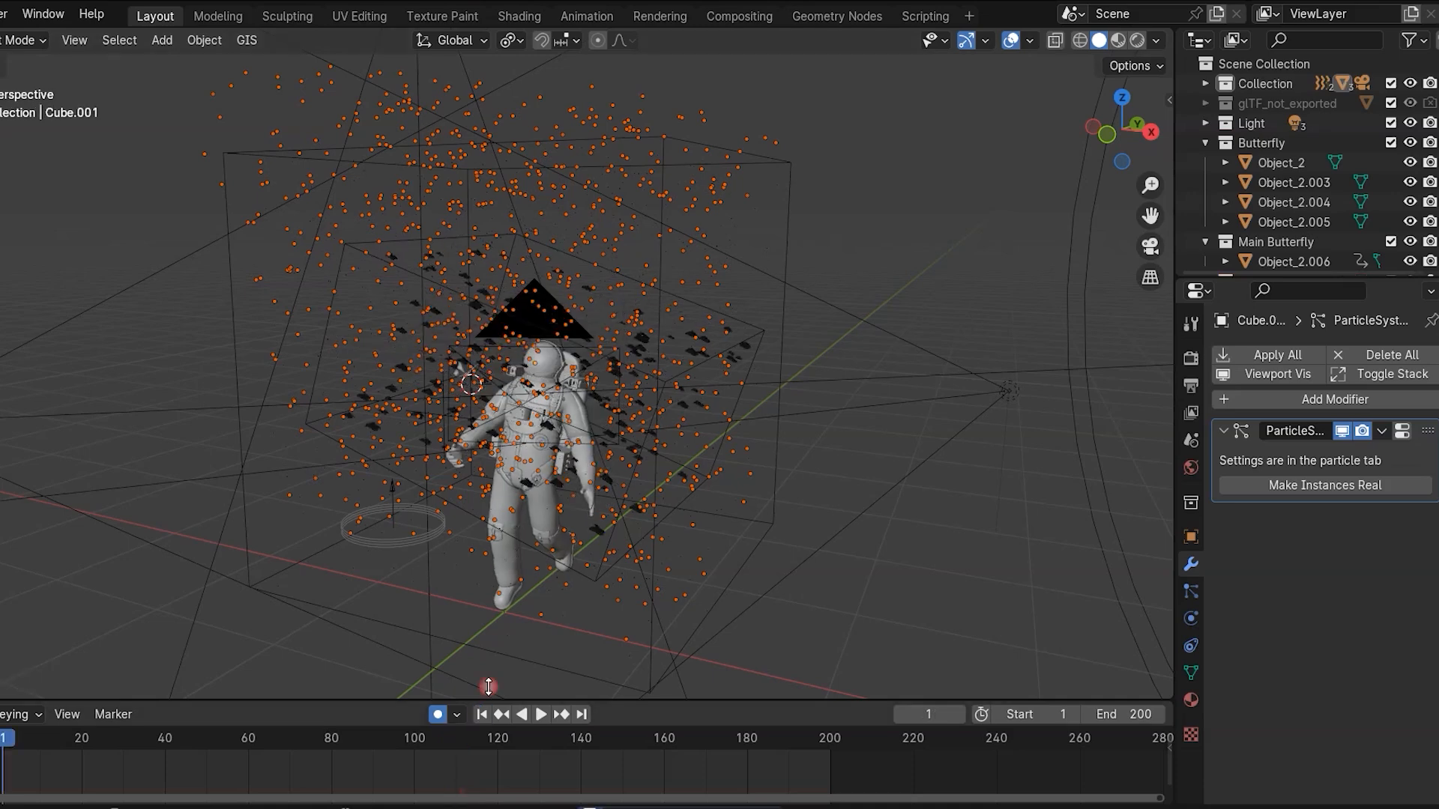
key("space")
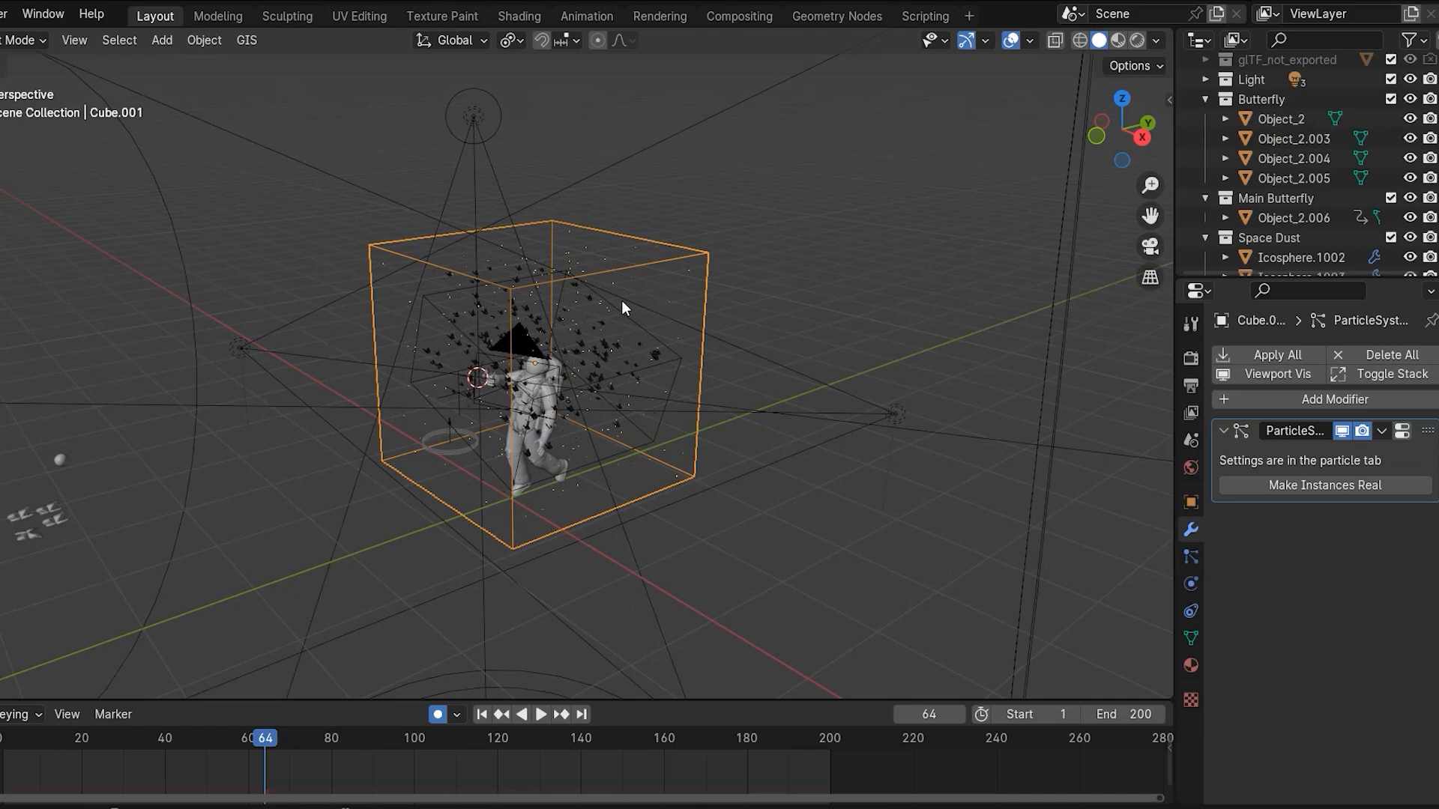
middle_click_drag(618, 300, 607, 350)
key("g")
key("y")
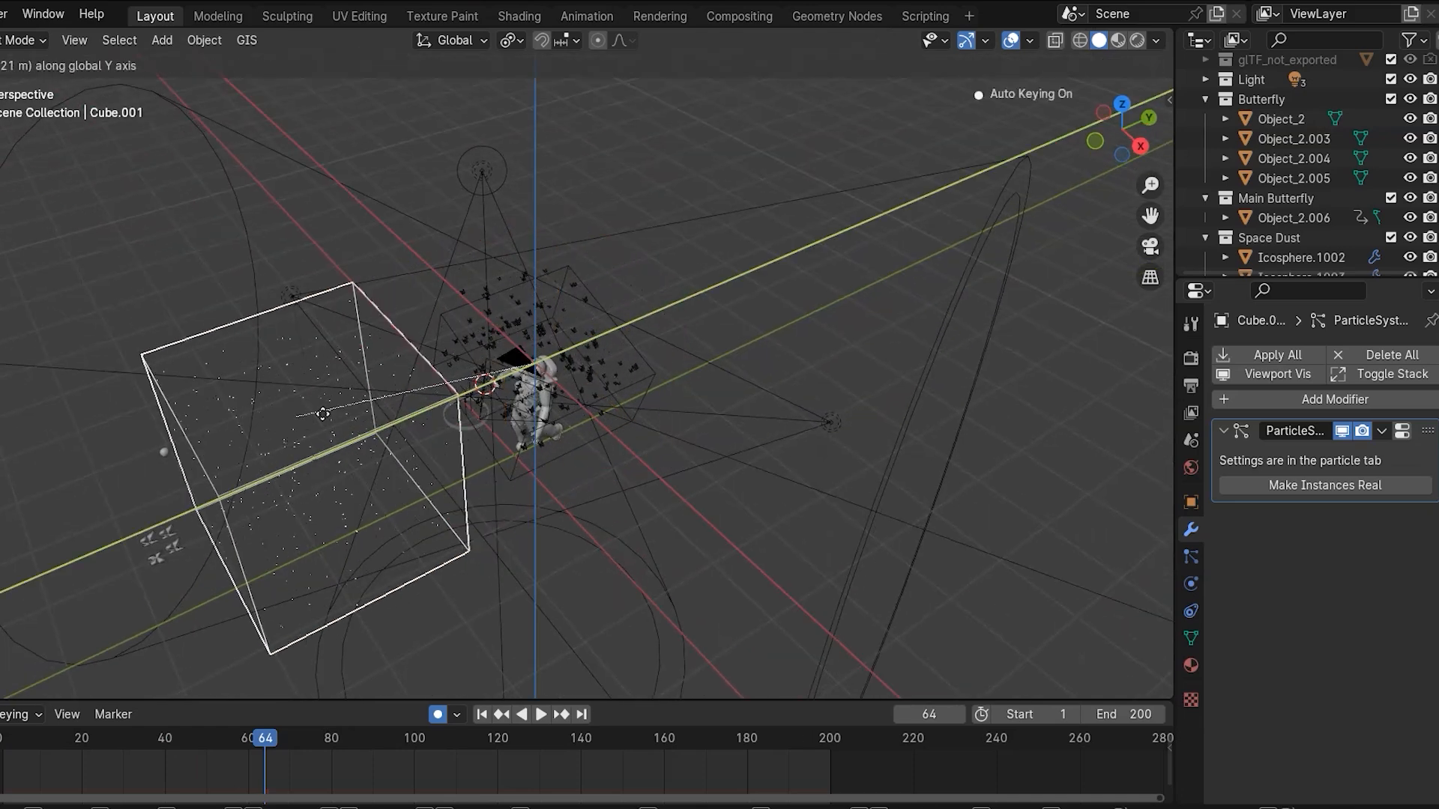
left_click(1167, 591)
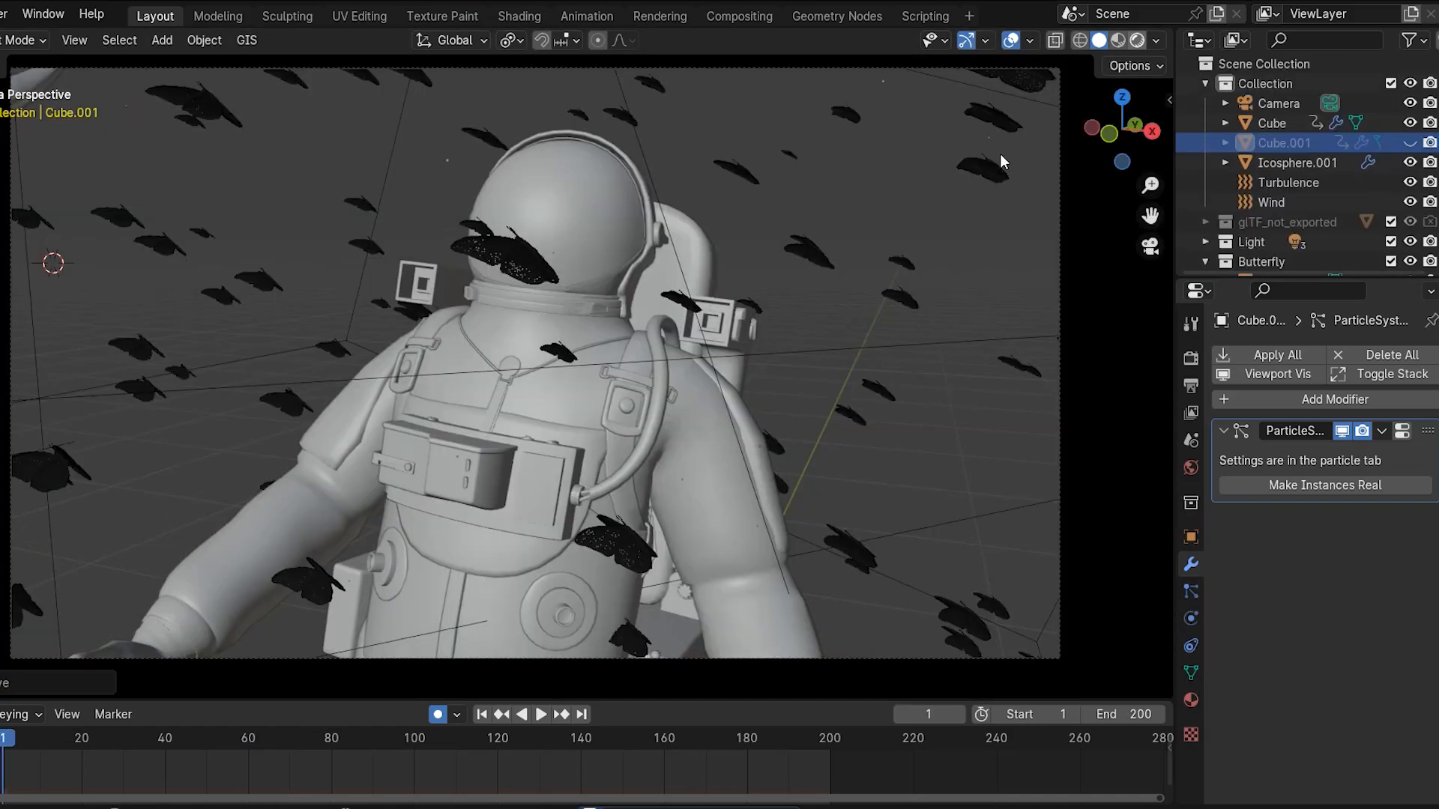
key("z")
key("8")
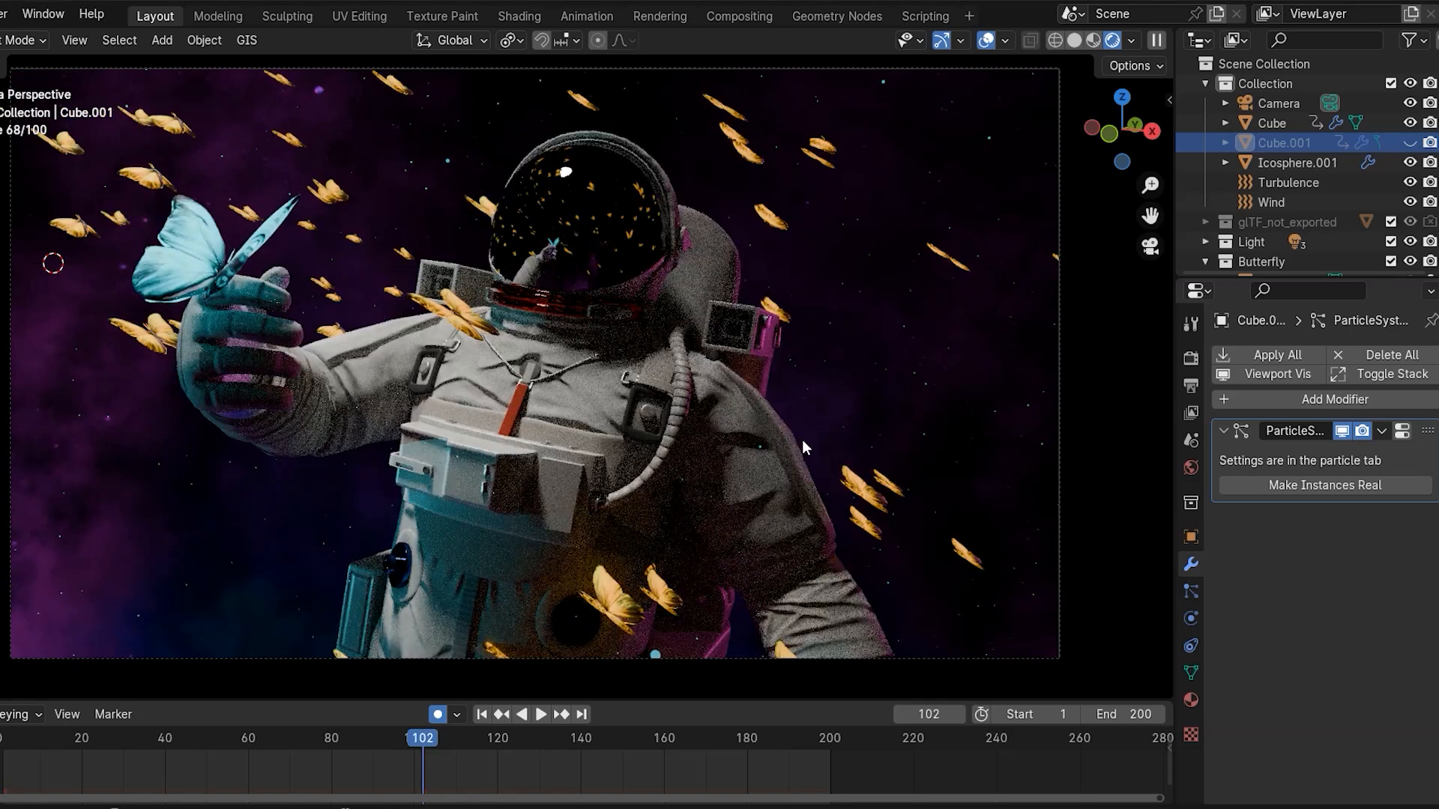
- Add a new cube to the scene and set it to display as wireframe
left_click(1081, 42)
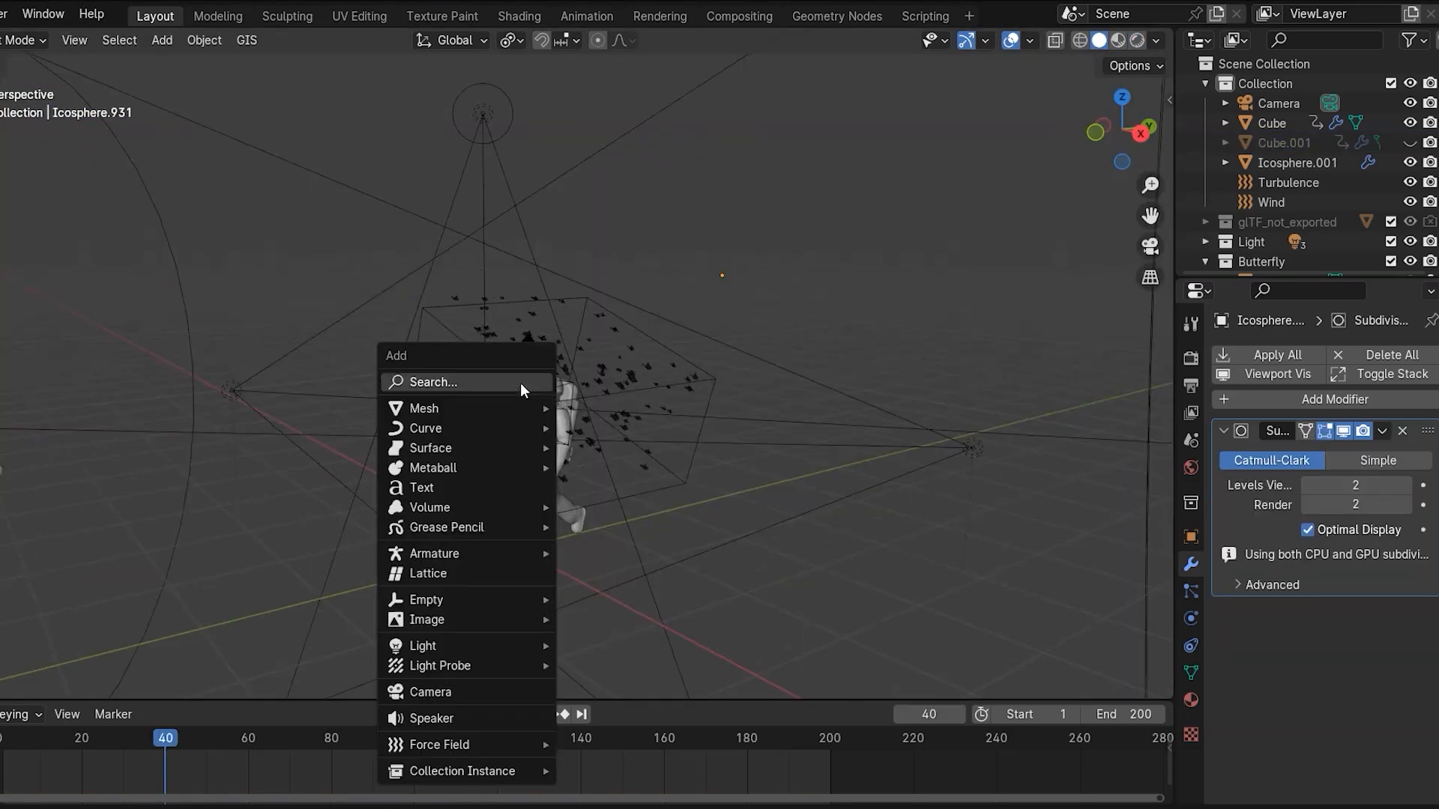
mouse_move(512, 411)
left_click(629, 425)
key("j")
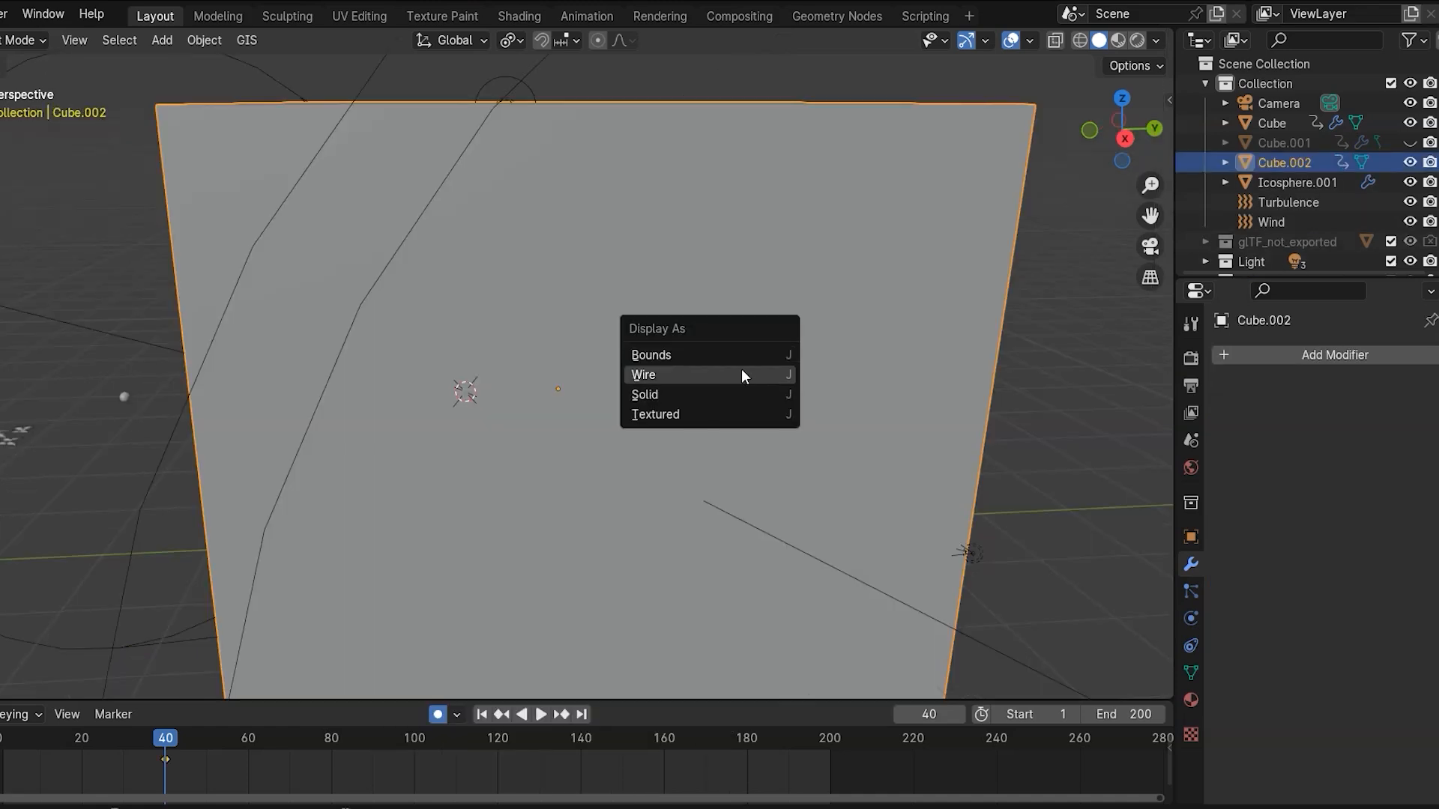
left_click(734, 376)
scroll(732, 379, "down", 2)
middle_click_drag(732, 380, 870, 373)
- Give the cube a new material, replacing Principled BSDF with Principled Volume linked to Volume
left_click_drag(1, 203, 669, 202)
left_click(352, 48)
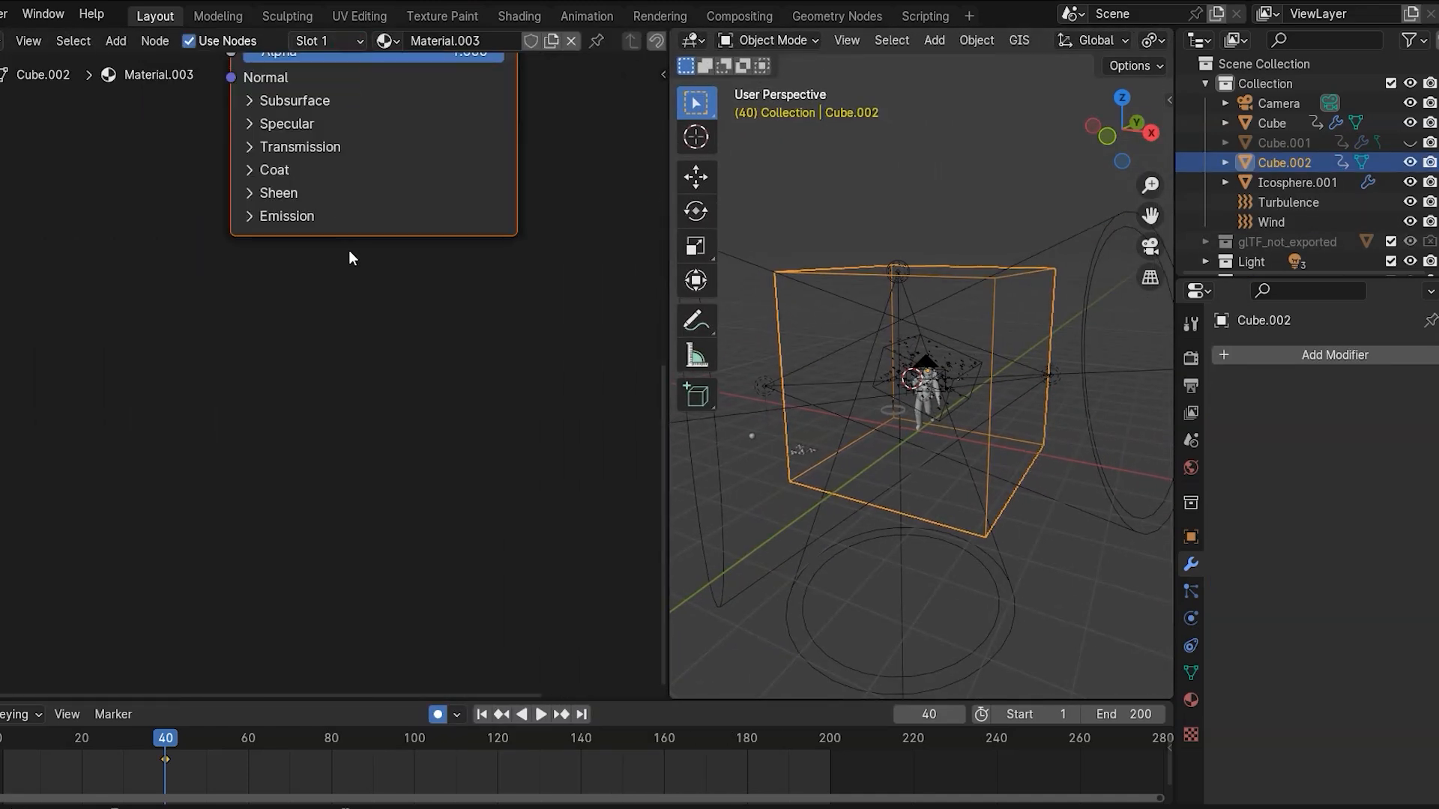
scroll(324, 349, "down", 3)
left_click(168, 246)
key("x")
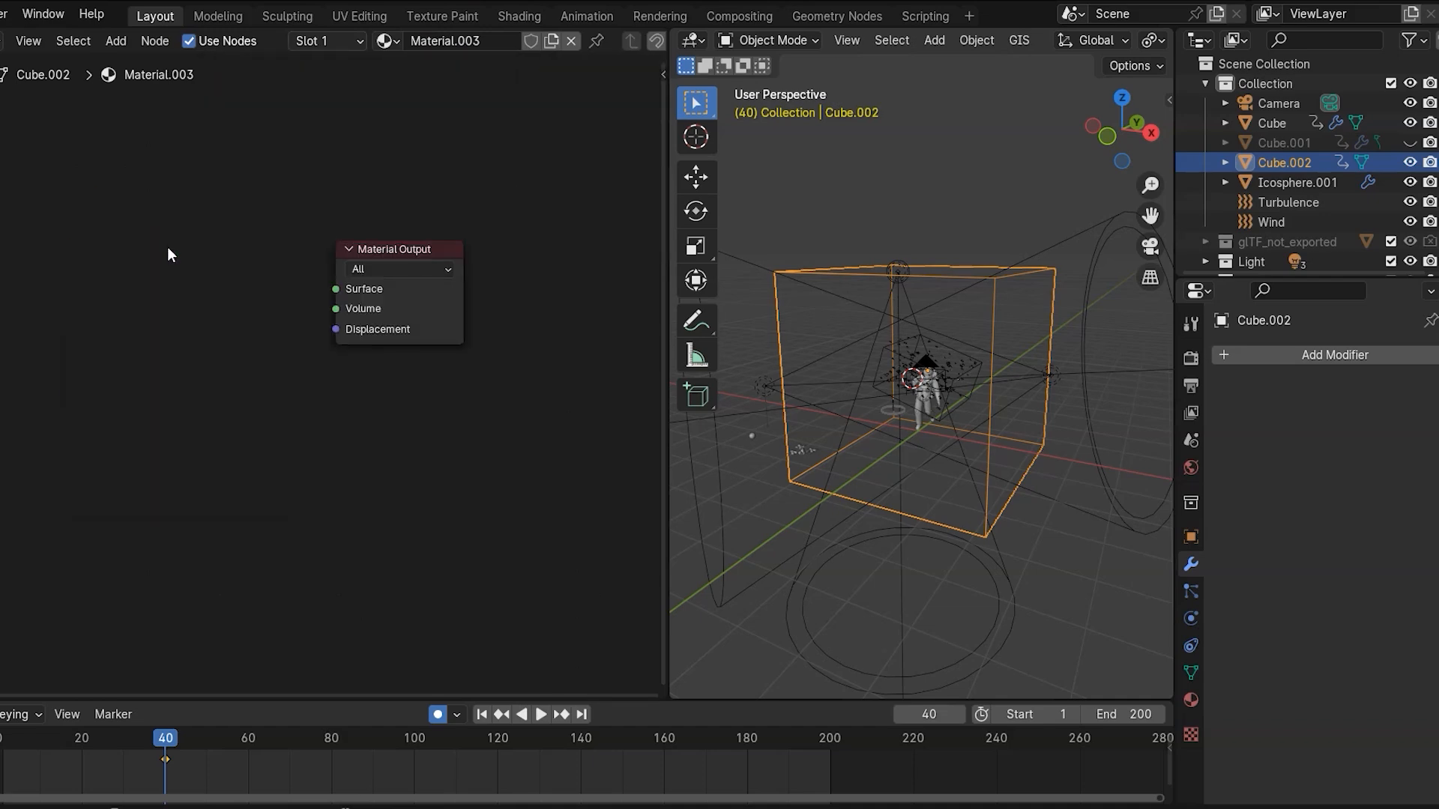
key("shift+a")
type("princi")
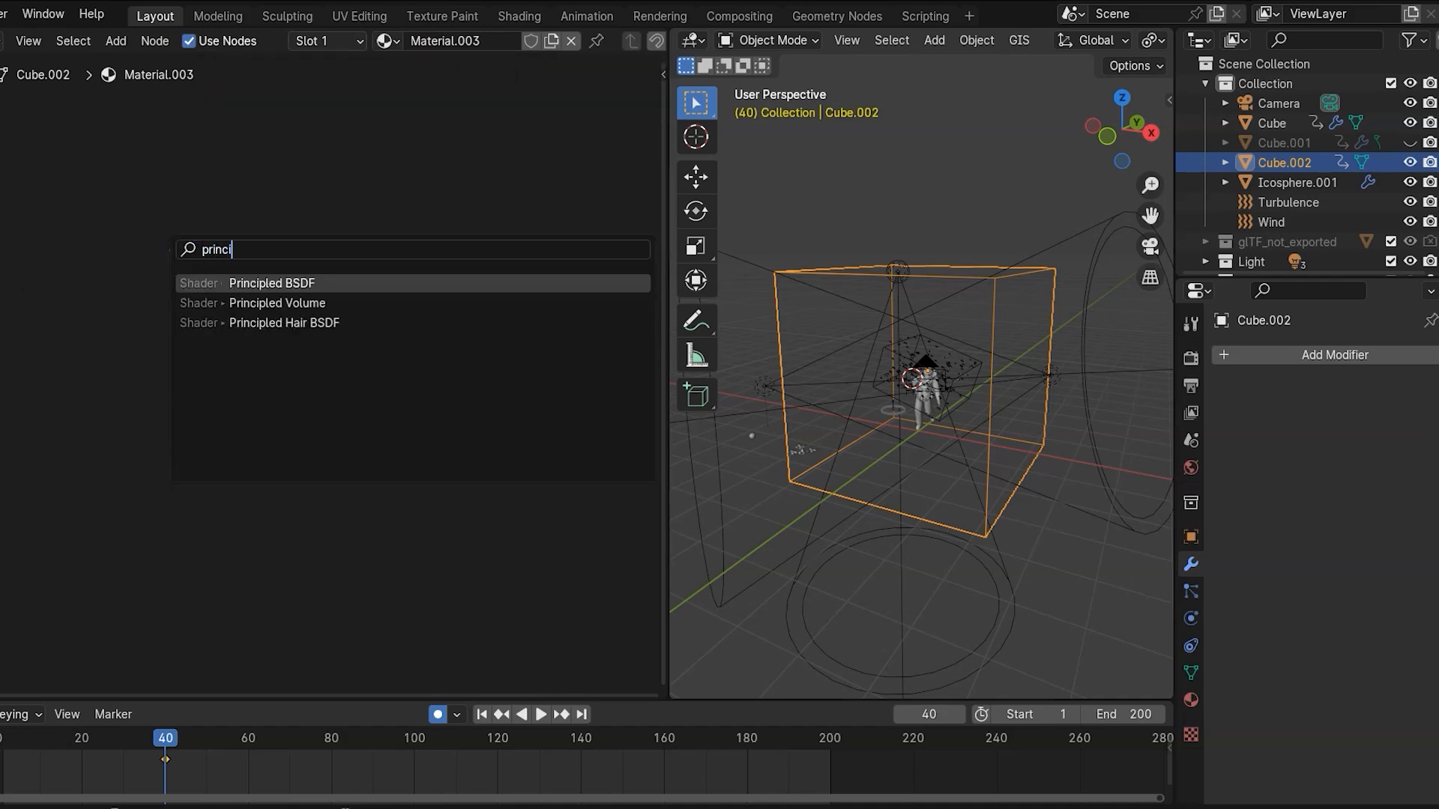
key("Down")
key("Return")
left_click_drag(39, 209, 69, 226)
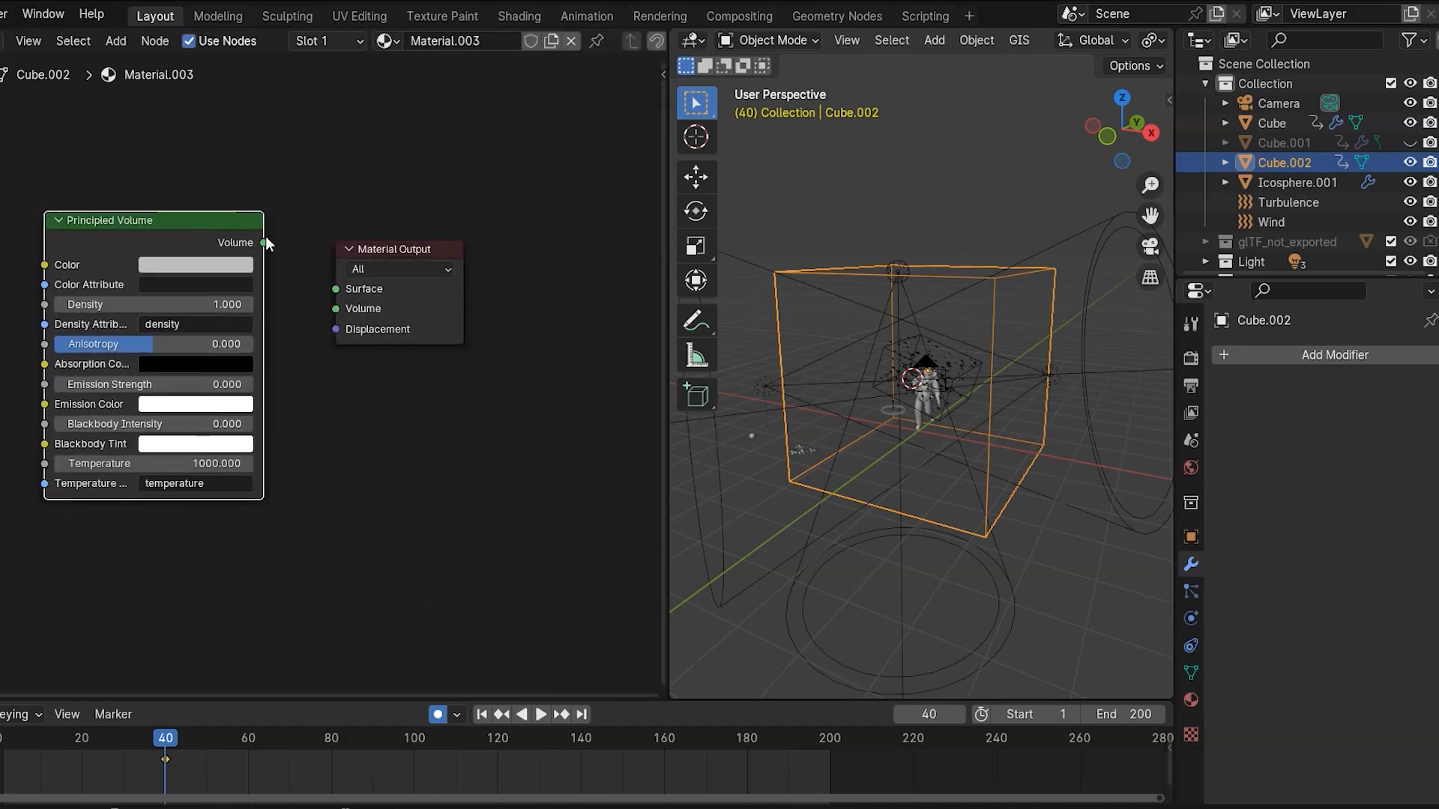
left_click_drag(263, 242, 337, 316)
- Switch to rendered shading and set the volume Density to 0.01
key("z")
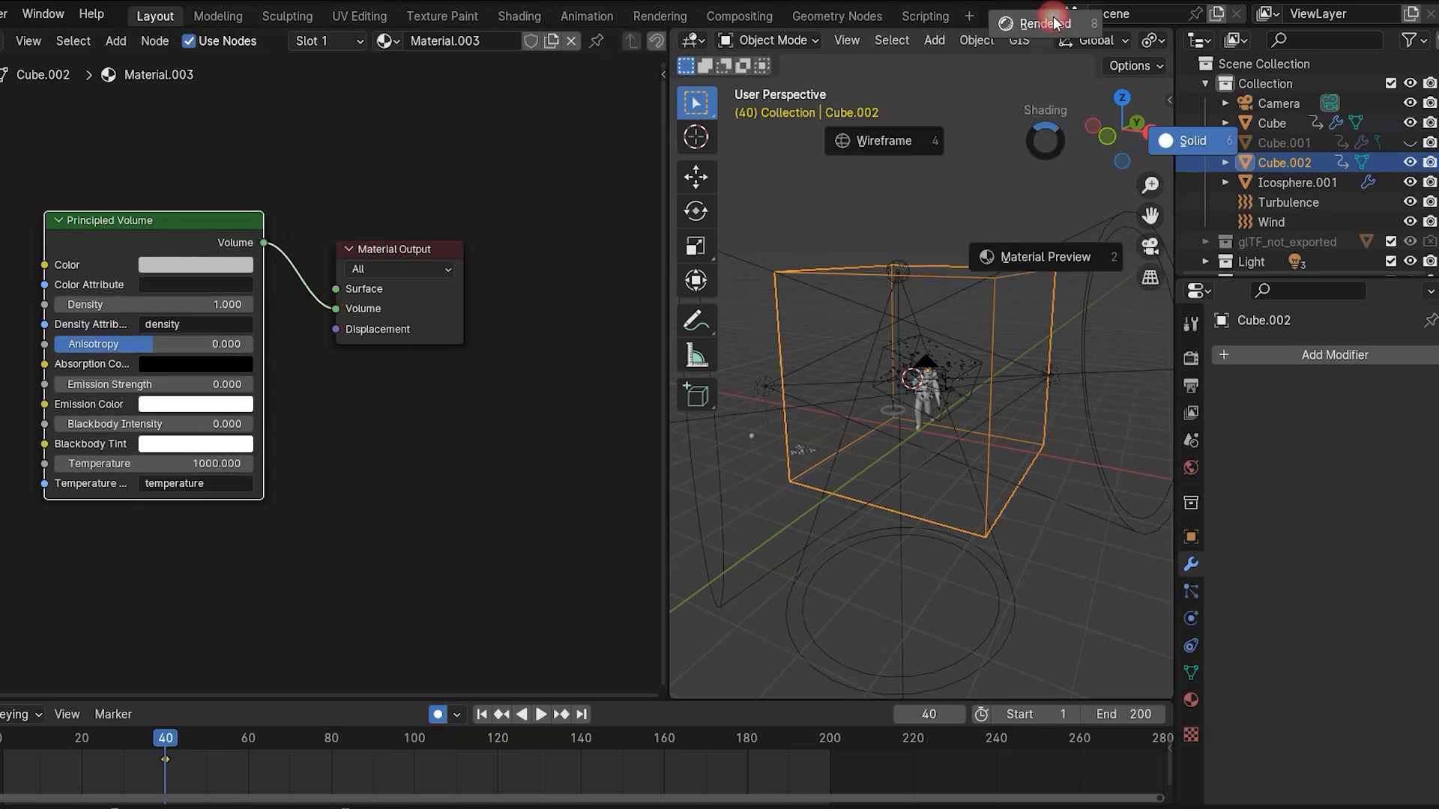
left_click(1048, 22)
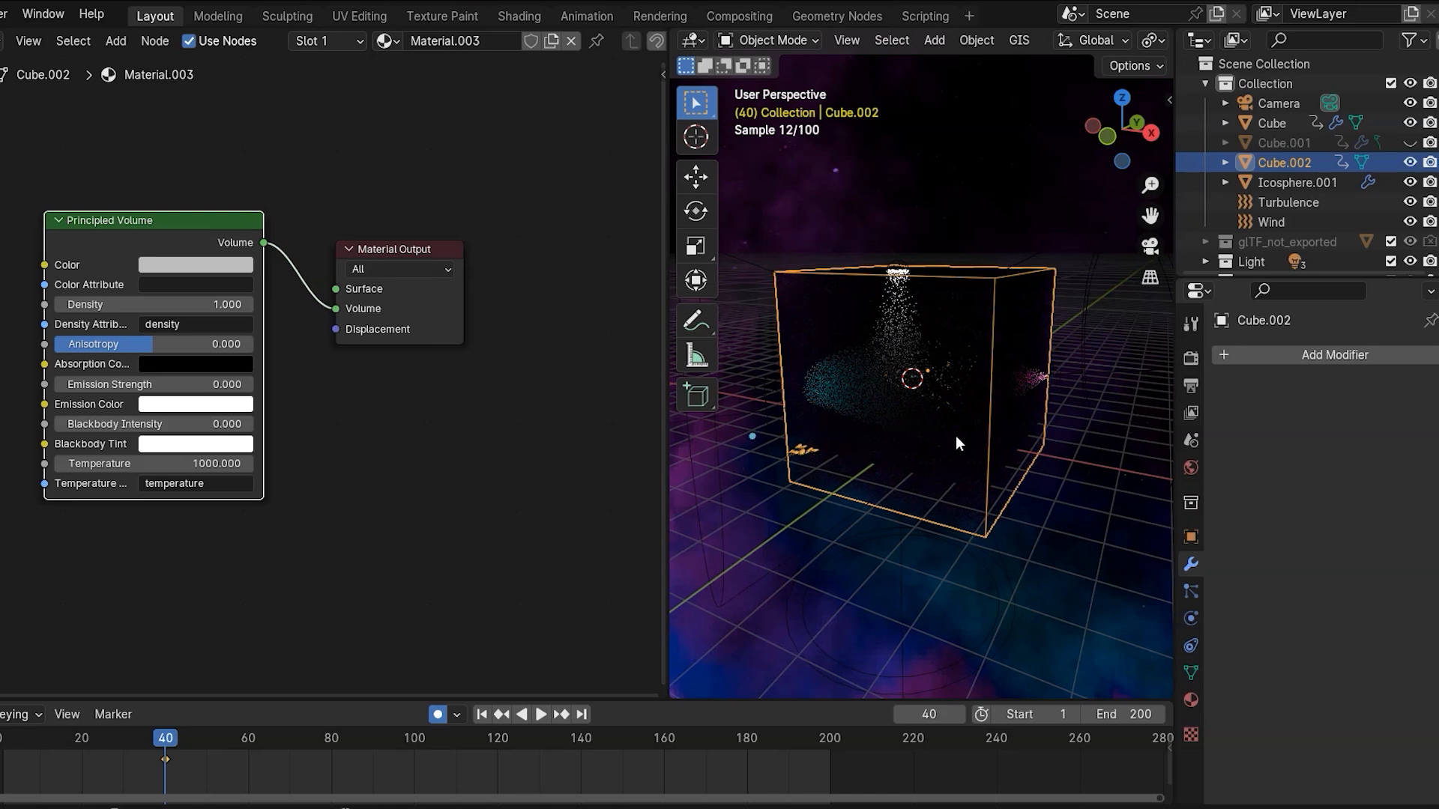
double_click(169, 308)
type(".")
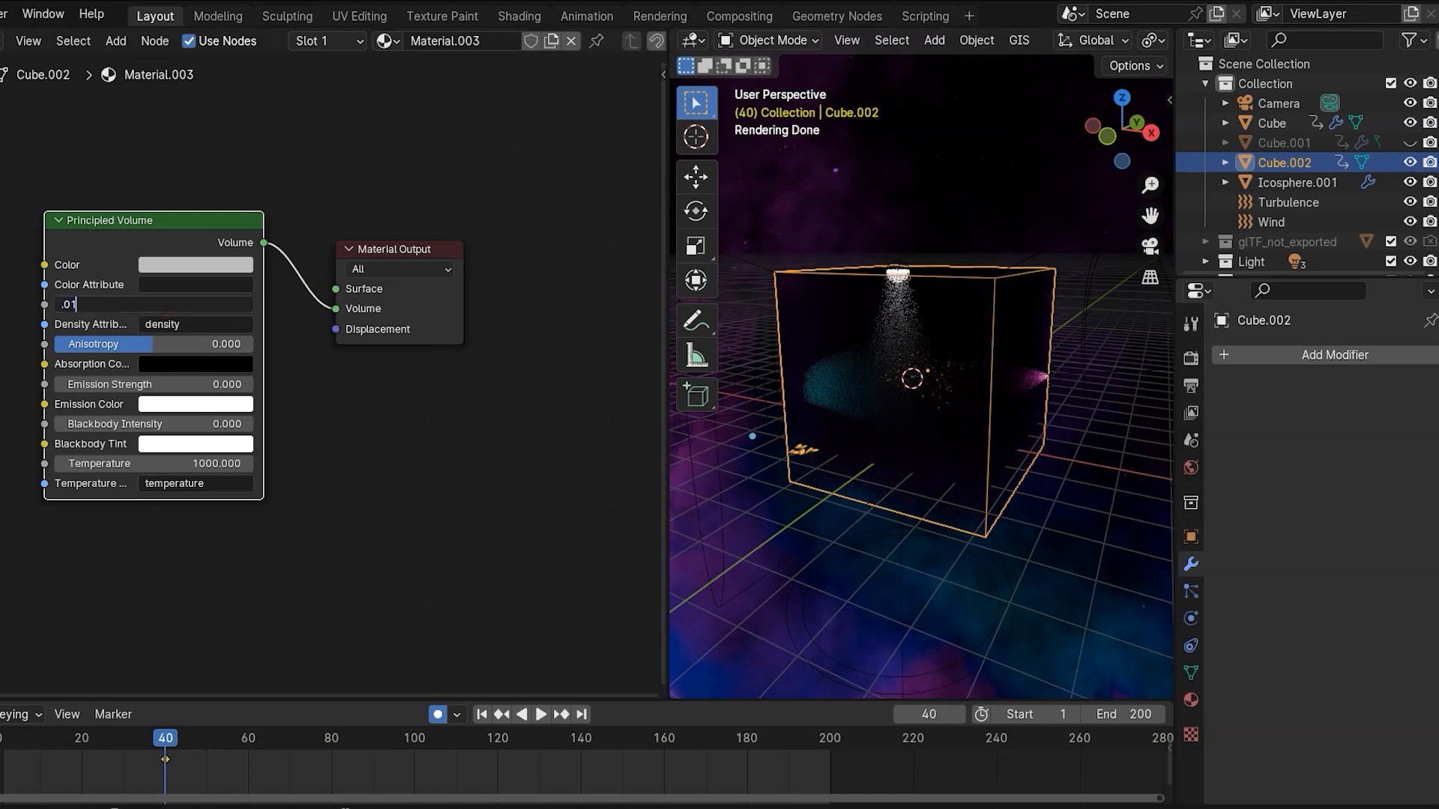
type("01")
key("Return")
- View the scene through the camera and tint the volume colour cyan
key("KP_0")
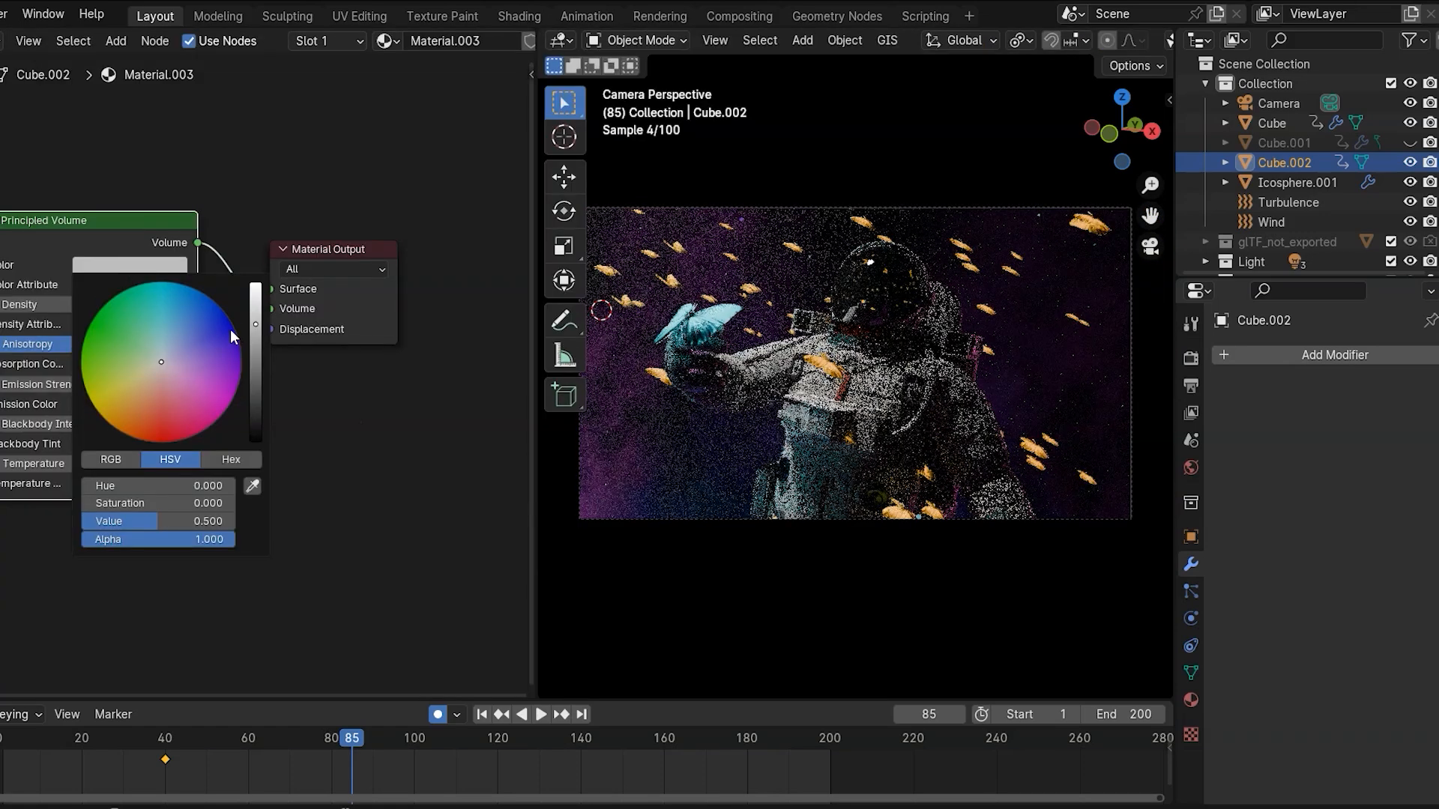
scroll(170, 344, "up", 2)
scroll(168, 339, "up", 3)
left_click_drag(168, 339, 164, 306)
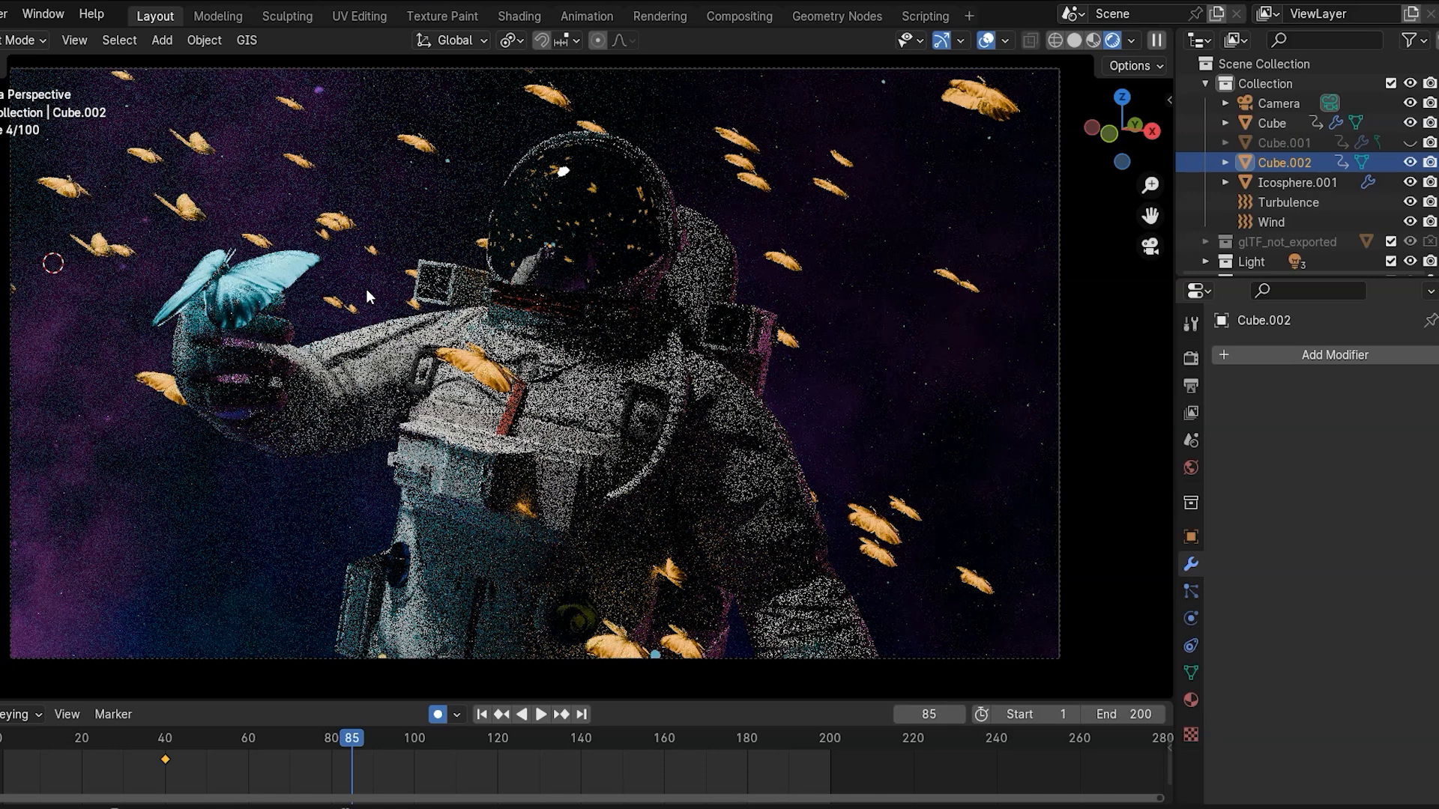
- Back in solid shading, add a sphere empty and shrink it
left_click(1074, 39)
middle_click_drag(684, 251, 411, 352)
key("shift+a")
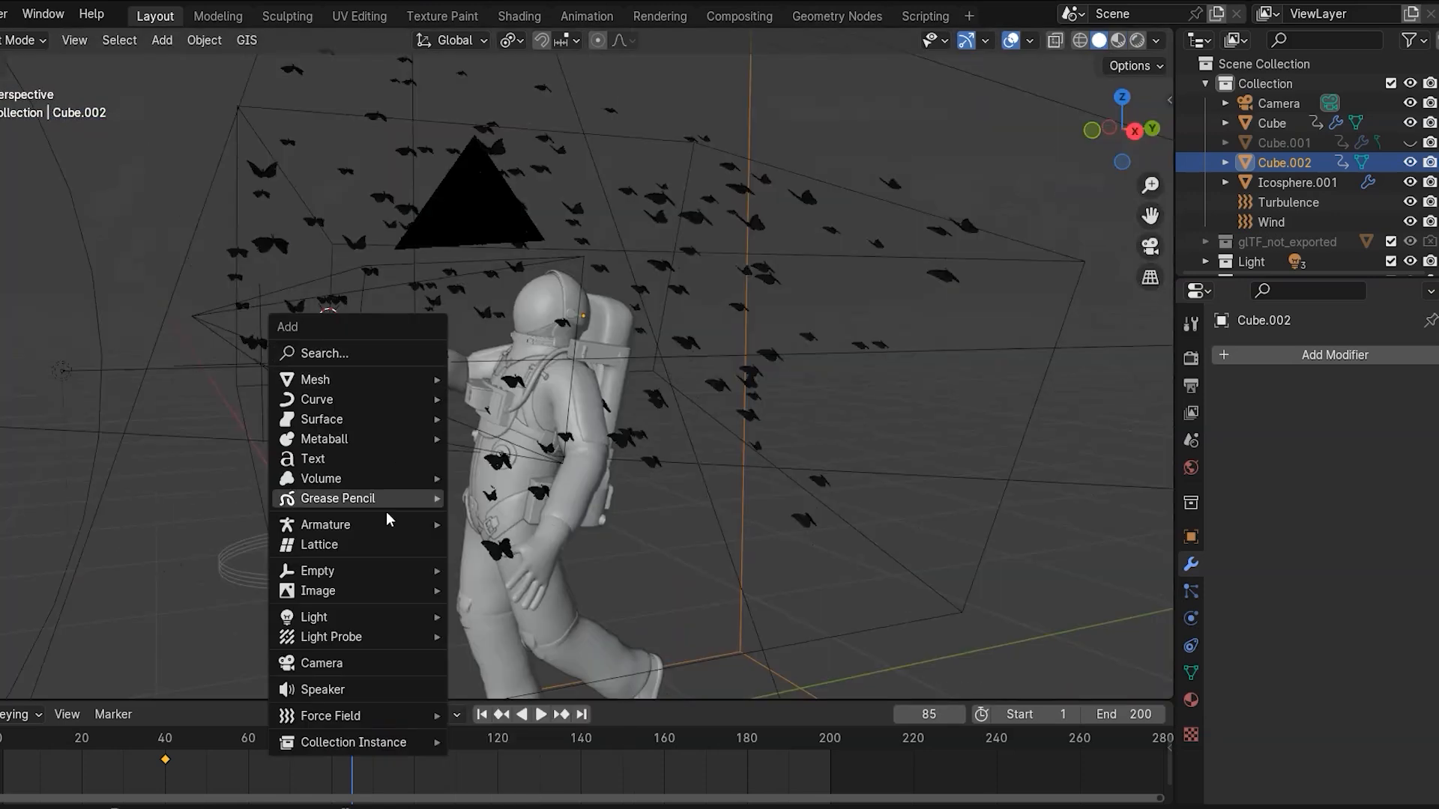
mouse_move(375, 571)
left_click(524, 679)
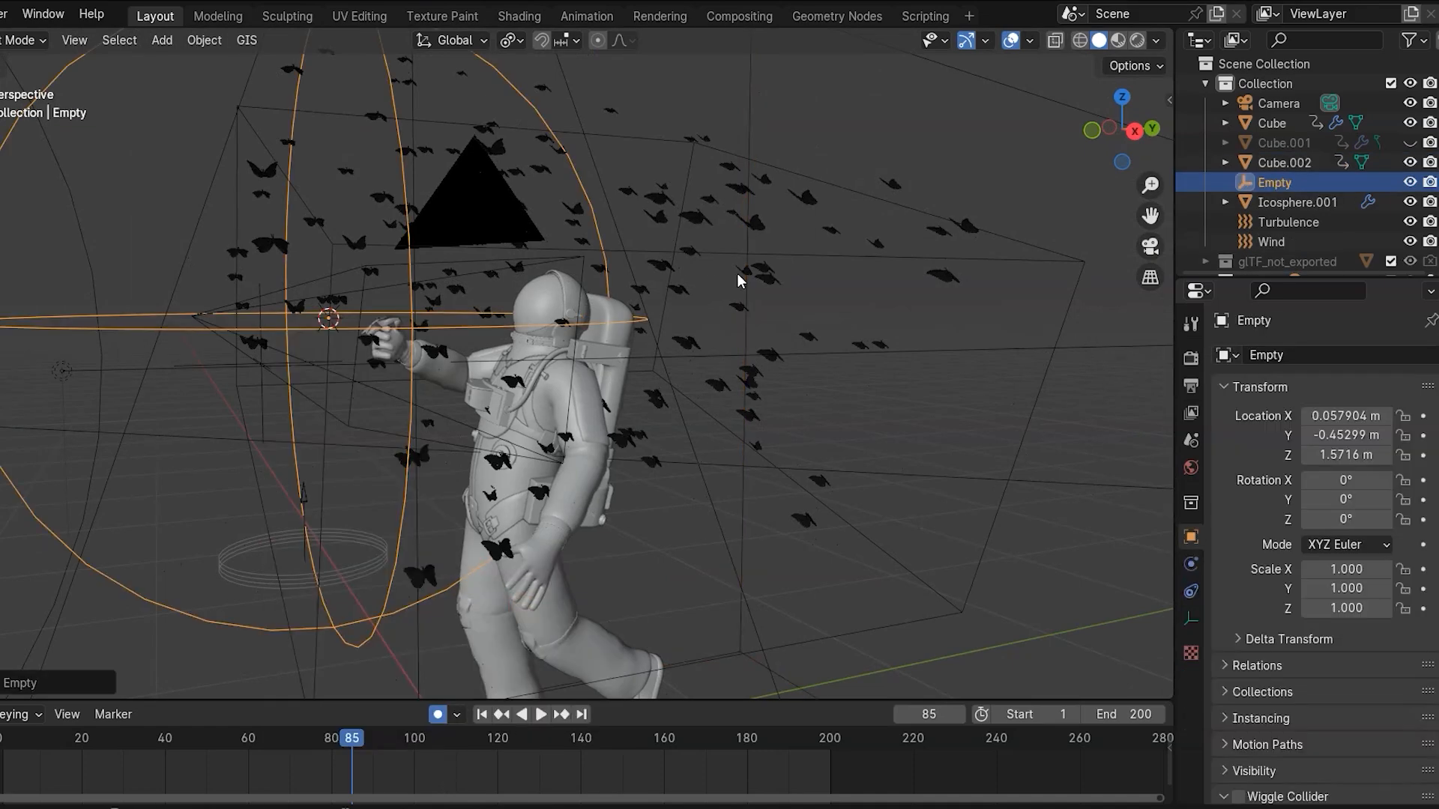
key("s")
left_click(398, 312)
- From the top view, move the empty along Y and X toward the astronaut
key("KP_7")
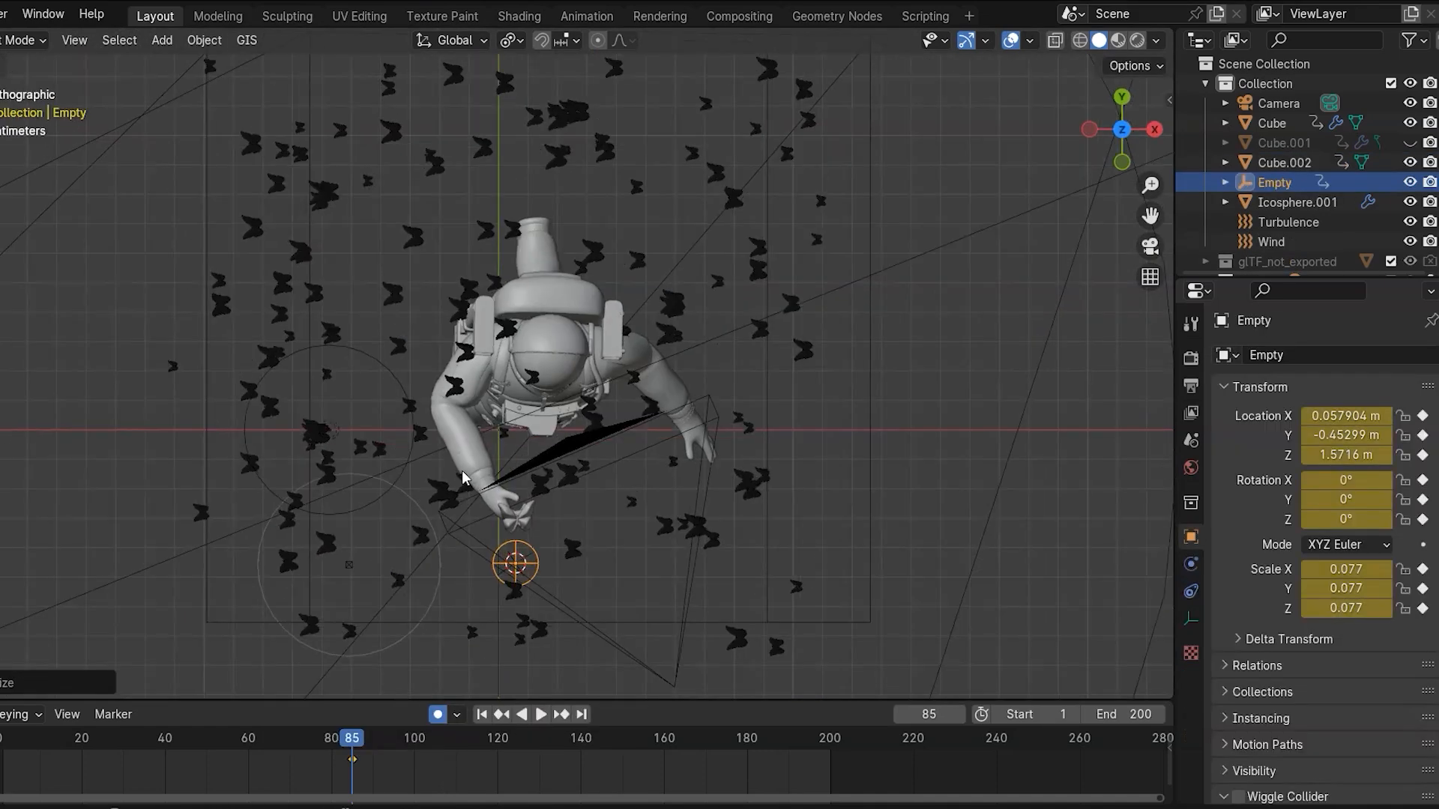
key("g")
key("y")
left_click(520, 341)
key("g")
key("x")
left_click(542, 390)
- Scale the empty to 0.025 and settle it inside the helmet along Y
key("KP_Period")
middle_click_drag(542, 390, 410, 280)
scroll(411, 281, "down", 3)
key("s")
left_click(608, 338)
middle_click_drag(609, 338, 547, 318)
key("g")
key("y")
left_click(665, 299)
- Rename the empty to 'Camera Focus'
key("F2")
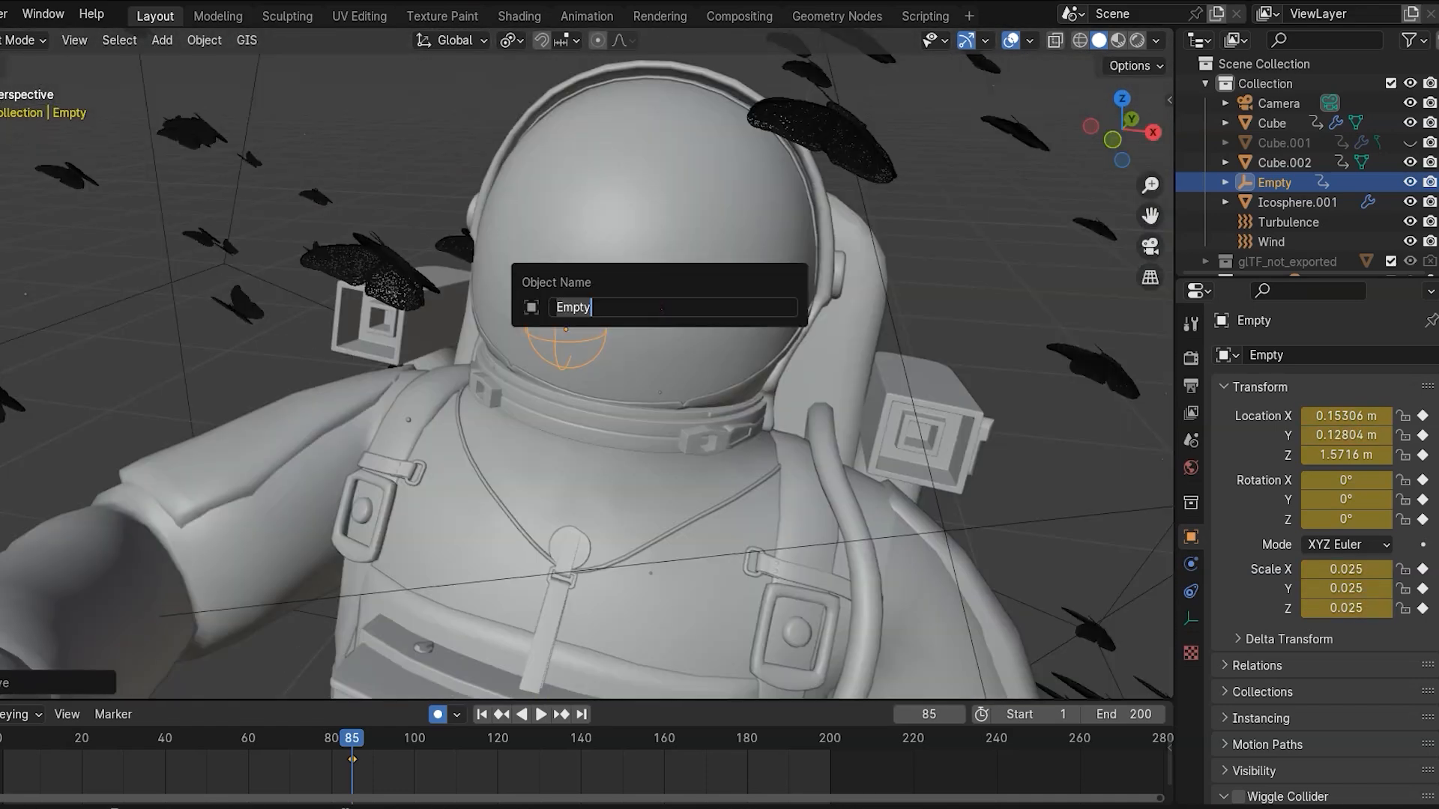
type("Camera Focus")
key("Return")
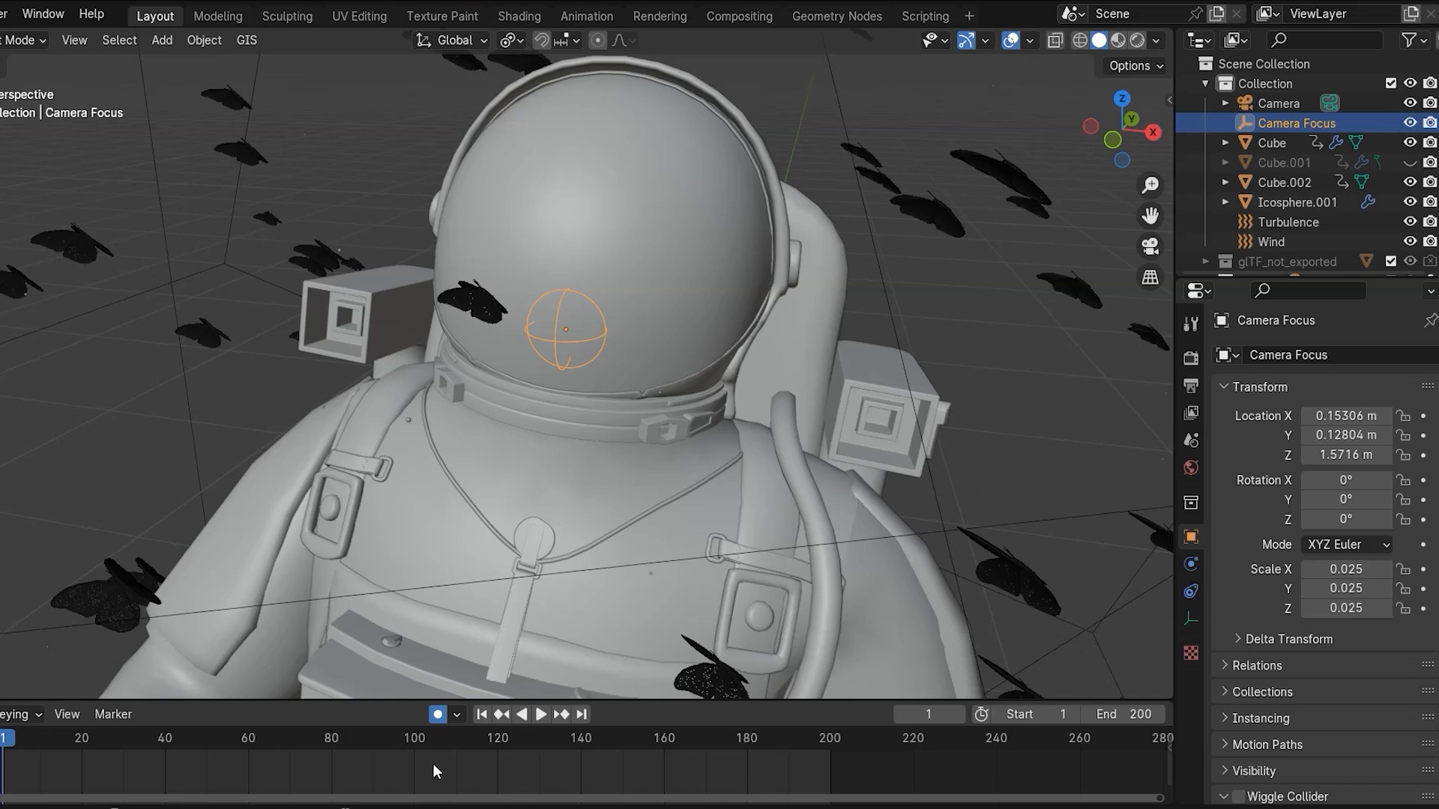
- Enable the camera's Depth of Field with Camera Focus as the focus object
left_click(1273, 108)
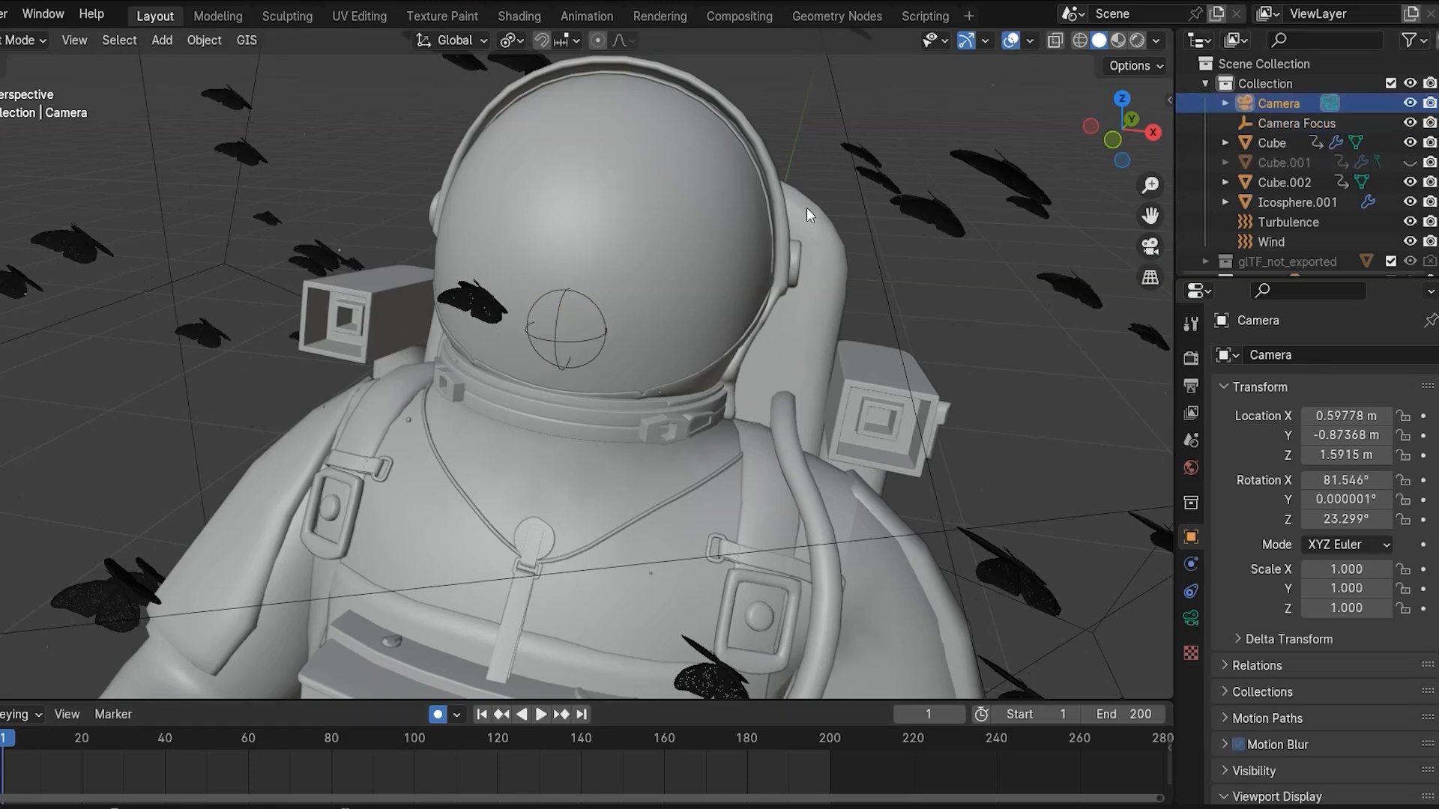
key("KP_0")
left_click(1191, 618)
scroll(1274, 653, "down", 6)
left_click(1241, 638)
left_click(1407, 662)
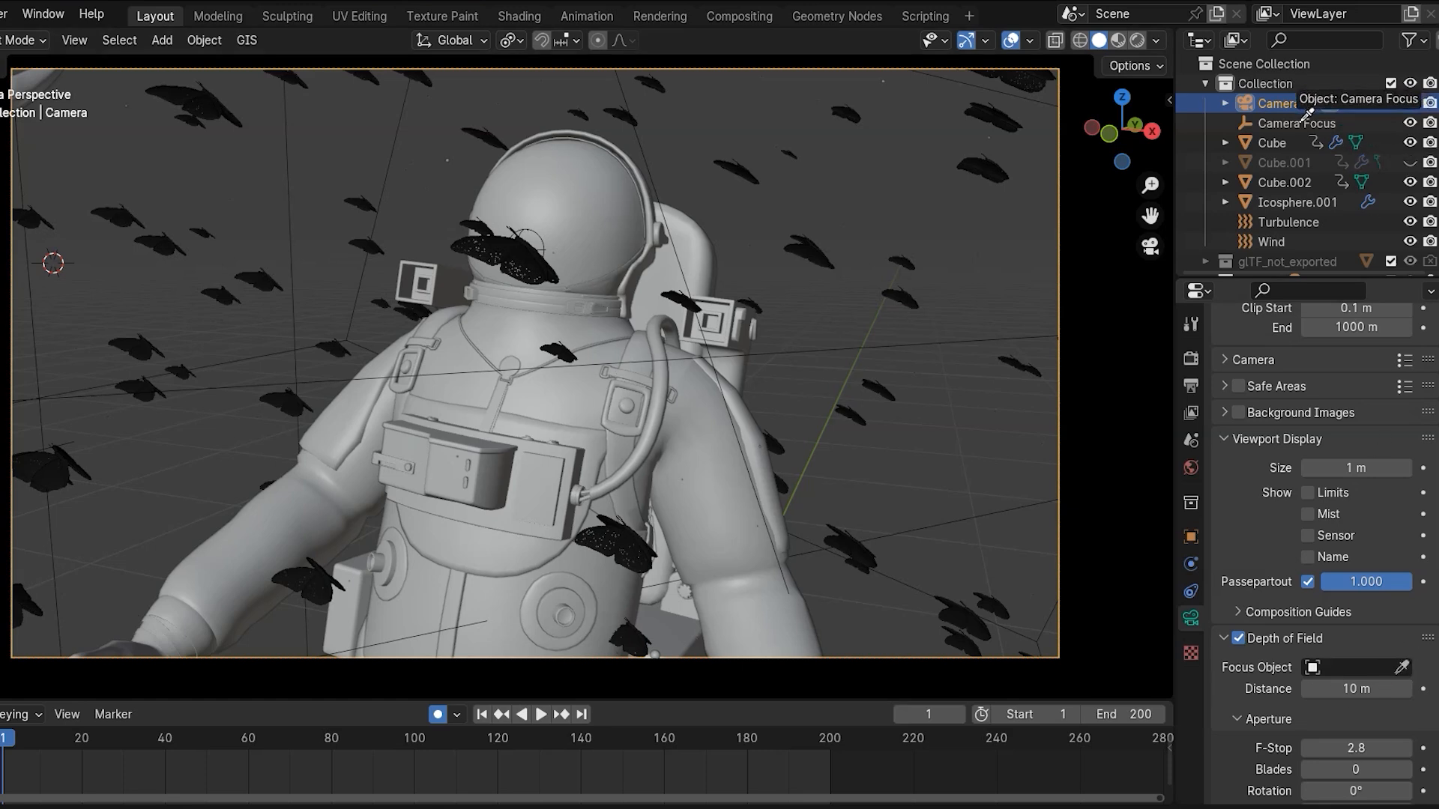
left_click(1307, 113)
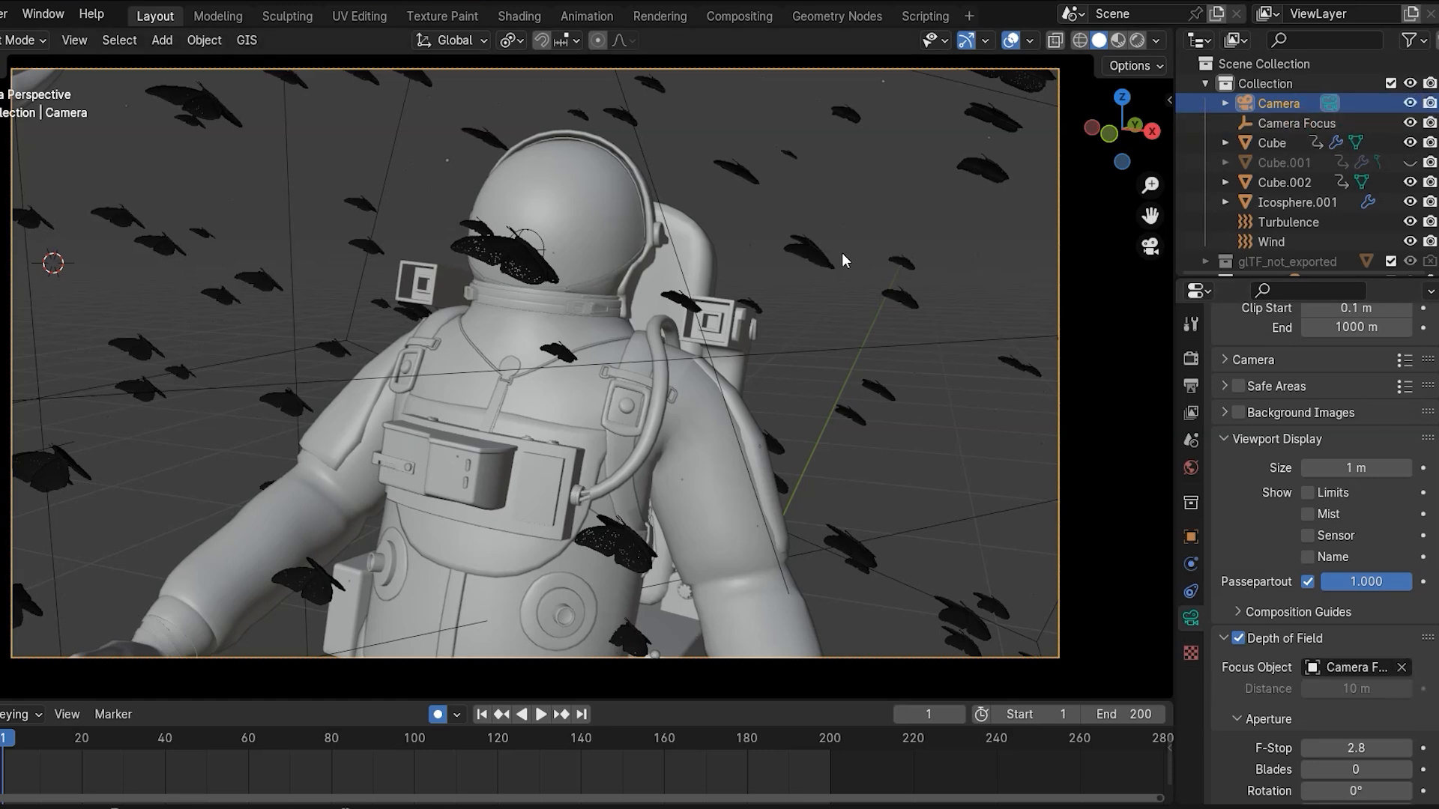
- Keyframe Camera Focus in the helmet at frame 1 and at the astronaut's hand at frame 82
left_click(541, 248)
key("i")
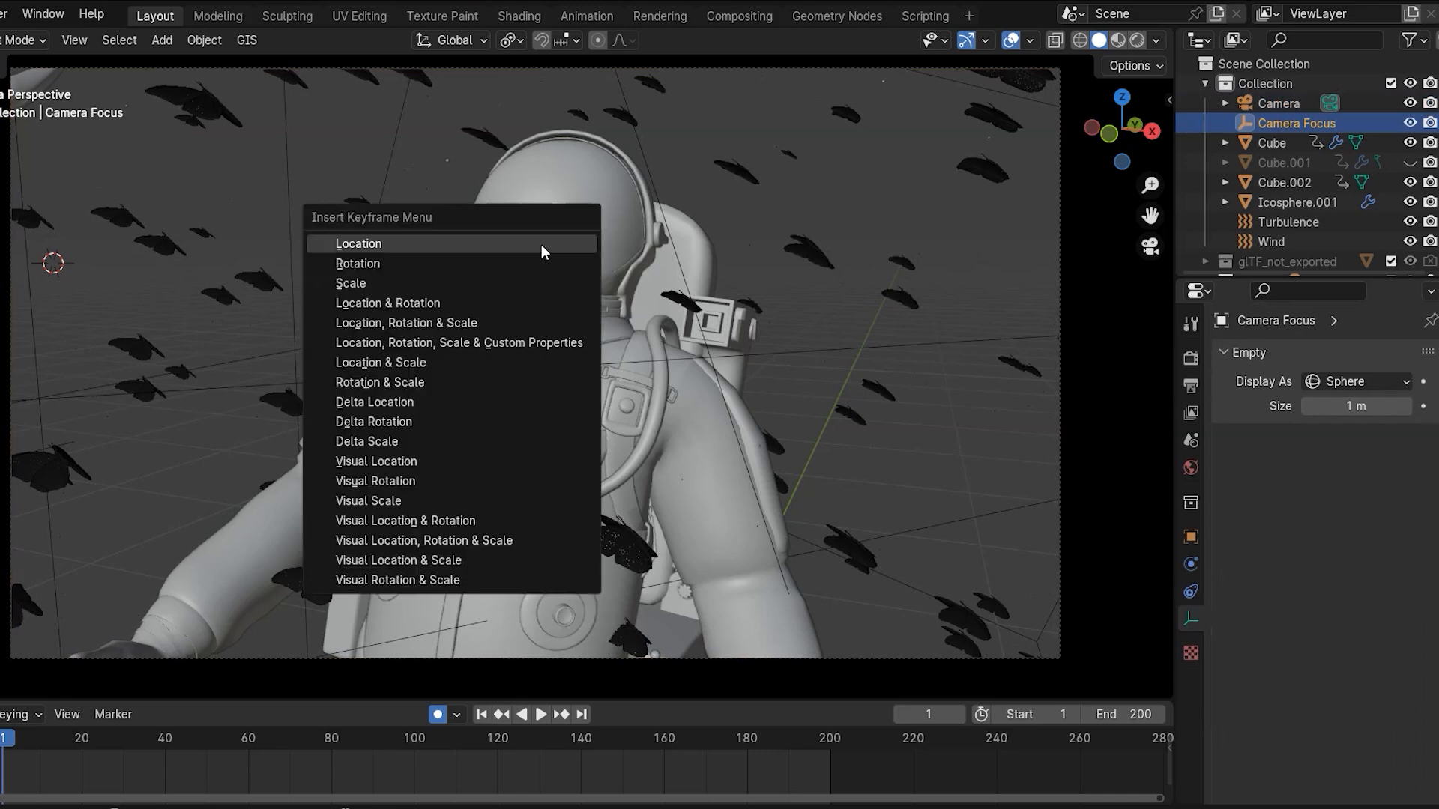
left_click(542, 252)
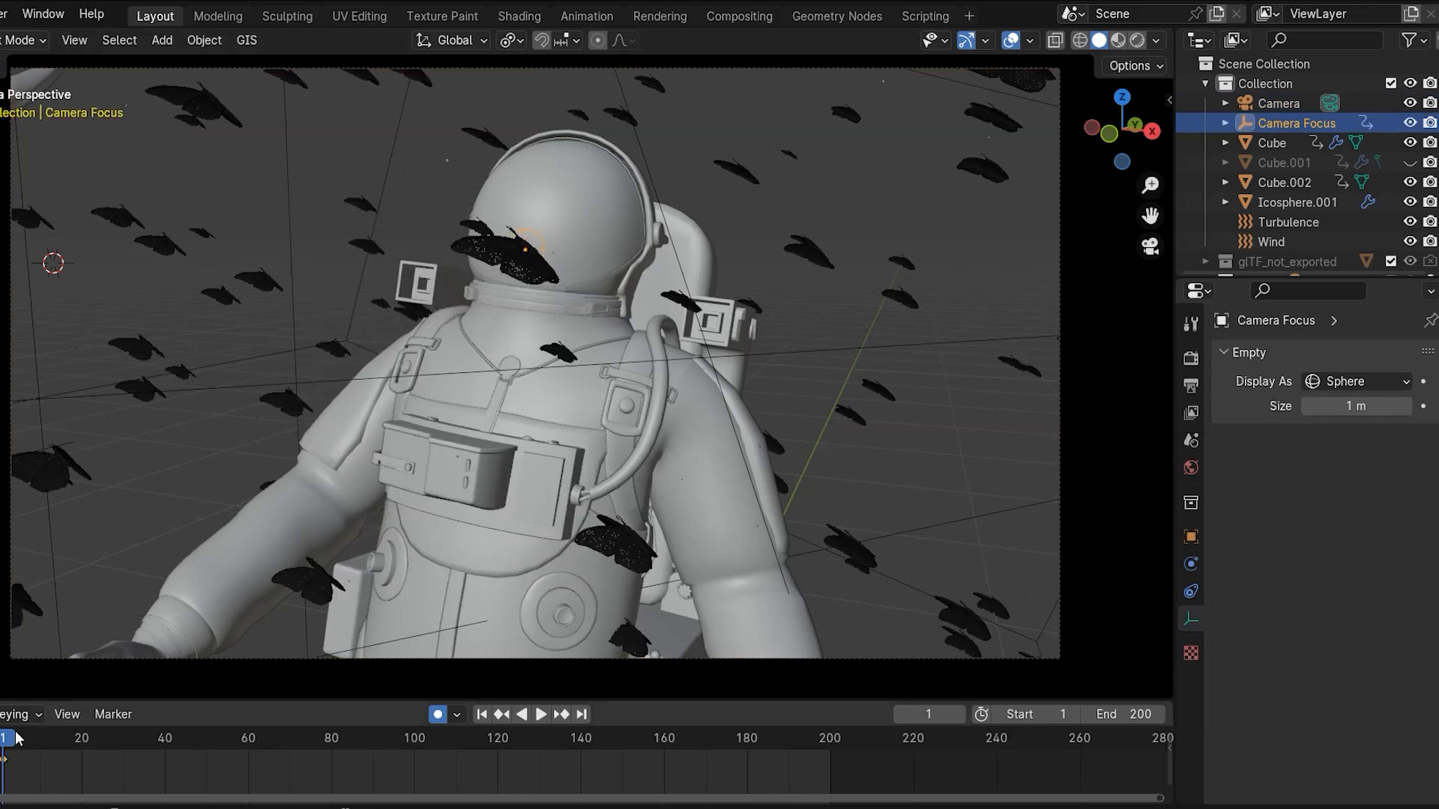
key("space")
left_click_drag(92, 739, 338, 695)
key("space")
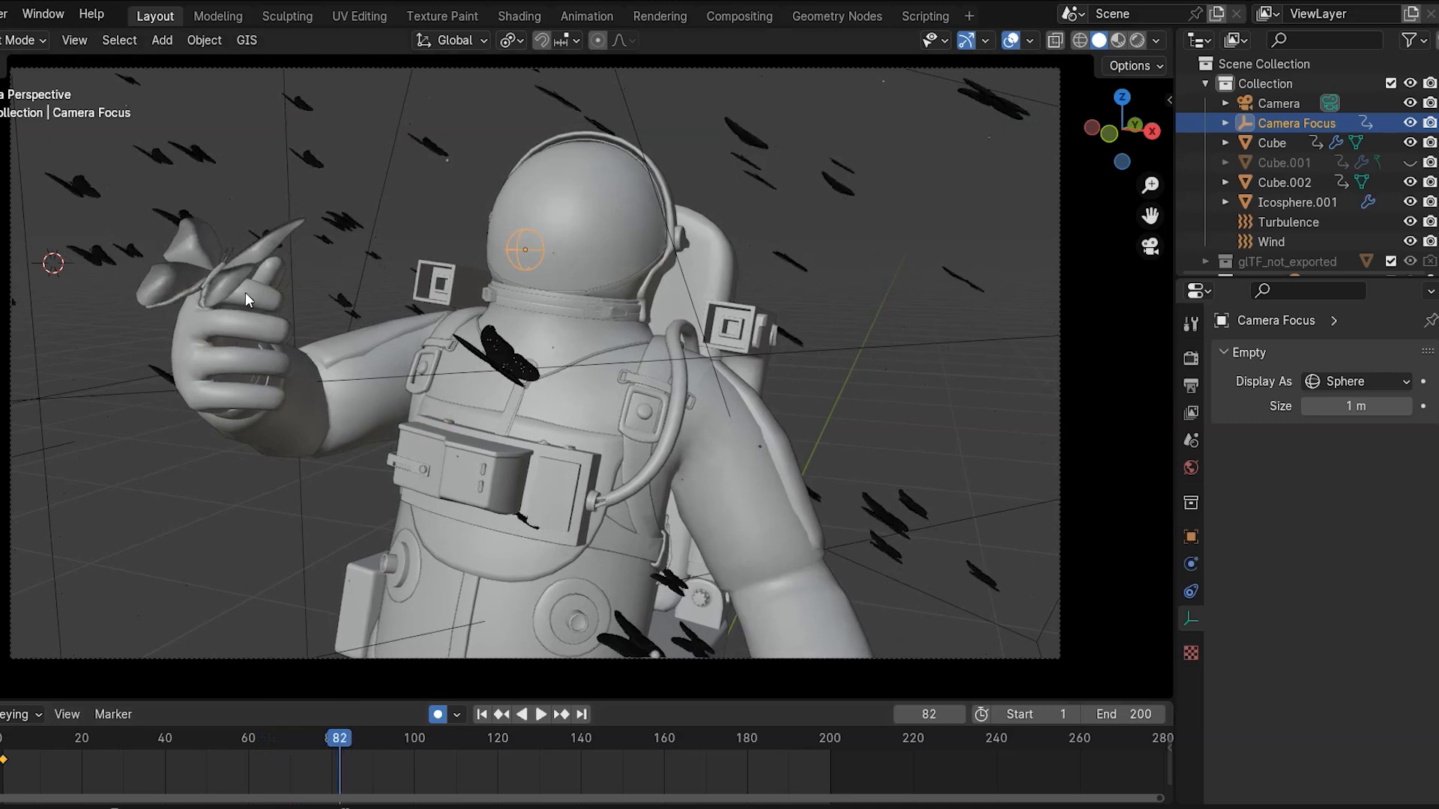
key("KP_7")
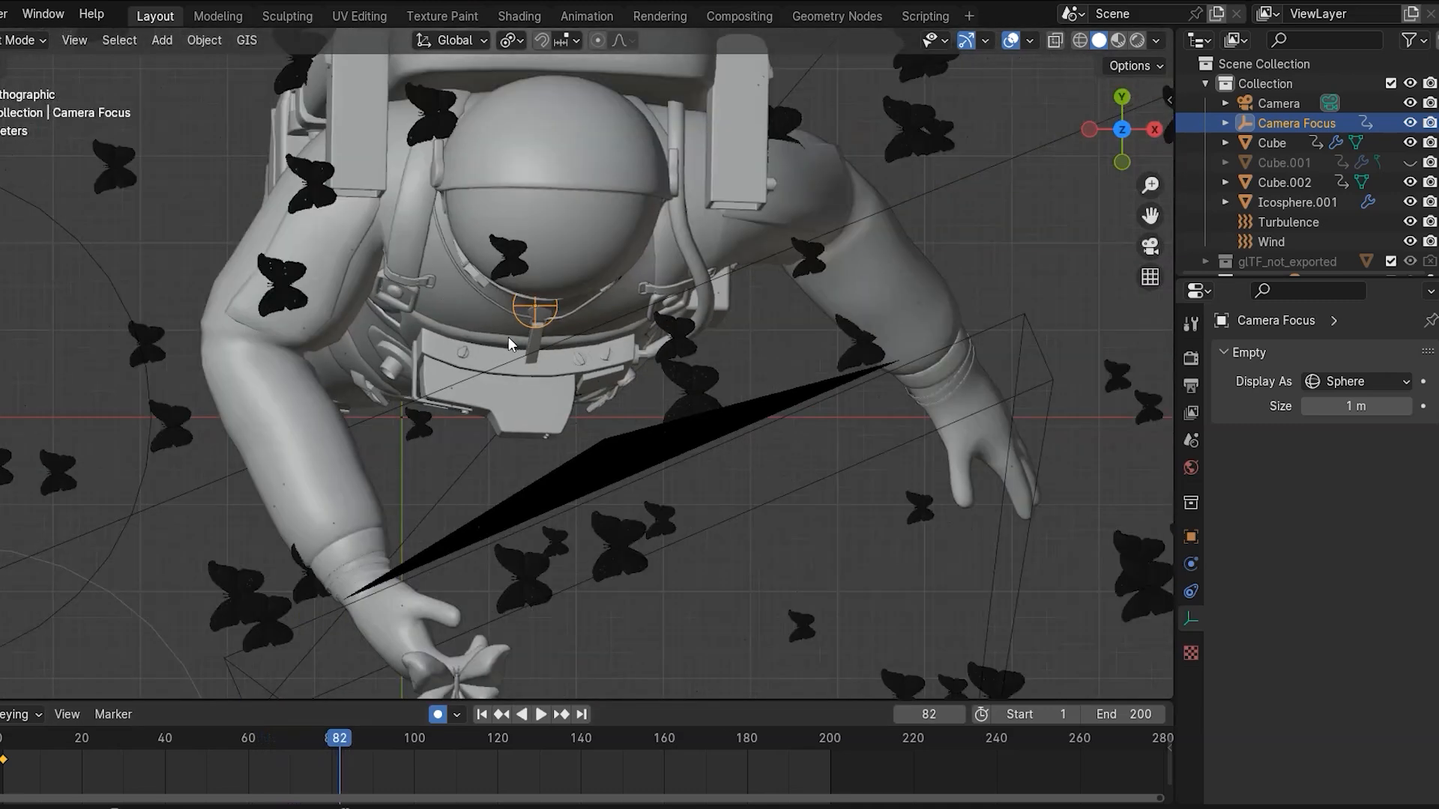
key("g")
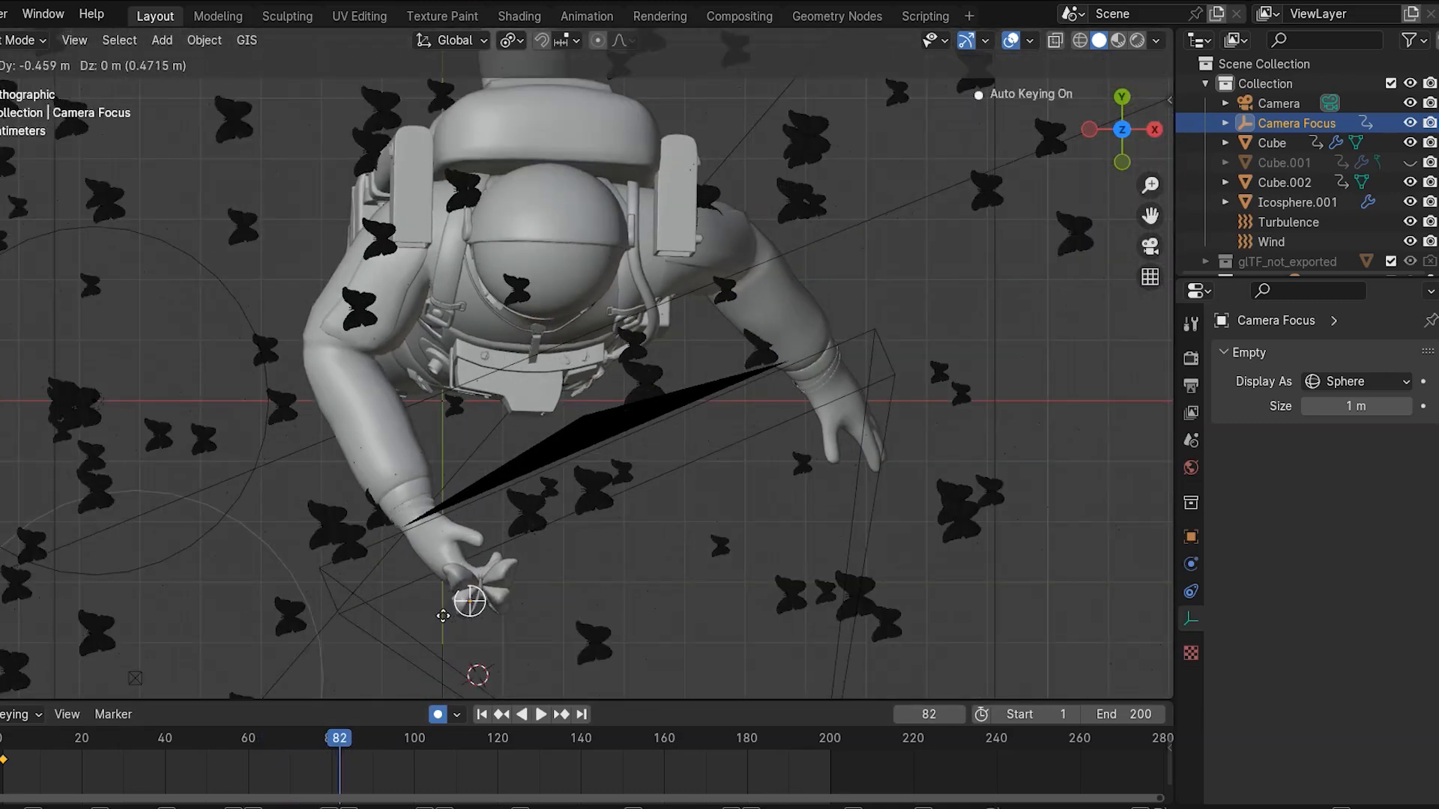
left_click(461, 616)
key("k")
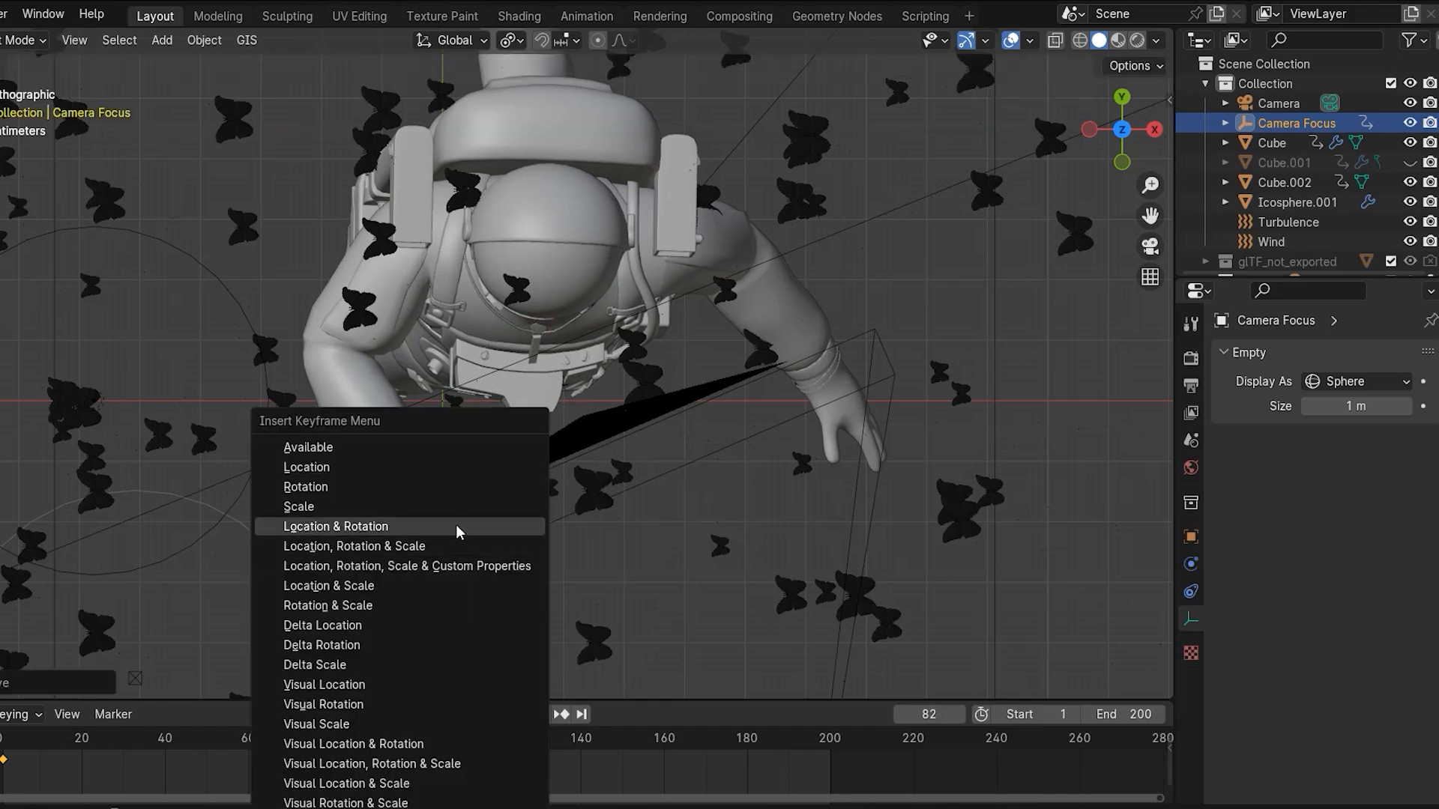
left_click(460, 524)
- Set the camera's F-Stop to 2.5 and aperture Ratio to 2, then play back the focus animation
key("KP_0")
left_click(1062, 290)
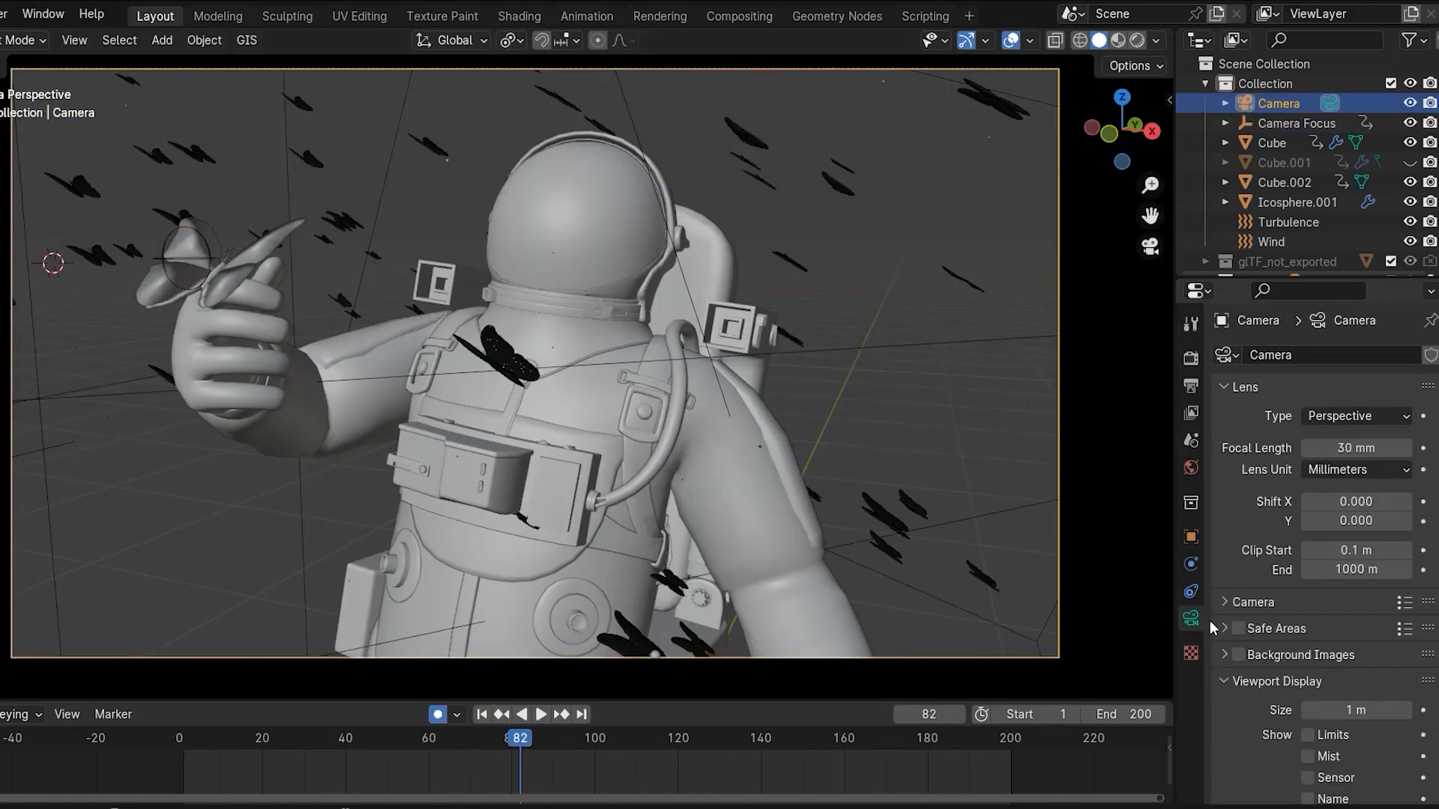
scroll(1236, 636, "down", 10)
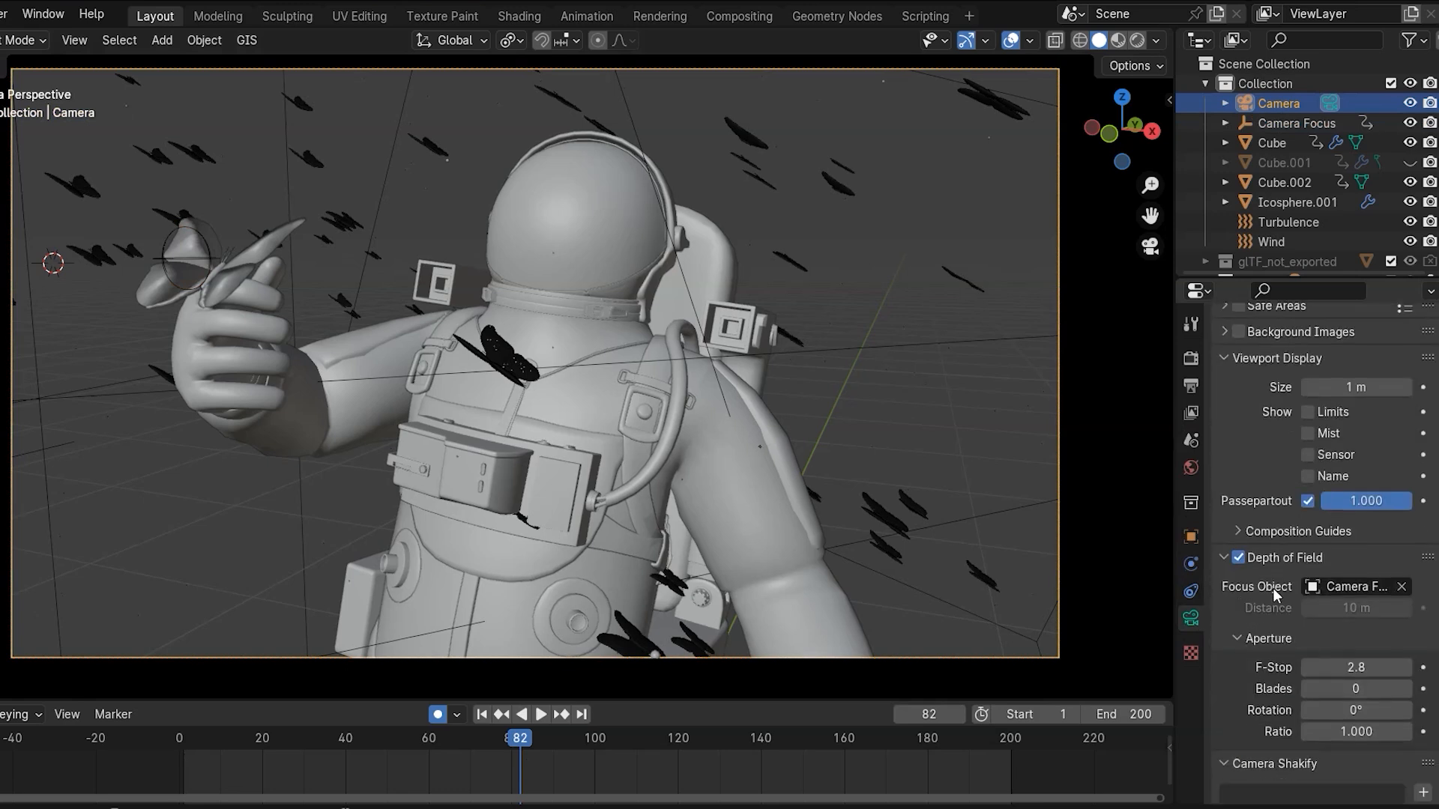
scroll(1277, 591, "down", 3)
left_click(1331, 587)
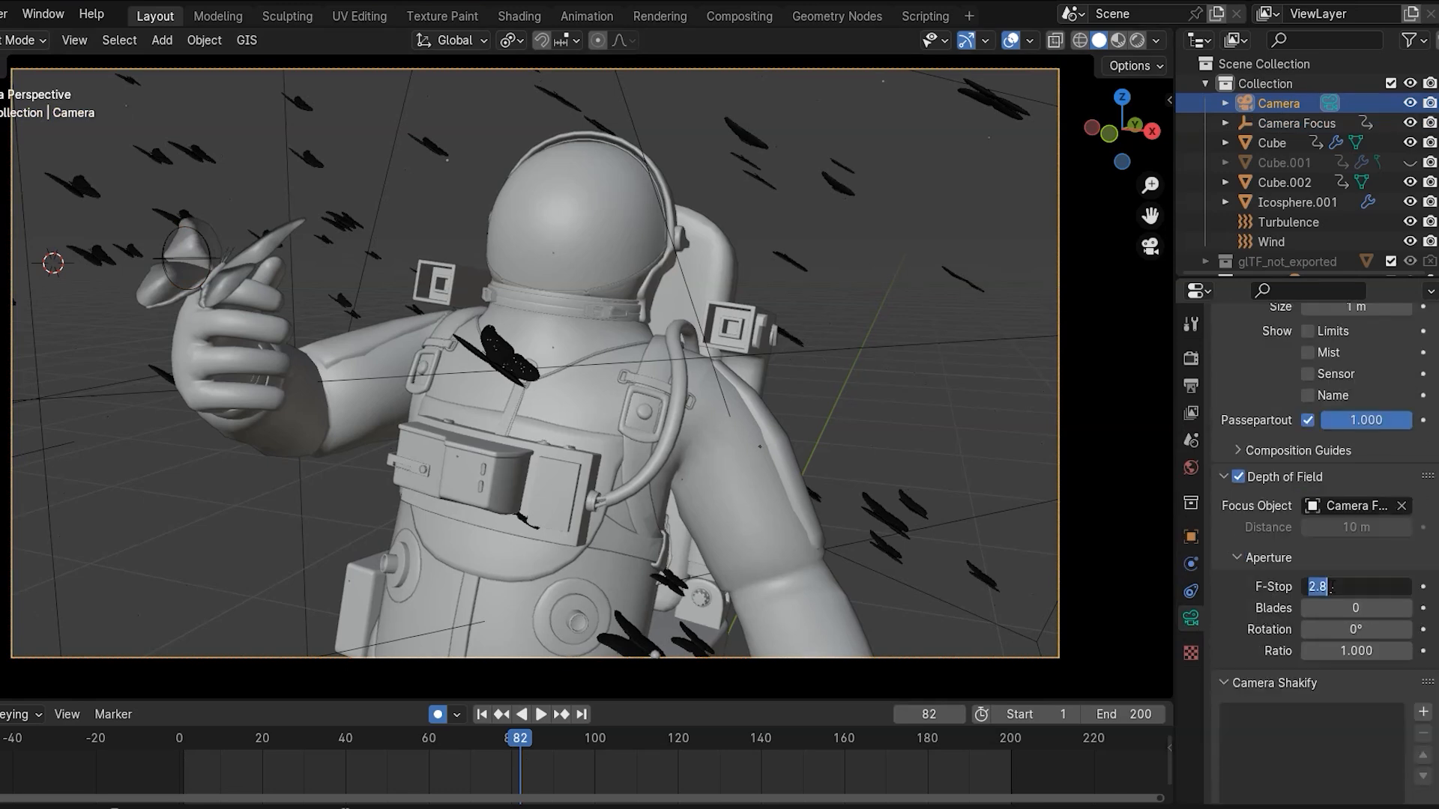
type("2.5")
key("Return")
left_click(1386, 652)
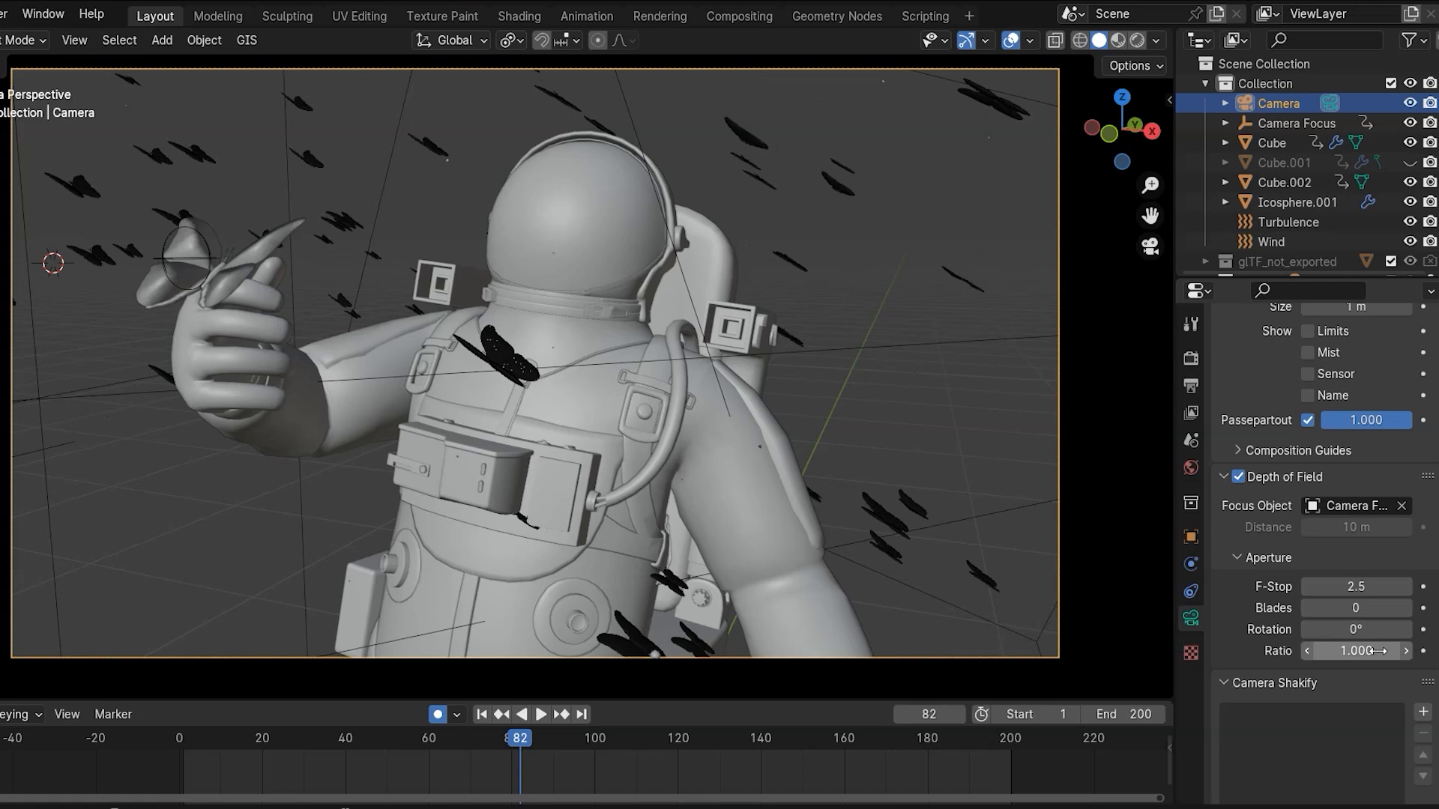
type("2")
key("Return")
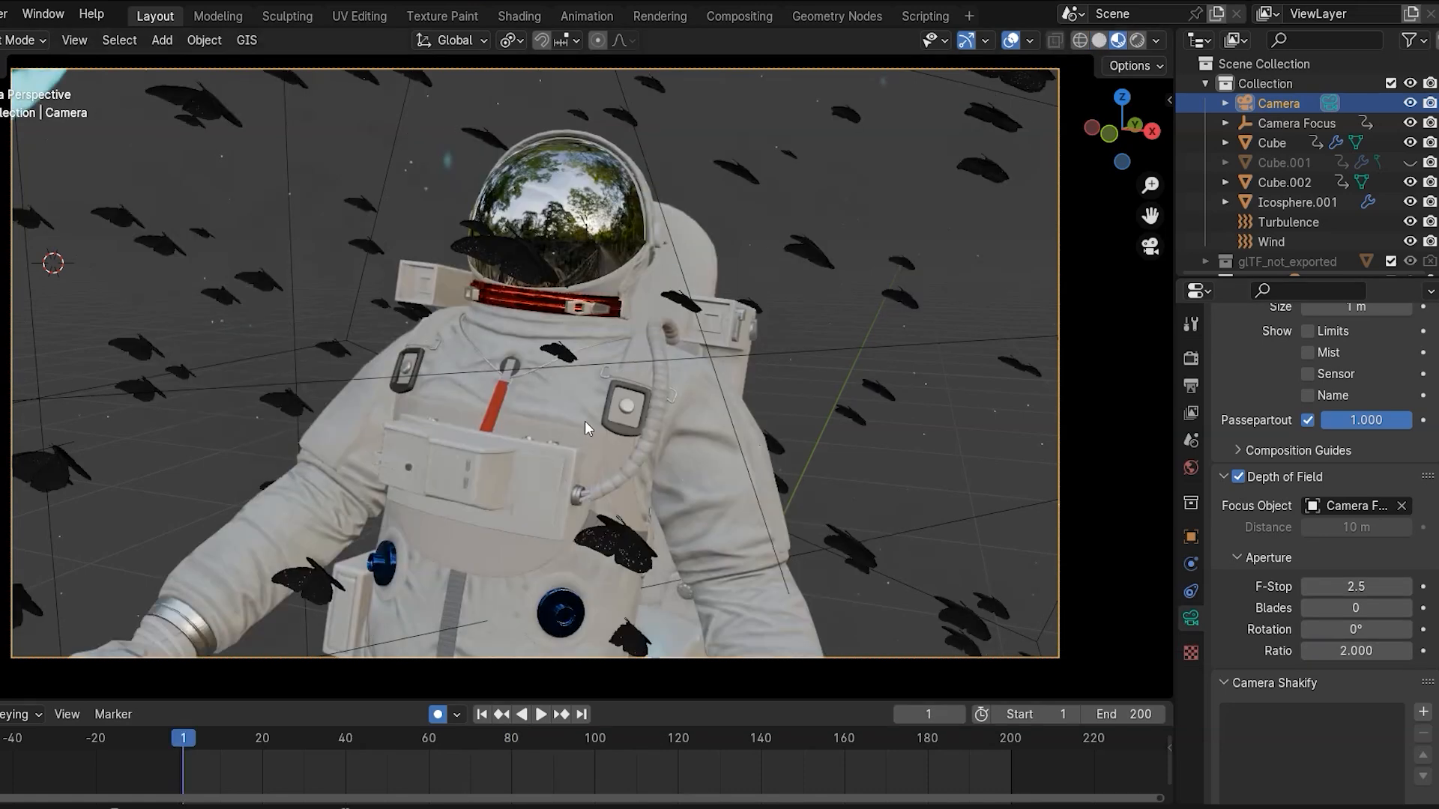
key("space")
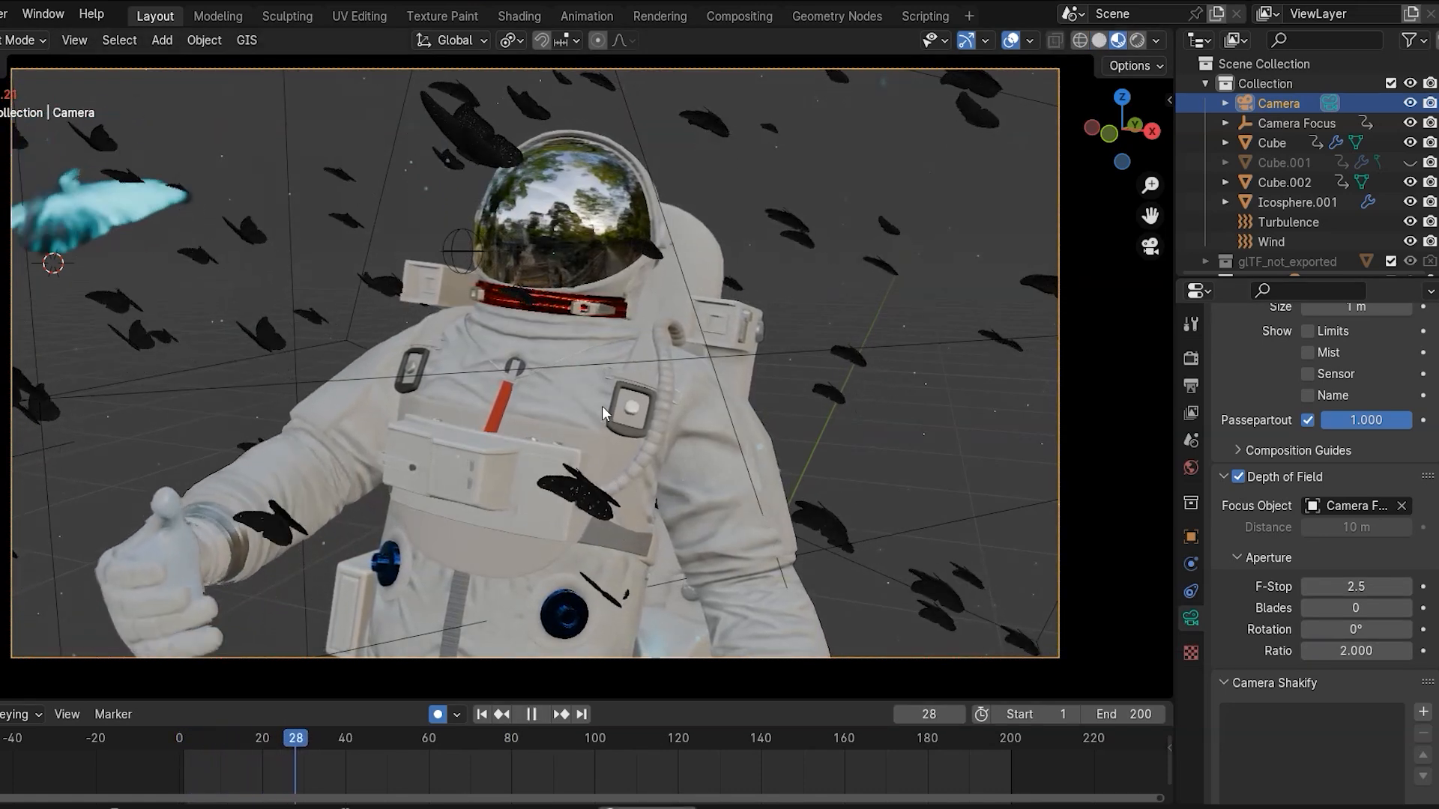